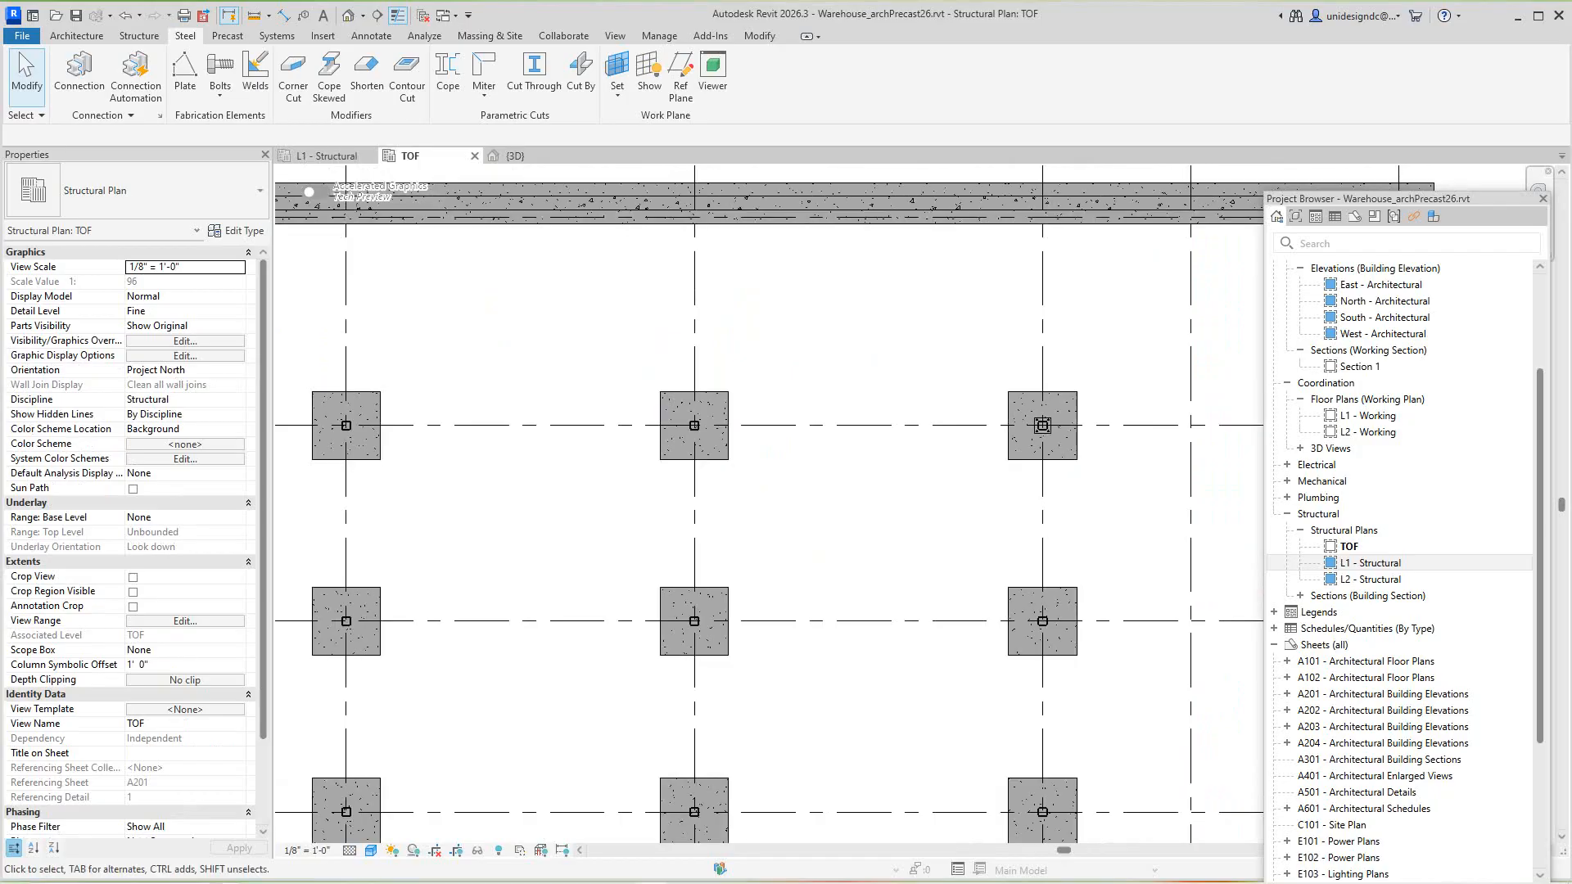
# Examine the column footings in the TOF structural plan and the whole warehouse structure in the 3D view
pyautogui.scroll(-1, 781, 457)
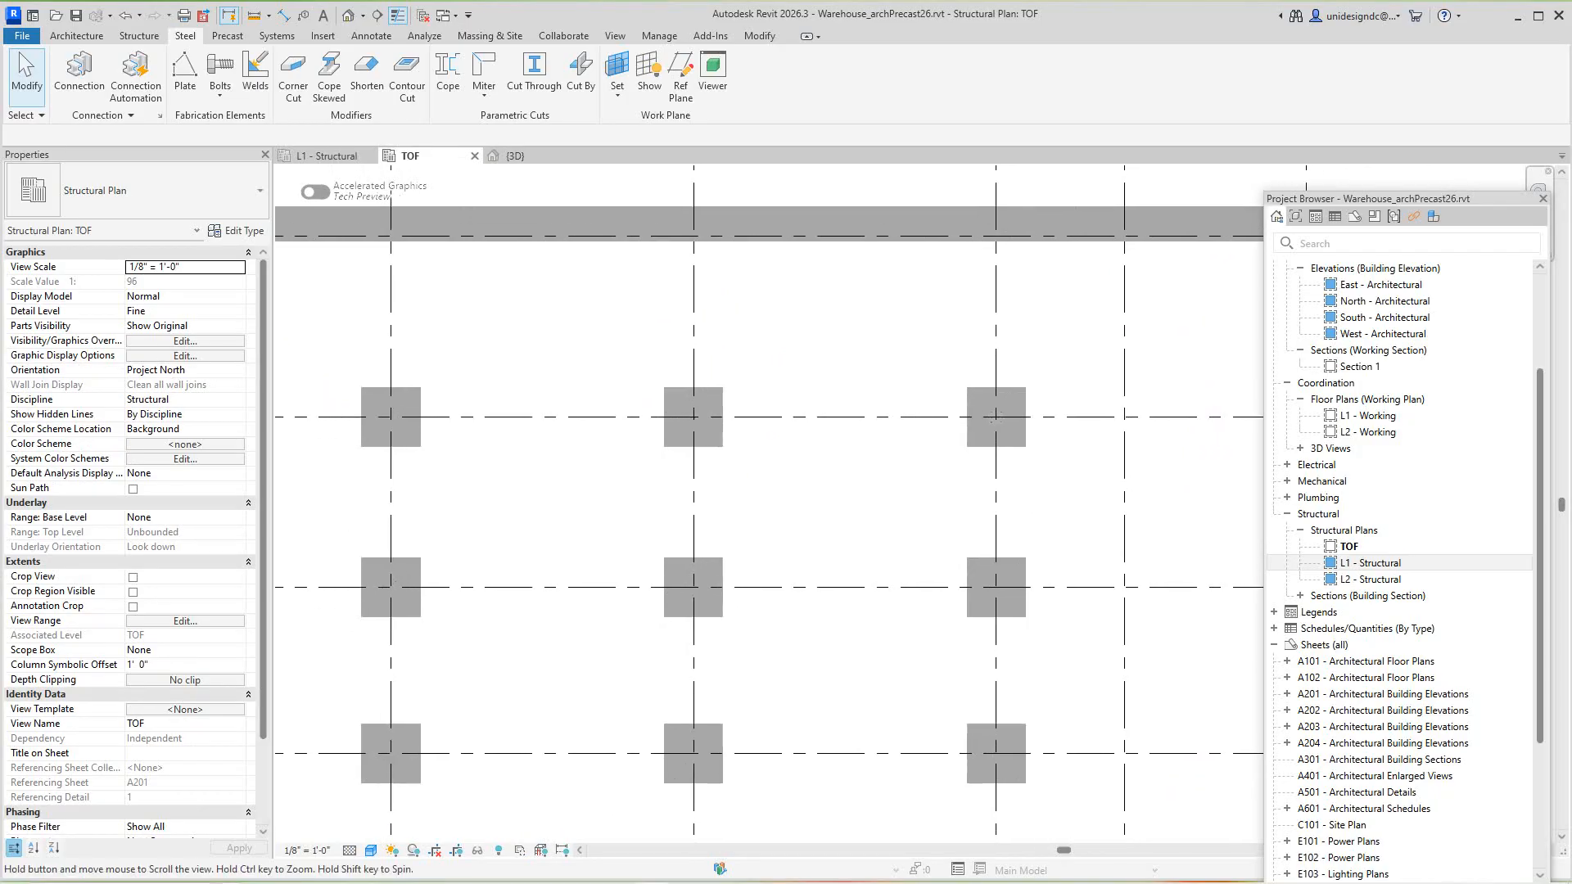
pyautogui.scroll(-2, 701, 385)
pyautogui.scroll(-1, 736, 438)
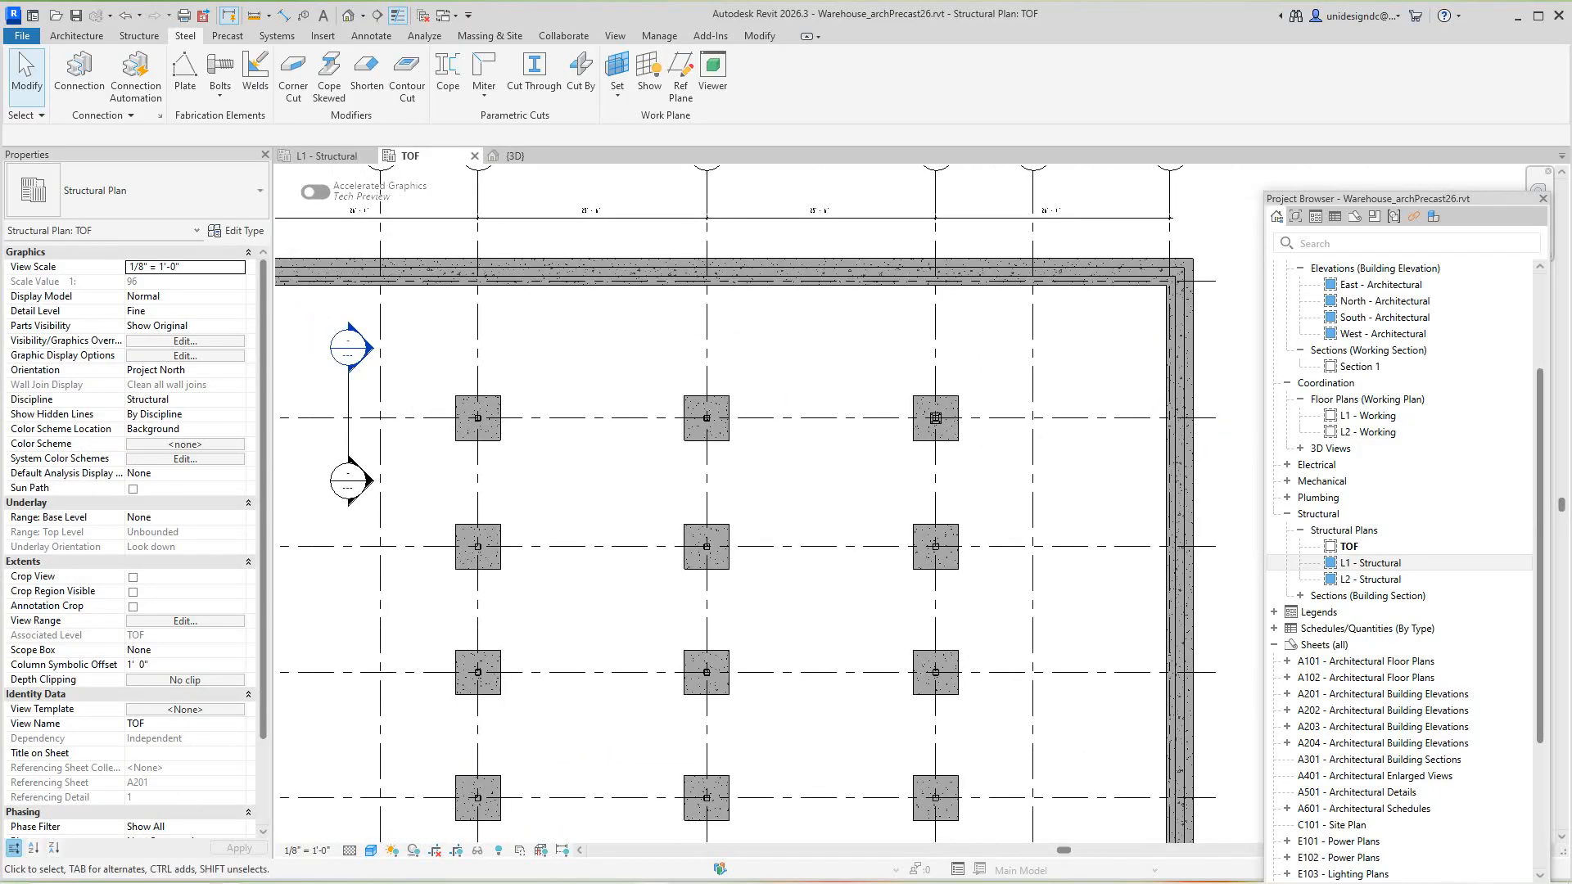
pyautogui.scroll(-1, 634, 365)
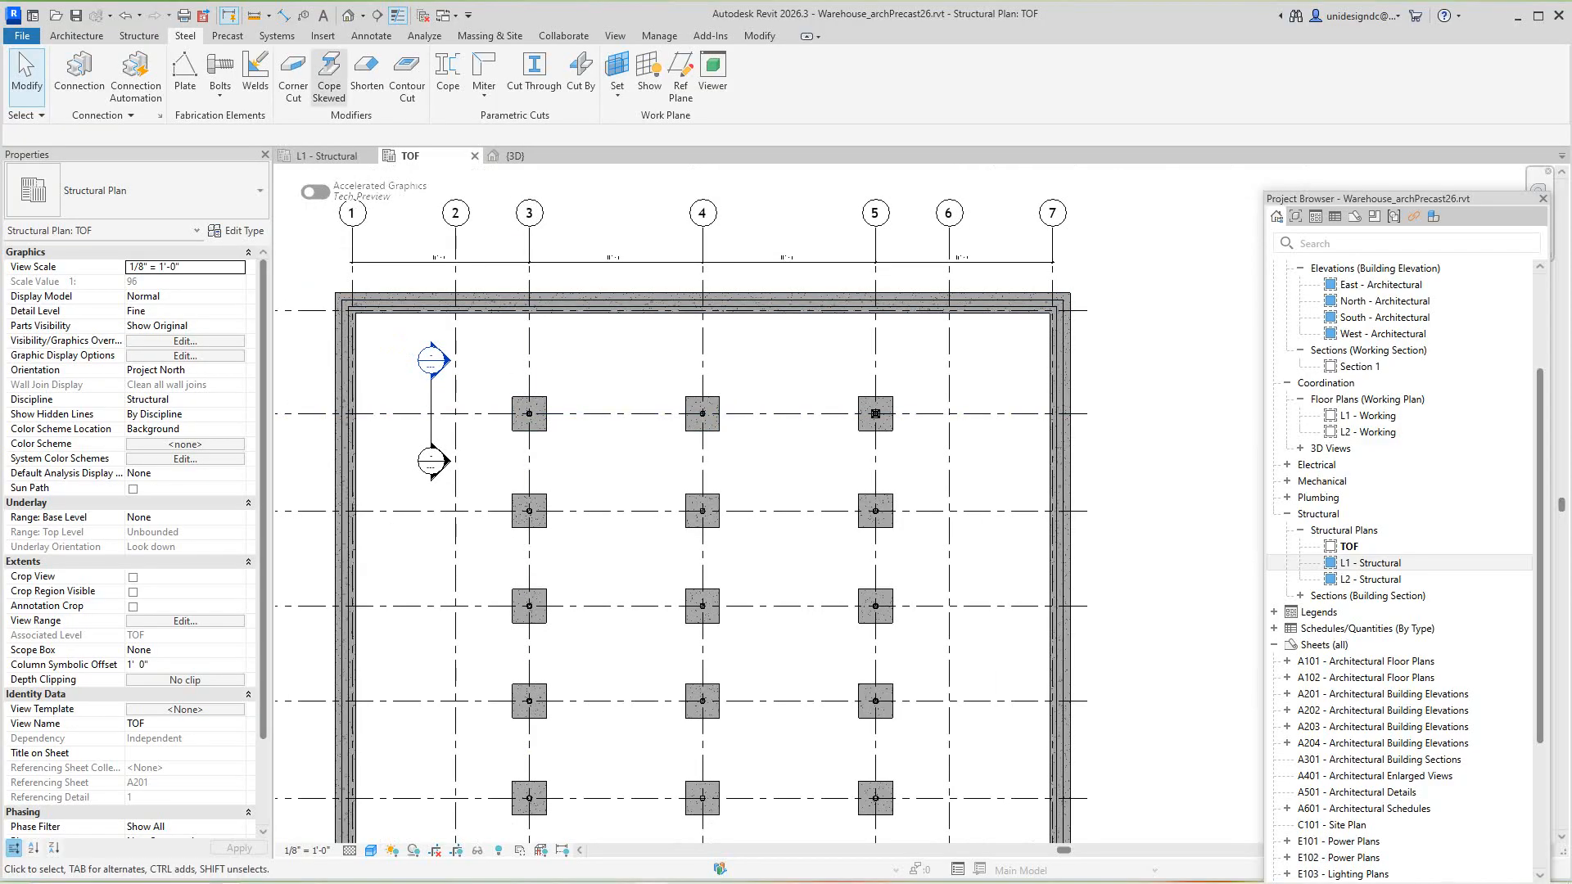
pyautogui.click(348, 15)
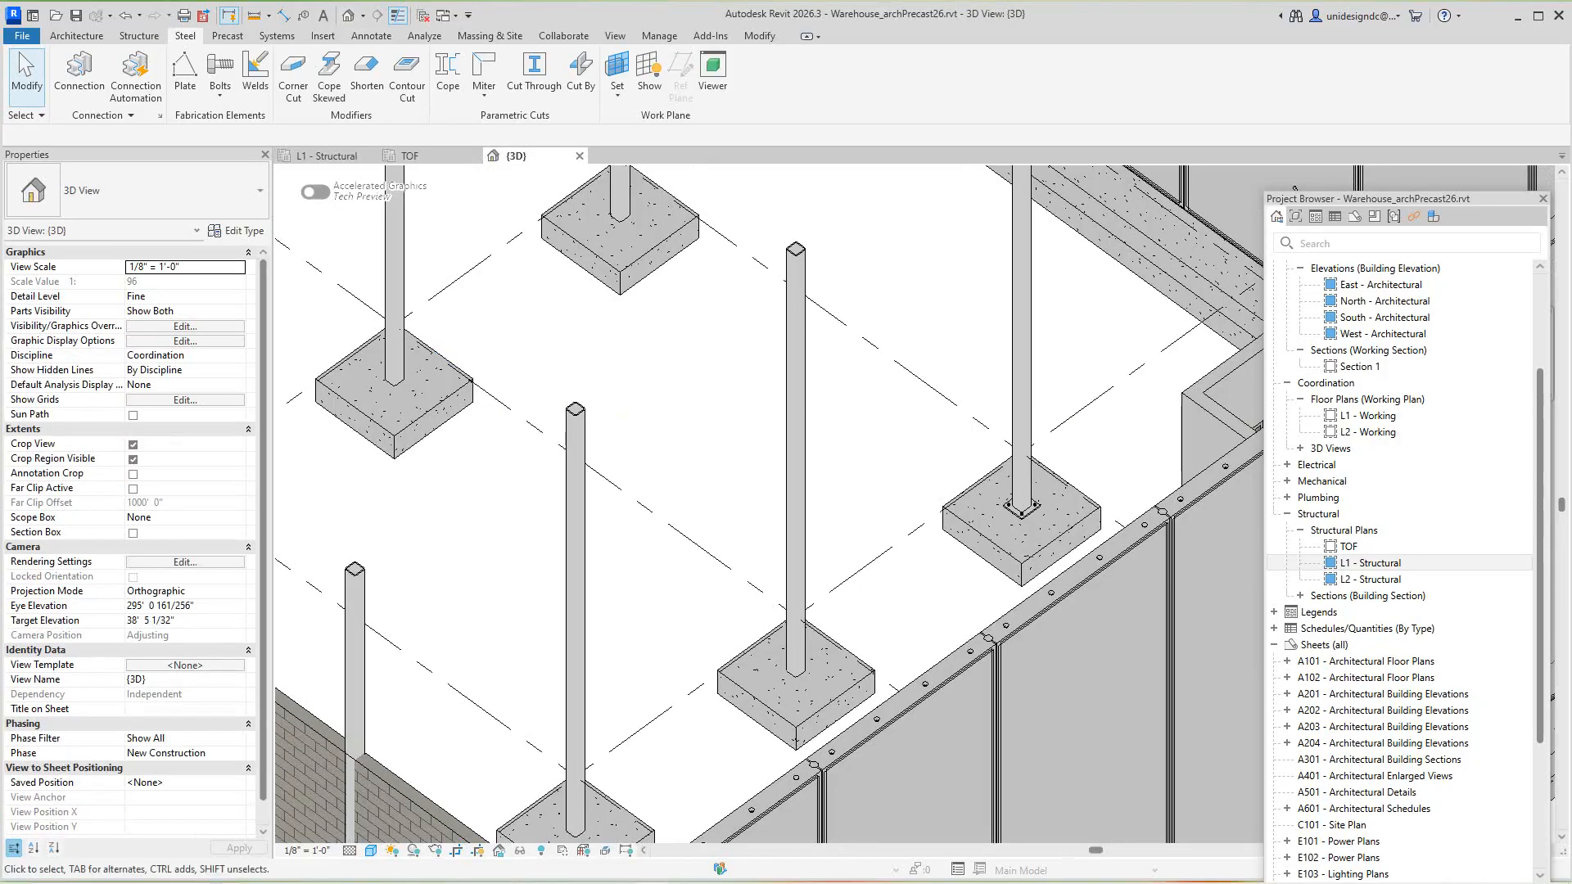
pyautogui.scroll(-5, 604, 455)
pyautogui.scroll(-5, 892, 610)
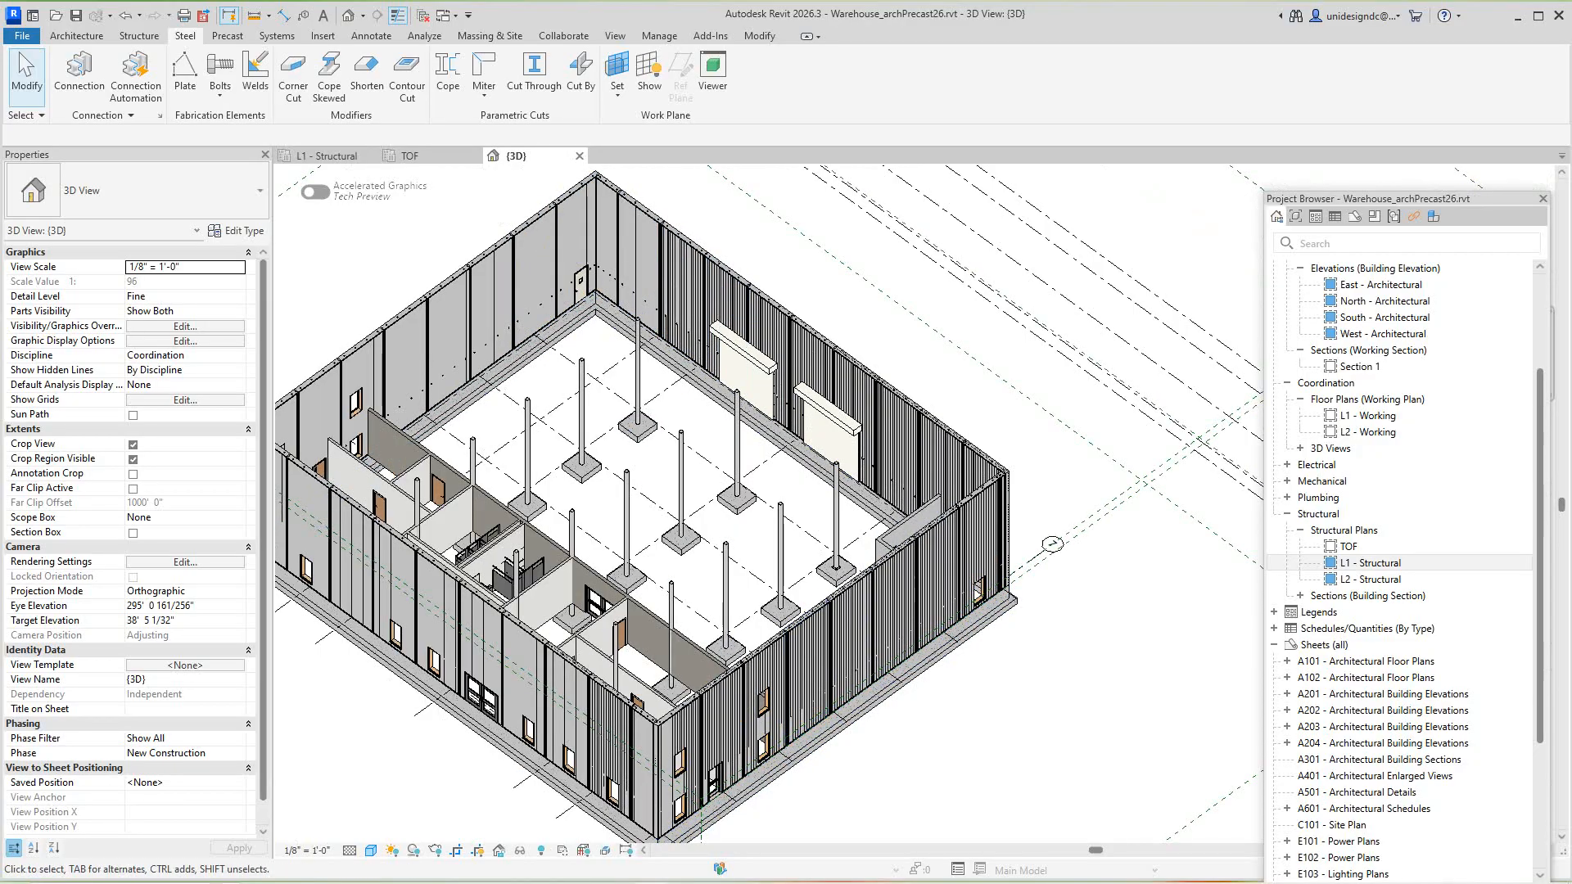
pyautogui.scroll(-1, 734, 587)
pyautogui.moveTo(734, 588); pyautogui.dragTo(764, 605, button='middle')
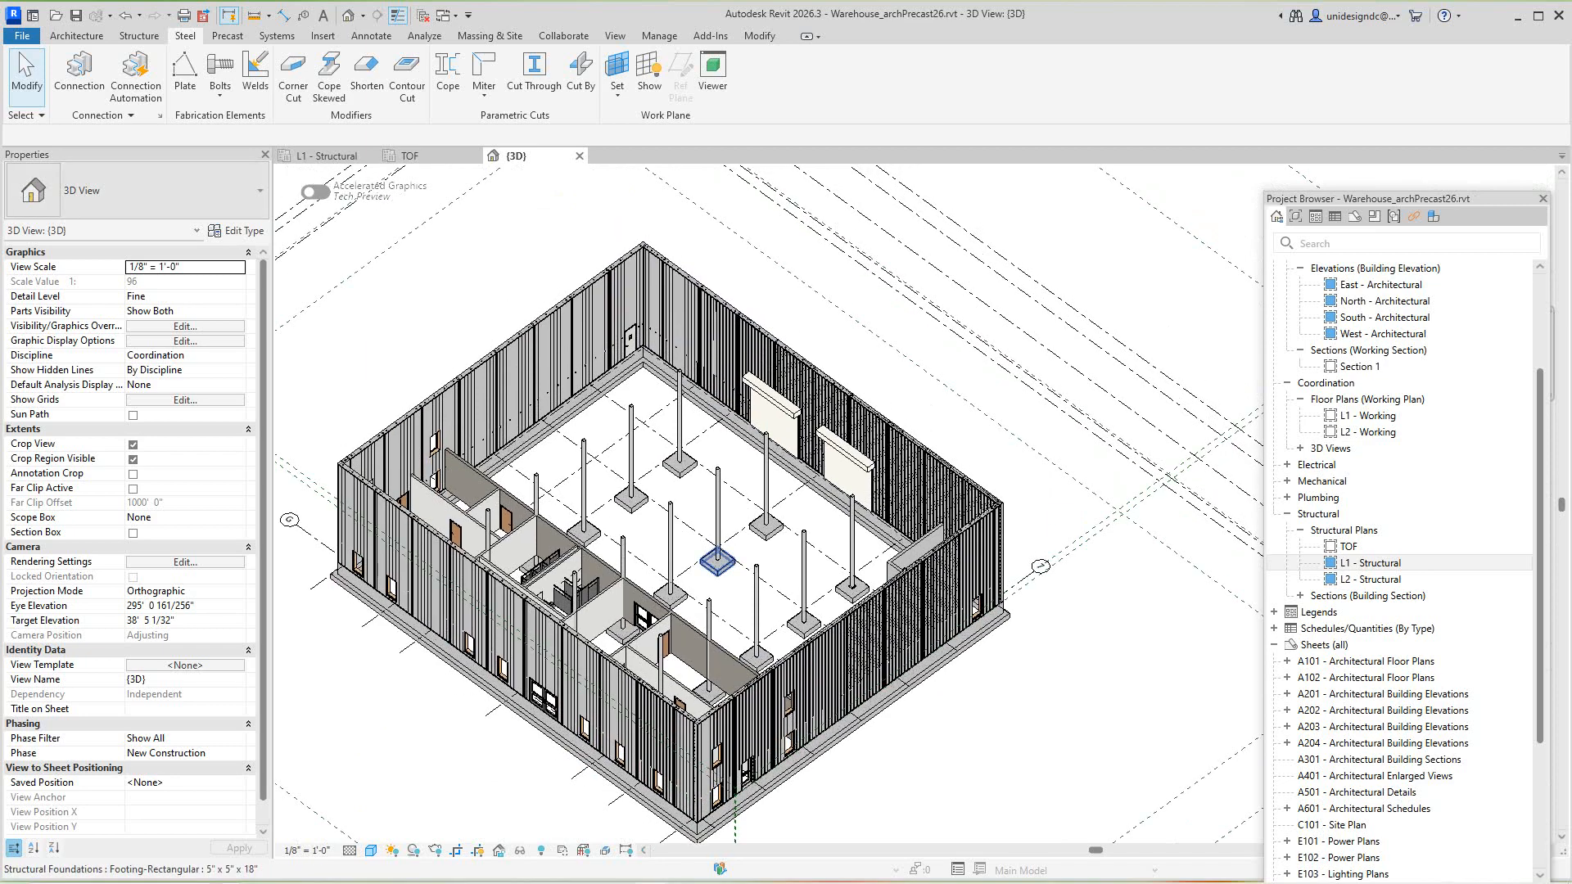
# Examine the base plate connection on the grid B-5 footing and the surrounding column layout in the TOF structural plan
pyautogui.click(409, 155)
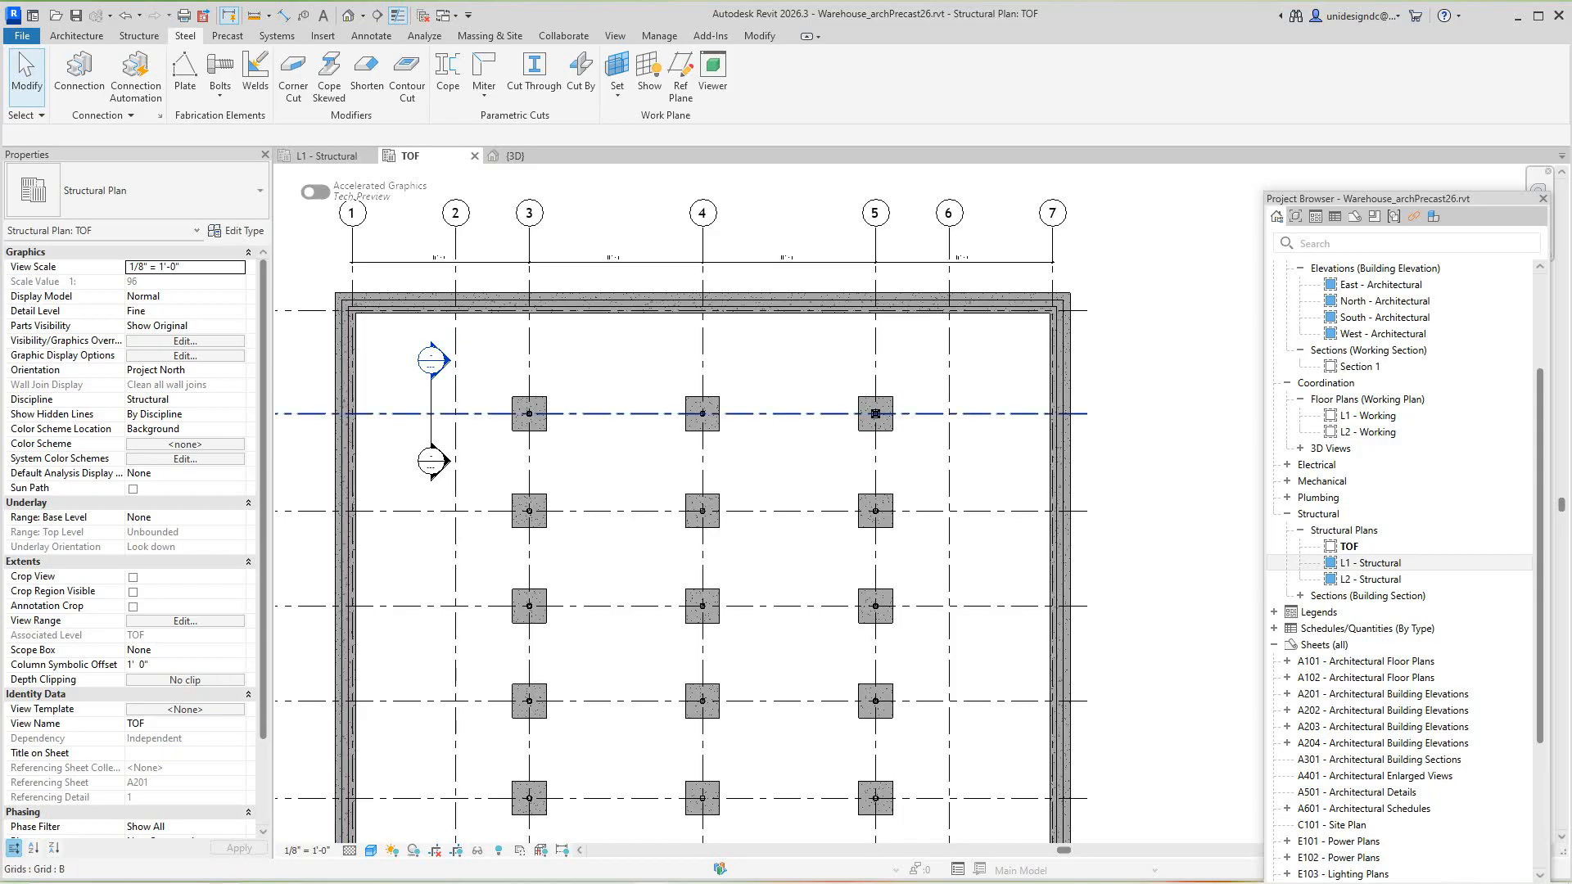
pyautogui.scroll(4, 875, 413)
pyautogui.scroll(-3, 828, 441)
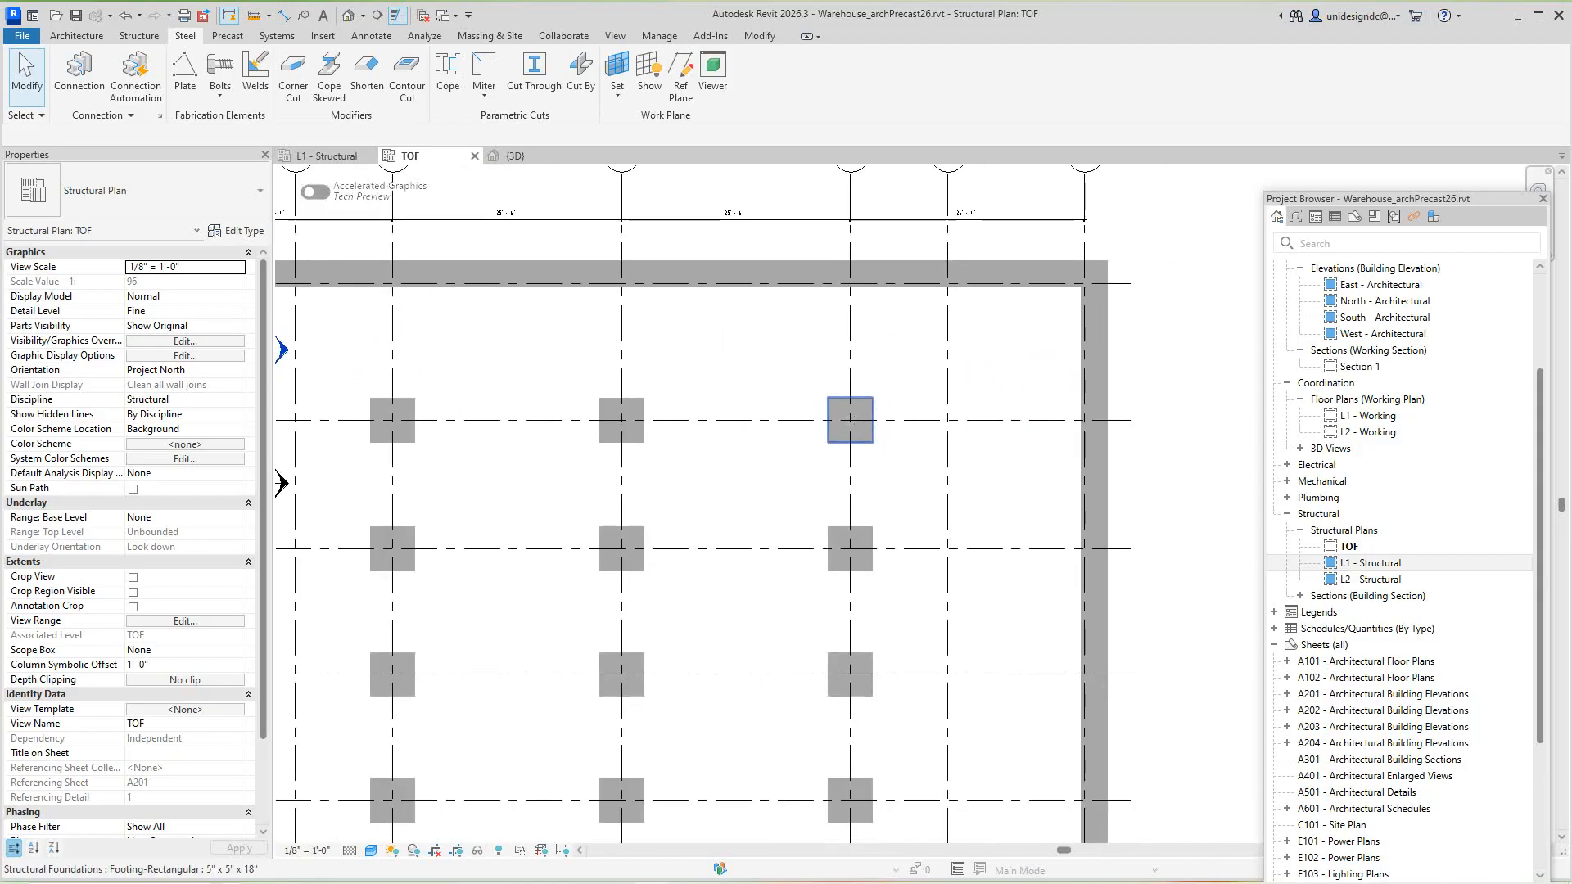
pyautogui.scroll(6, 849, 422)
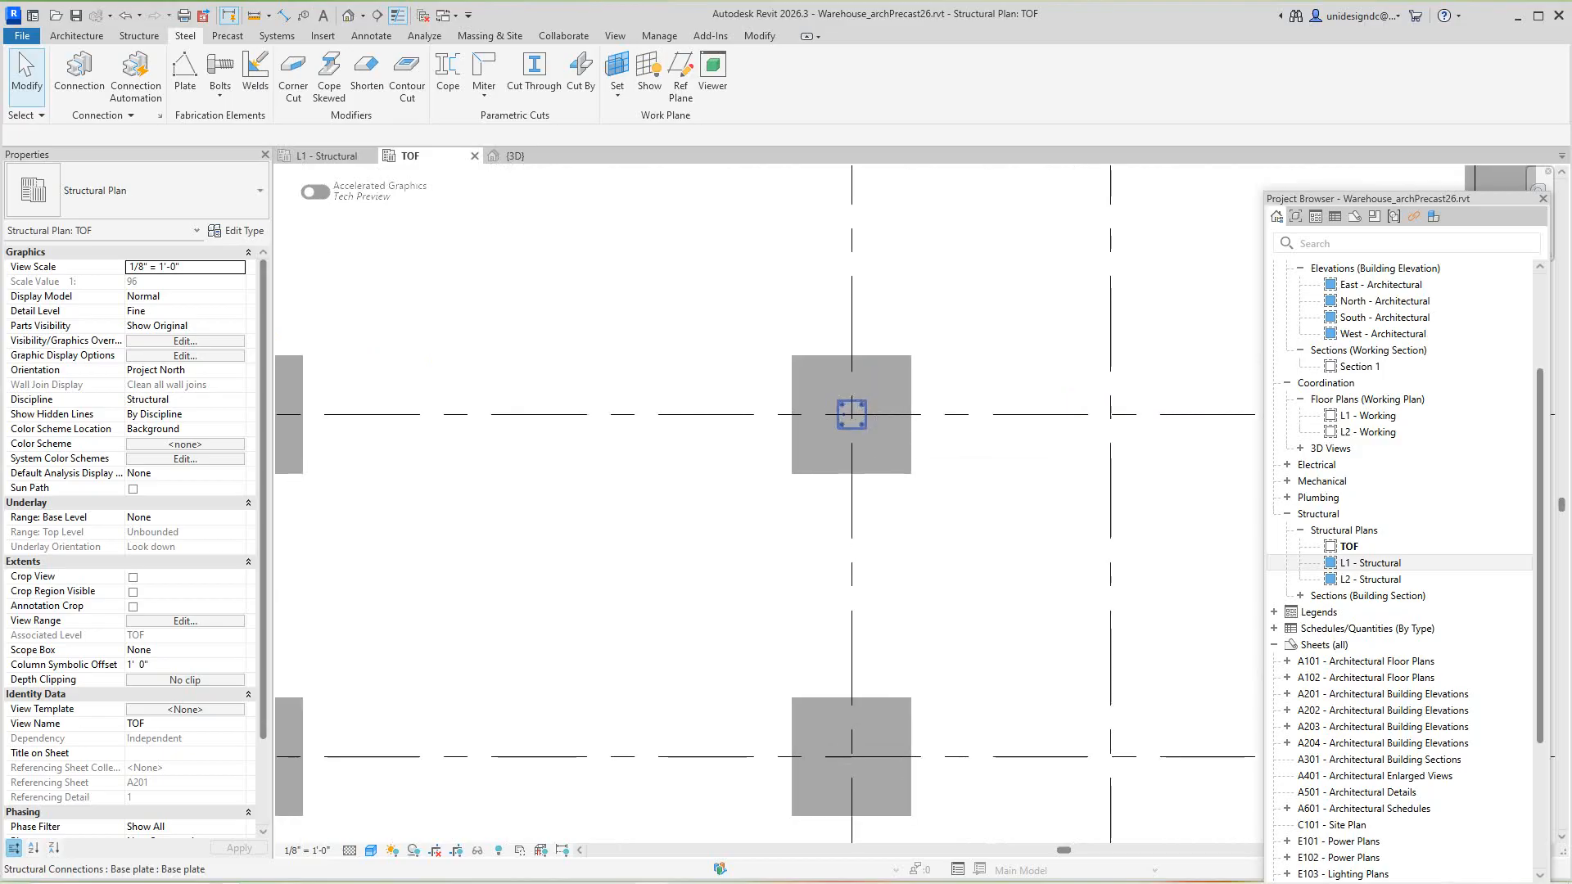
pyautogui.scroll(-3, 856, 416)
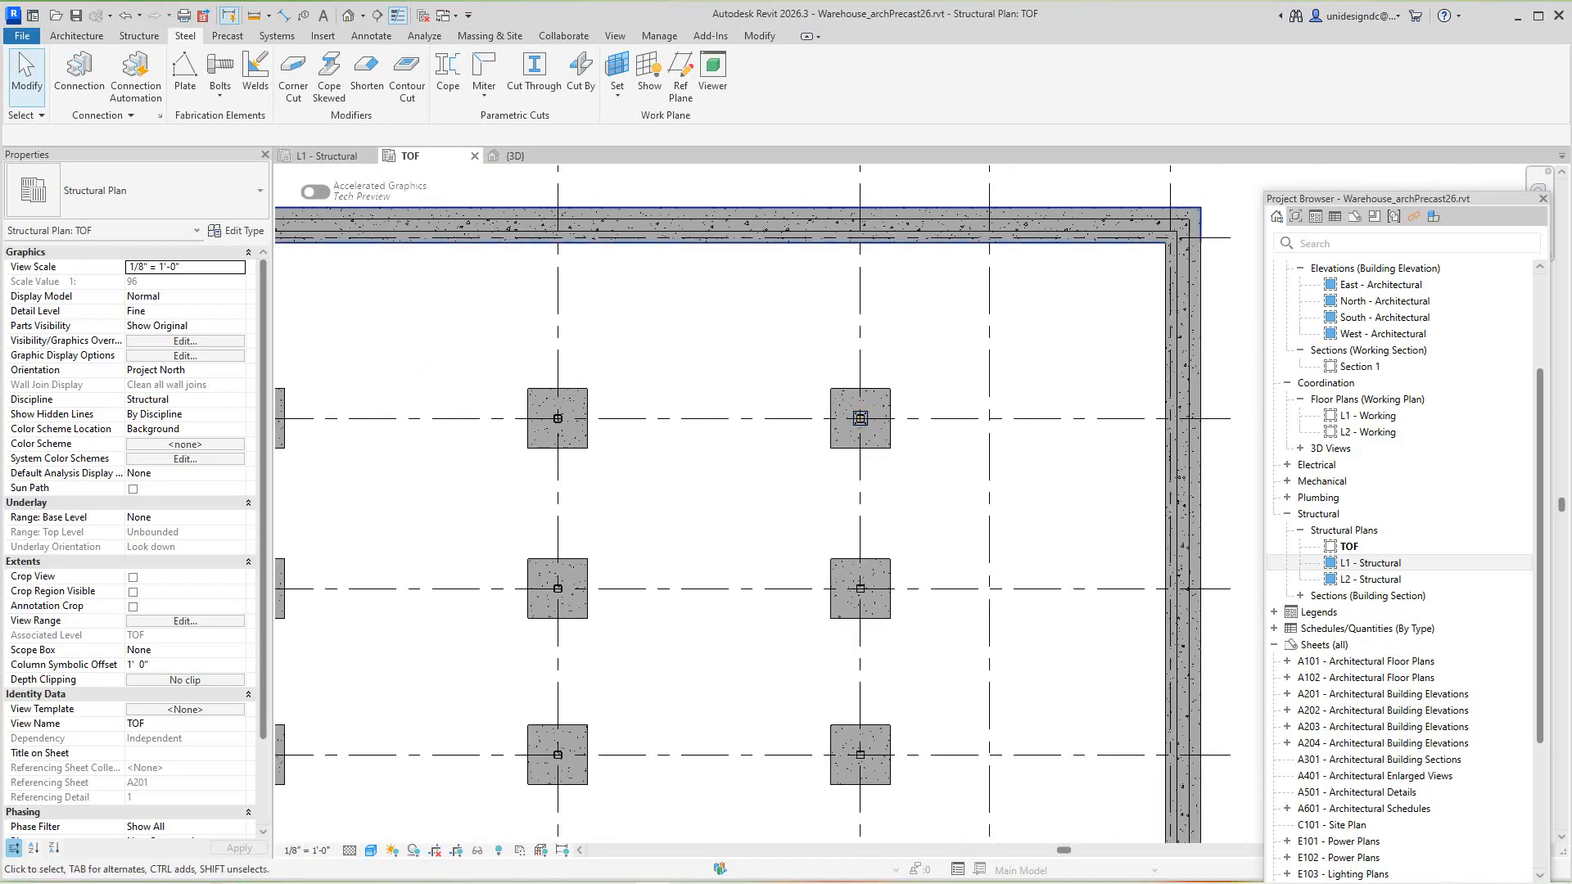
pyautogui.scroll(-2, 732, 383)
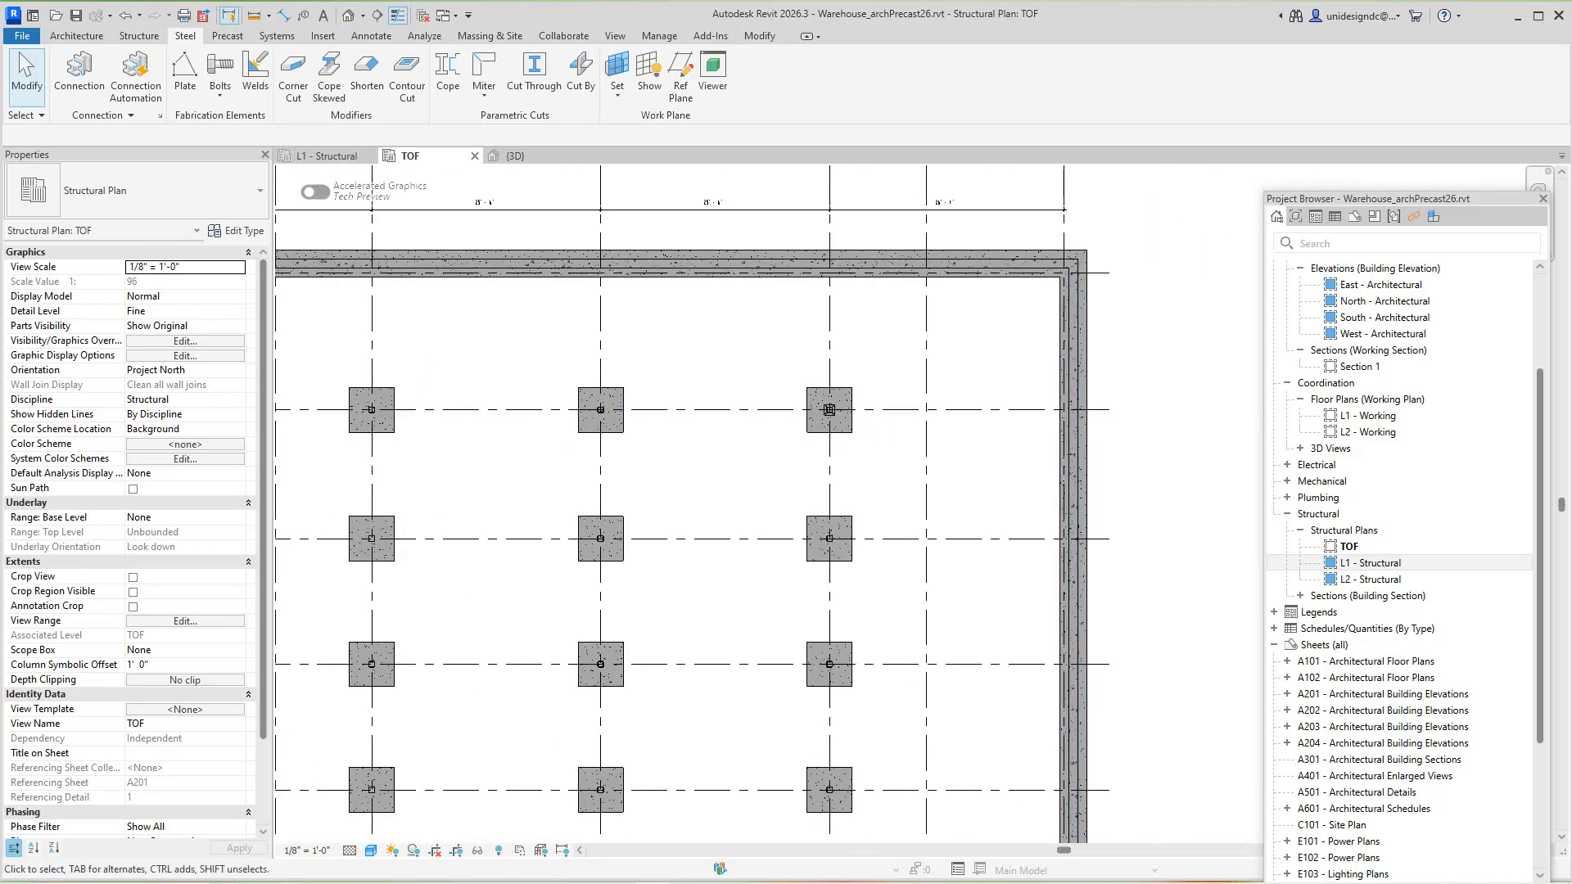
pyautogui.scroll(-2, 829, 410)
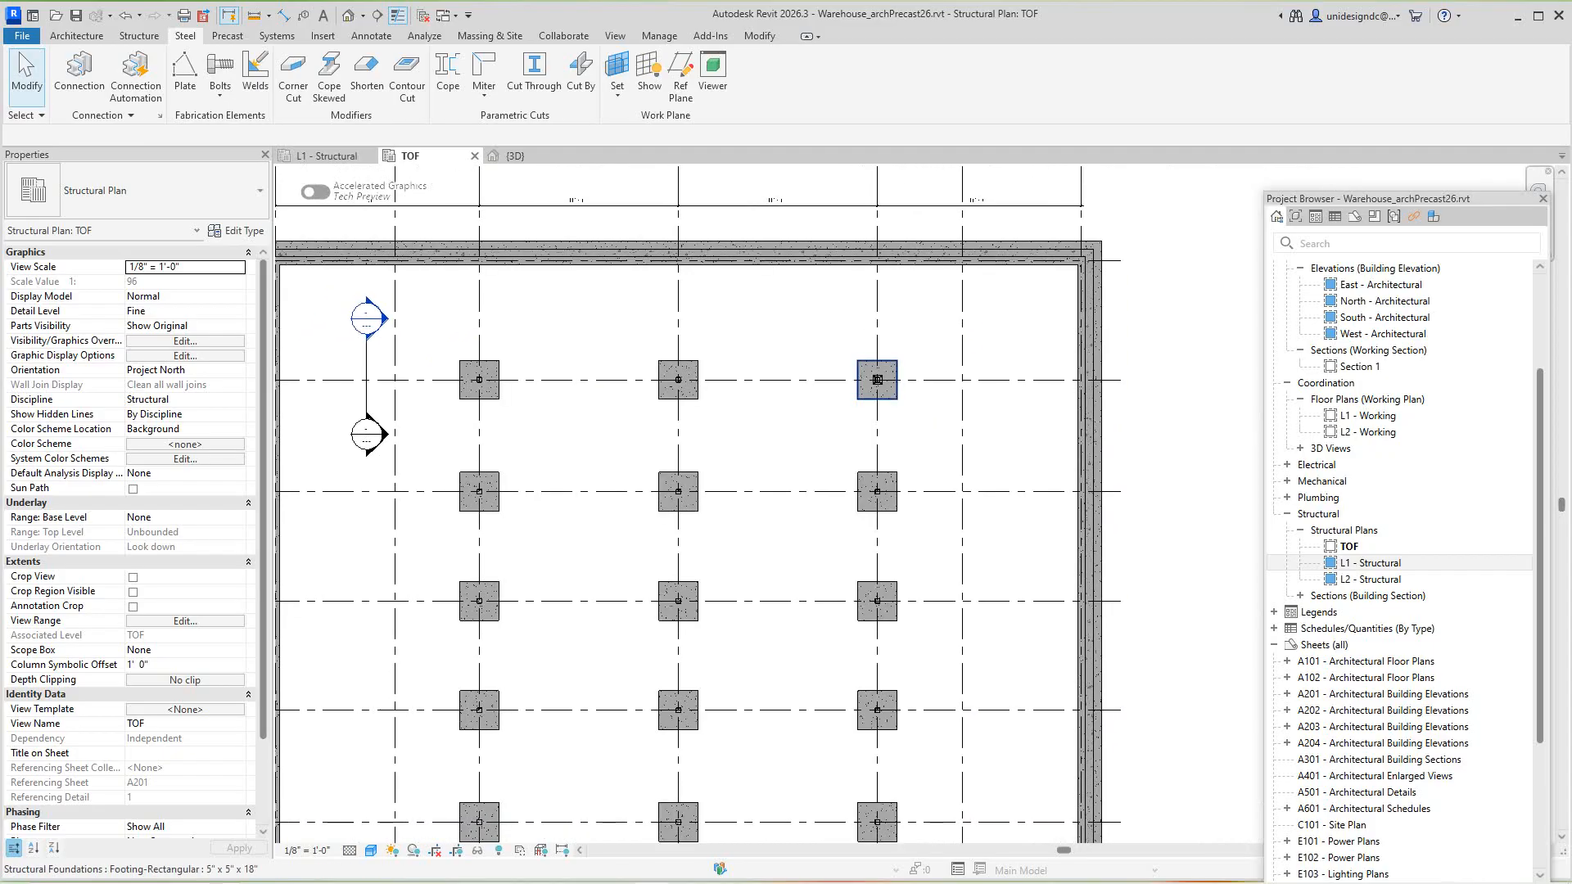
pyautogui.scroll(-2, 769, 504)
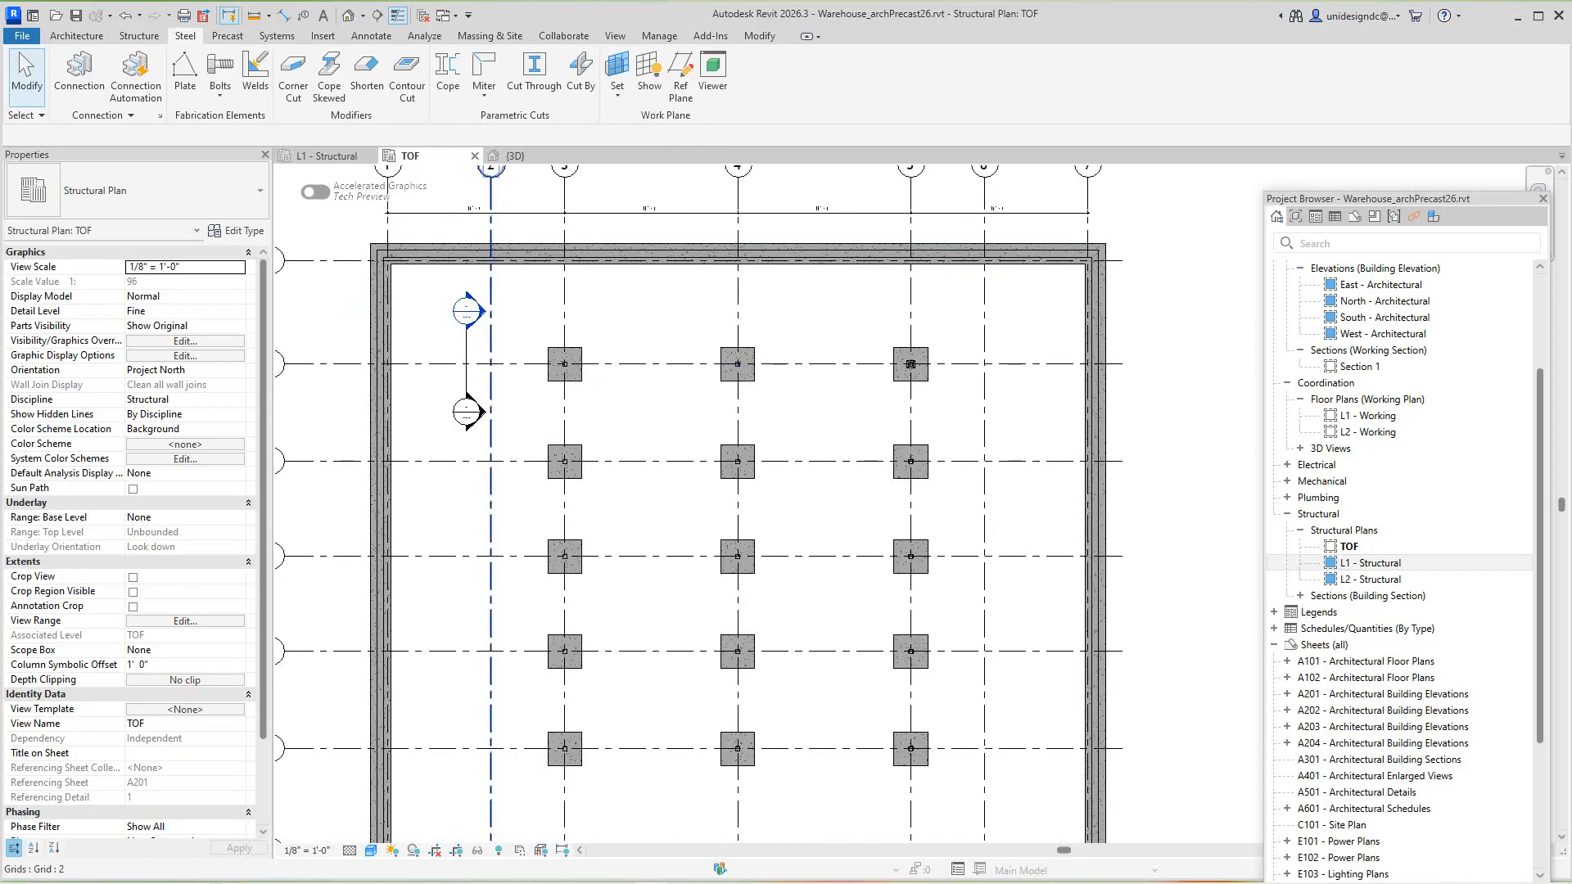
# Inspect the steel columns and their isolated footings inside the warehouse in the 3D view
pyautogui.click(515, 155)
pyautogui.scroll(5, 853, 586)
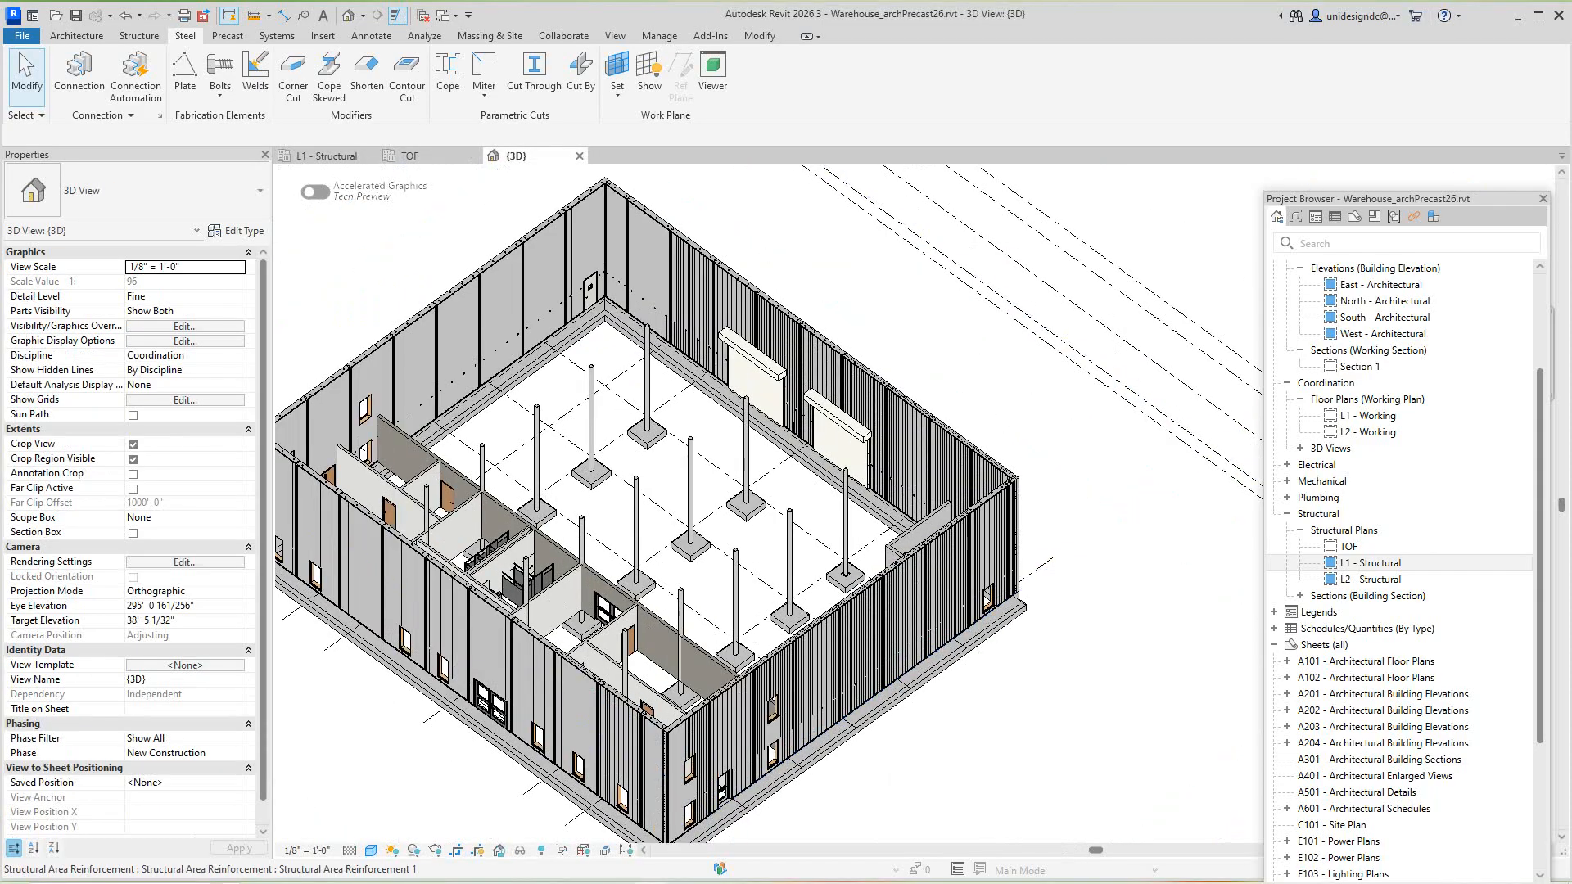
pyautogui.moveTo(883, 562); pyautogui.dragTo(917, 582, button='middle')
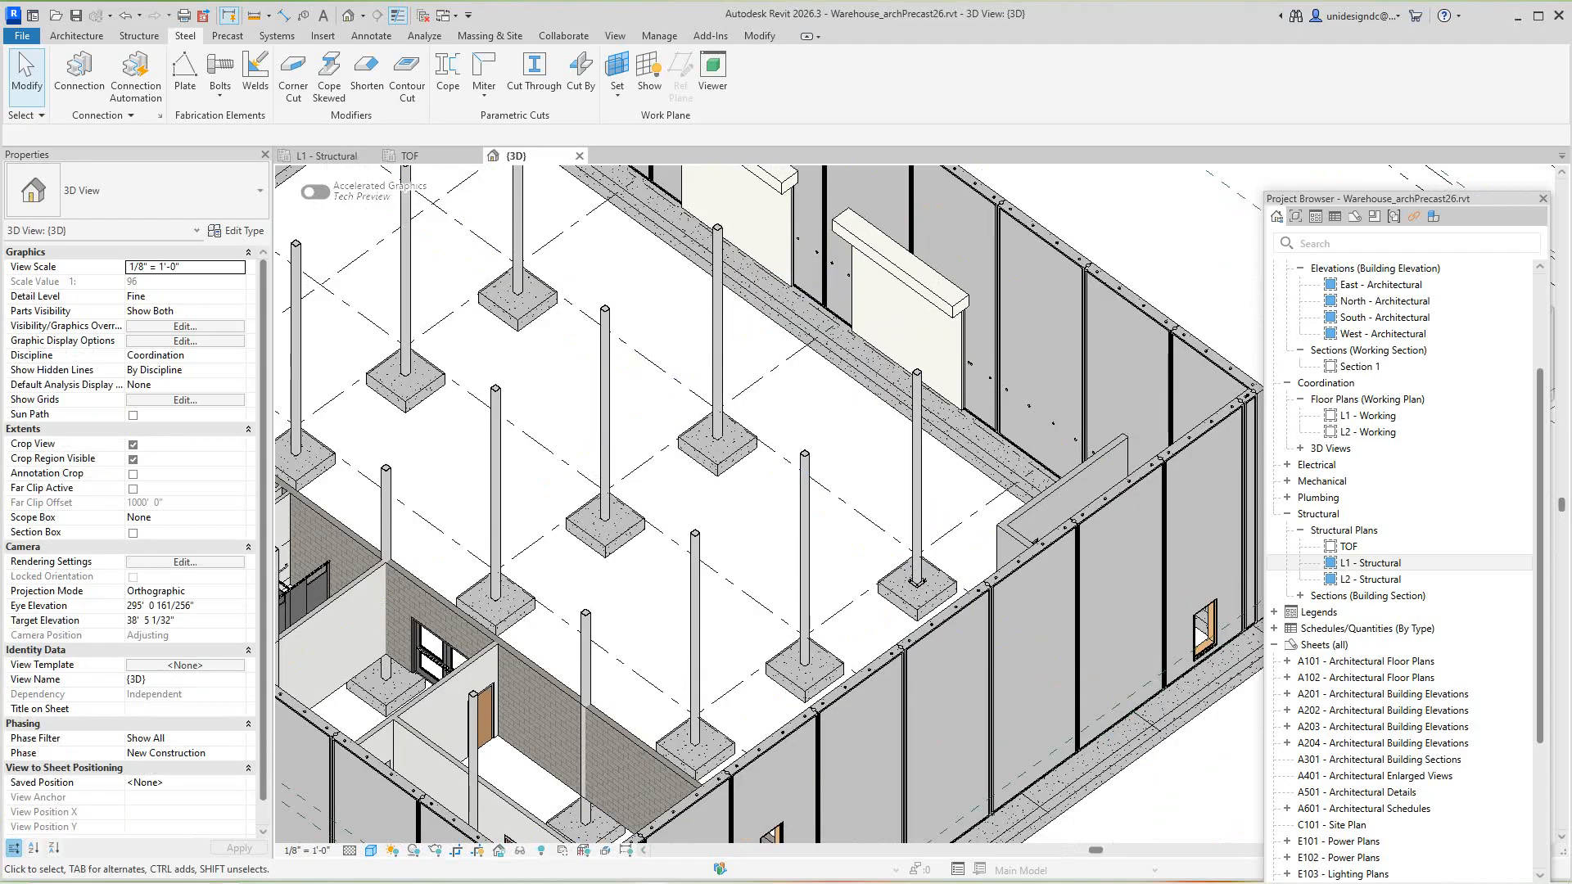
pyautogui.scroll(-3, 757, 450)
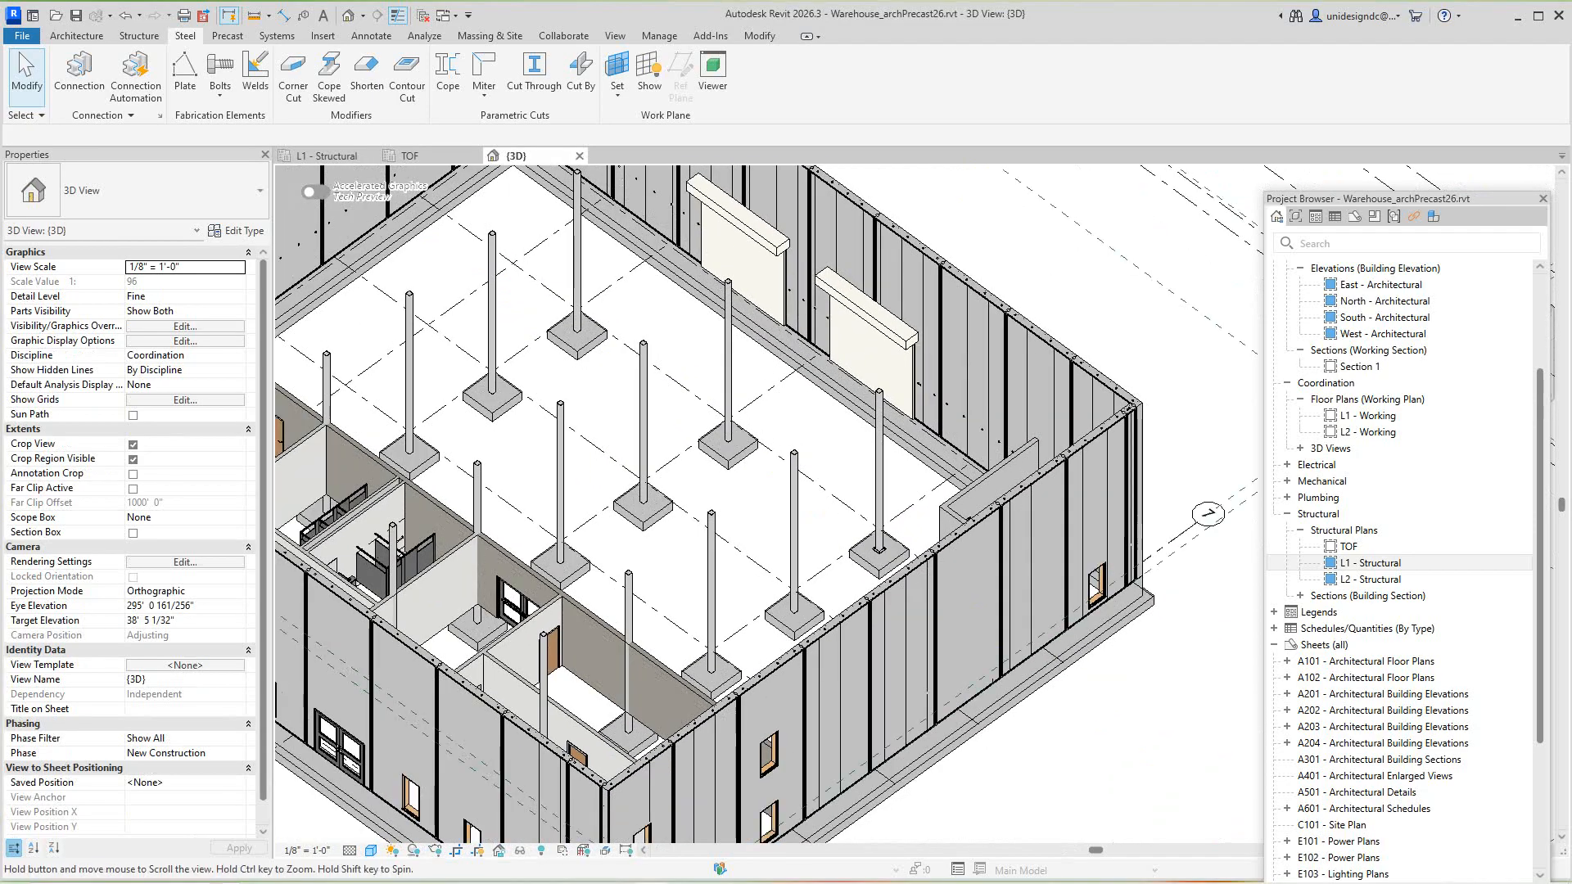
pyautogui.moveTo(757, 450); pyautogui.dragTo(767, 439, button='middle')
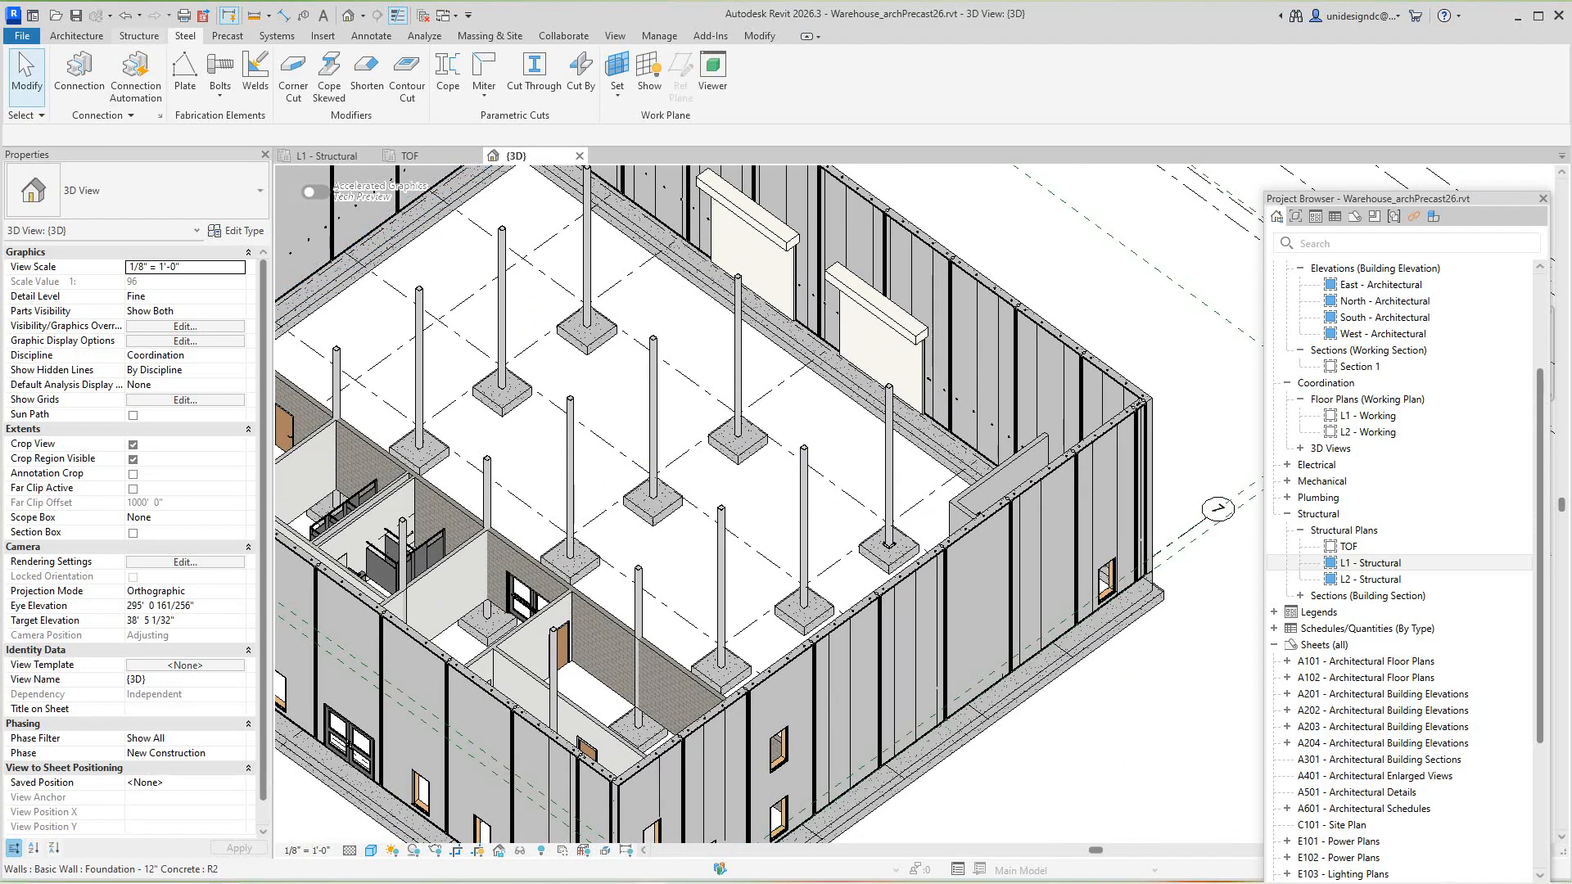
# Review the full list of loaded connections in the Structural Connection Settings and accept the settings
pyautogui.click(139, 36)
pyautogui.click(184, 35)
pyautogui.click(160, 115)
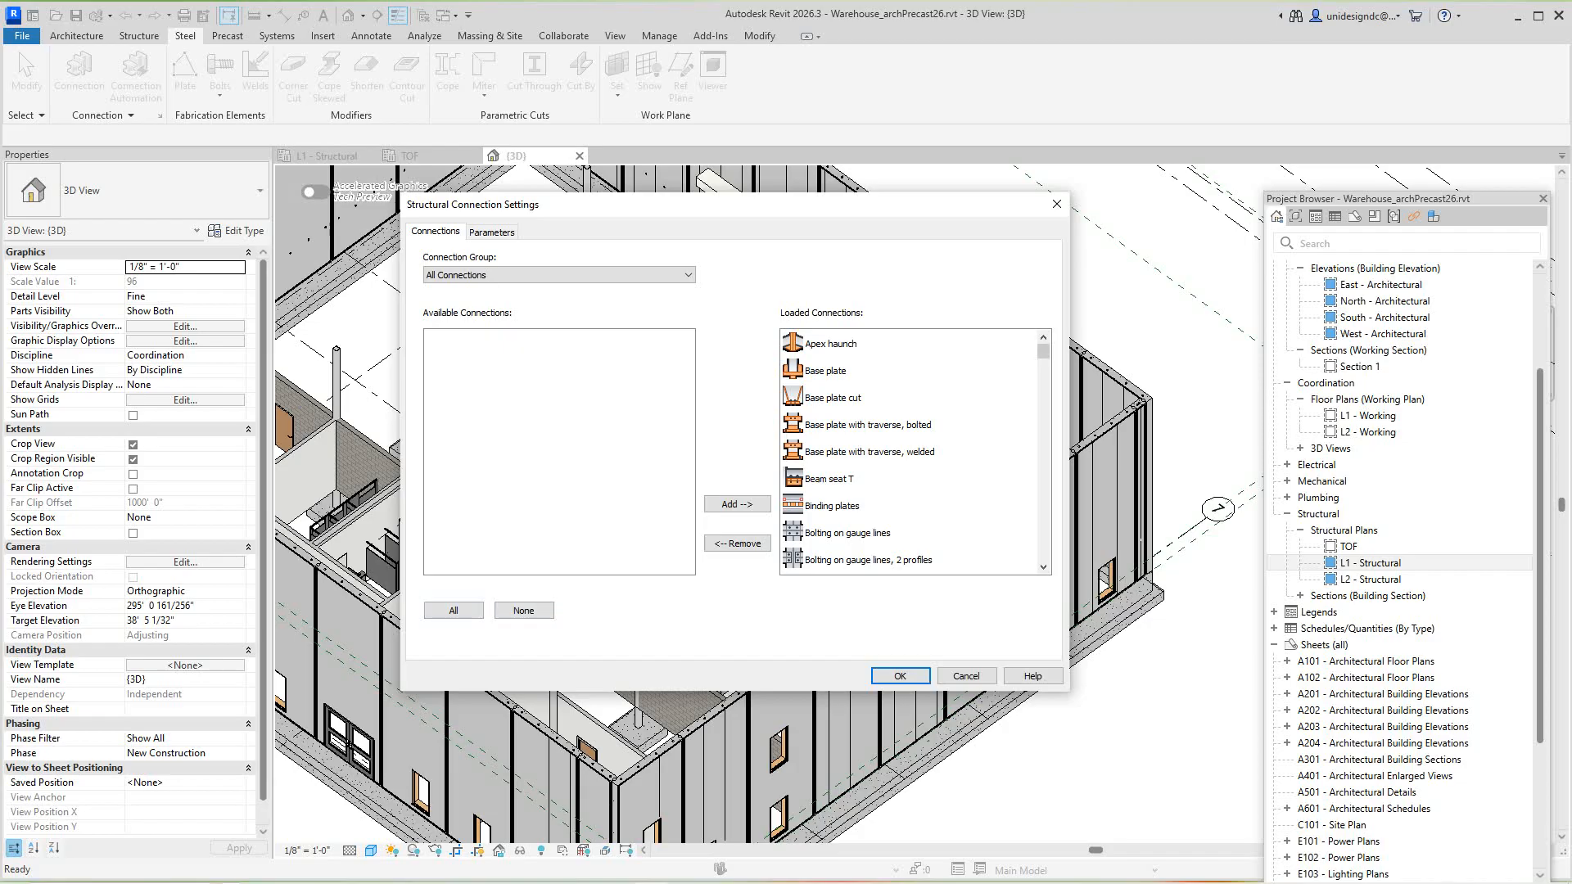
pyautogui.scroll(-8, 915, 452)
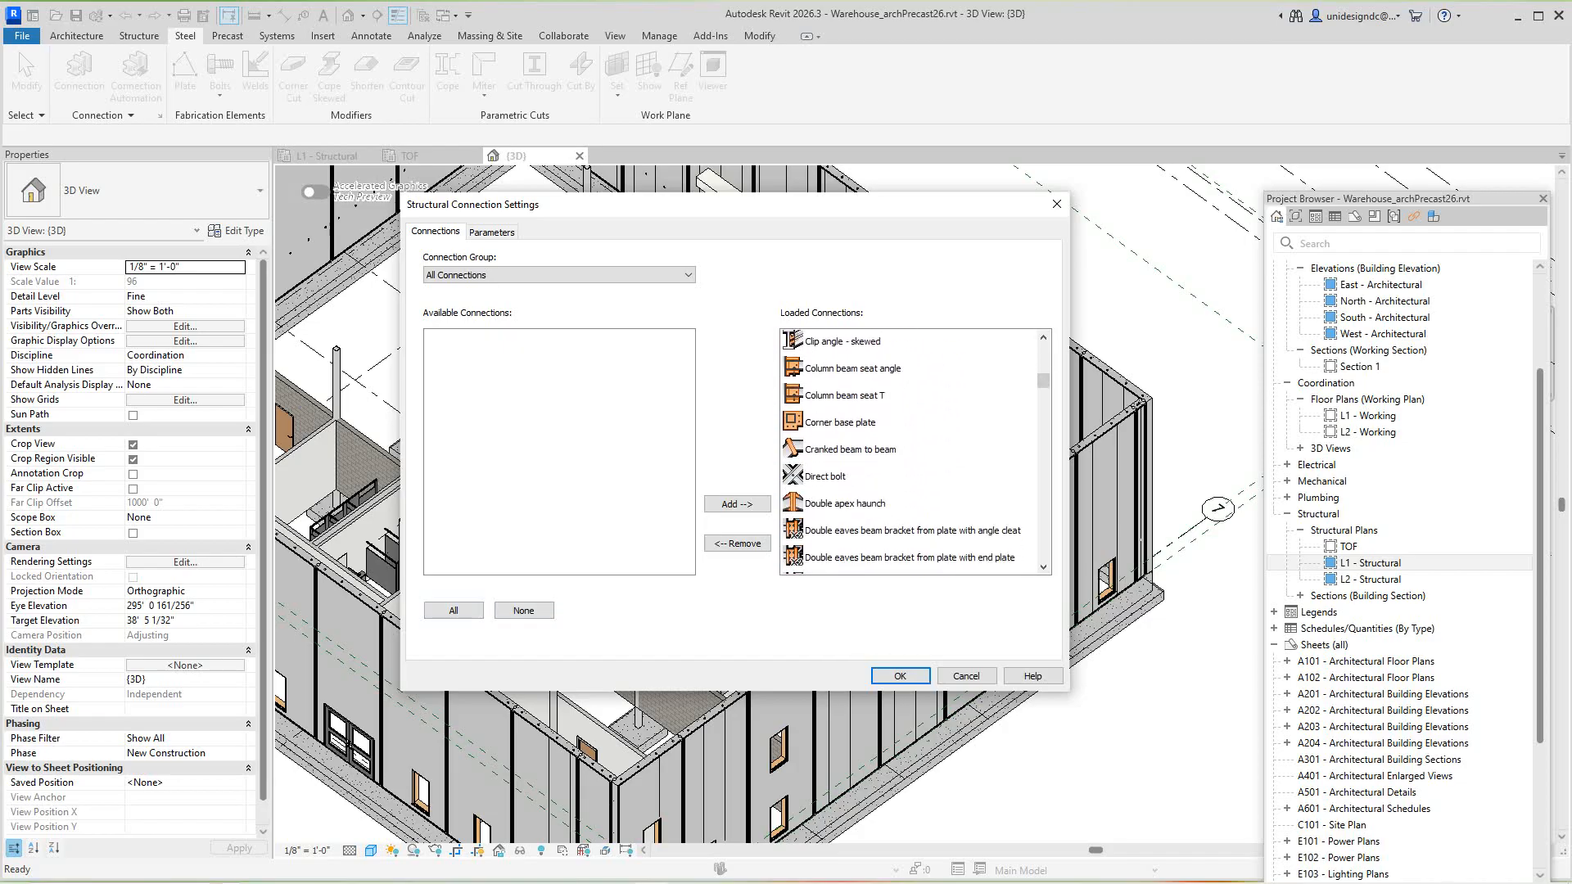
pyautogui.scroll(-10, 915, 451)
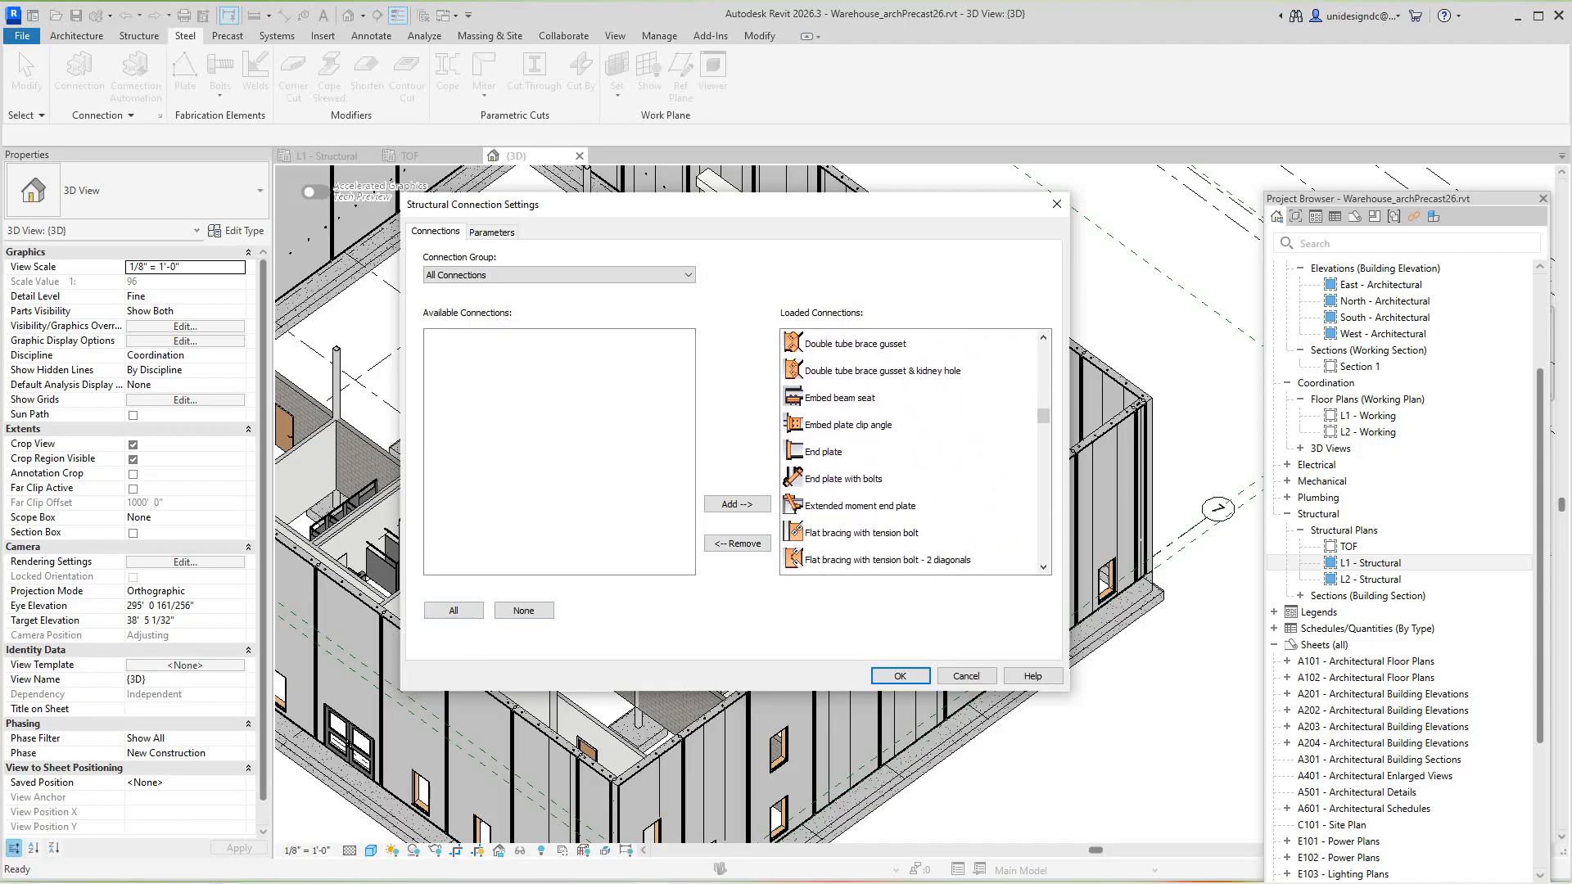
pyautogui.scroll(-10, 915, 452)
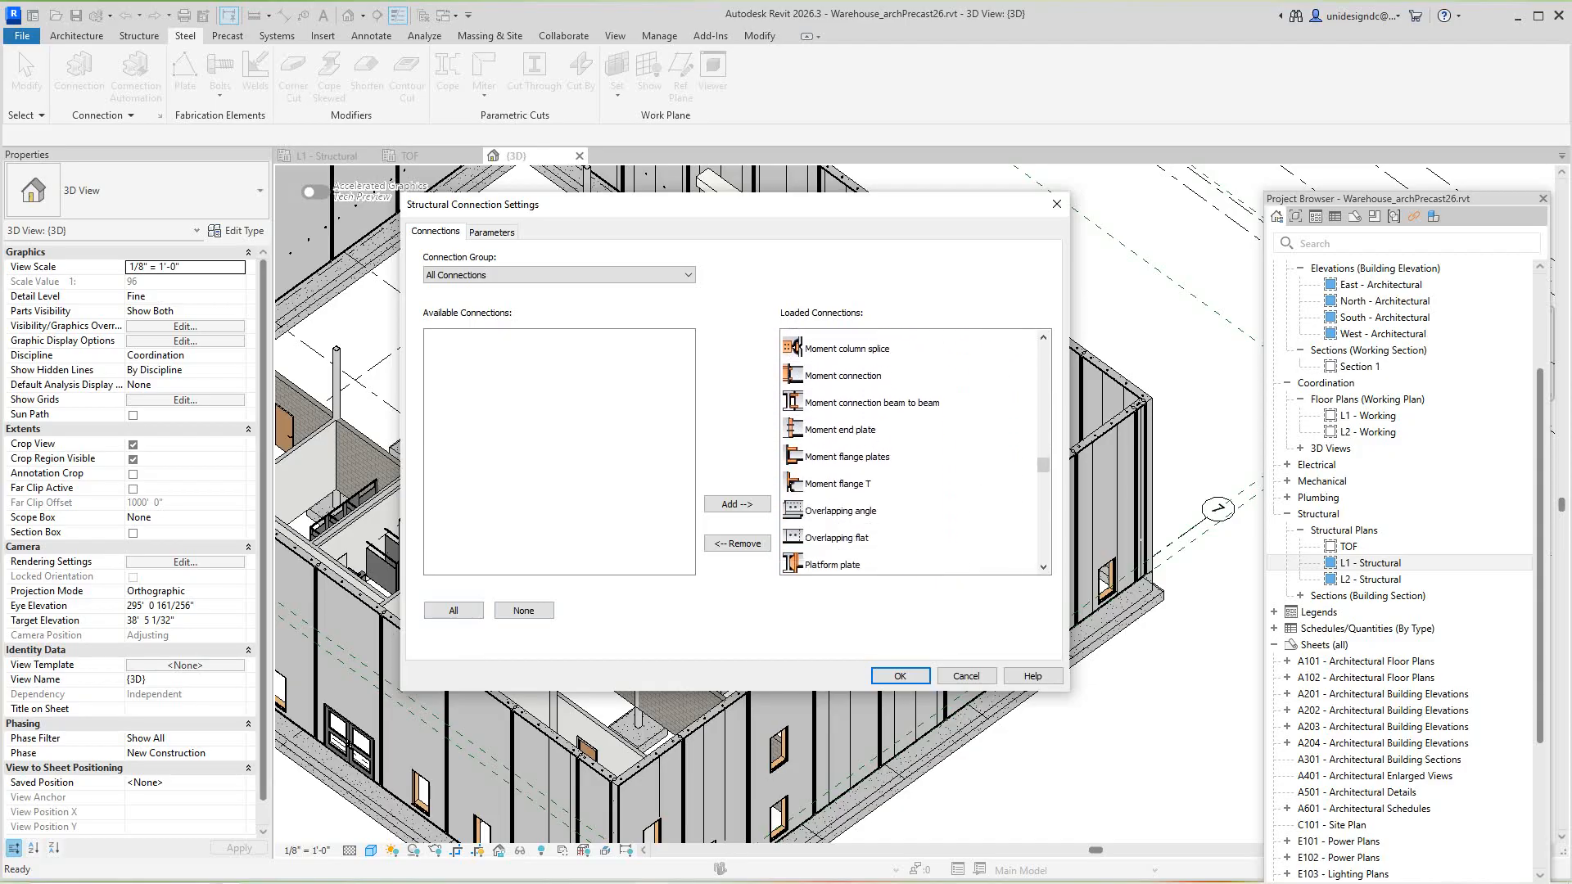
pyautogui.scroll(-10, 915, 451)
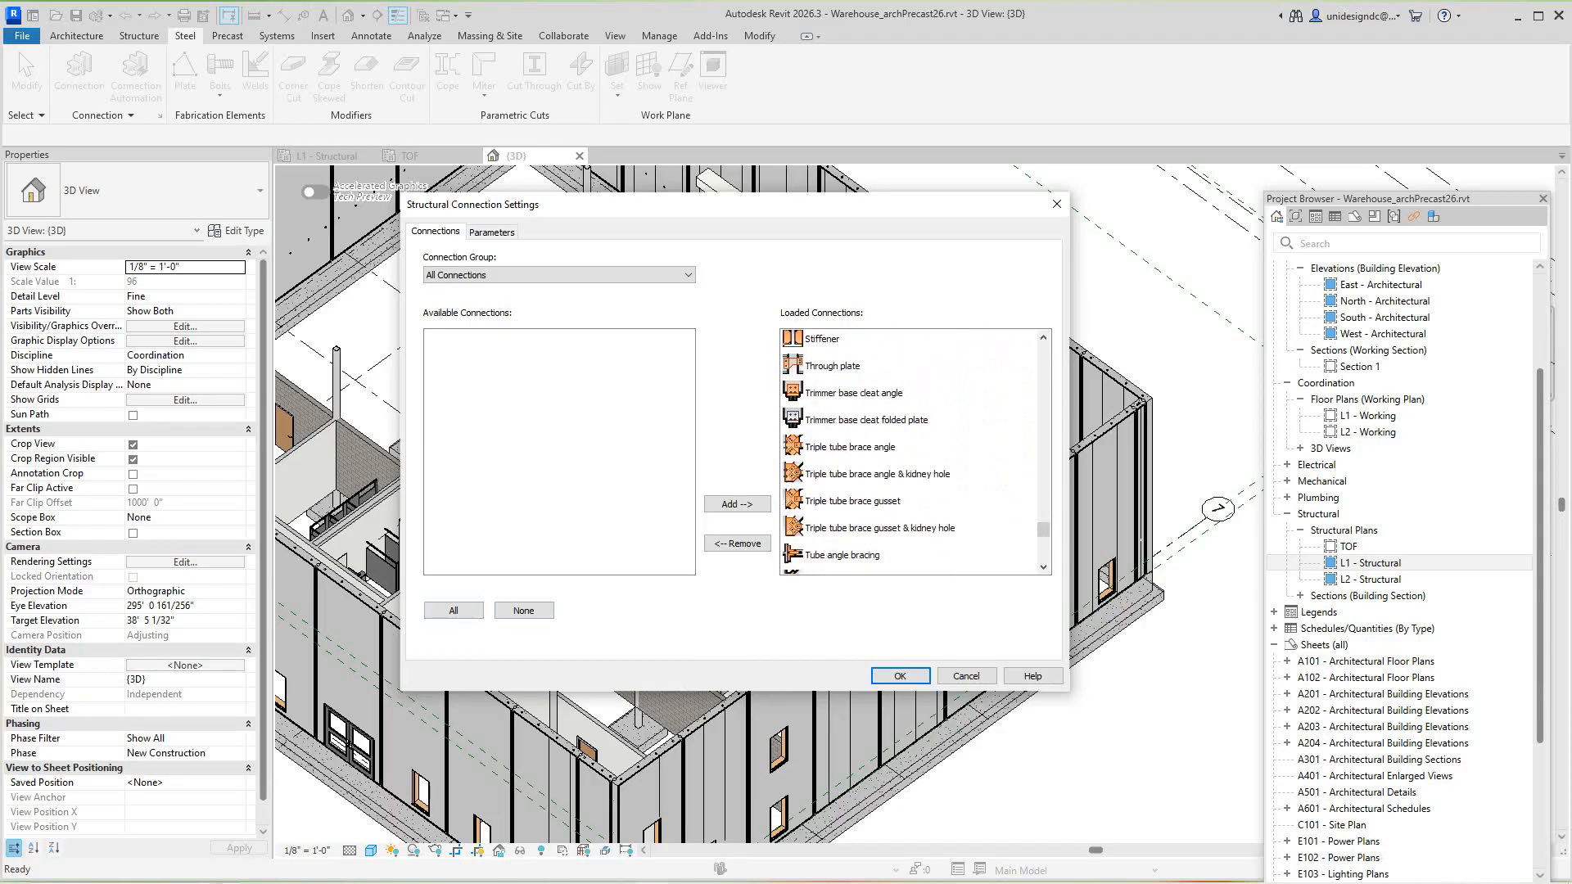
pyautogui.scroll(-3, 915, 452)
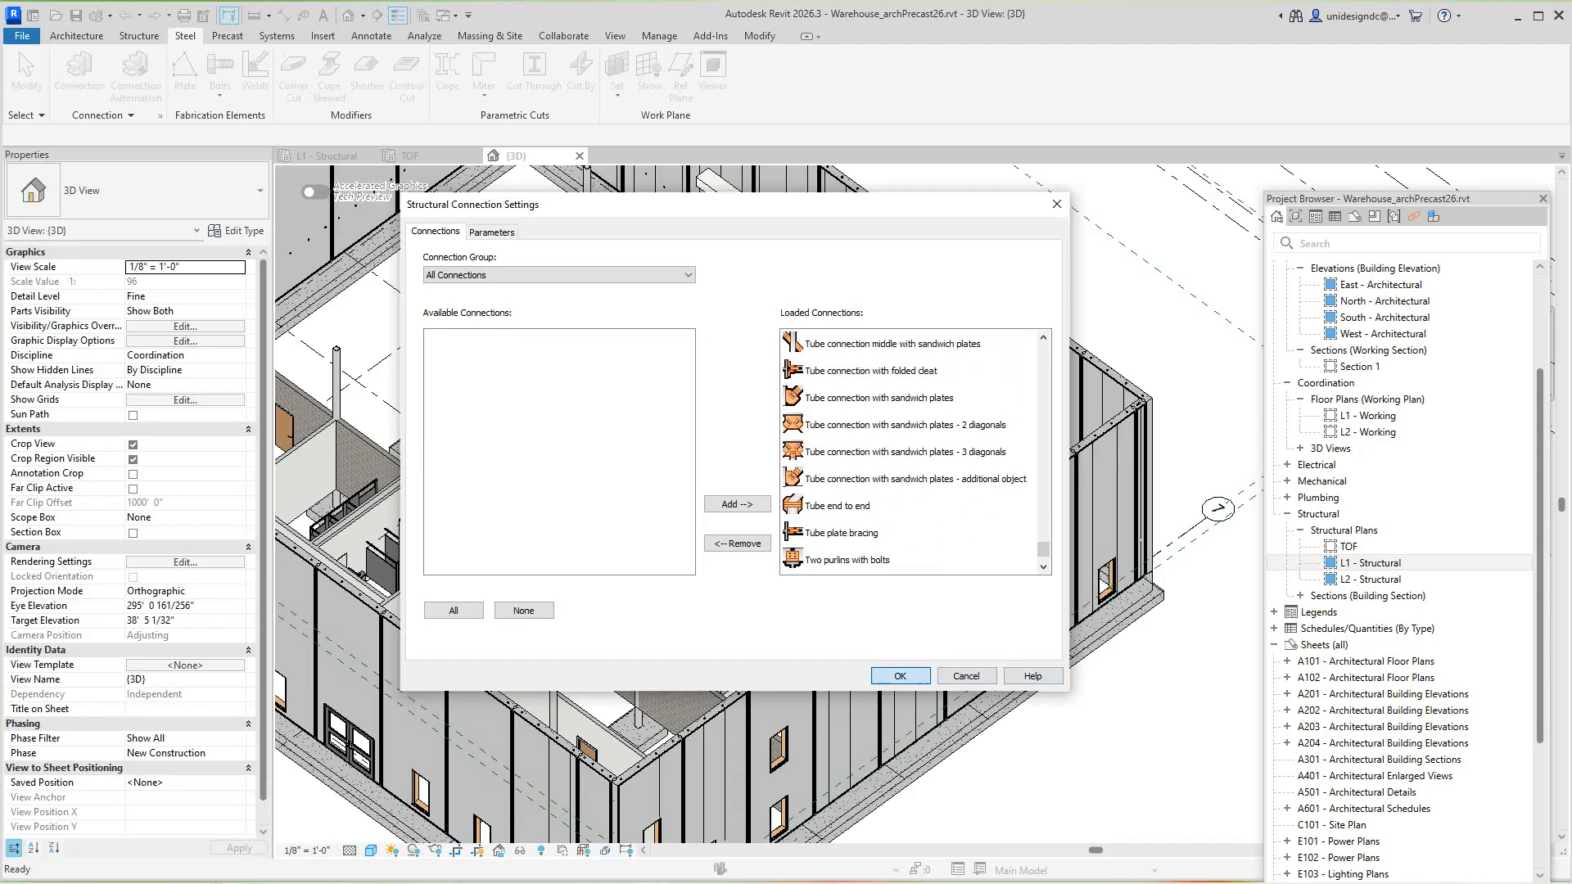
pyautogui.click(900, 675)
# Start placing a structural connection and set the 3D view's visual style to Wireframe around the column footings
pyautogui.moveTo(805, 524); pyautogui.dragTo(820, 555, button='middle')
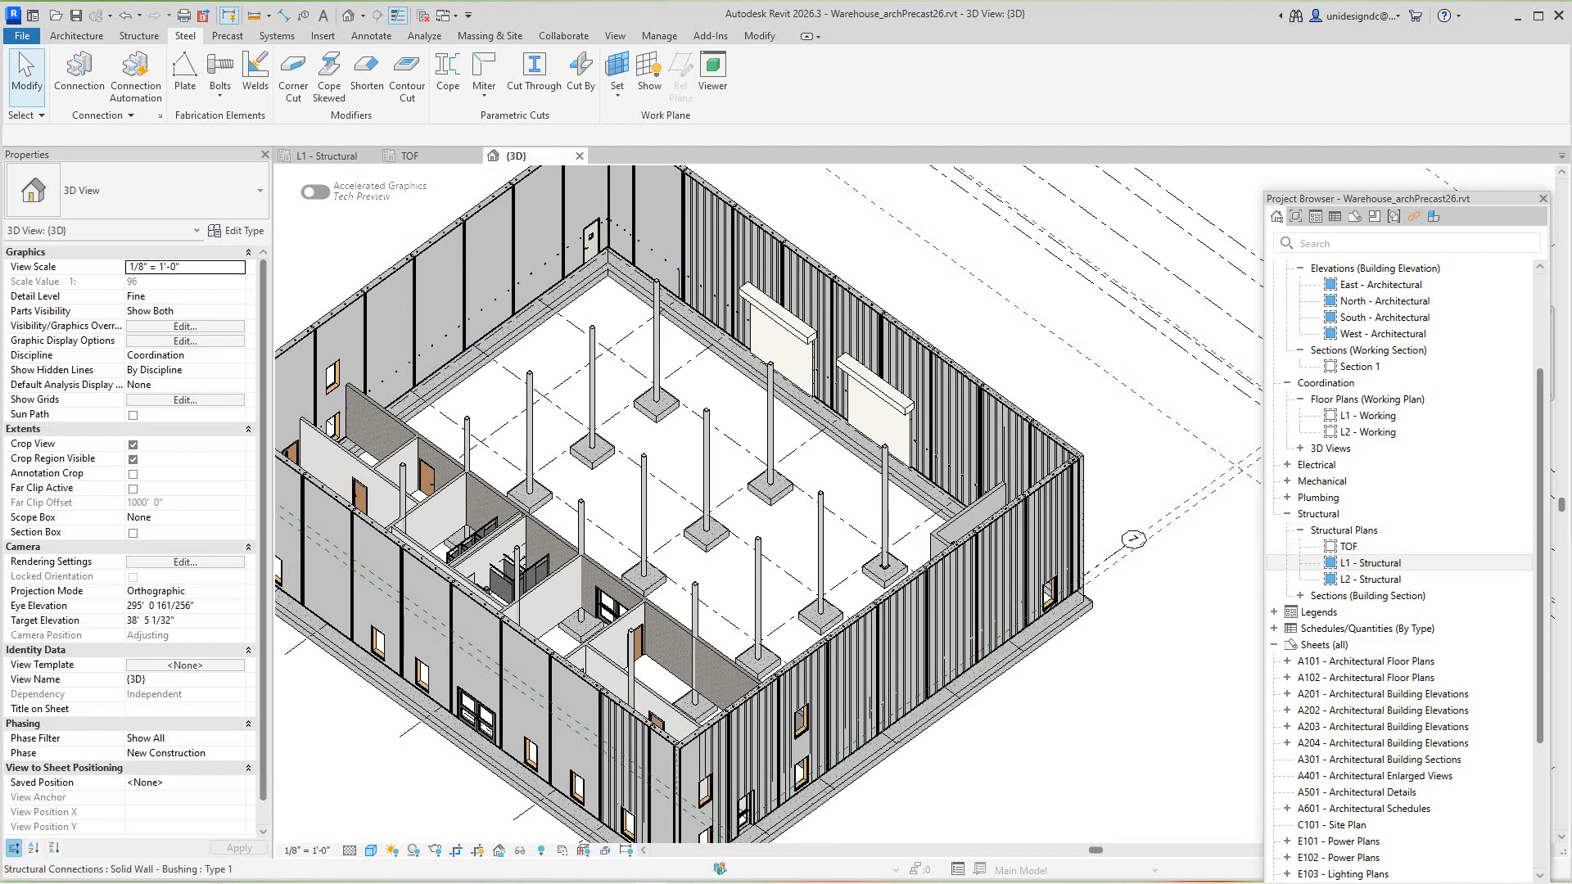
pyautogui.scroll(5, 782, 496)
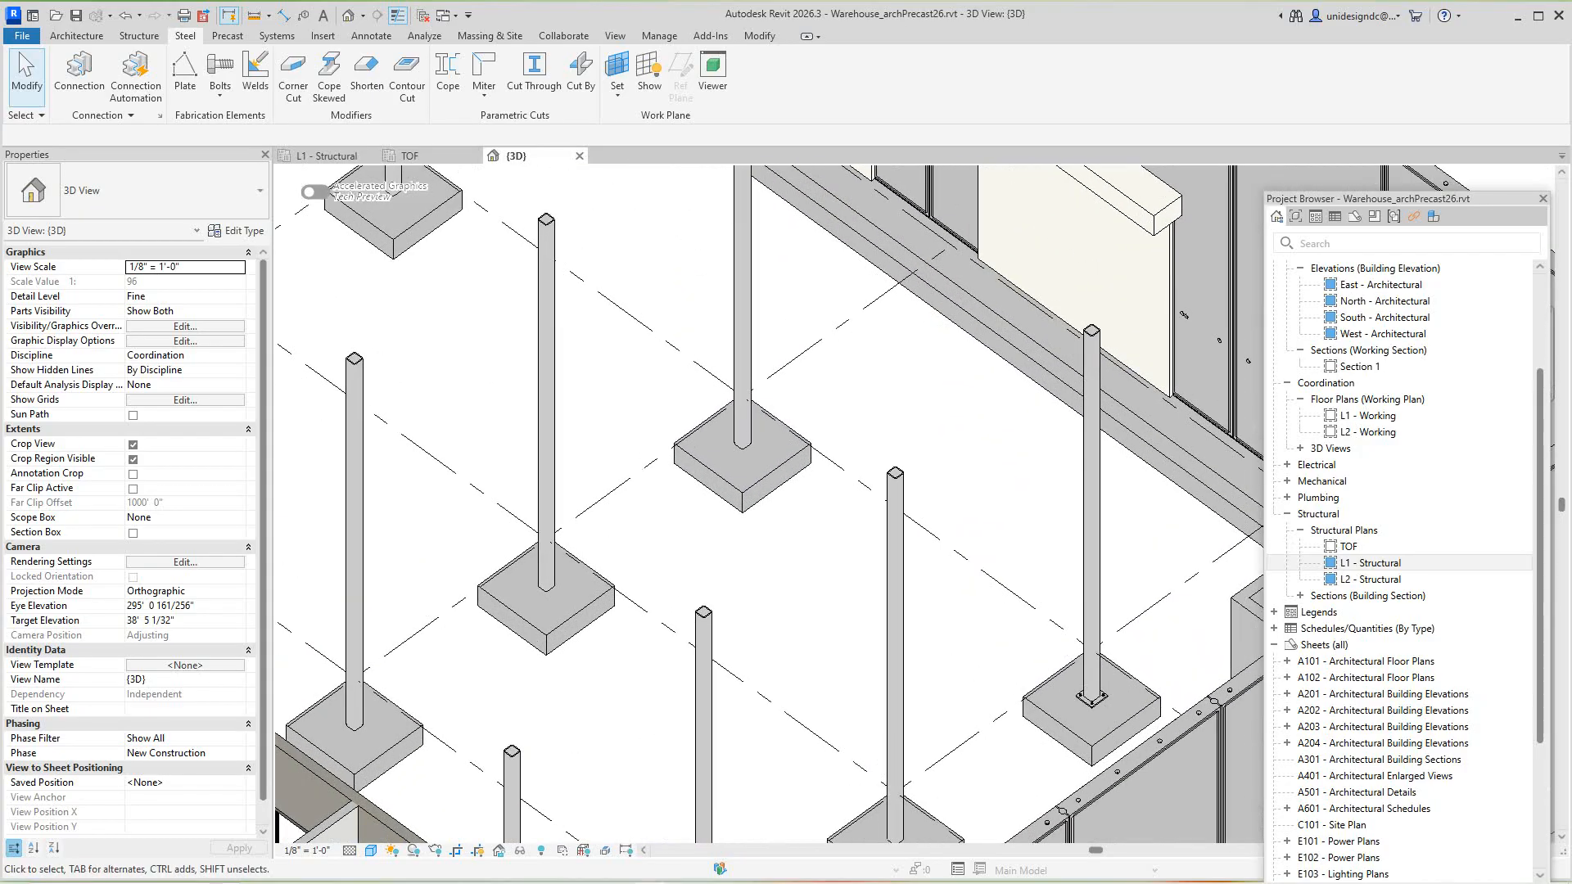
pyautogui.moveTo(782, 496); pyautogui.dragTo(815, 529, button='middle')
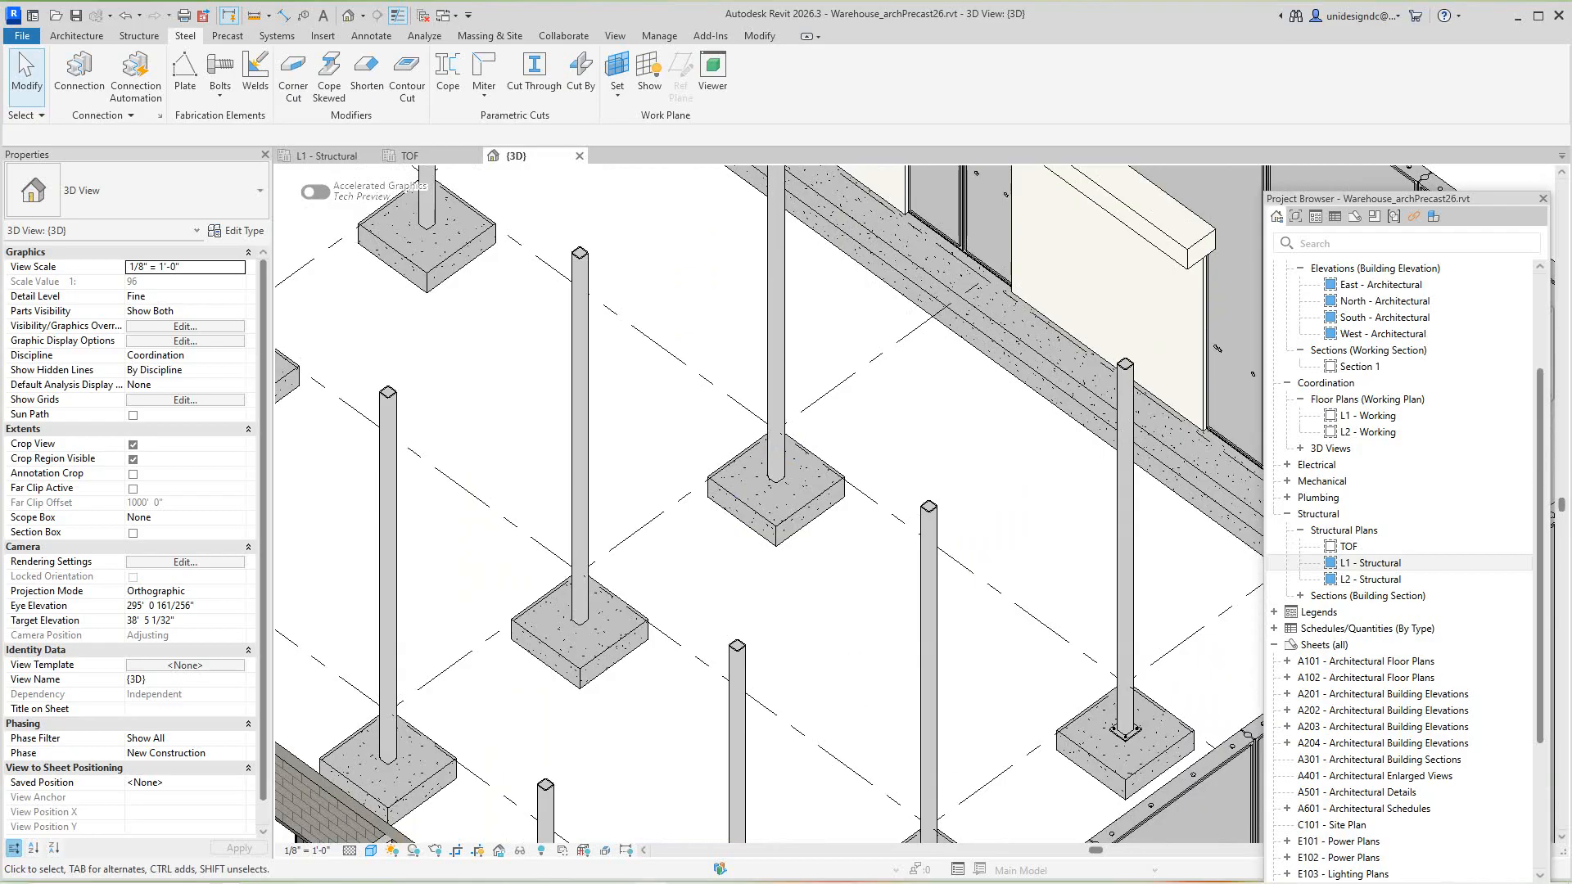
pyautogui.click(80, 72)
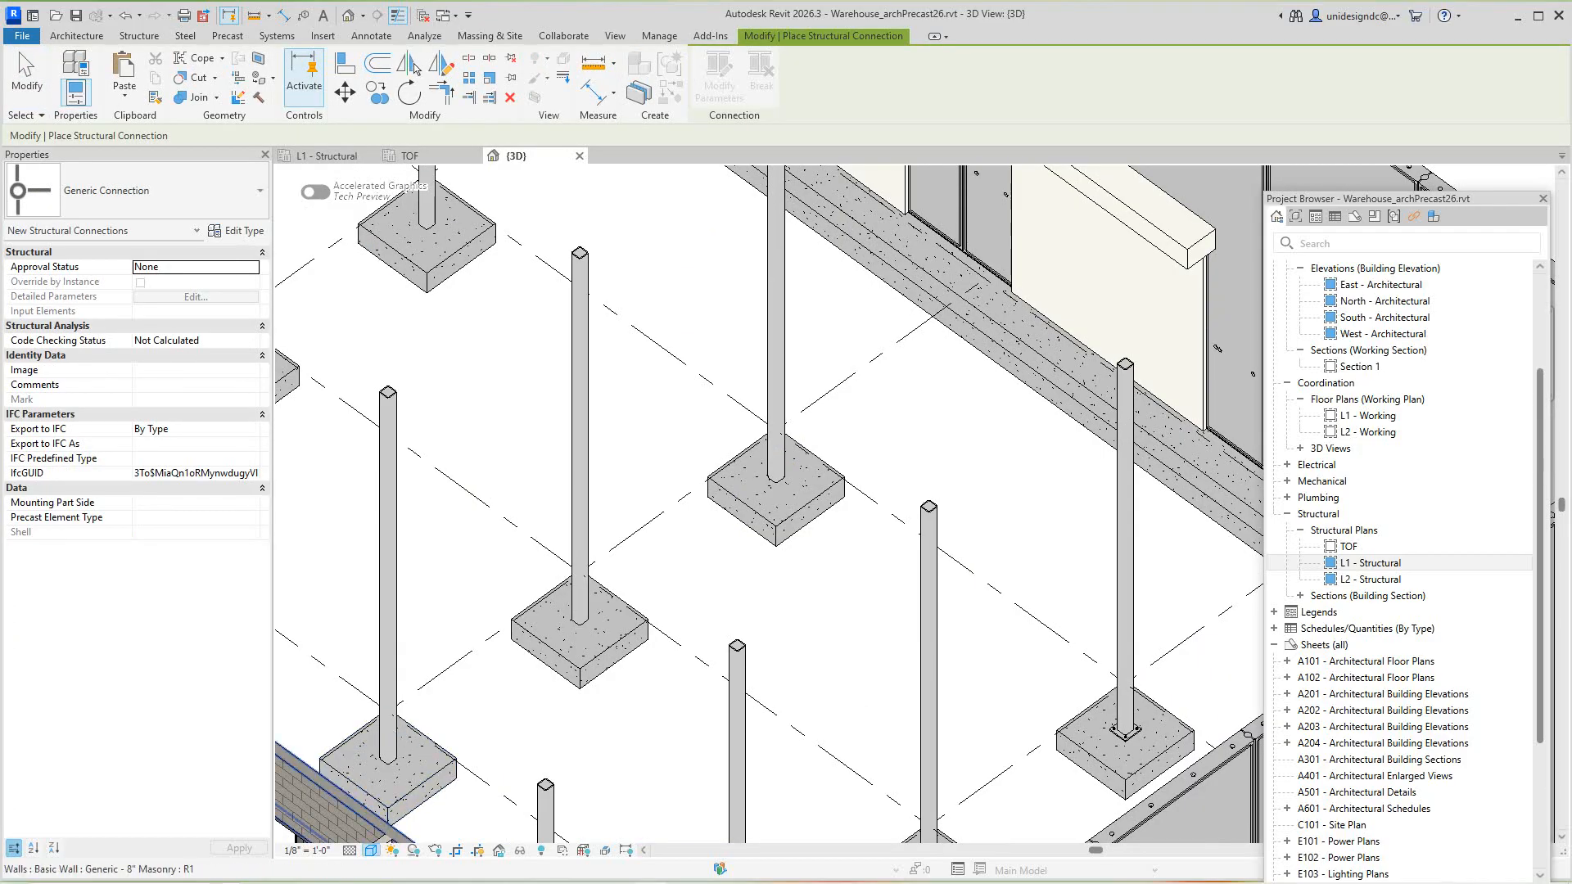
pyautogui.click(371, 849)
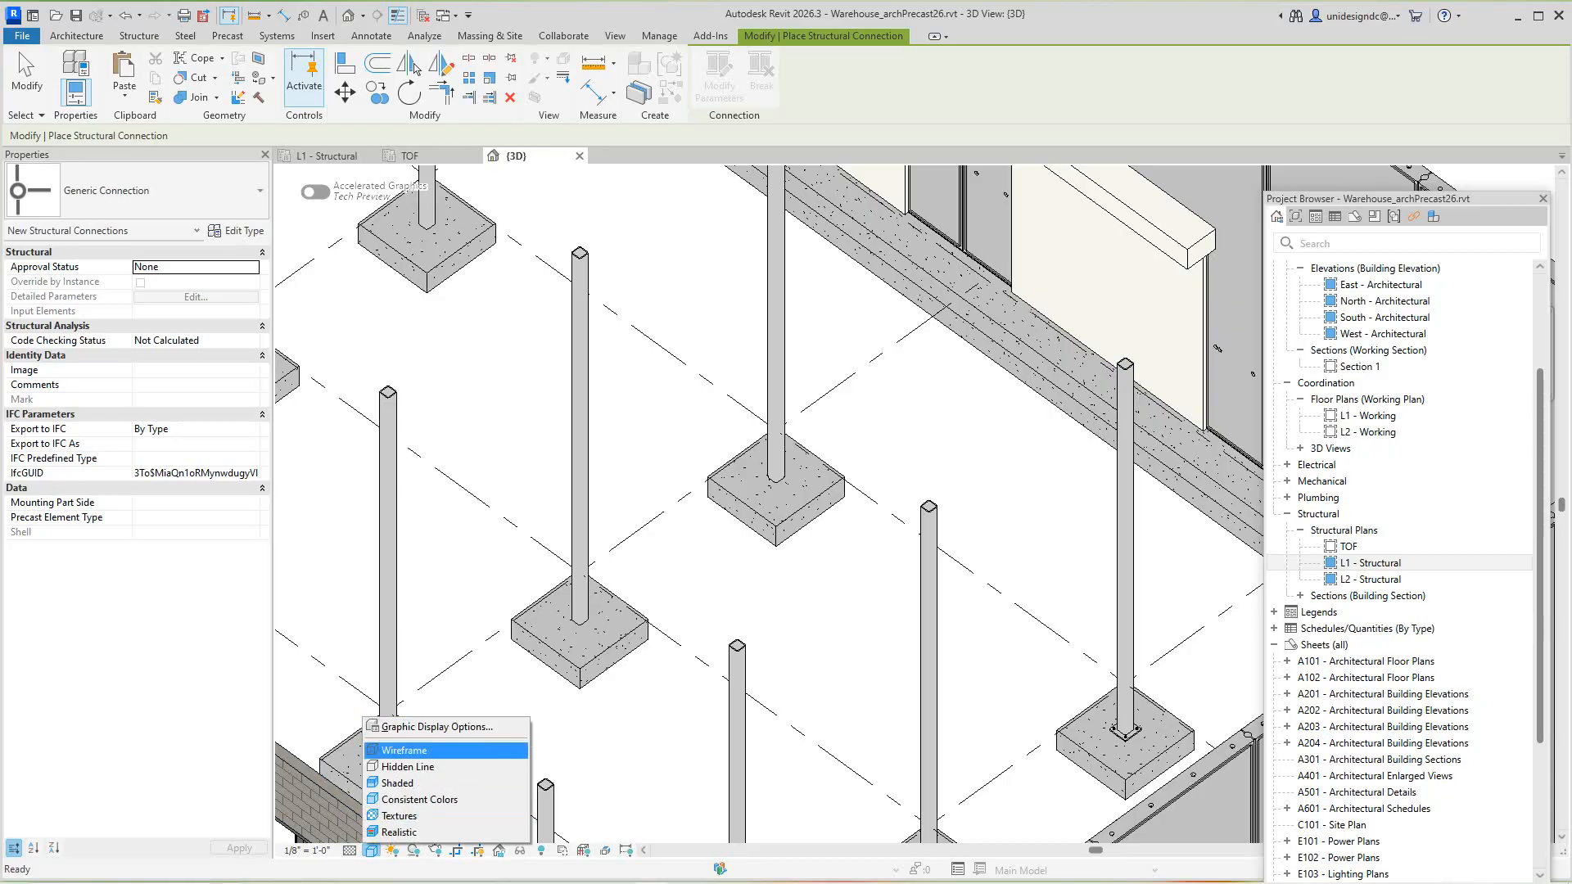
pyautogui.click(404, 750)
pyautogui.scroll(-1, 711, 603)
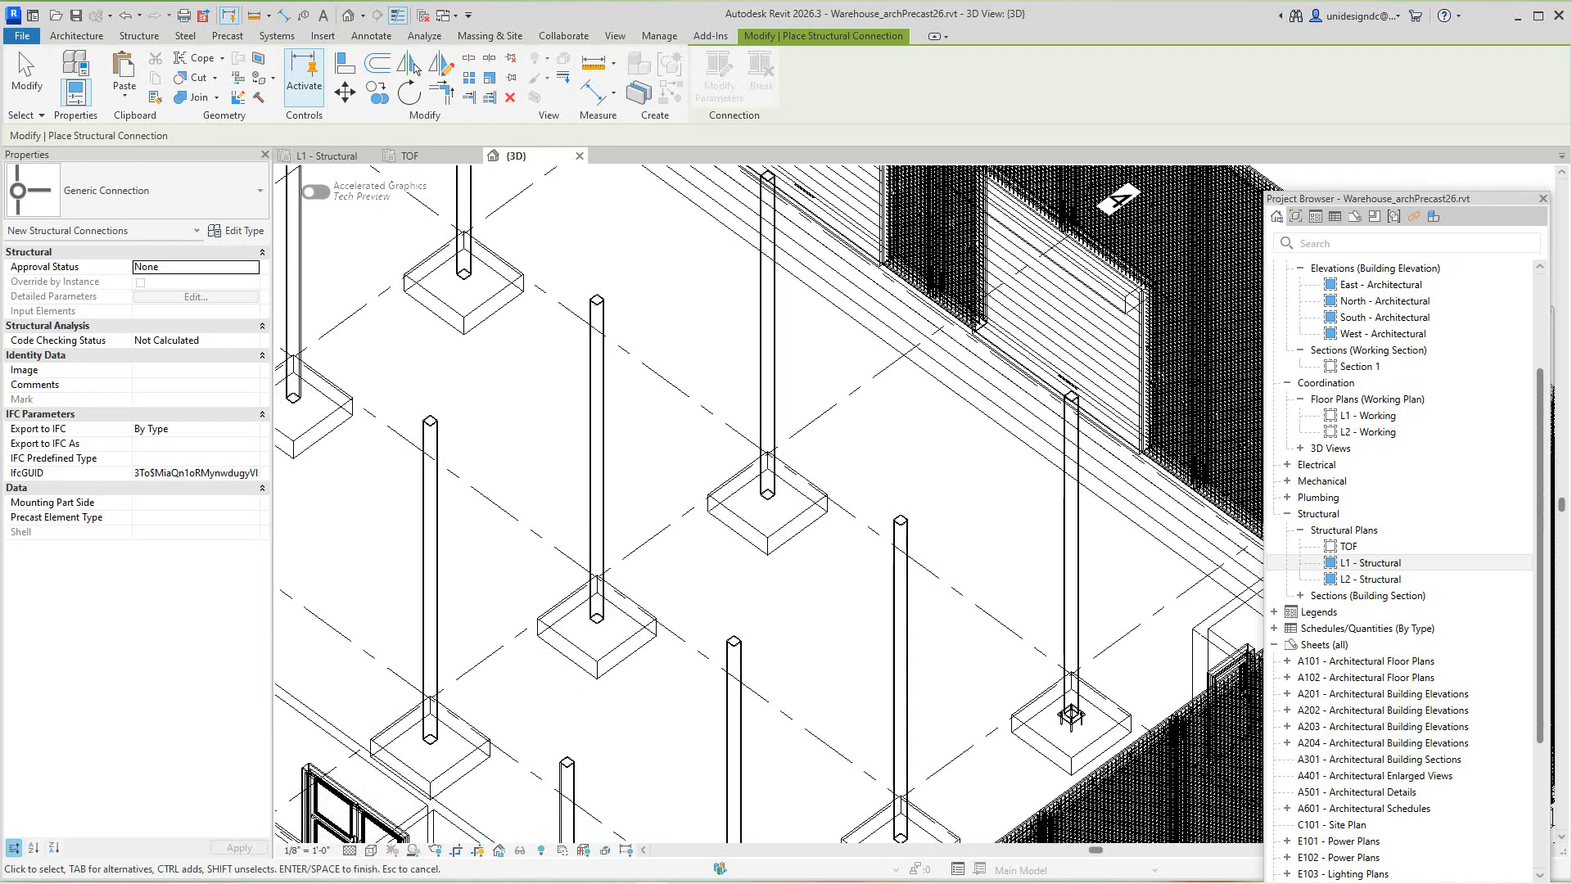
pyautogui.moveTo(710, 602); pyautogui.dragTo(687, 633, button='middle')
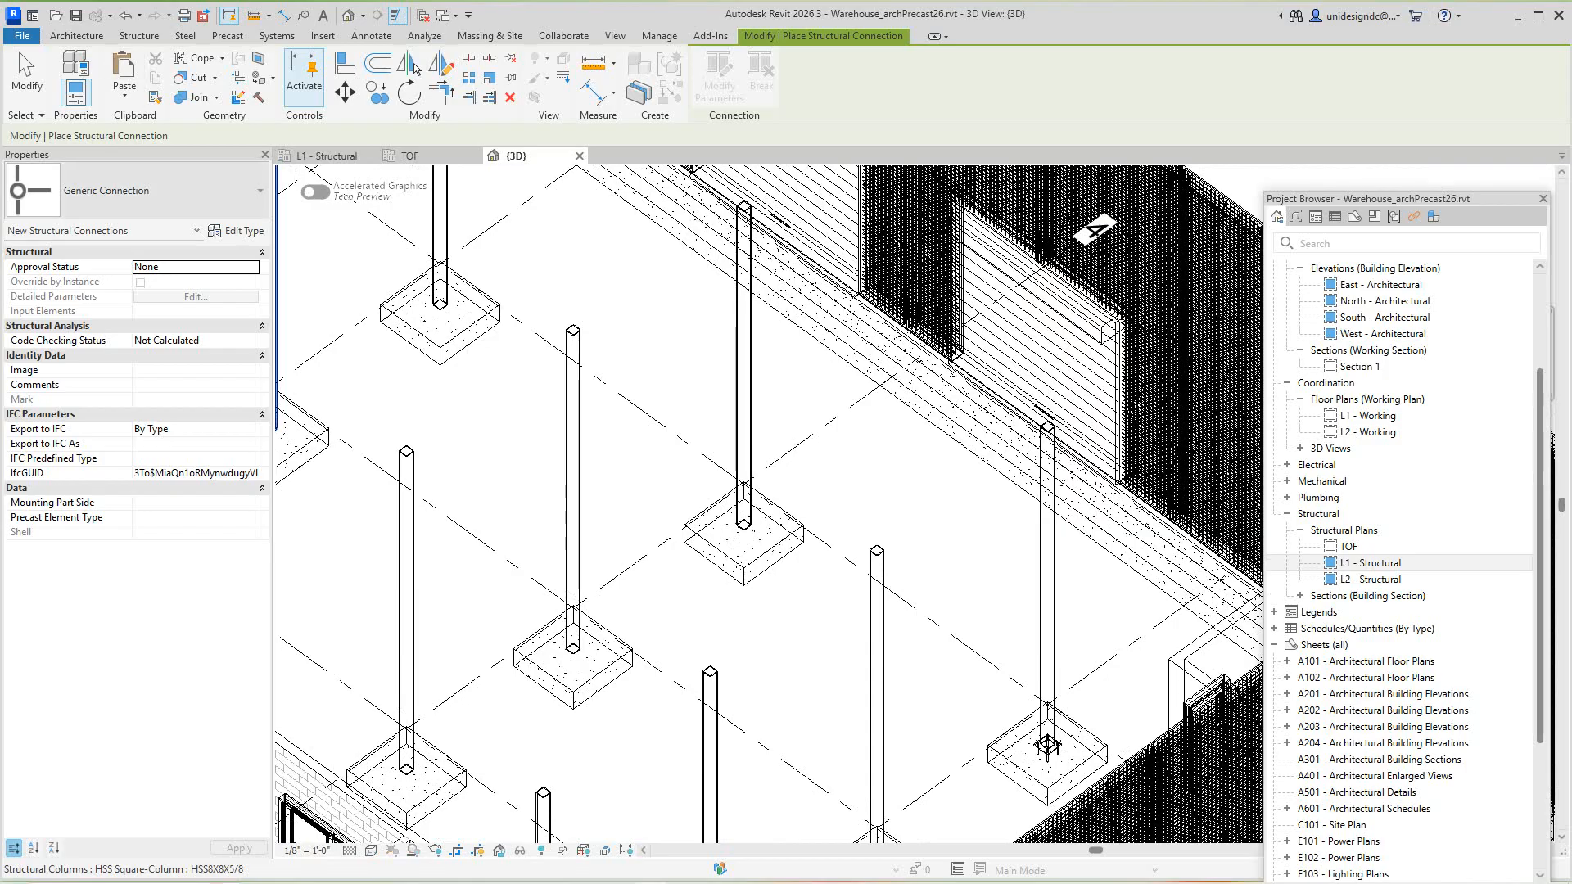
# Choose the Base plate type for the structural connection to place
pyautogui.click(135, 190)
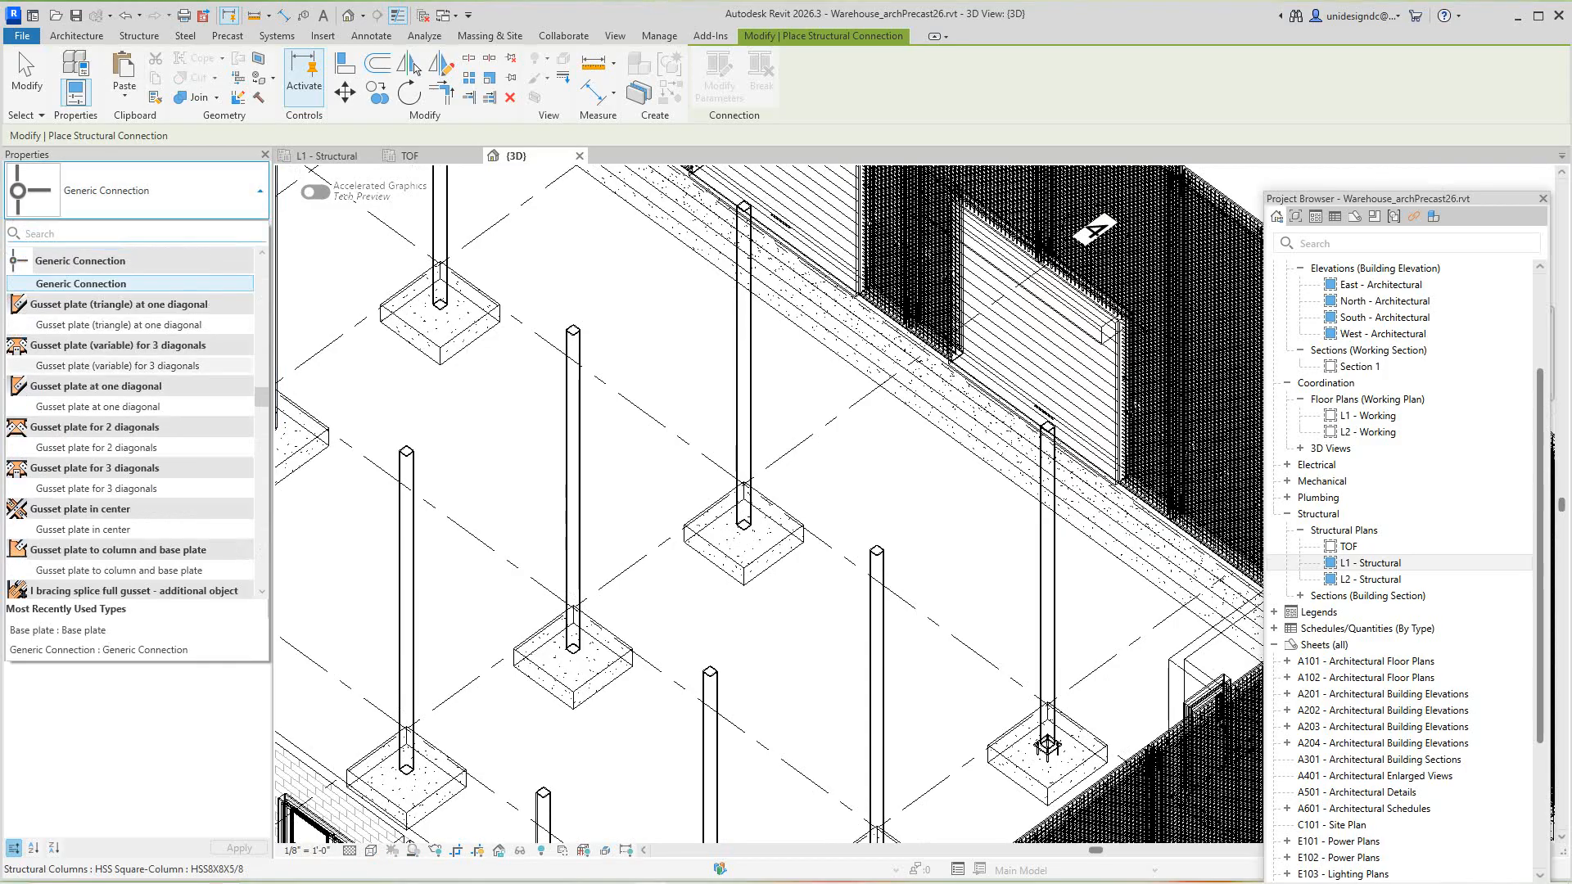
pyautogui.scroll(-1, 131, 372)
pyautogui.scroll(-1, 114, 397)
pyautogui.scroll(4, 115, 397)
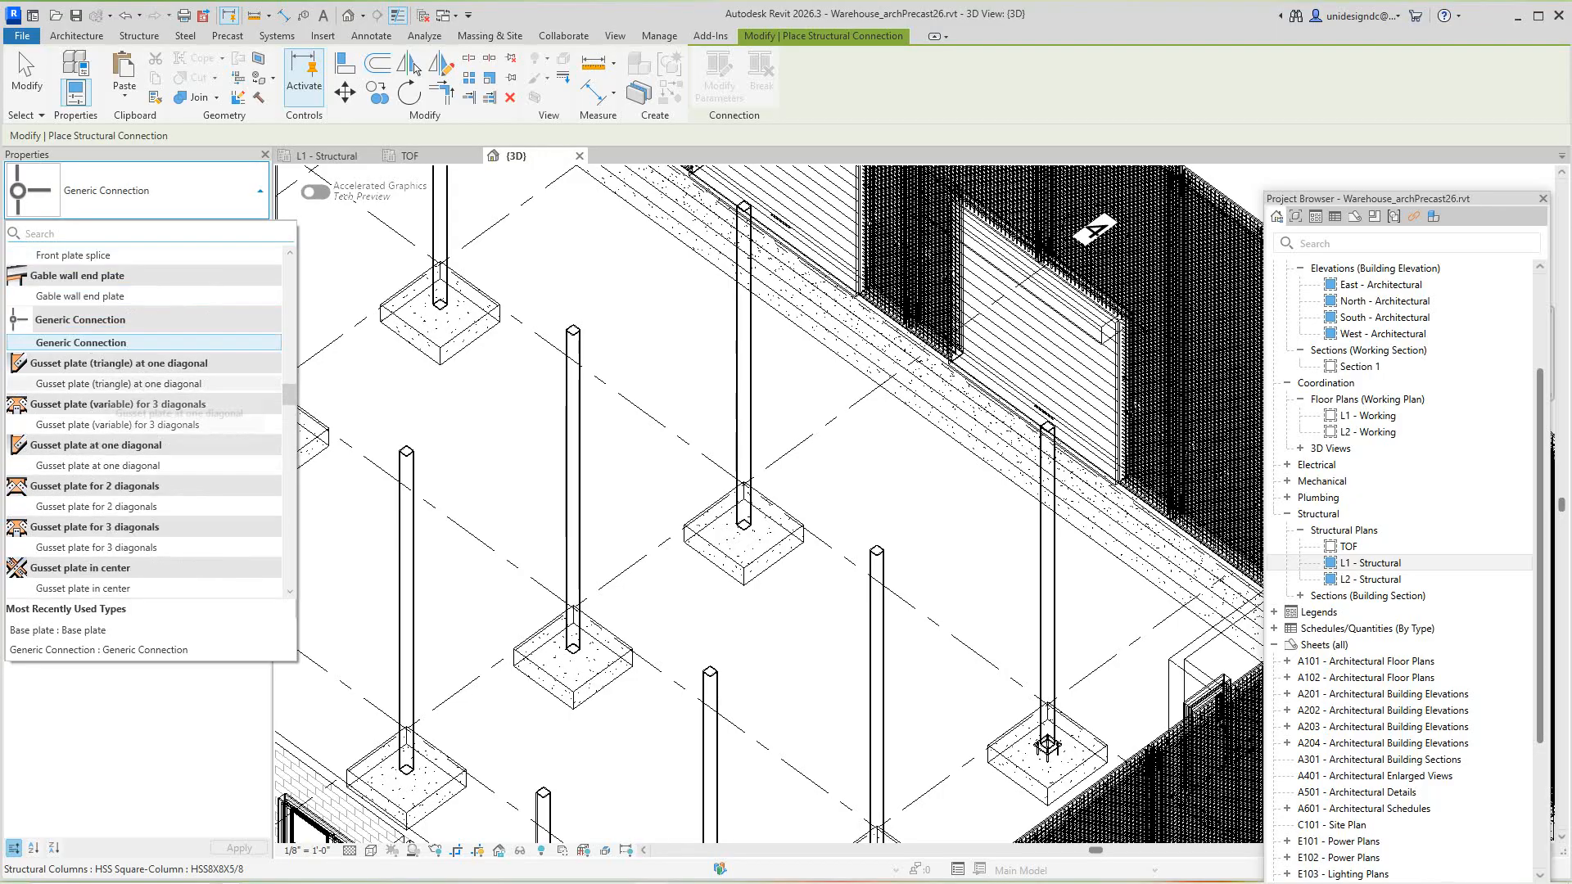
pyautogui.scroll(5, 111, 401)
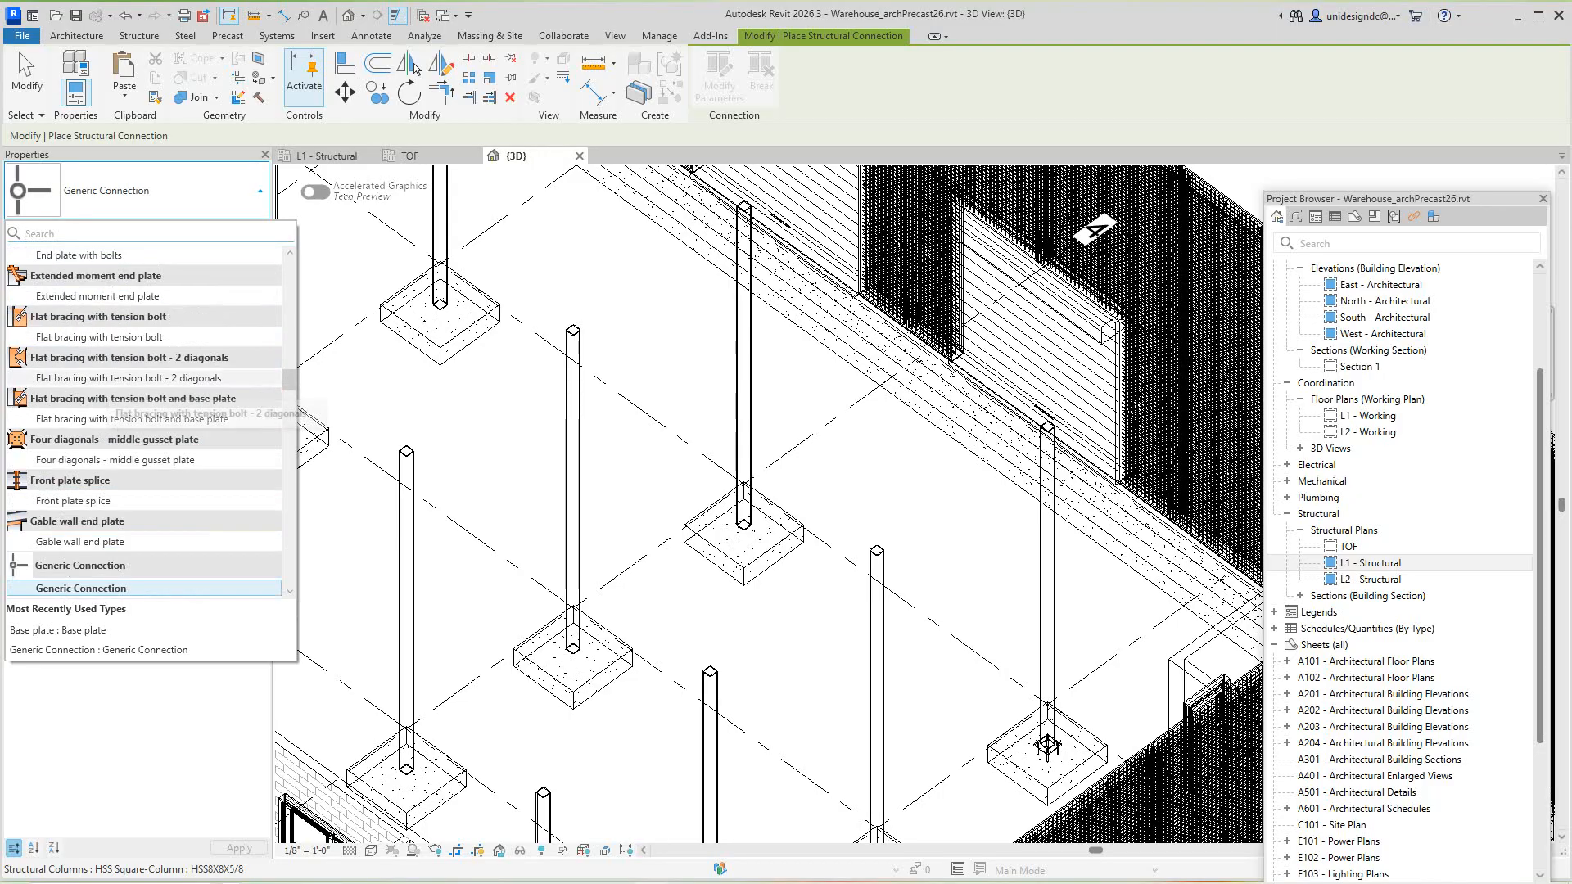
pyautogui.scroll(6, 111, 409)
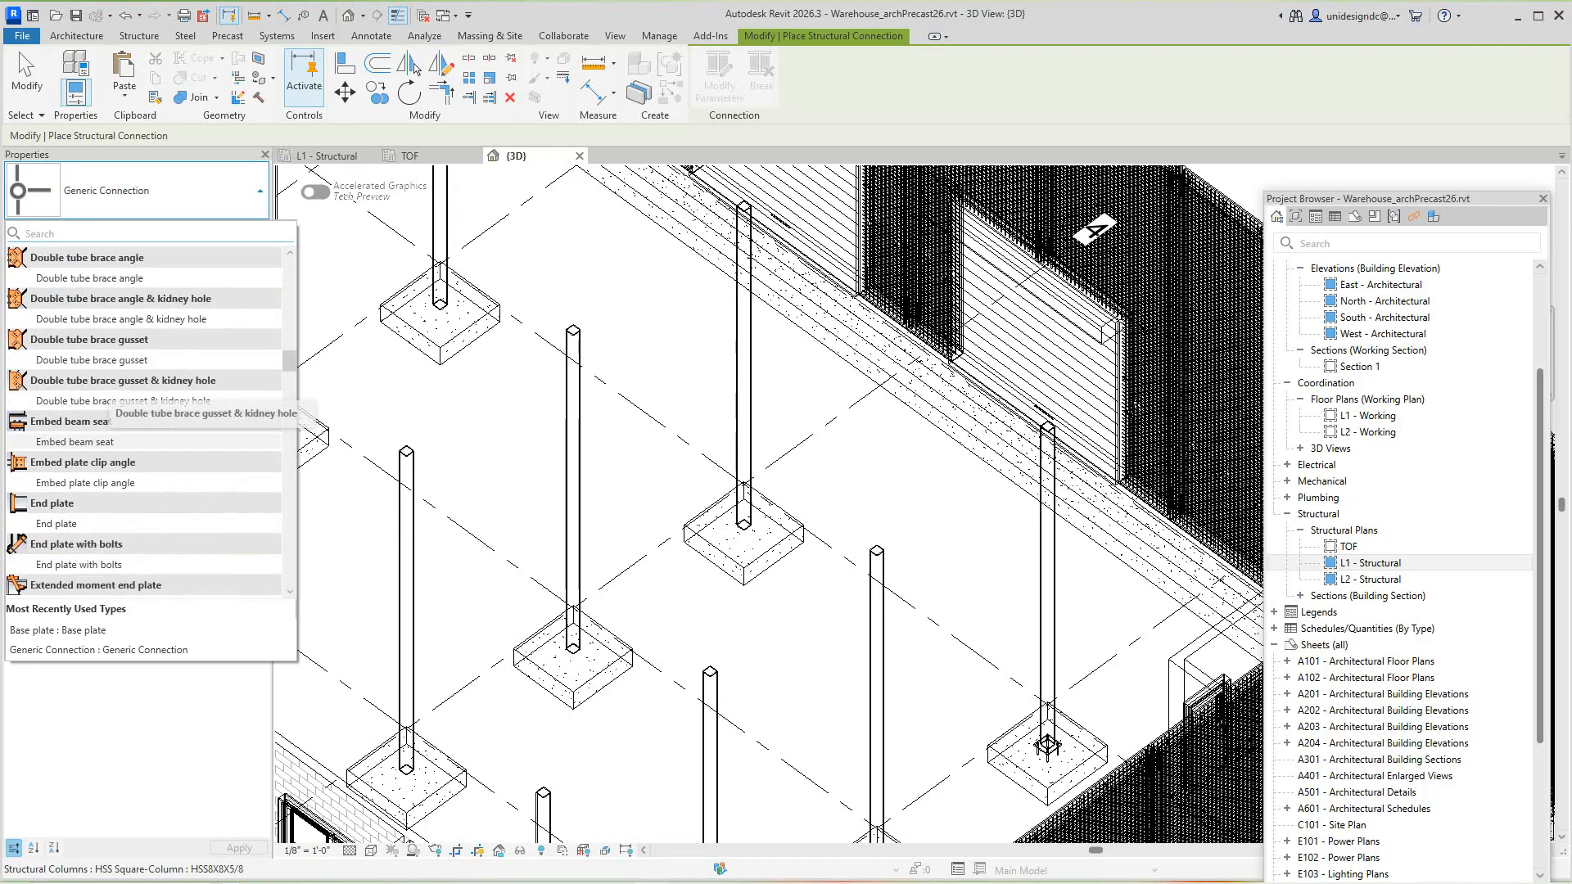
pyautogui.scroll(10, 115, 405)
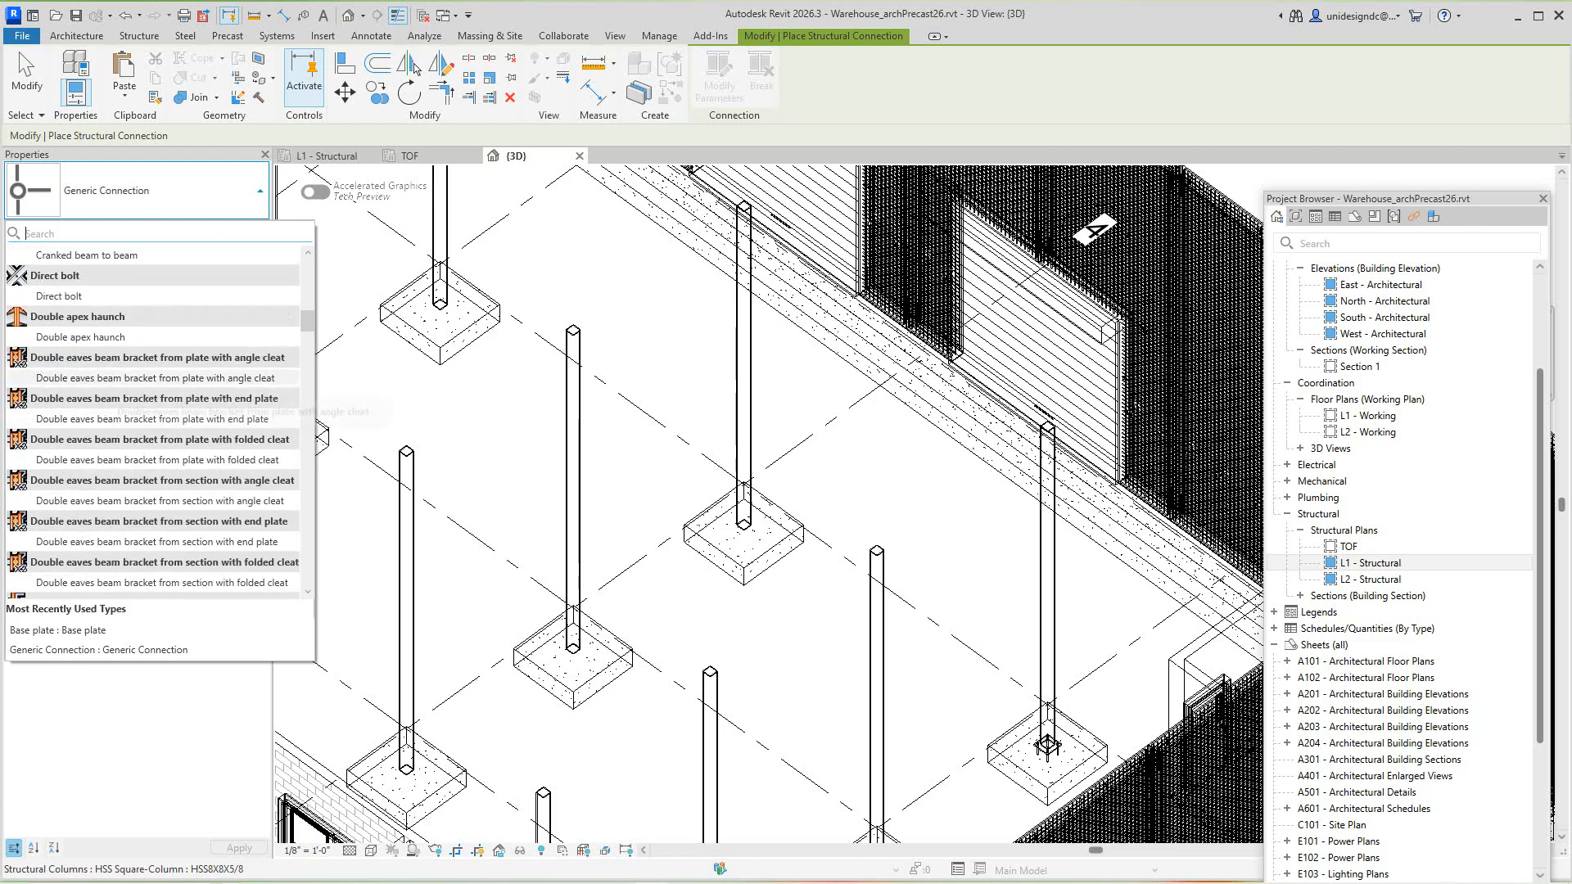
pyautogui.scroll(6, 115, 406)
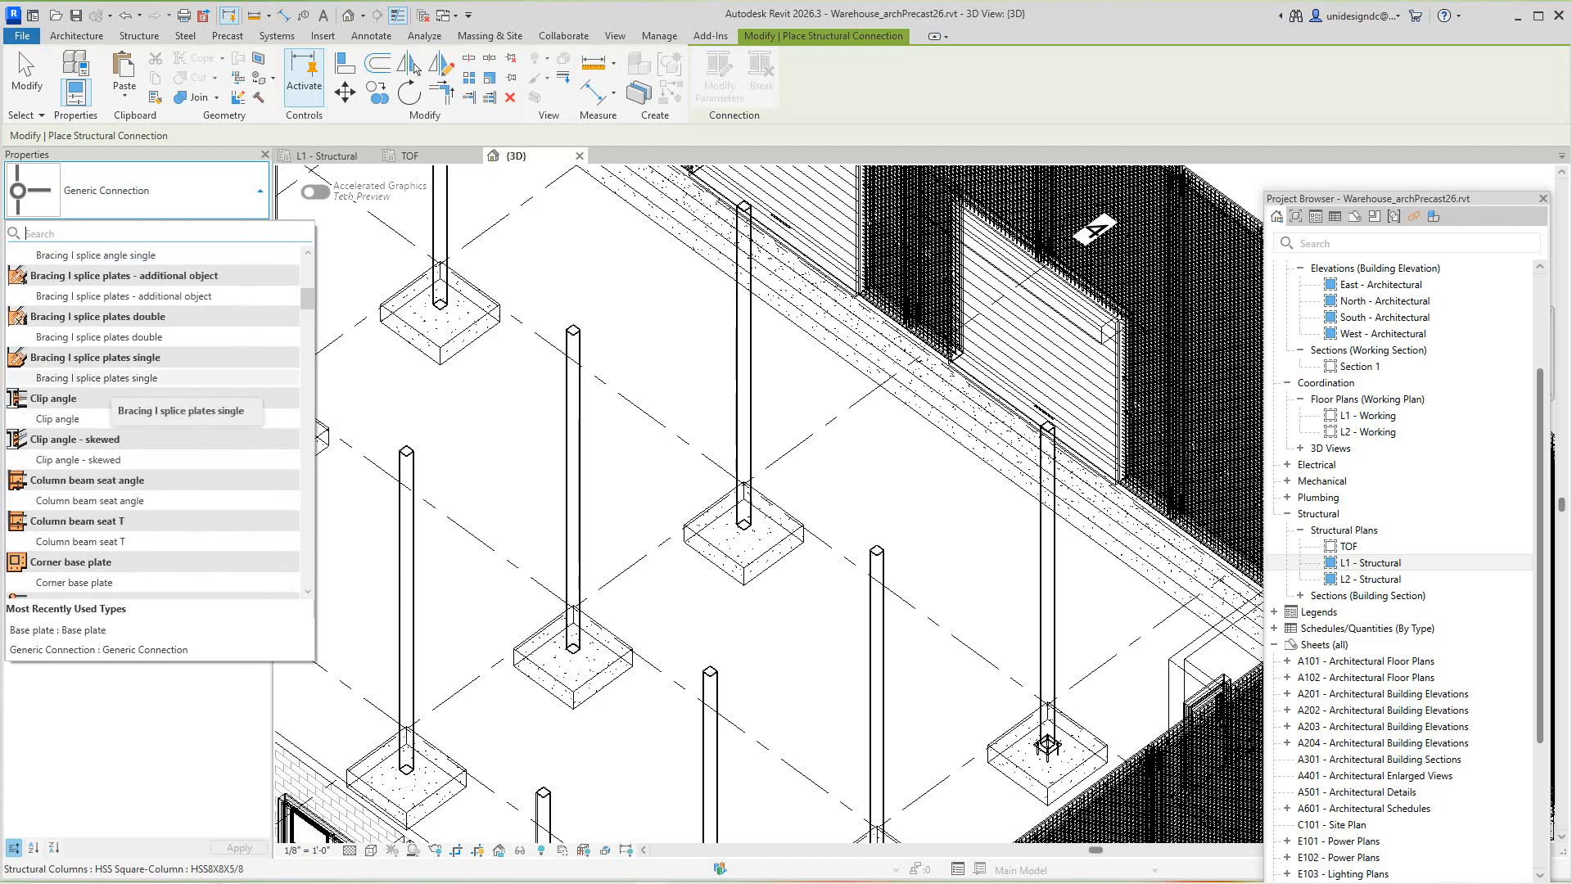
pyautogui.scroll(3, 152, 420)
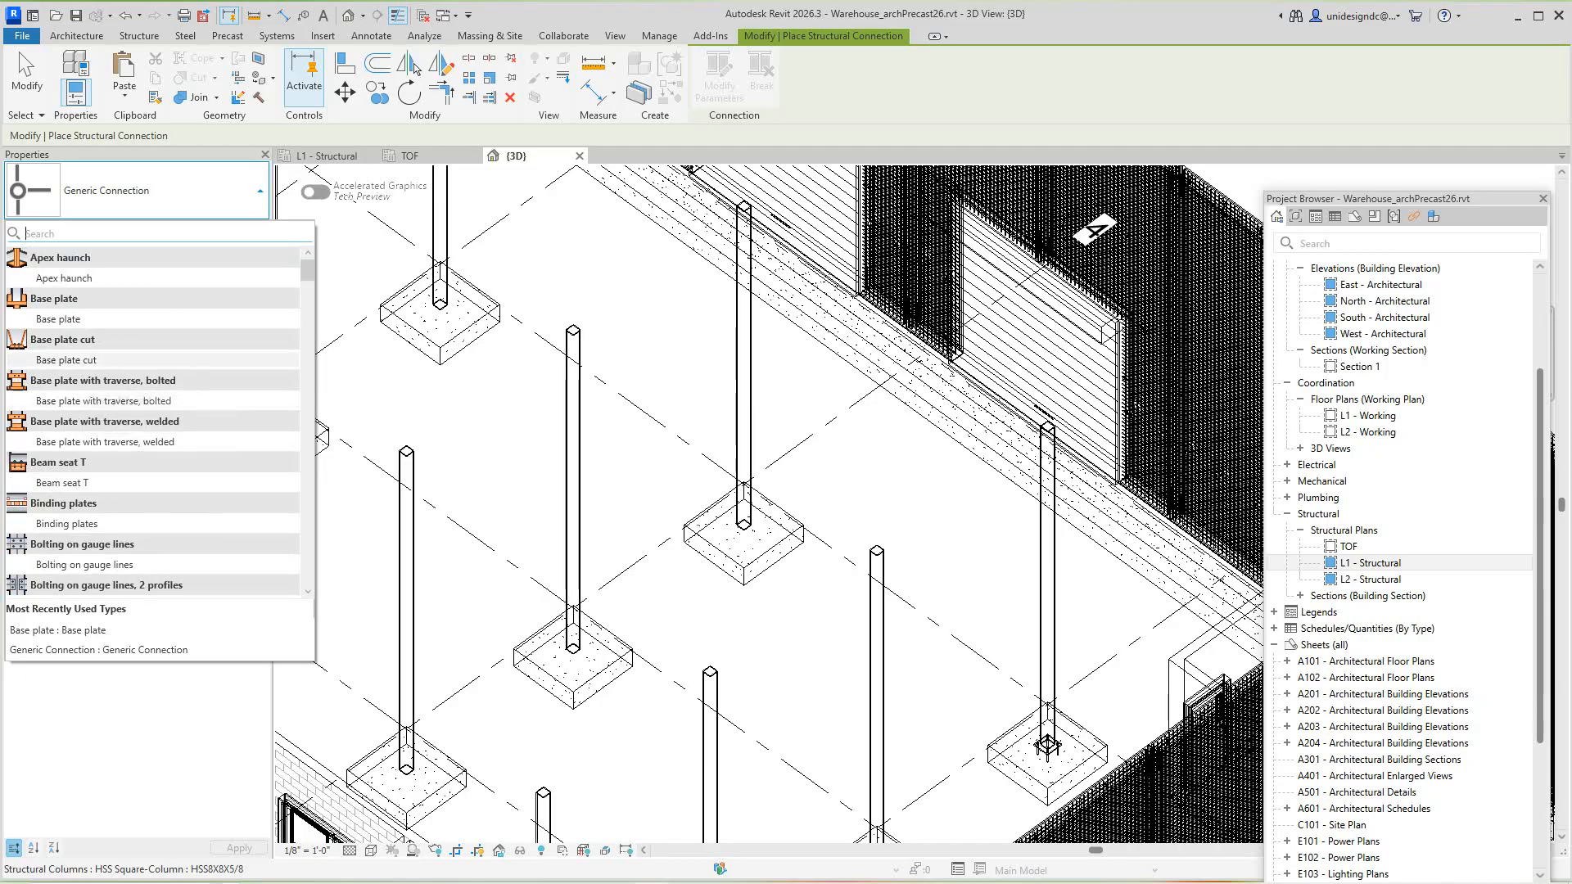
pyautogui.click(73, 318)
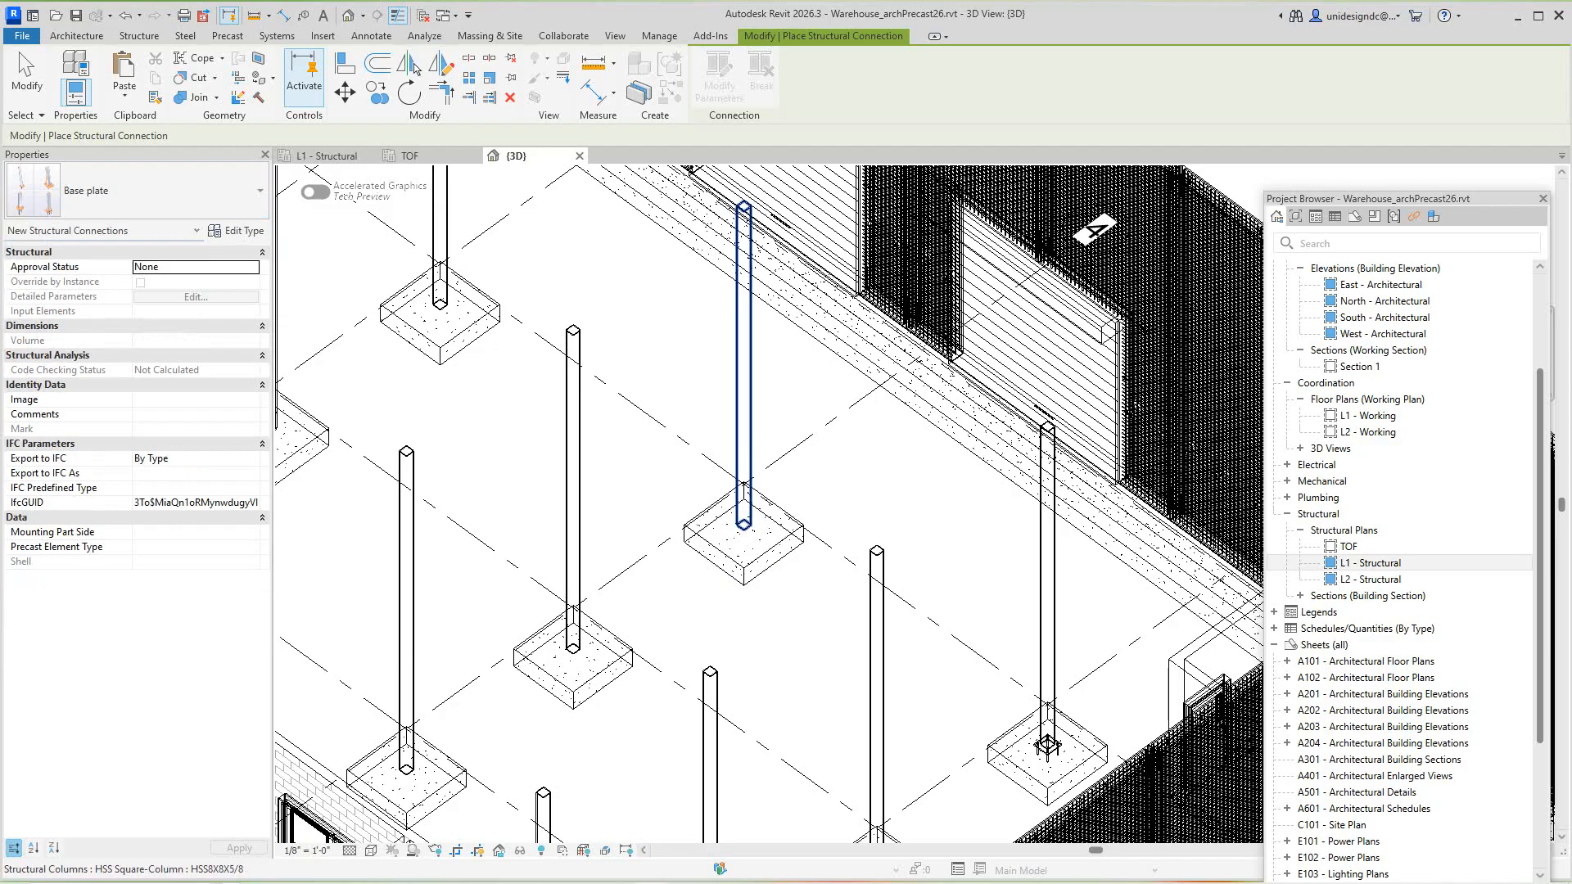
# Place the base plate connection between the unconnected HSS8X8X5/8 column nearest the existing base plate and its rectangular footing, then leave the selection
pyautogui.click(743, 499)
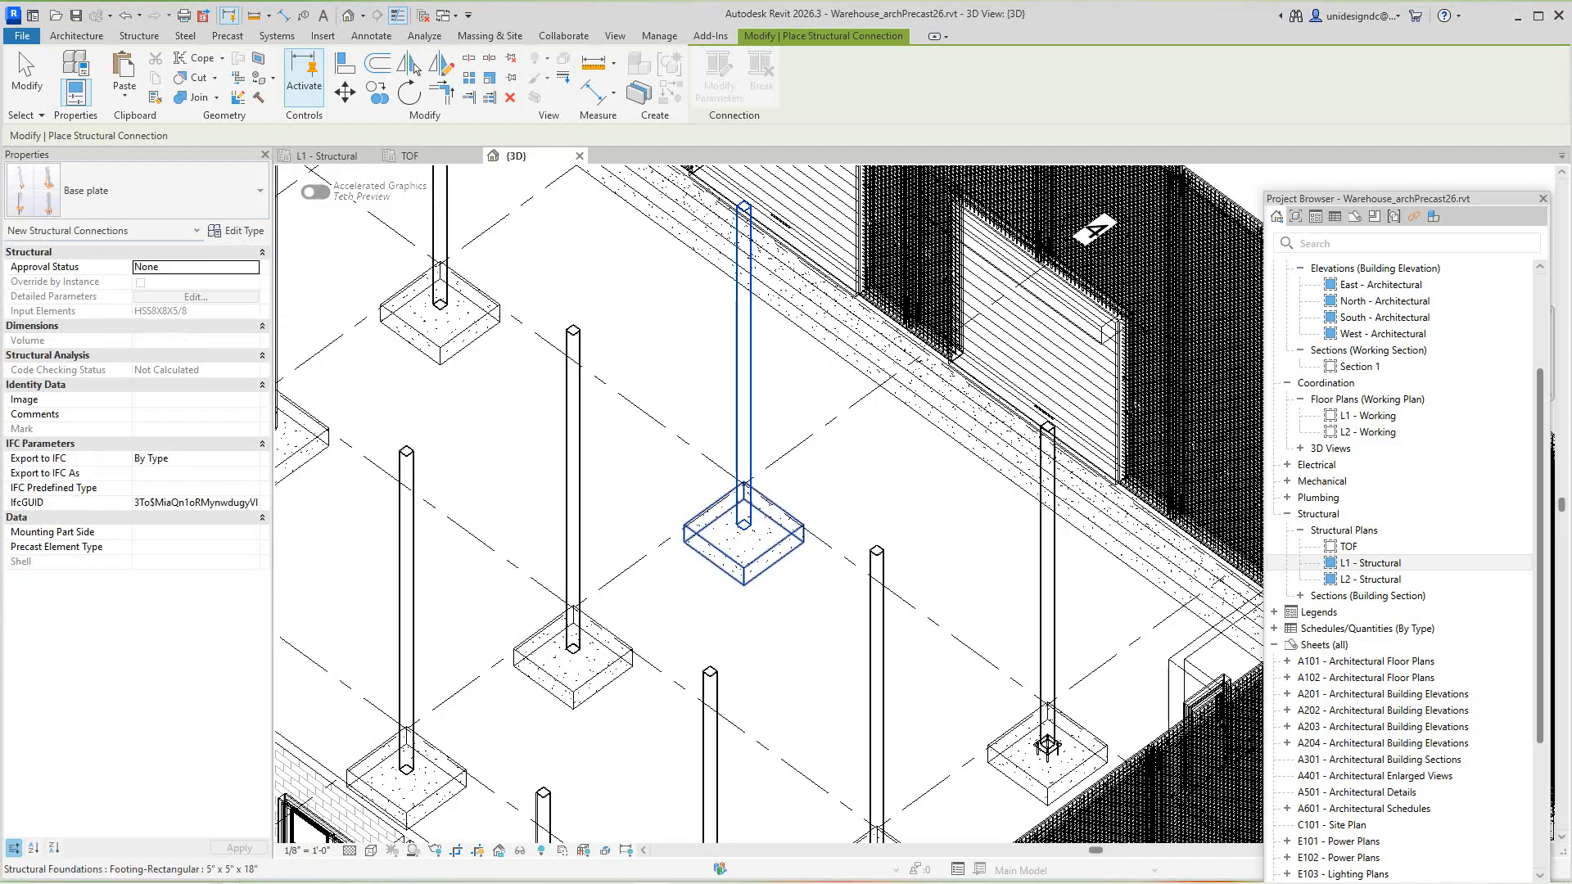
pyautogui.click(770, 550)
pyautogui.rightClick(751, 528)
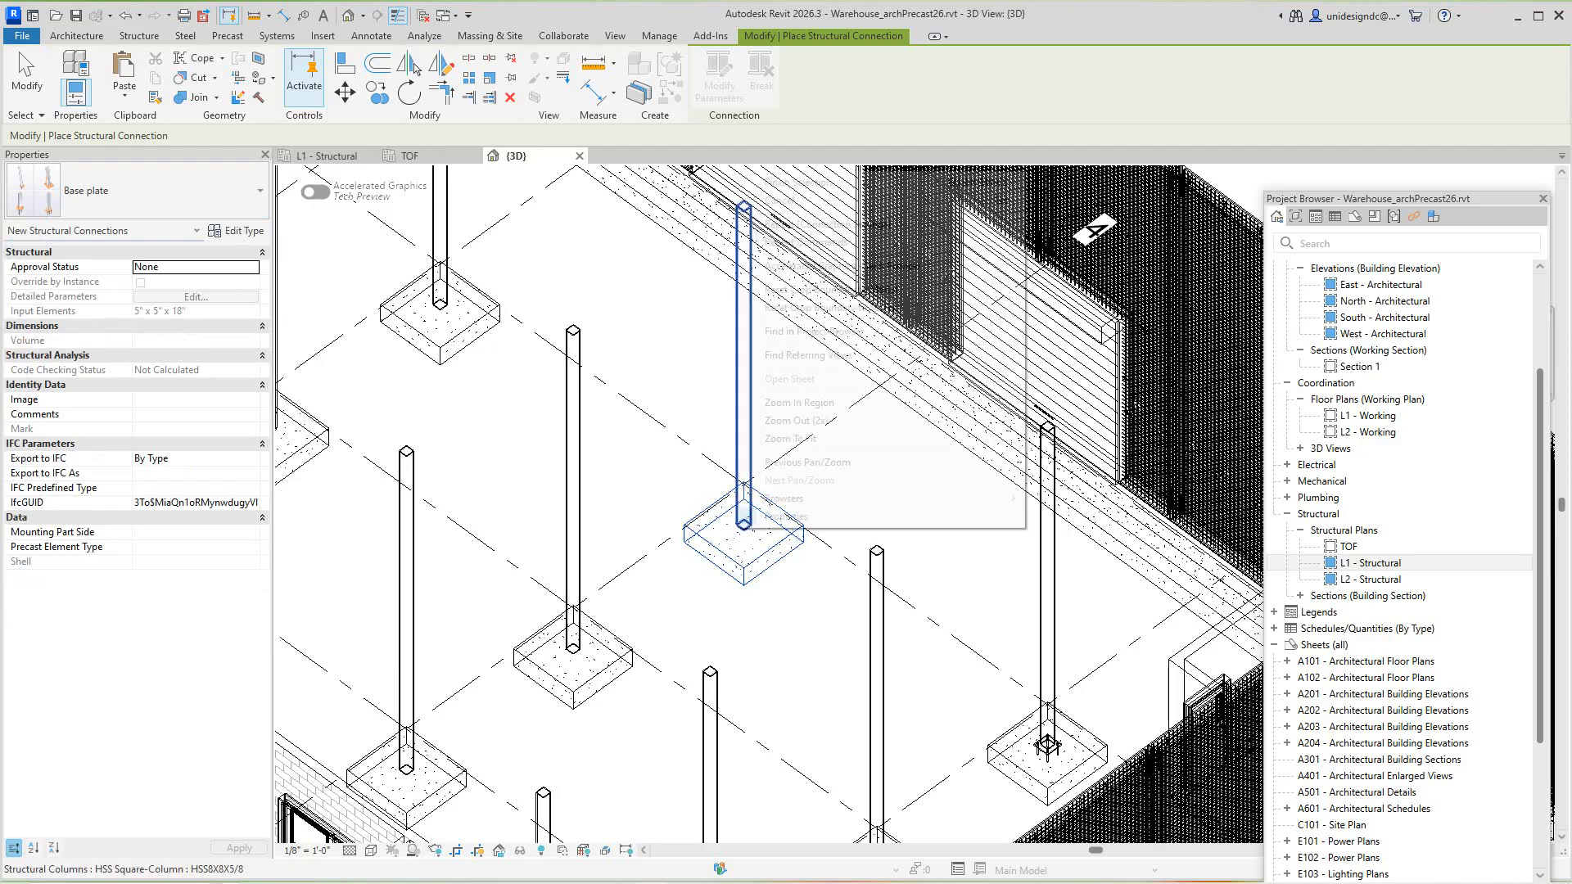
pyautogui.click(786, 181)
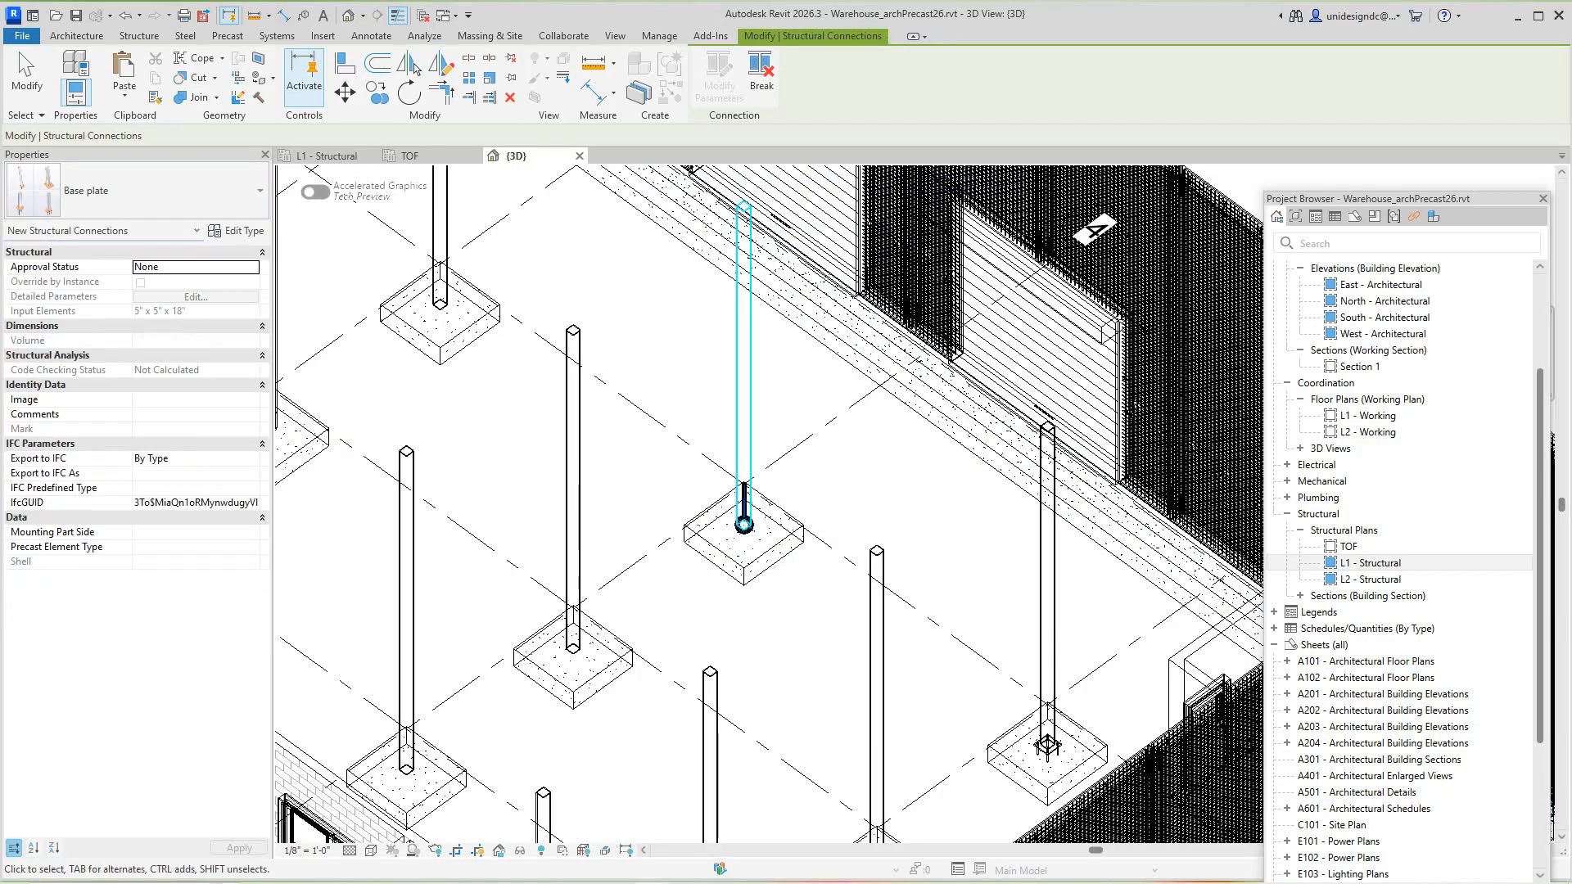
pyautogui.scroll(4, 746, 522)
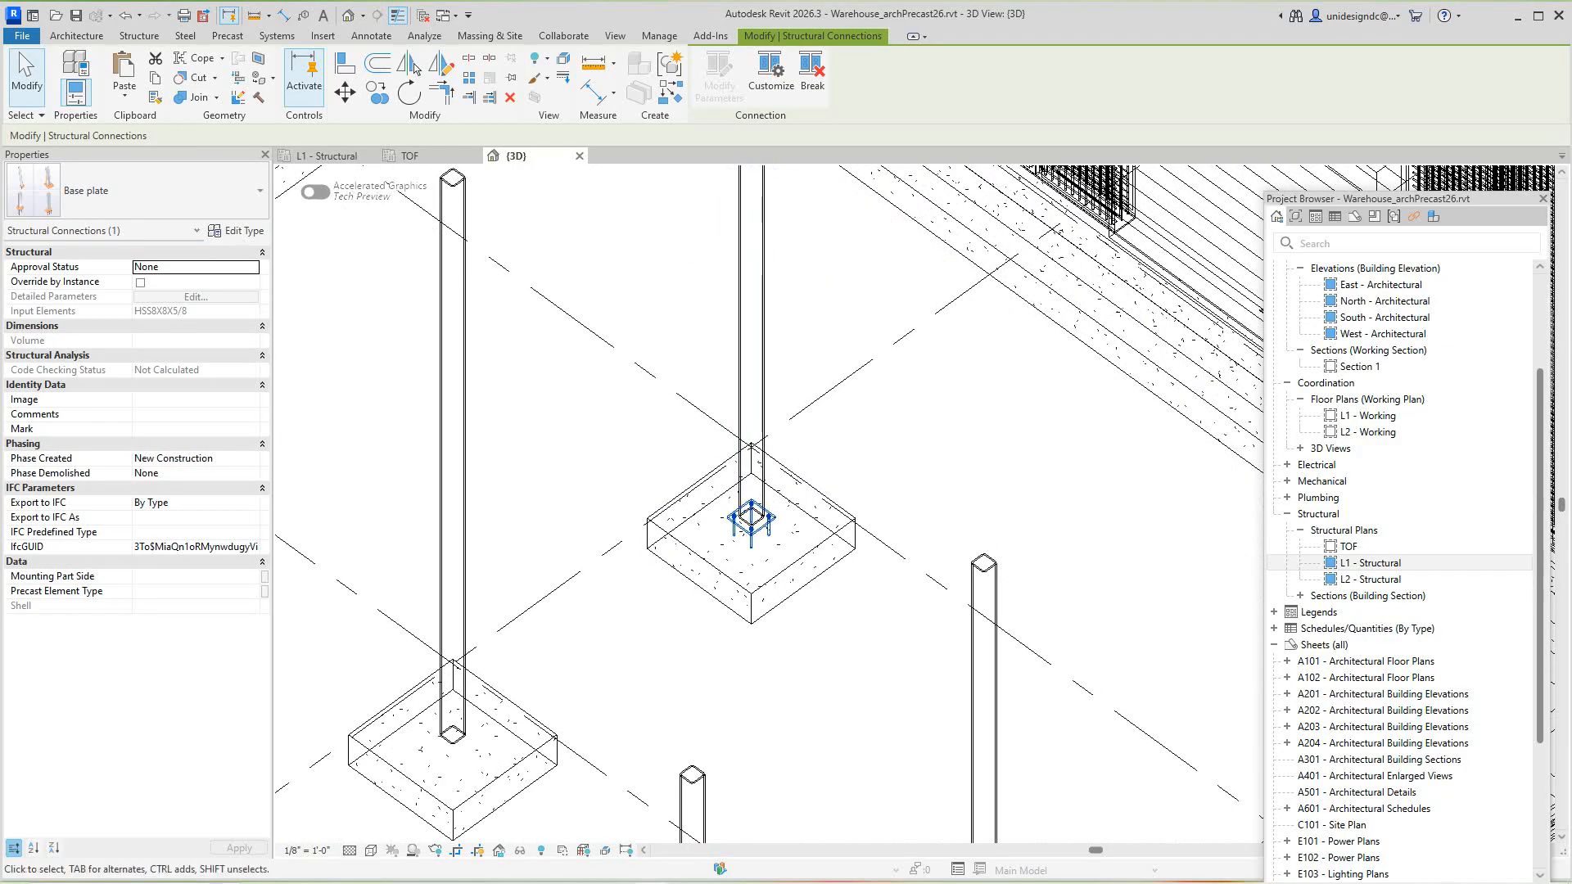
pyautogui.press('Escape')
# Inspect the new base plate and its anchors at the column footing and compare it with the surrounding columns
pyautogui.scroll(6, 713, 516)
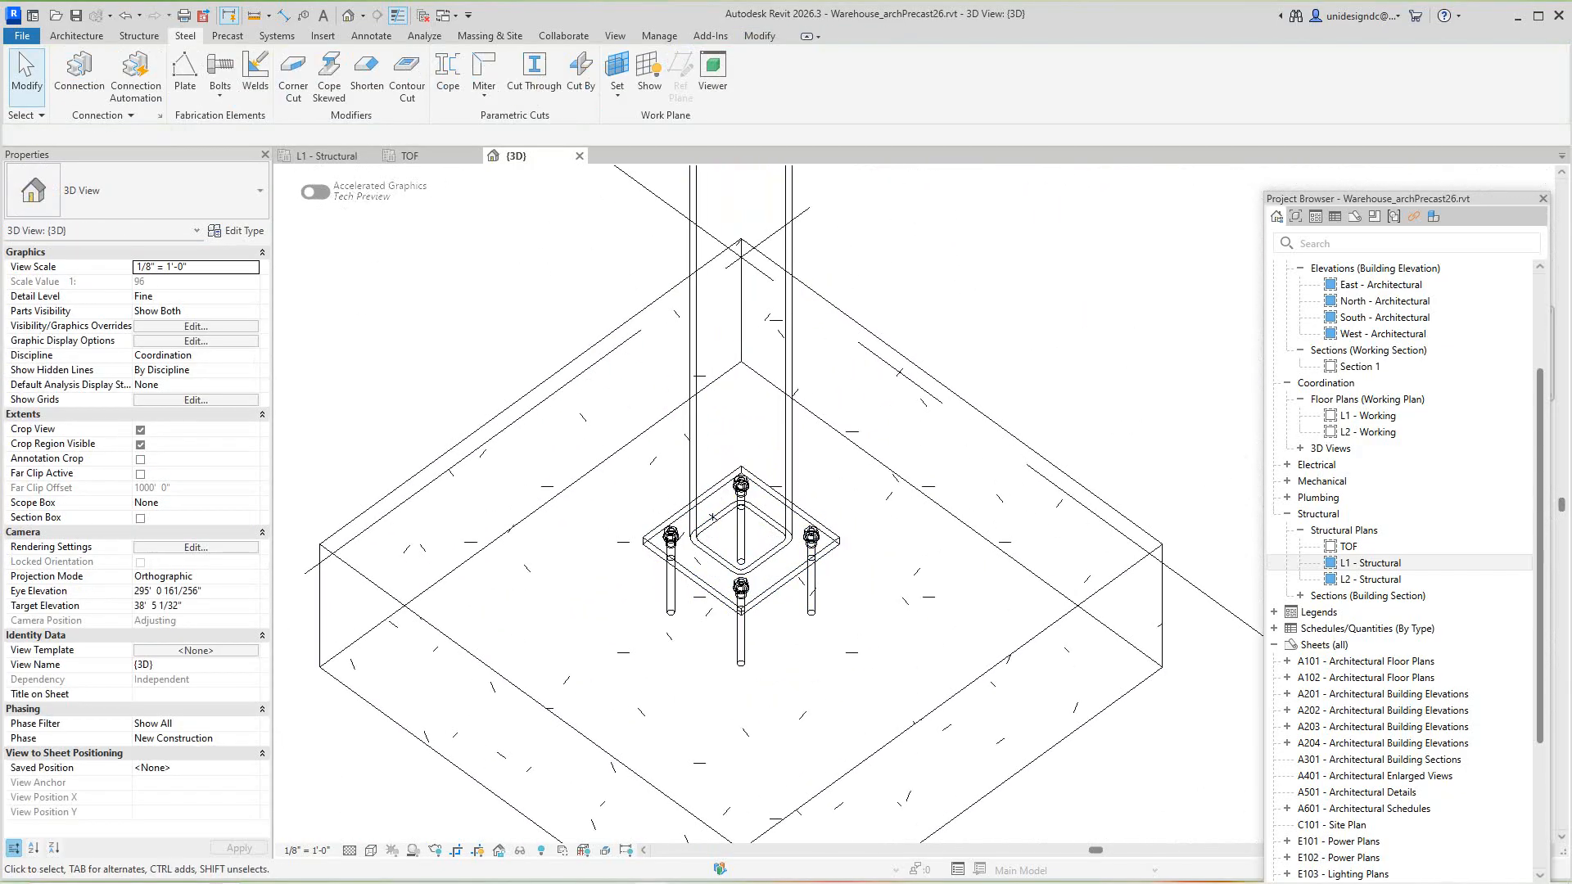
pyautogui.scroll(-7, 713, 517)
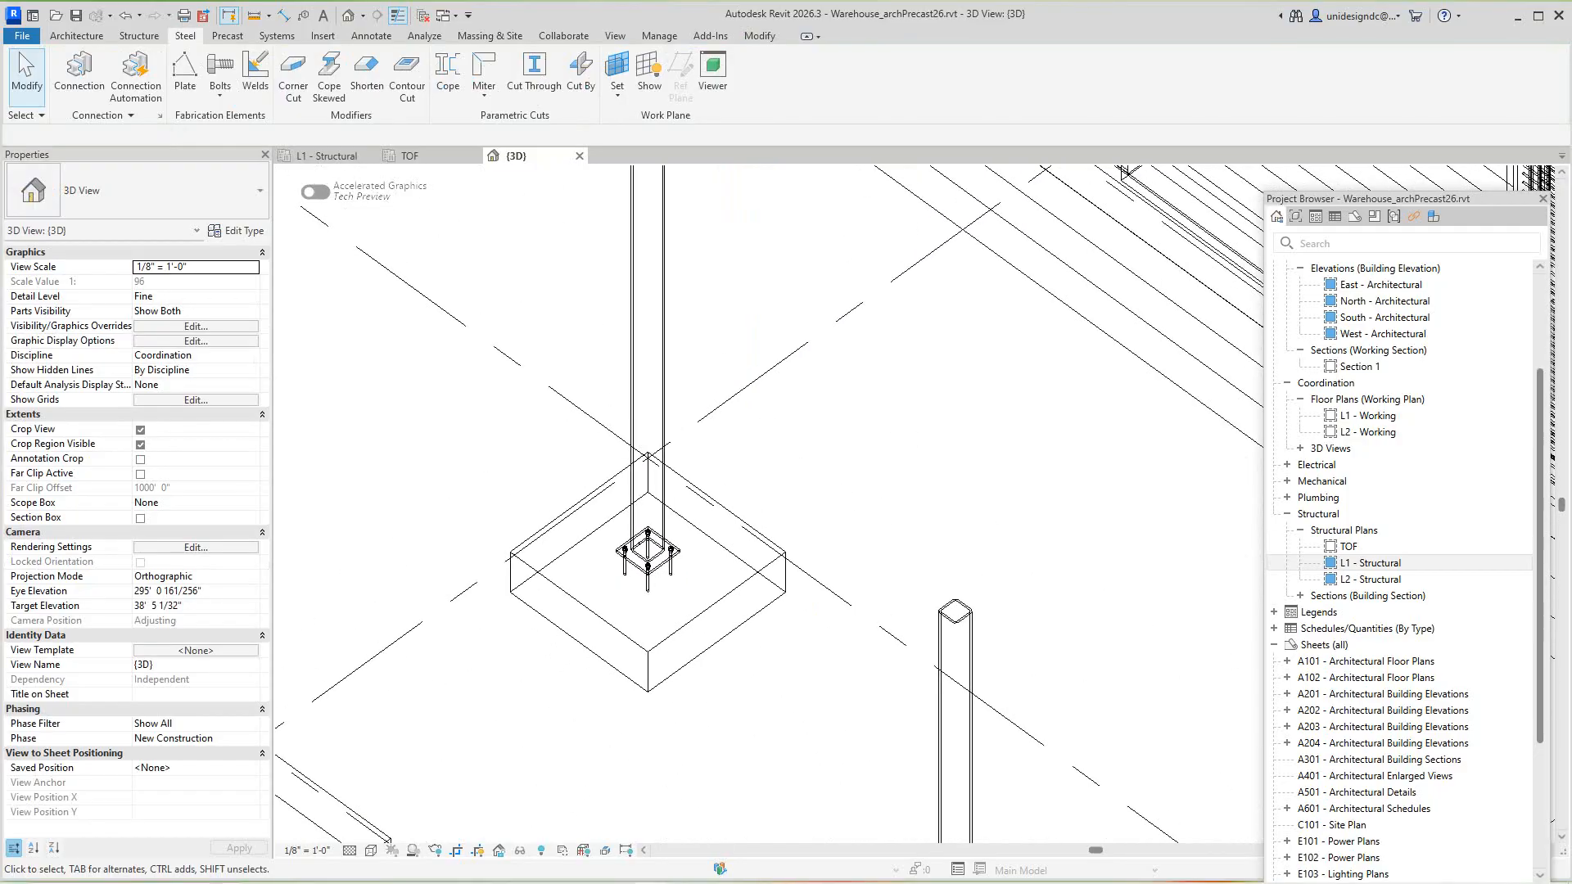
pyautogui.scroll(-4, 712, 516)
pyautogui.moveTo(713, 516); pyautogui.dragTo(861, 617, button='middle')
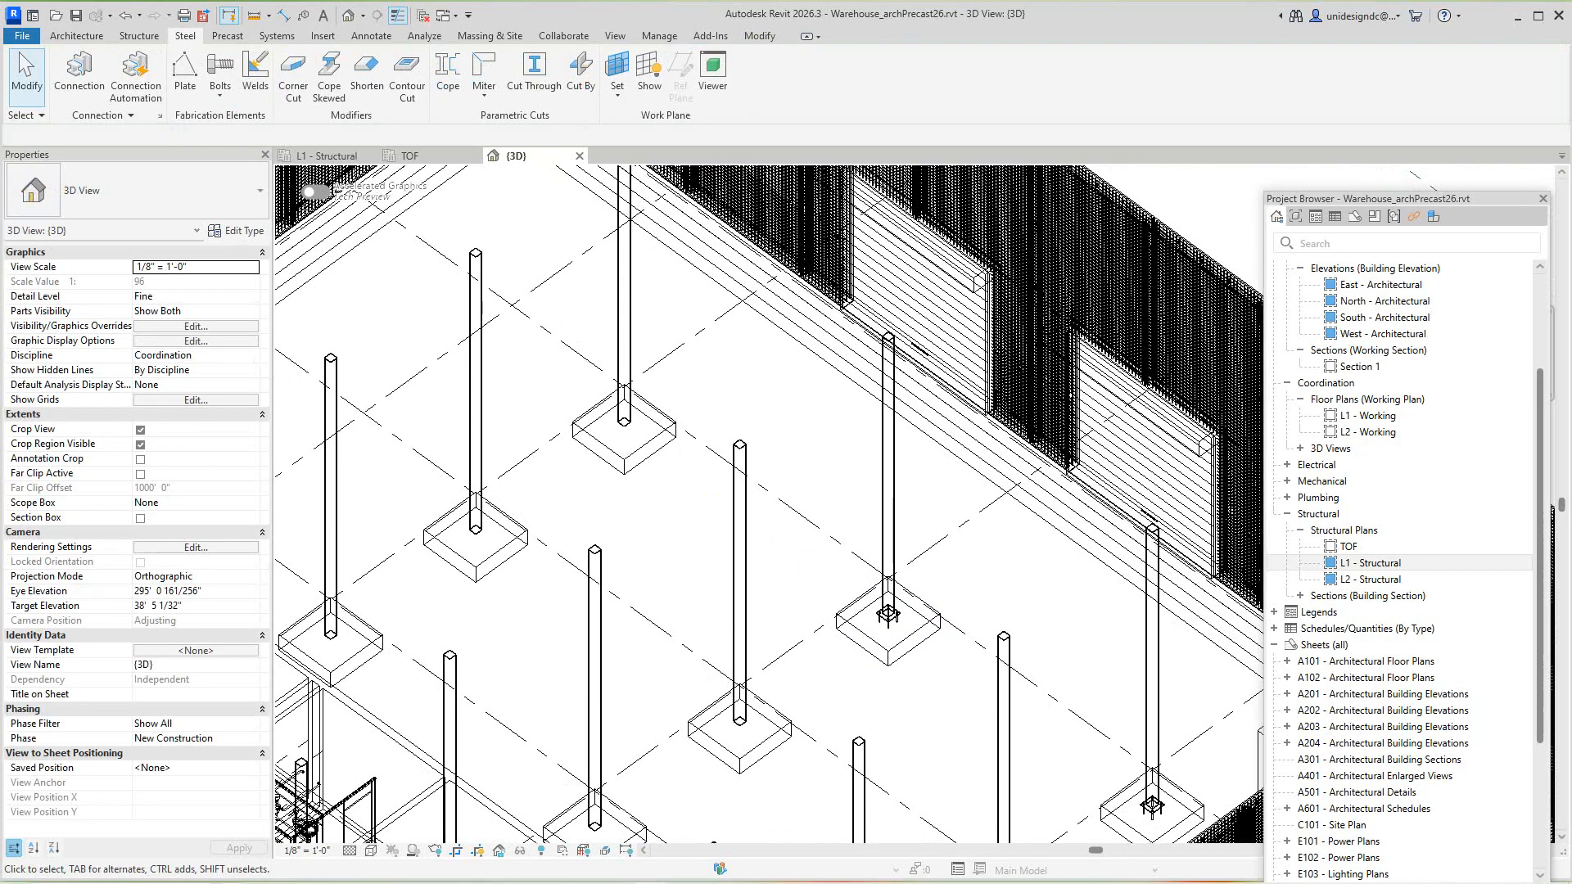
pyautogui.scroll(-1, 818, 622)
pyautogui.scroll(3, 643, 463)
pyautogui.scroll(-3, 643, 425)
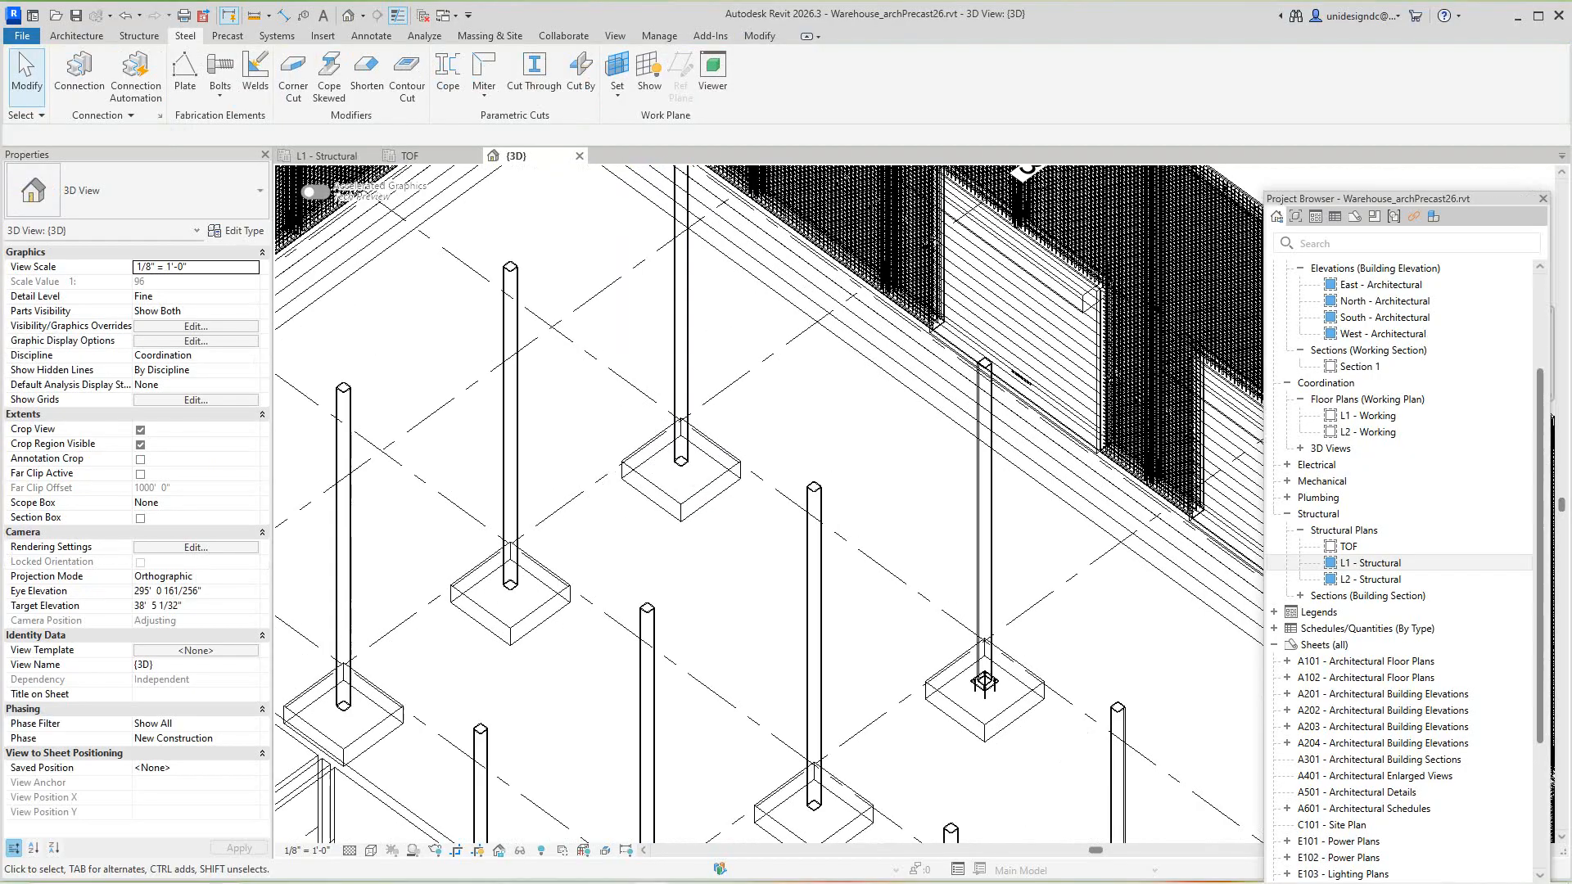
pyautogui.moveTo(643, 426); pyautogui.dragTo(779, 565, button='middle')
pyautogui.scroll(2, 779, 565)
pyautogui.scroll(4, 779, 562)
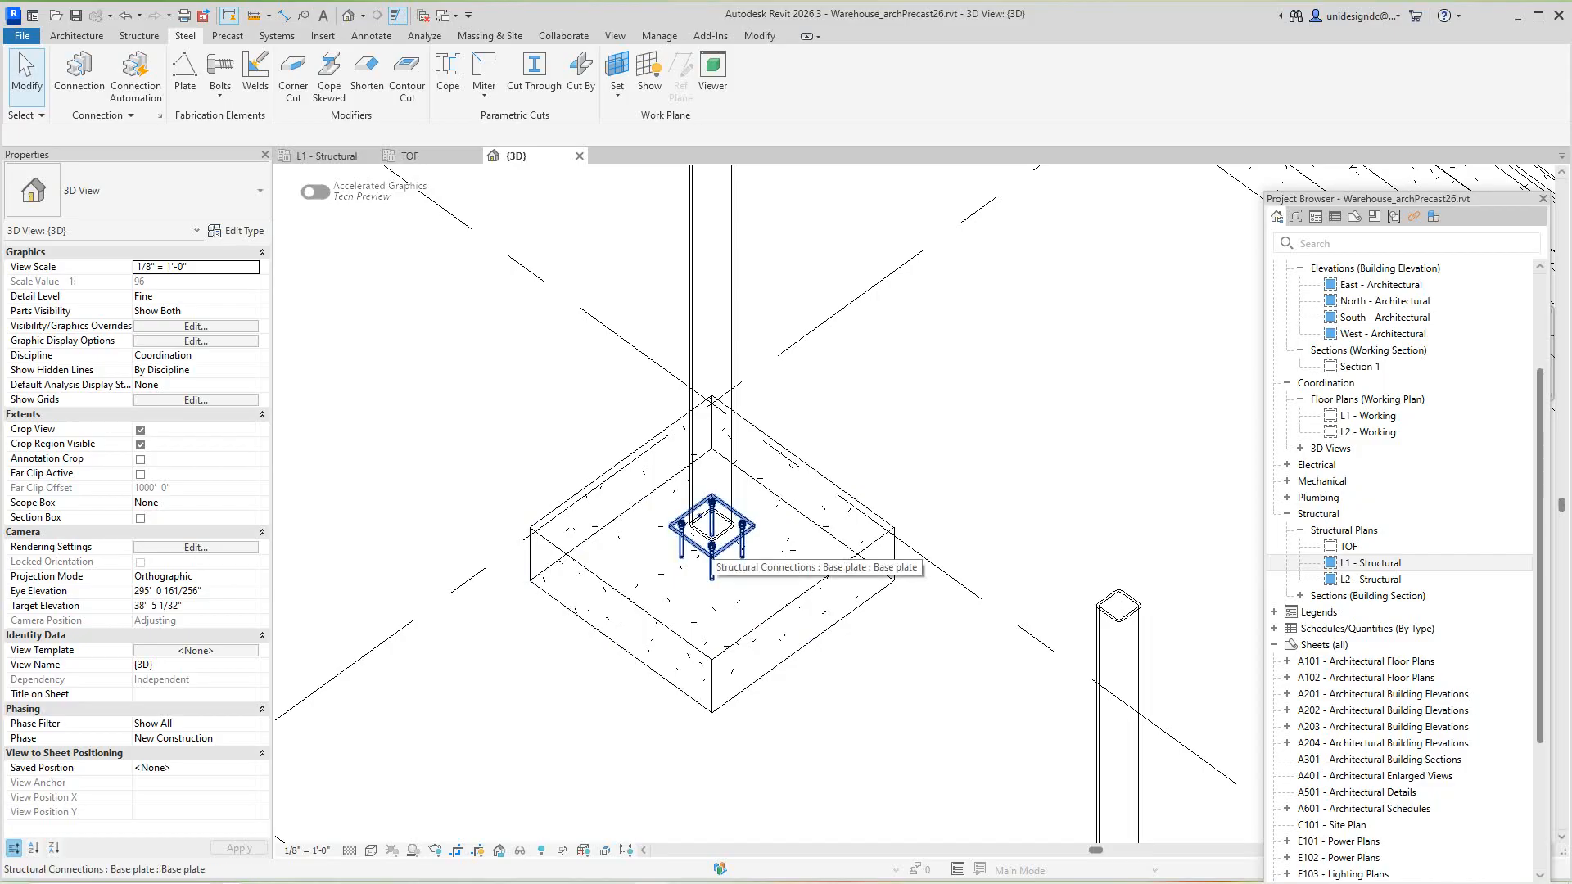
pyautogui.click(708, 547)
pyautogui.press('Escape')
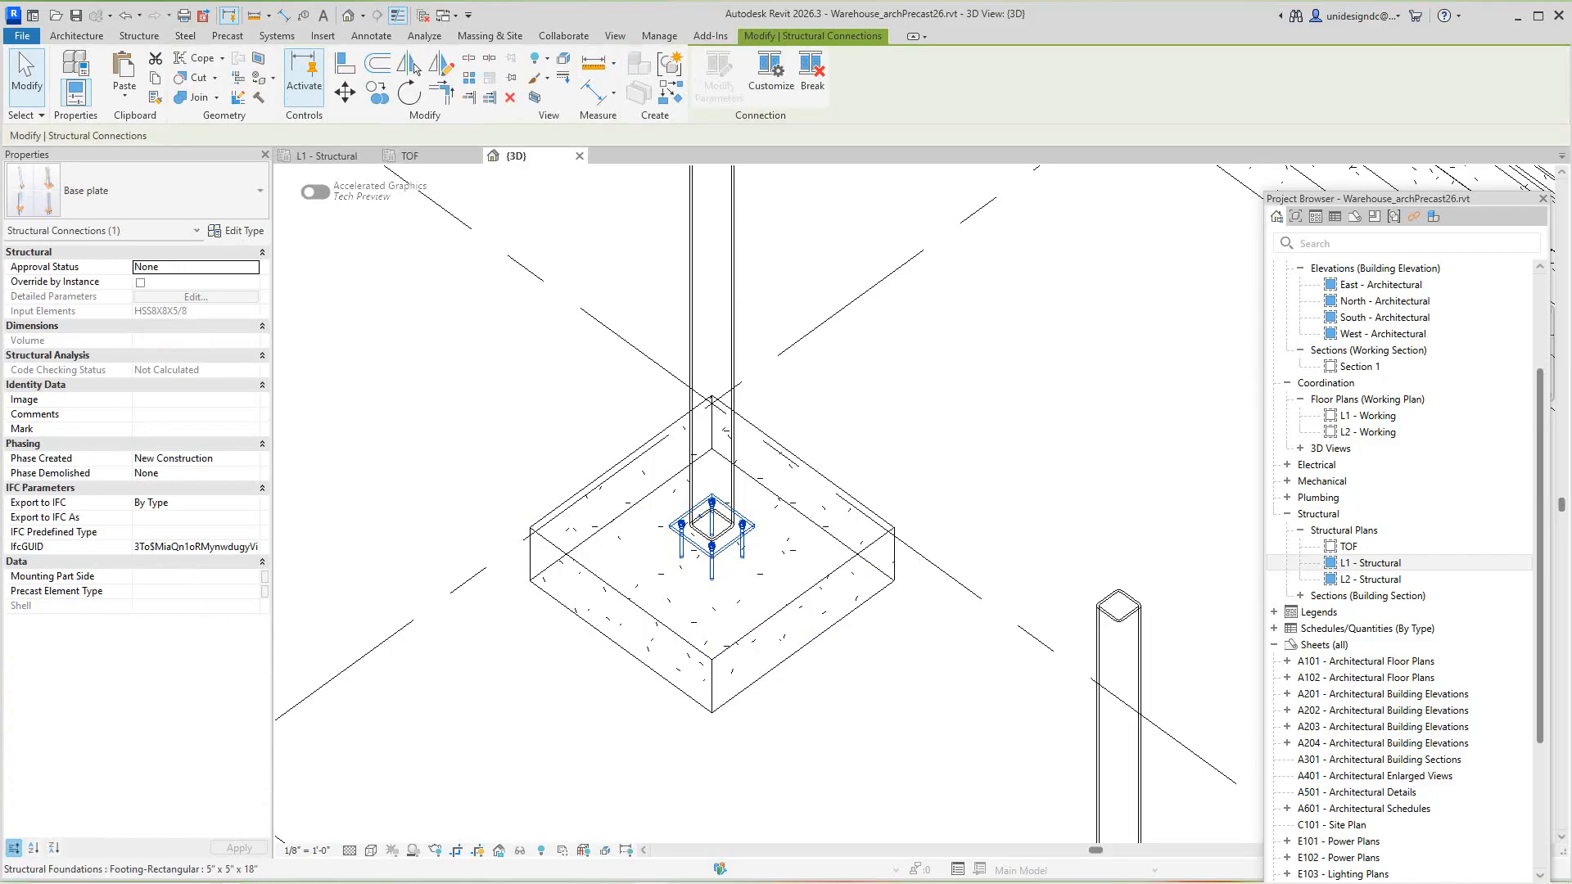
# Set the 3D view's visual style to Shaded for a close view of the new base plate
pyautogui.click(371, 850)
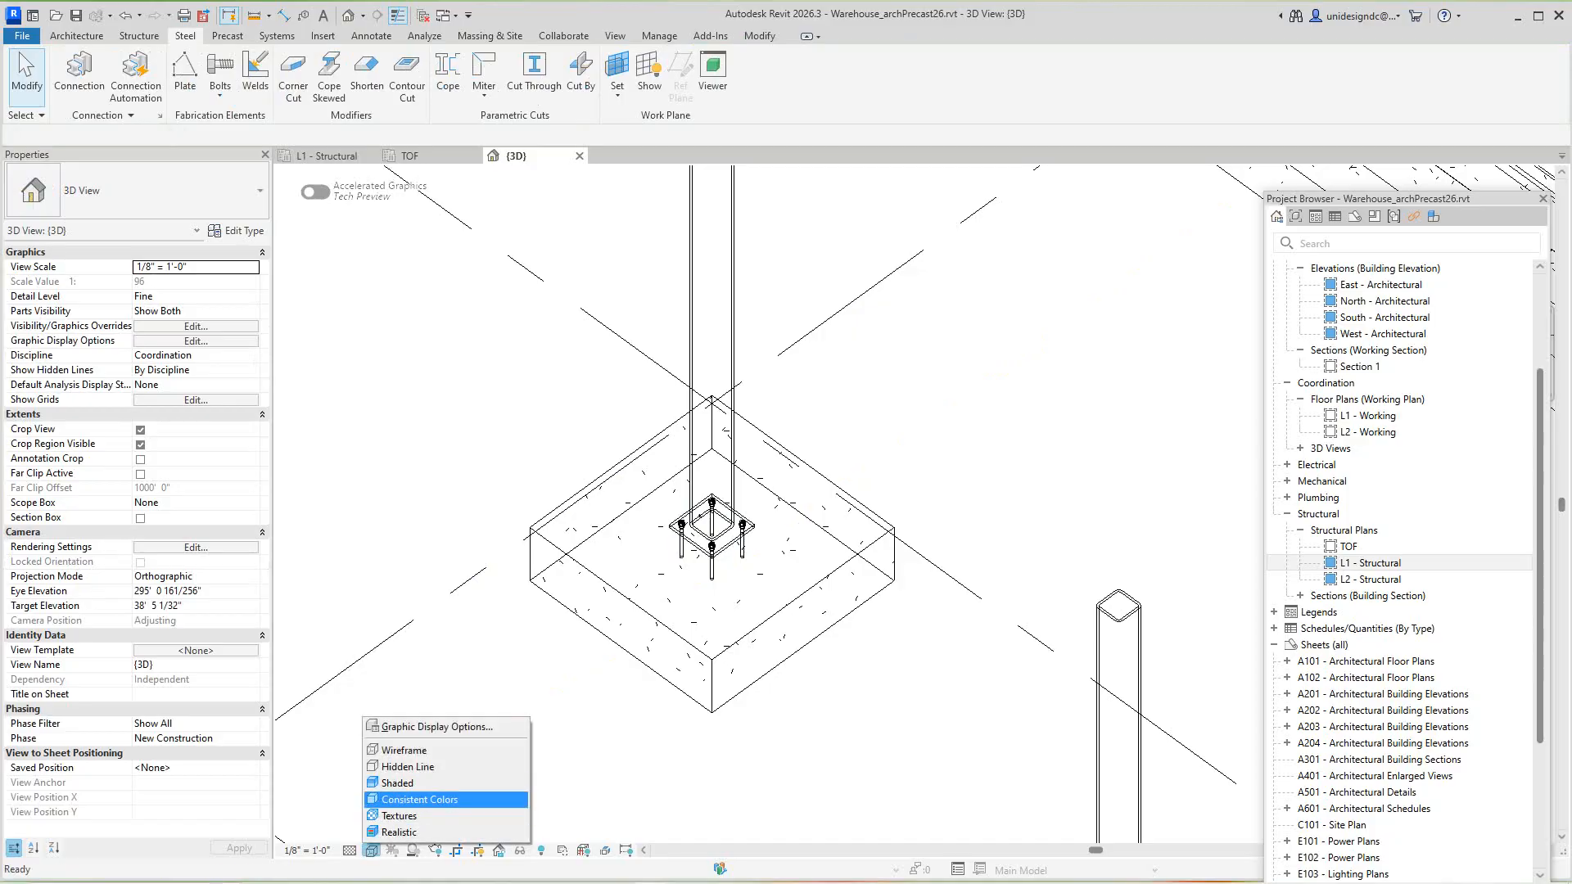
pyautogui.click(446, 783)
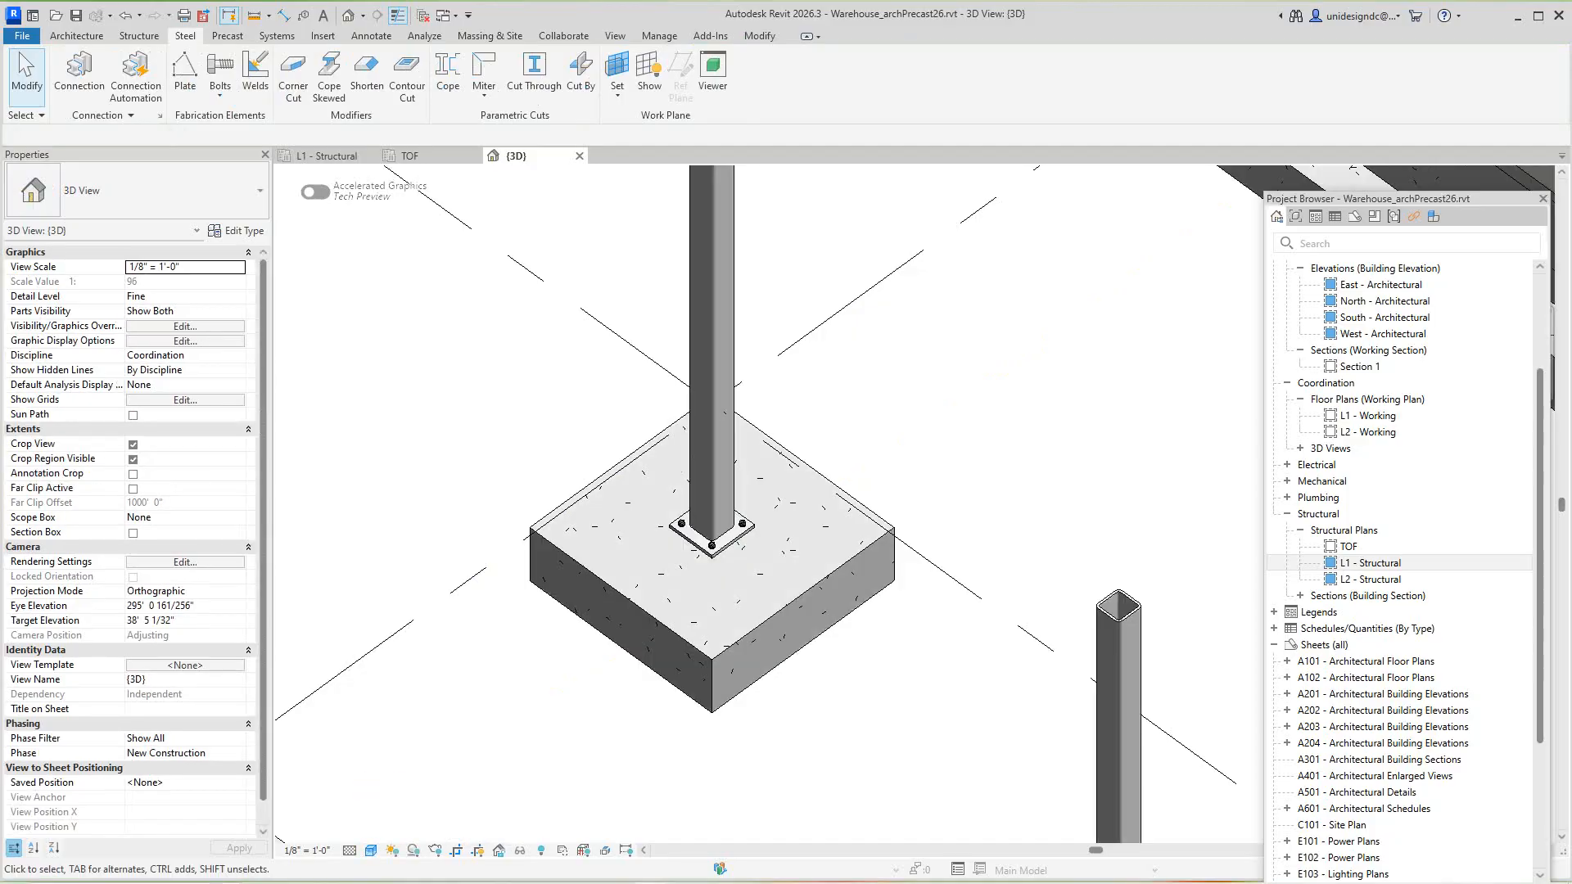
pyautogui.scroll(3, 695, 547)
pyautogui.scroll(2, 864, 669)
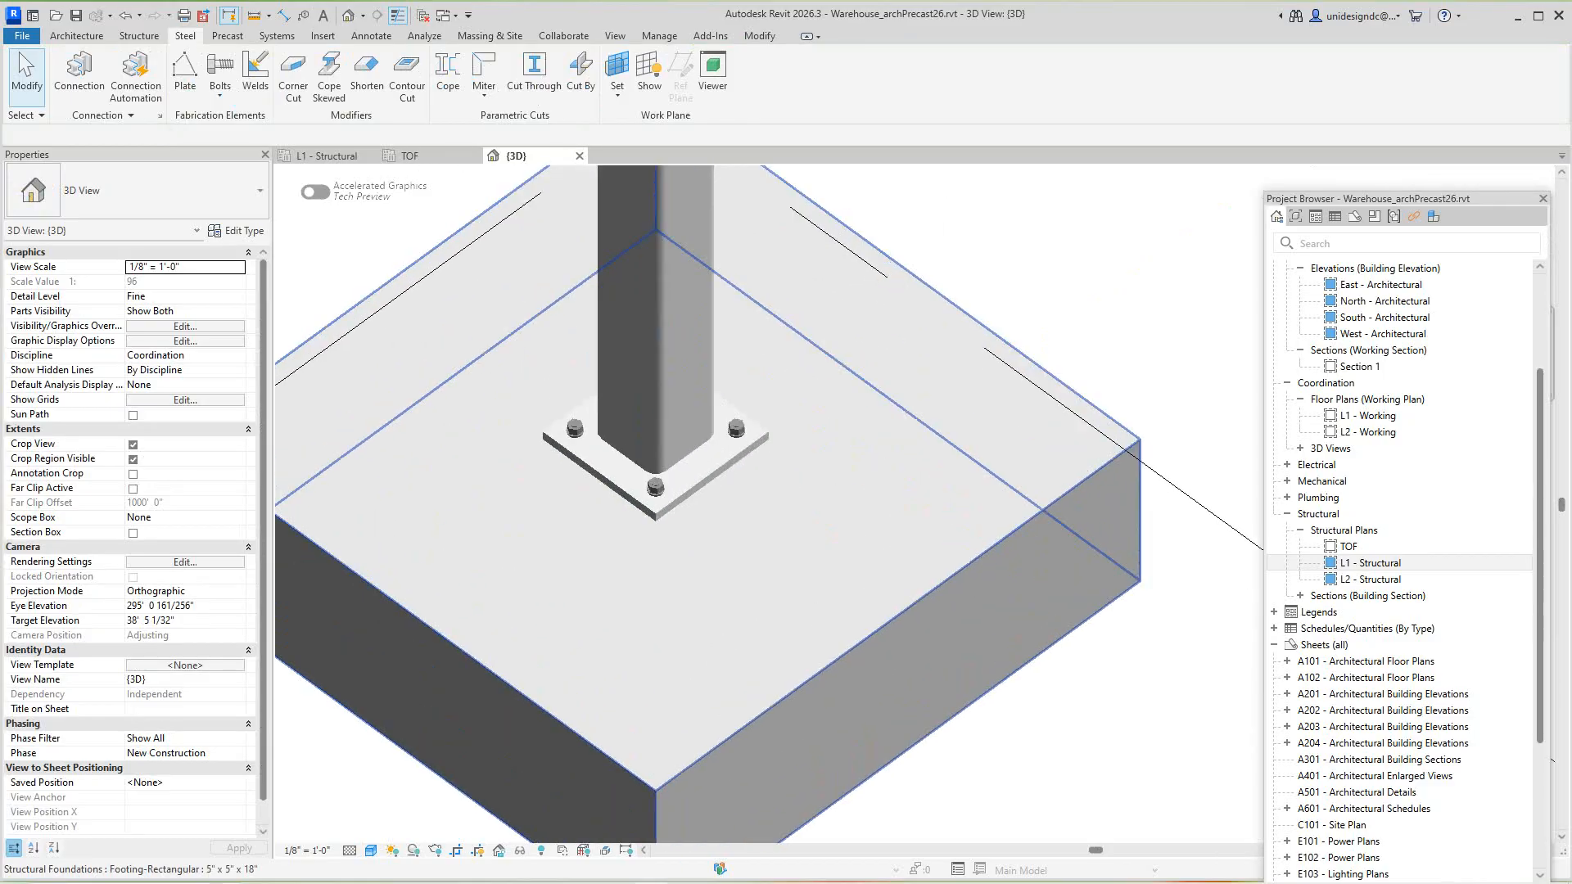
# Open the type properties of the new base plate connection and show an enlarged 3D preview of the plate
pyautogui.click(622, 410)
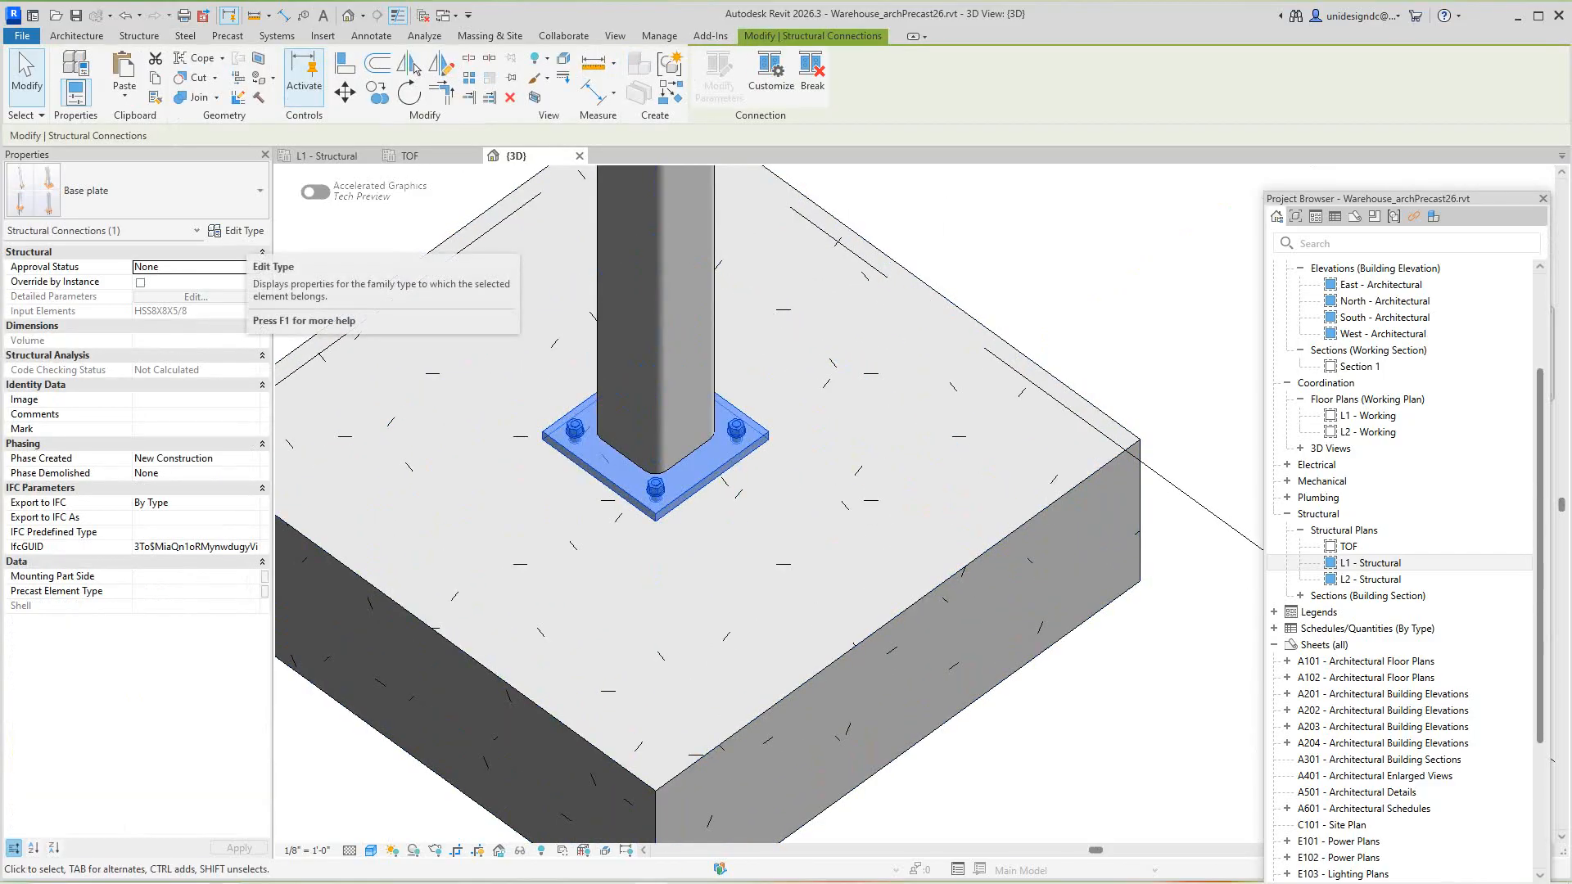
pyautogui.click(237, 230)
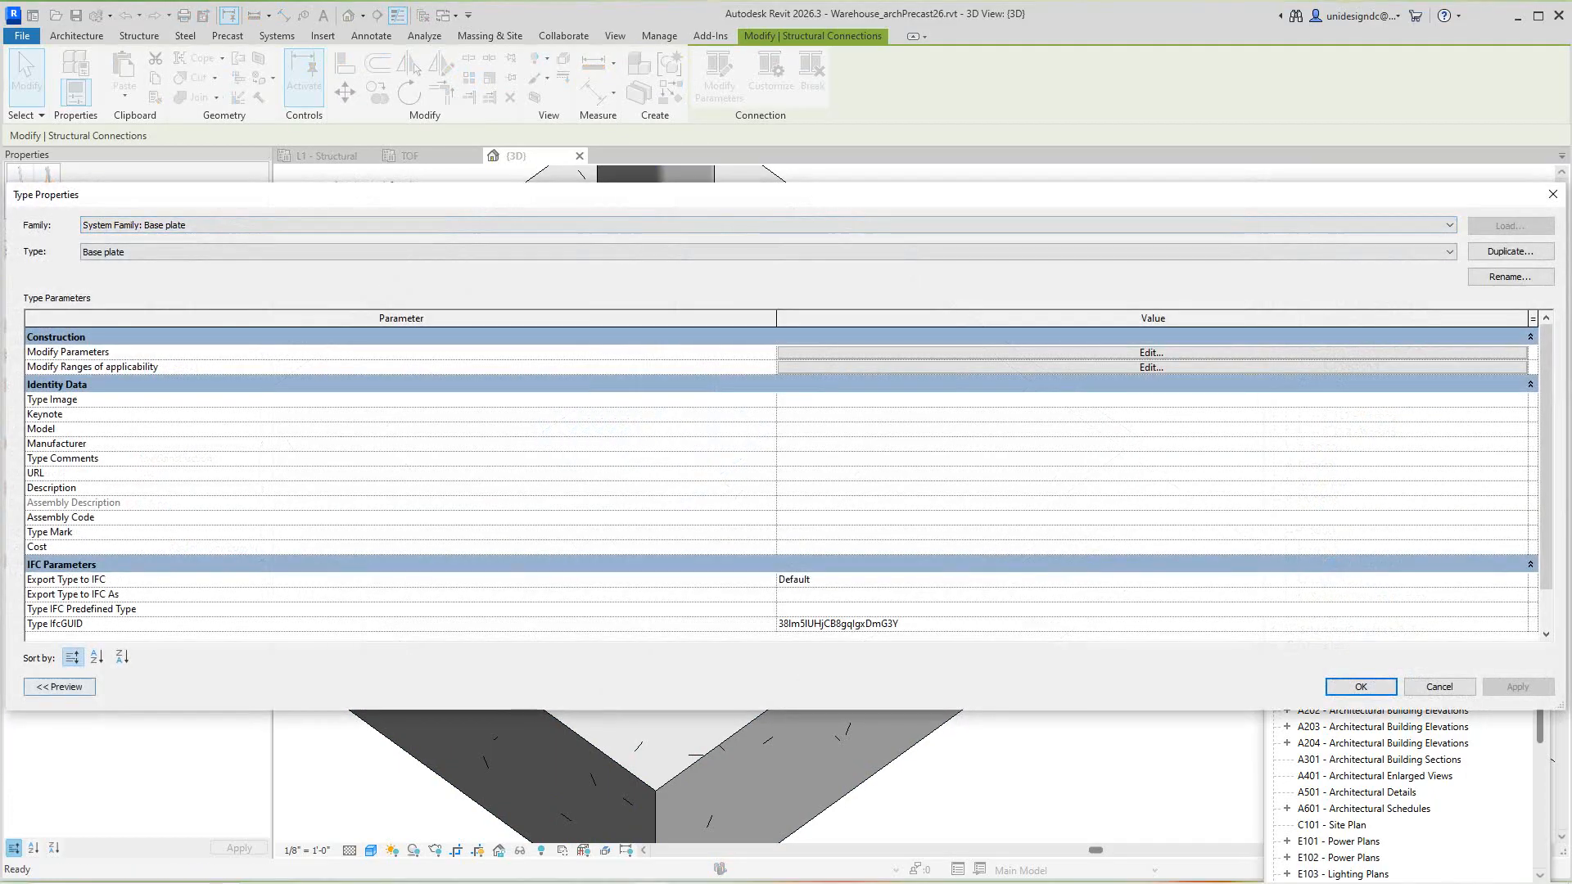
pyautogui.click(59, 686)
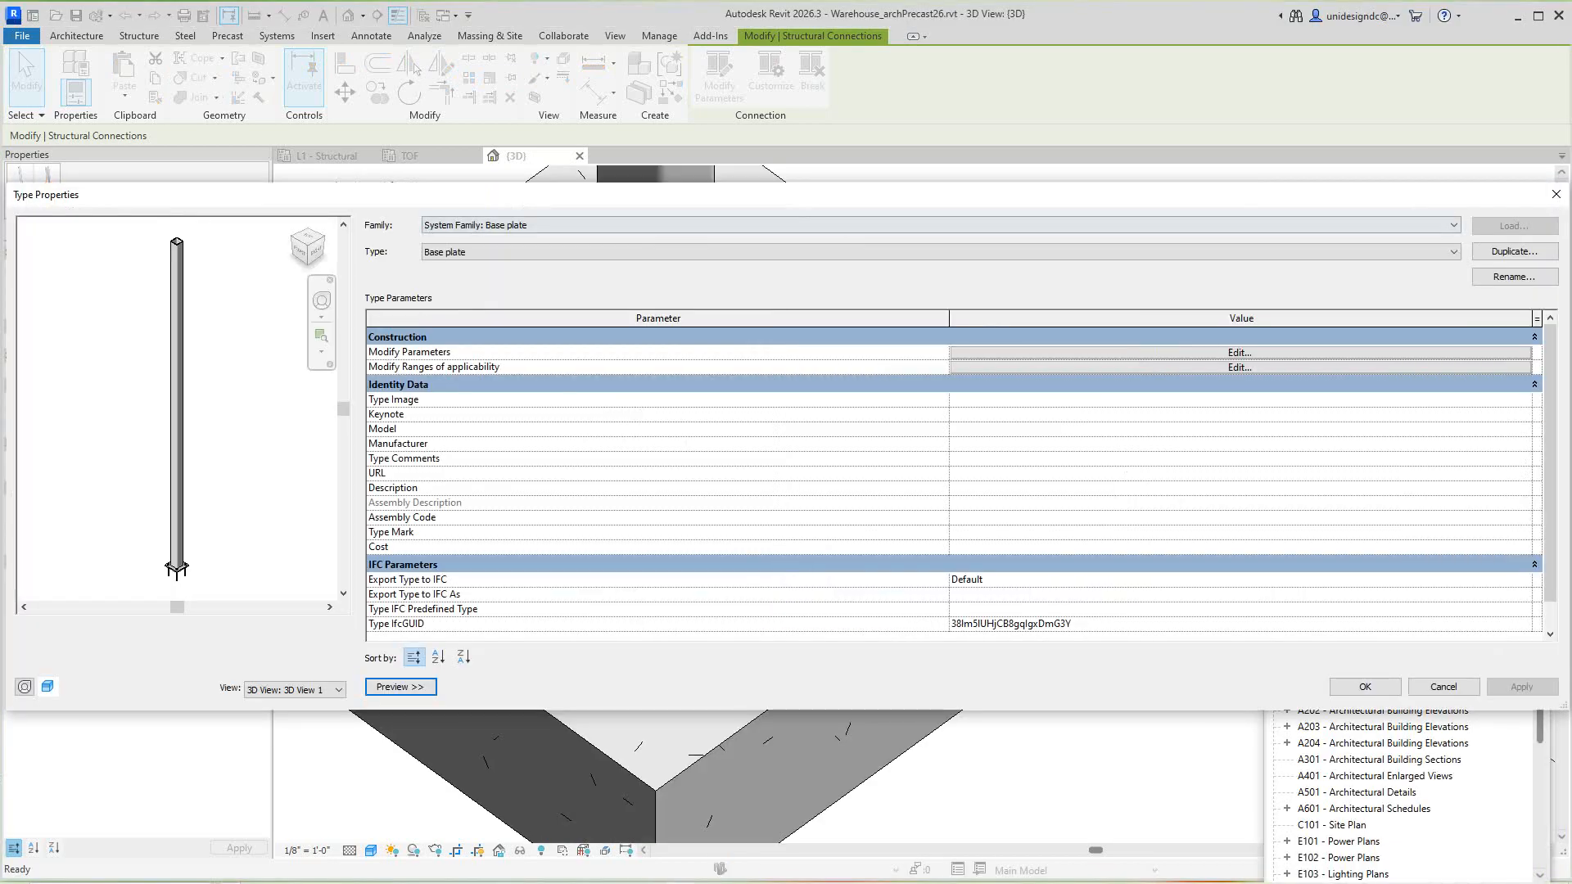
pyautogui.scroll(5, 184, 581)
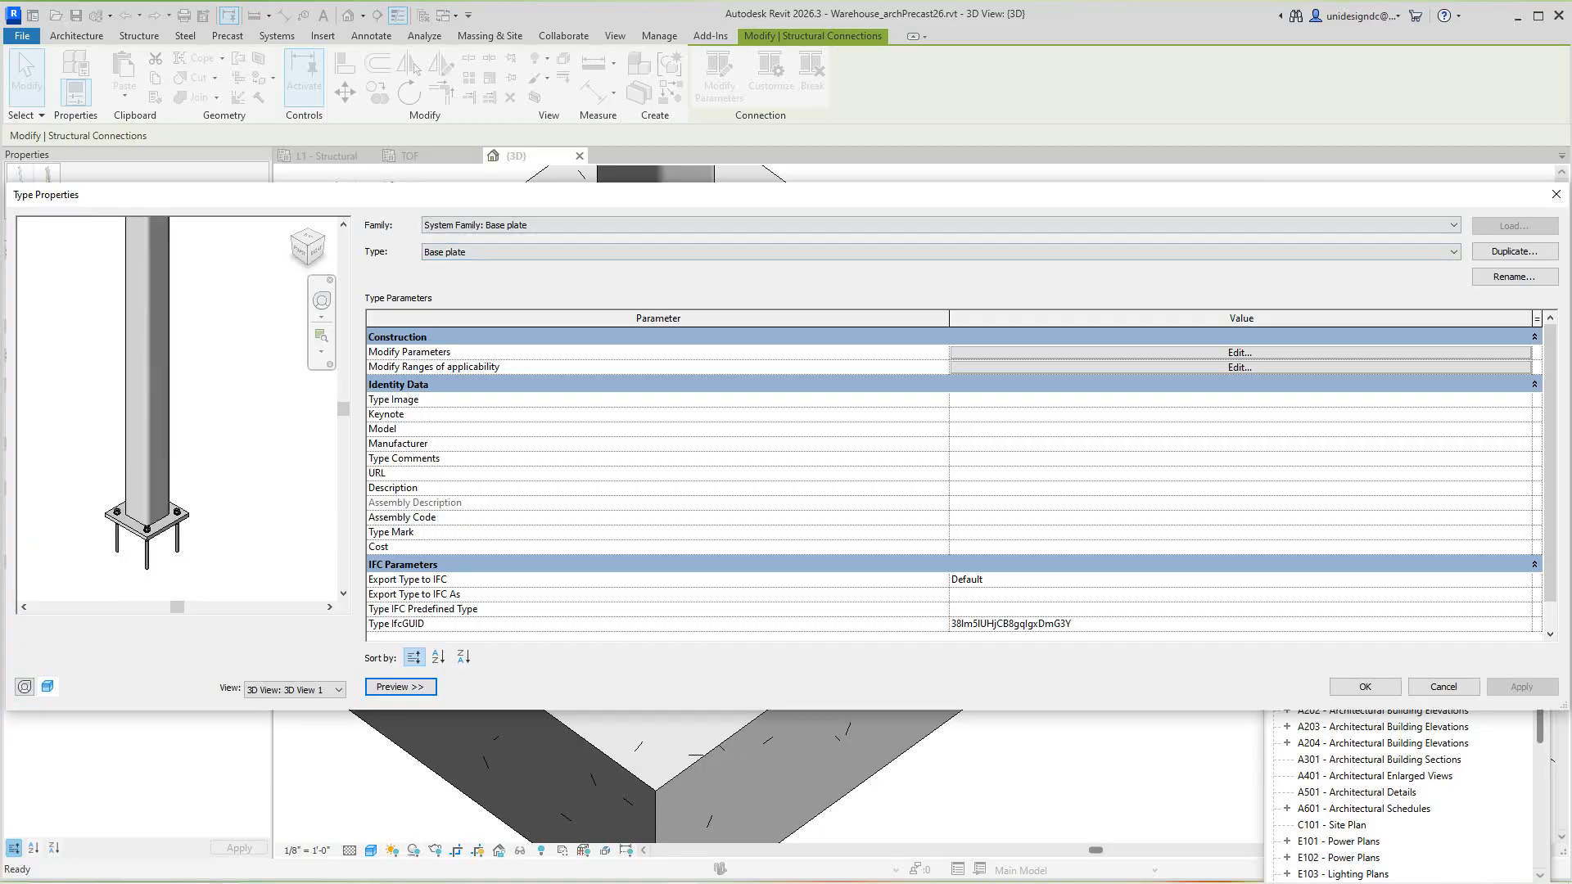
# Open the connection type's parameters and examine the base plate's layout, column shortening, dimensions, plate corner and washer plate settings
pyautogui.click(1239, 352)
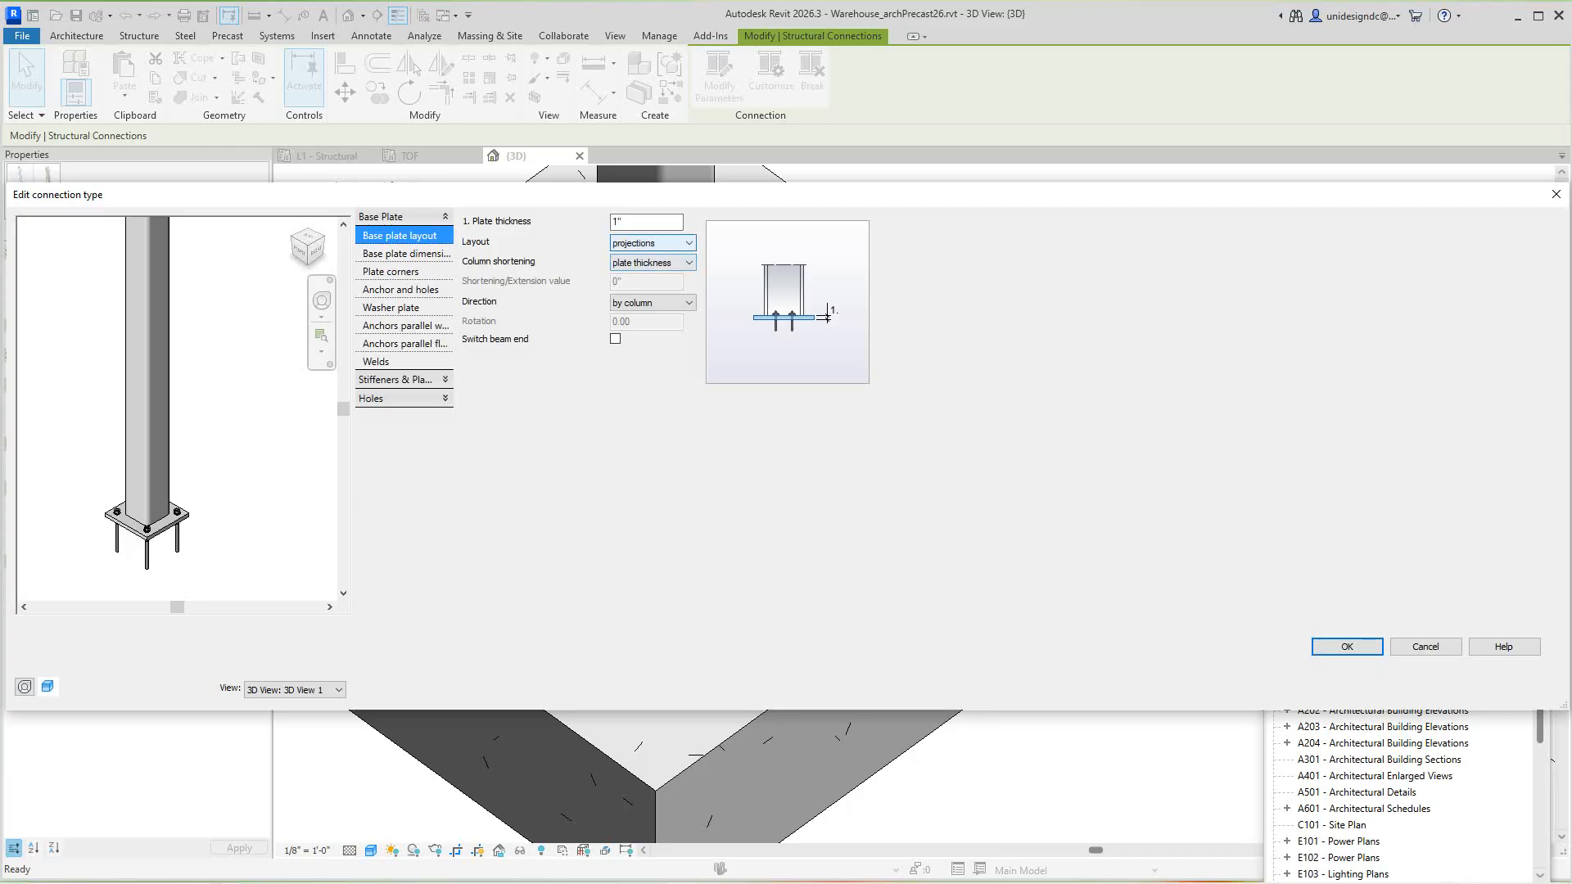
pyautogui.click(652, 243)
pyautogui.click(652, 244)
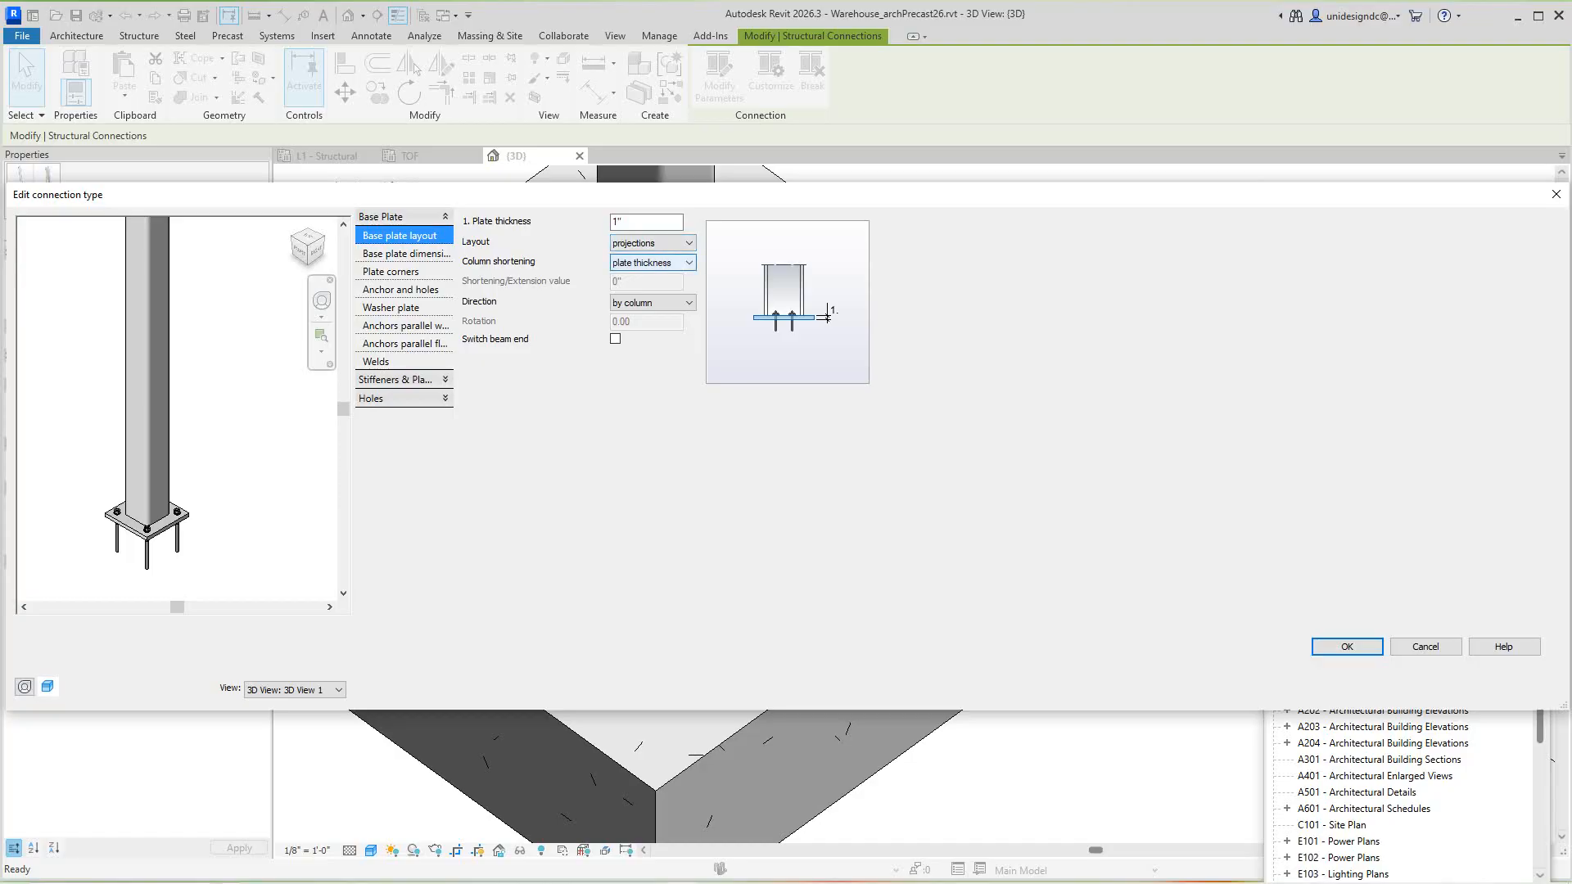
pyautogui.click(653, 263)
pyautogui.click(653, 262)
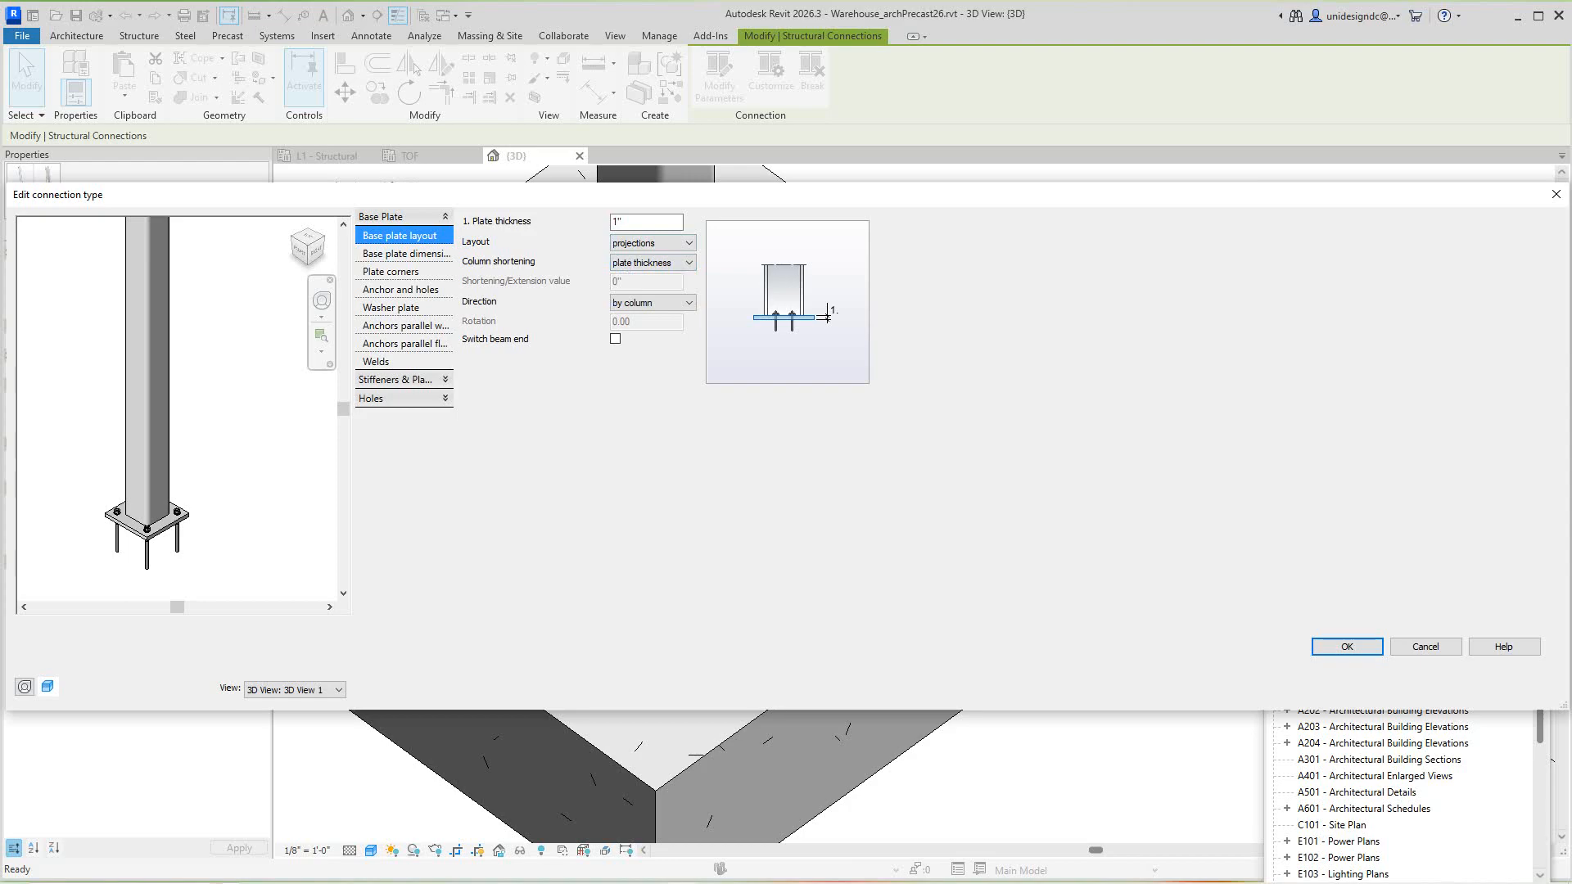
pyautogui.click(405, 253)
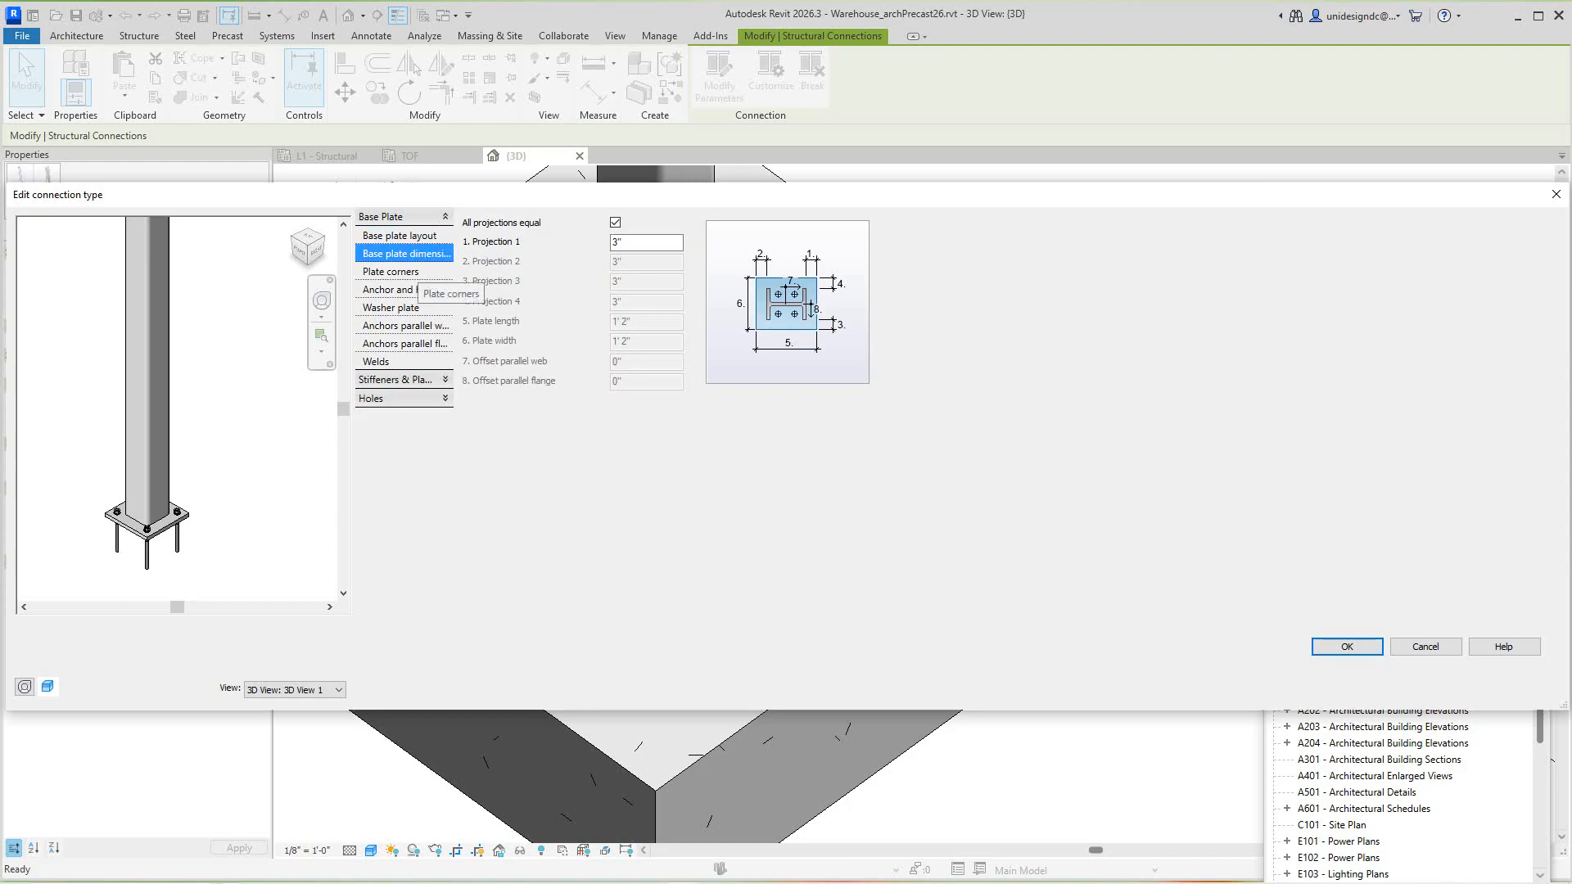
pyautogui.click(405, 271)
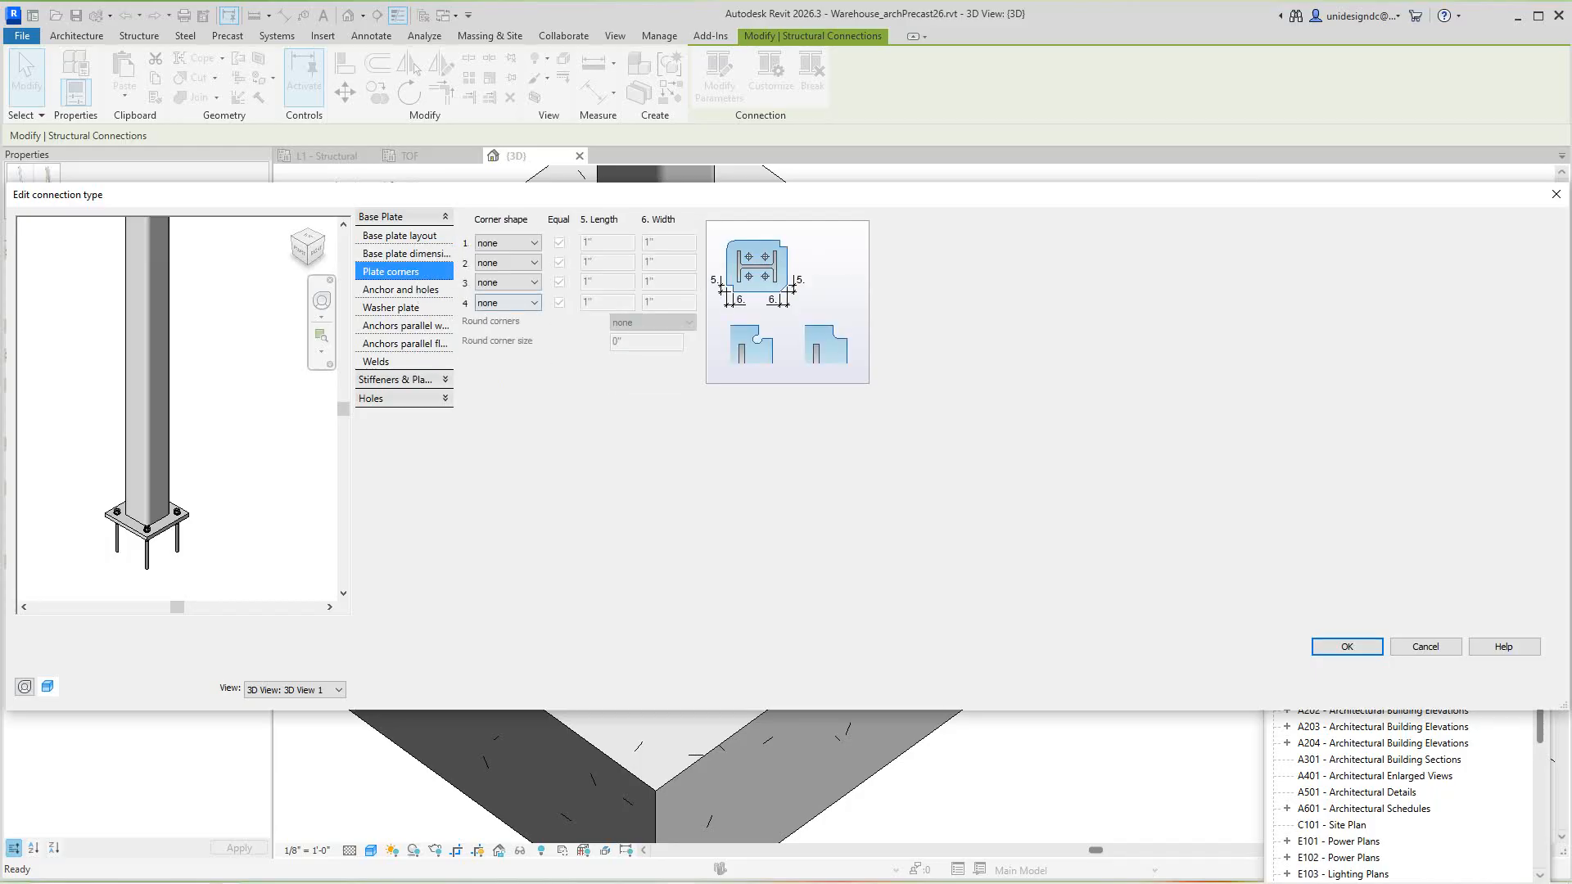
pyautogui.click(406, 307)
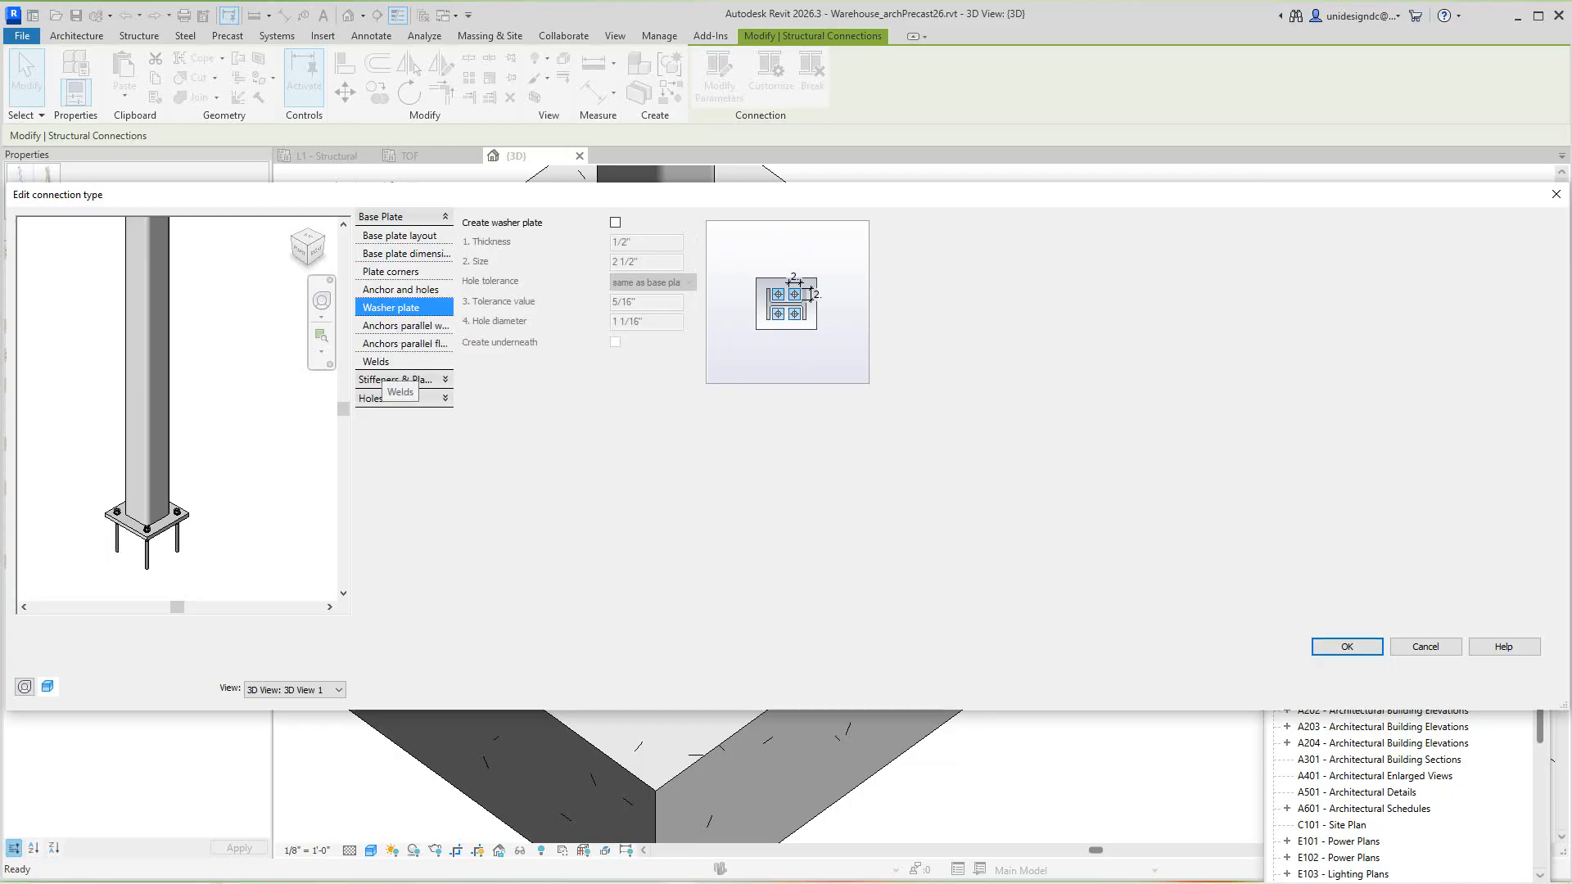
# Examine the base plate type's leveling plate, shear anchor, shear anchor dimensions and web stiffener settings, and close the type properties
pyautogui.click(389, 379)
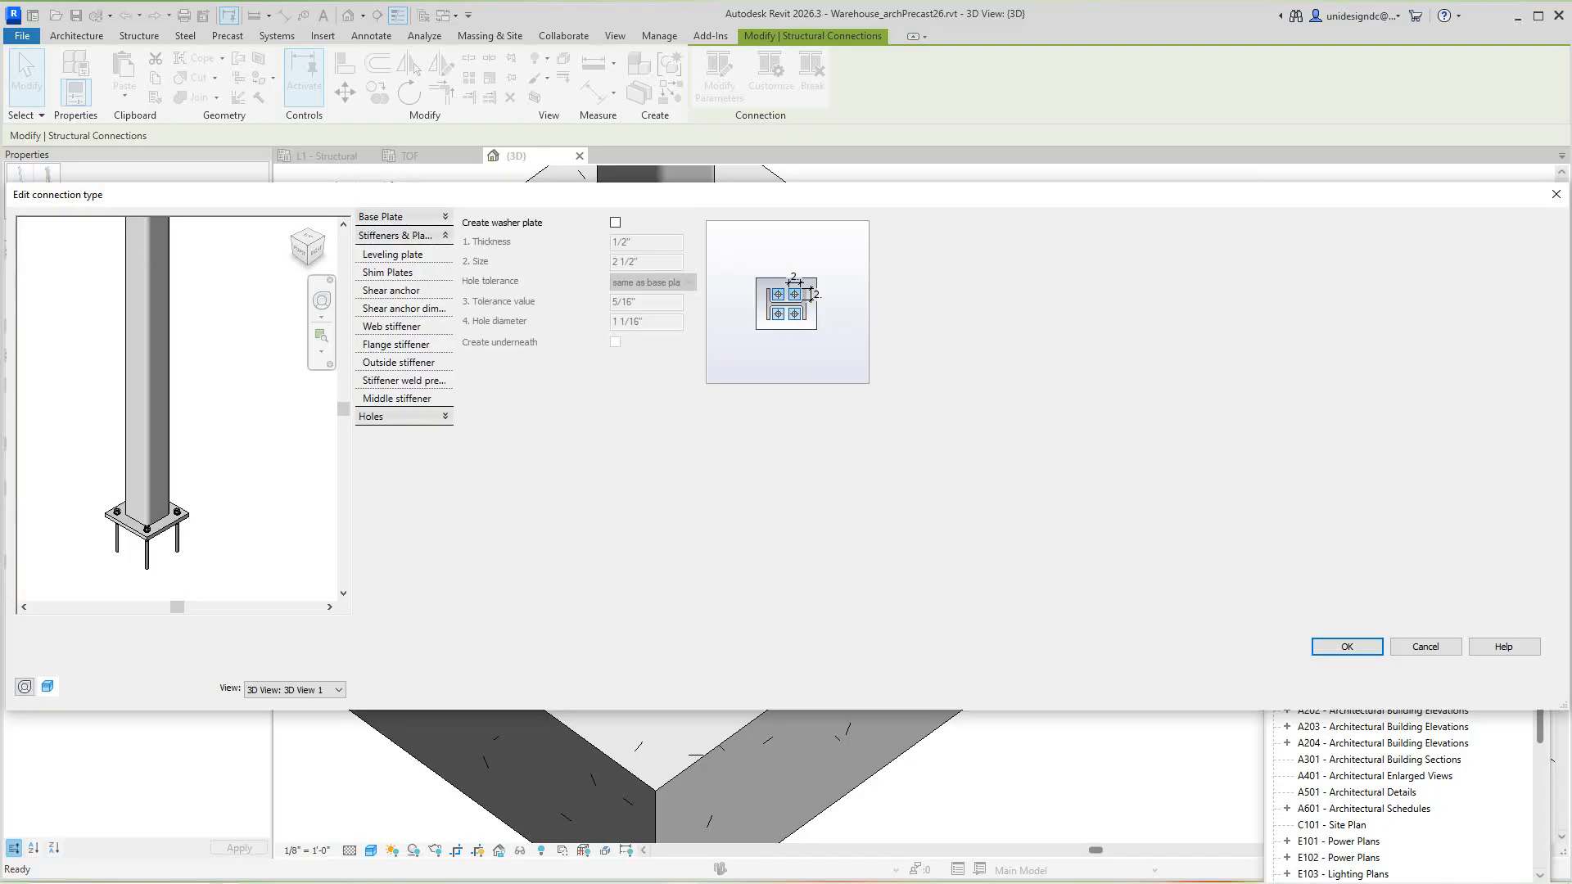
pyautogui.click(392, 254)
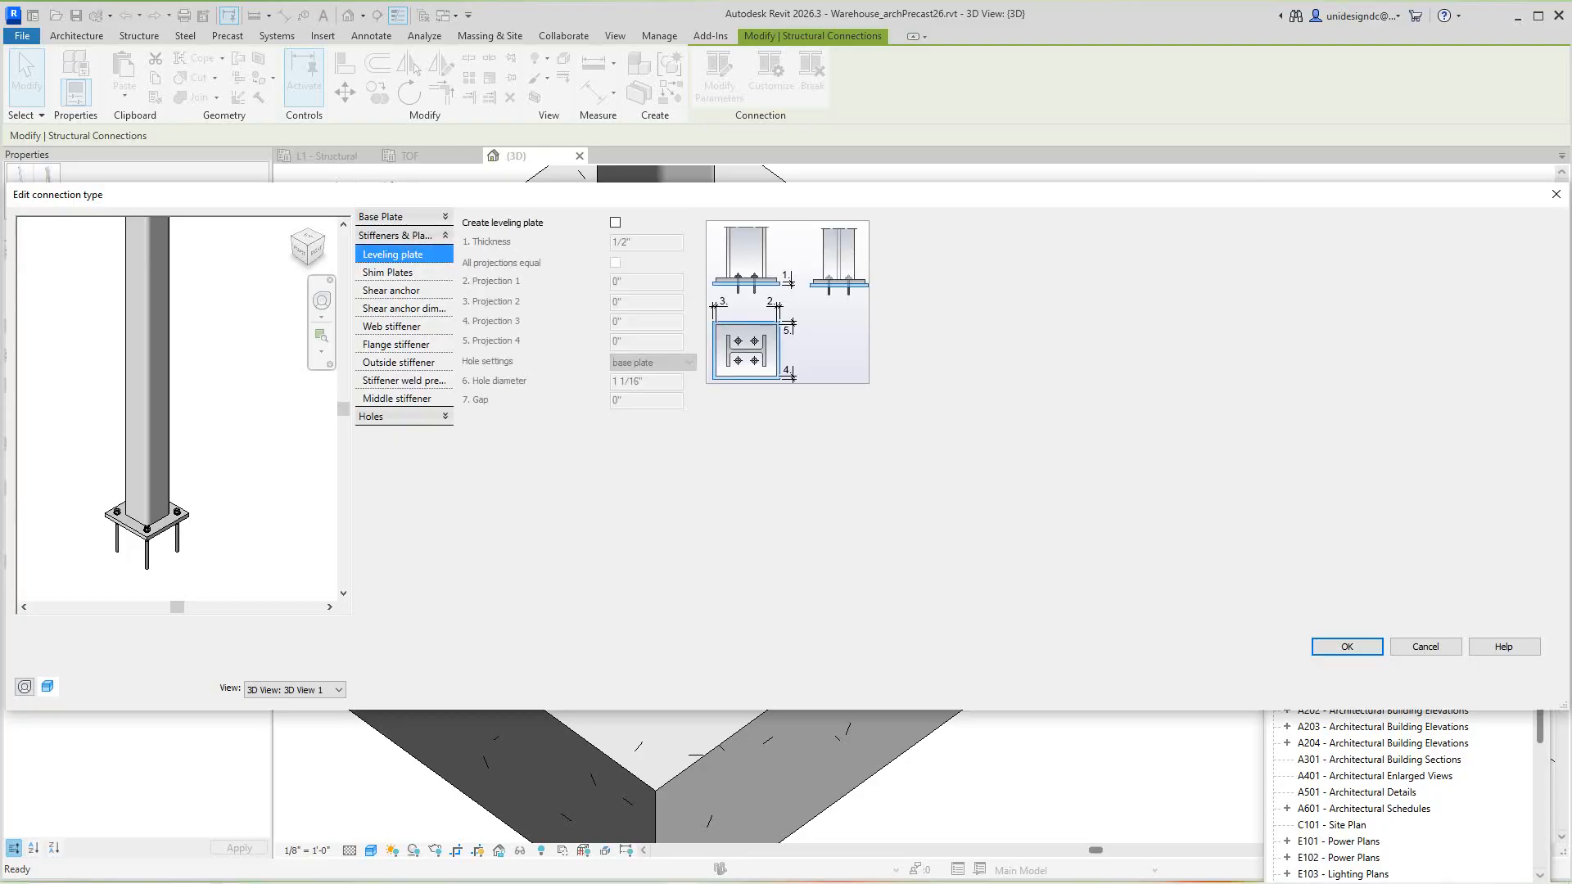
pyautogui.click(391, 290)
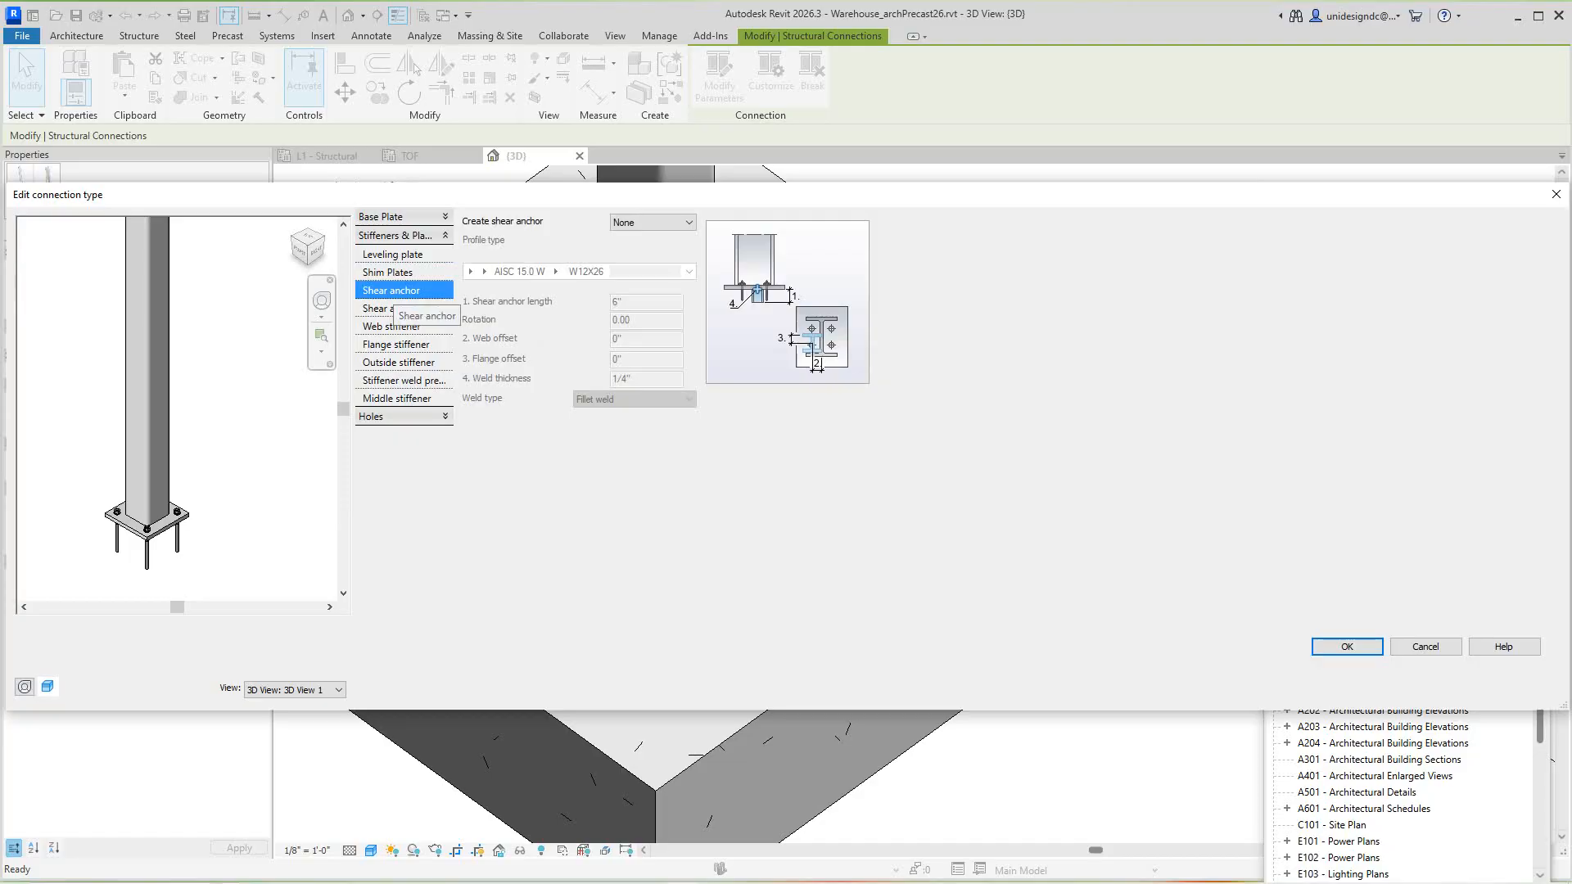
pyautogui.click(391, 308)
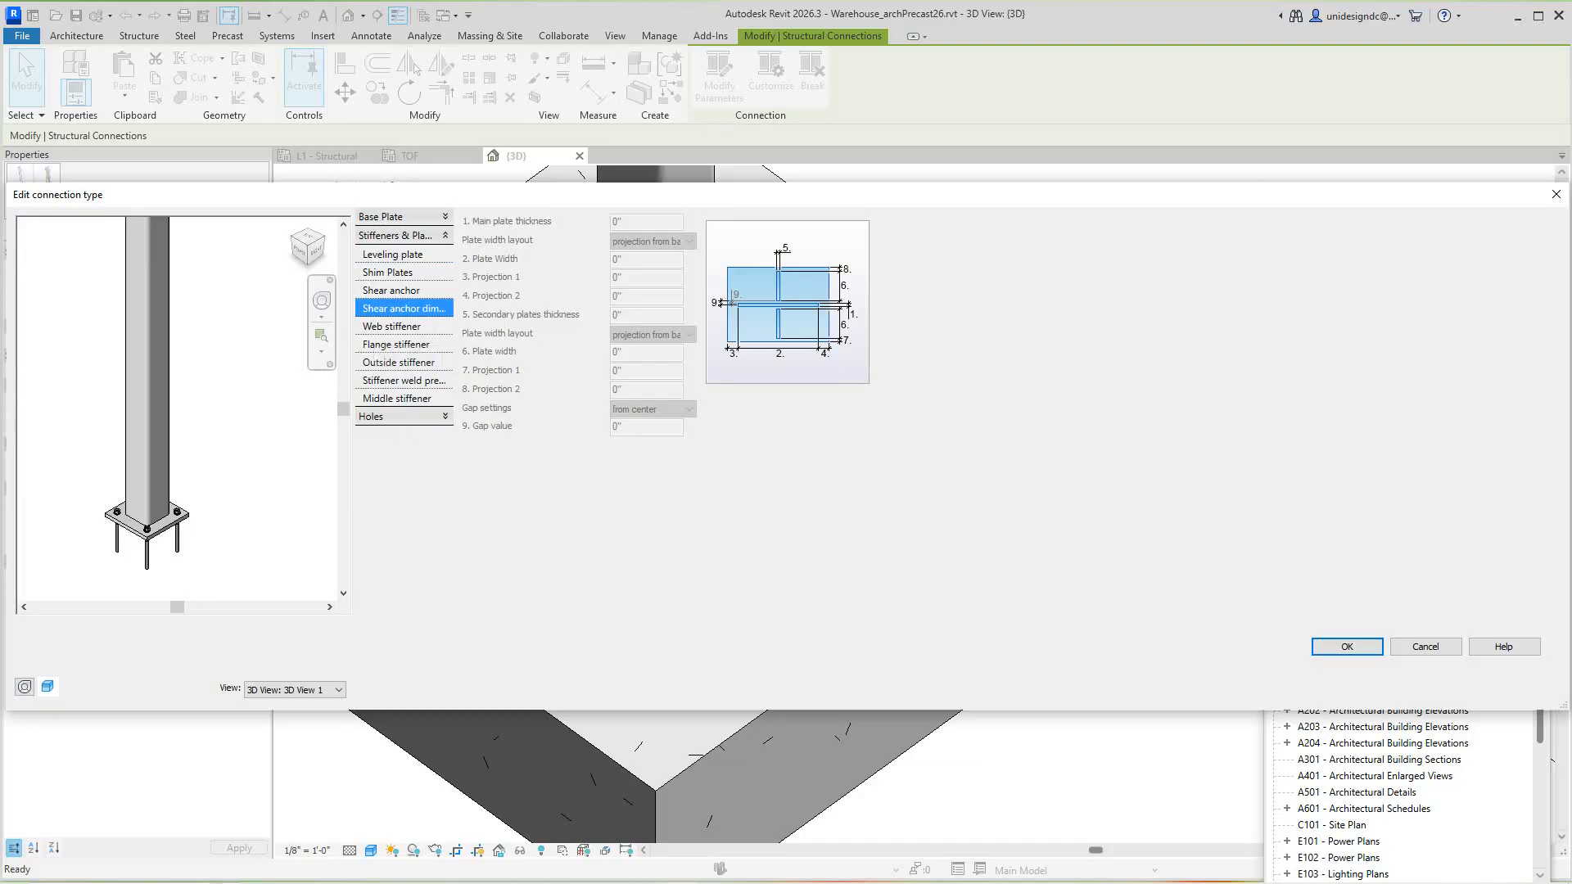
pyautogui.click(385, 325)
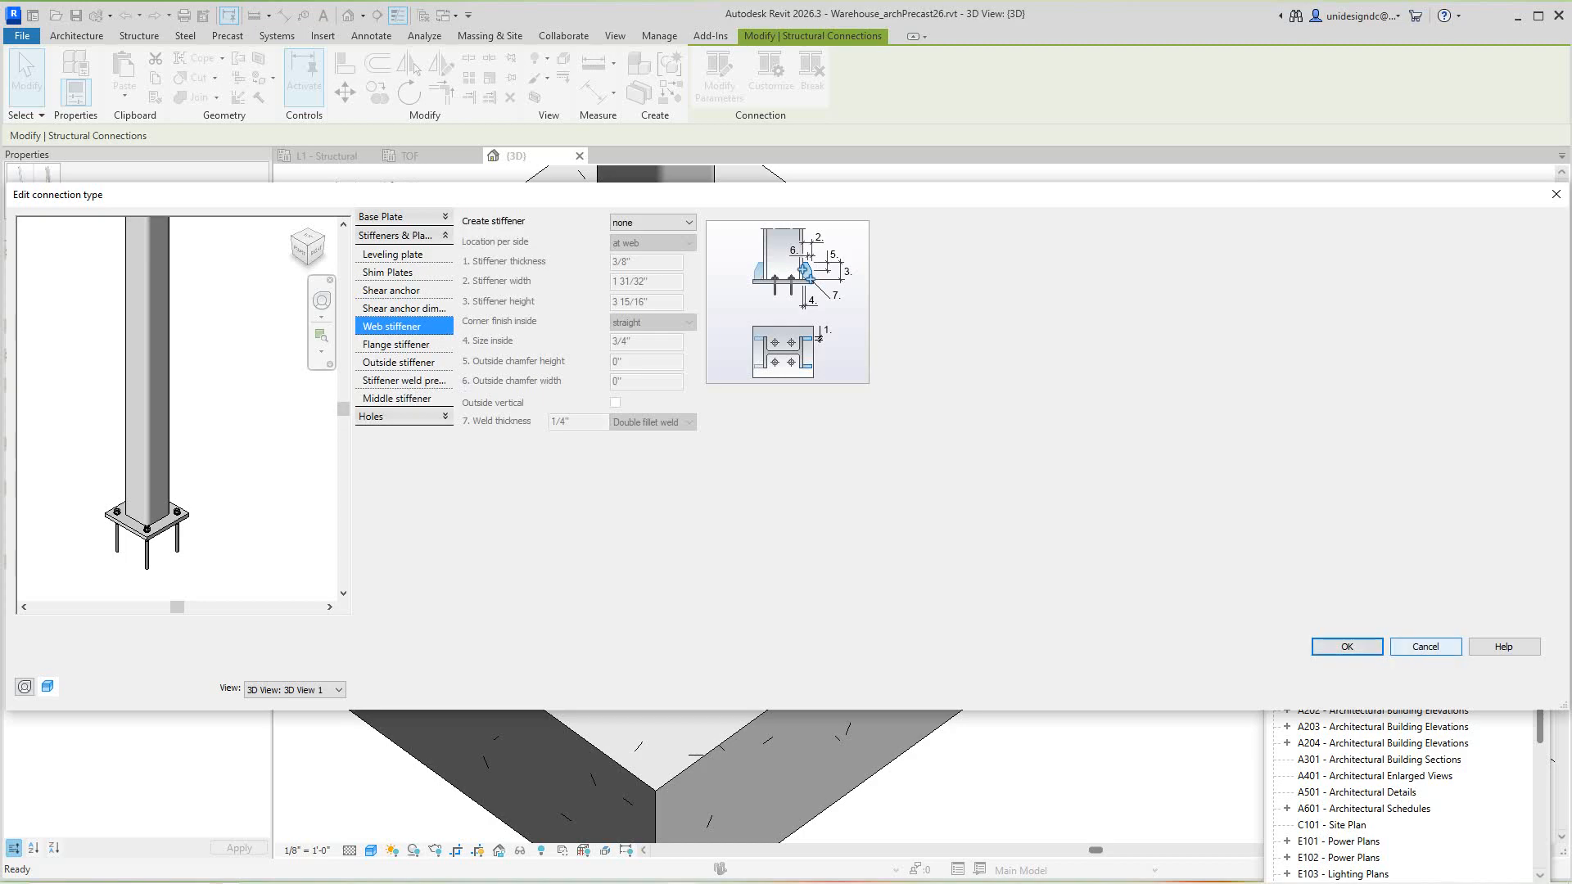
pyautogui.press('Escape')
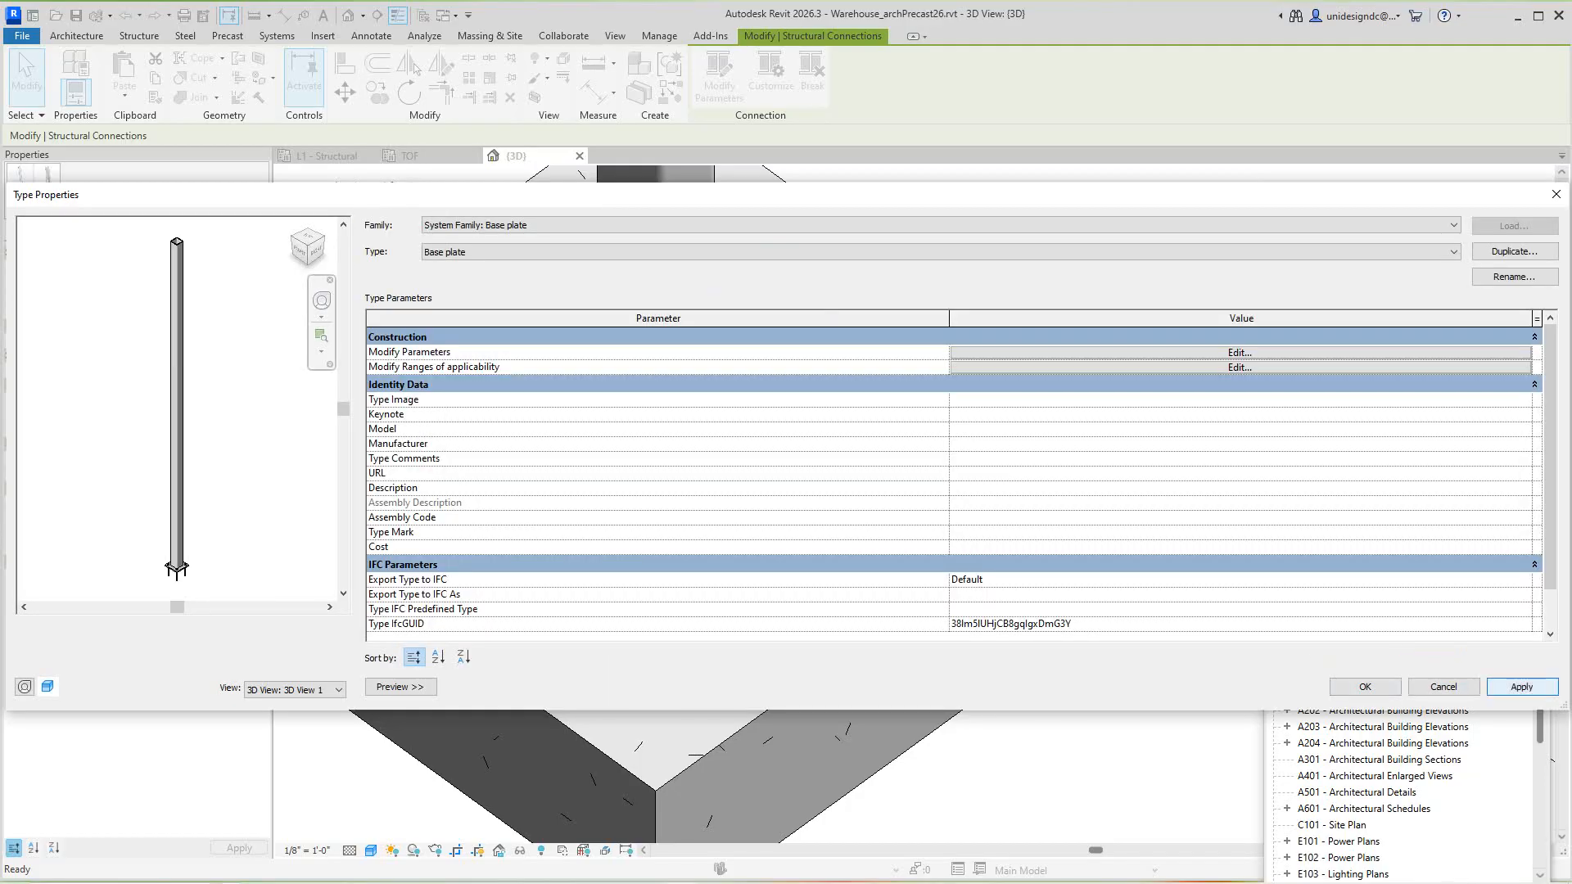
pyautogui.click(1364, 686)
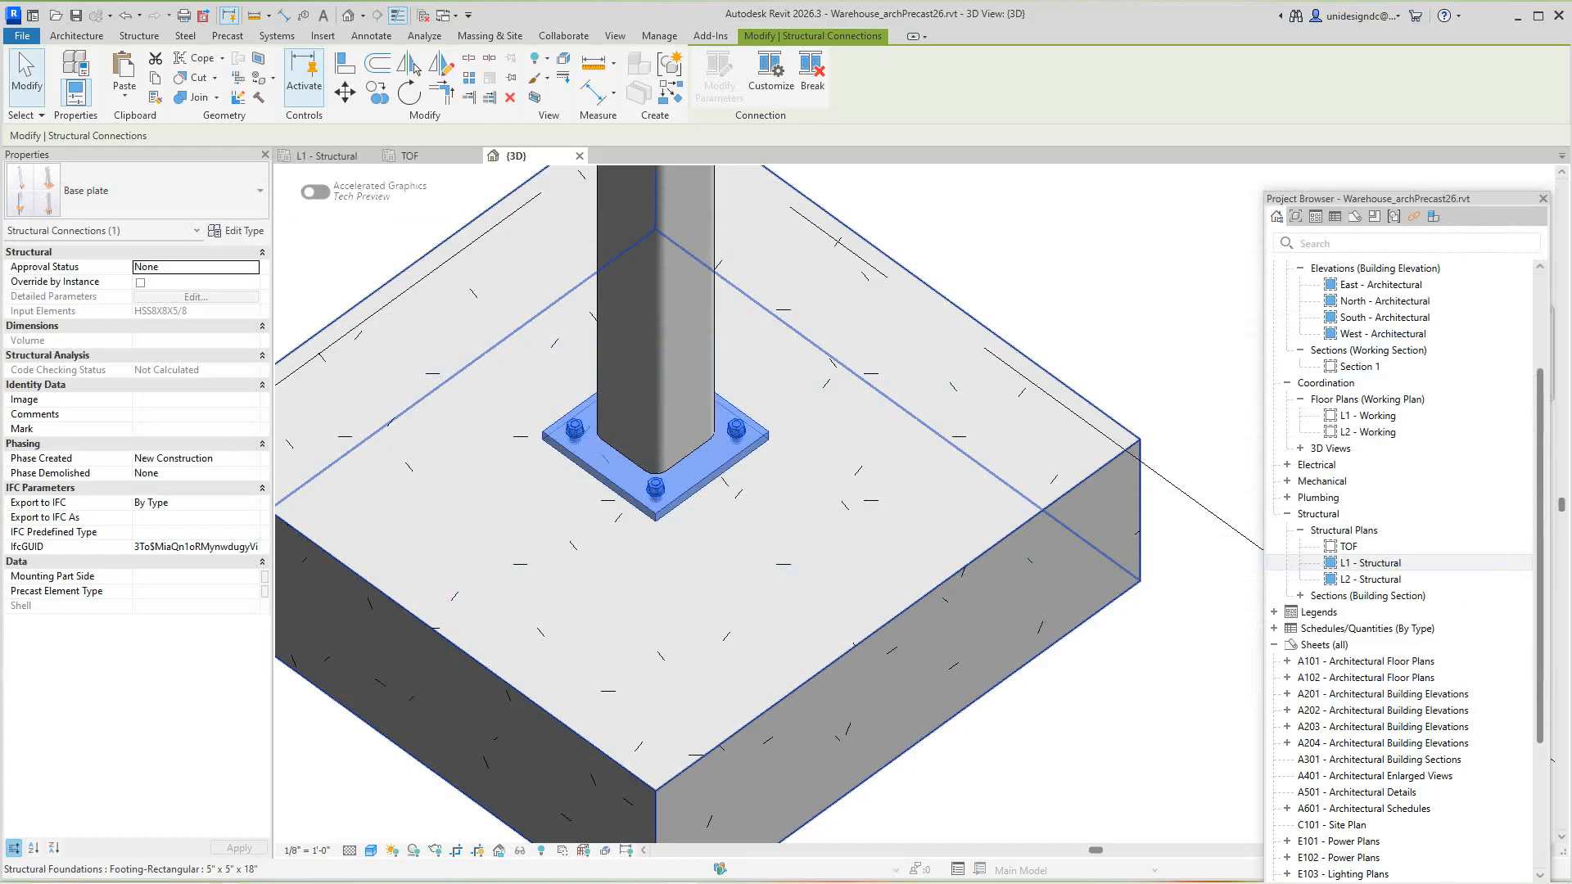
# Check the neighbouring HSS8X8X5/8 column and its footing, and dismiss the project save reminder without saving
pyautogui.scroll(-5, 811, 498)
pyautogui.press('Escape')
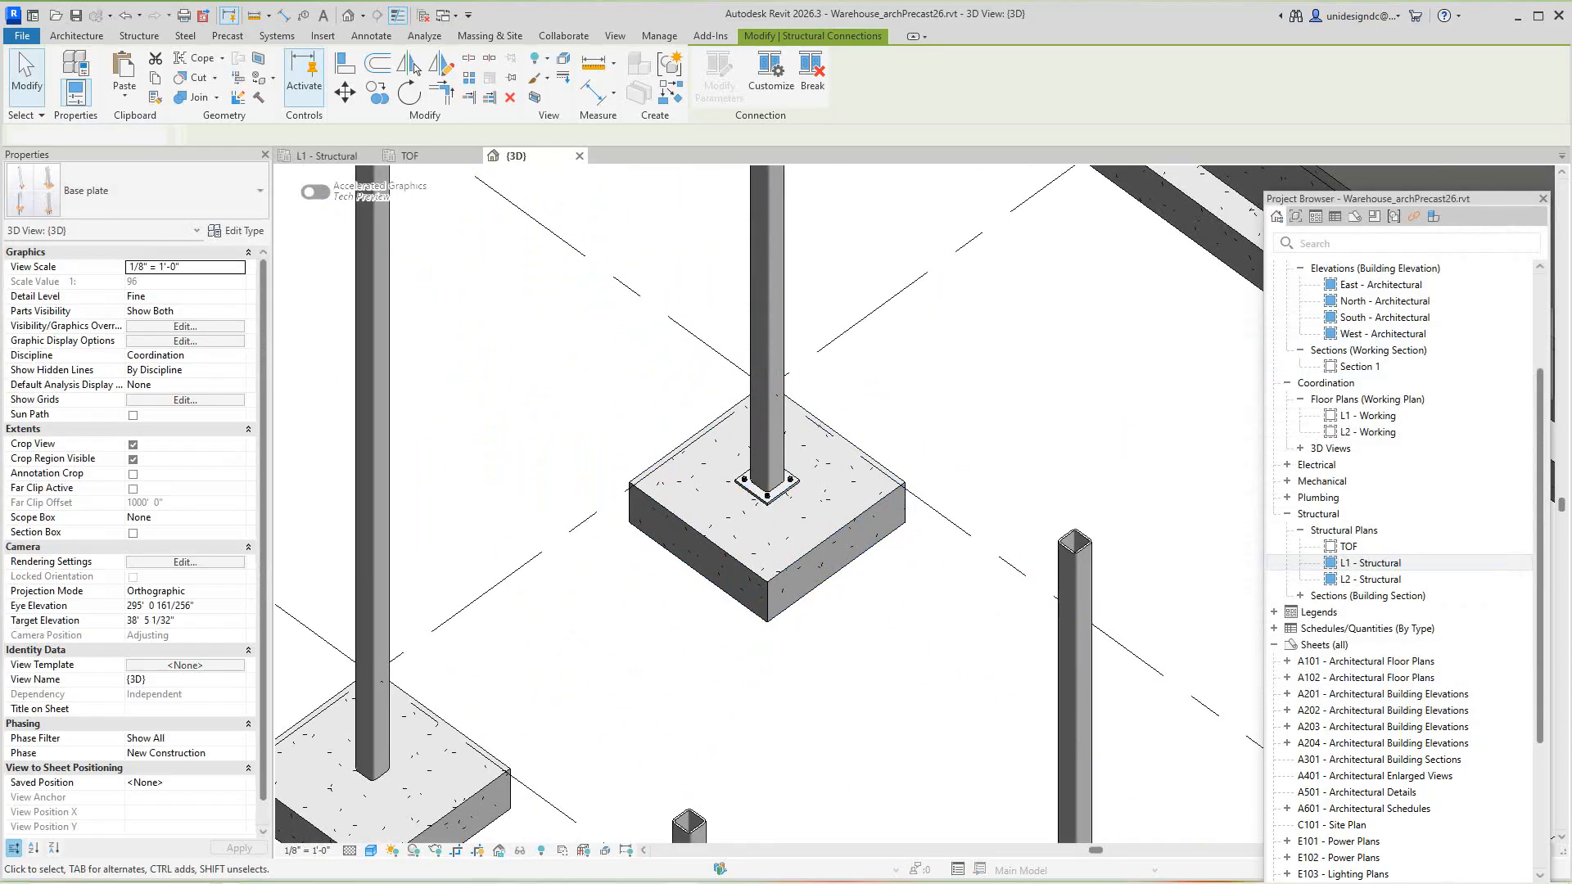
pyautogui.scroll(-2, 995, 454)
pyautogui.moveTo(994, 454); pyautogui.dragTo(1171, 720, button='middle')
pyautogui.scroll(2, 627, 432)
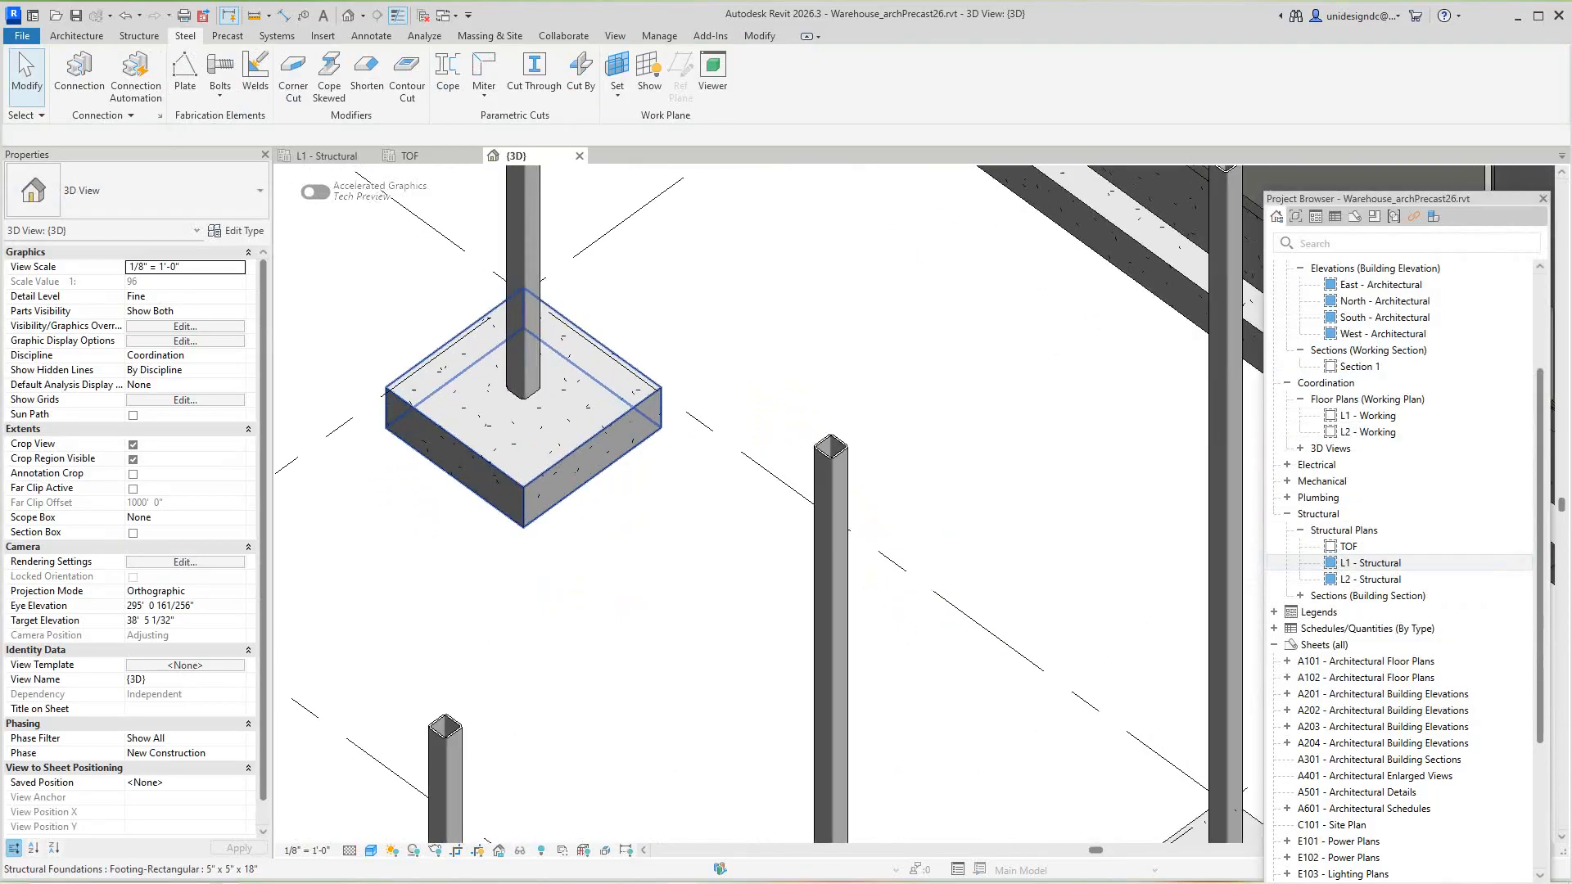
pyautogui.click(590, 409)
pyautogui.click(524, 343)
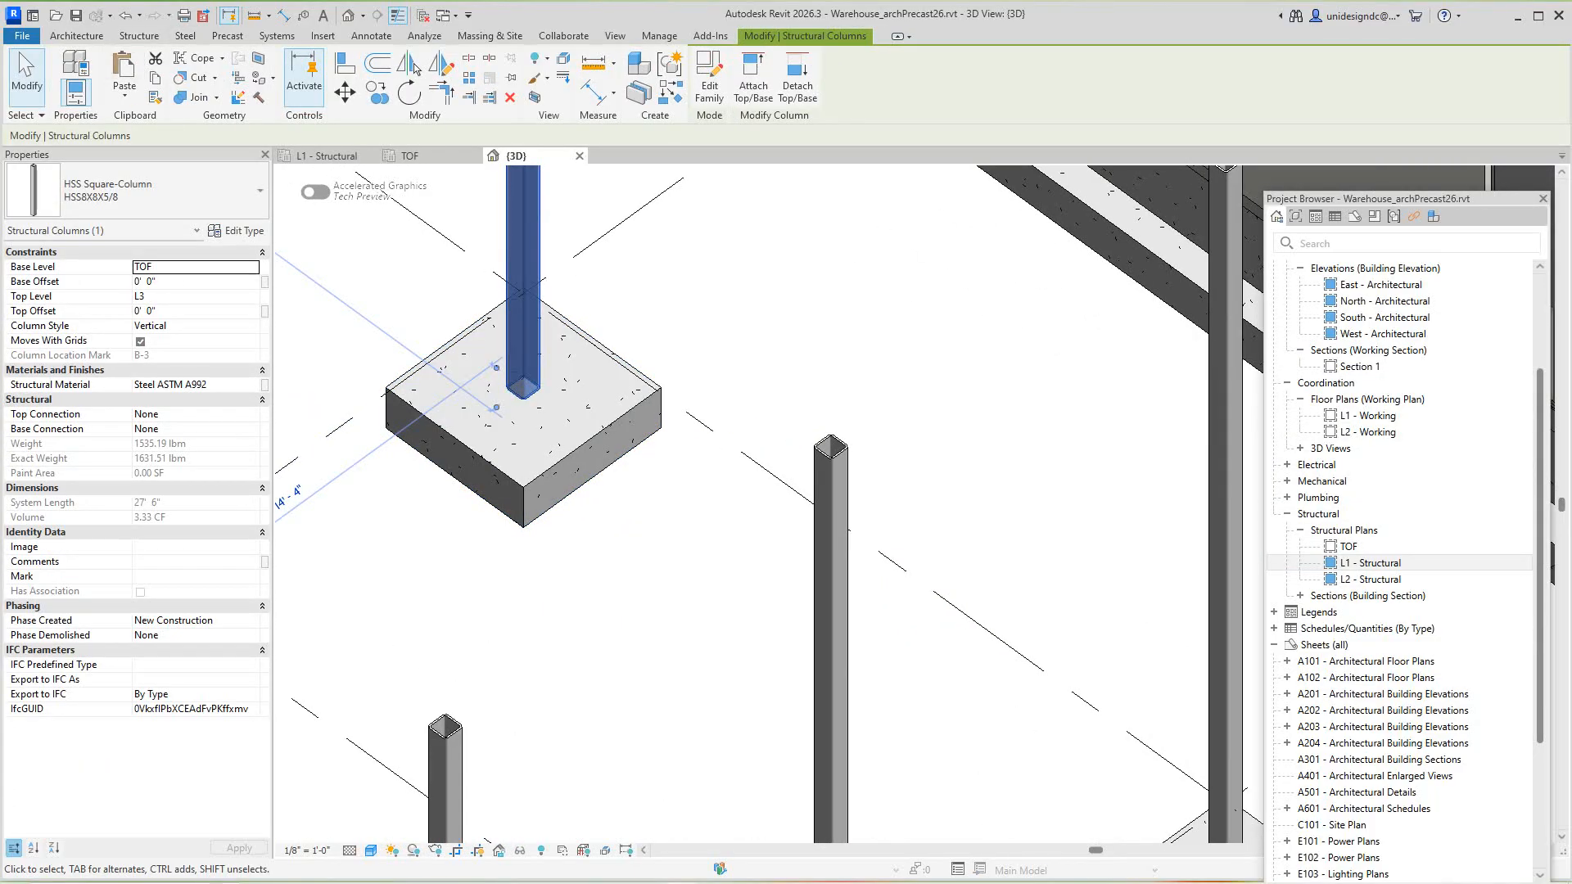
pyautogui.press('Escape')
pyautogui.rightClick(369, 272)
pyautogui.click(398, 281)
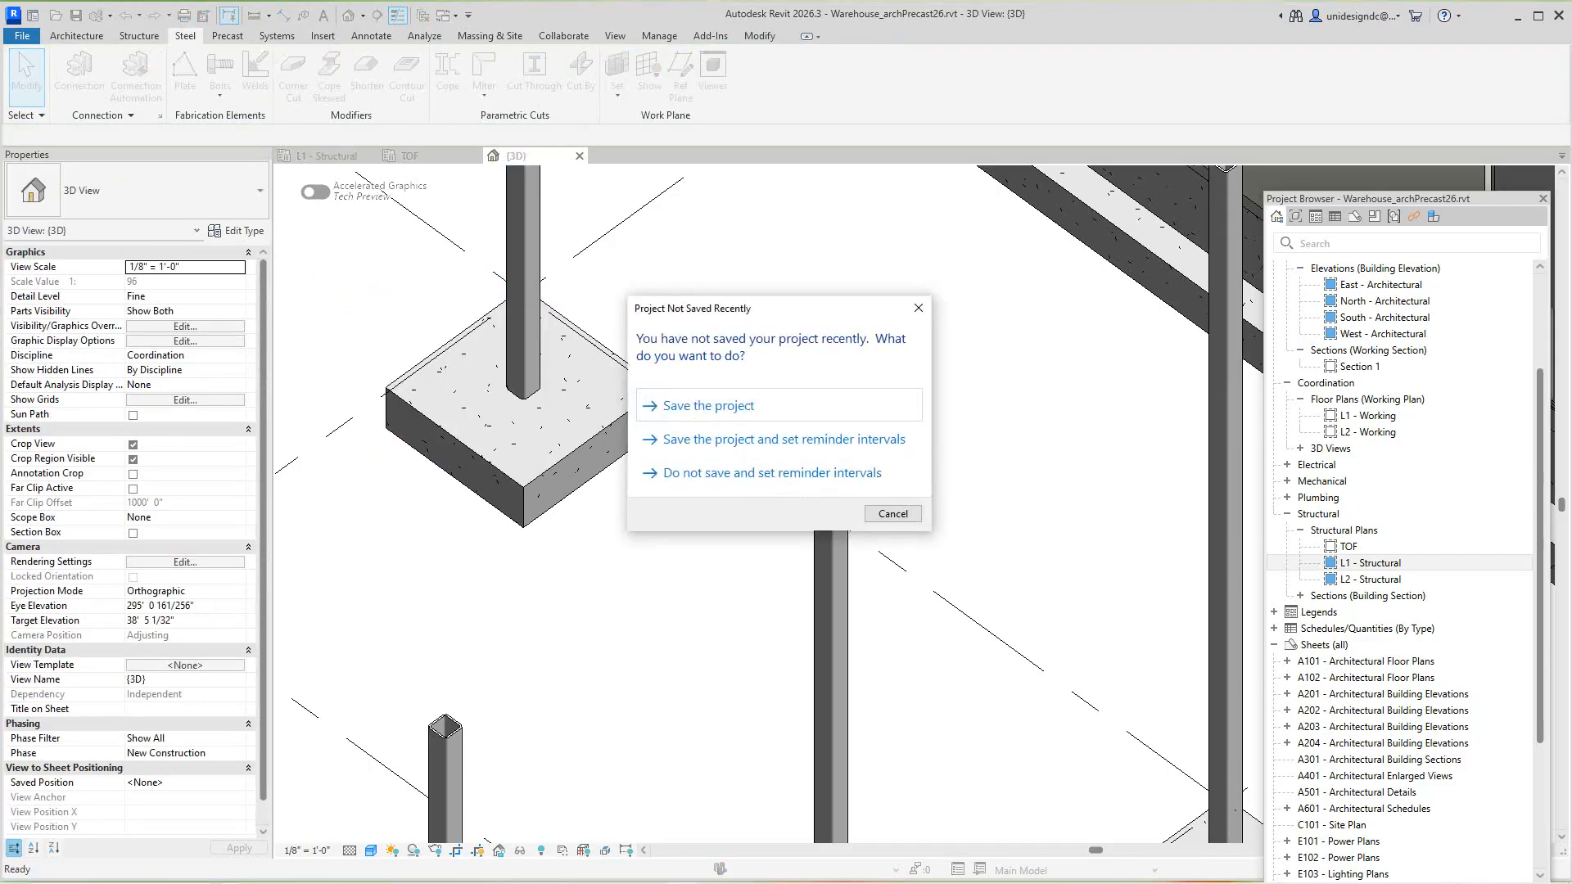
pyautogui.click(891, 513)
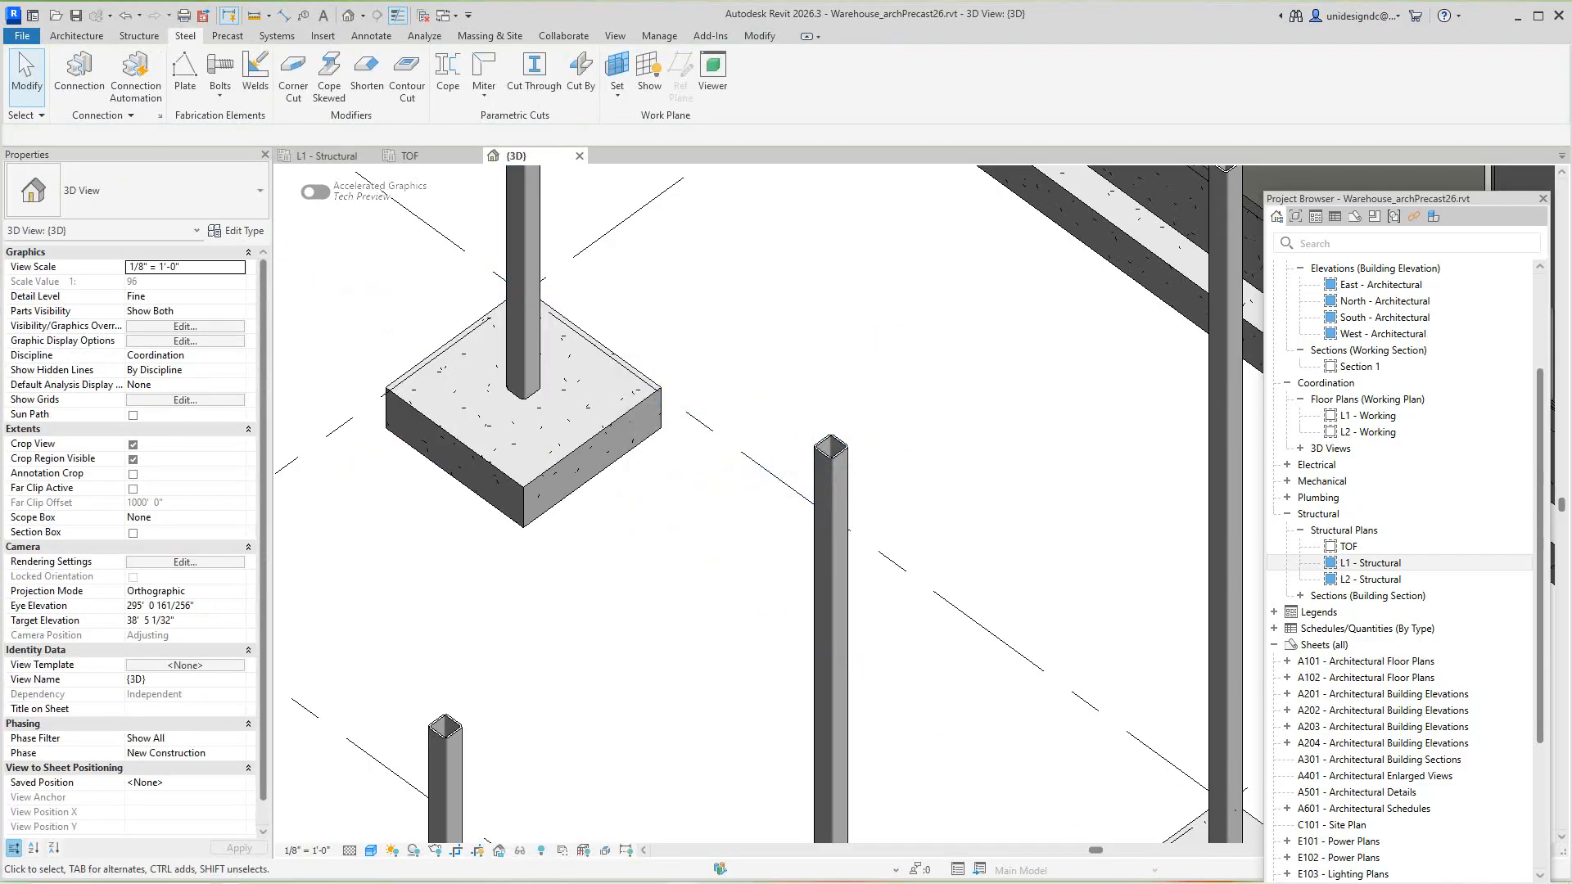
# Try to place a Base plate structural connection between the neighbouring HSS8X8X5/8 column and its rectangular footing
pyautogui.click(79, 72)
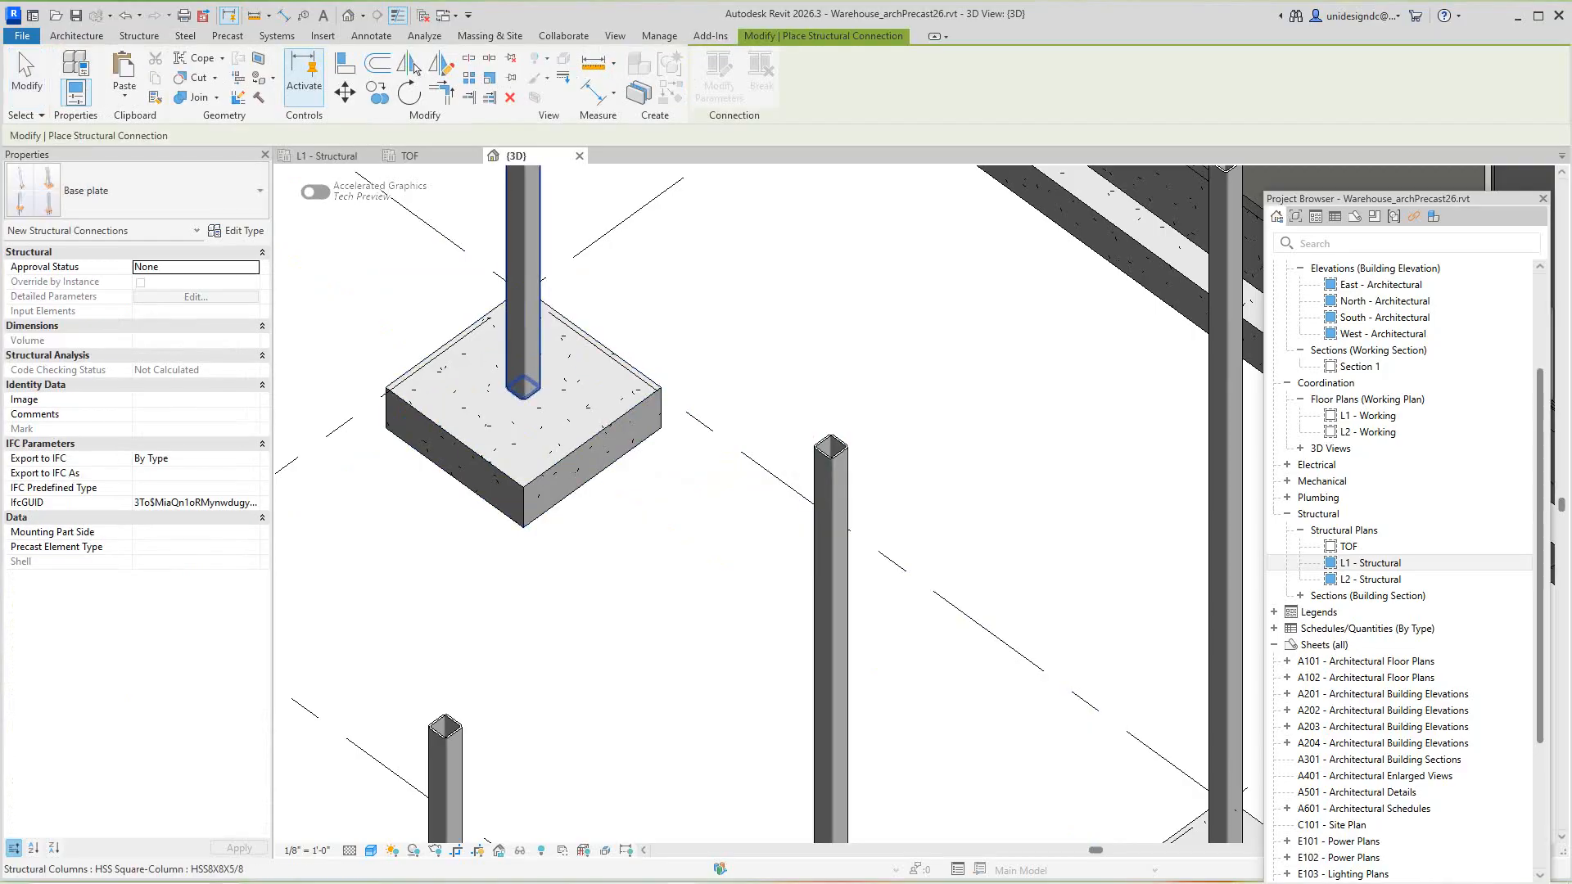
pyautogui.click(523, 361)
pyautogui.click(561, 419)
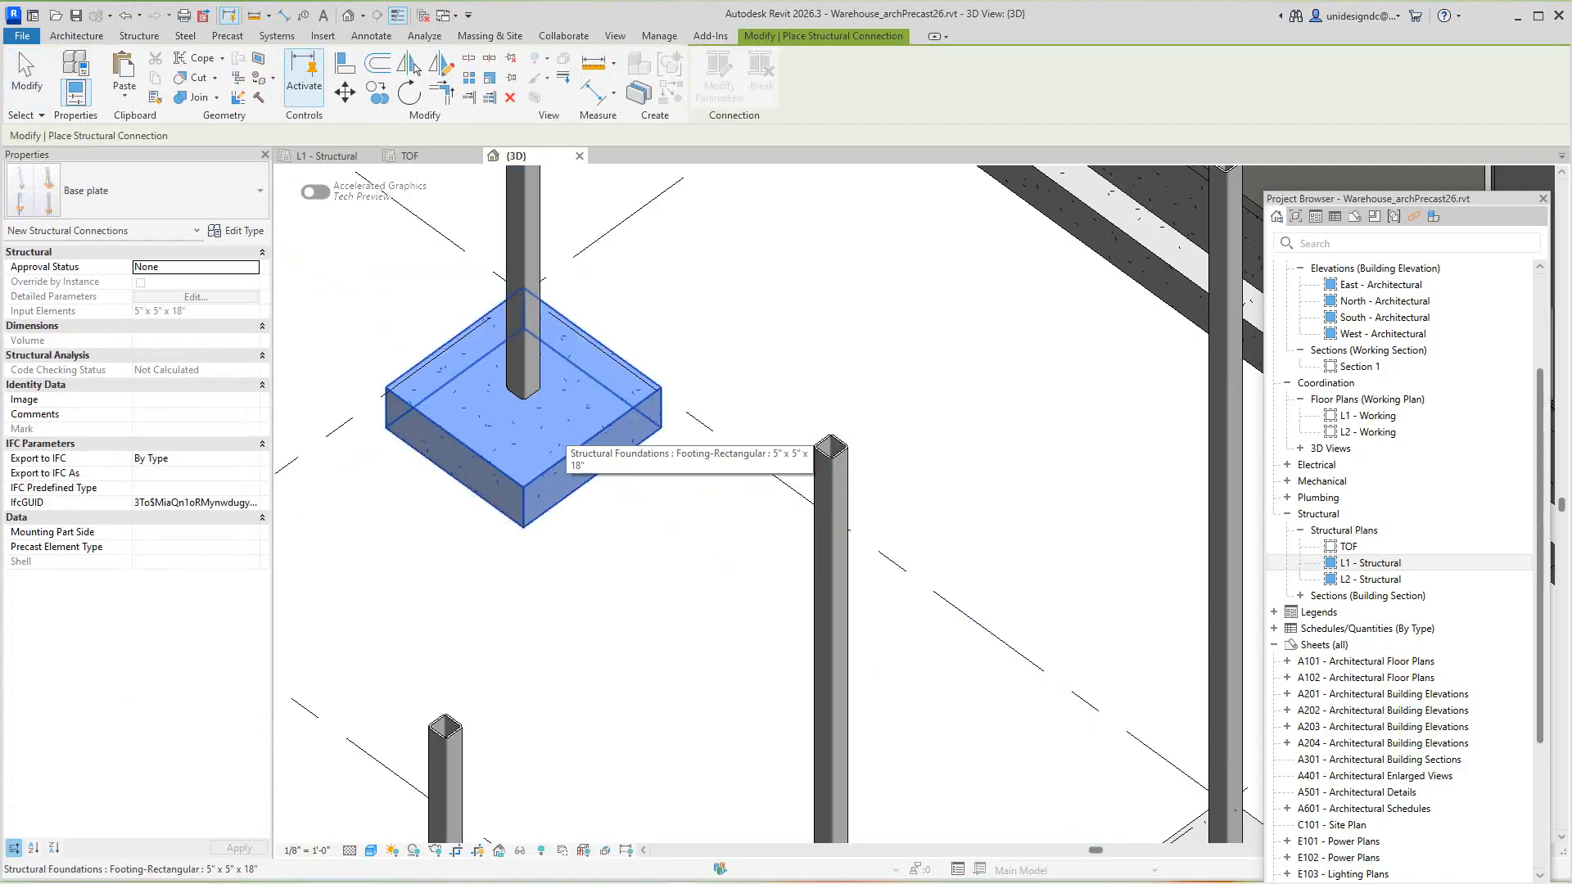
pyautogui.rightClick(563, 419)
pyautogui.click(627, 430)
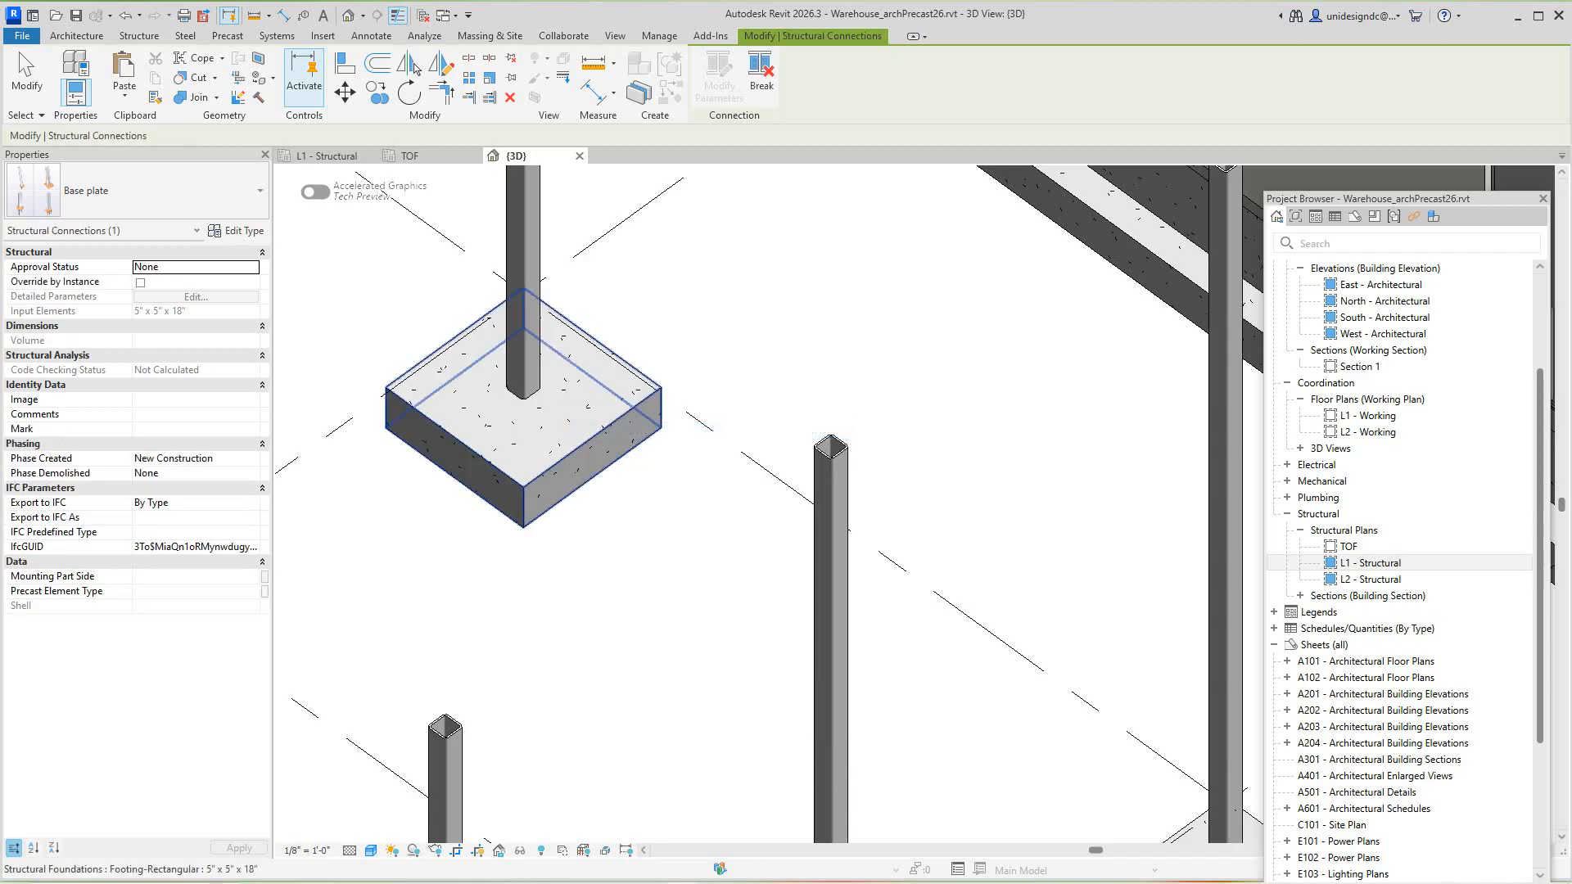
# Inspect the column base and footing where the second base plate connection was attempted
pyautogui.rightClick(529, 385)
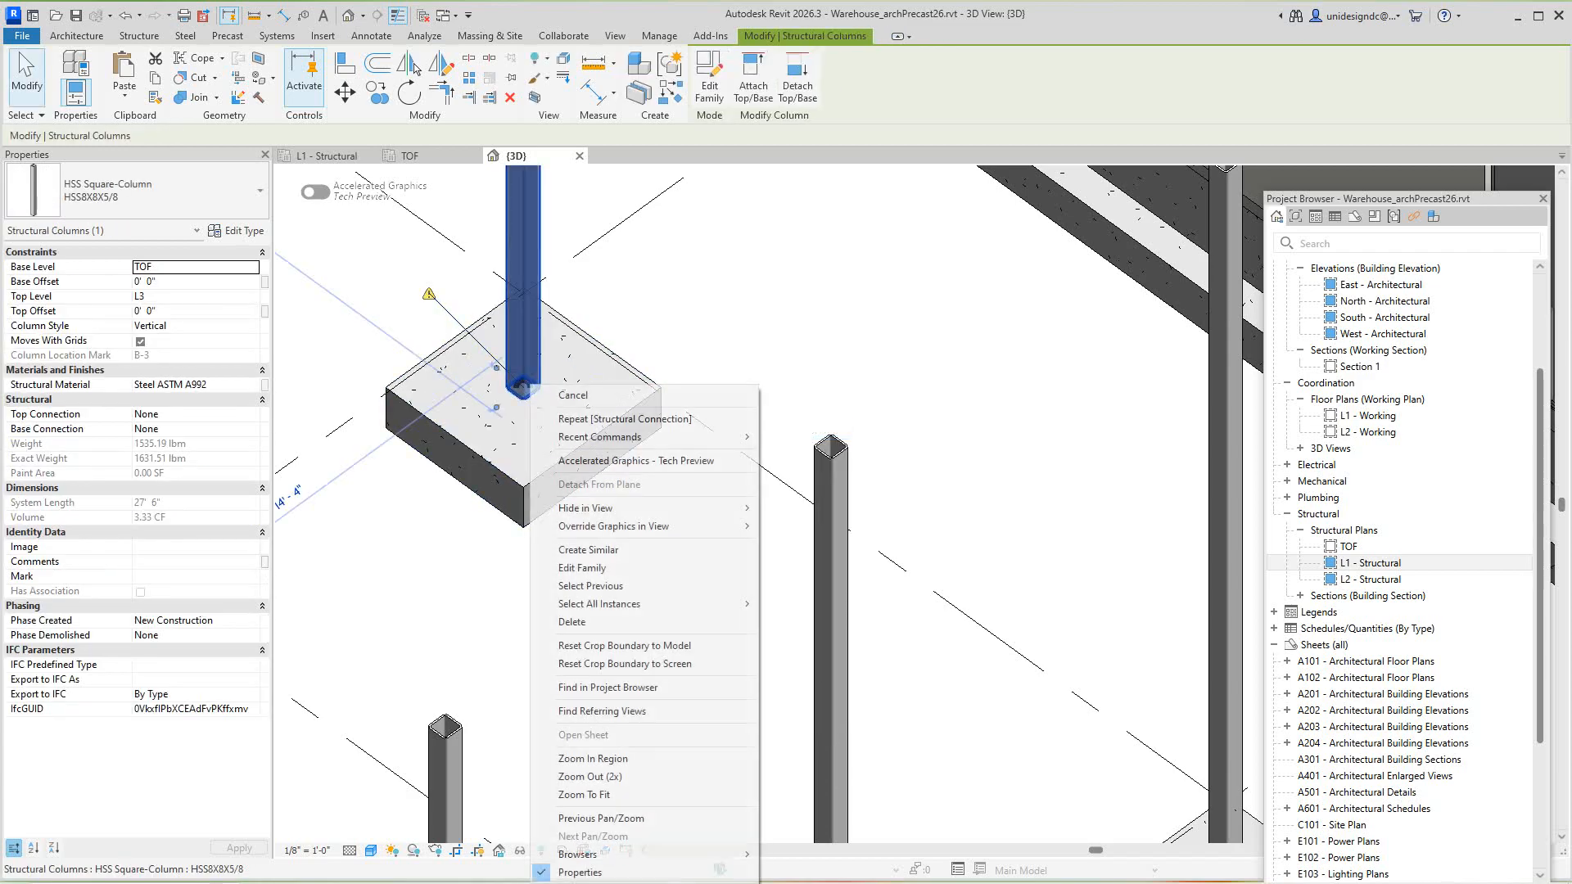
pyautogui.click(573, 396)
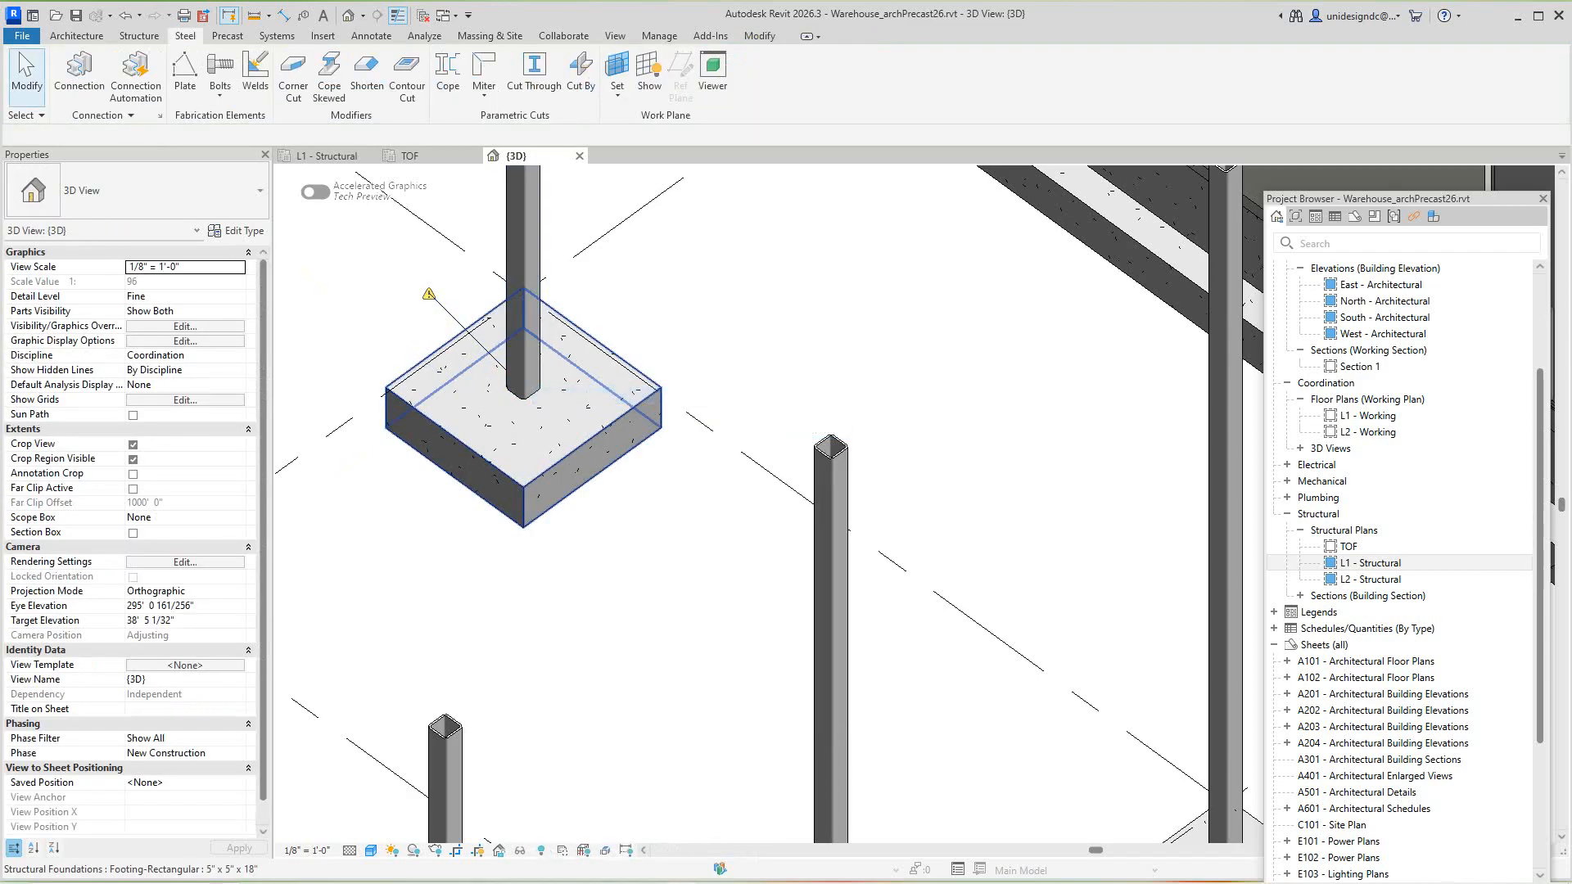
pyautogui.click(523, 383)
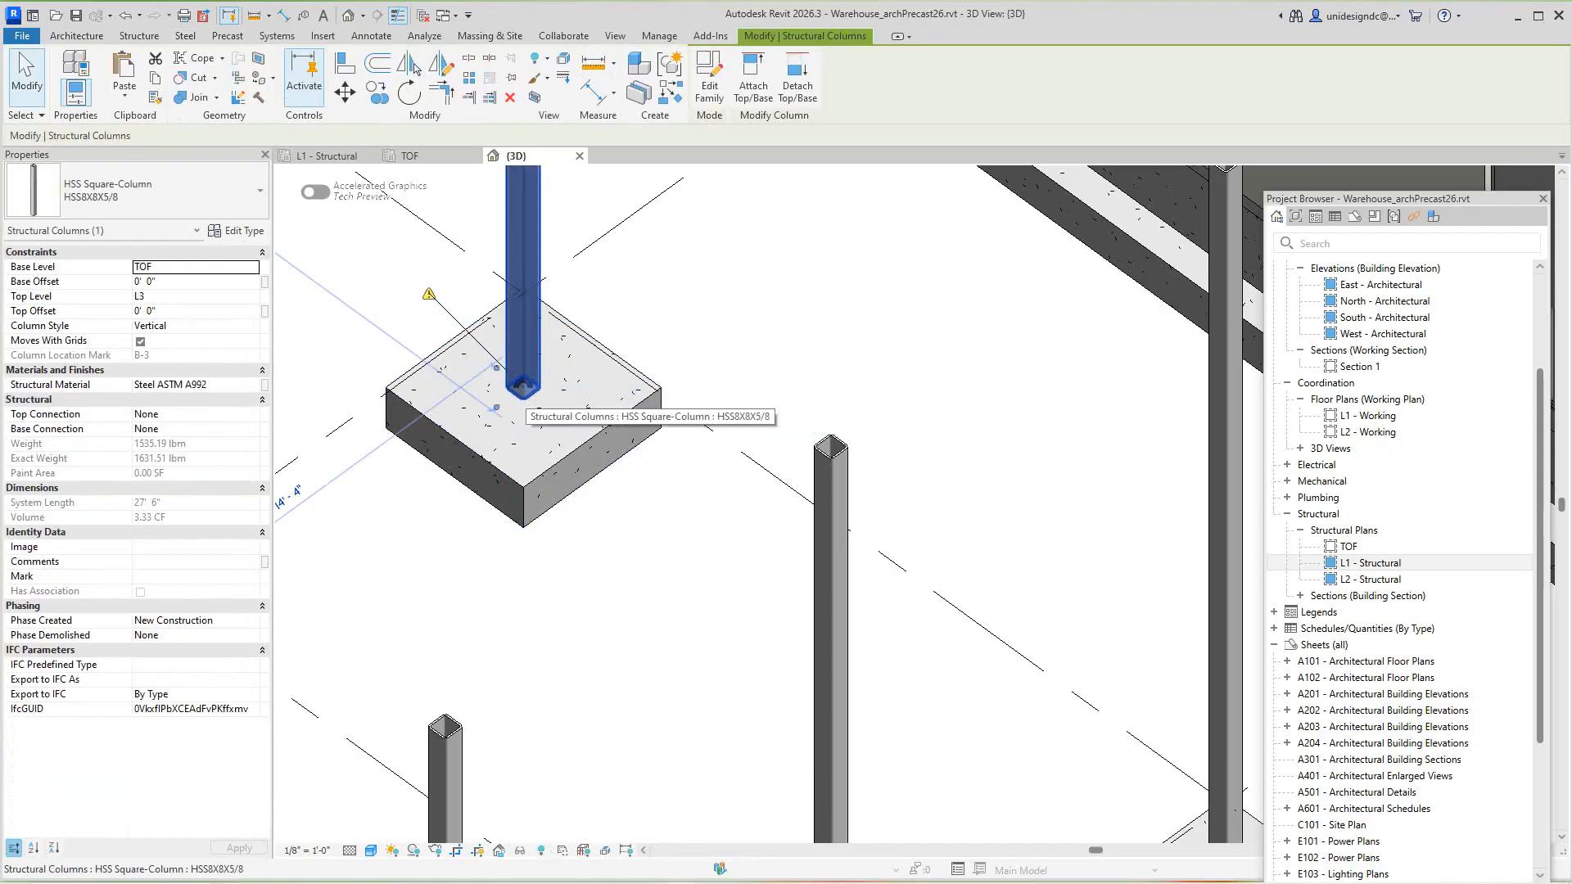
pyautogui.click(528, 409)
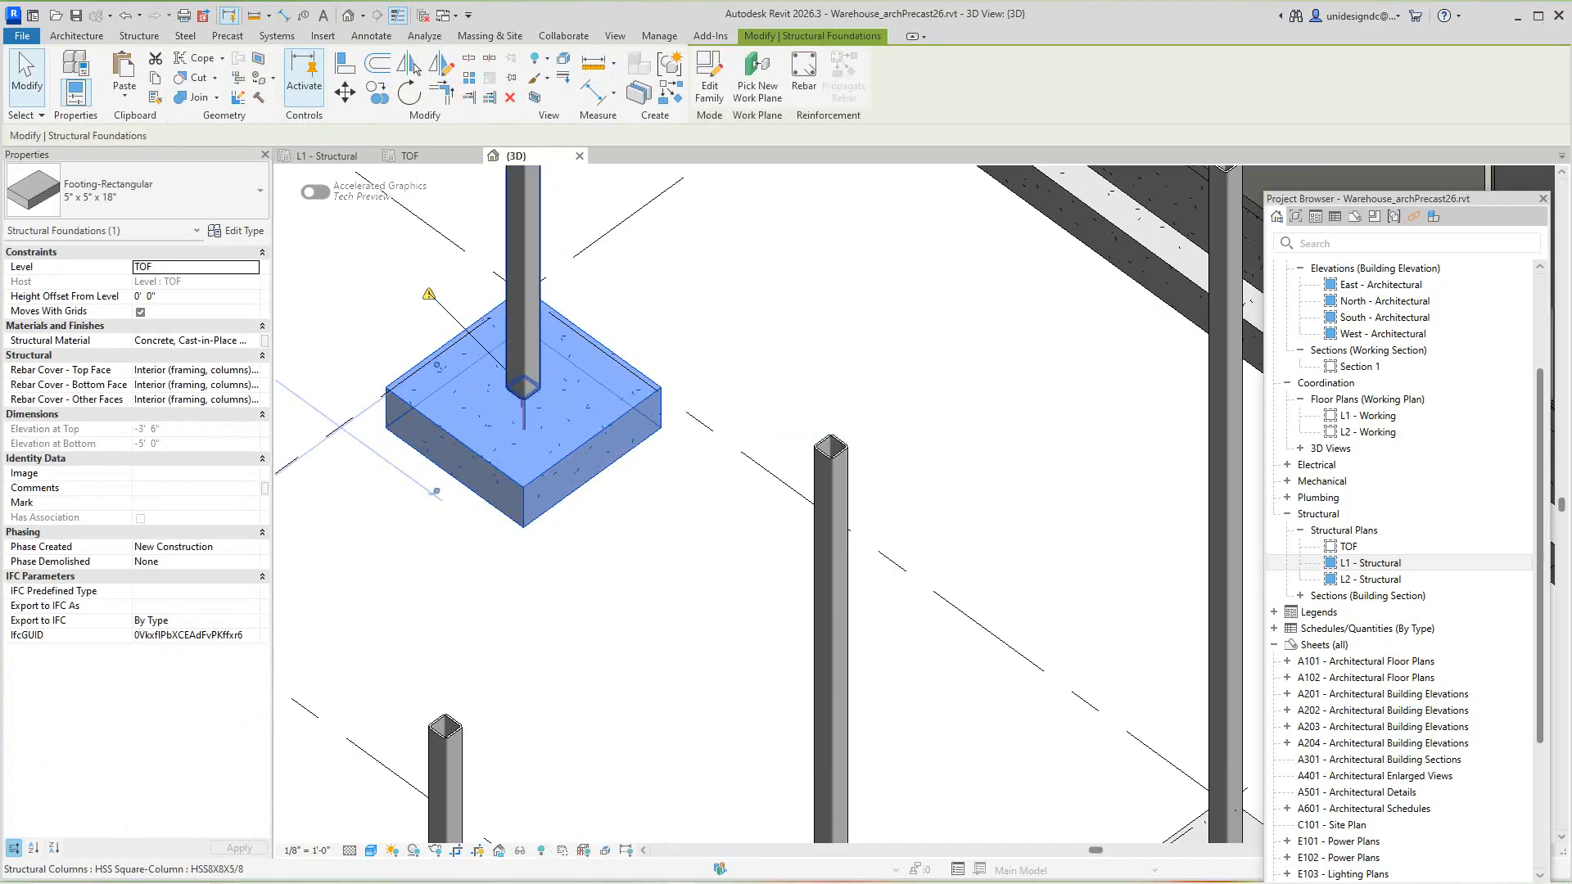
pyautogui.scroll(3, 540, 409)
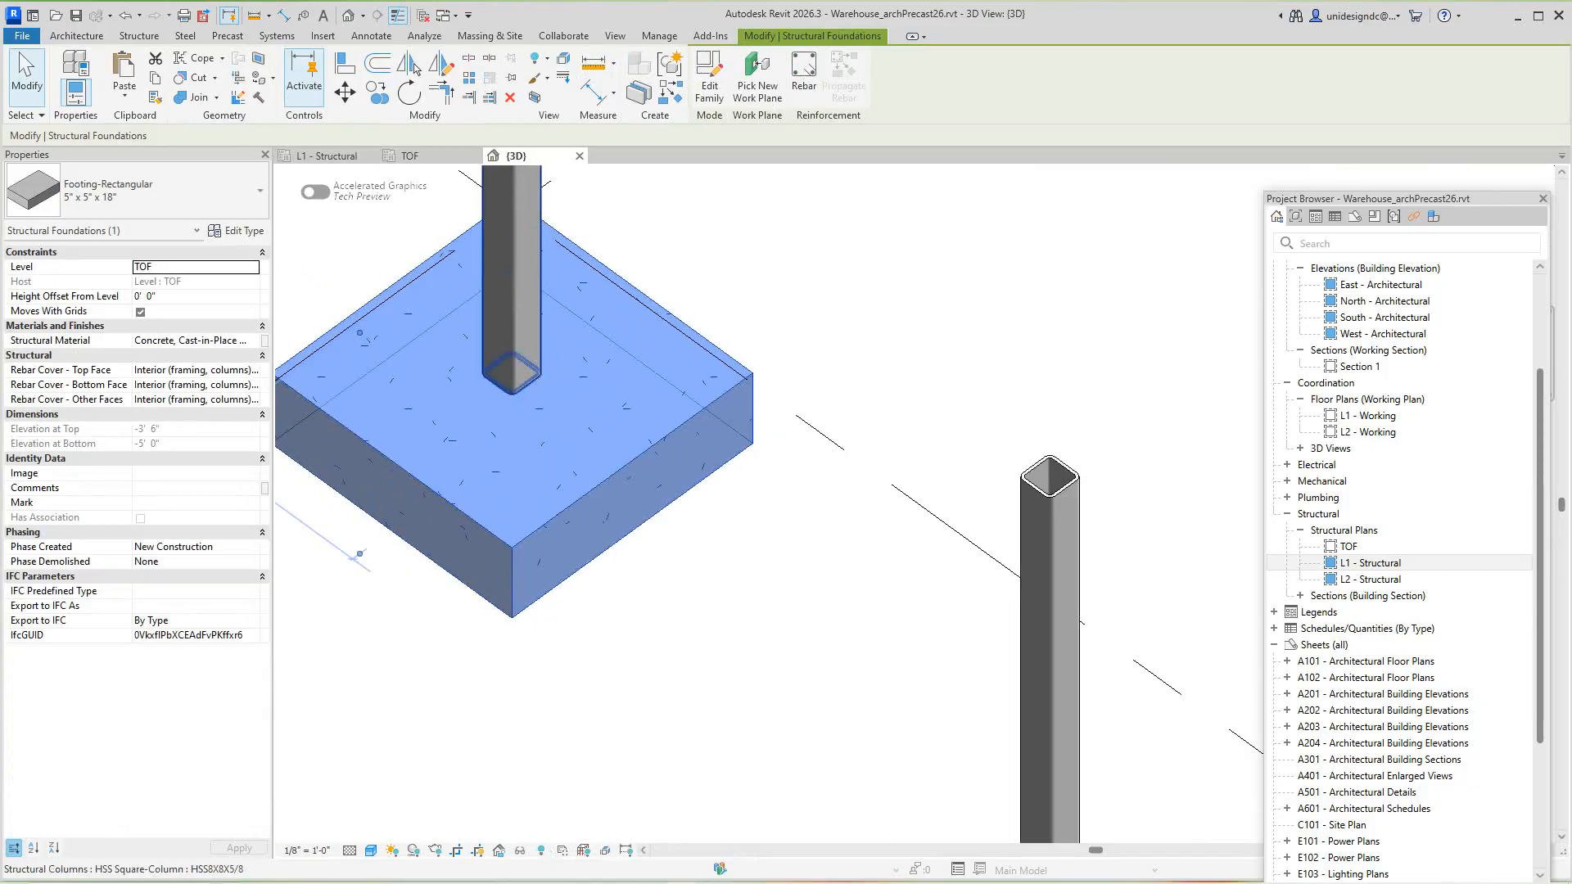
pyautogui.click(679, 541)
pyautogui.scroll(-3, 680, 541)
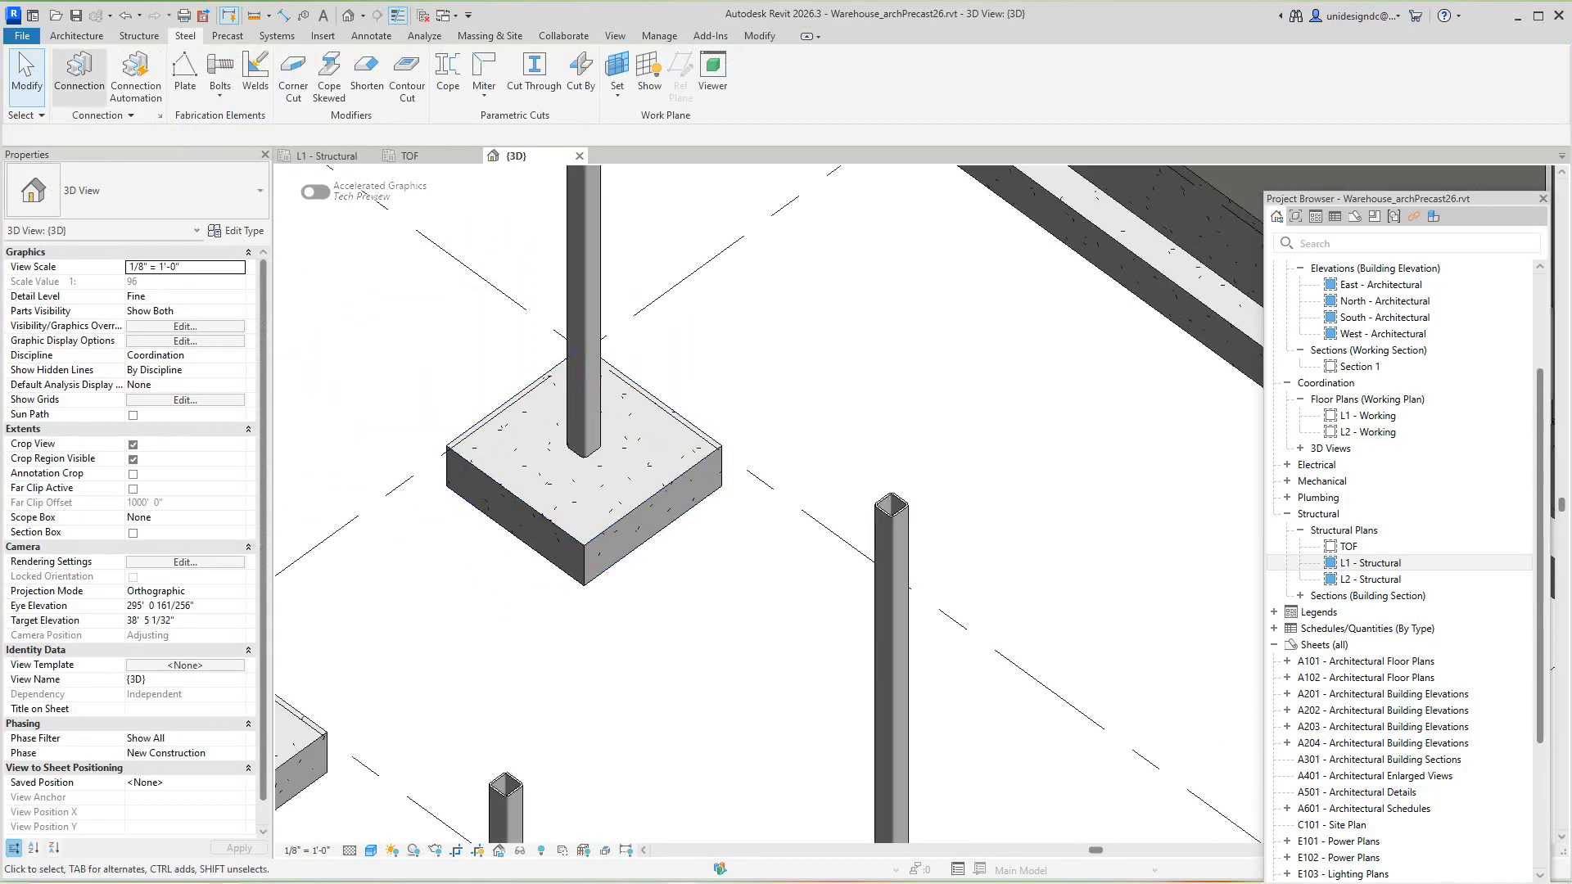
# Retry the Base plate connection on the same footing, selecting the column and the footing as input elements
pyautogui.click(79, 74)
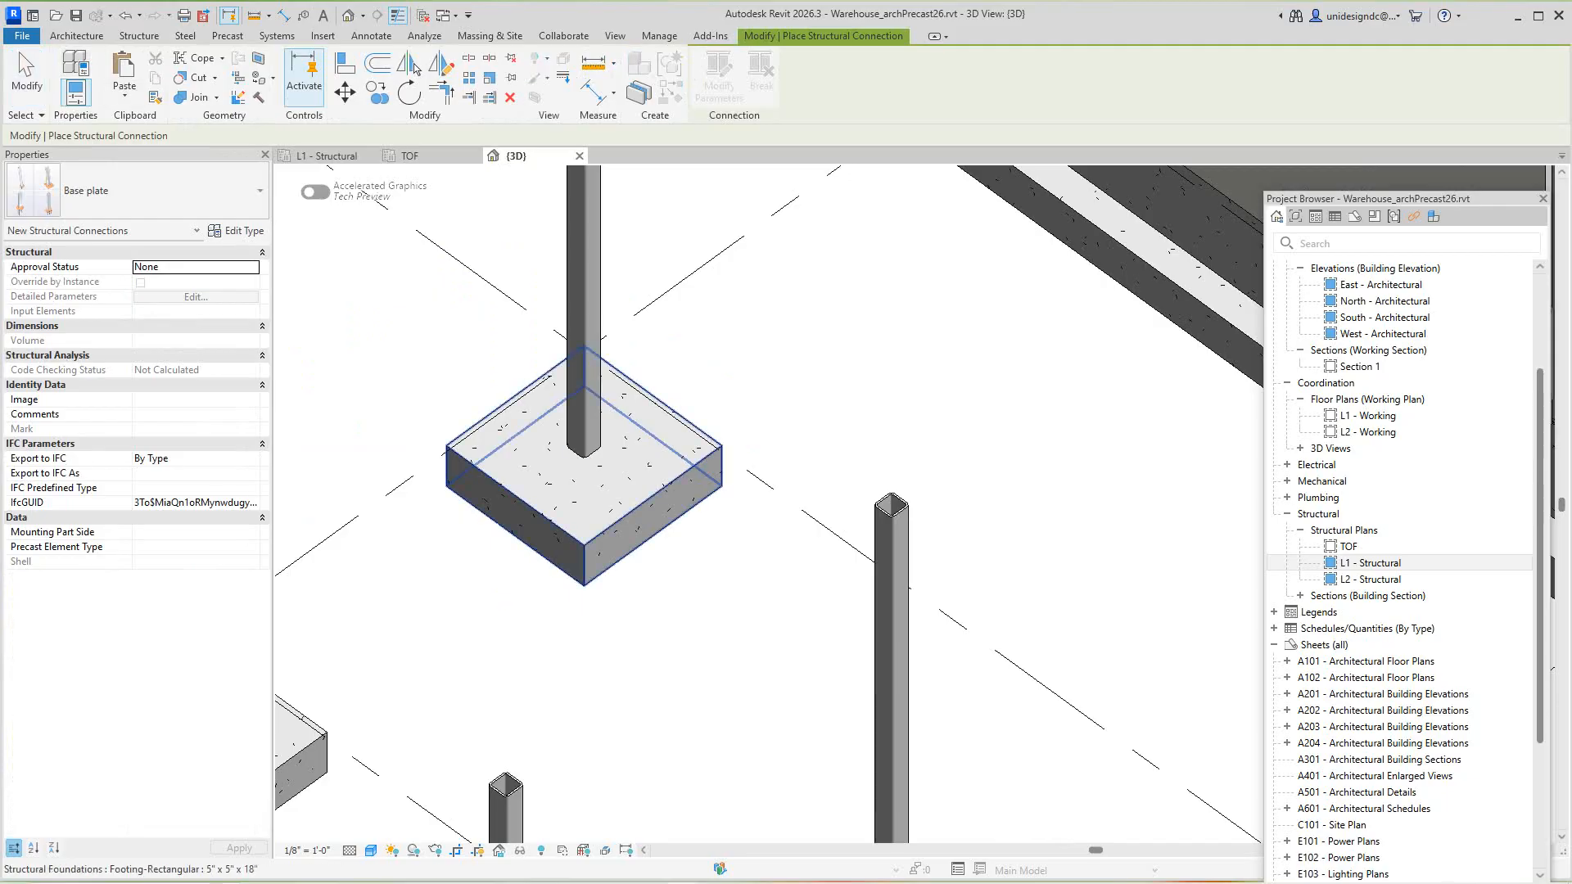
pyautogui.click(583, 409)
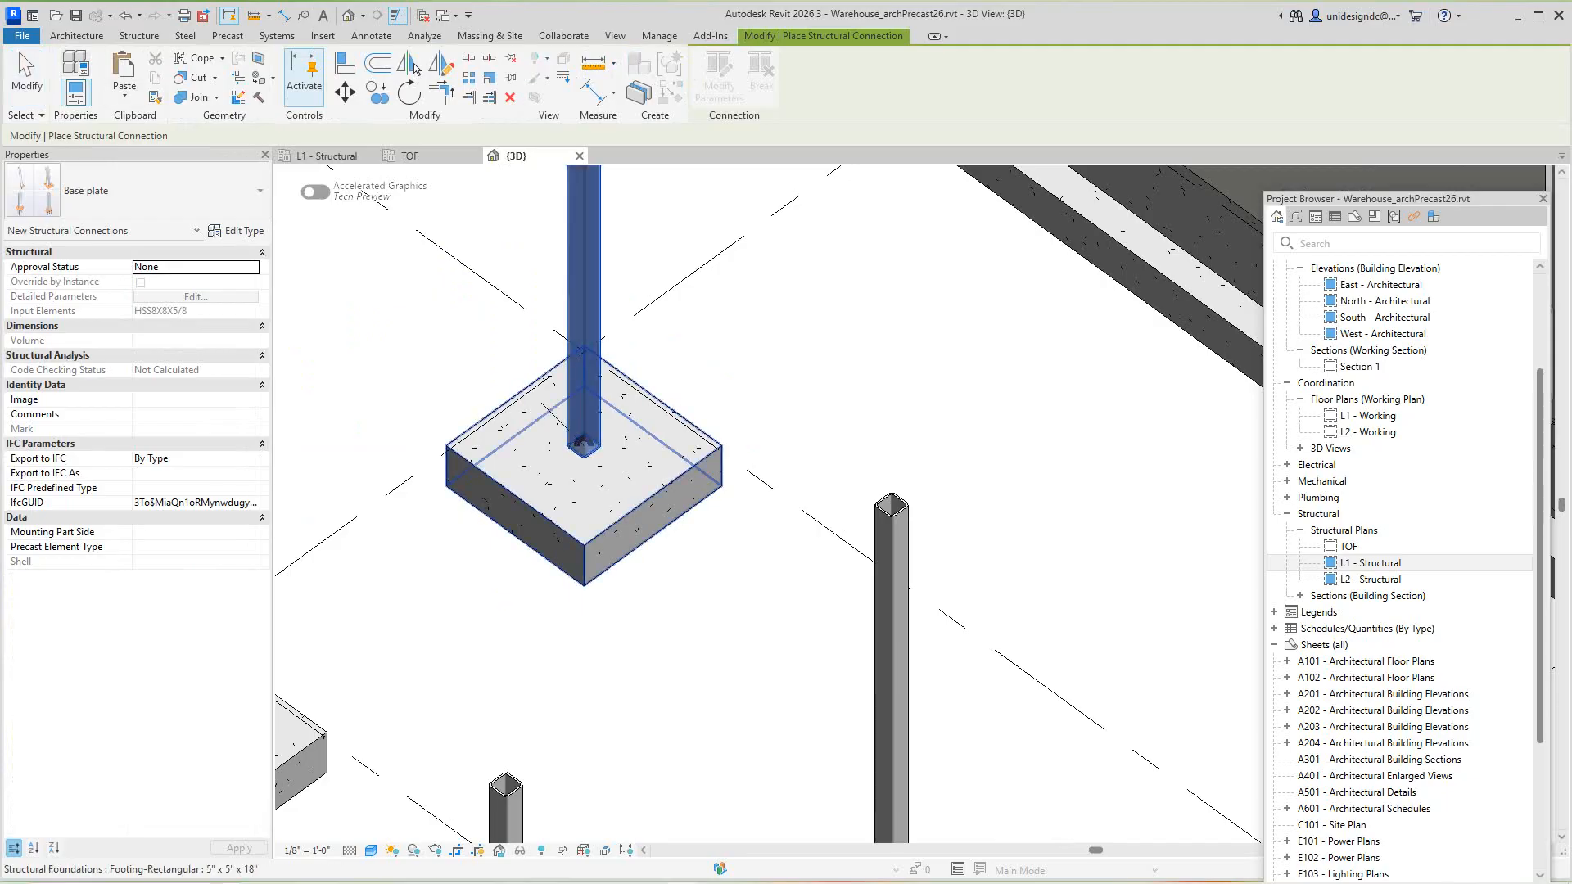
pyautogui.click(532, 491)
pyautogui.rightClick(607, 484)
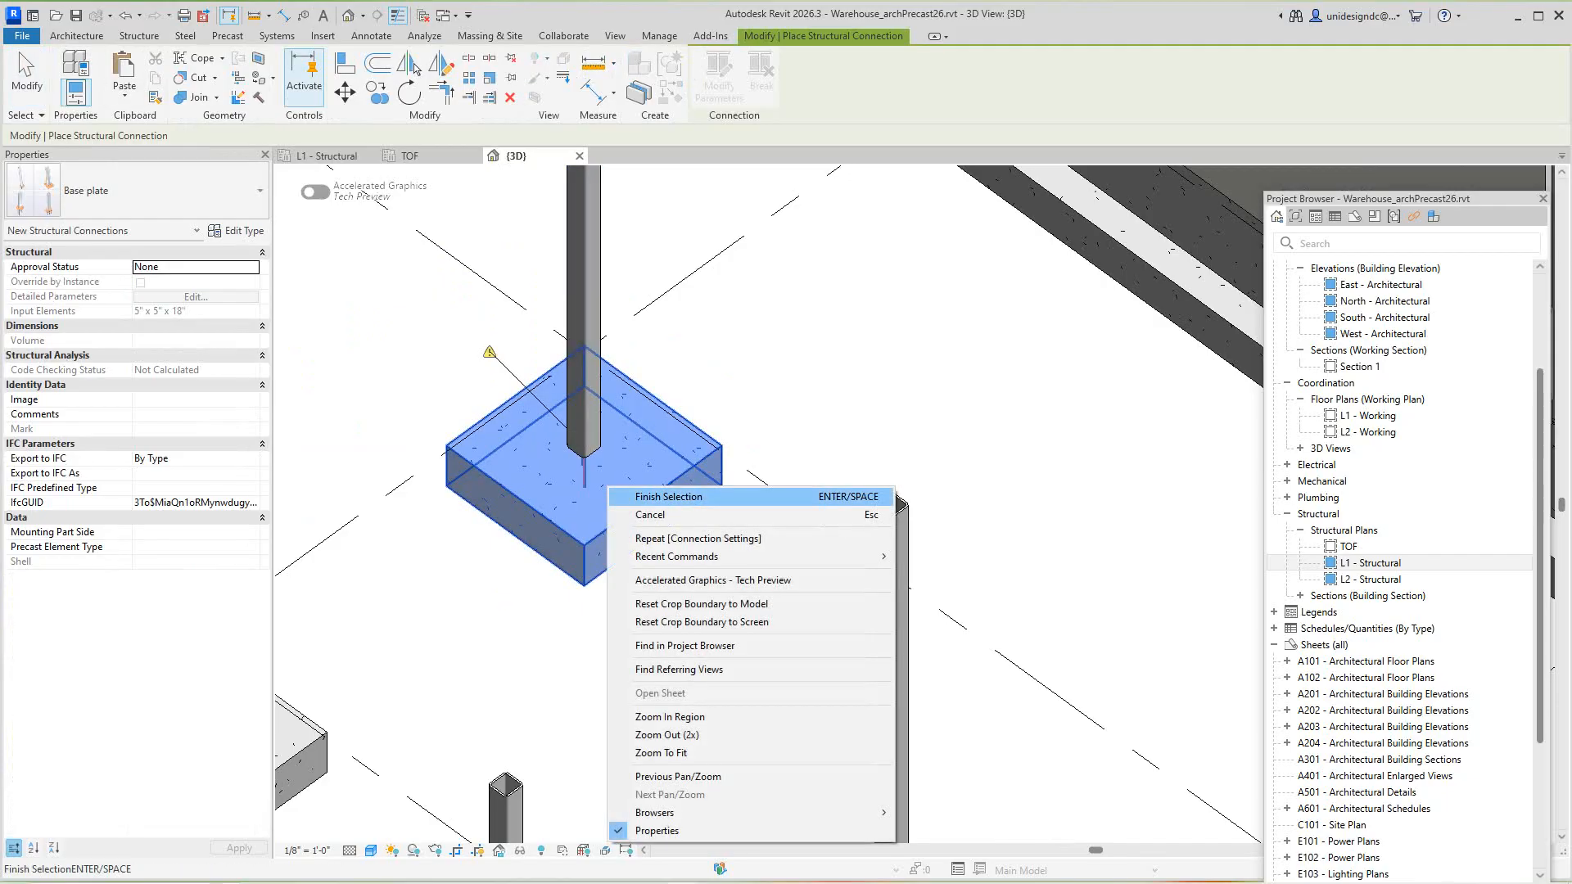
pyautogui.click(643, 495)
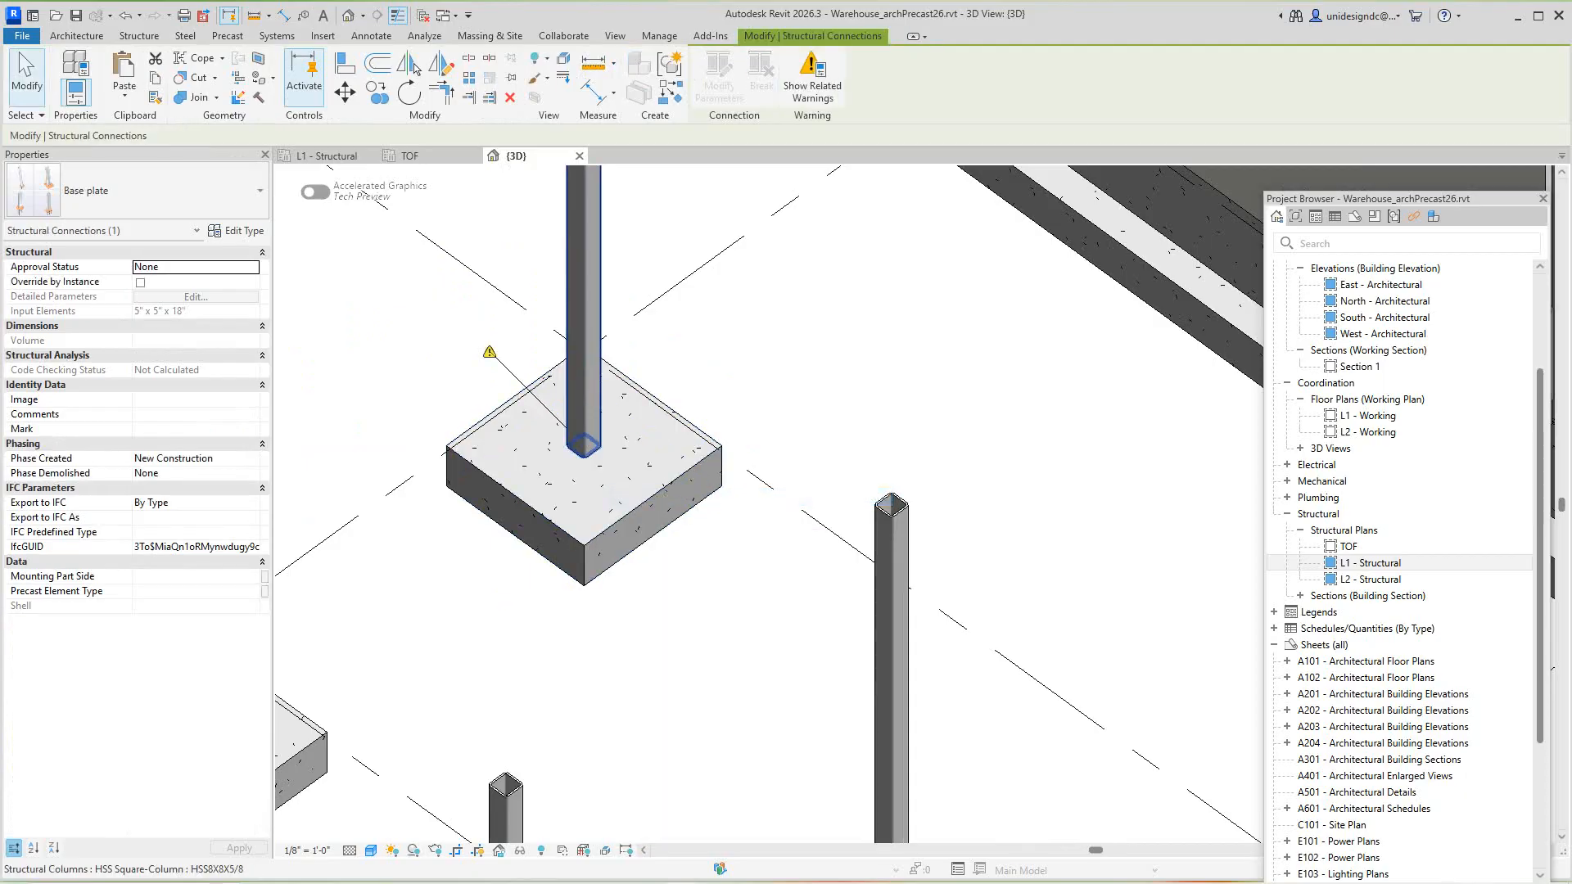
# Inspect the retried connection inside the column base in the Wireframe visual style, and return the view to Shaded
pyautogui.click(578, 429)
pyautogui.scroll(2, 582, 438)
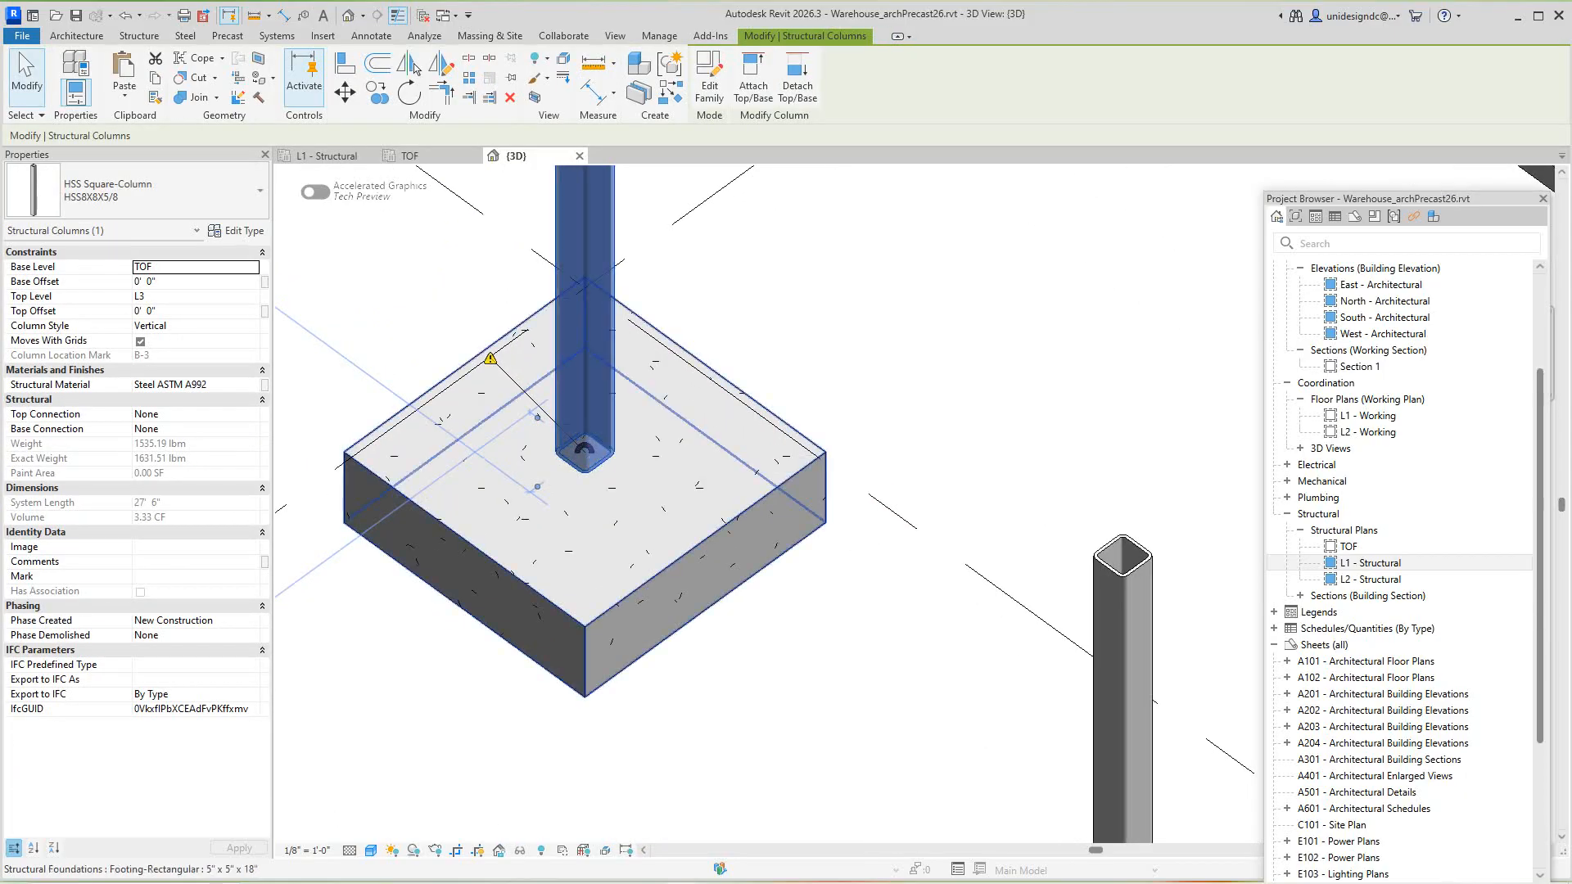
pyautogui.click(370, 851)
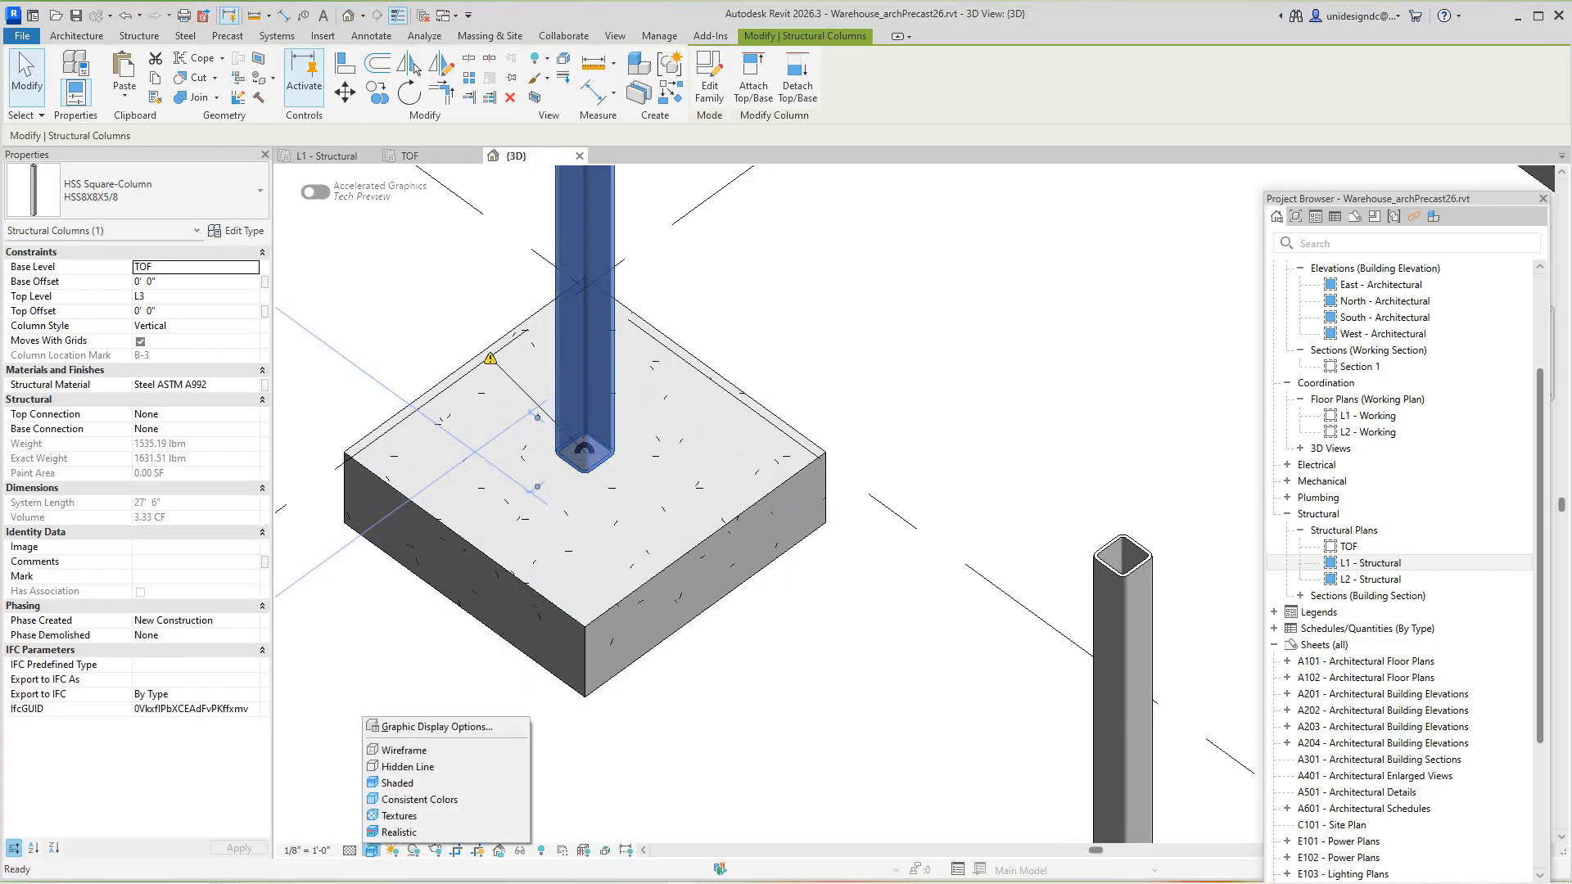
pyautogui.click(409, 750)
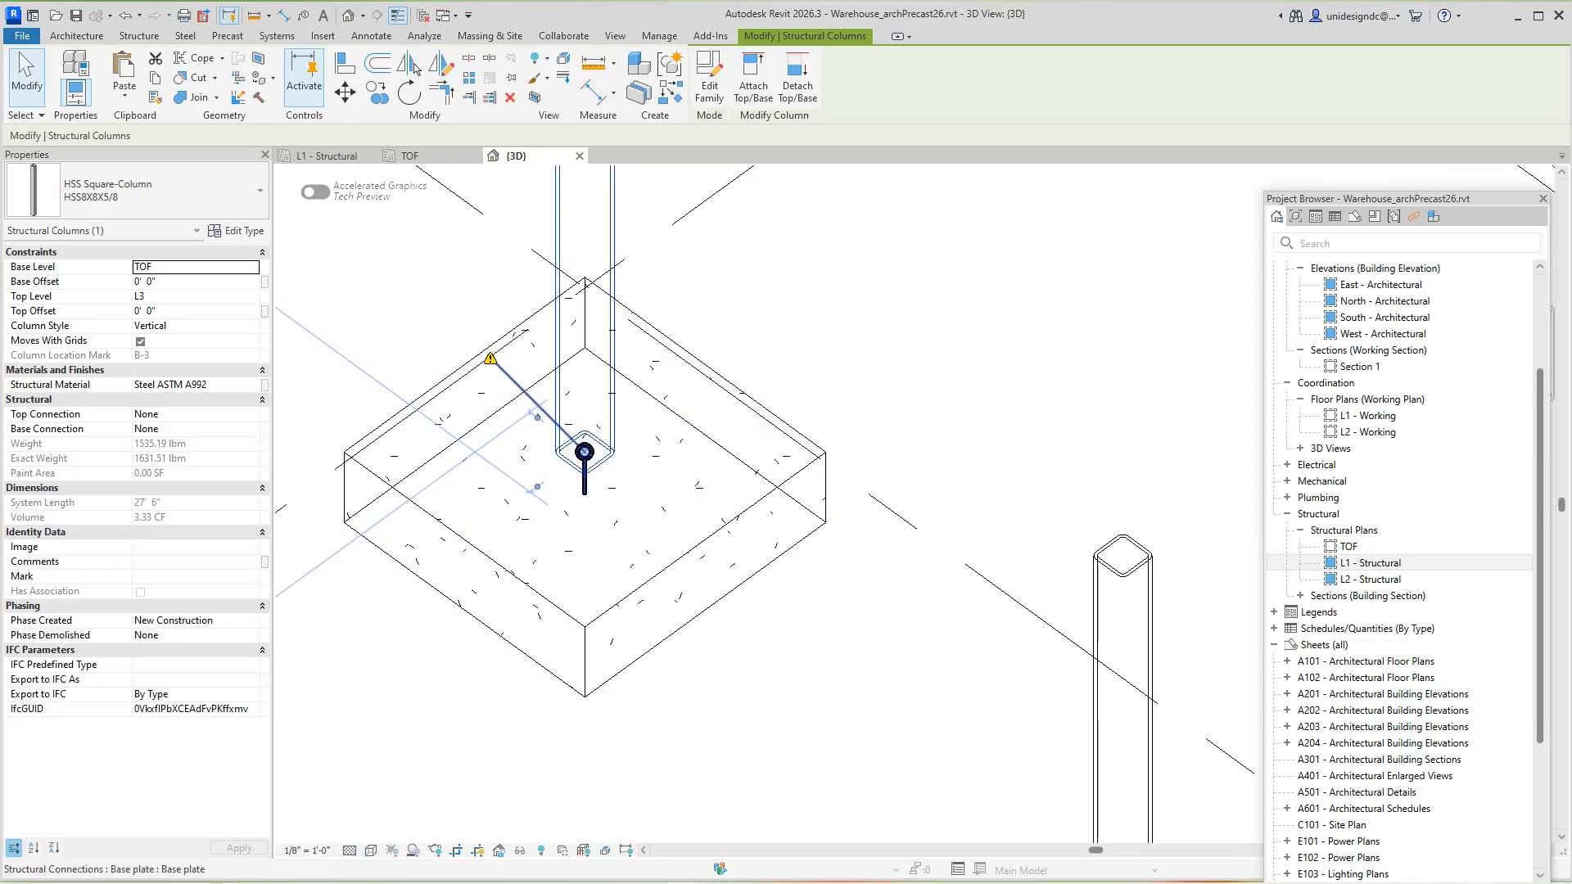
pyautogui.click(584, 452)
pyautogui.rightClick(583, 452)
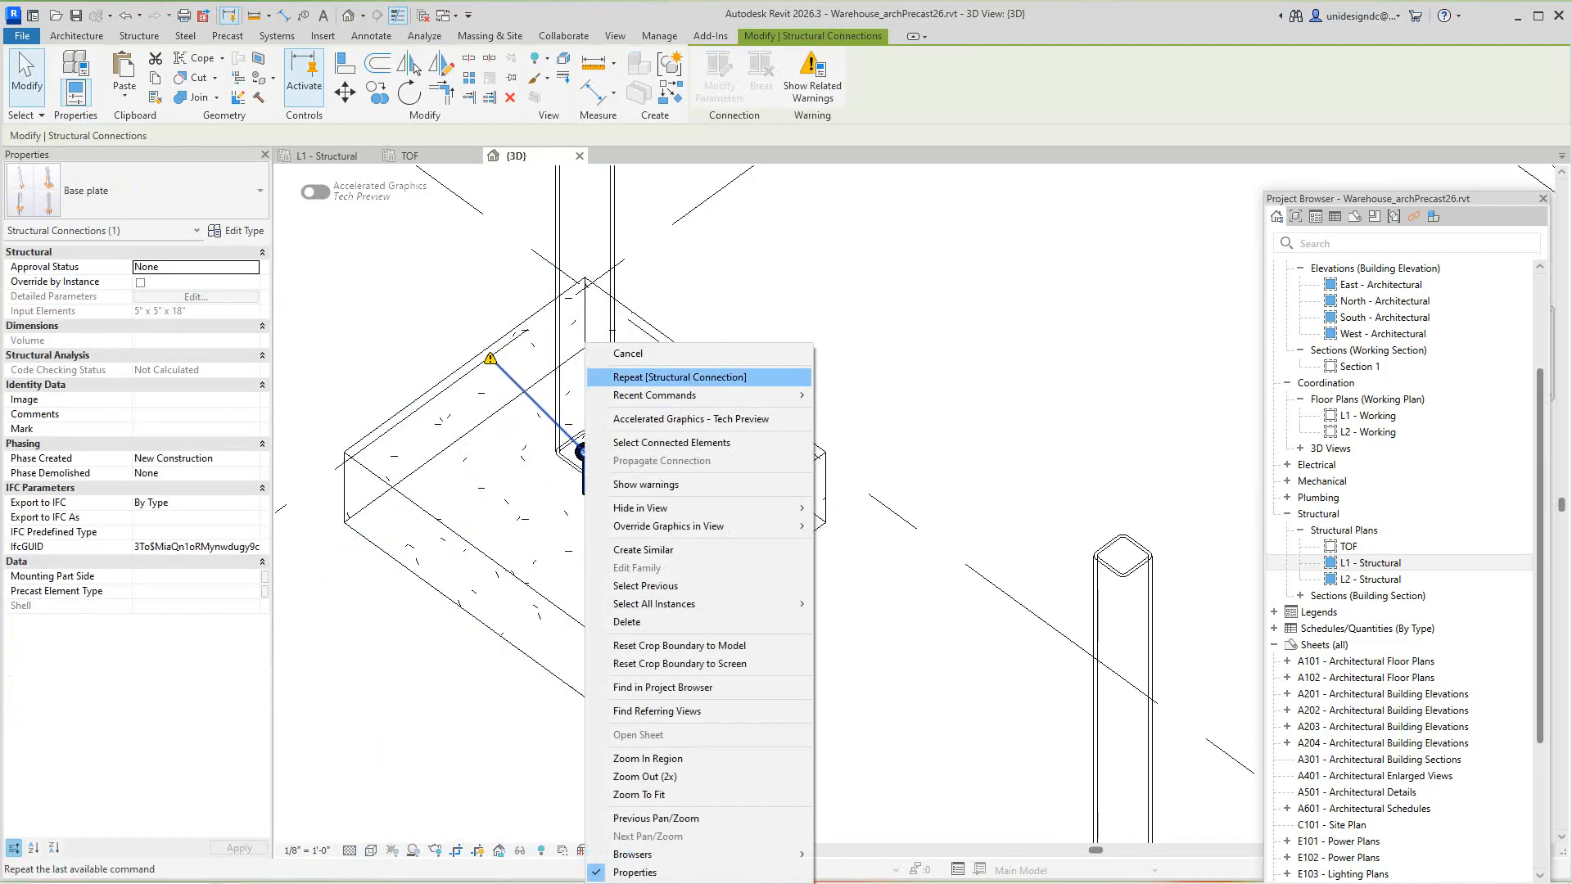
pyautogui.click(628, 353)
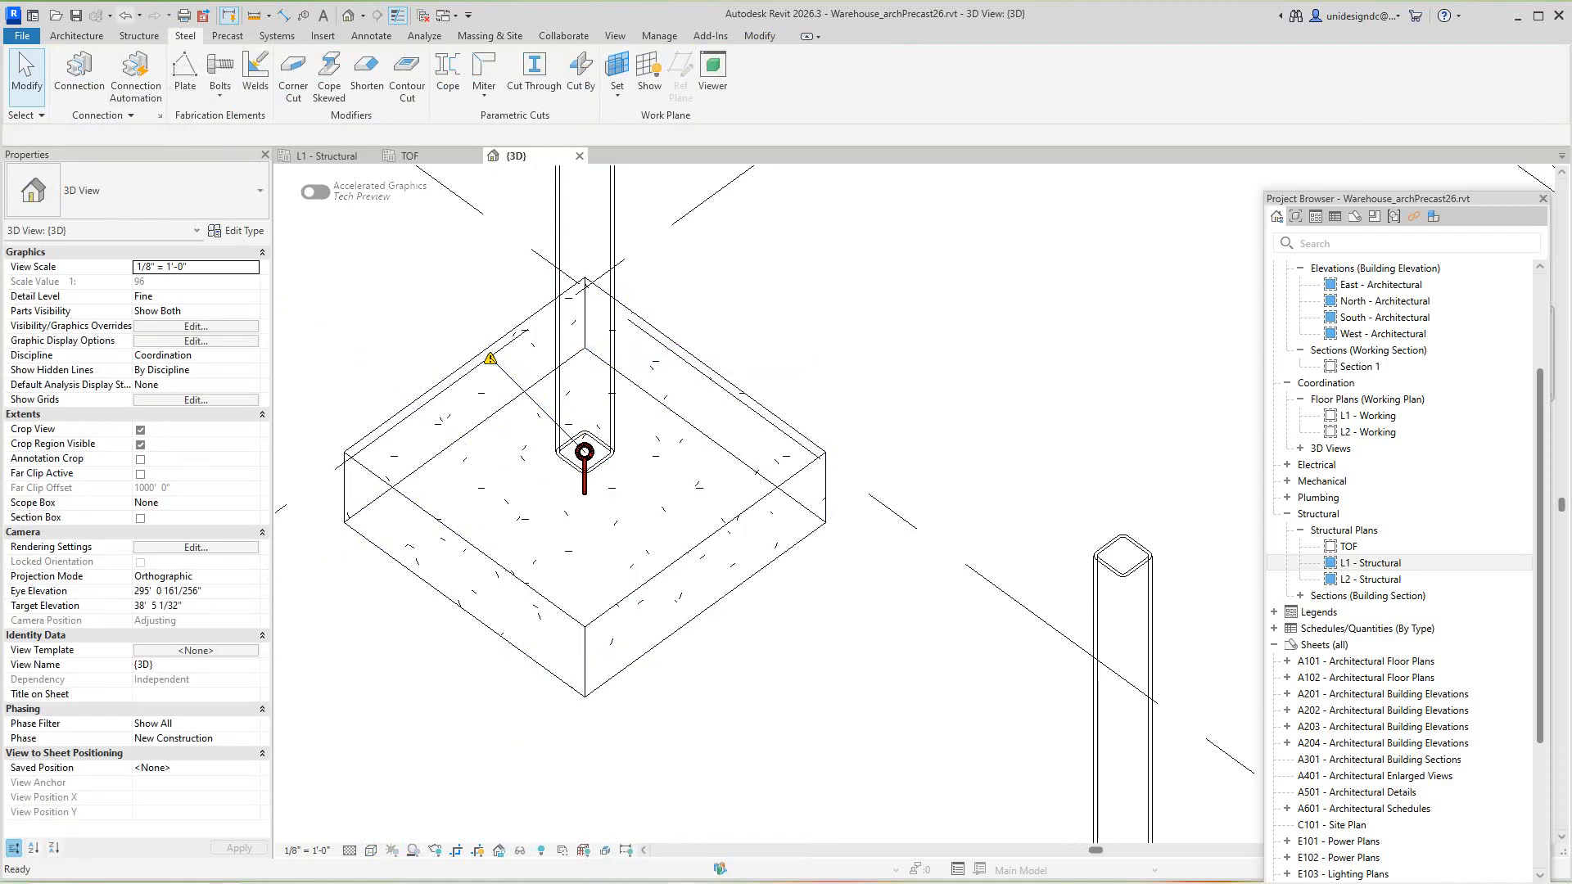
pyautogui.press('s')
pyautogui.press('d')
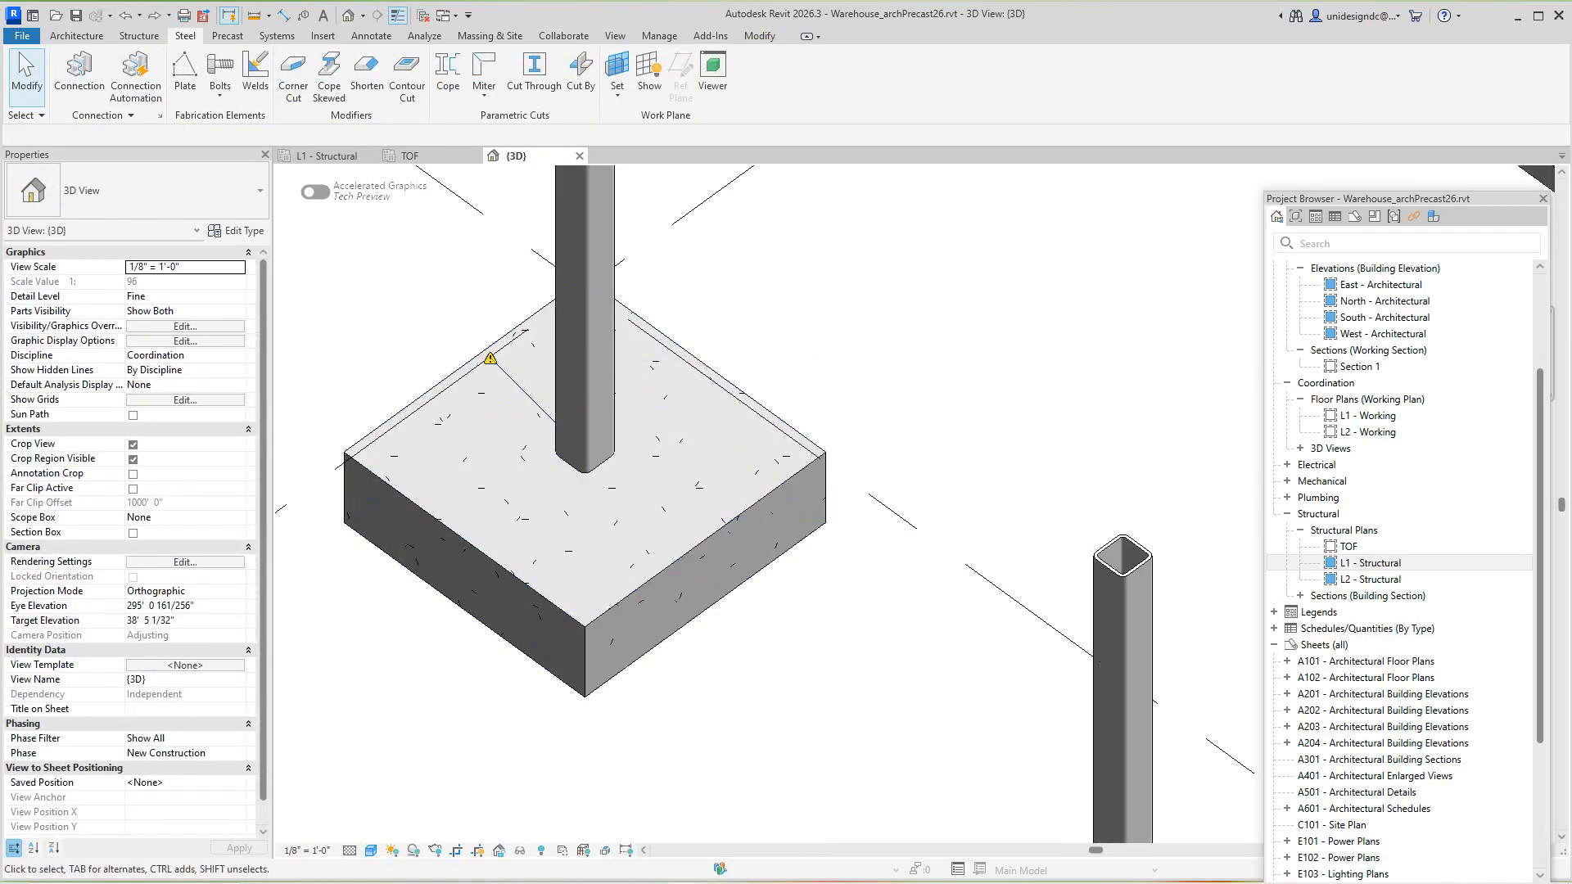
# Examine the column base once more using the Wireframe visual style
pyautogui.click(371, 850)
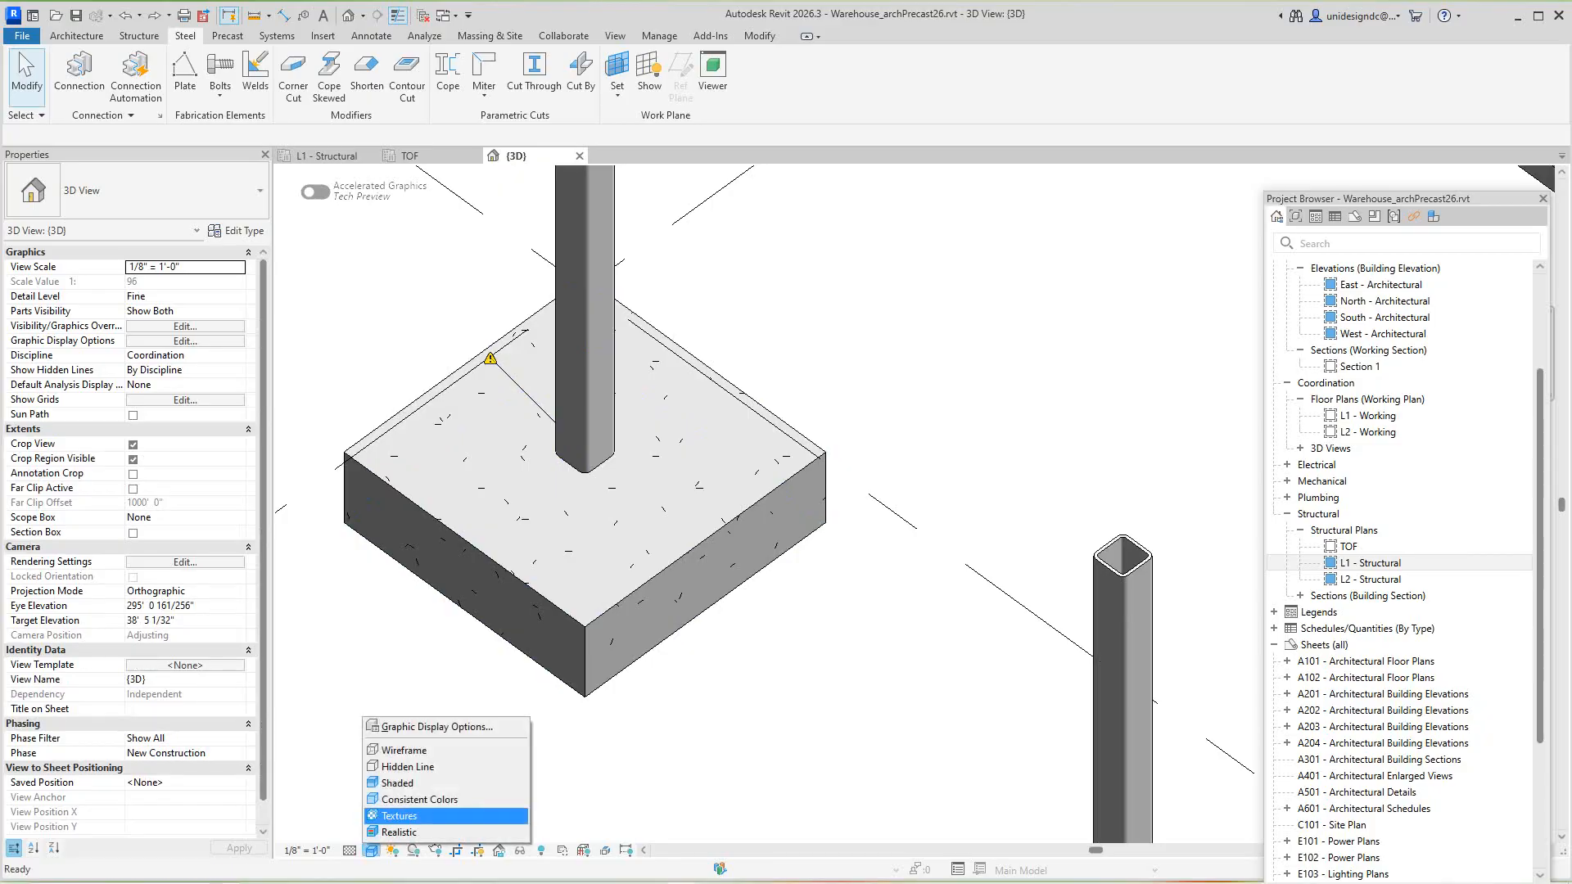
pyautogui.click(405, 750)
pyautogui.scroll(1, 440, 388)
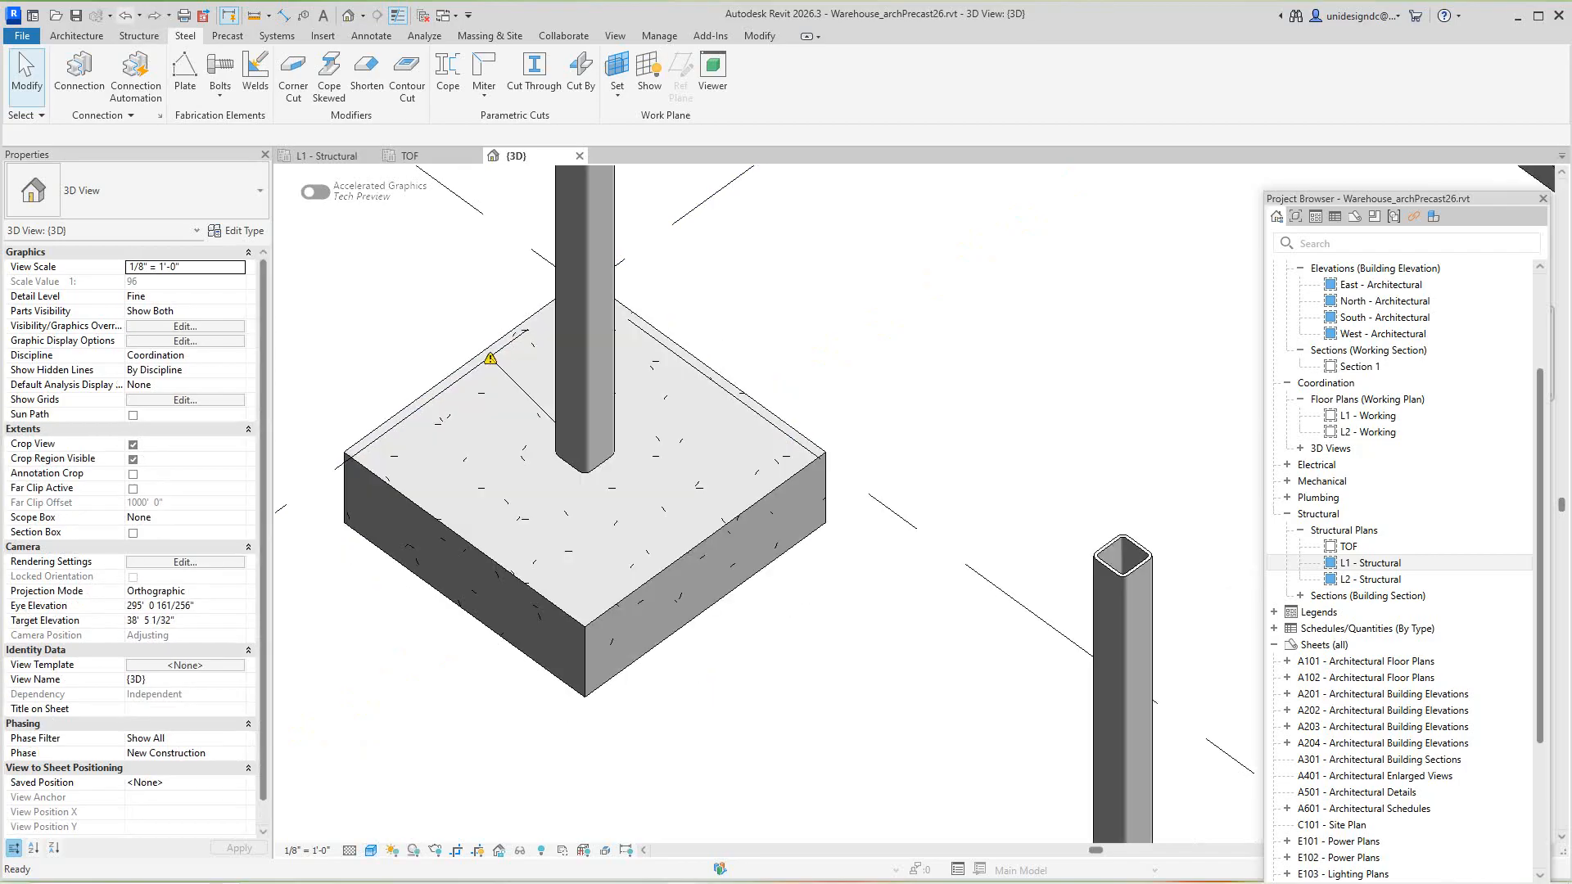
# Locate another structural column and footing that still lack a base plate in the 3D view
pyautogui.scroll(-3, 582, 440)
pyautogui.moveTo(584, 442); pyautogui.dragTo(520, 378, button='middle')
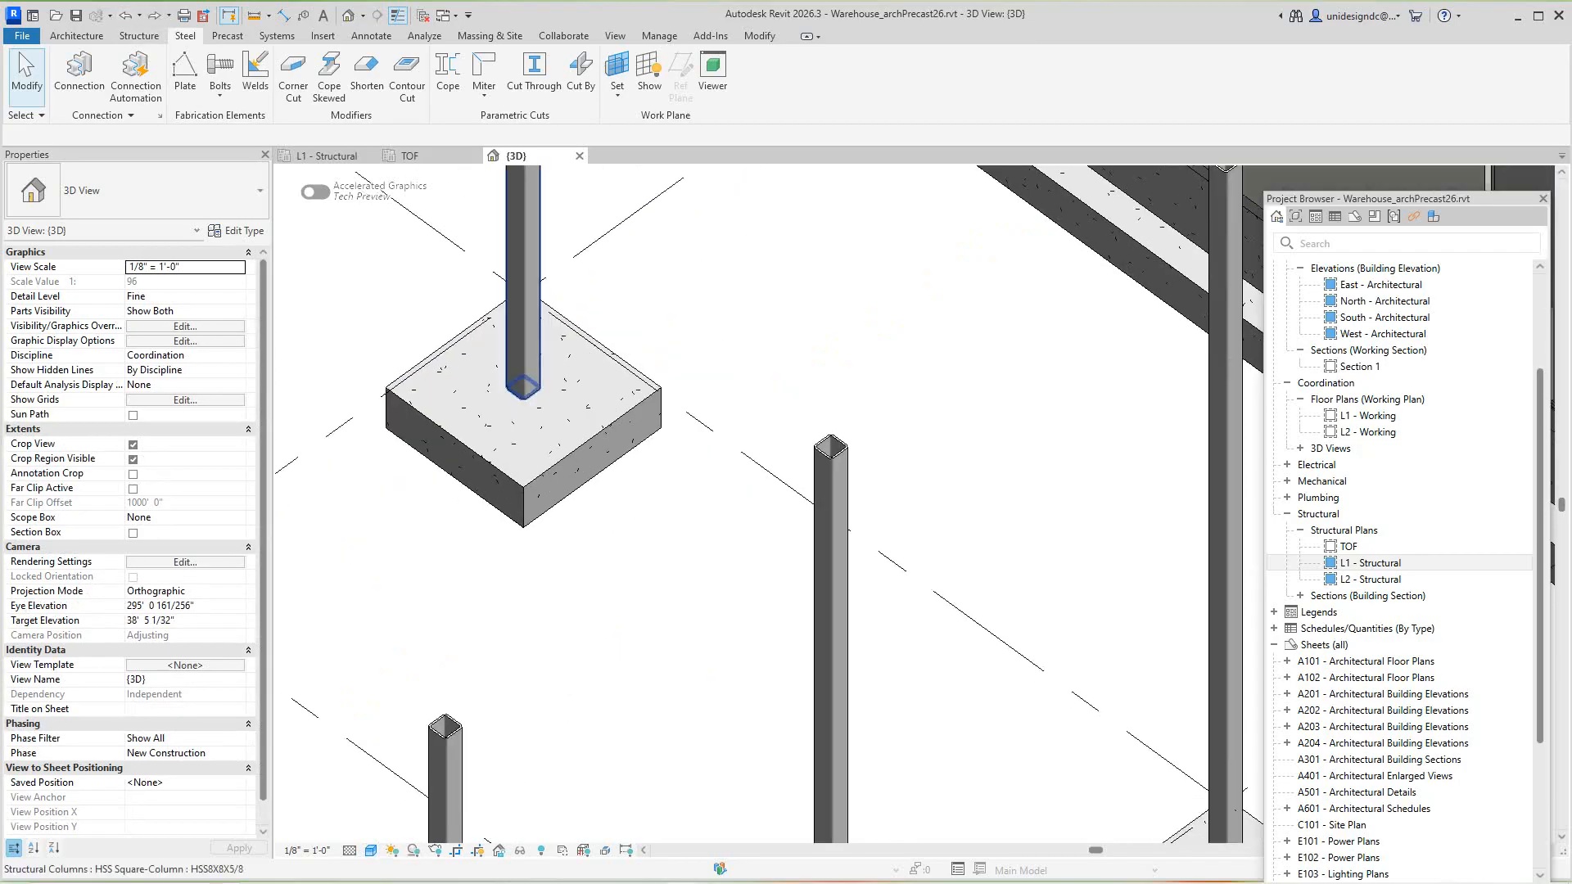
pyautogui.scroll(-4, 520, 378)
pyautogui.moveTo(698, 475); pyautogui.dragTo(698, 475, button='middle')
pyautogui.moveTo(697, 613); pyautogui.dragTo(881, 722, button='middle')
pyautogui.scroll(5, 720, 521)
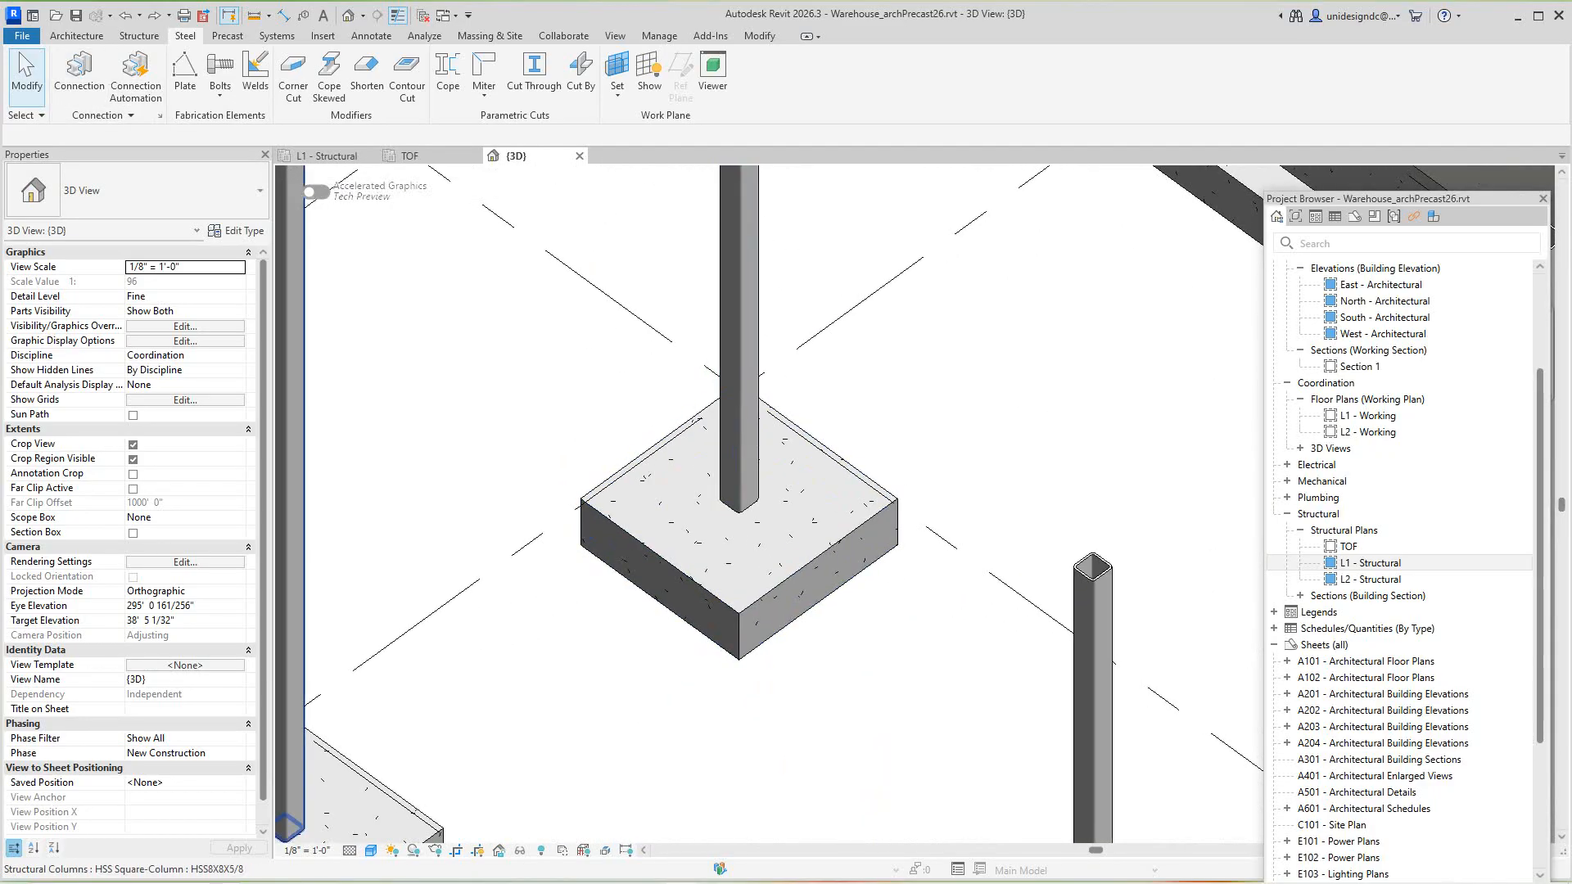
# Set the 3D view's visual style to Wireframe
pyautogui.click(370, 849)
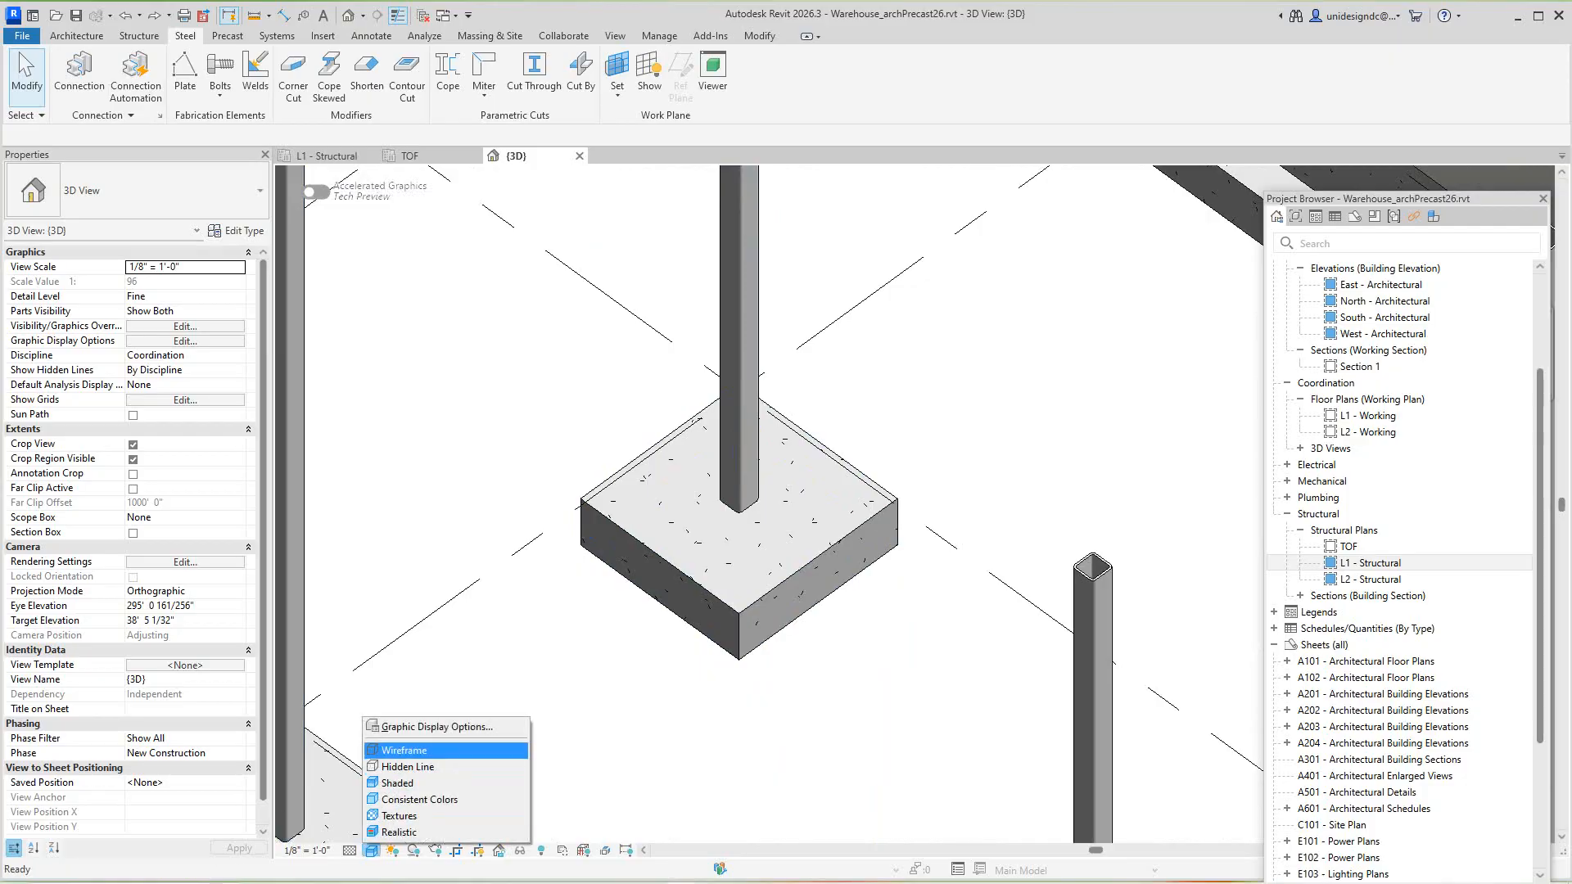
pyautogui.click(405, 750)
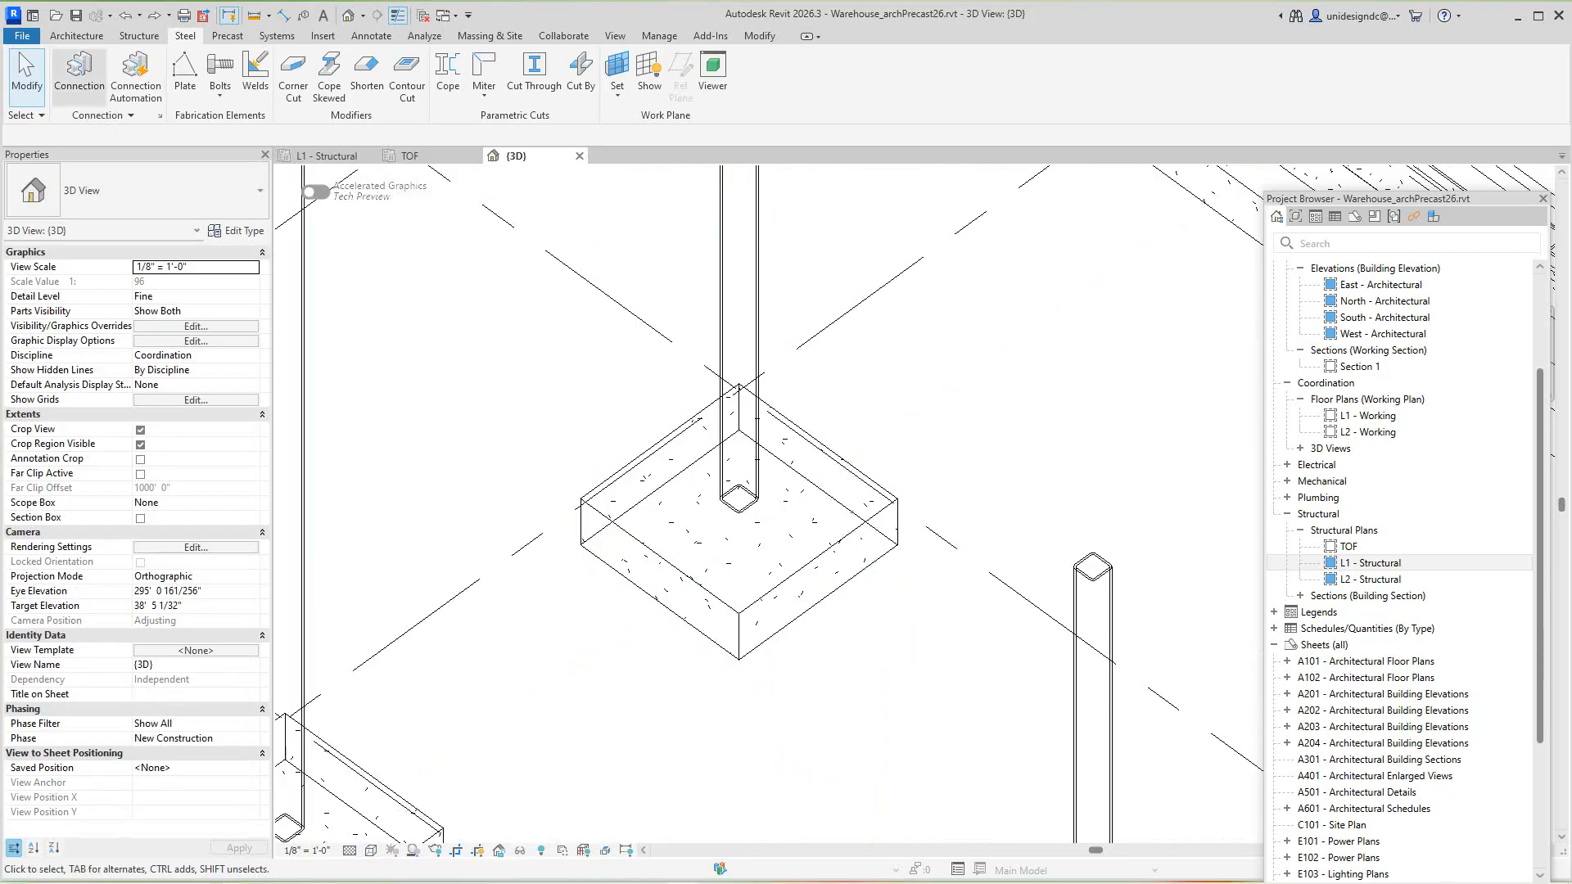
# Try to place a Base plate structural connection using the HSS8X8X5/8 column and its 5" x 5" x 18" footing as input elements
pyautogui.click(79, 73)
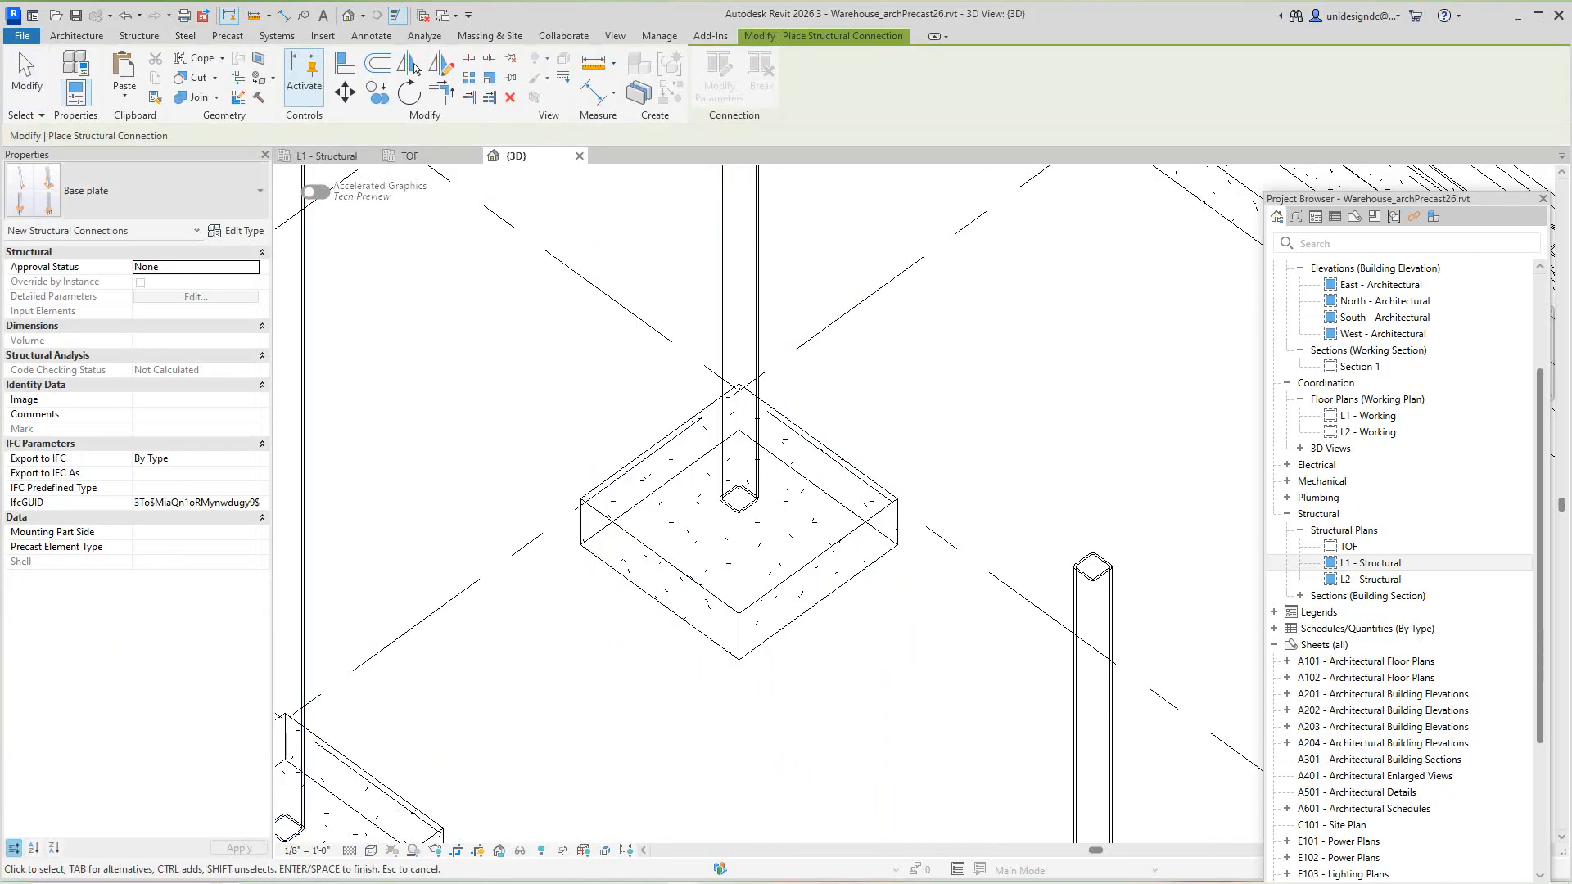
pyautogui.click(260, 190)
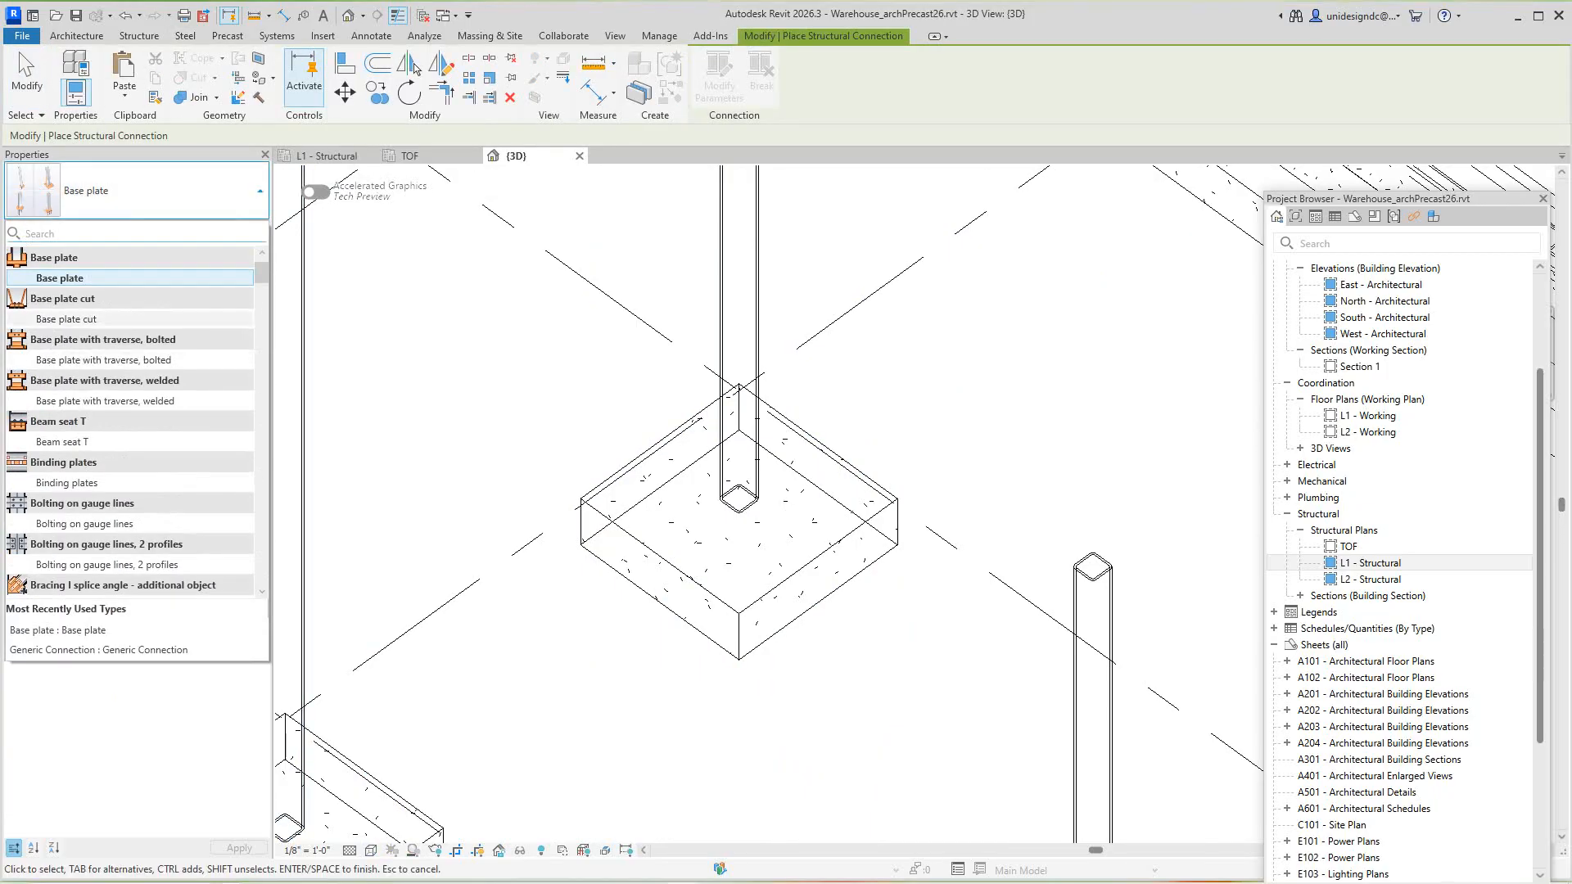
pyautogui.click(59, 278)
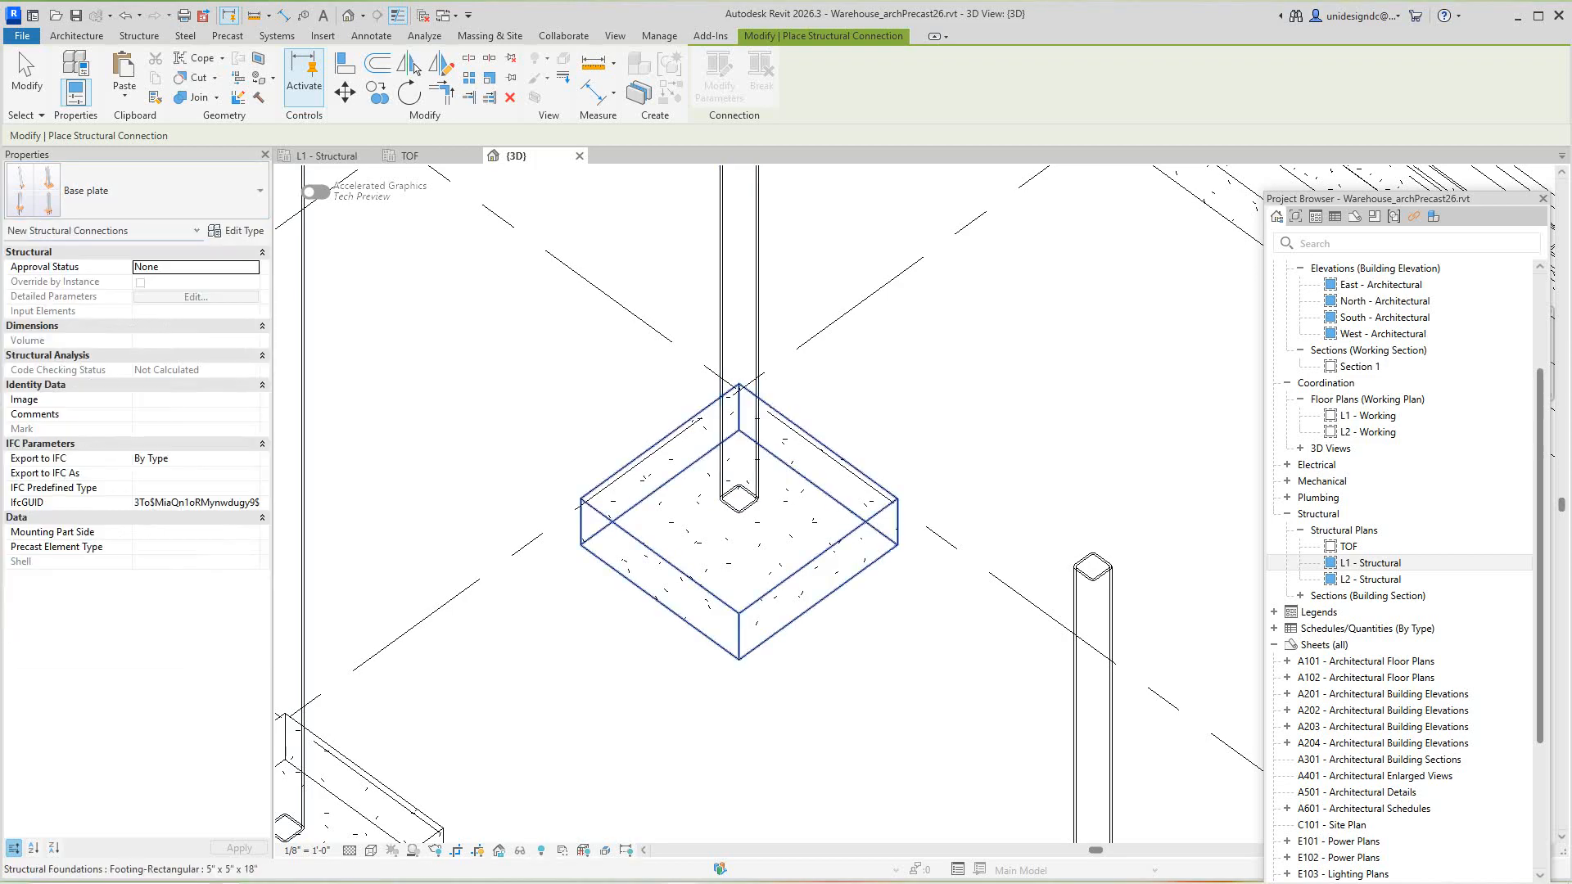
pyautogui.click(728, 467)
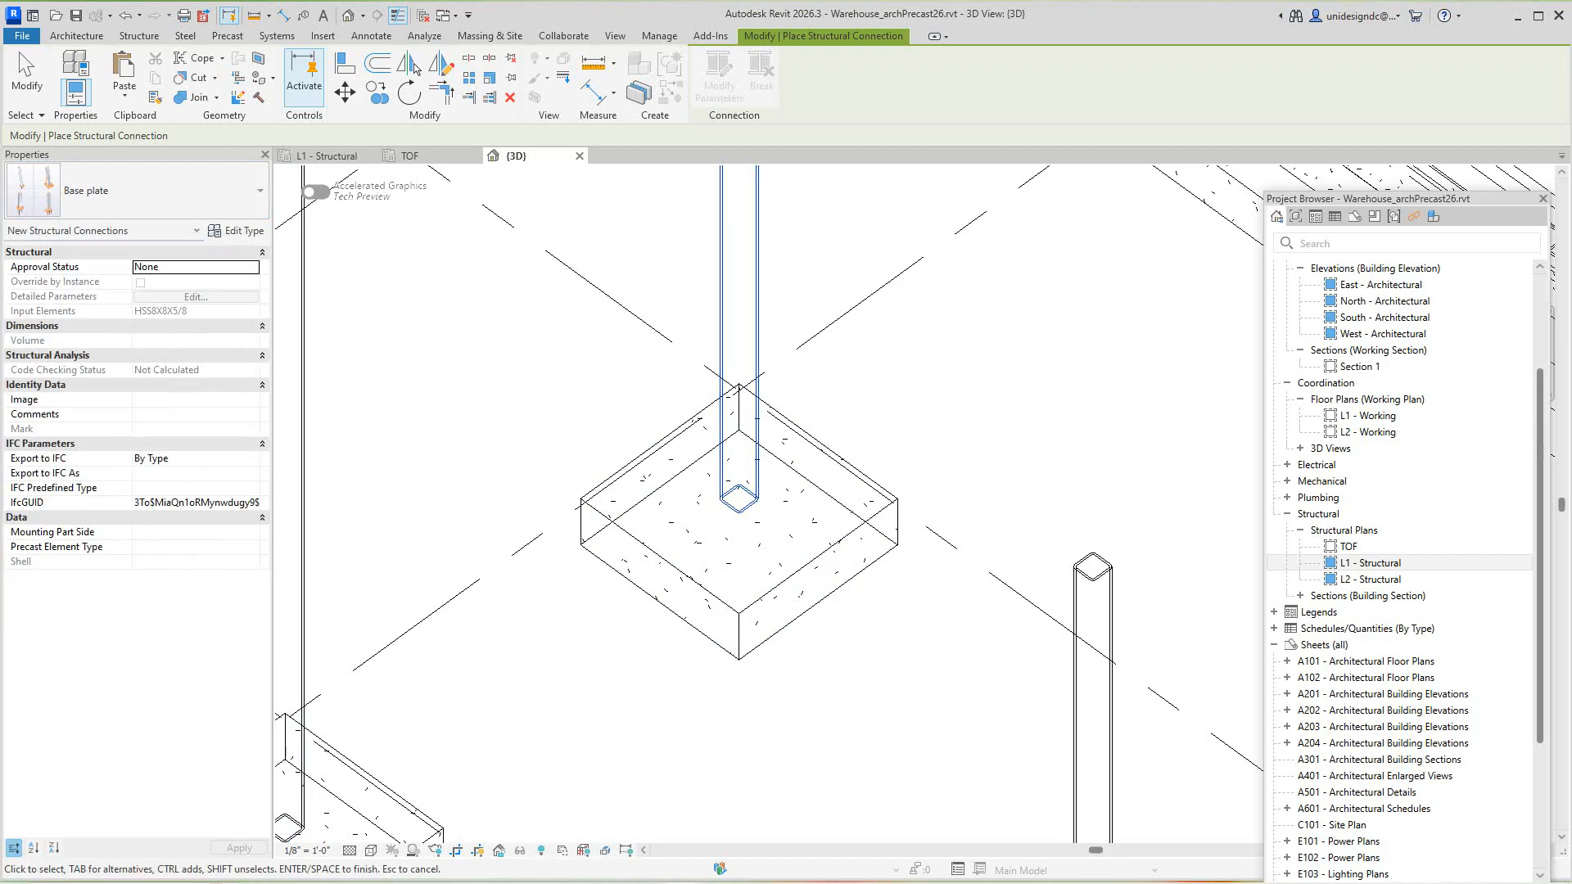
pyautogui.click(659, 602)
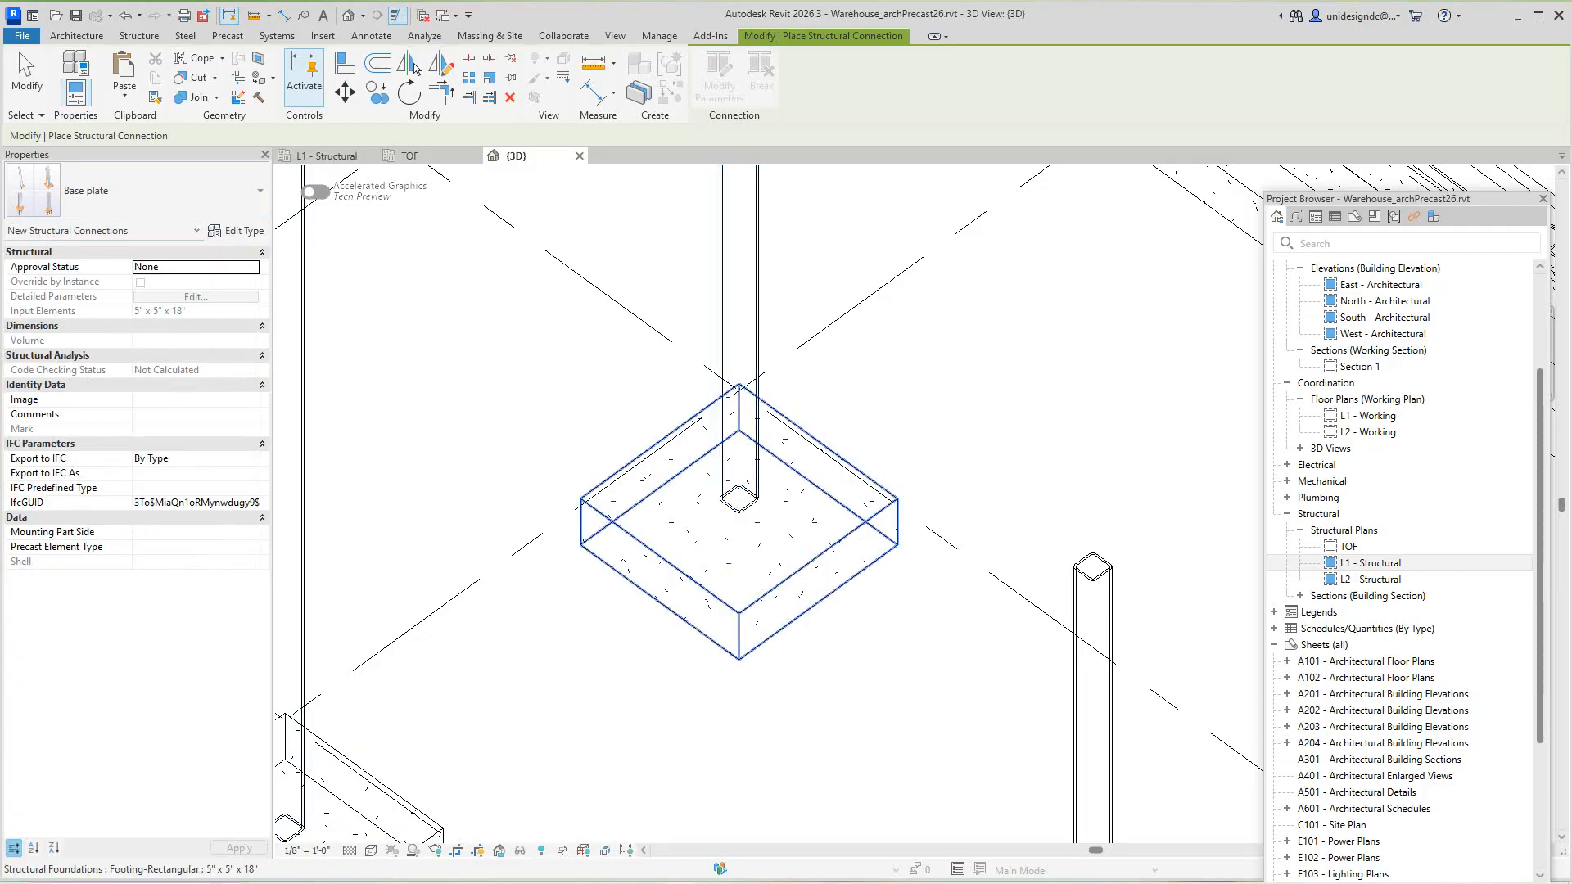
pyautogui.rightClick(643, 506)
pyautogui.click(702, 515)
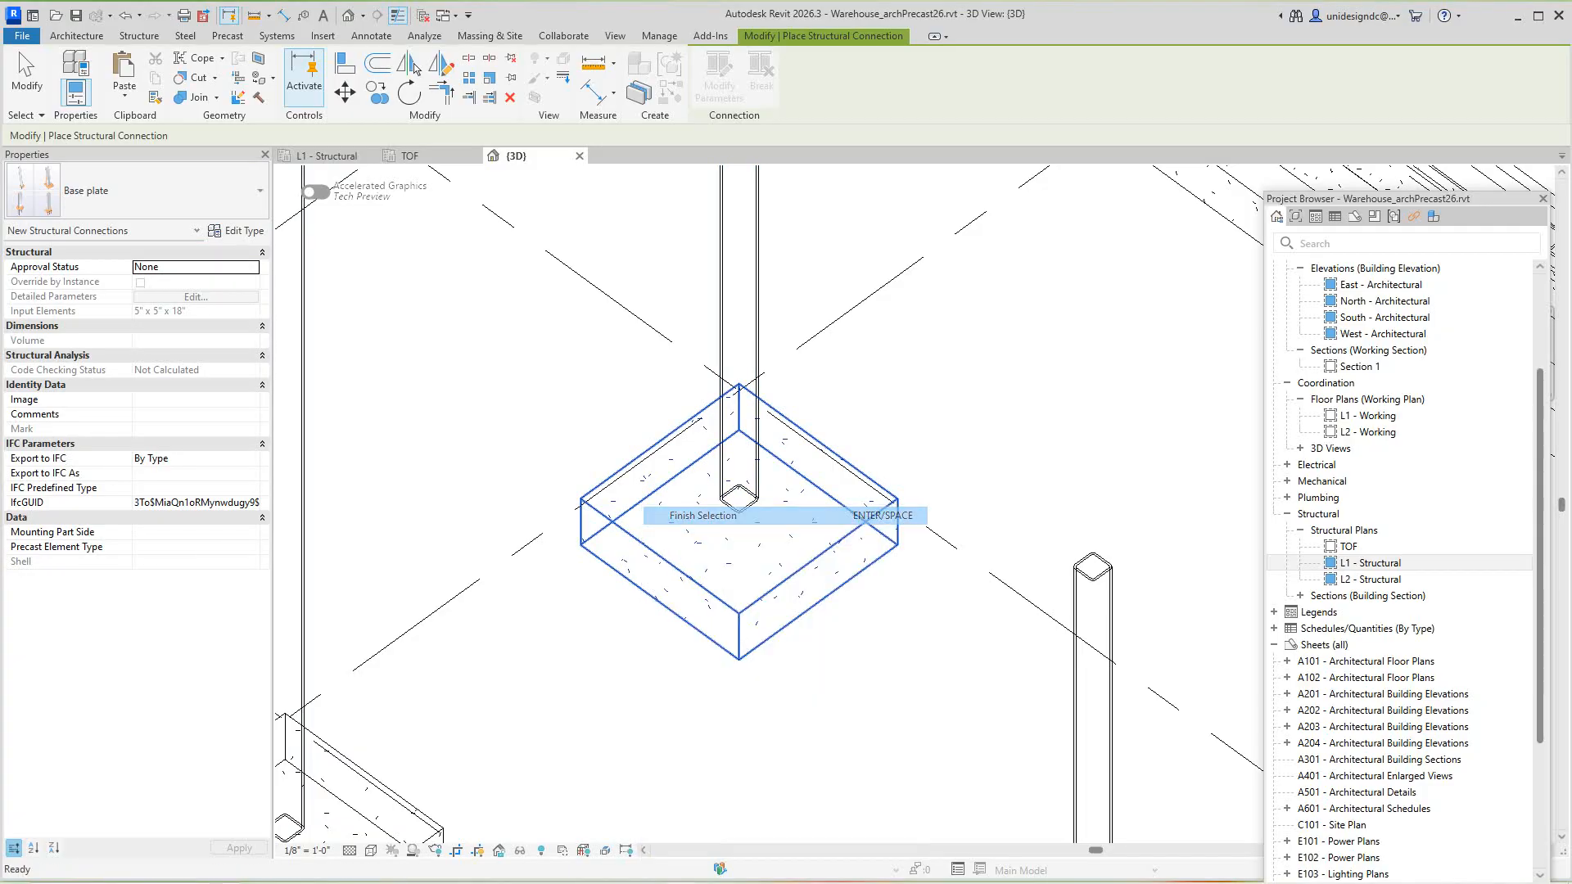
# Select the new connection at the column base and try repeating the Structural Connection command on the same footing
pyautogui.rightClick(742, 344)
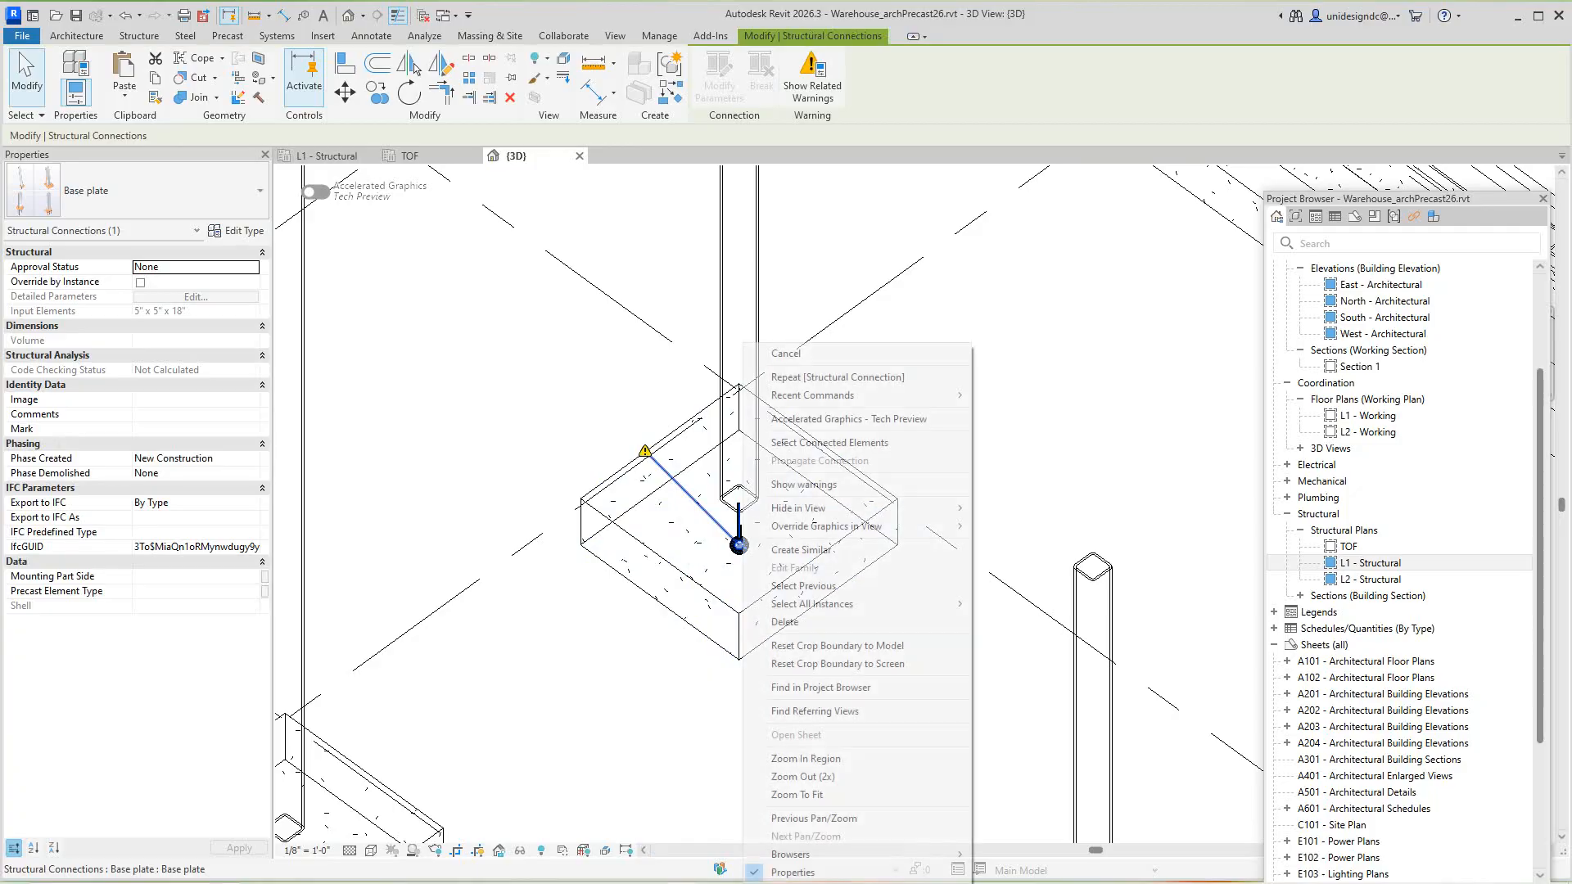
pyautogui.moveTo(819, 509)
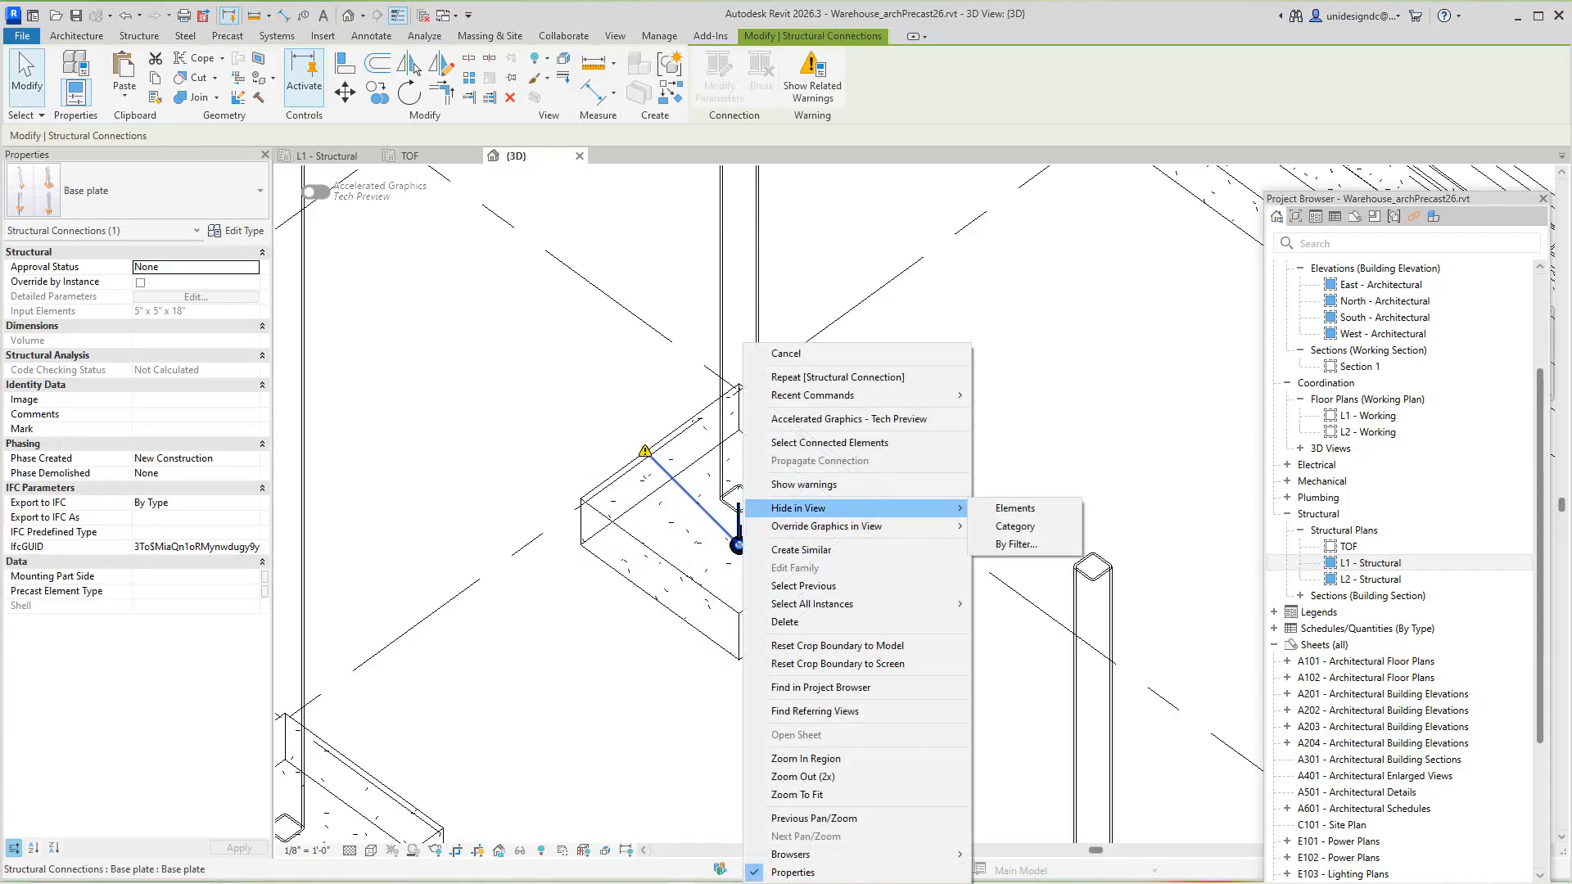
pyautogui.click(785, 353)
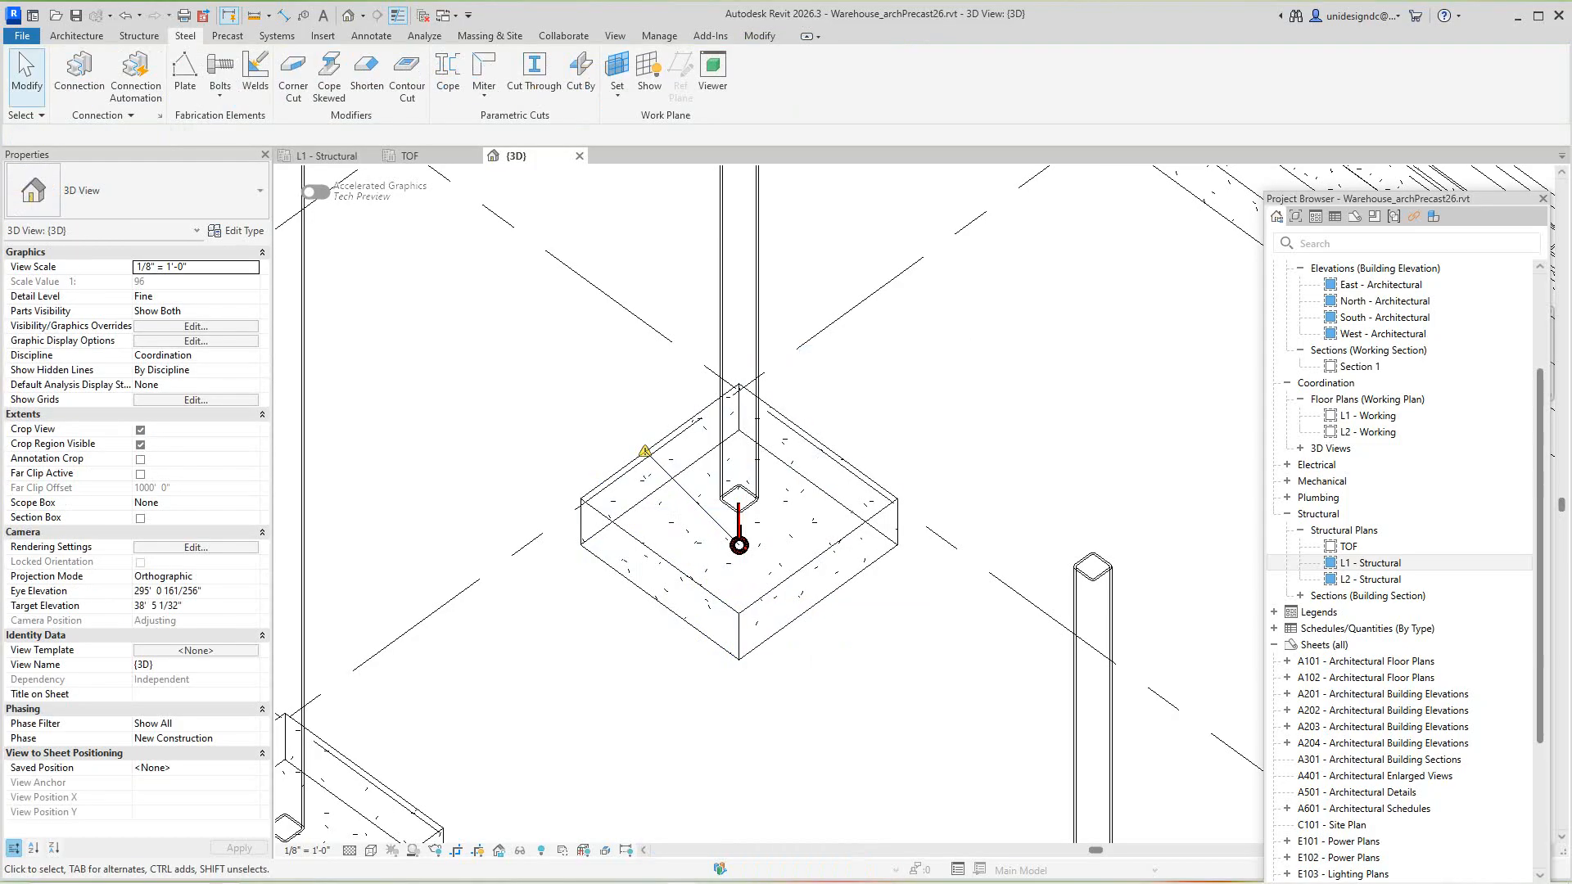
pyautogui.click(738, 545)
pyautogui.rightClick(738, 545)
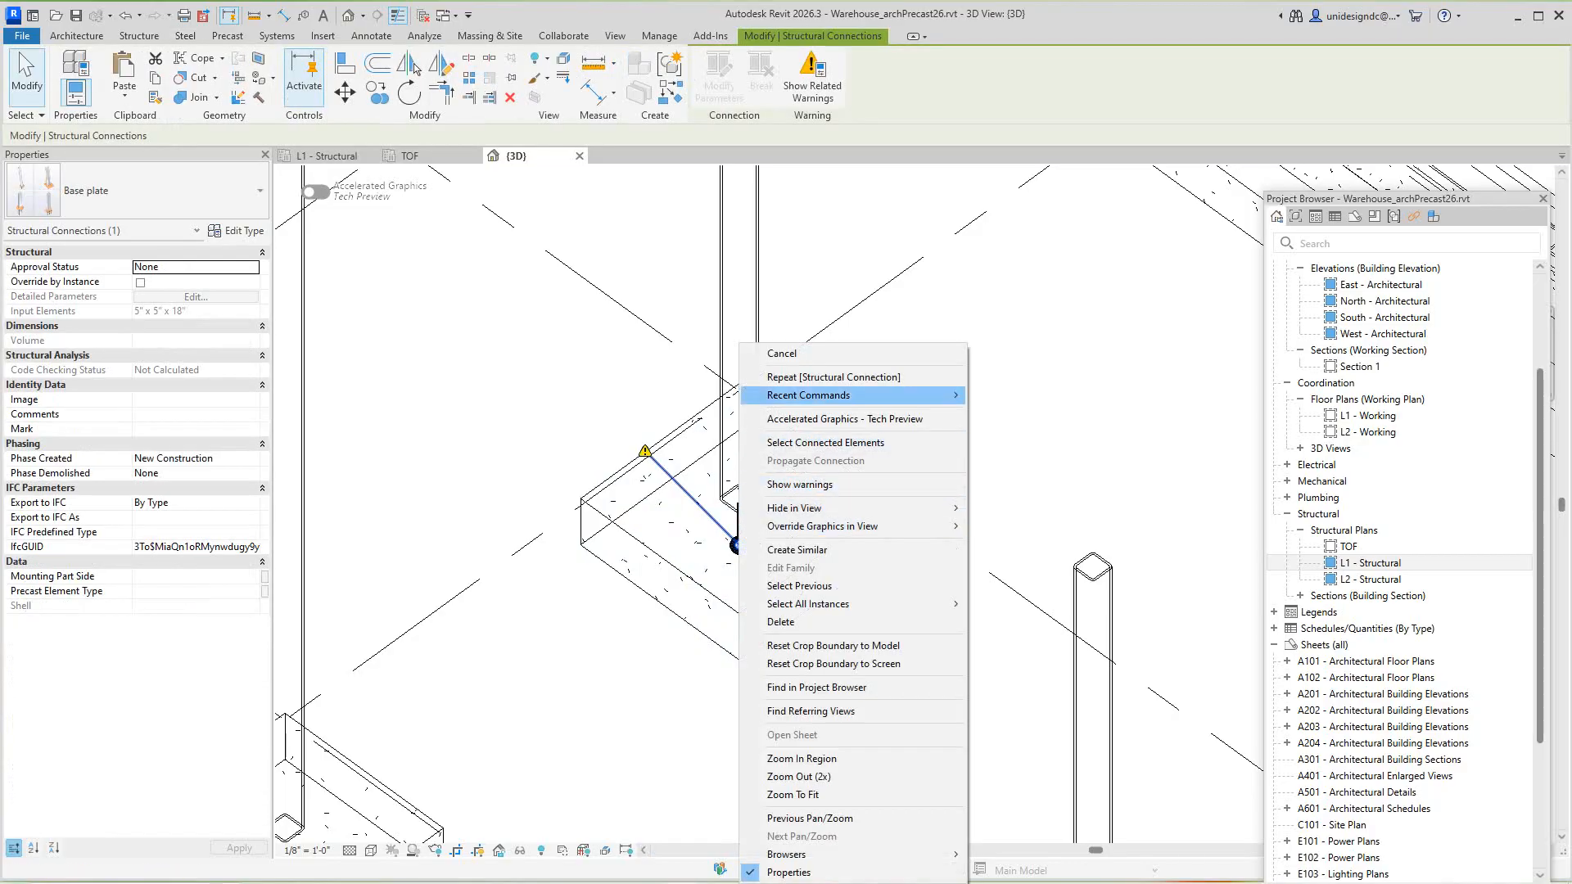
pyautogui.click(834, 377)
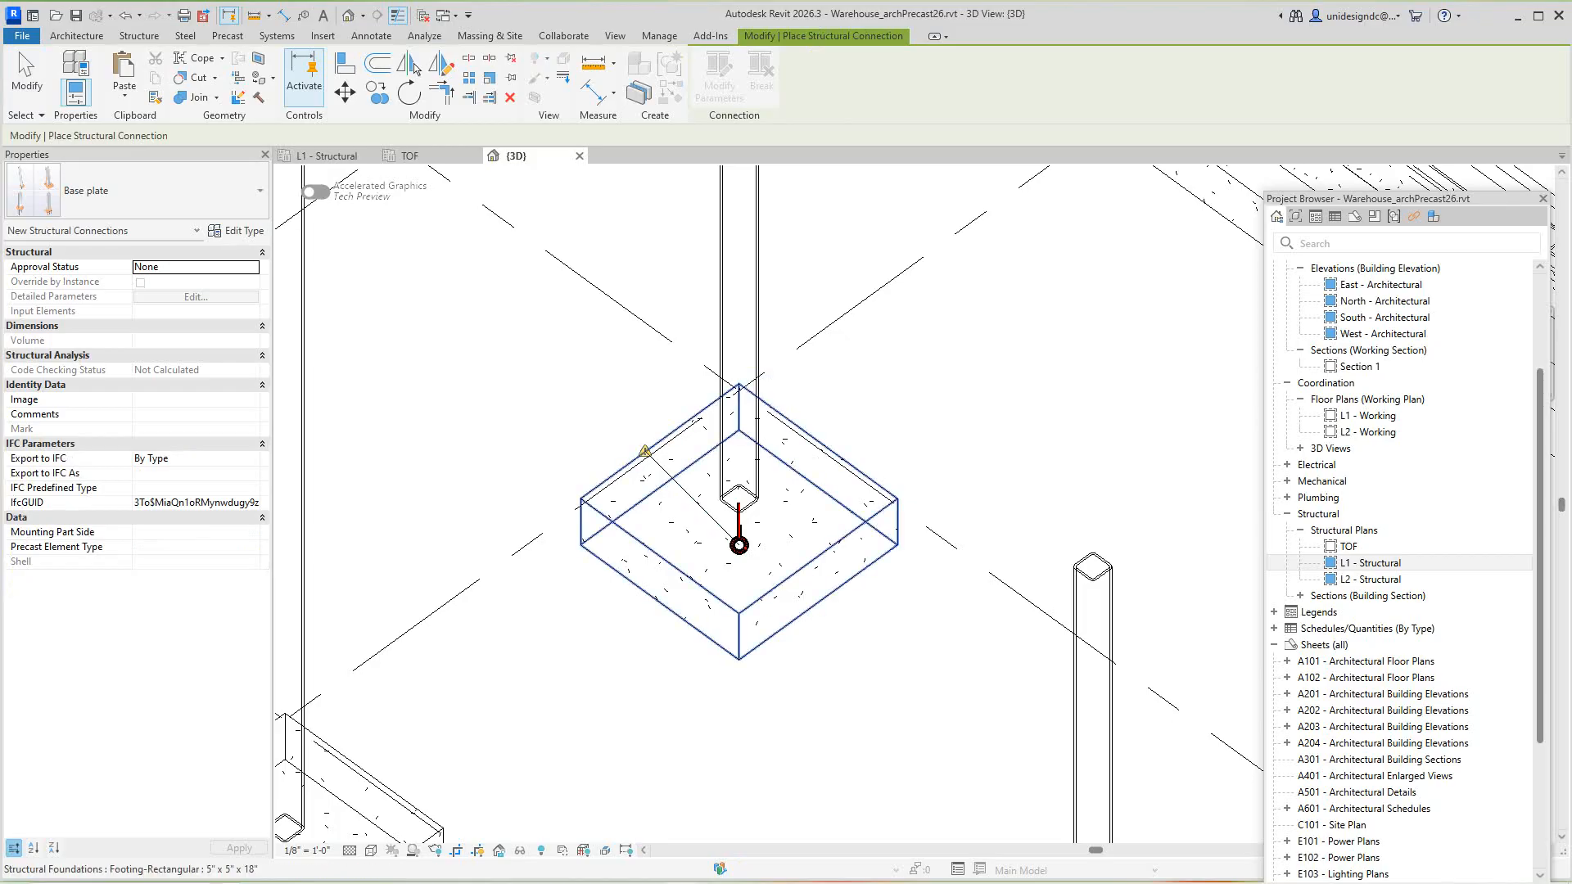
pyautogui.click(819, 441)
pyautogui.press('Return')
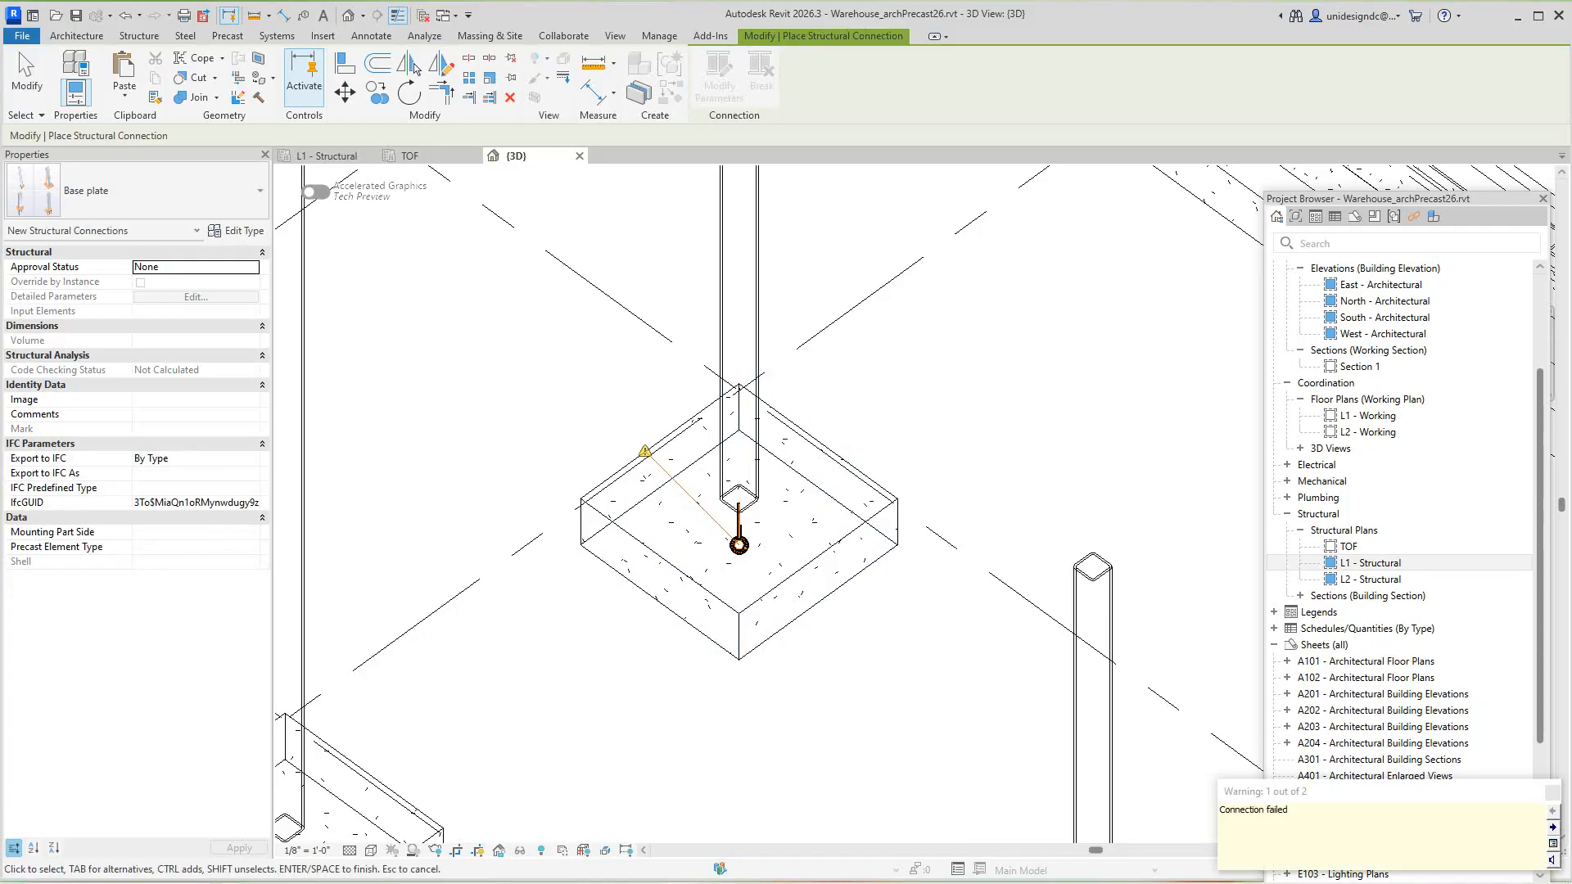
# Undo the Base plate connection placed on this footing
pyautogui.scroll(-2, 956, 622)
pyautogui.scroll(-4, 690, 599)
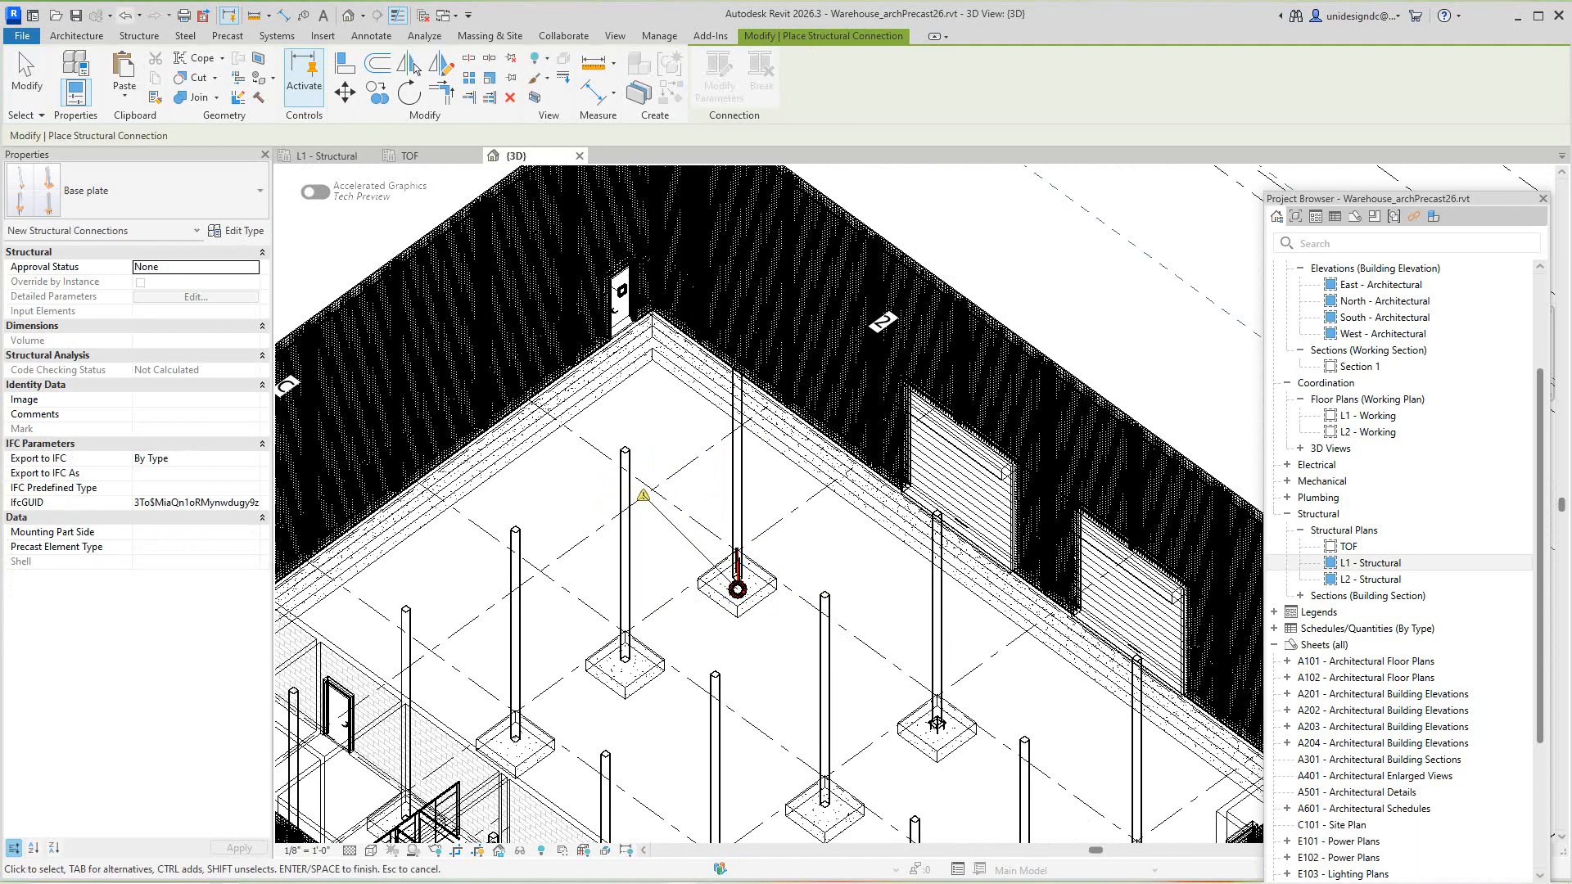
pyautogui.hotkey('ctrl', 'z')
# Add a Base plate connection to the B-3 structural column, with only the column selected as the input element
pyautogui.scroll(-2, 628, 486)
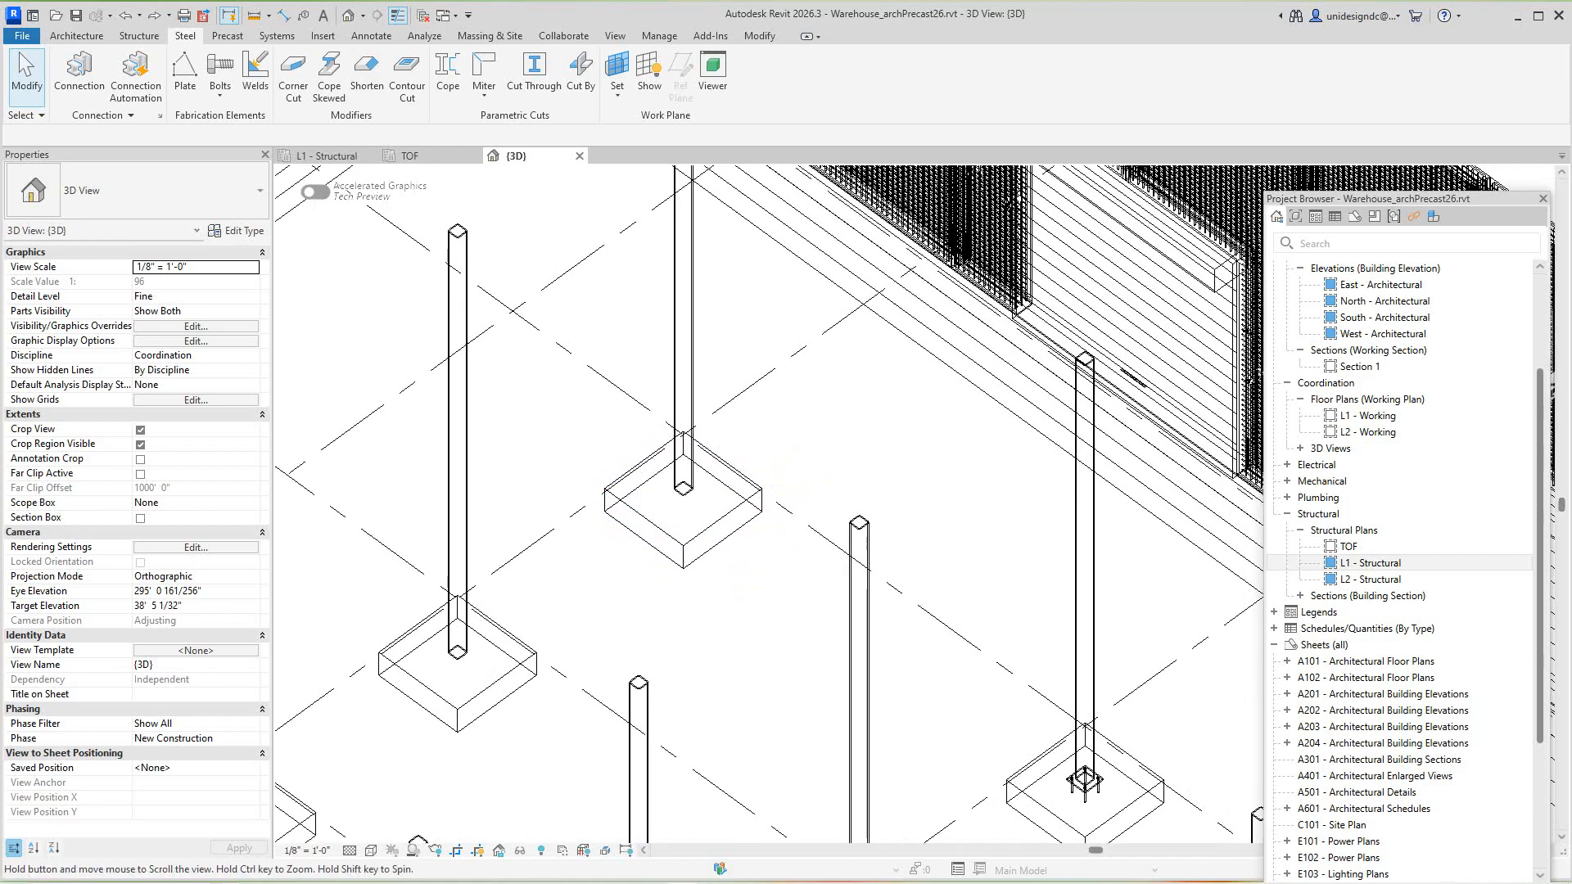
pyautogui.moveTo(1084, 782); pyautogui.dragTo(1054, 816, button='middle')
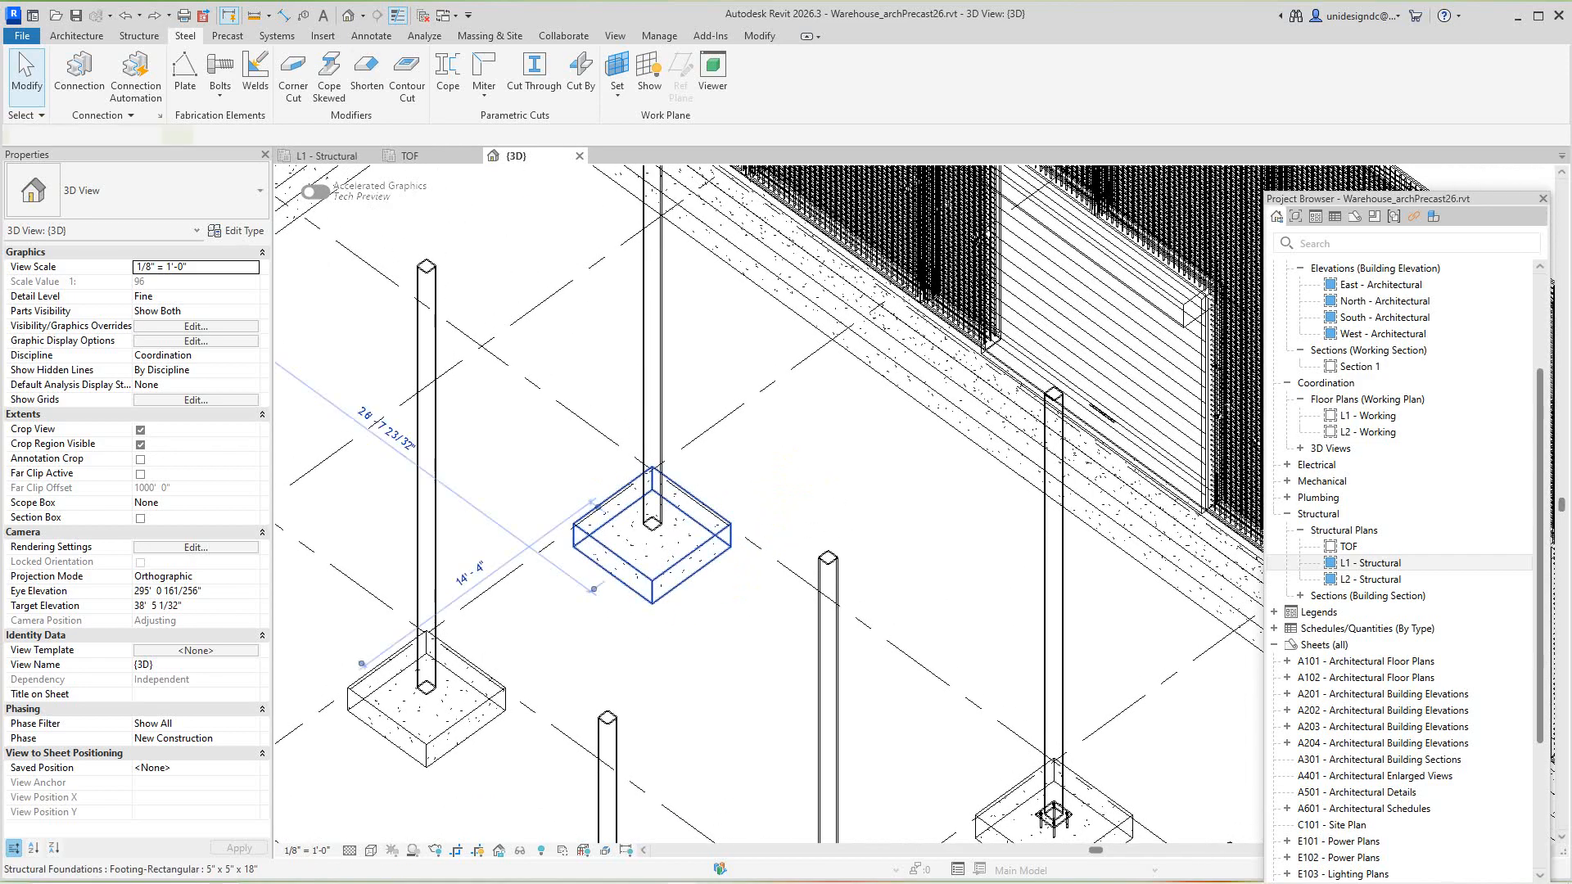
pyautogui.click(652, 471)
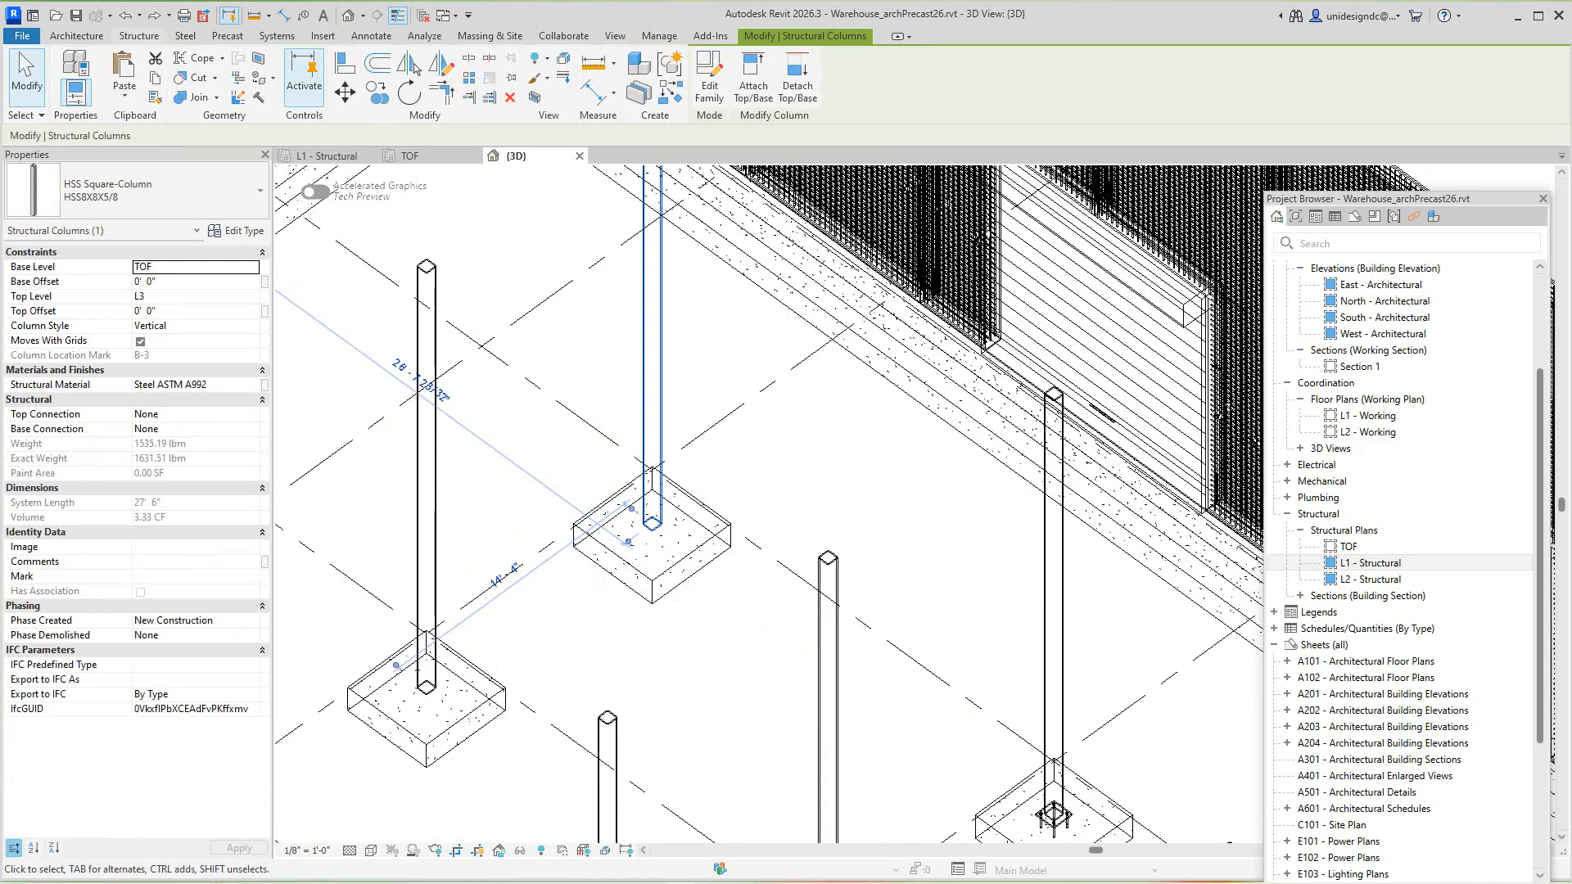
pyautogui.click(138, 35)
pyautogui.click(185, 35)
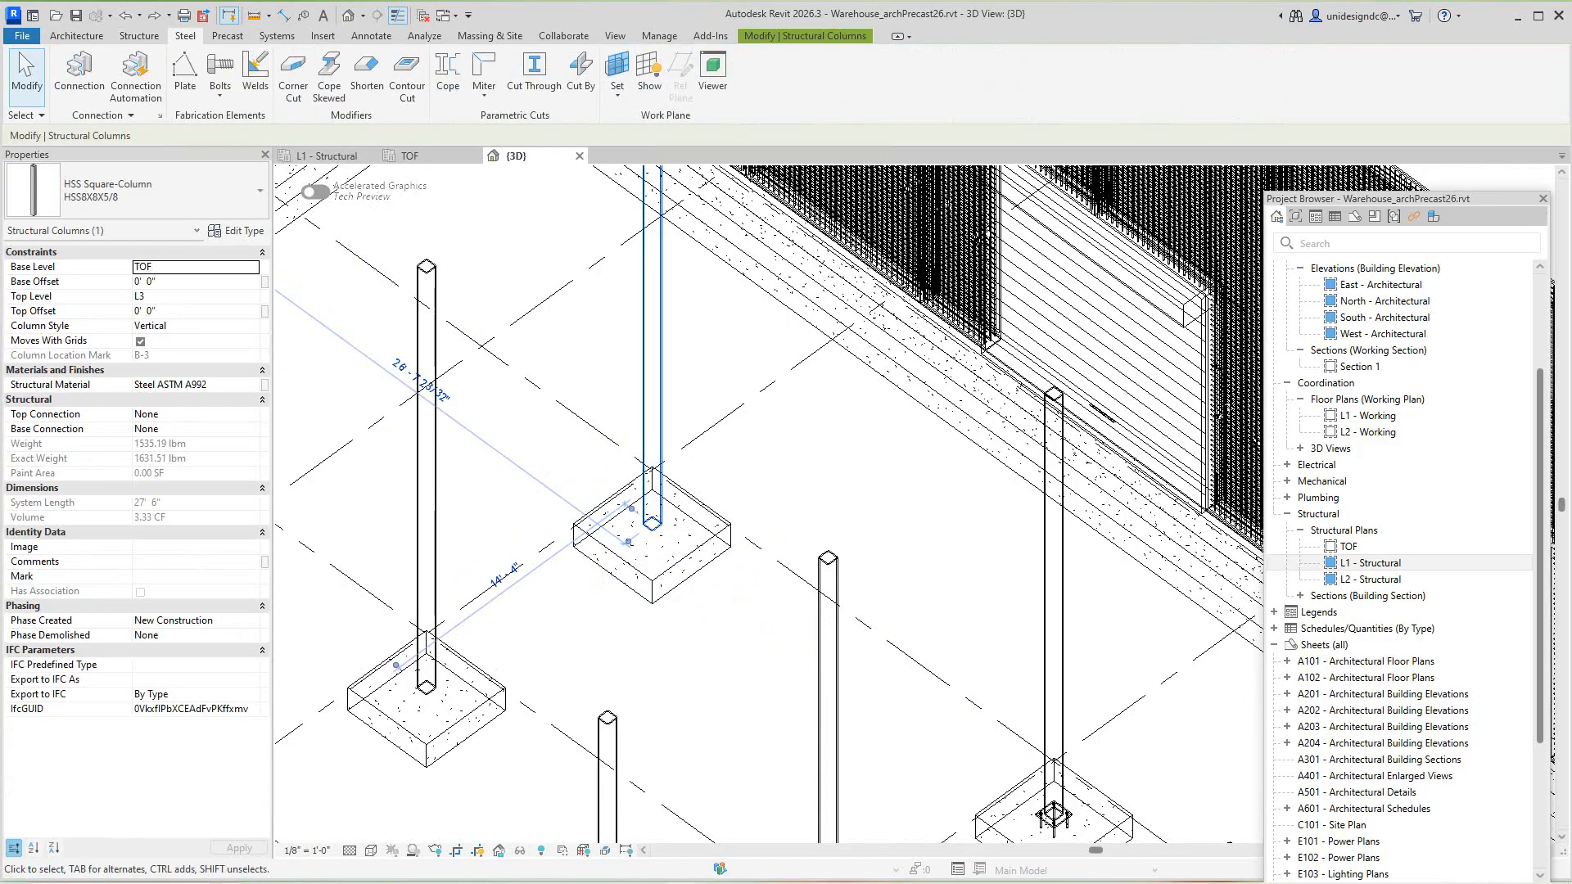
pyautogui.click(80, 73)
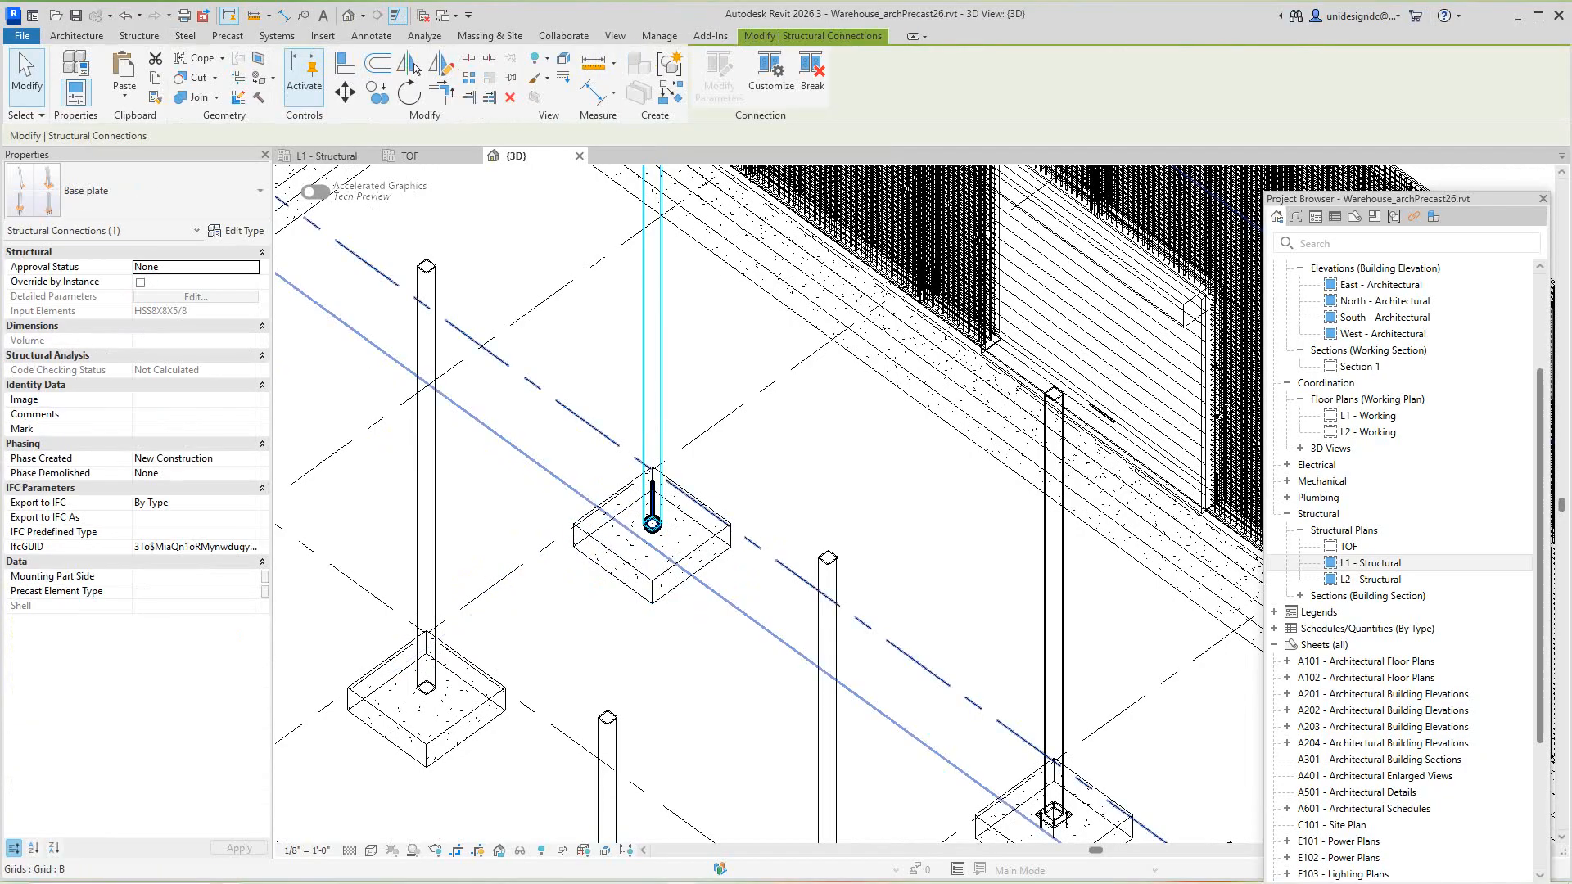
pyautogui.click(652, 523)
# Add a Base plate connection to the neighbouring C-3 structural column, using the column alone as the input element
pyautogui.scroll(-5, 813, 245)
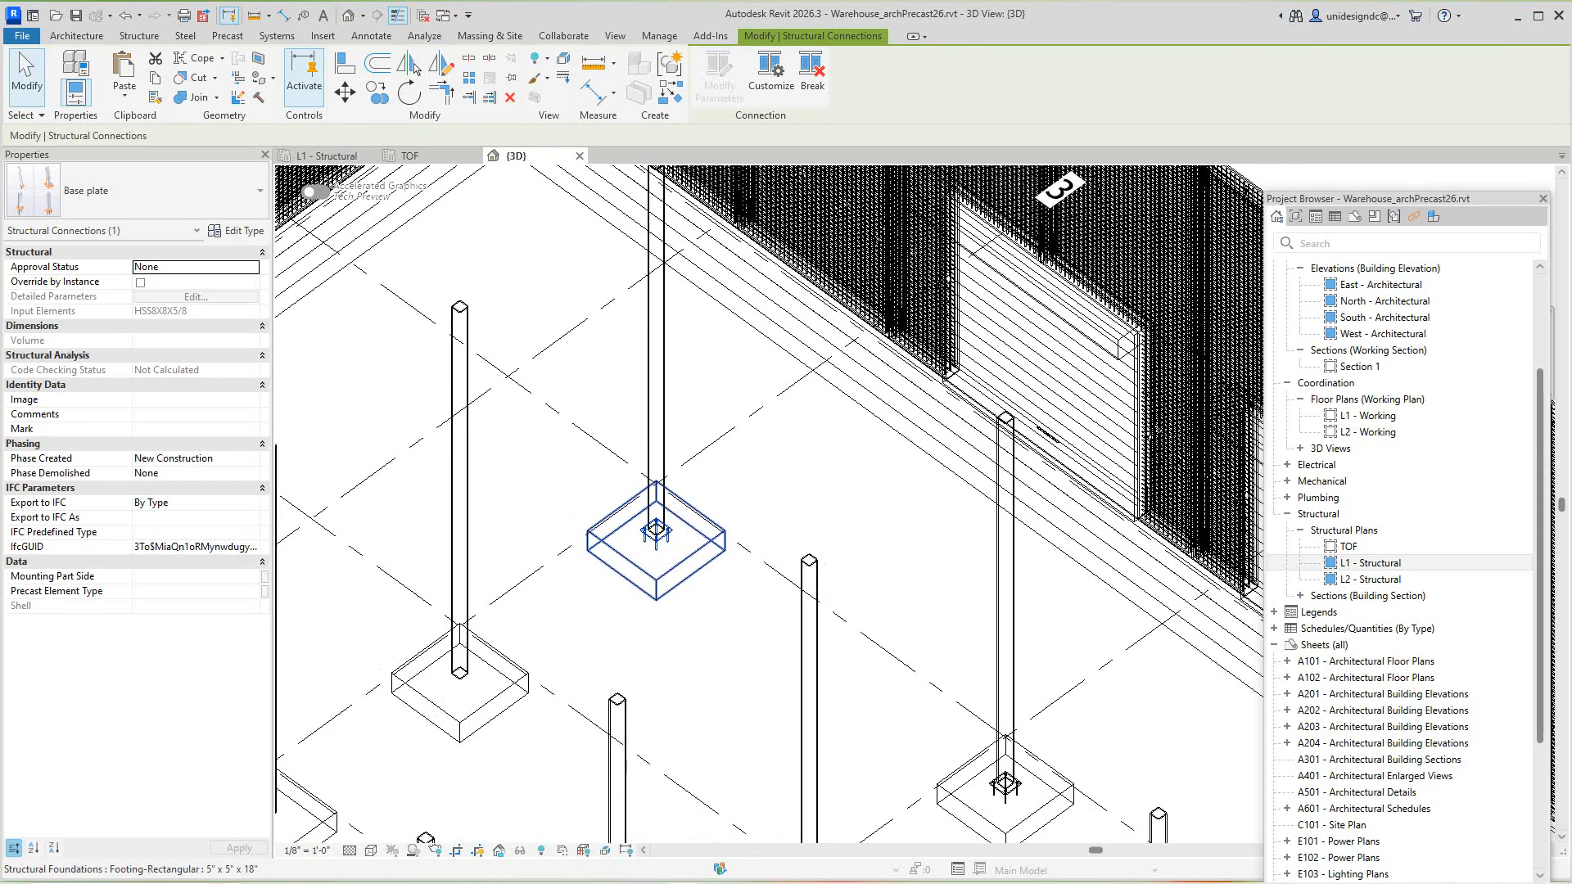
pyautogui.scroll(3, 608, 531)
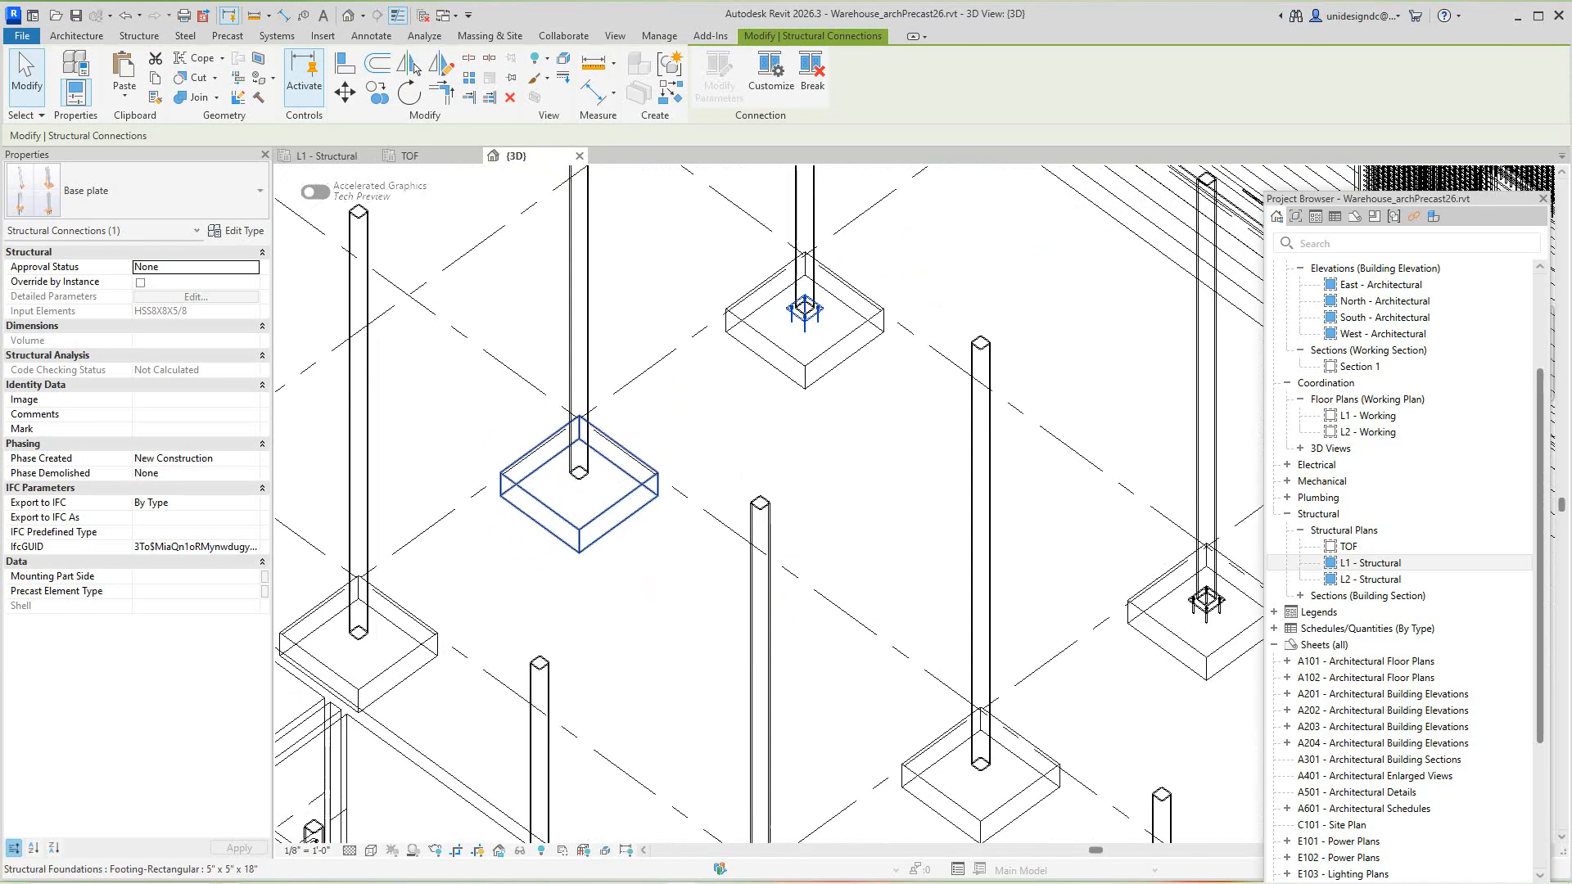
pyautogui.click(599, 520)
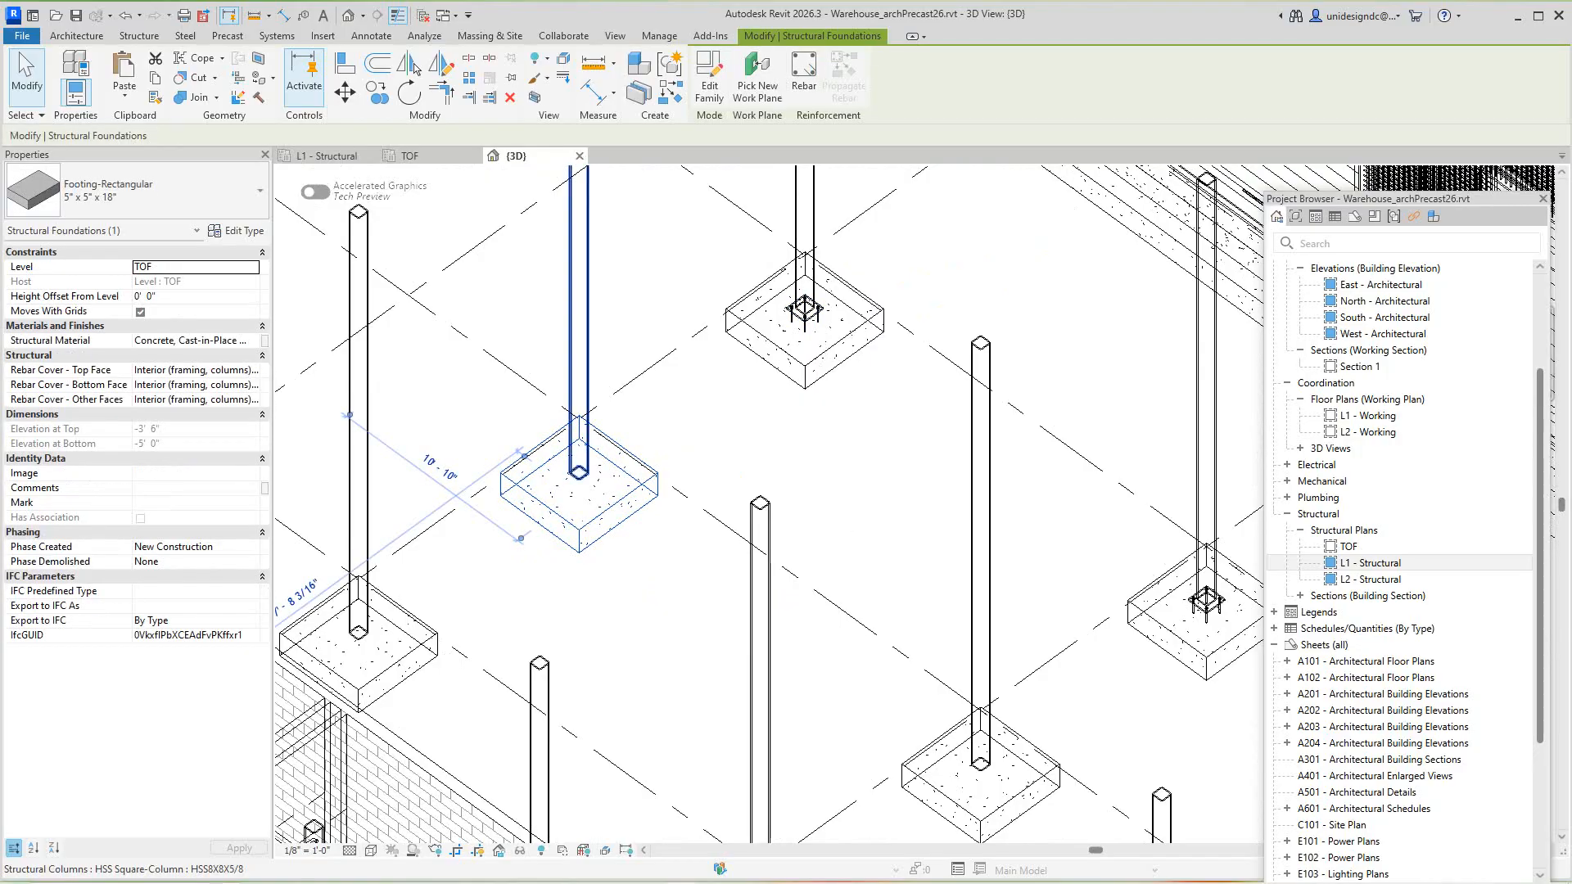
pyautogui.click(578, 368)
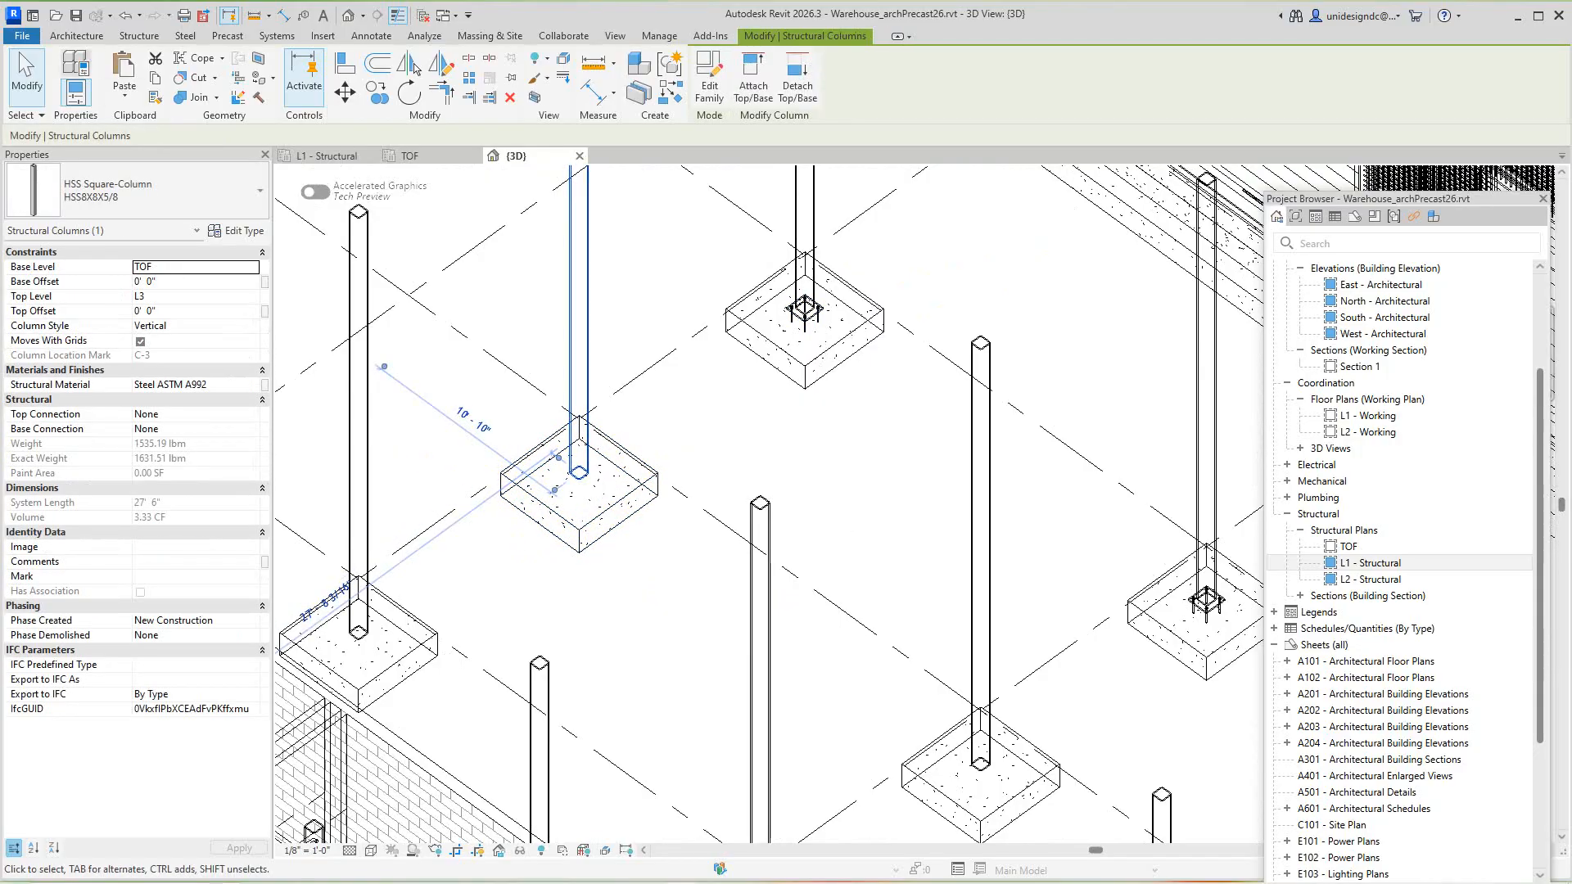
pyautogui.click(184, 35)
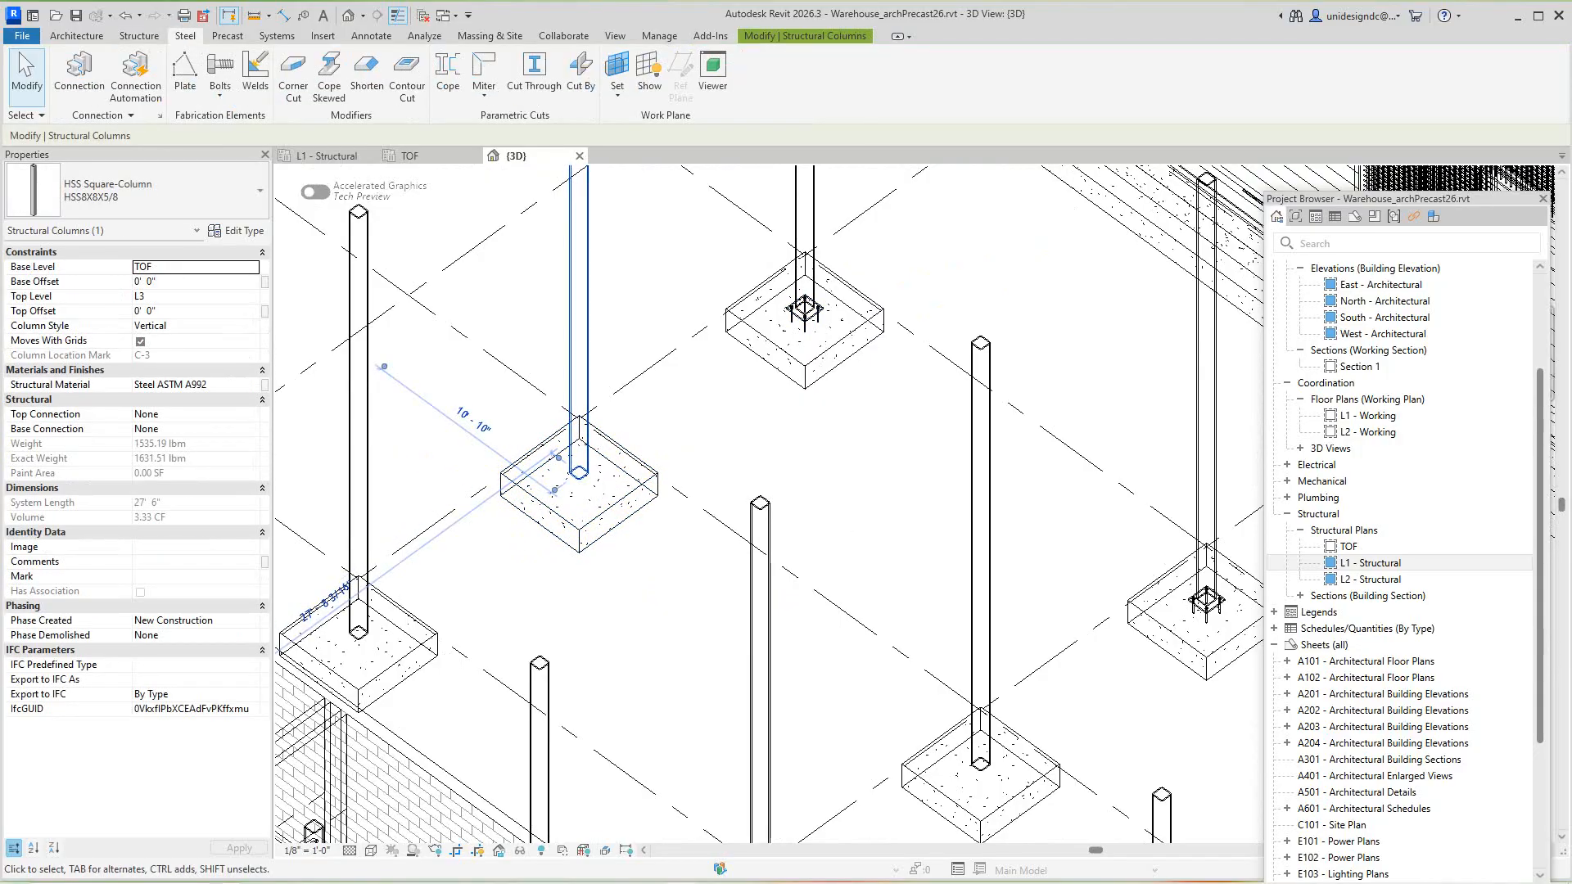
pyautogui.click(79, 77)
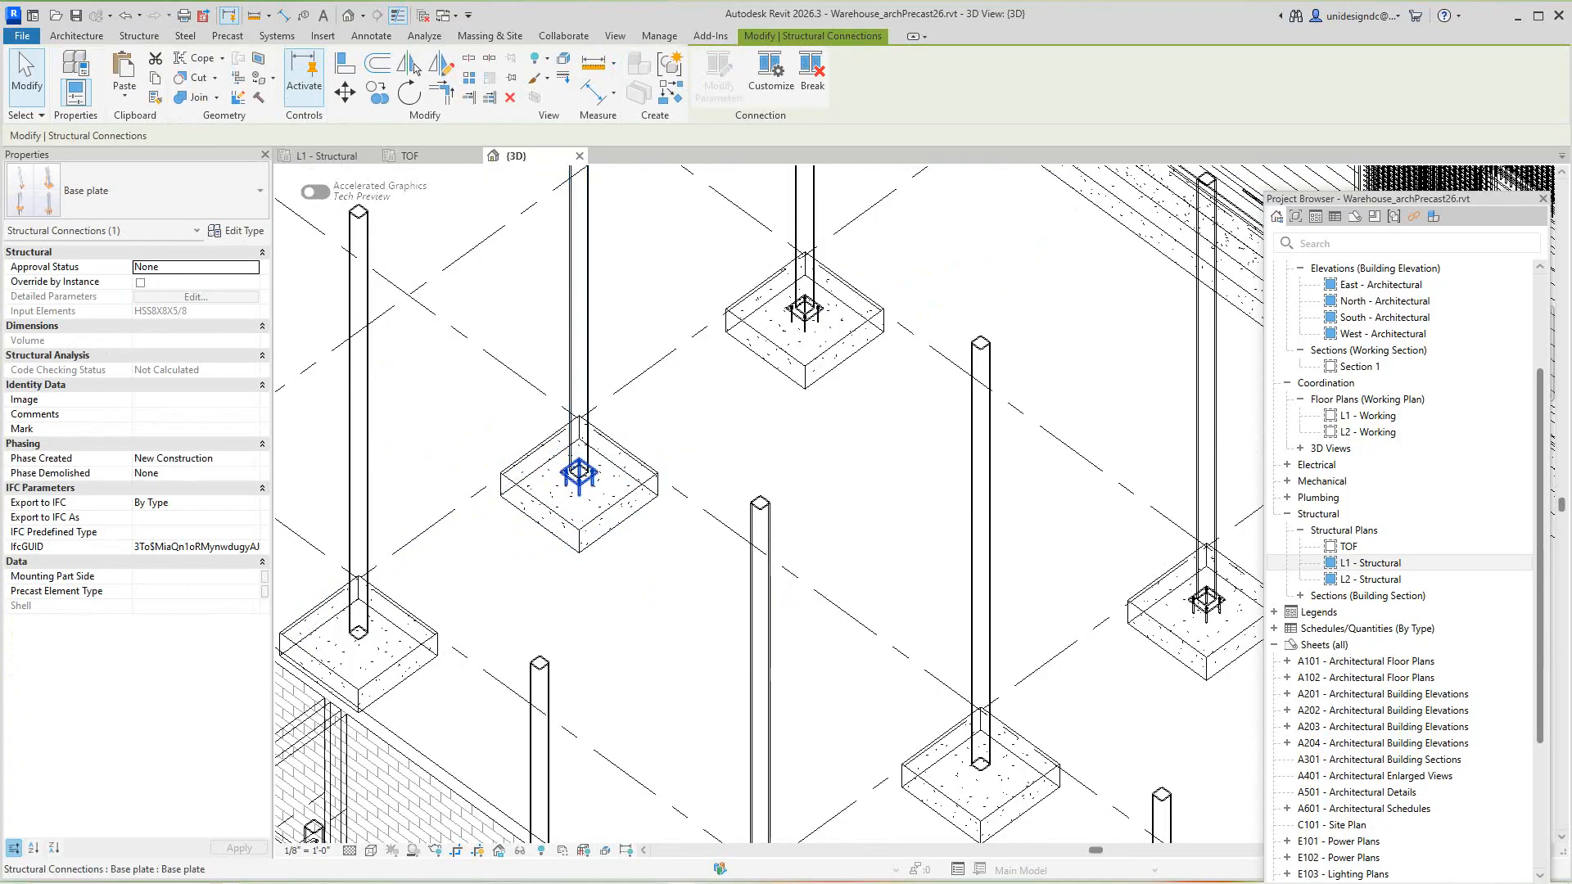
# Try to create a Base plate connection with only the footing under the C-4 column selected
pyautogui.scroll(-2, 597, 212)
pyautogui.scroll(3, 698, 653)
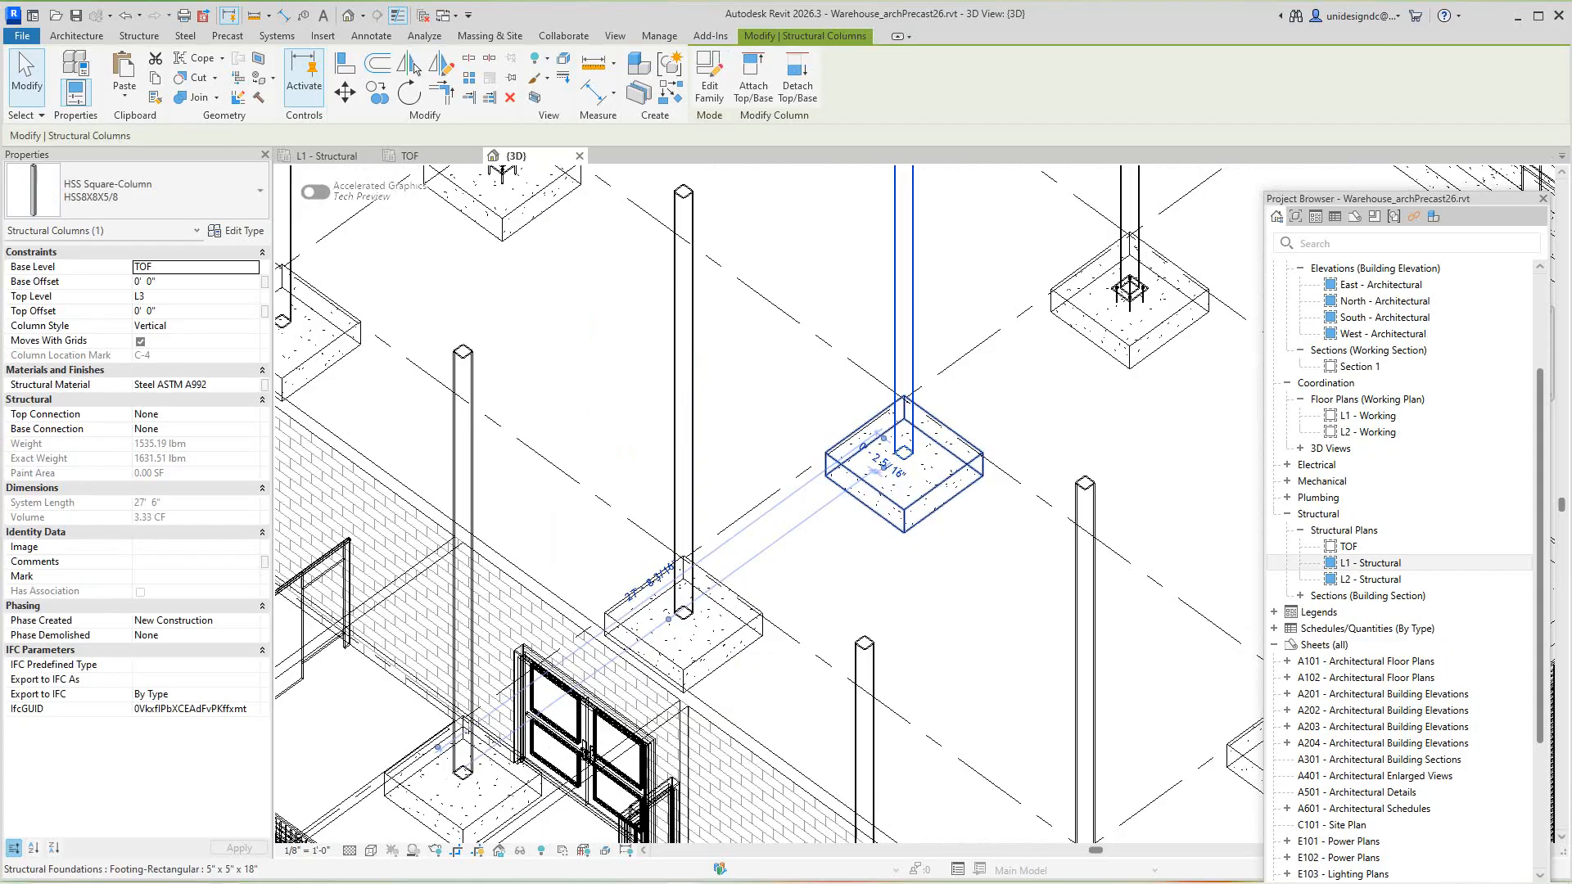
pyautogui.click(868, 506)
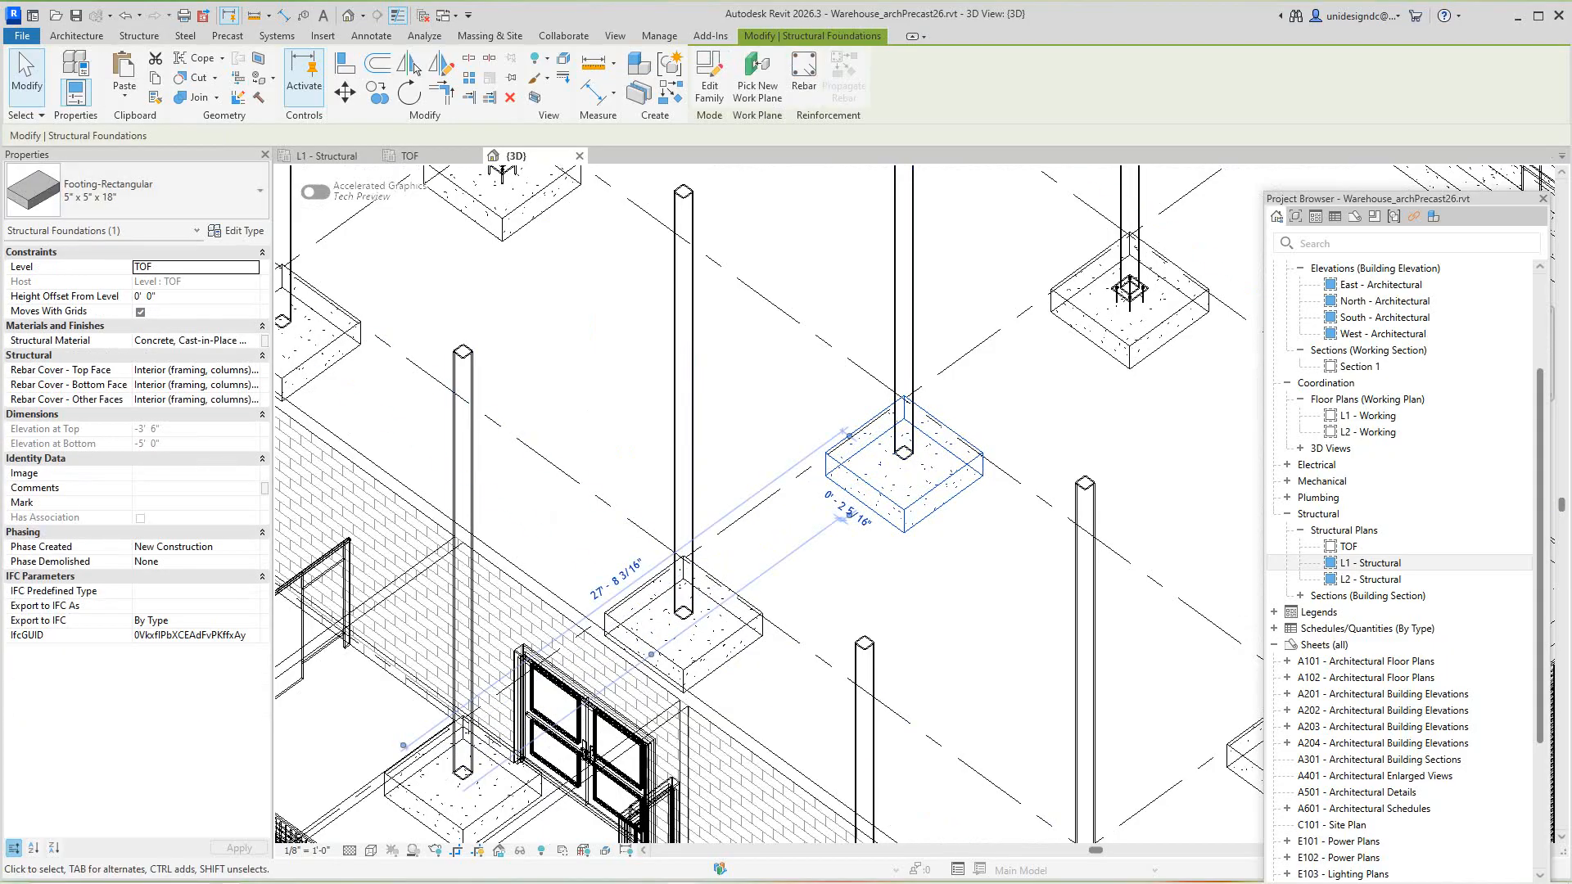
pyautogui.click(185, 35)
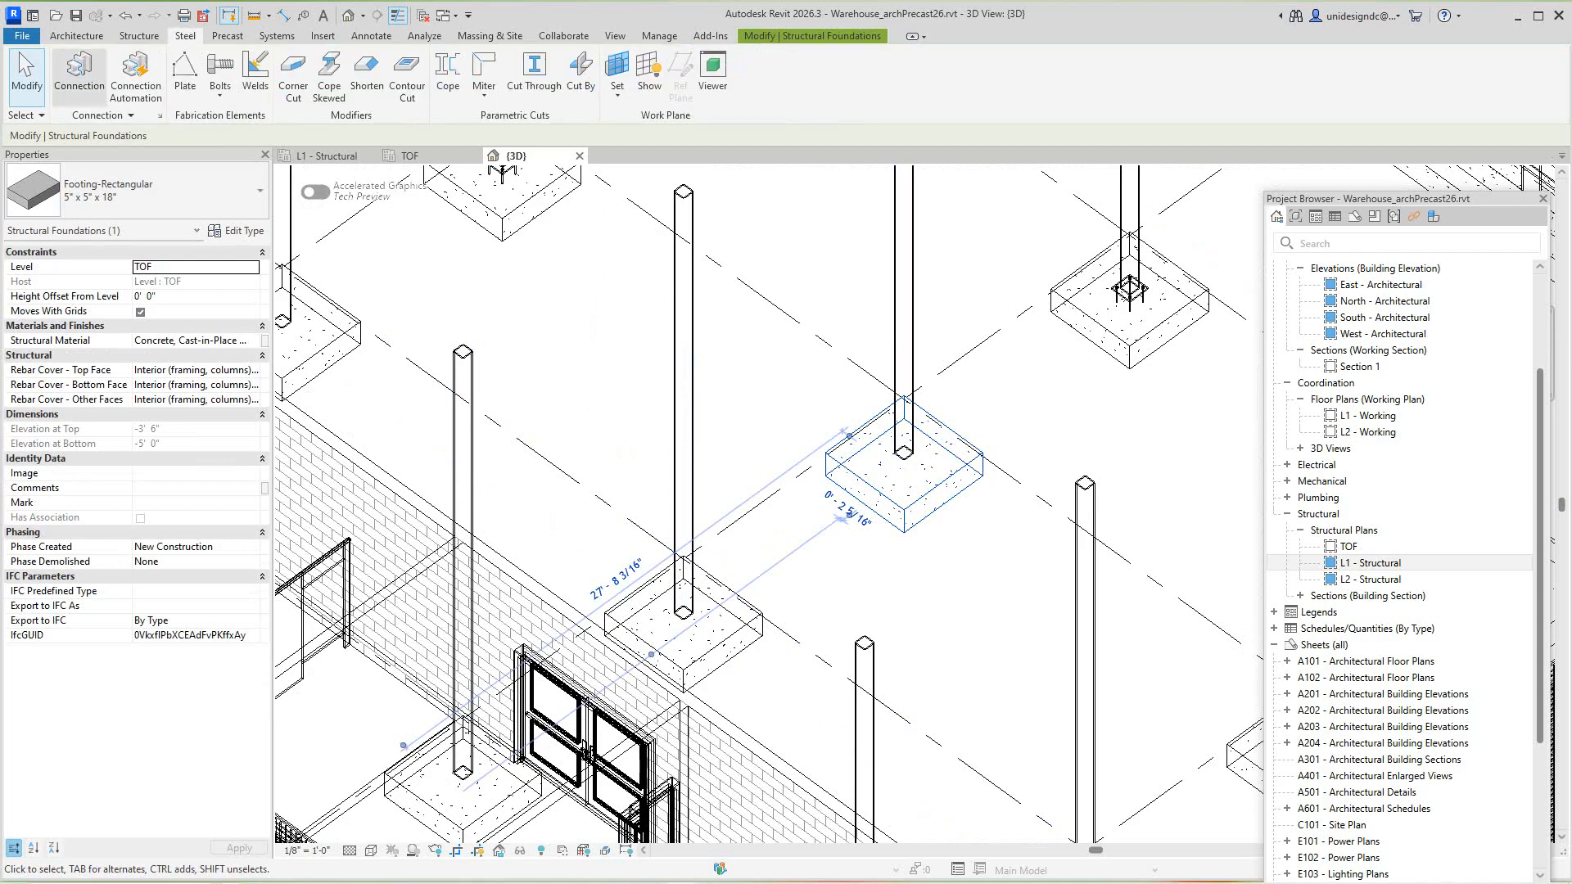
pyautogui.click(78, 78)
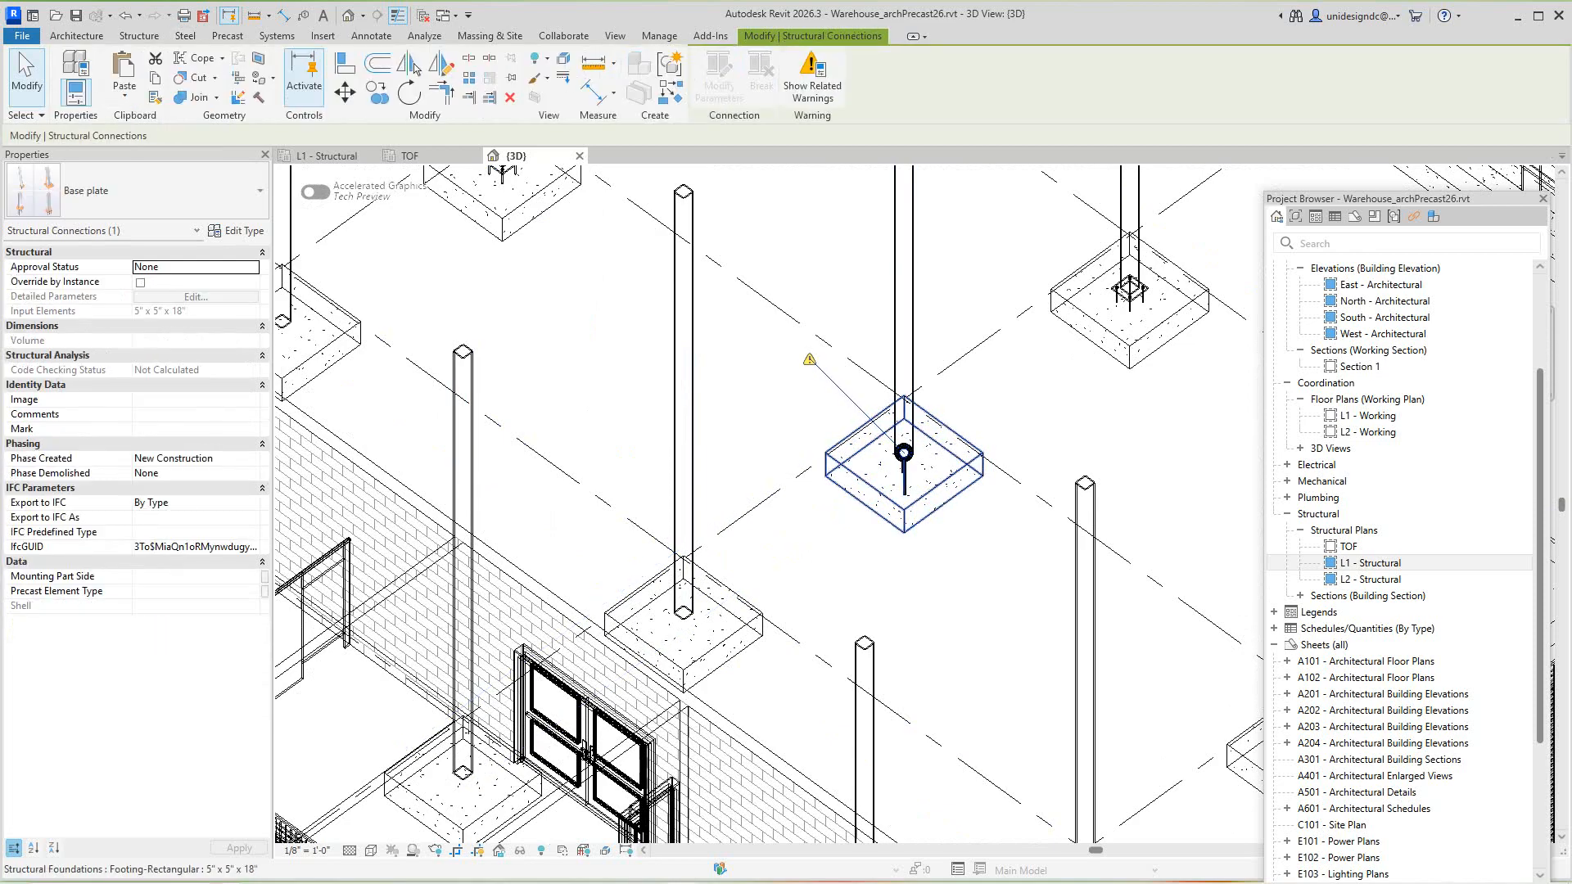
pyautogui.click(942, 483)
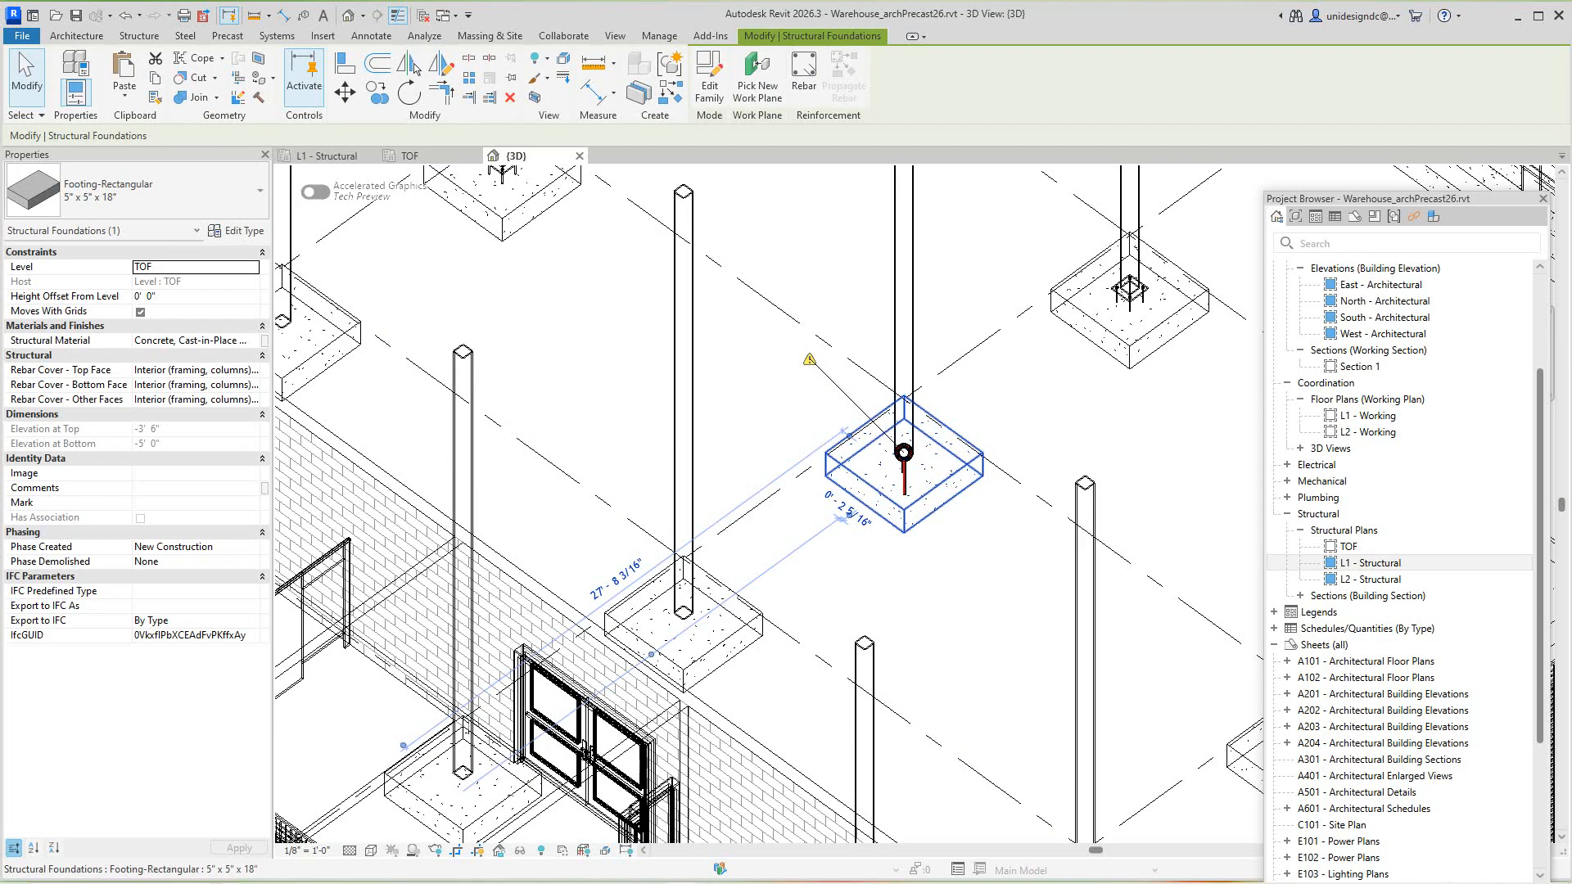
# Undo the Base plate connection created from the C-4 footing
pyautogui.moveTo(770, 508); pyautogui.dragTo(723, 663, button='middle')
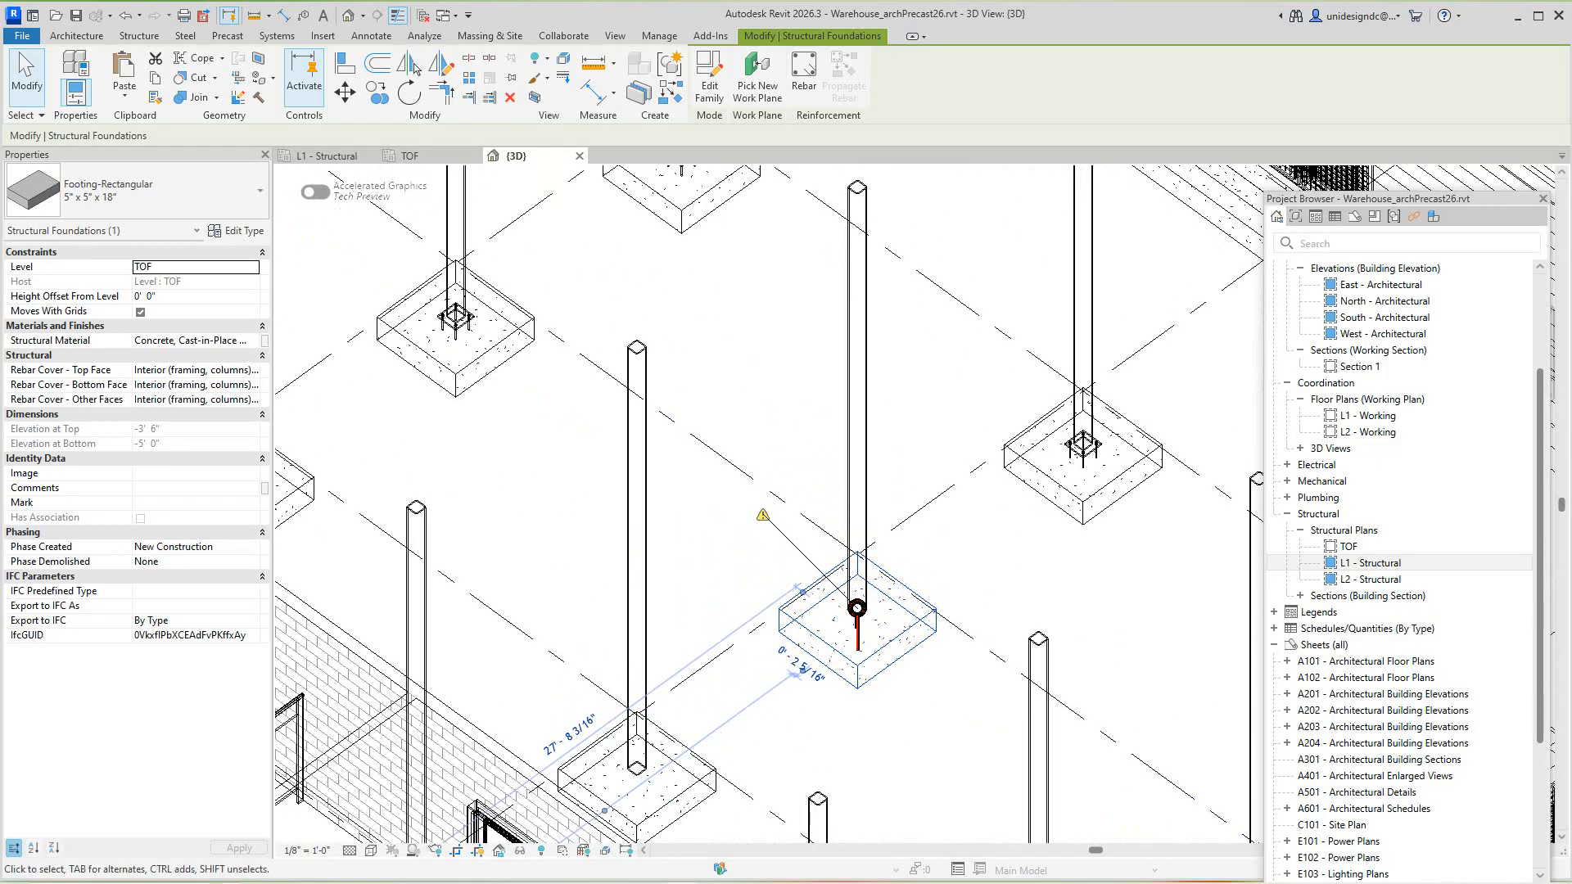
pyautogui.scroll(-1, 551, 178)
pyautogui.hotkey('ctrl', 'z')
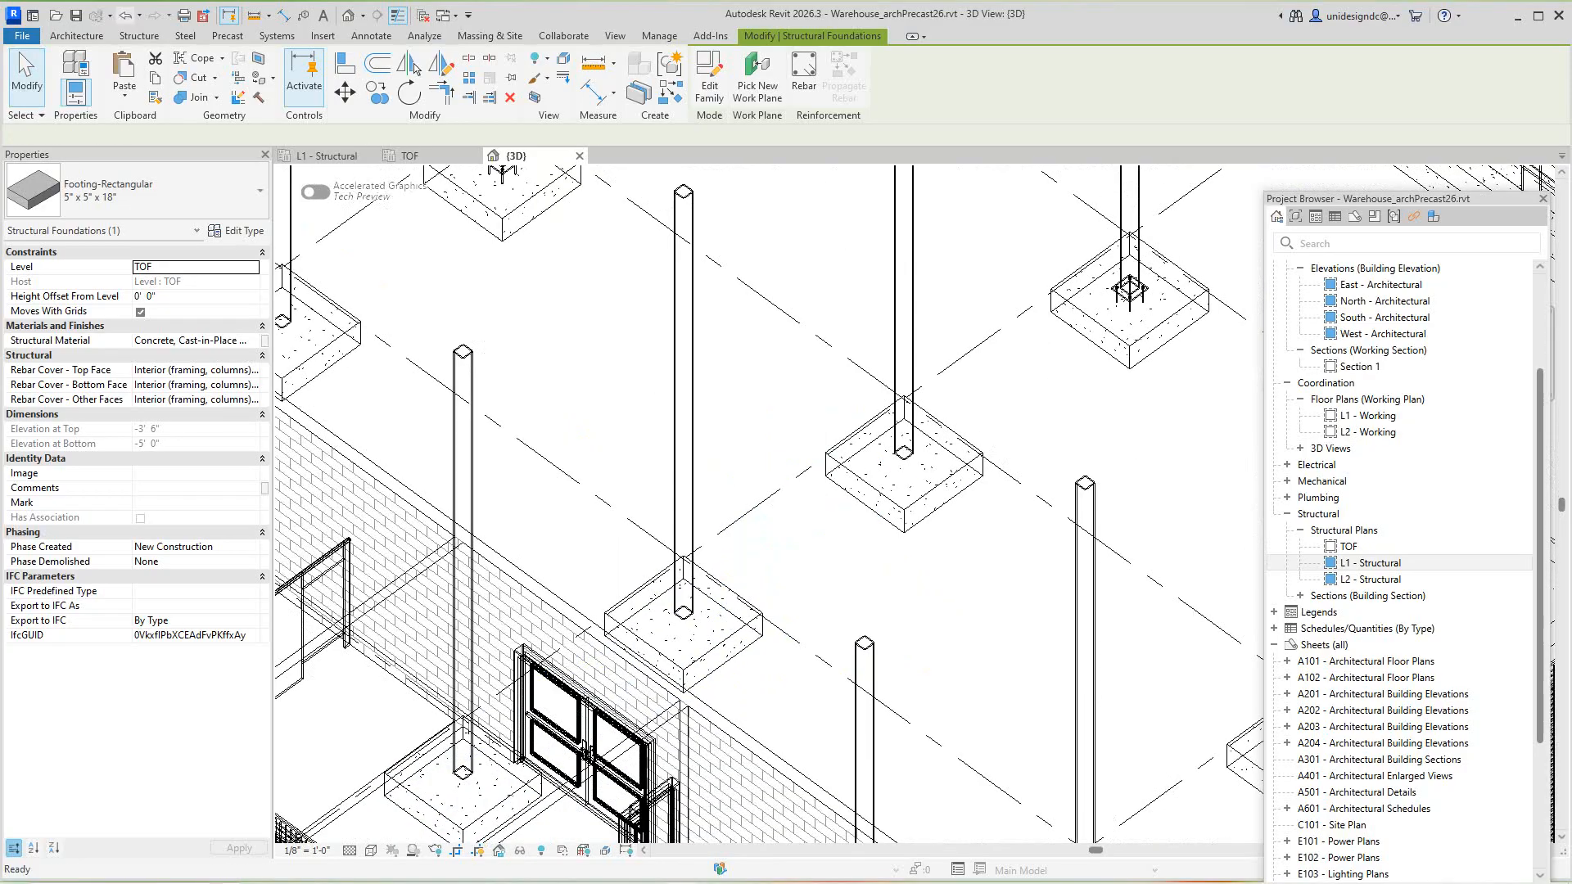
# Add a Base plate connection to the C-4 structural column, using only the column as the input element
pyautogui.scroll(-2, 736, 589)
pyautogui.scroll(1, 856, 512)
pyautogui.moveTo(856, 511)
pyautogui.mouseDown(button='middle')
pyautogui.moveTo(803, 652)
pyautogui.moveTo(692, 555)
pyautogui.mouseUp(button='middle')
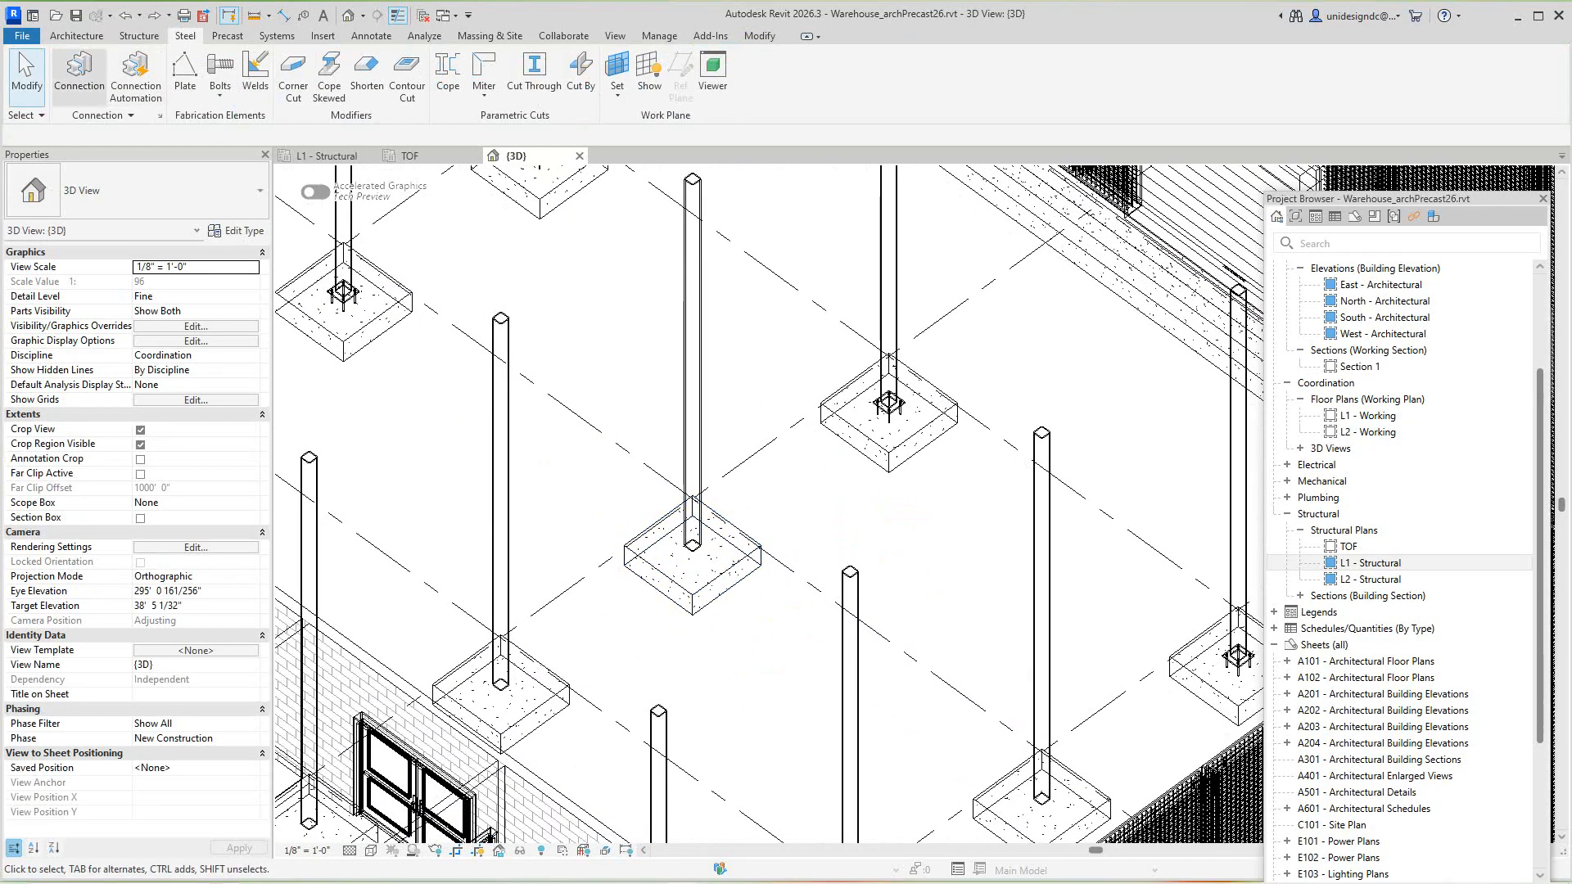
pyautogui.click(80, 74)
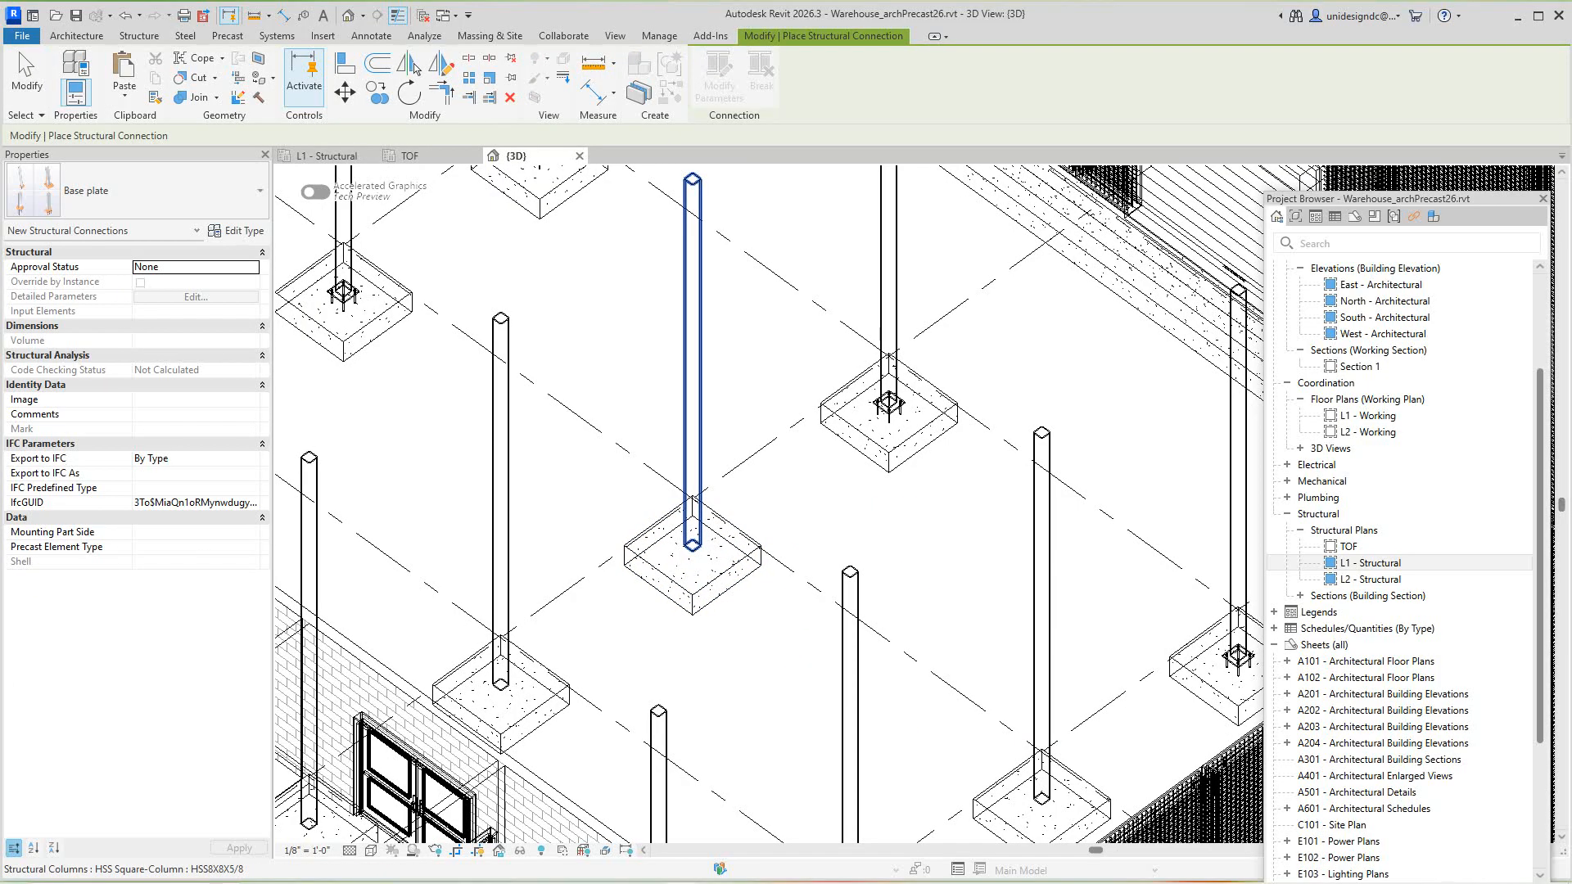
pyautogui.click(693, 537)
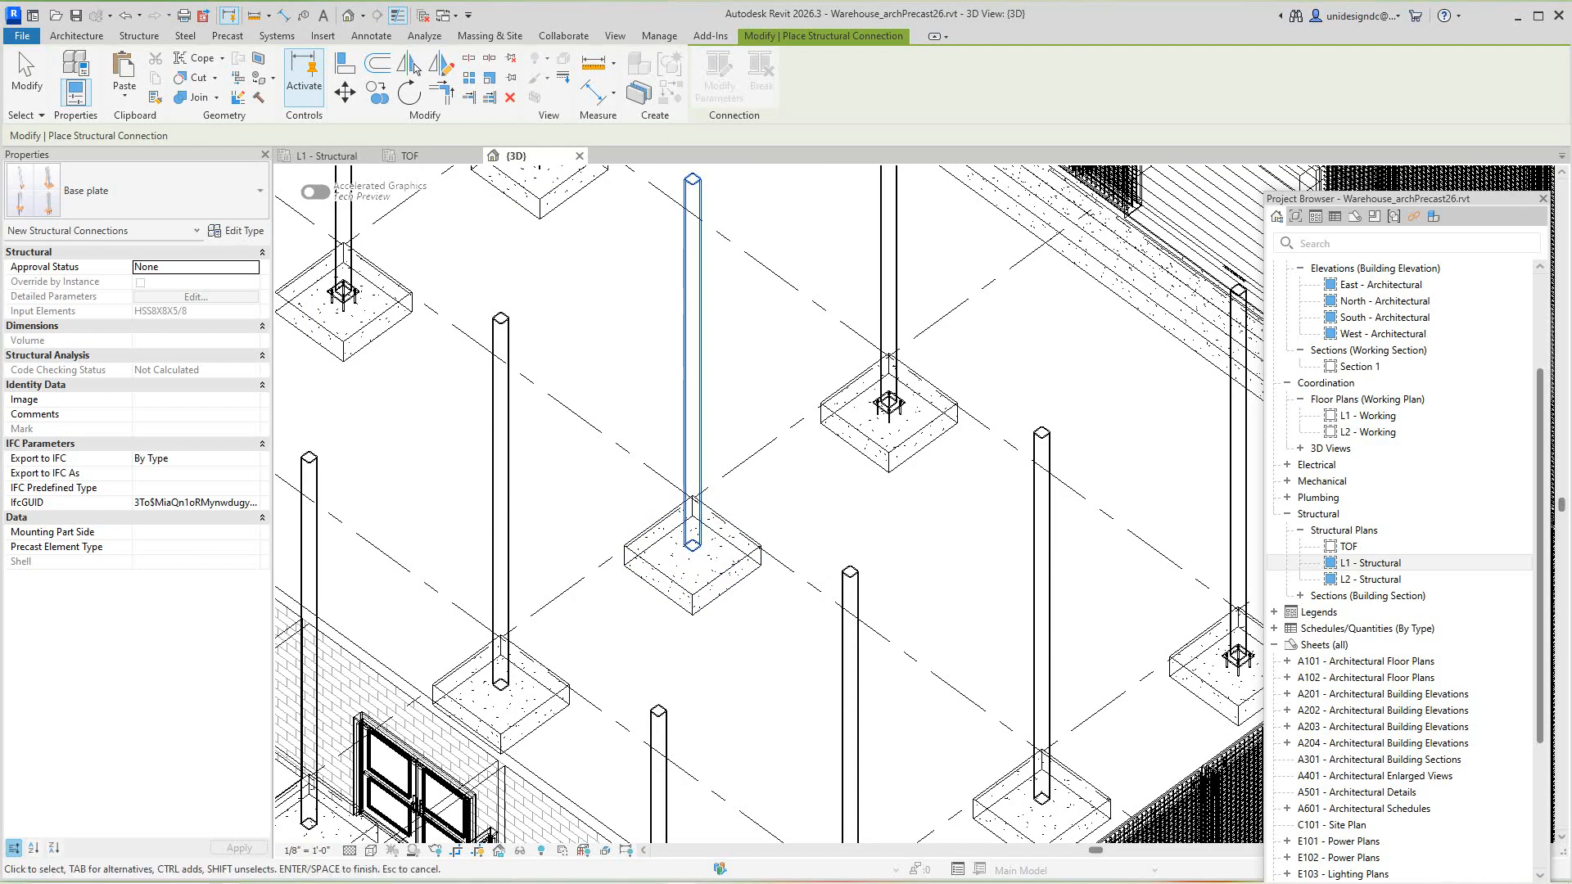
pyautogui.click(692, 565)
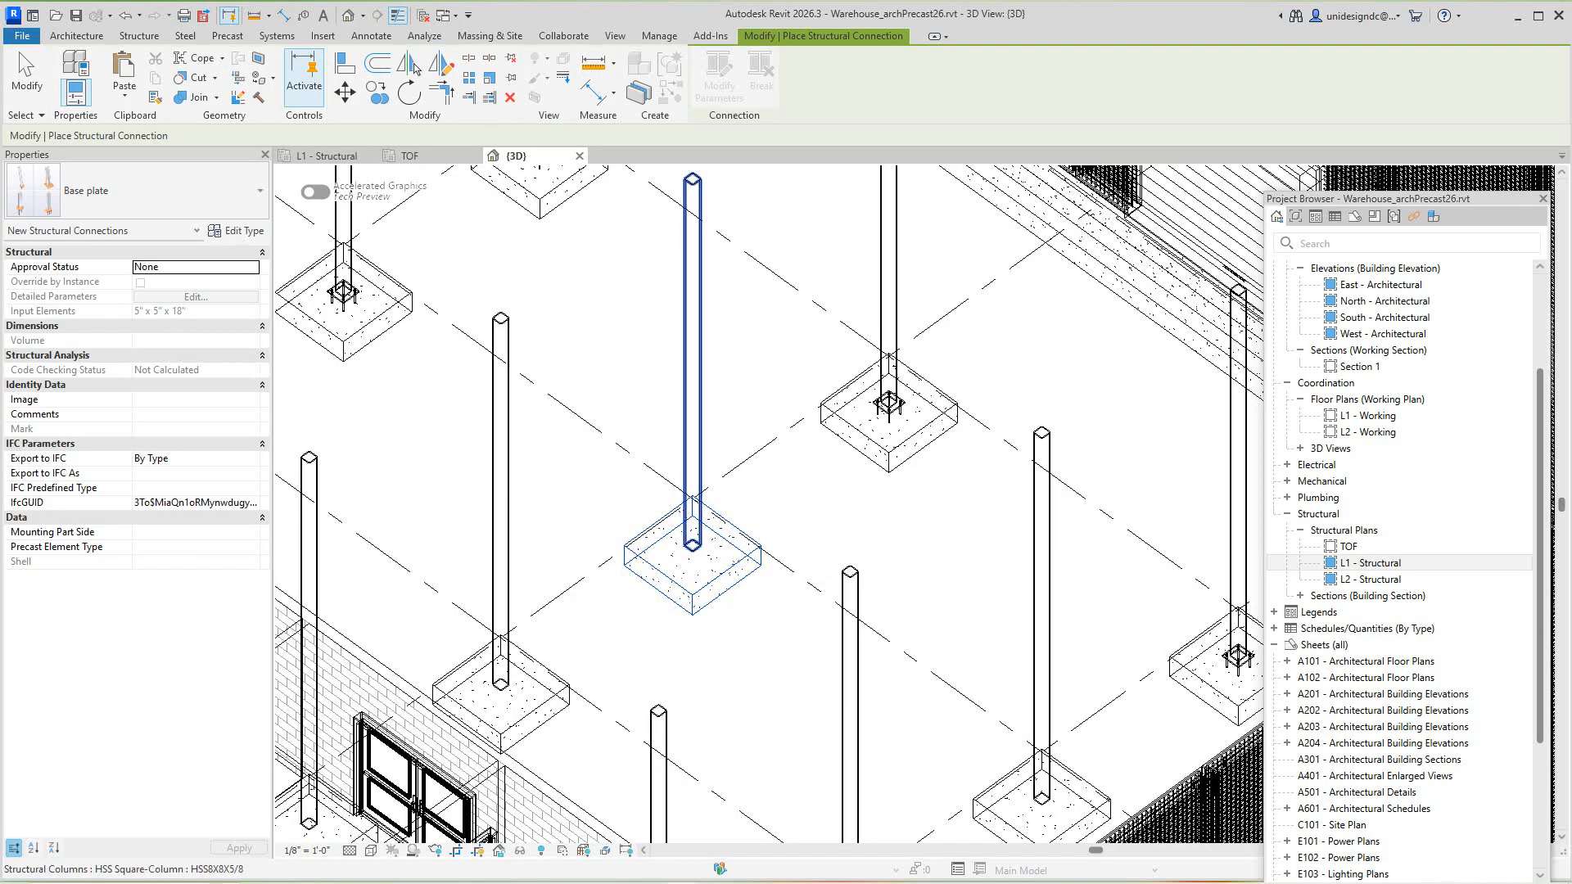
pyautogui.rightClick(692, 187)
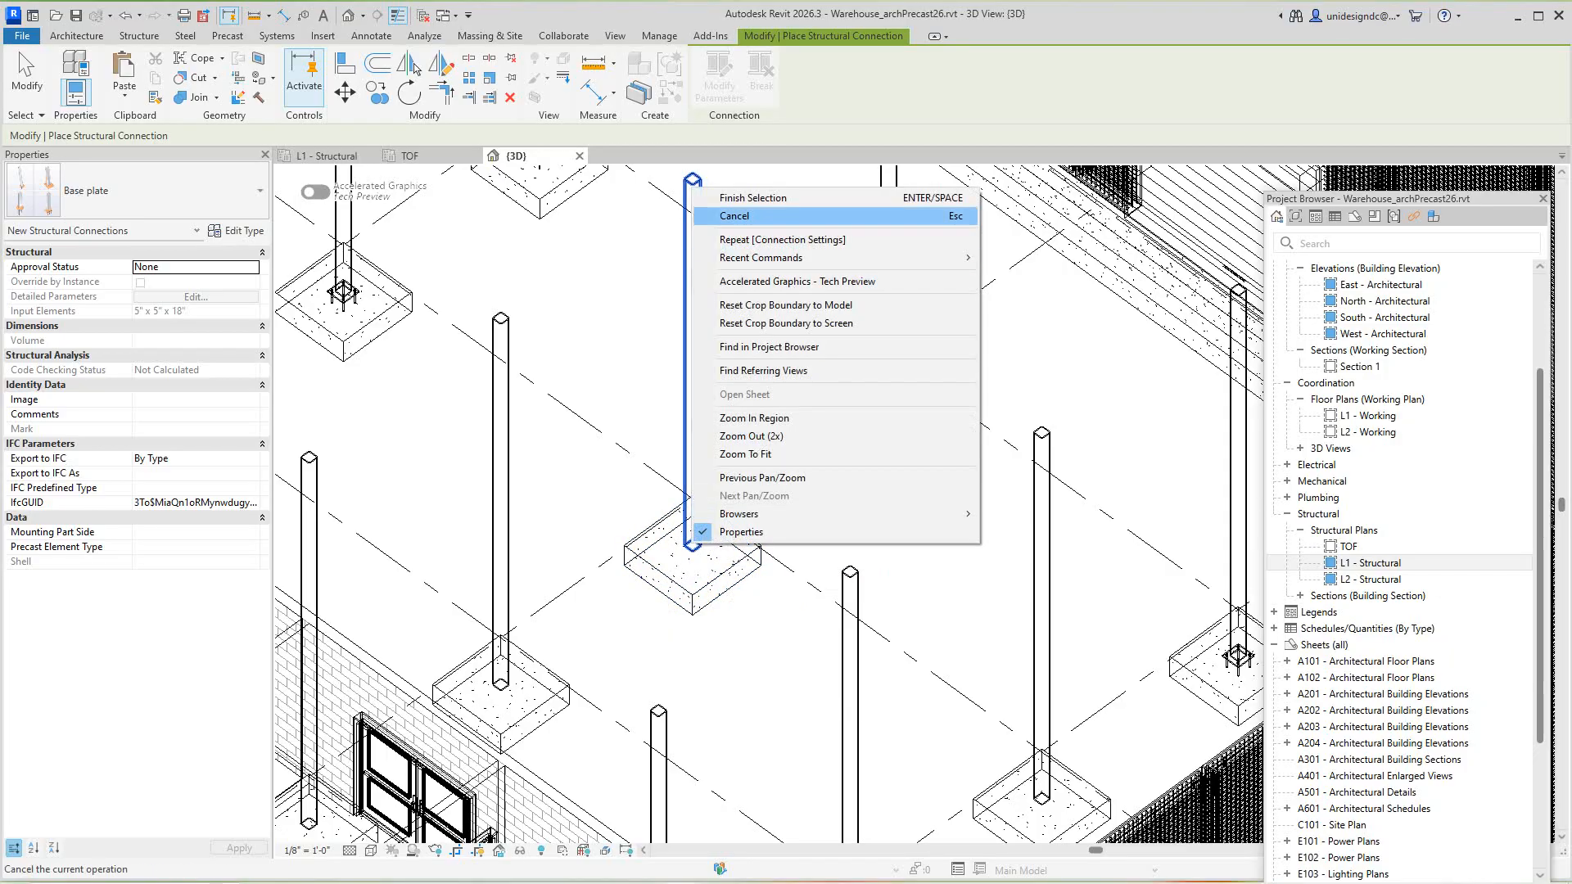
pyautogui.press('Return')
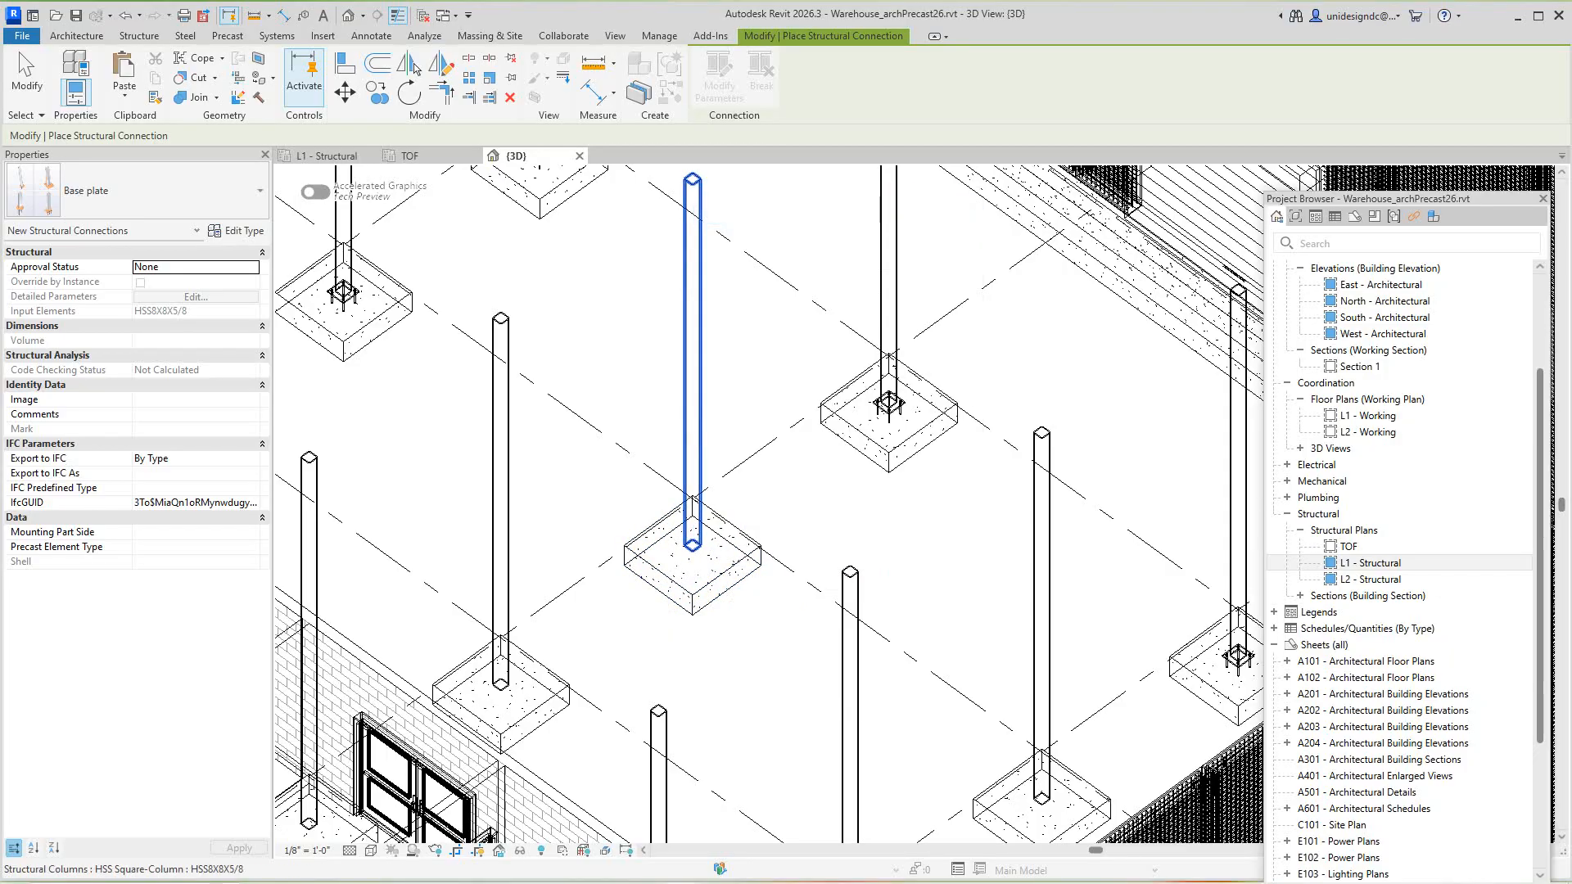
pyautogui.scroll(3, 693, 561)
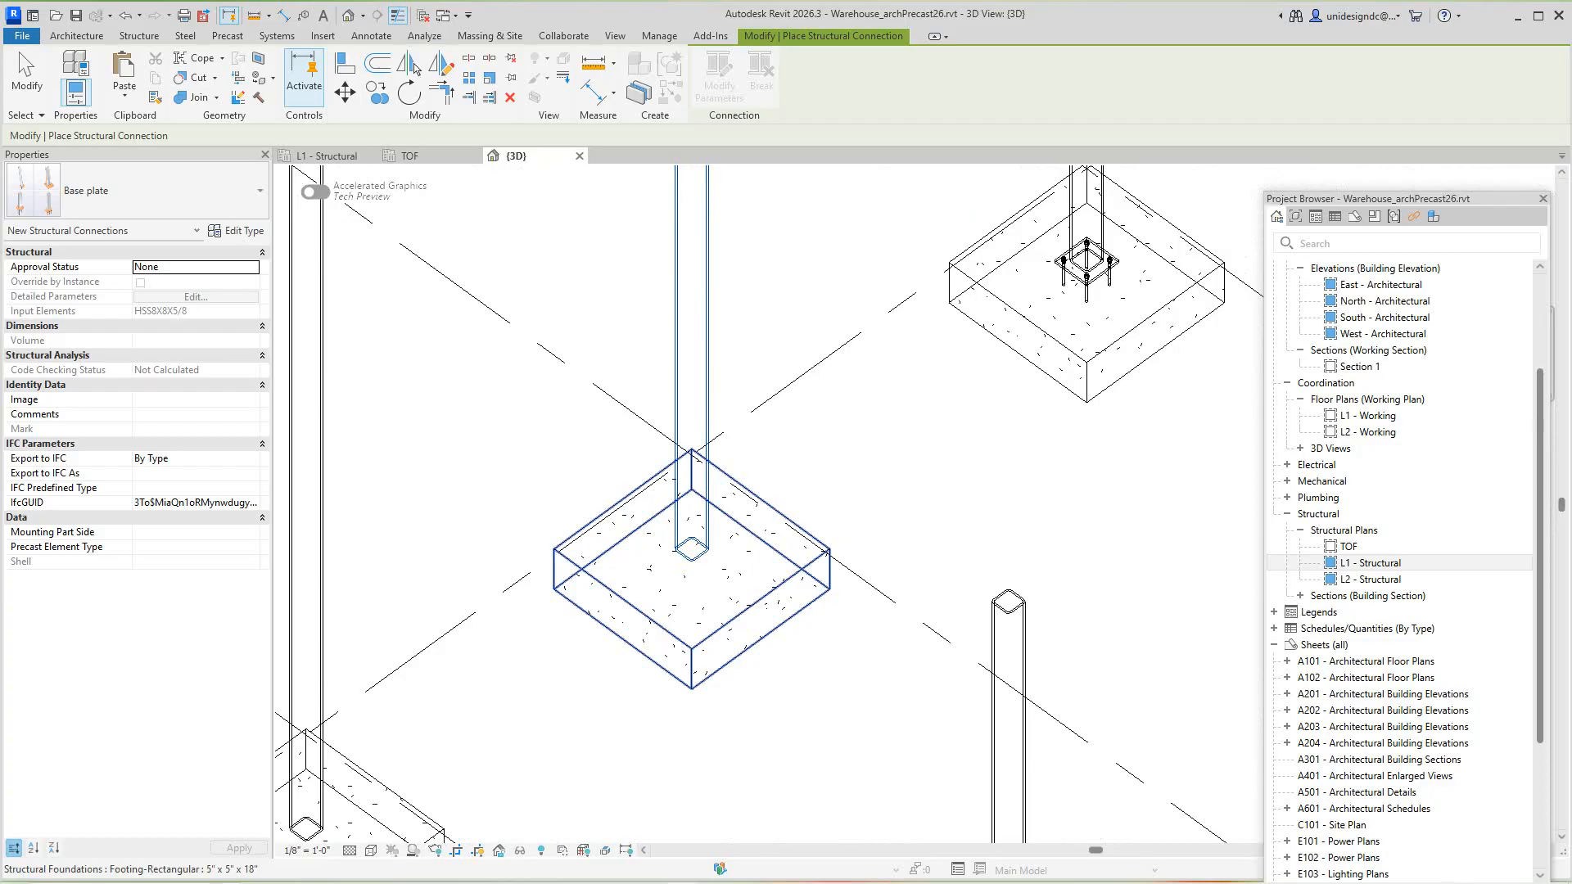
pyautogui.click(693, 560)
pyautogui.rightClick(694, 191)
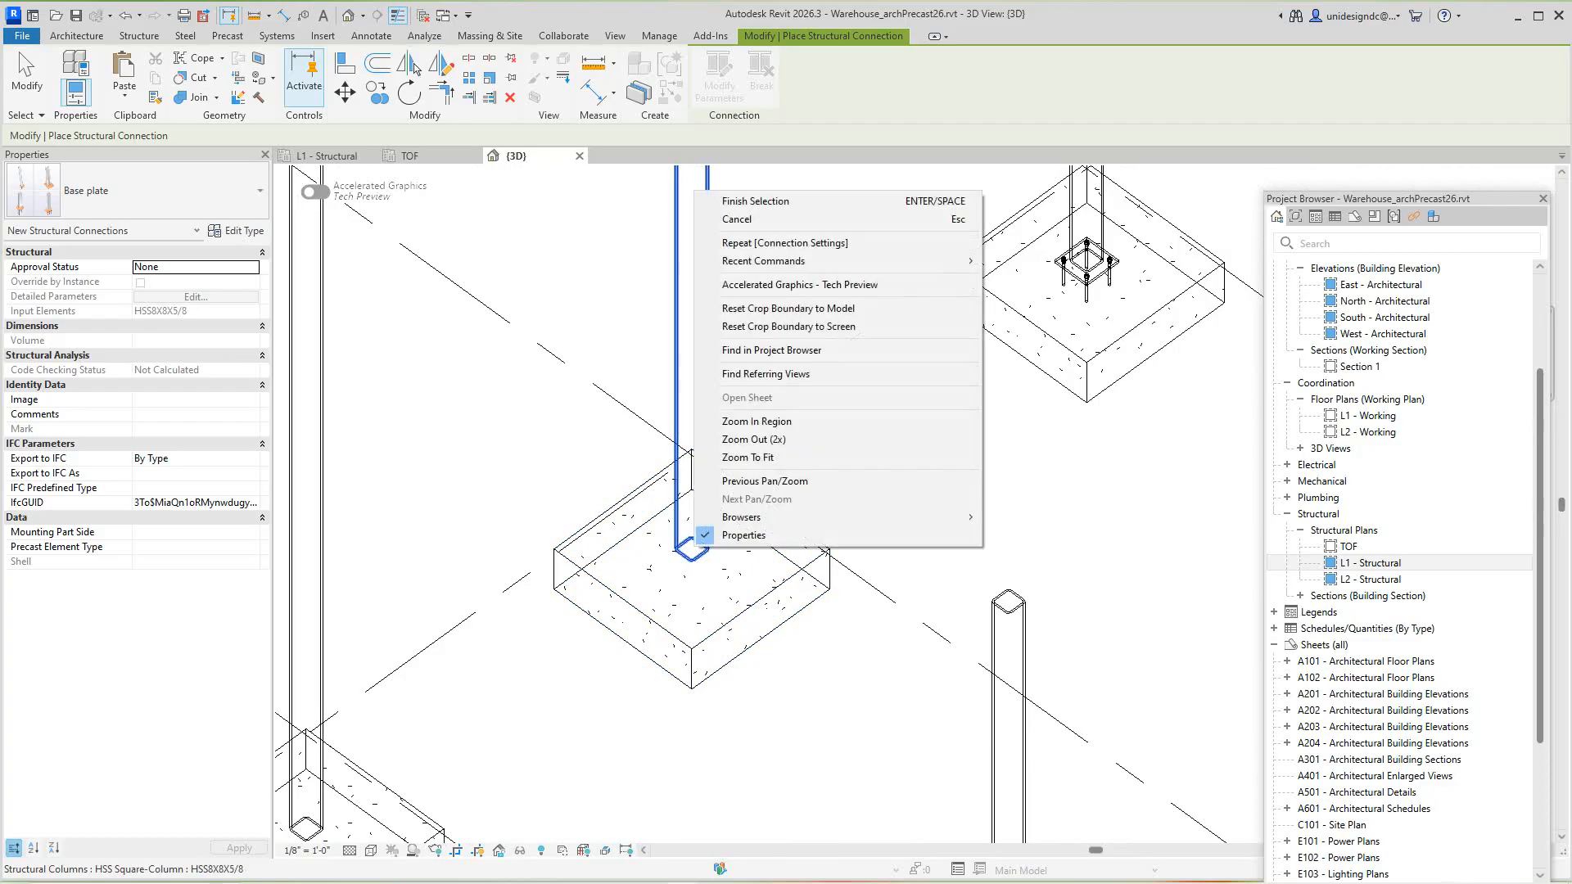
pyautogui.click(755, 201)
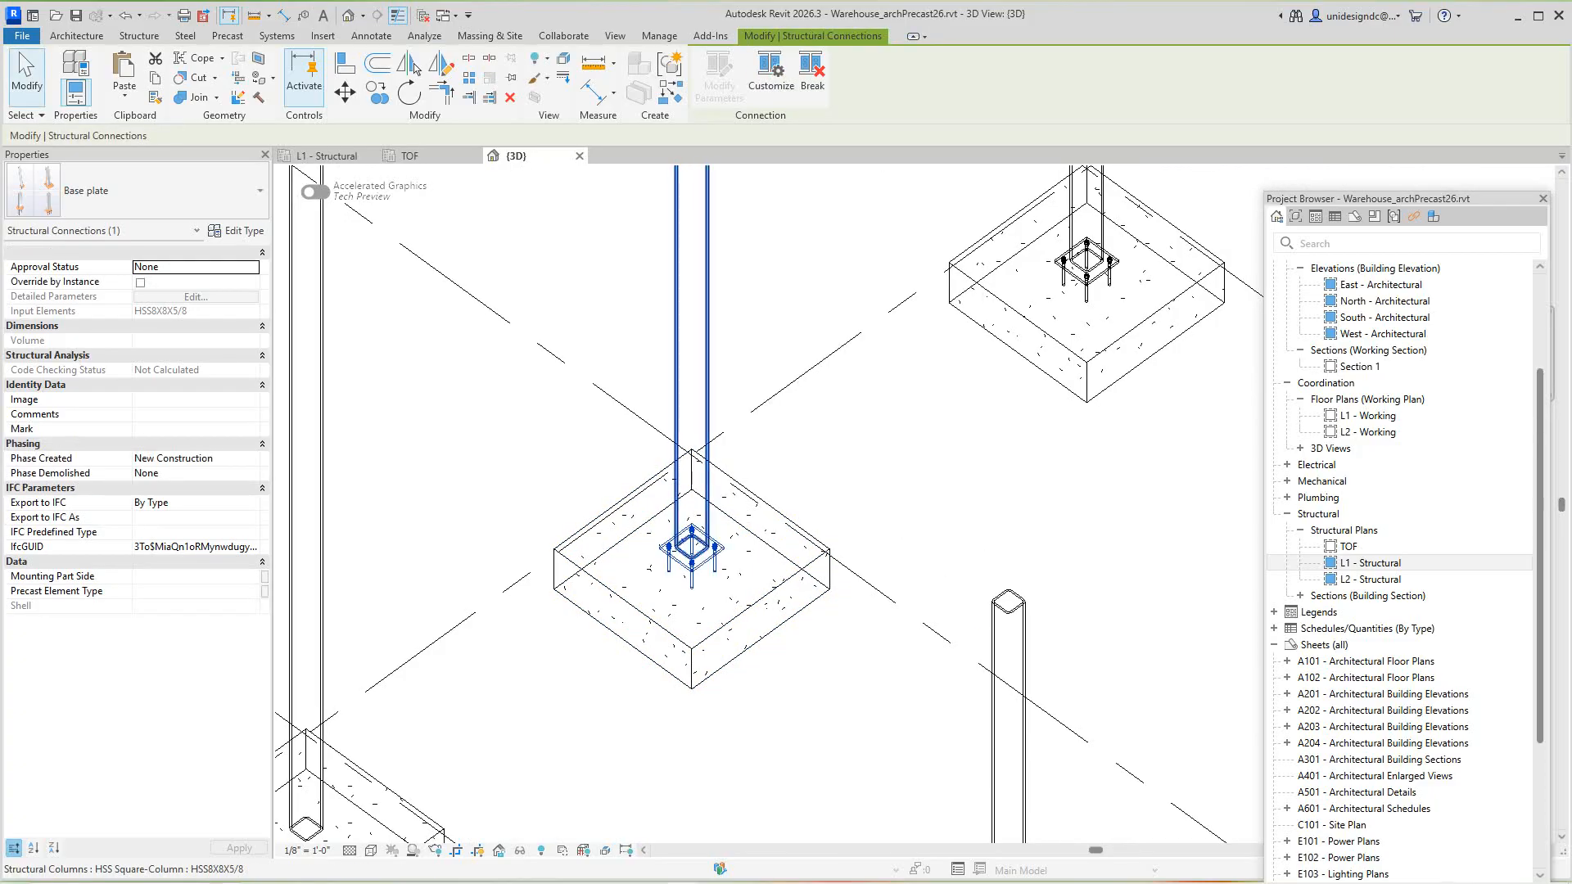
pyautogui.scroll(-5, 679, 385)
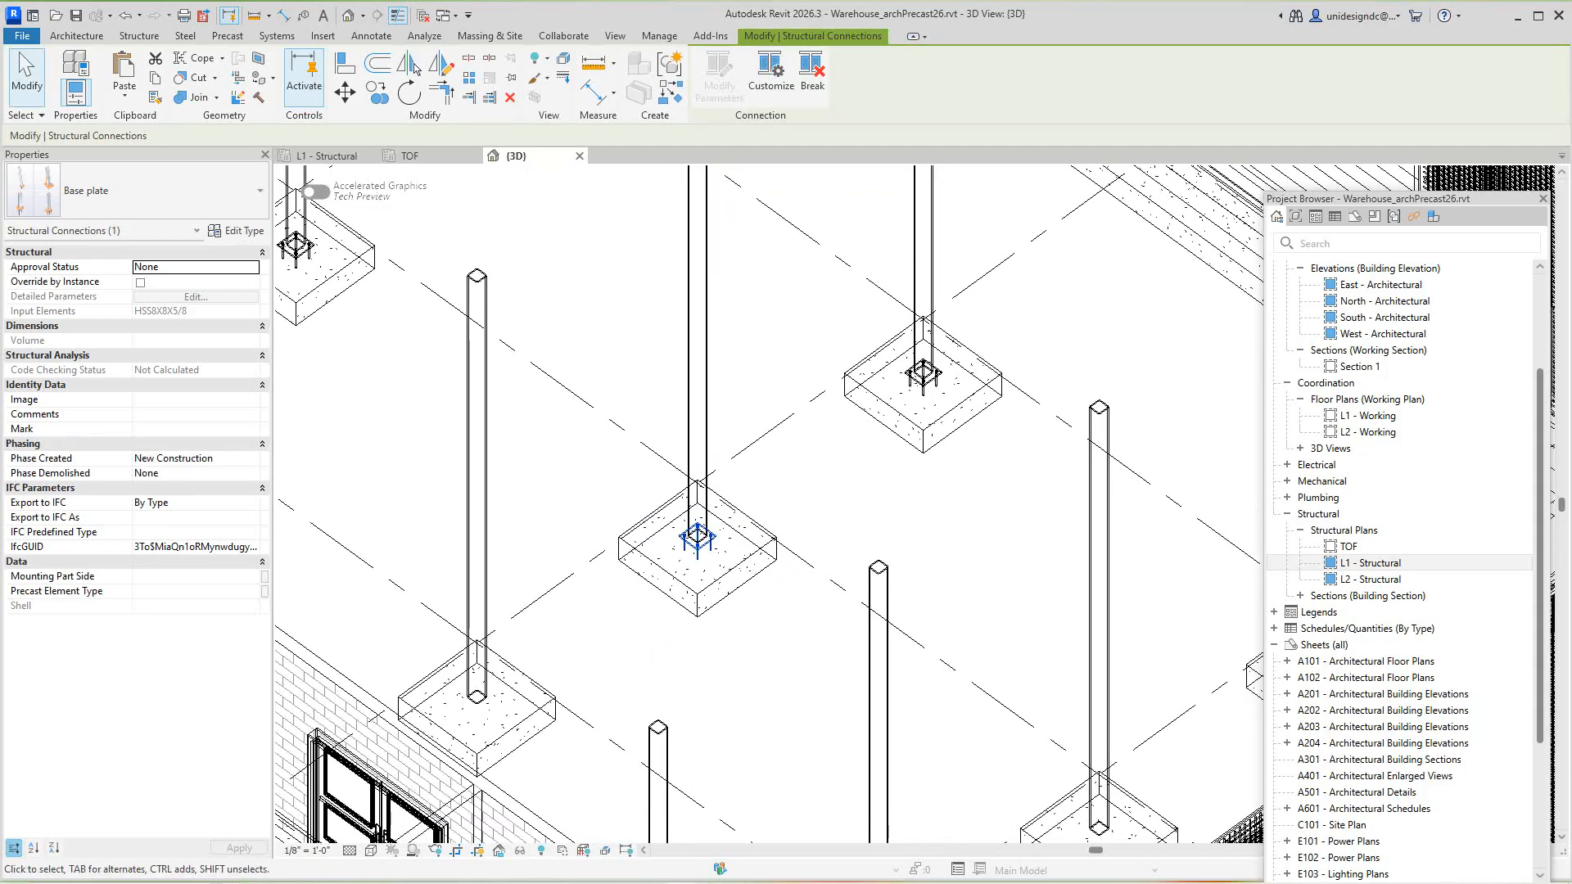
pyautogui.press('Escape')
# Add a Base plate connection to the column next to C-4 on the ribbed side wall's side, with only the column as input
pyautogui.scroll(3, 752, 684)
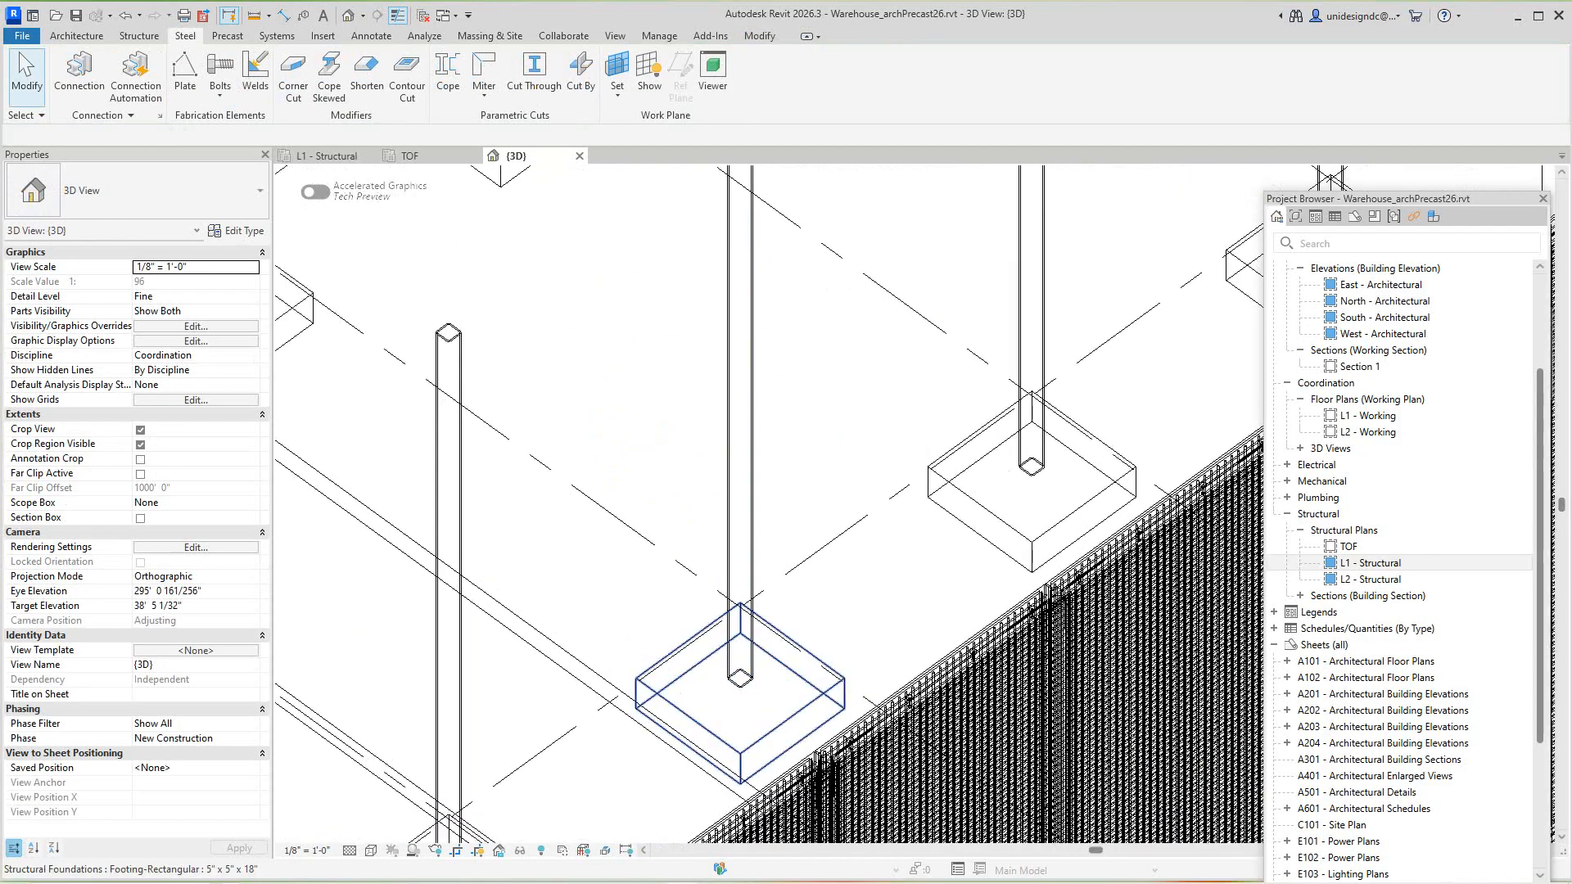
pyautogui.scroll(-5, 752, 684)
pyautogui.moveTo(751, 685); pyautogui.dragTo(730, 668, button='middle')
pyautogui.moveTo(820, 544); pyautogui.dragTo(835, 565, button='middle')
pyautogui.scroll(3, 835, 565)
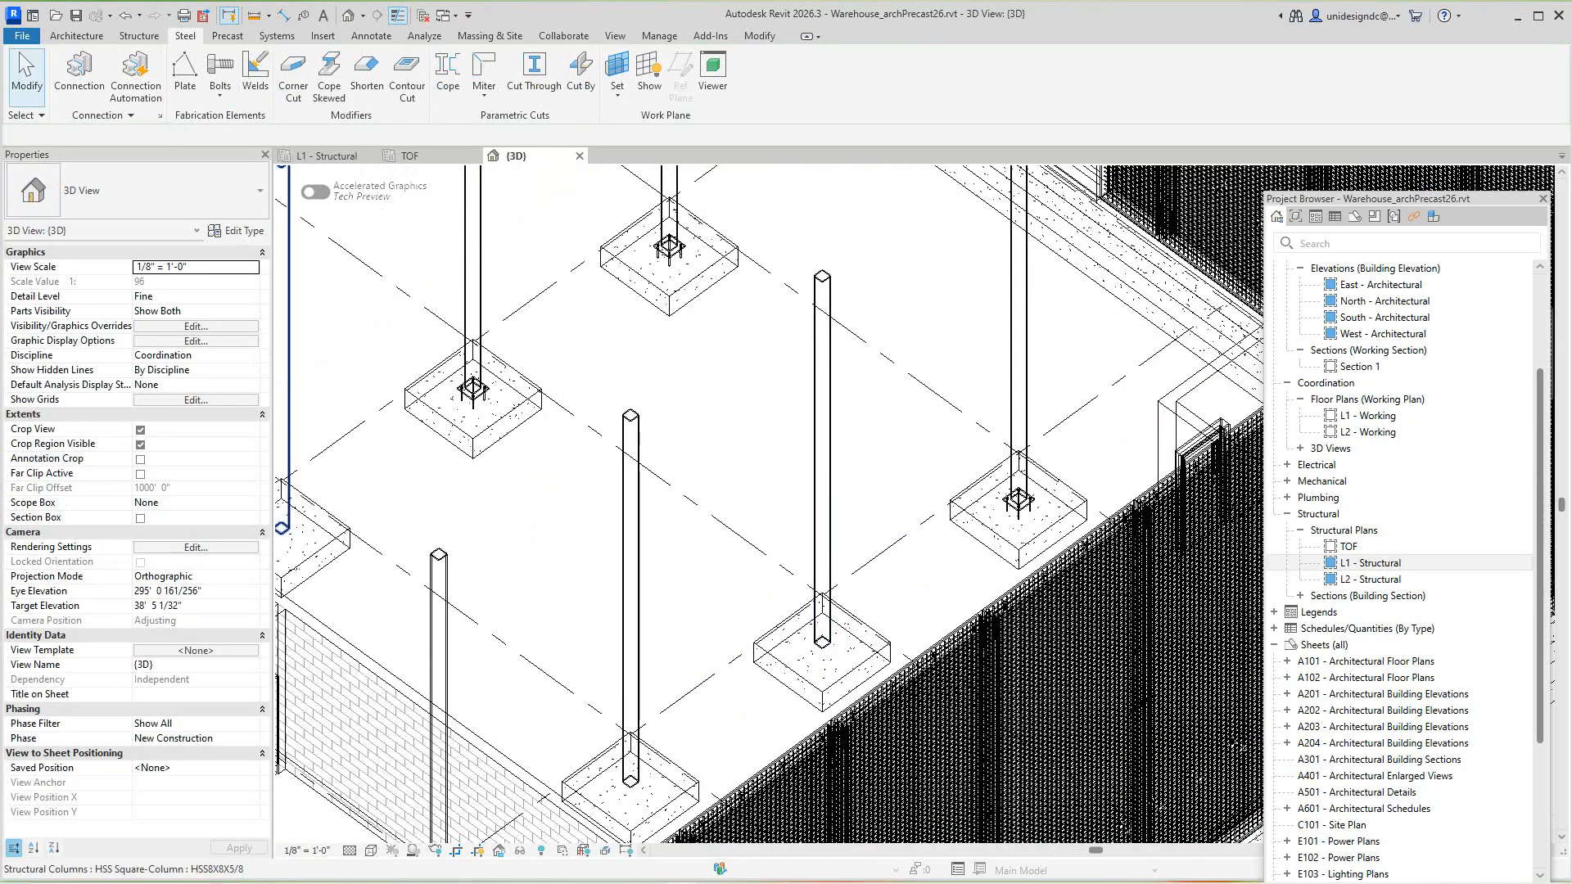
pyautogui.click(80, 74)
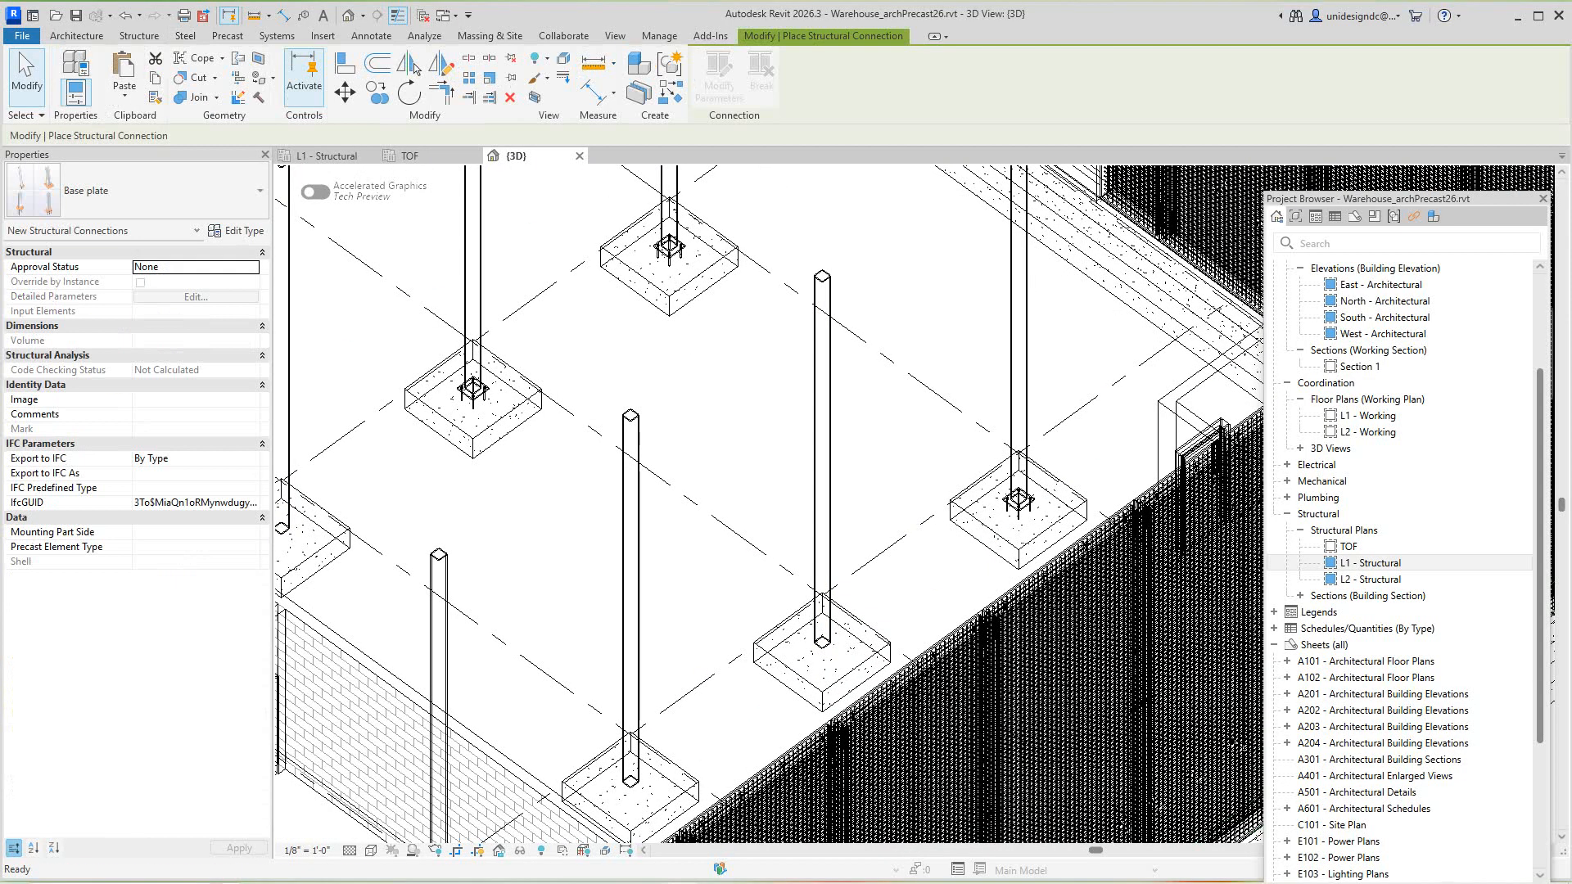
pyautogui.scroll(3, 815, 602)
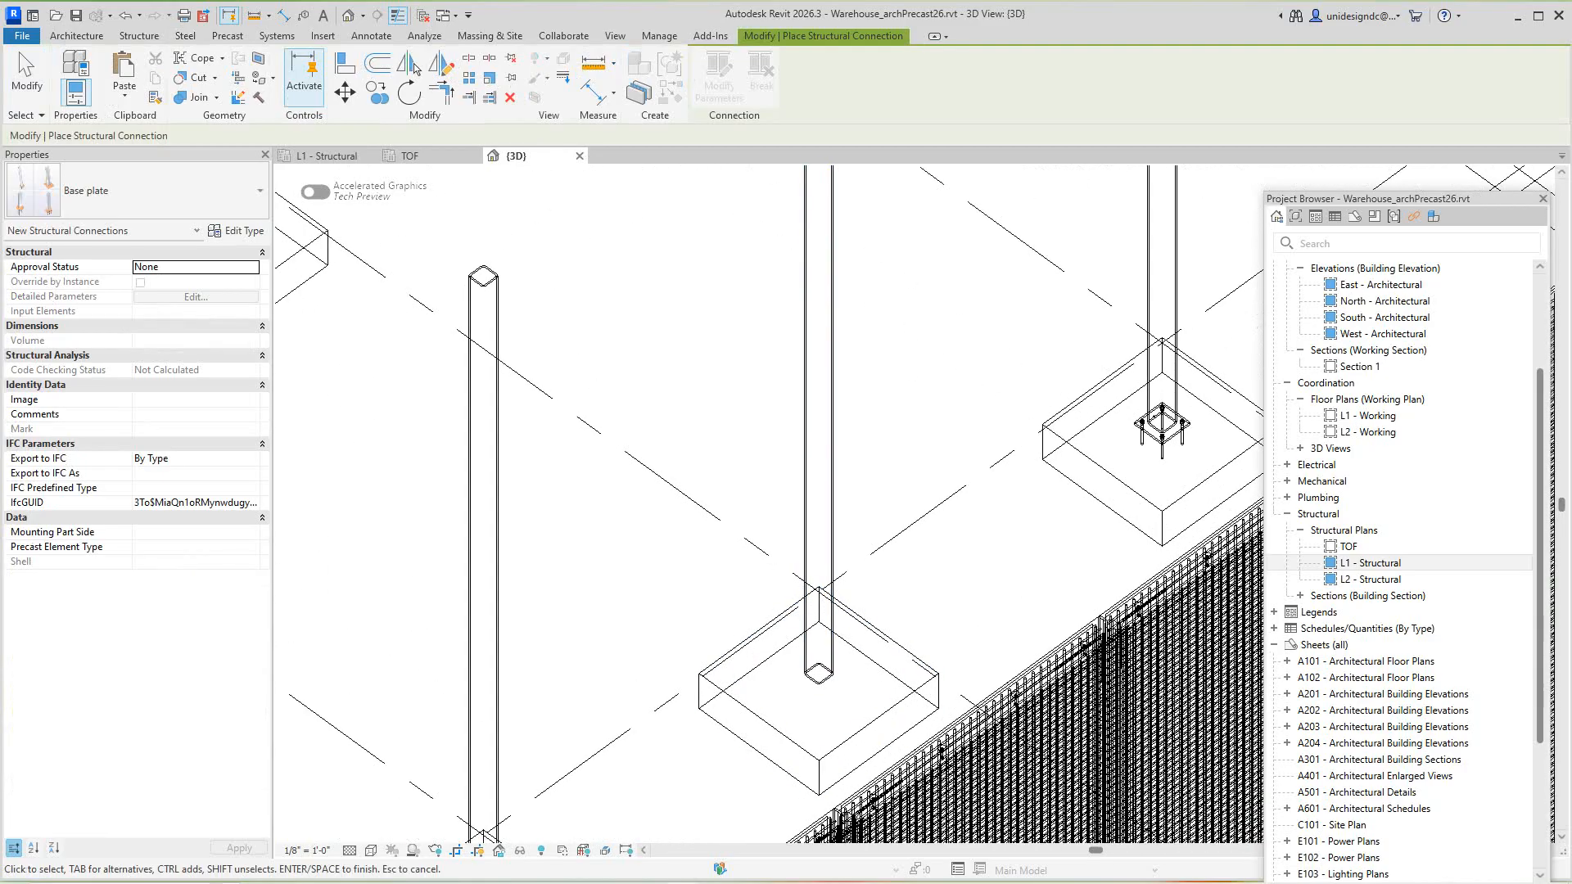
pyautogui.click(817, 610)
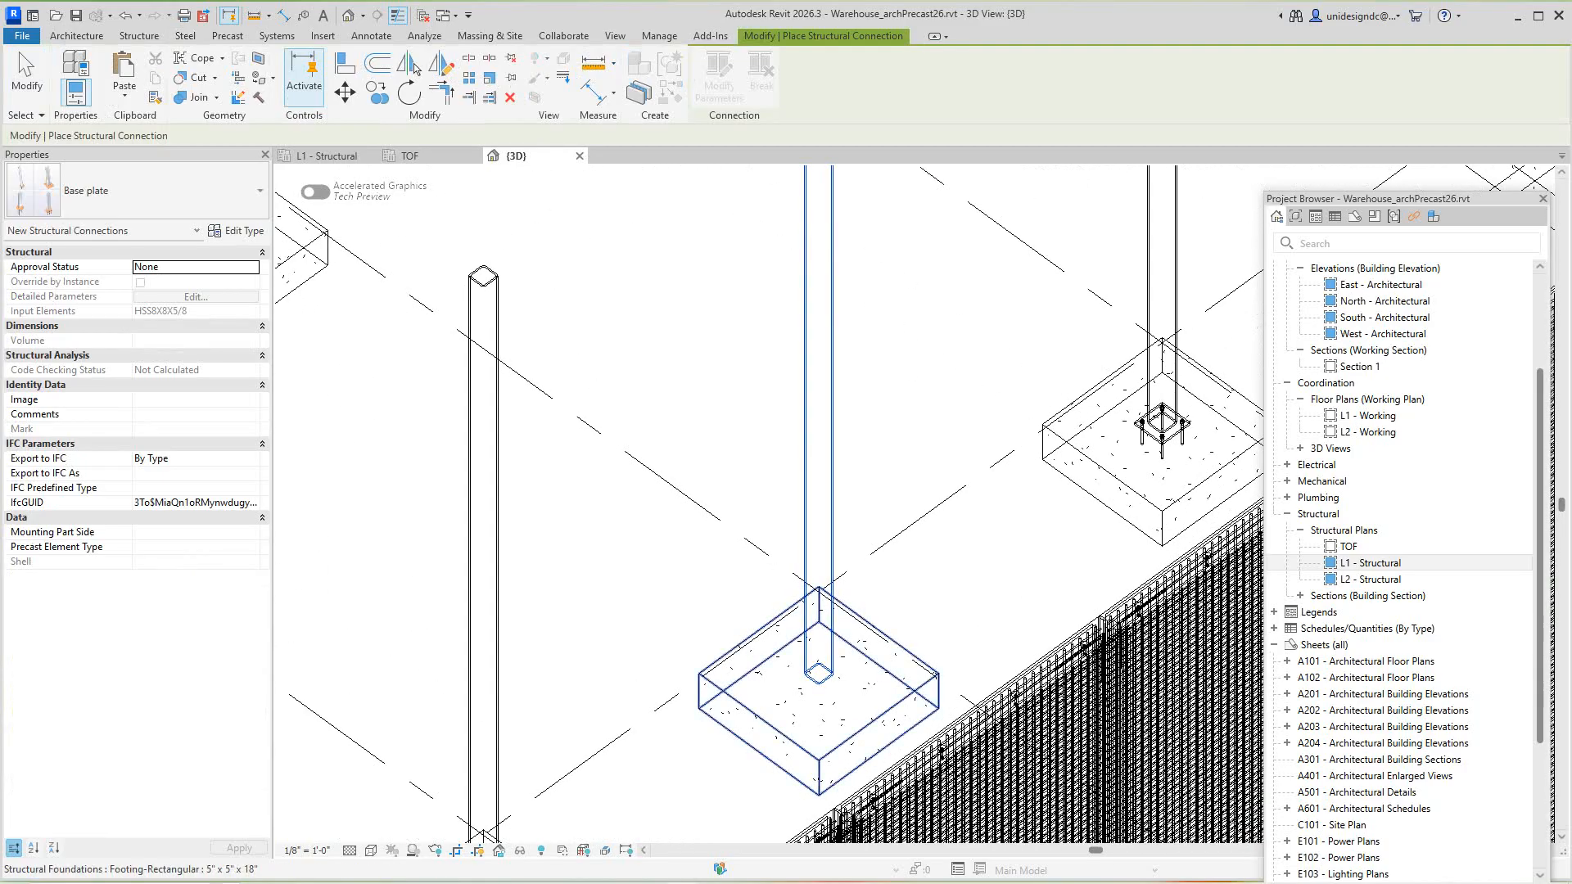
pyautogui.click(819, 622)
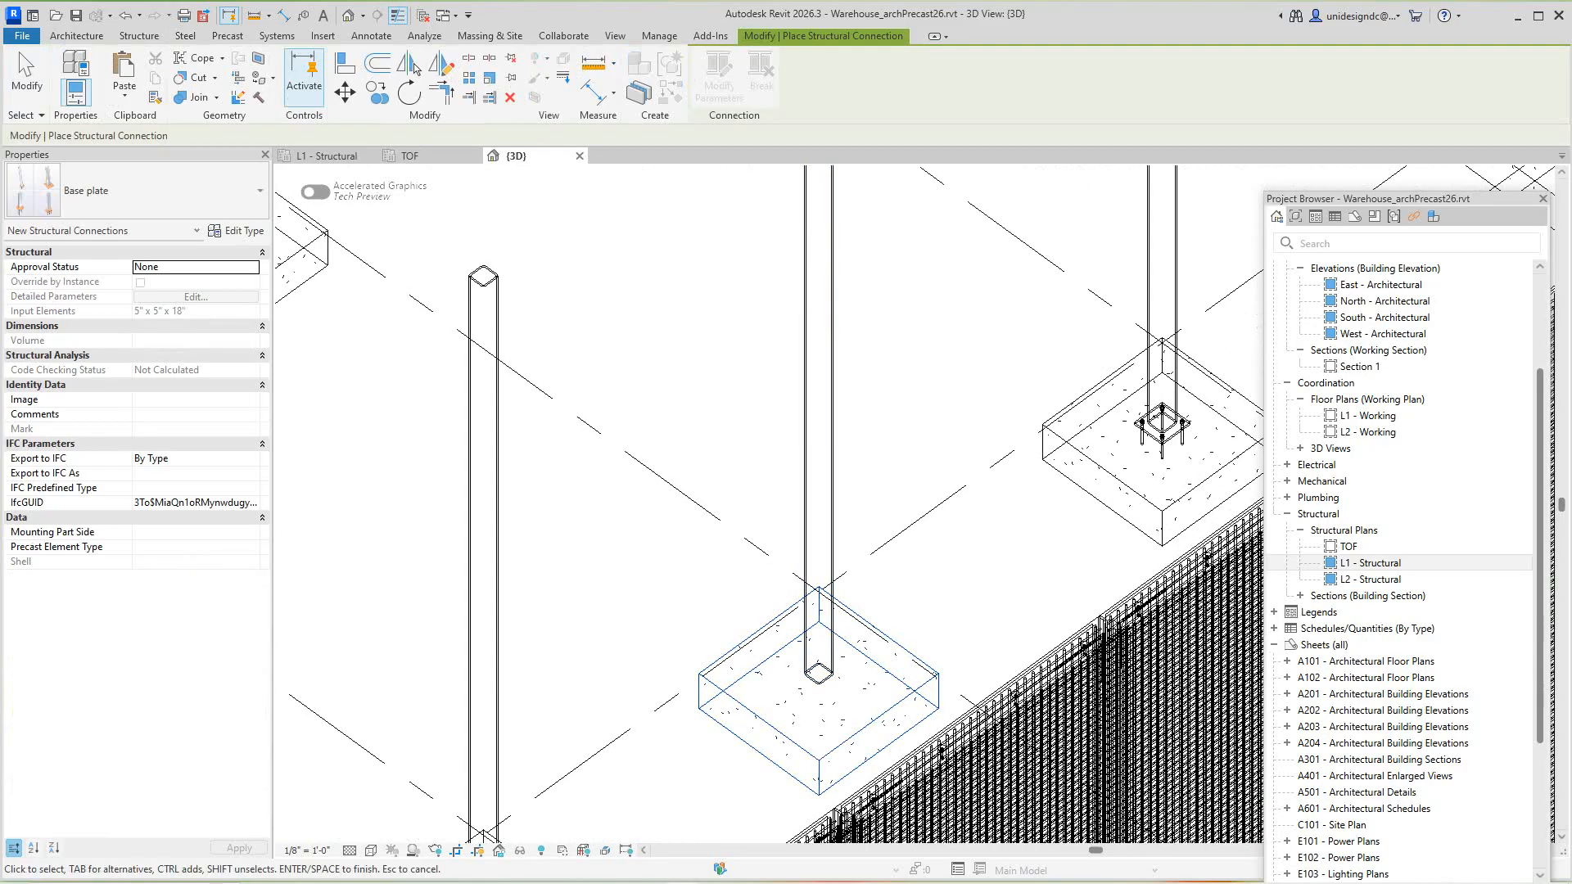
pyautogui.rightClick(827, 292)
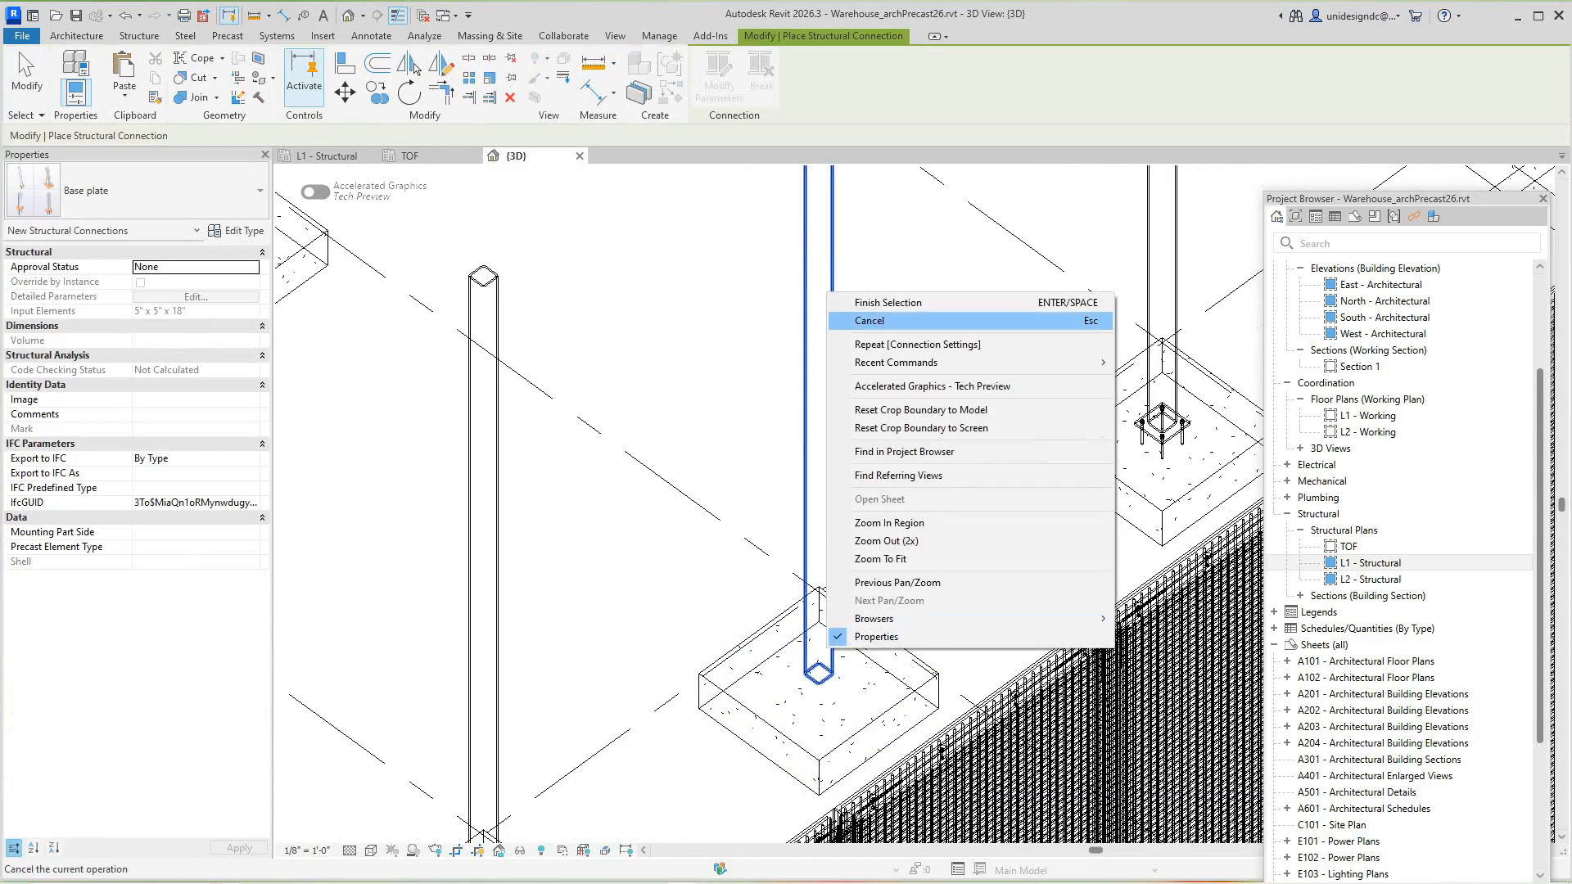
pyautogui.click(835, 302)
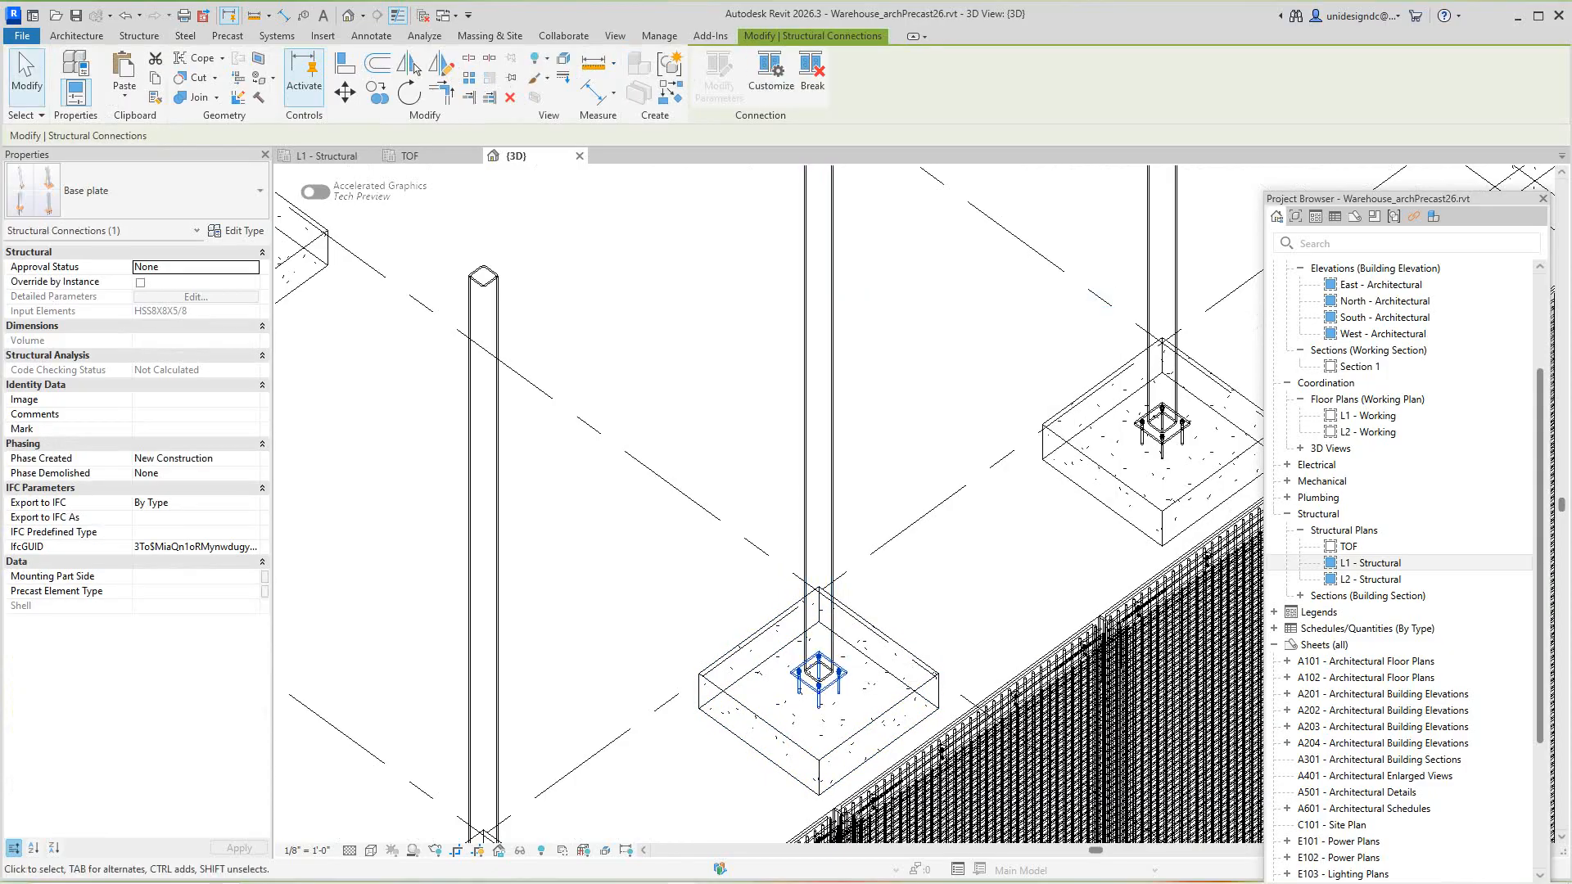
pyautogui.press('Escape')
# Add a Base plate connection to the column next to C-3 by the interior brick wall, using the column alone as input
pyautogui.scroll(-3, 863, 653)
pyautogui.moveTo(863, 653); pyautogui.dragTo(1050, 684, button='middle')
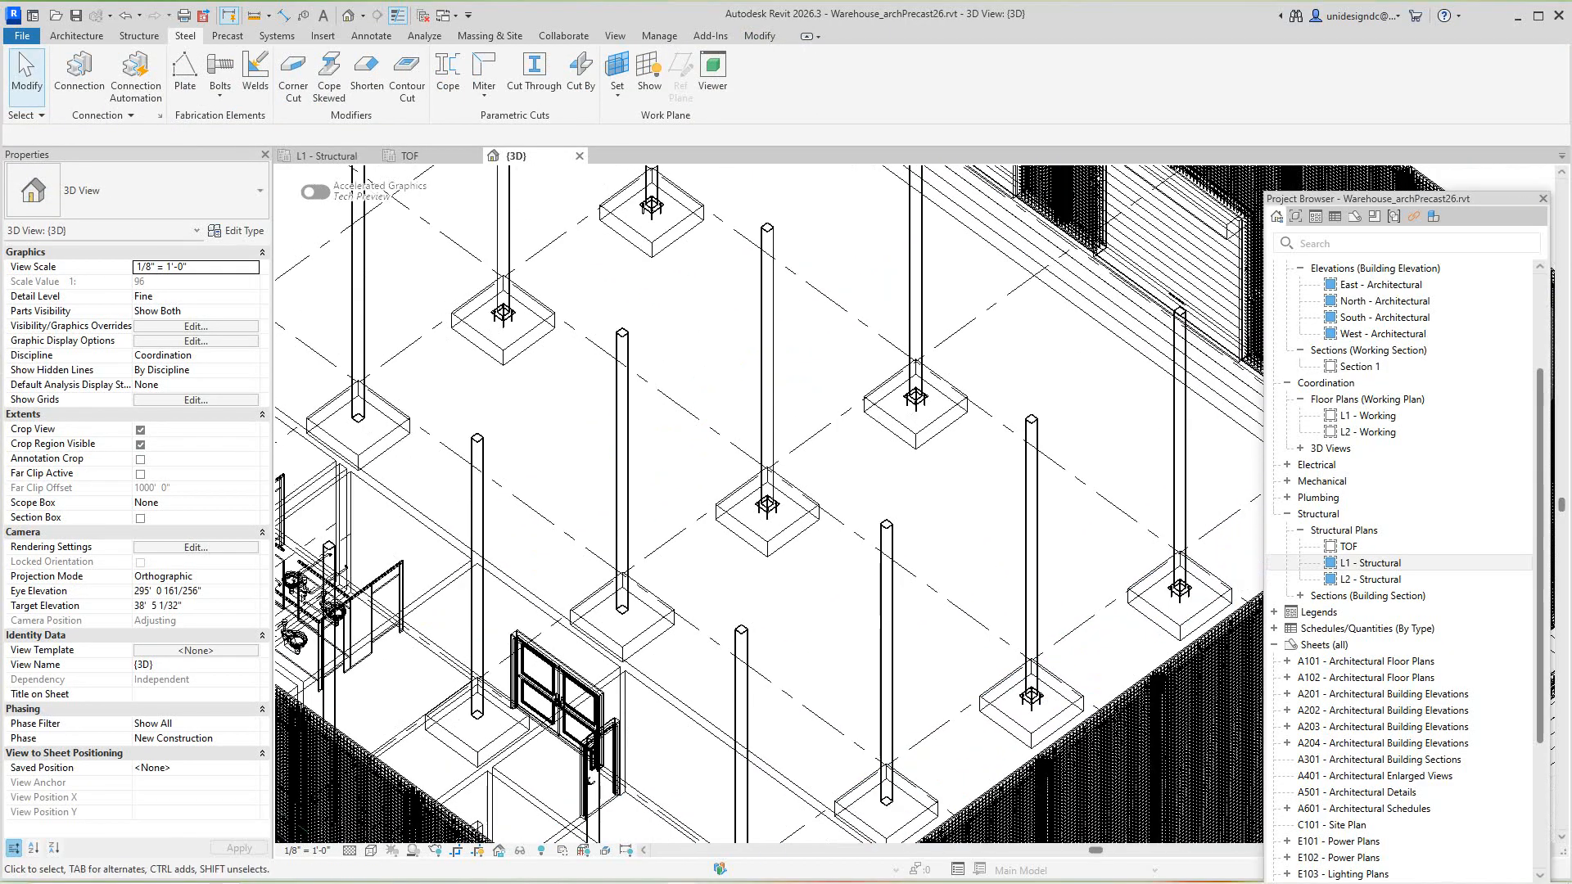
pyautogui.scroll(-5, 863, 573)
pyautogui.scroll(6, 659, 524)
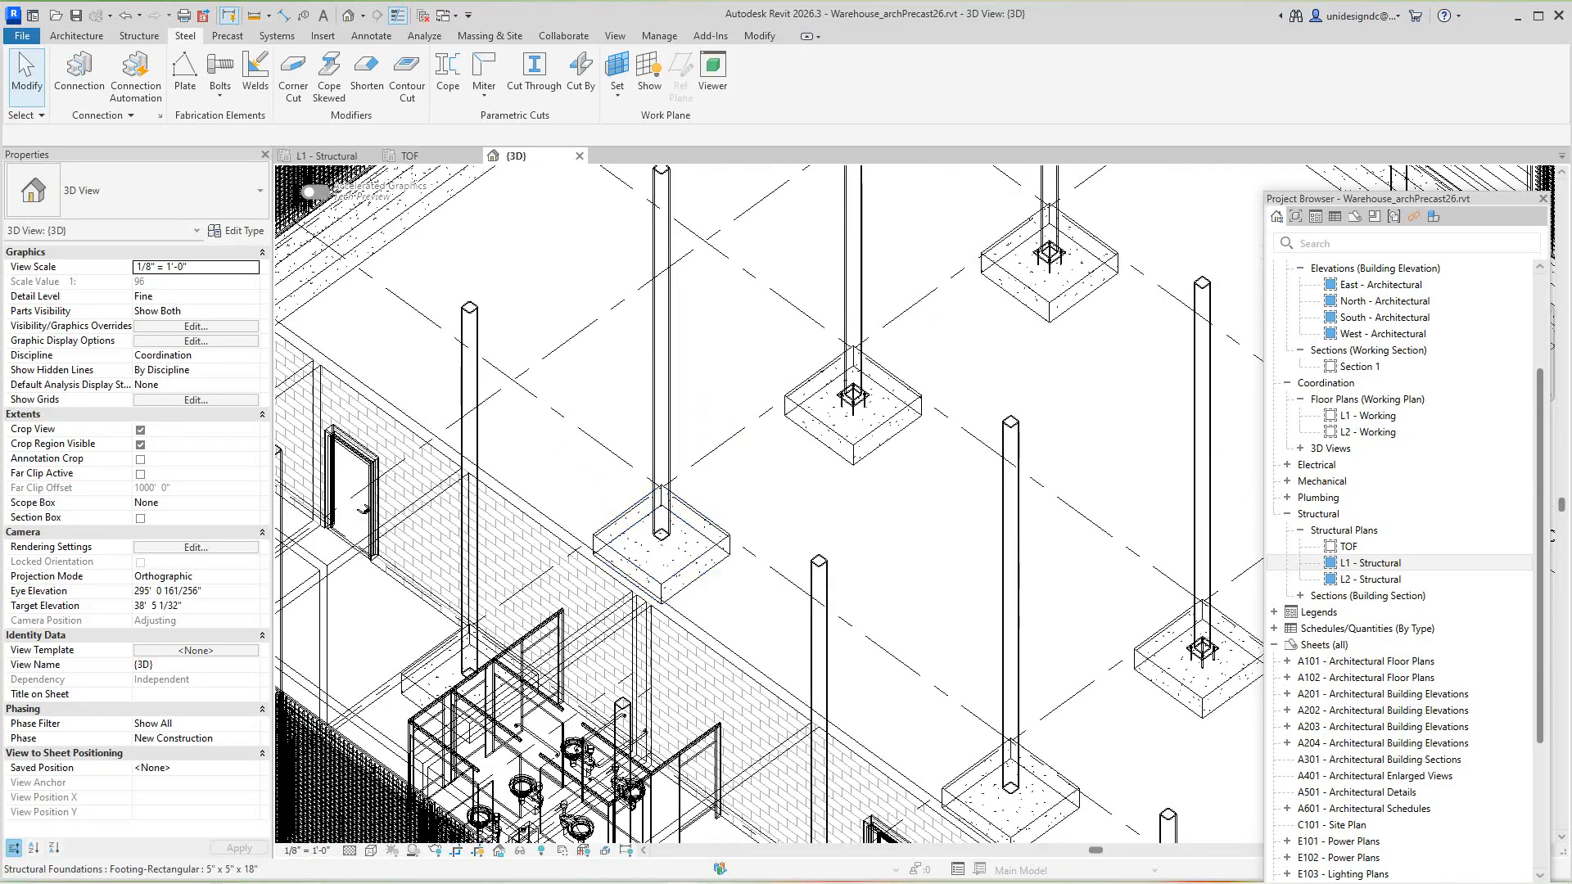
pyautogui.scroll(-3, 660, 544)
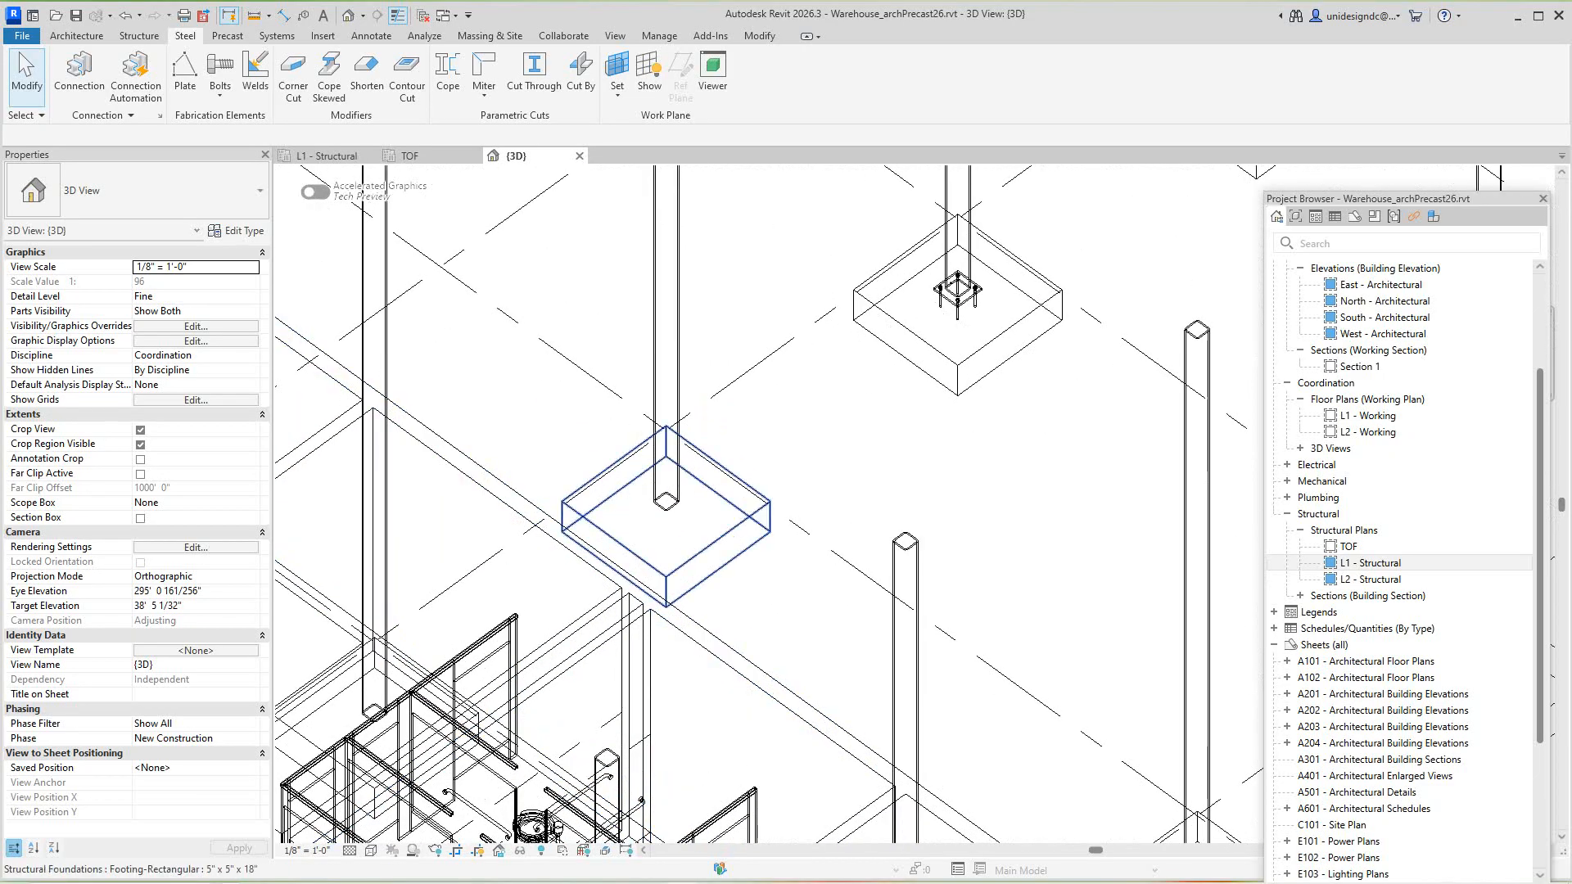
pyautogui.scroll(3, 593, 544)
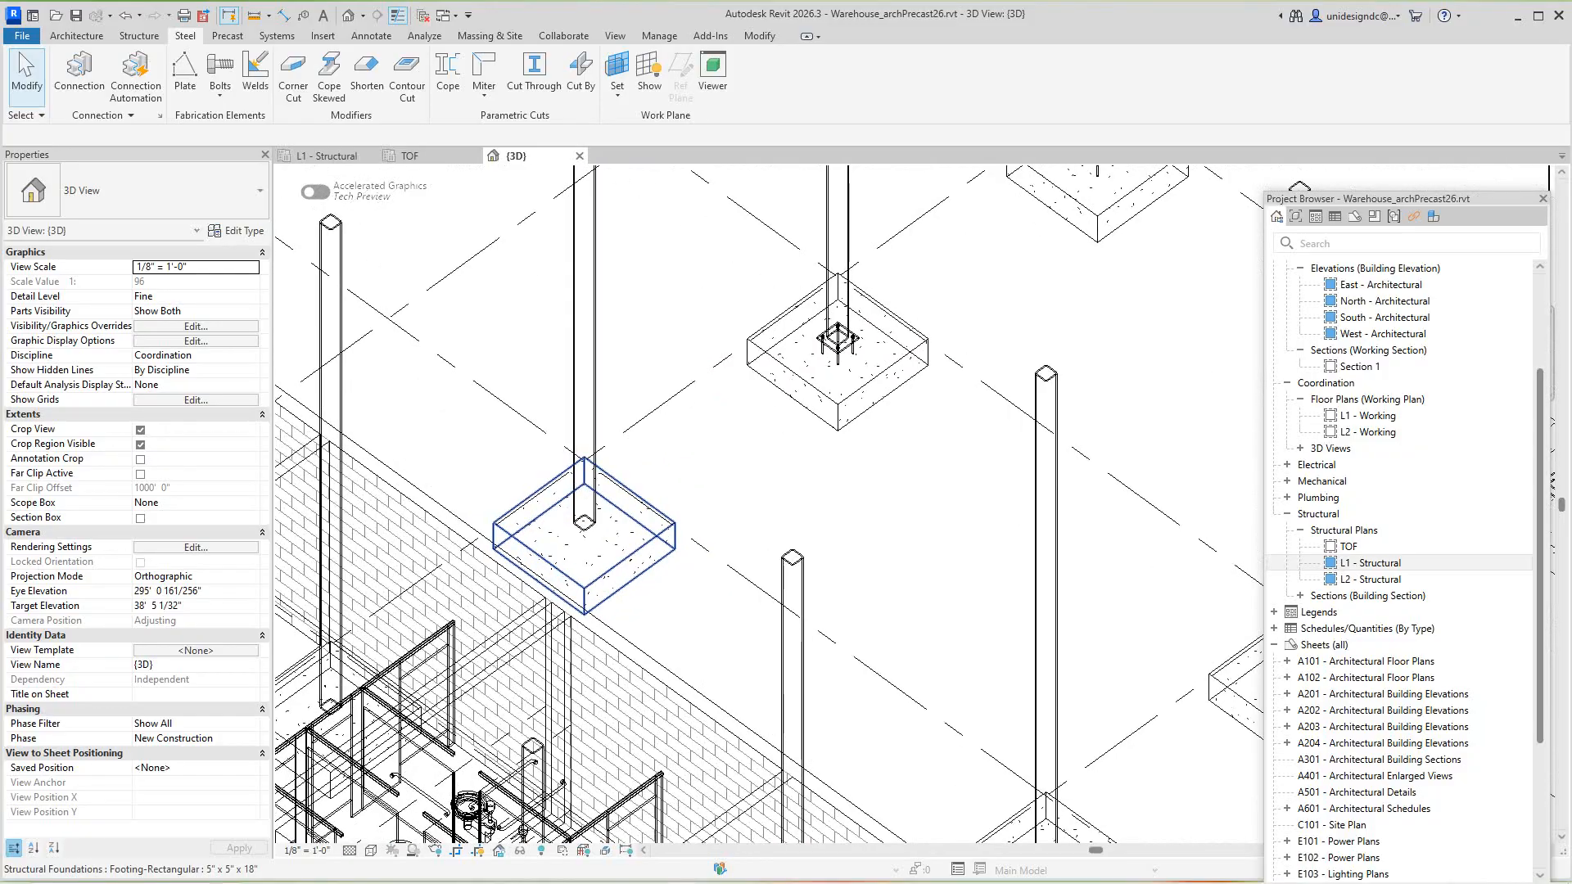
pyautogui.scroll(-3, 594, 544)
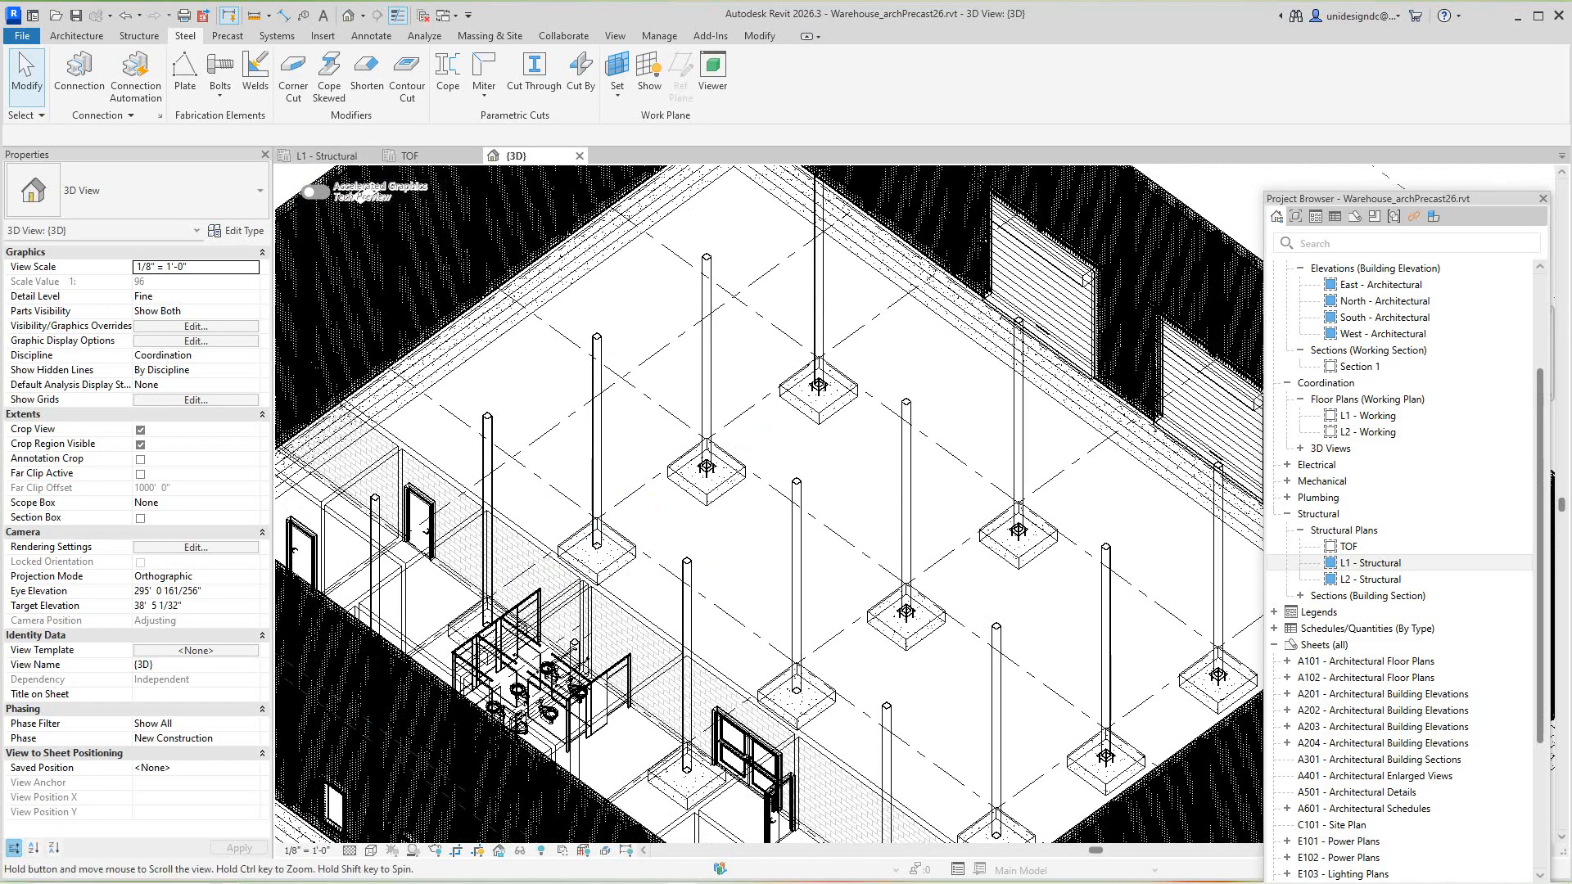
pyautogui.scroll(2, 664, 673)
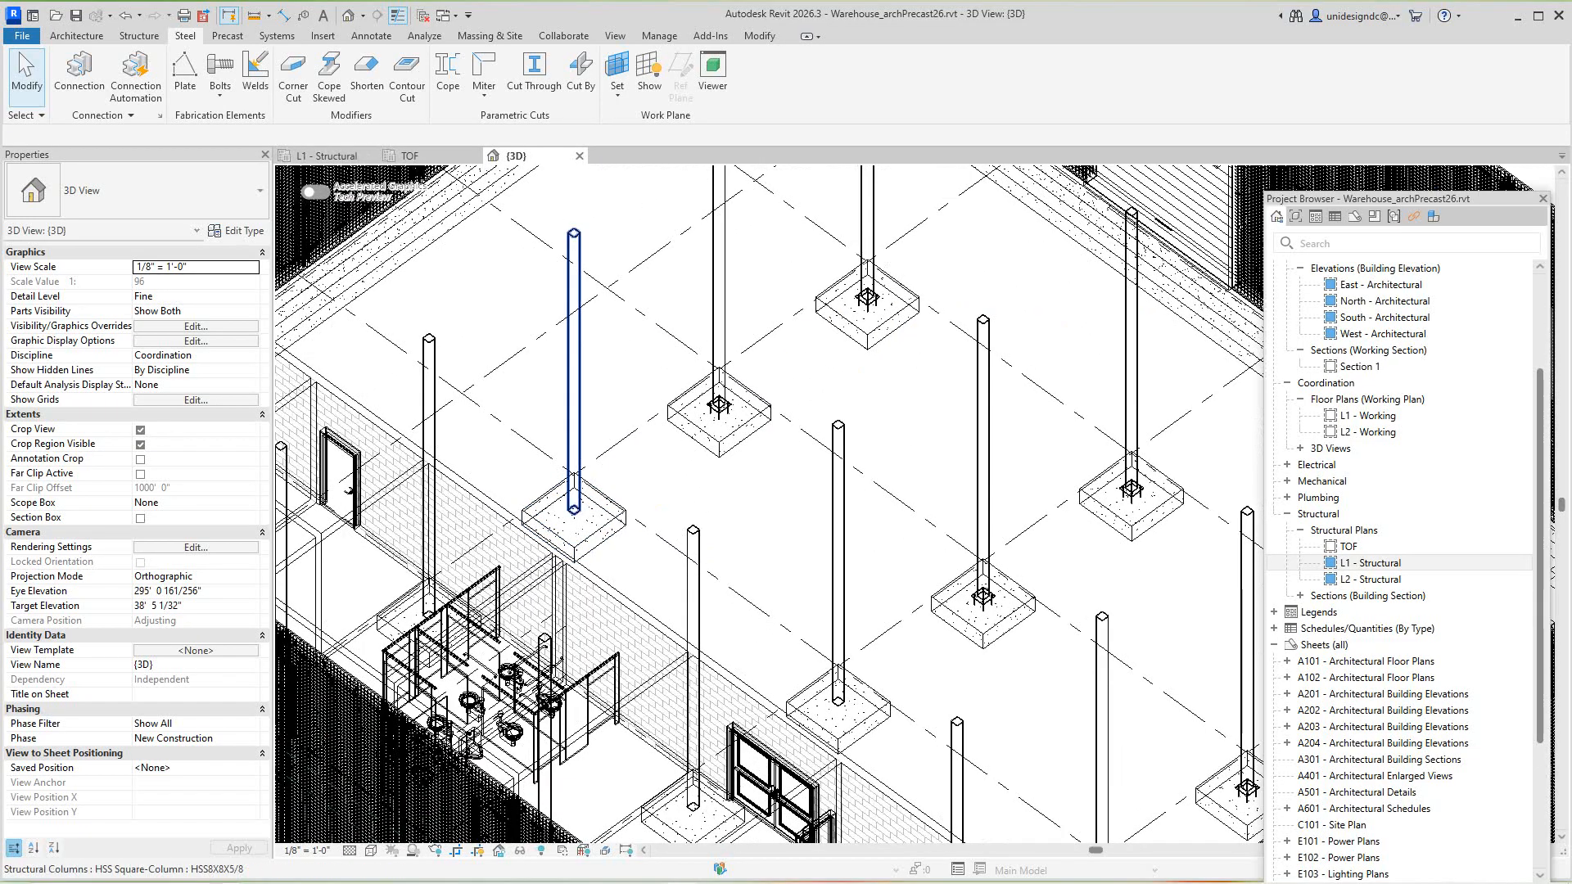
pyautogui.scroll(2, 573, 504)
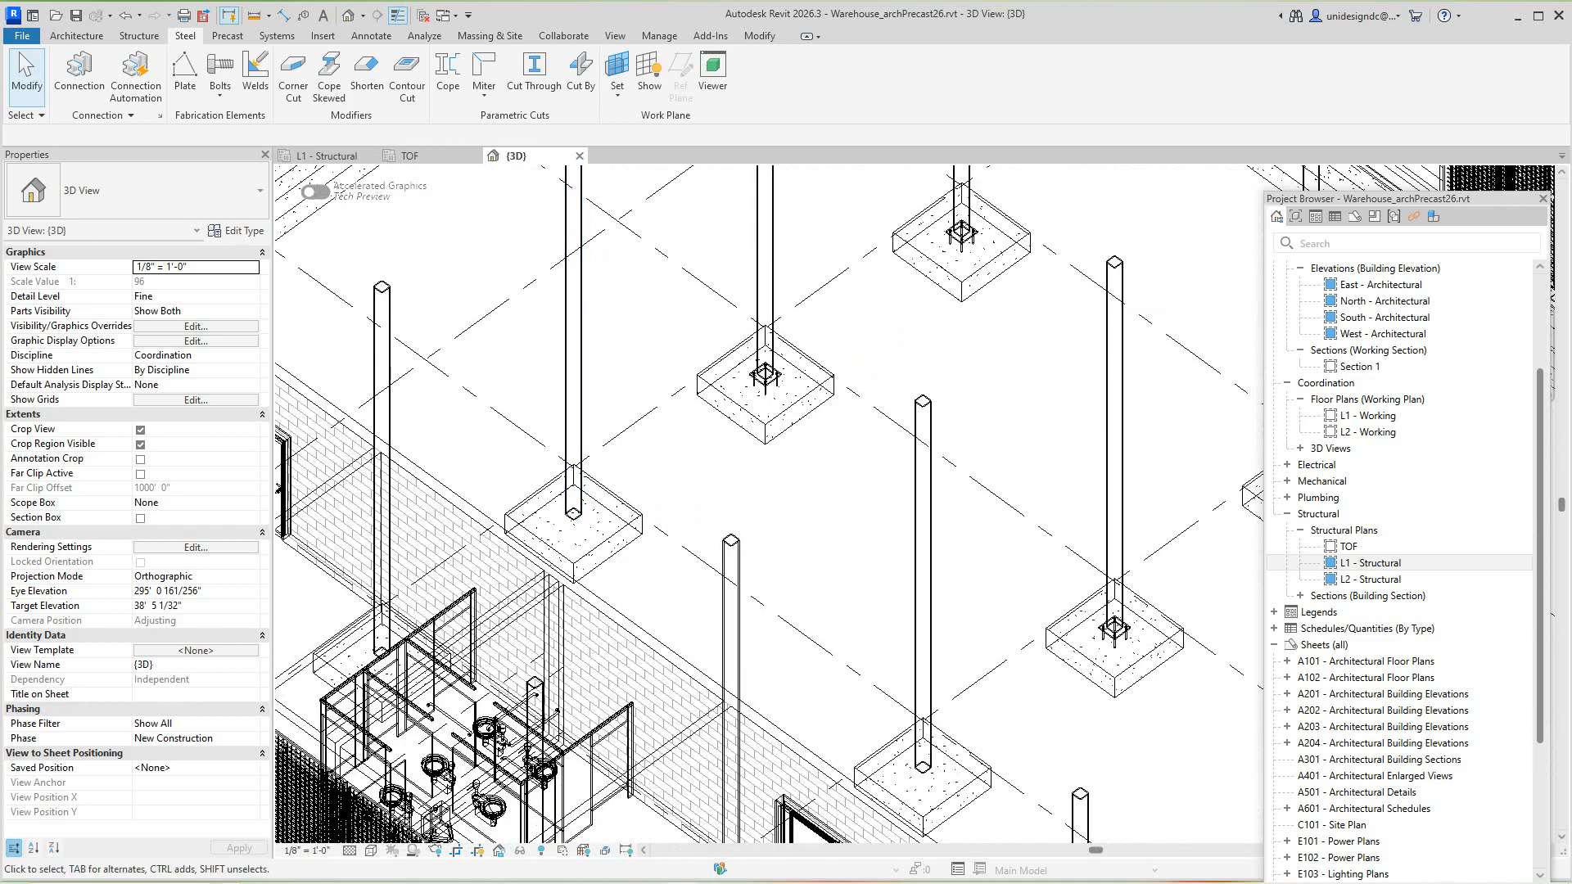
pyautogui.click(79, 72)
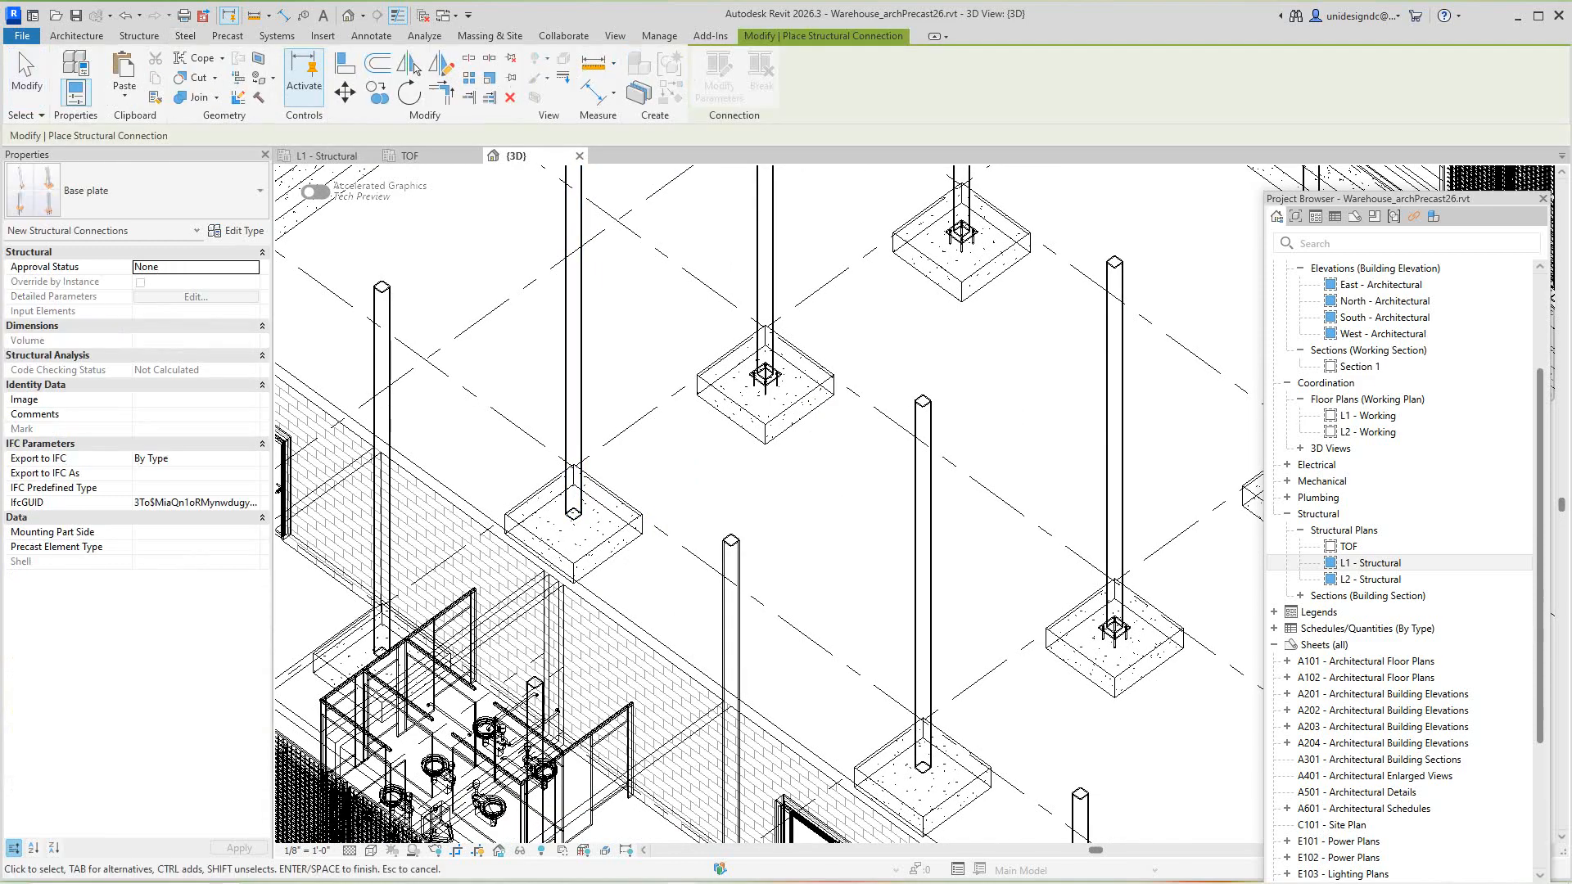
pyautogui.scroll(2, 565, 528)
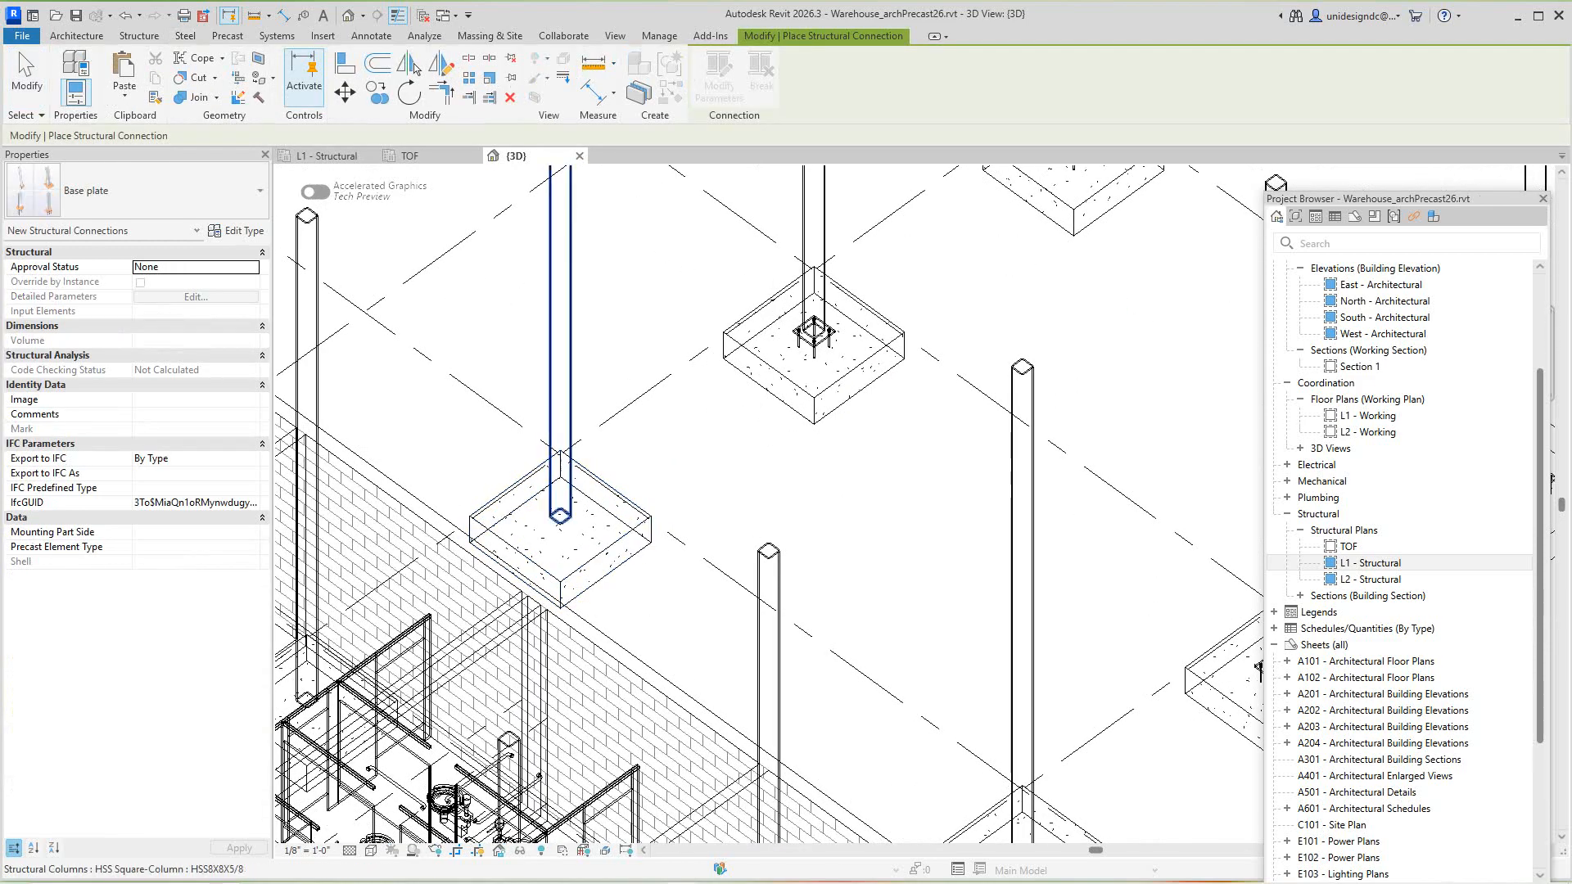
pyautogui.click(571, 426)
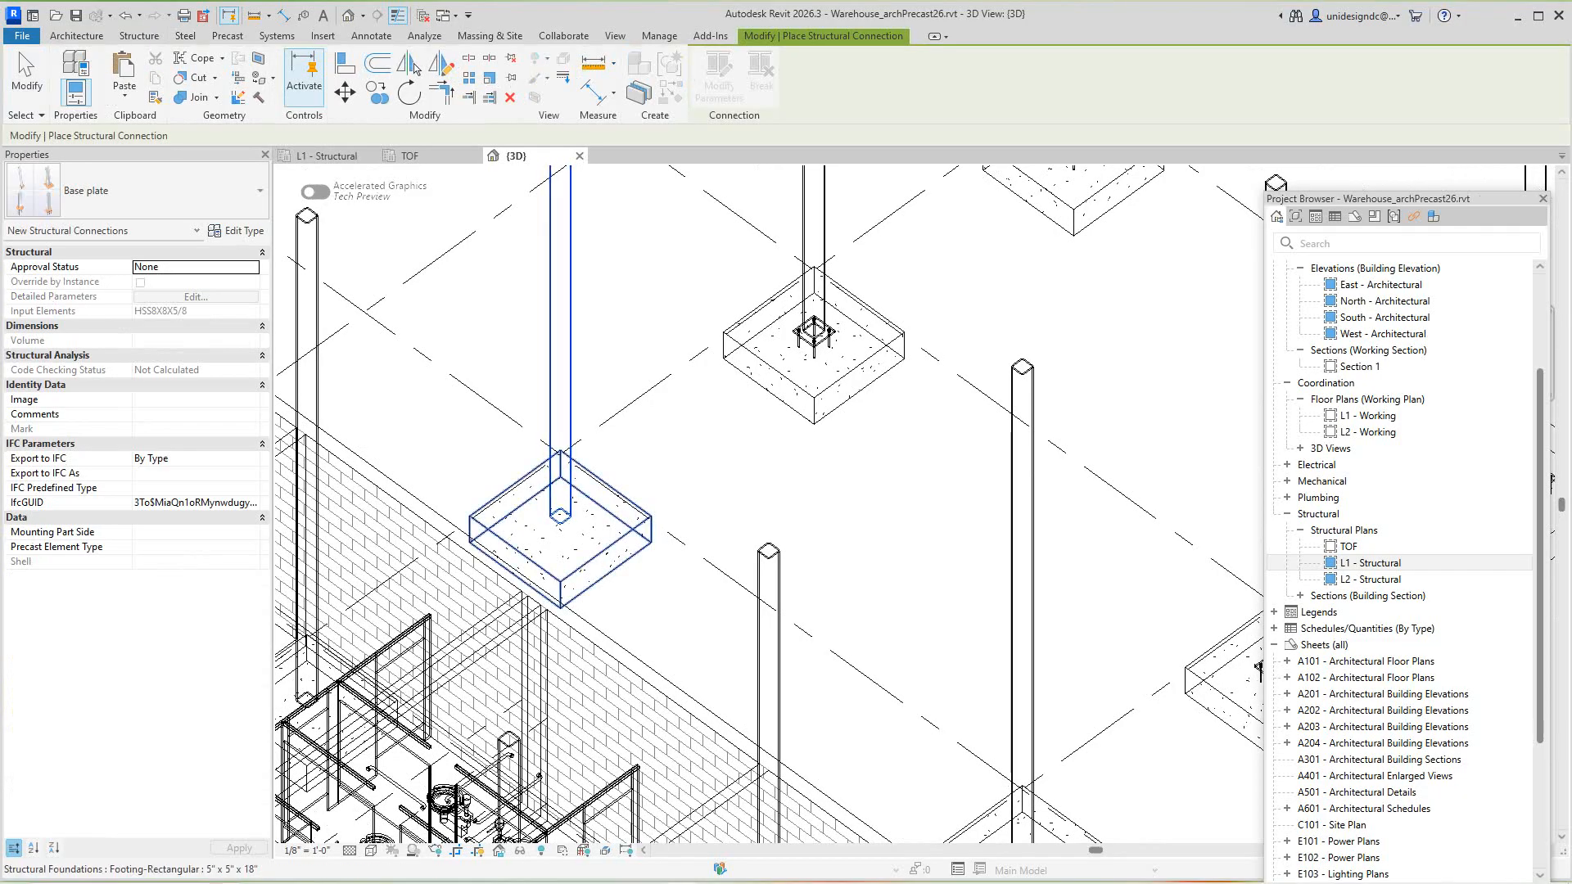
pyautogui.click(560, 516)
pyautogui.scroll(2, 559, 515)
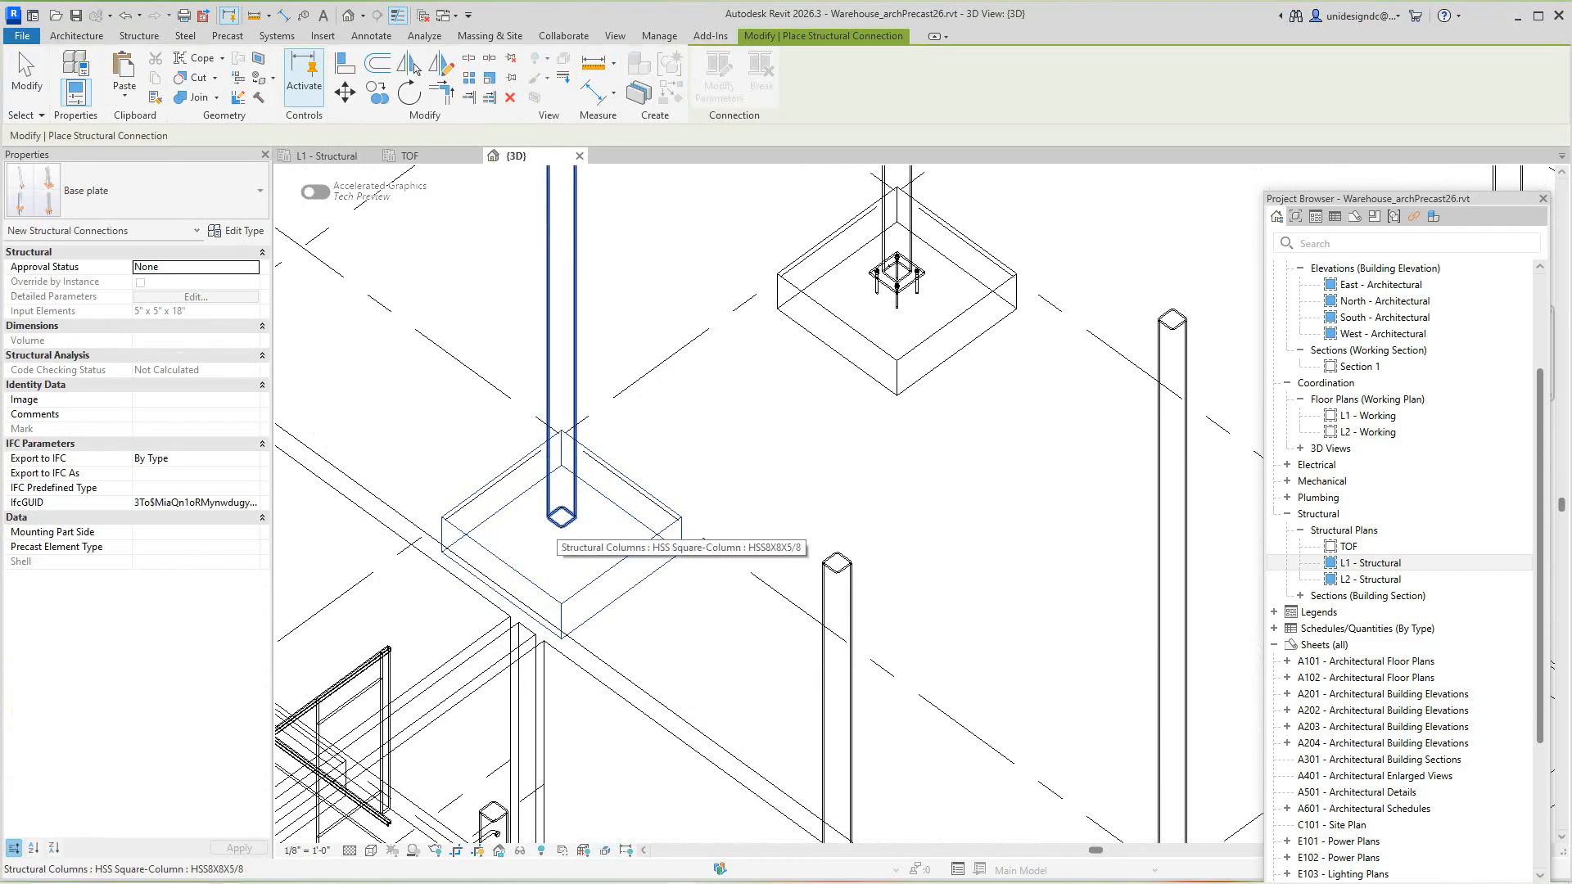
pyautogui.rightClick(559, 516)
pyautogui.click(622, 524)
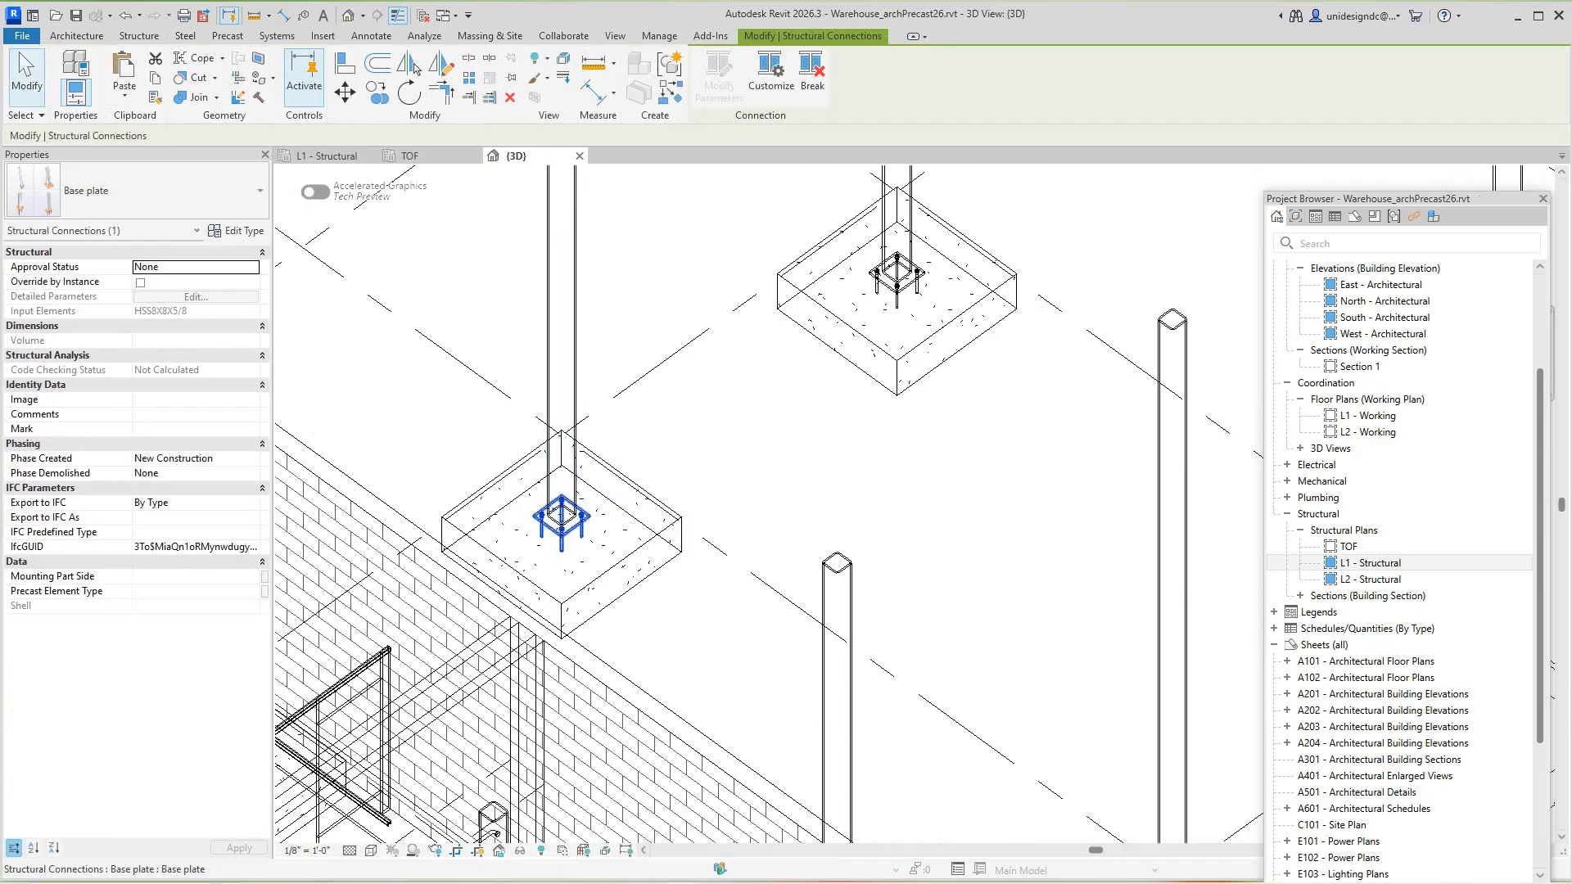
pyautogui.scroll(-4, 660, 591)
pyautogui.moveTo(659, 591); pyautogui.dragTo(497, 290, button='middle')
pyautogui.scroll(1, 496, 291)
pyautogui.press('Escape')
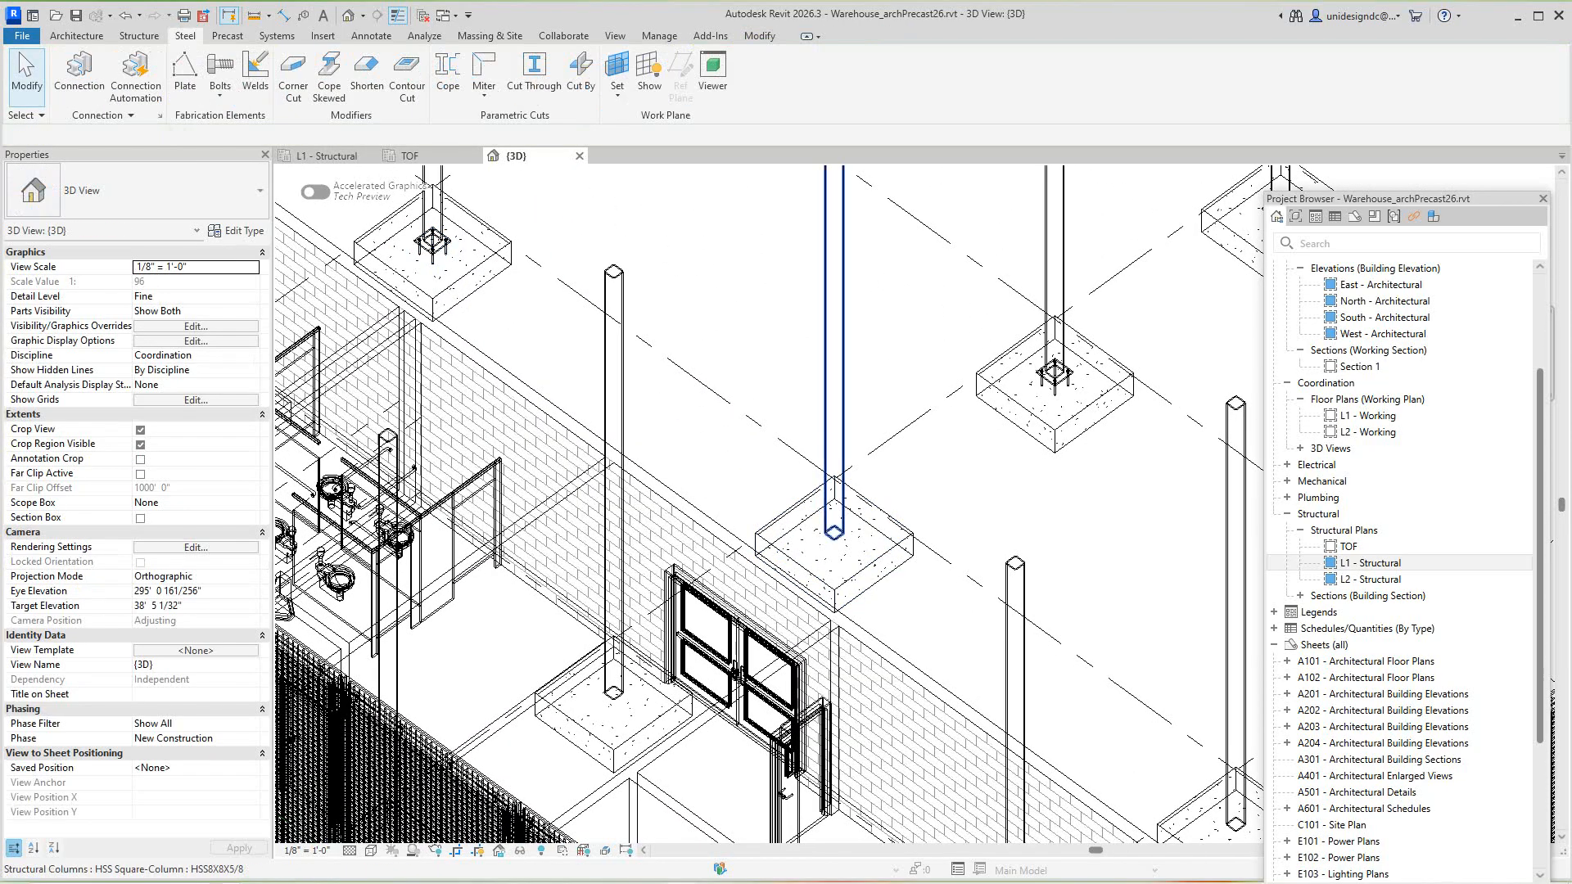
pyautogui.click(835, 491)
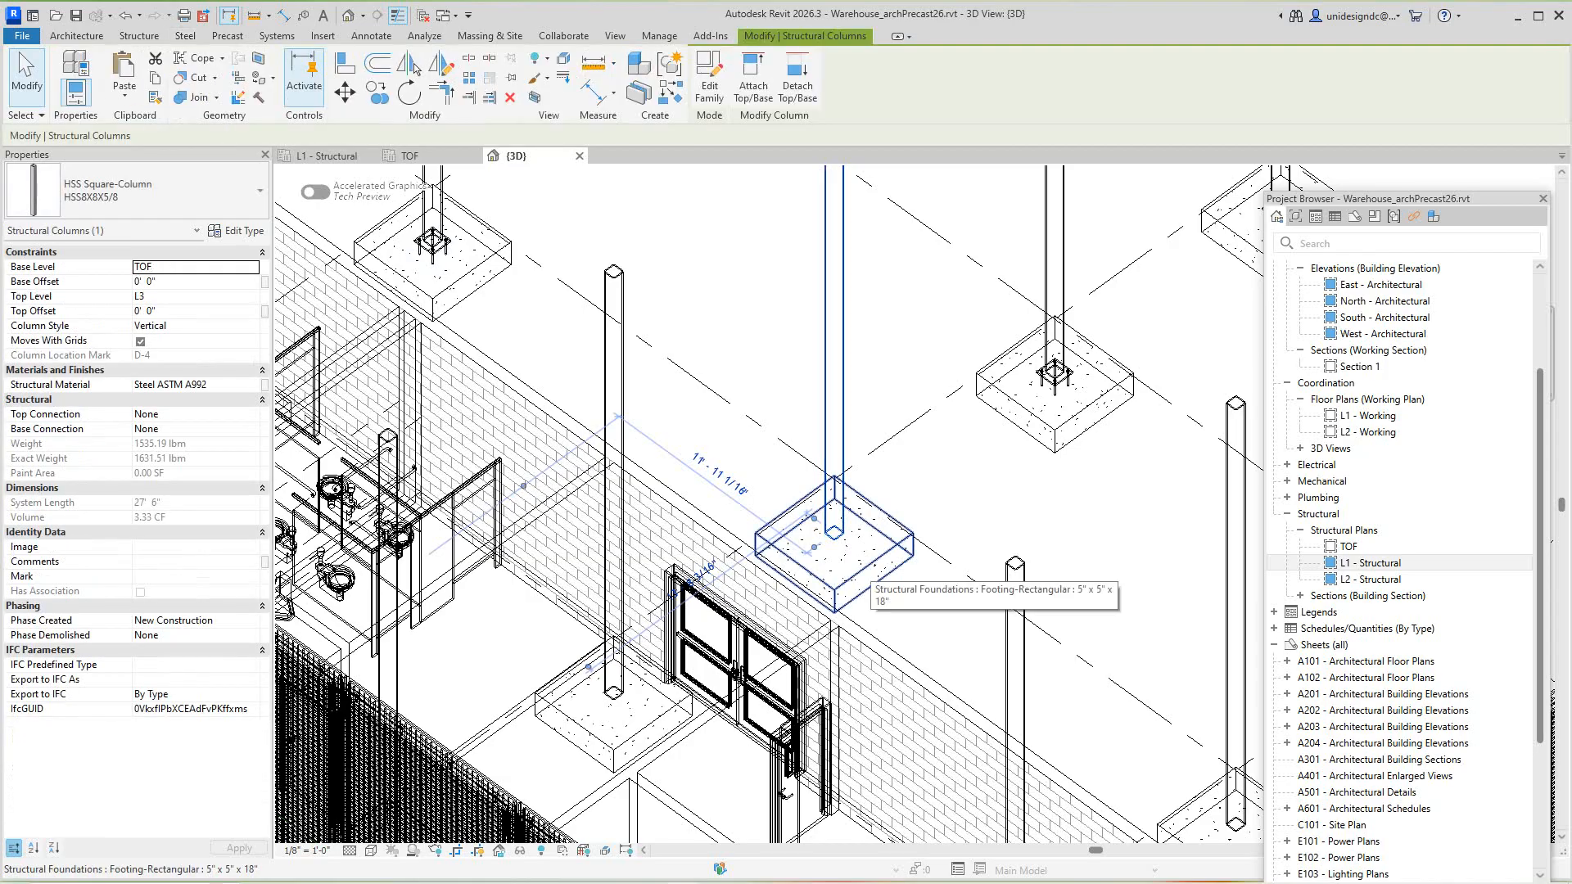
pyautogui.click(860, 571)
pyautogui.rightClick(834, 529)
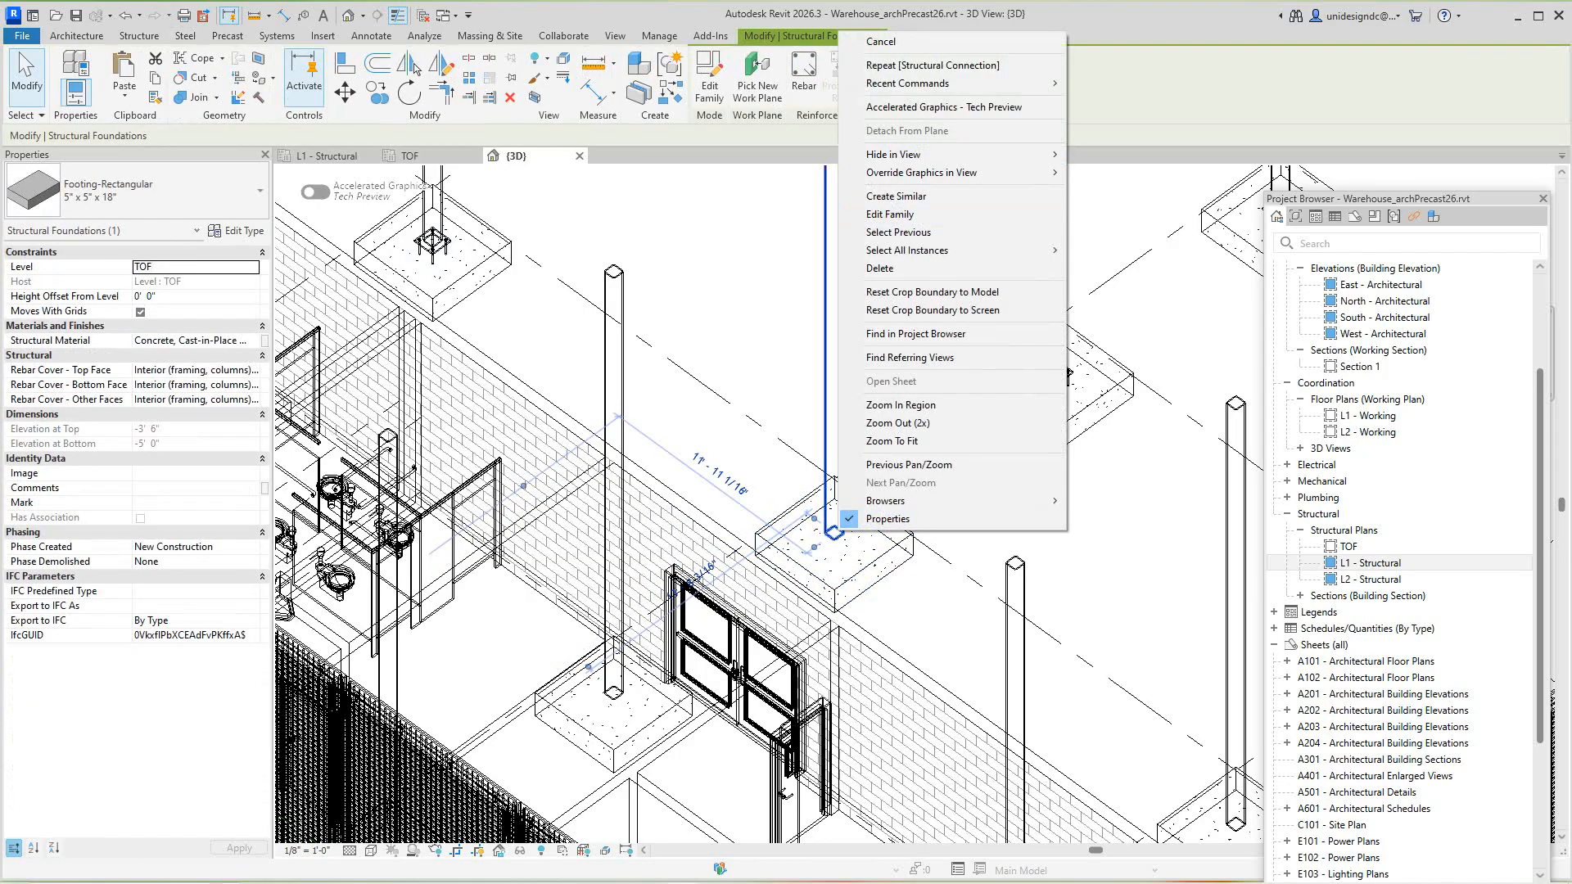
pyautogui.click(832, 534)
pyautogui.scroll(1, 865, 570)
pyautogui.press('Escape')
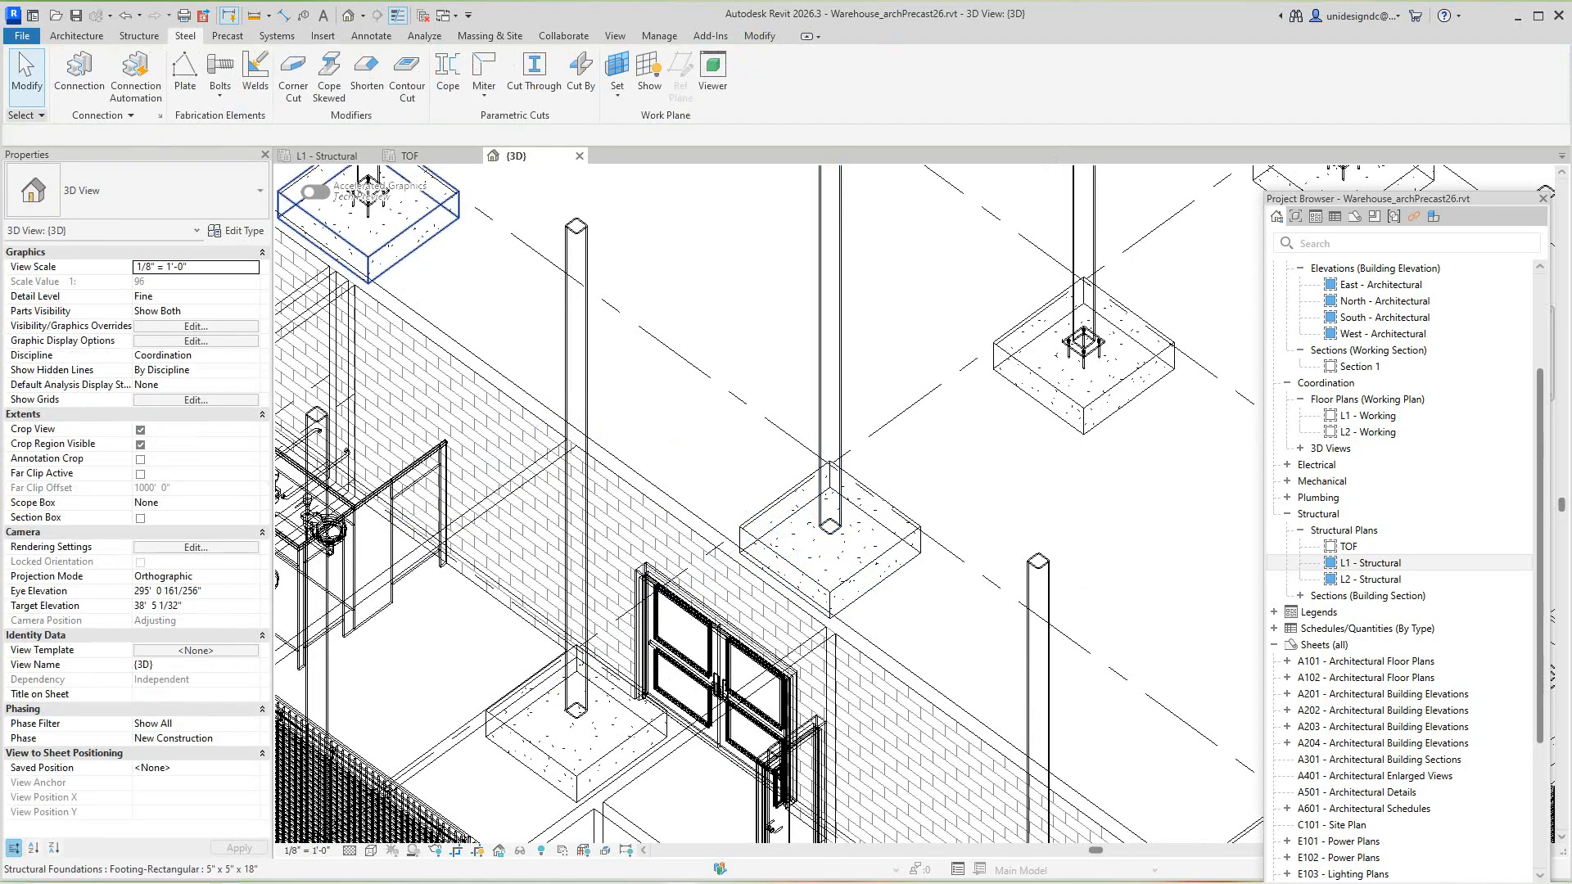
# Add a Base plate connection to the column behind the interior double door, using the column alone as the input element
pyautogui.click(79, 70)
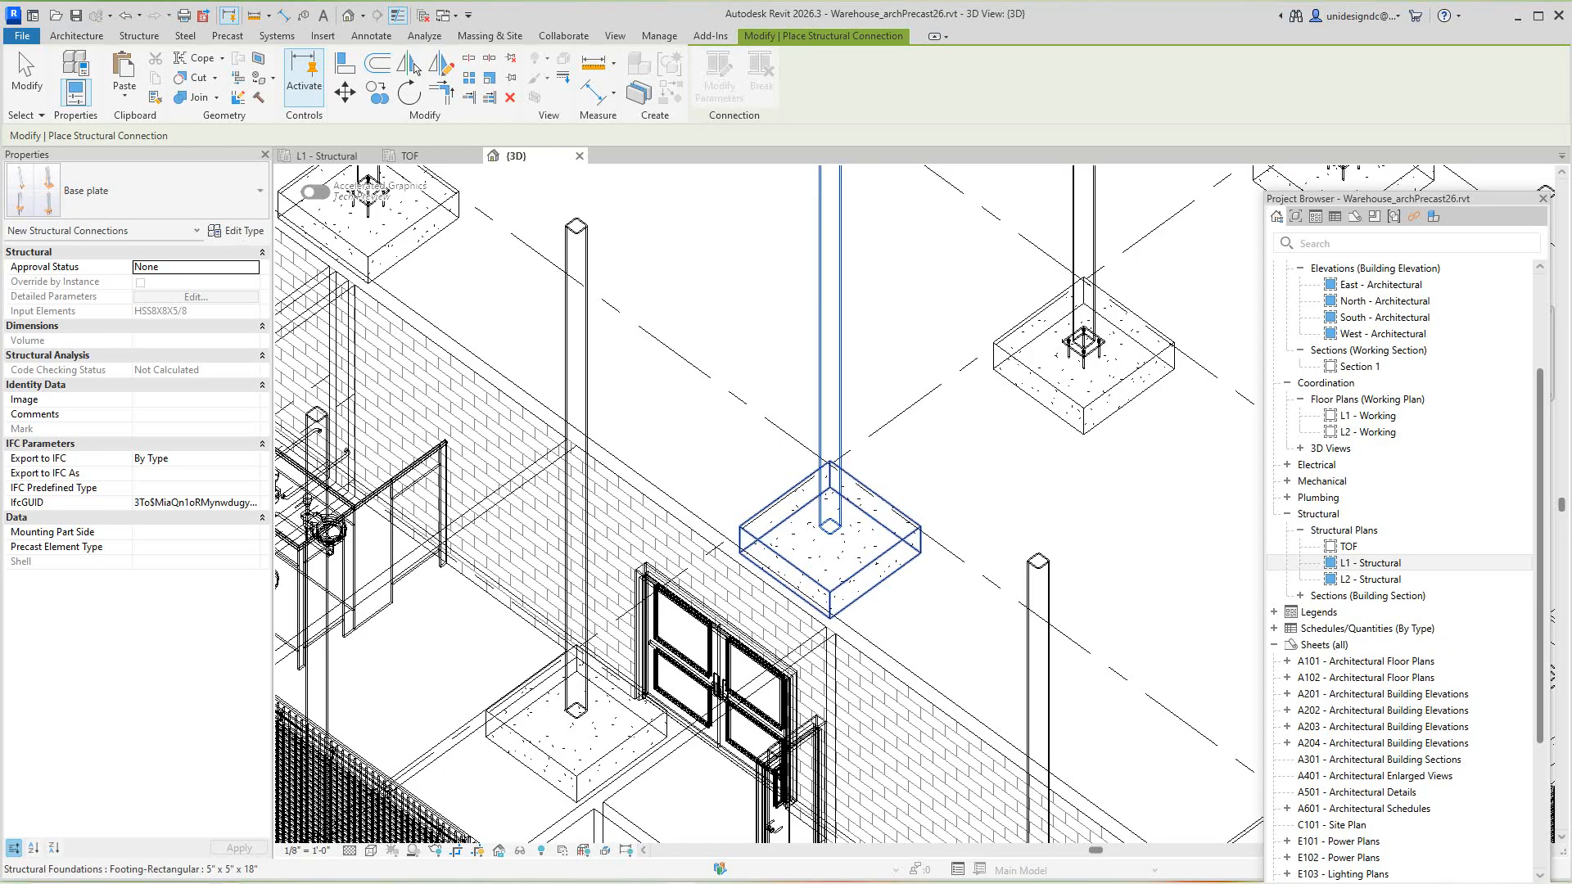
pyautogui.click(875, 584)
pyautogui.rightClick(834, 530)
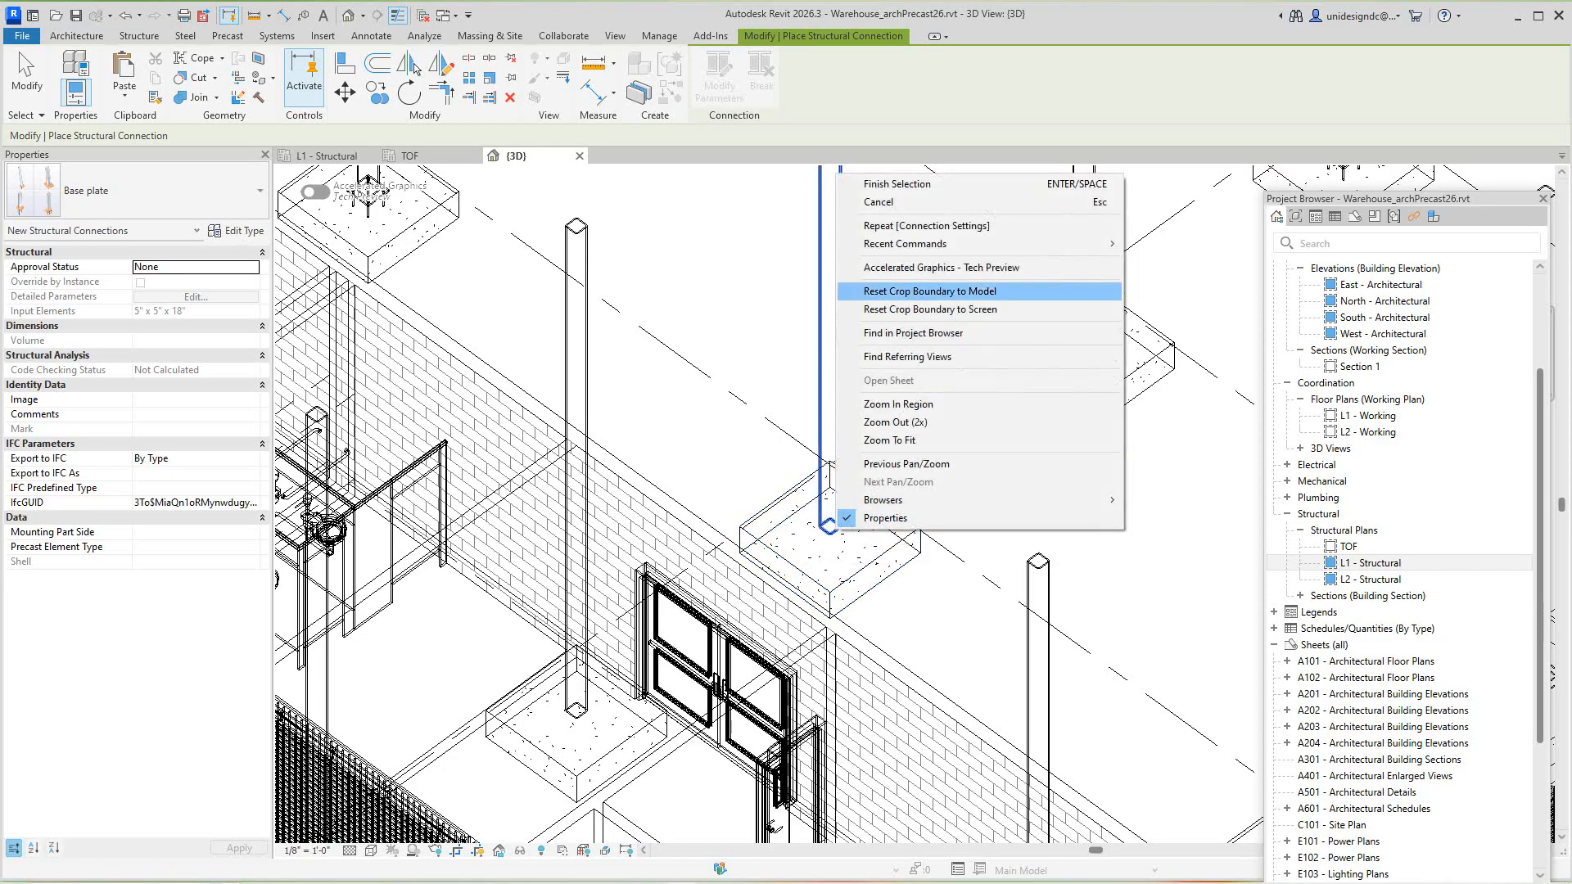
pyautogui.click(896, 184)
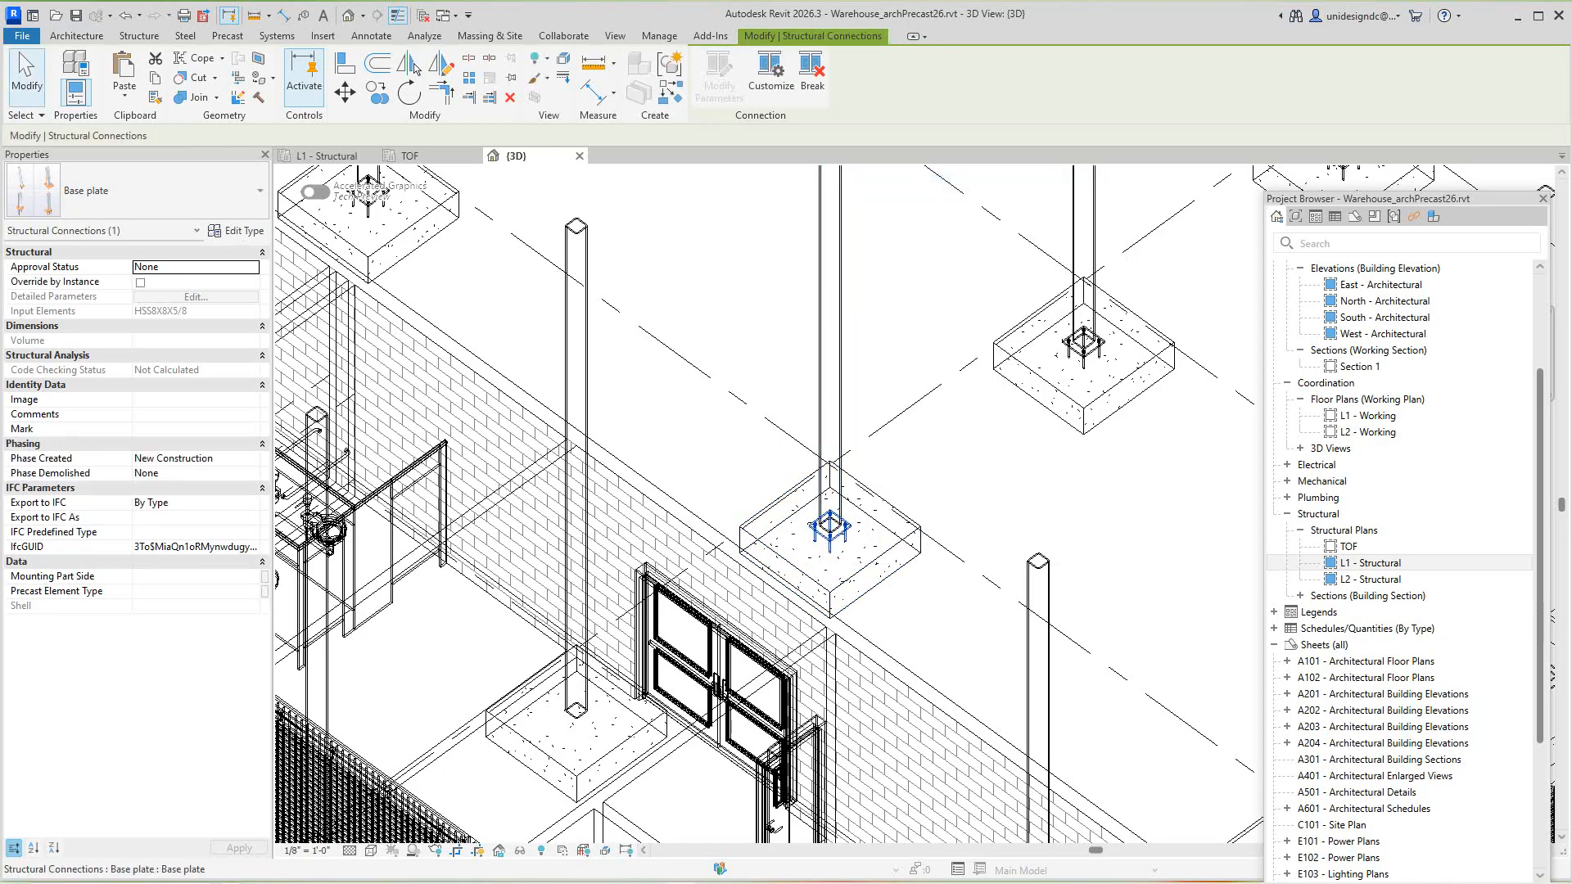
# Review the columns in 3D, then open the TOF structural plan and examine the footings across the grid
pyautogui.scroll(-5, 771, 631)
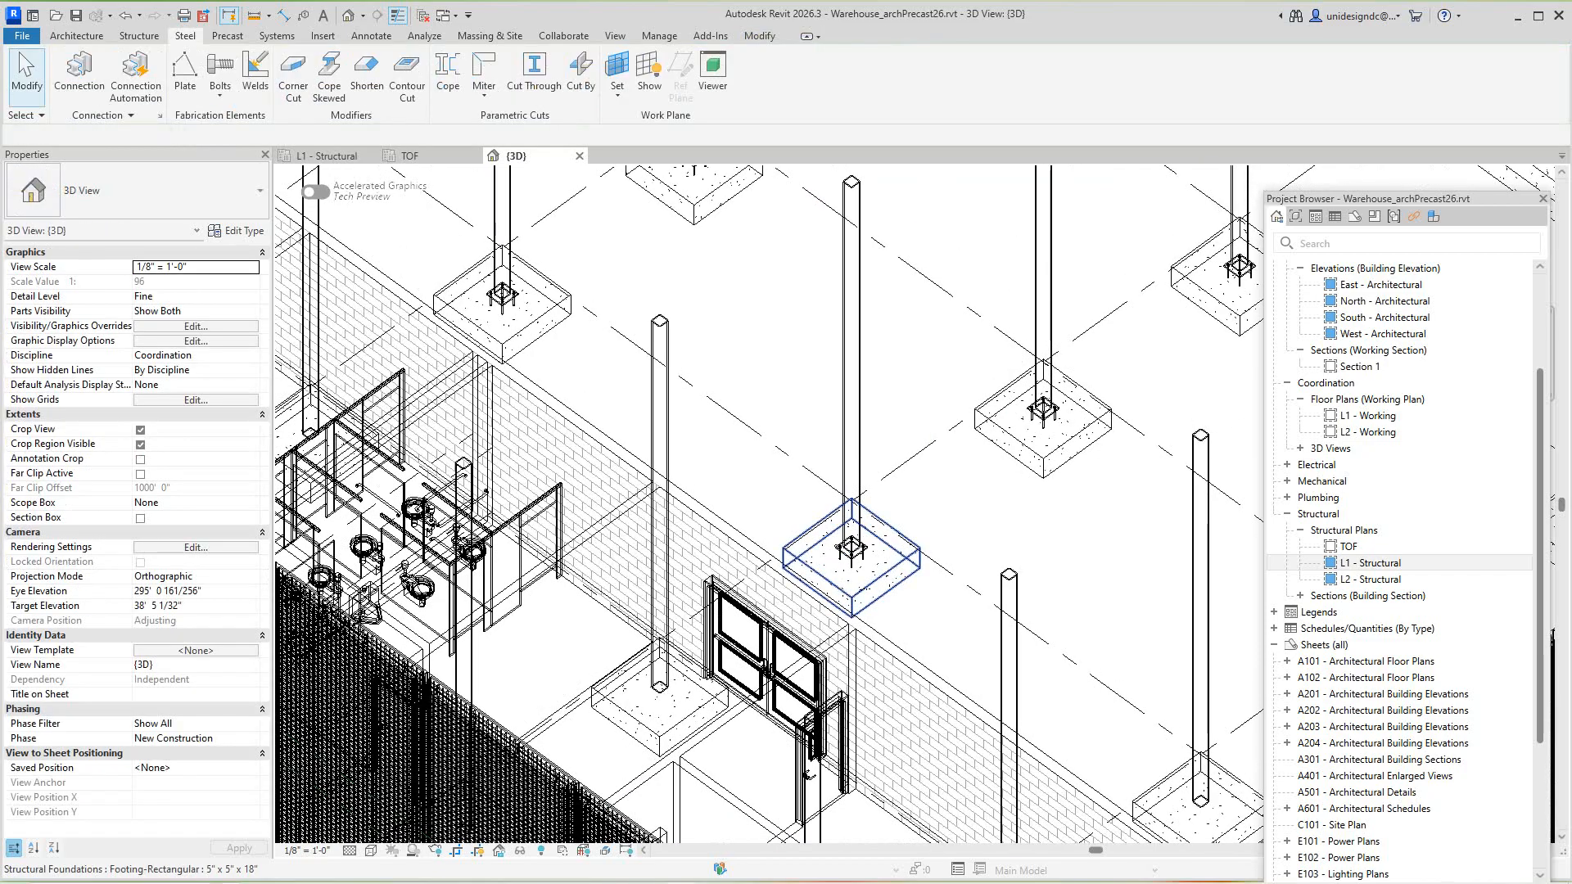
pyautogui.scroll(-5, 771, 630)
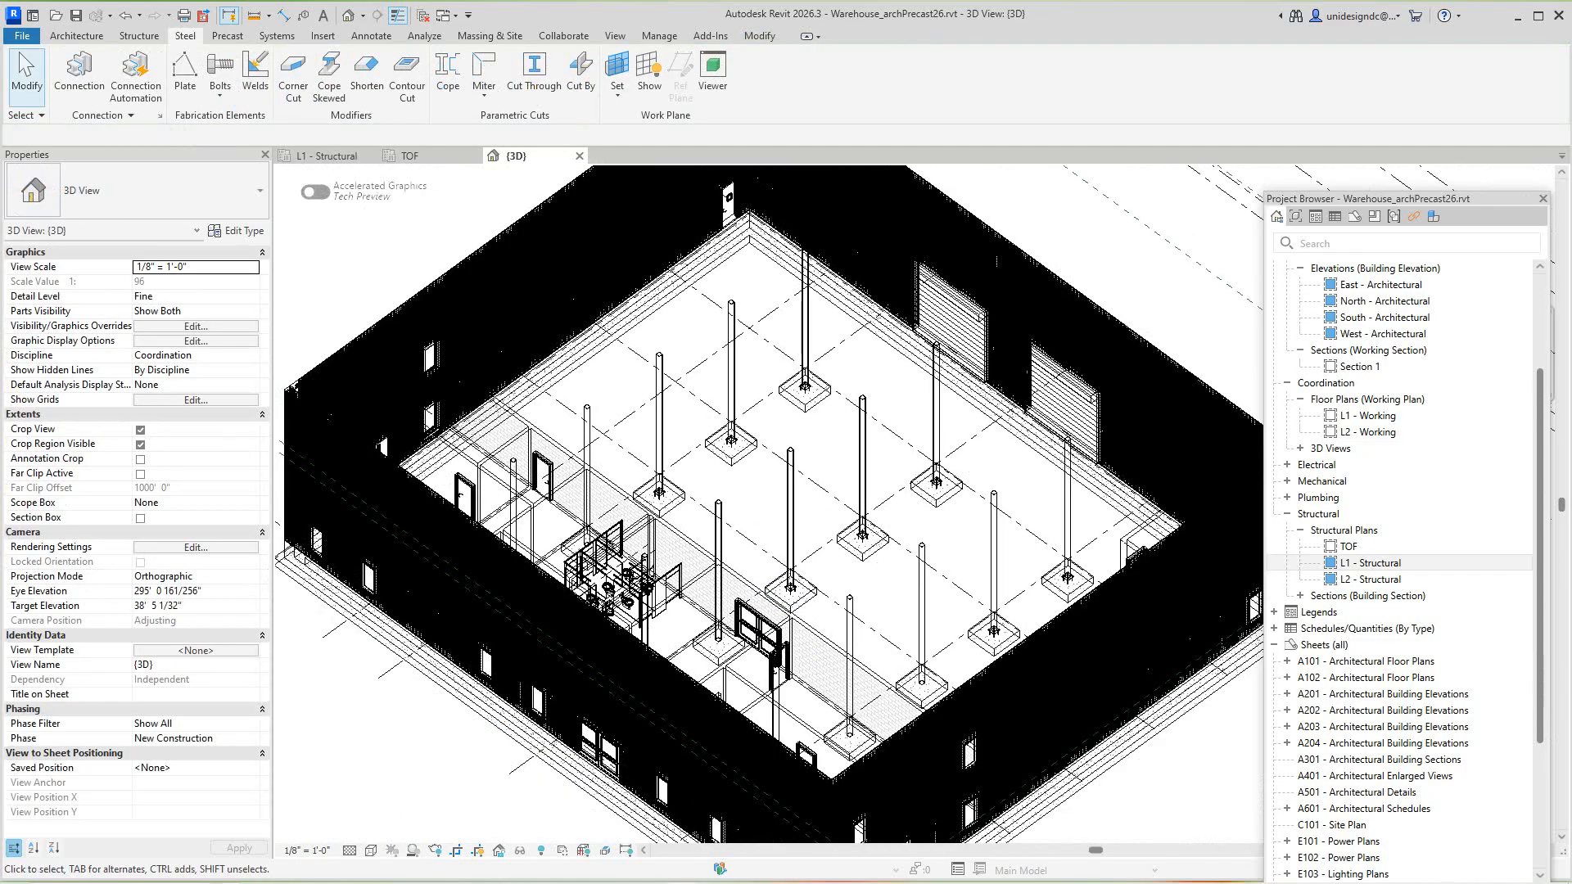
pyautogui.keyDown('shift'); pyautogui.moveTo(1065, 578); pyautogui.dragTo(1252, 564, button='middle'); pyautogui.keyUp('shift')
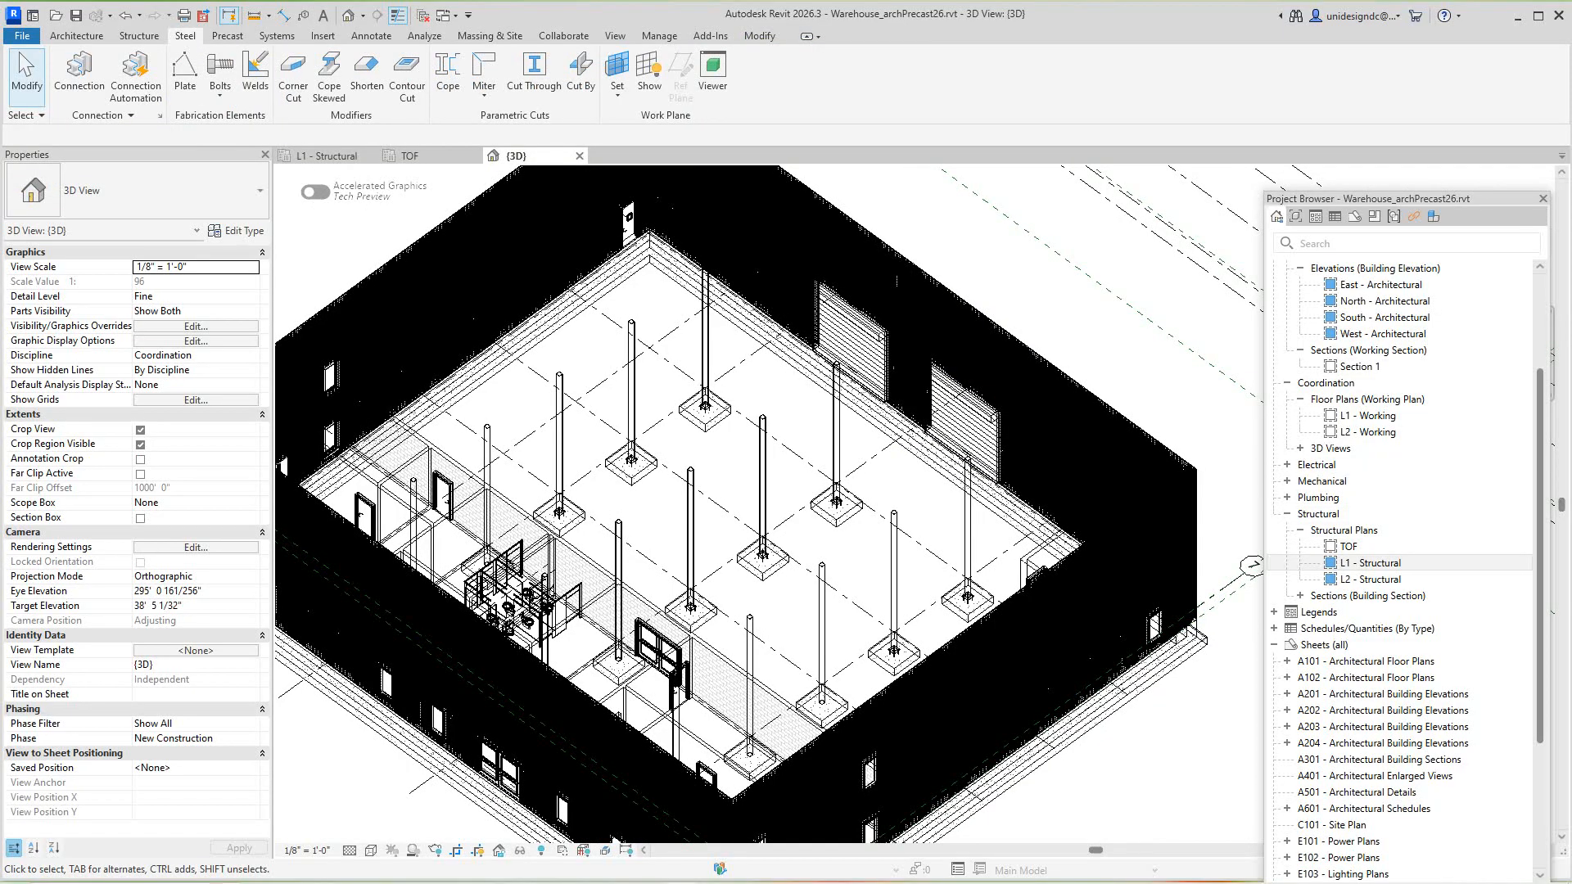
pyautogui.doubleClick(1348, 545)
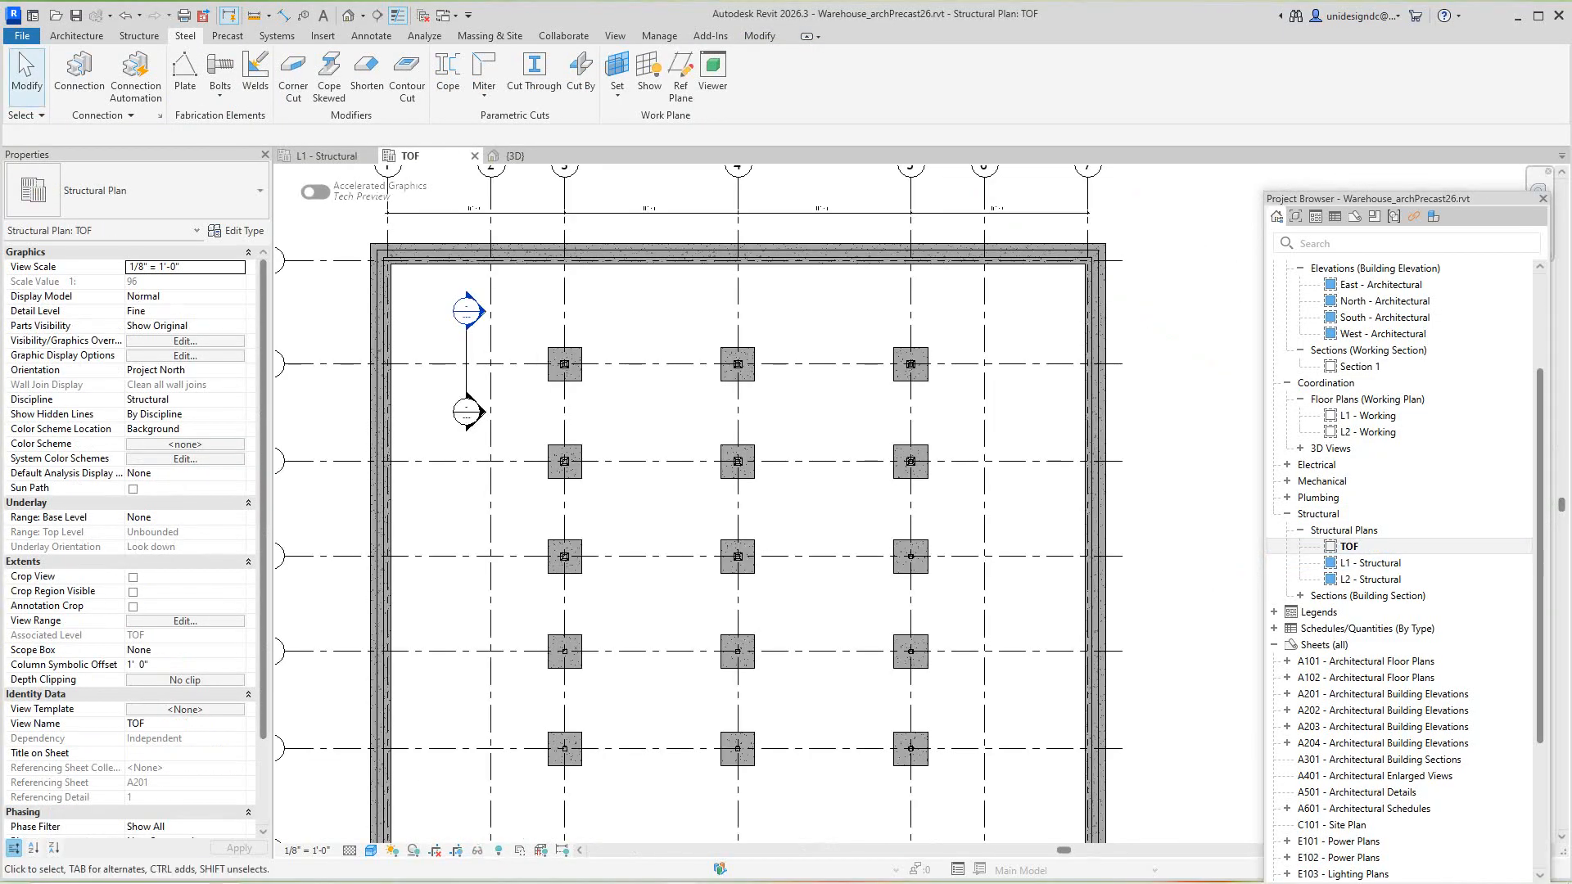
pyautogui.scroll(5, 563, 433)
pyautogui.scroll(2, 573, 469)
pyautogui.moveTo(565, 442); pyautogui.dragTo(455, 573, button='middle')
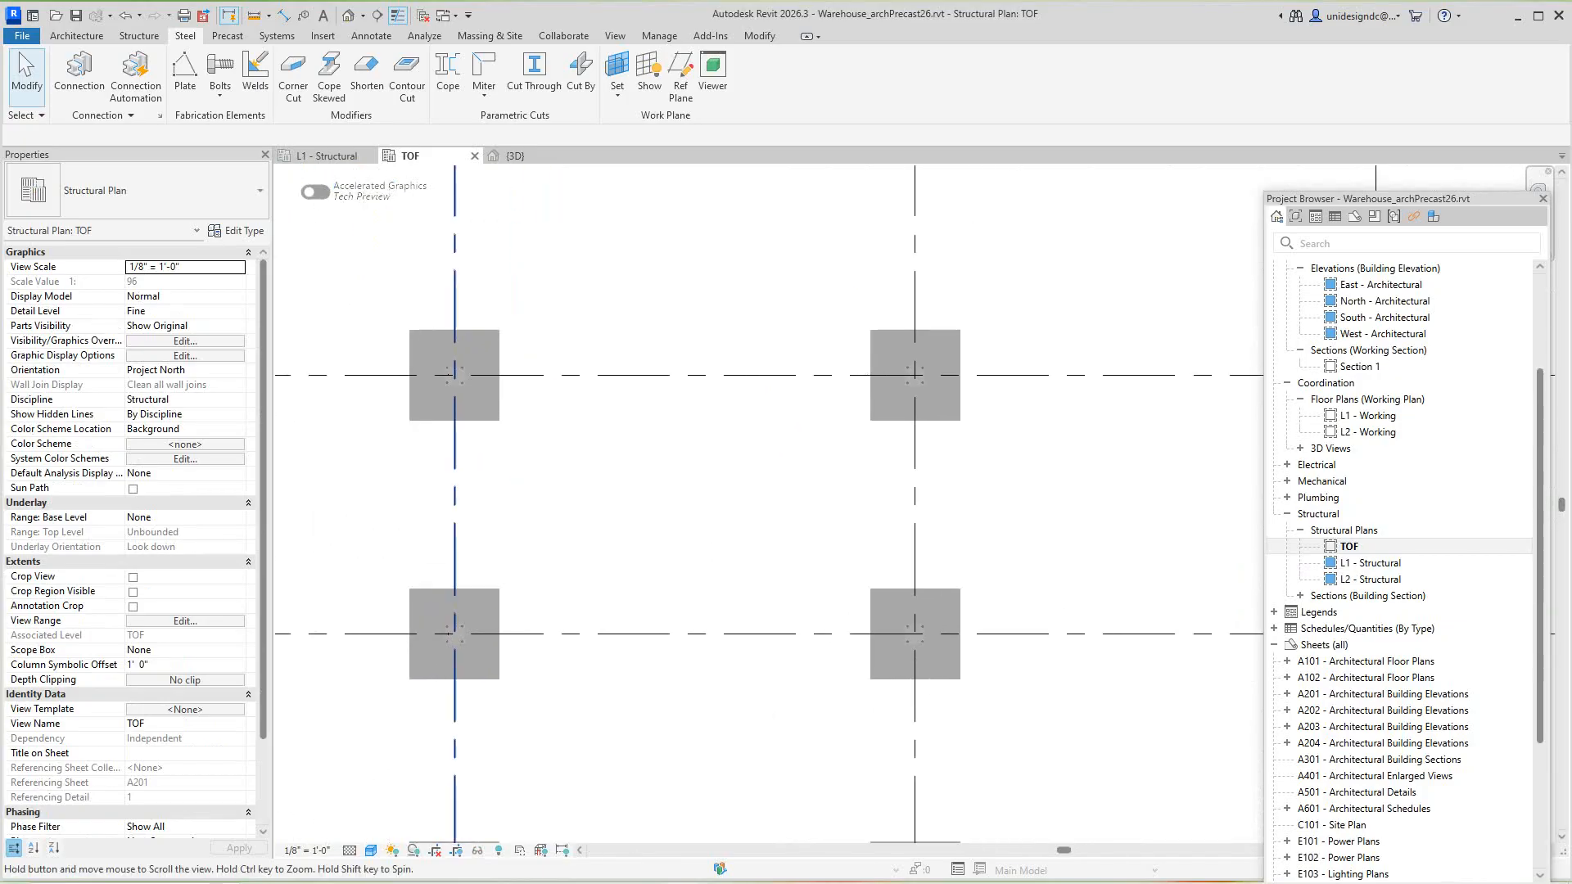
pyautogui.moveTo(454, 375); pyautogui.dragTo(425, 387, button='middle')
pyautogui.scroll(-1, 910, 393)
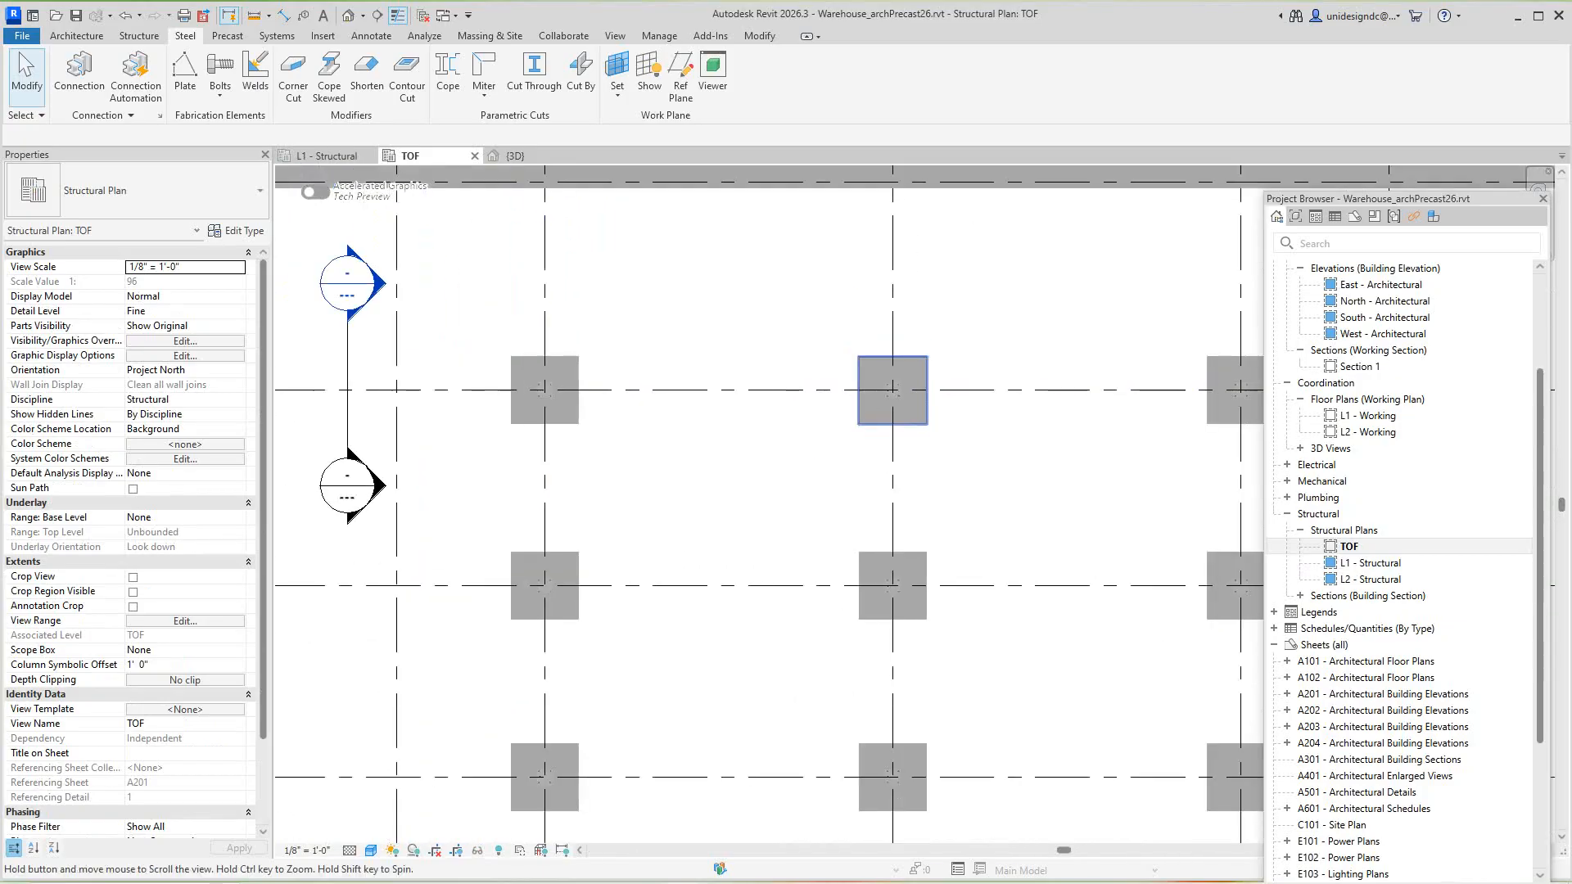
pyautogui.moveTo(1232, 389); pyautogui.dragTo(944, 394, button='middle')
pyautogui.moveTo(974, 622)
pyautogui.mouseDown(button='middle')
pyautogui.moveTo(1010, 500)
pyautogui.moveTo(1080, 444)
pyautogui.moveTo(1013, 380)
pyautogui.mouseUp(button='middle')
pyautogui.scroll(-1, 1013, 523)
pyautogui.scroll(-1, 1081, 443)
pyautogui.moveTo(957, 508); pyautogui.dragTo(900, 584, button='middle')
pyautogui.scroll(-2, 933, 545)
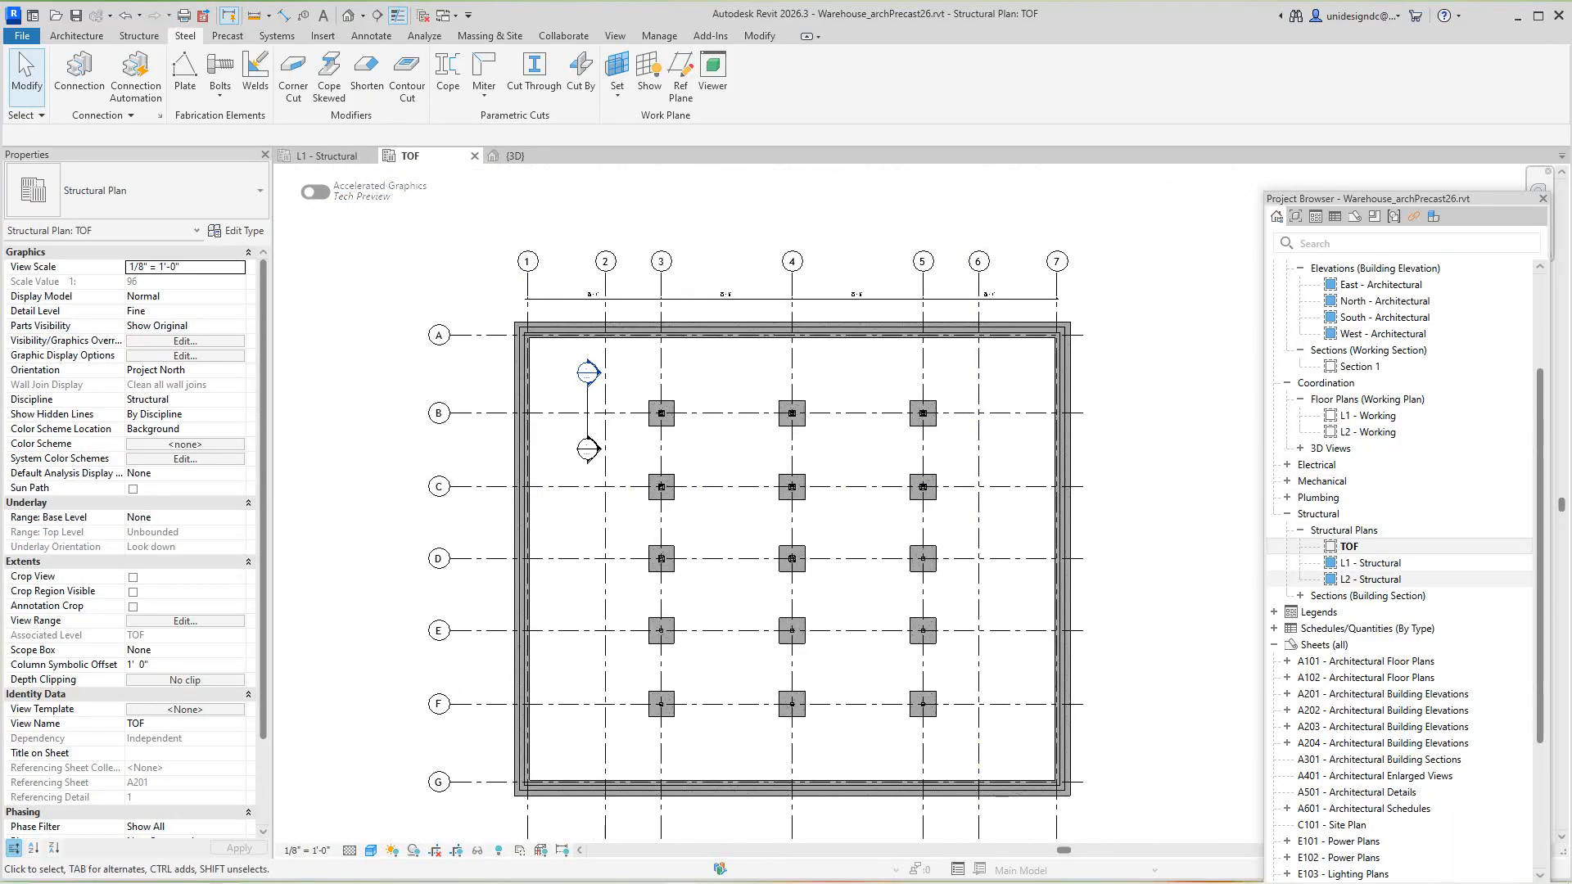
# Open the L1 - Structural plan and open the family of the F1 field connection in the grid 7 wall for editing
pyautogui.doubleClick(1371, 563)
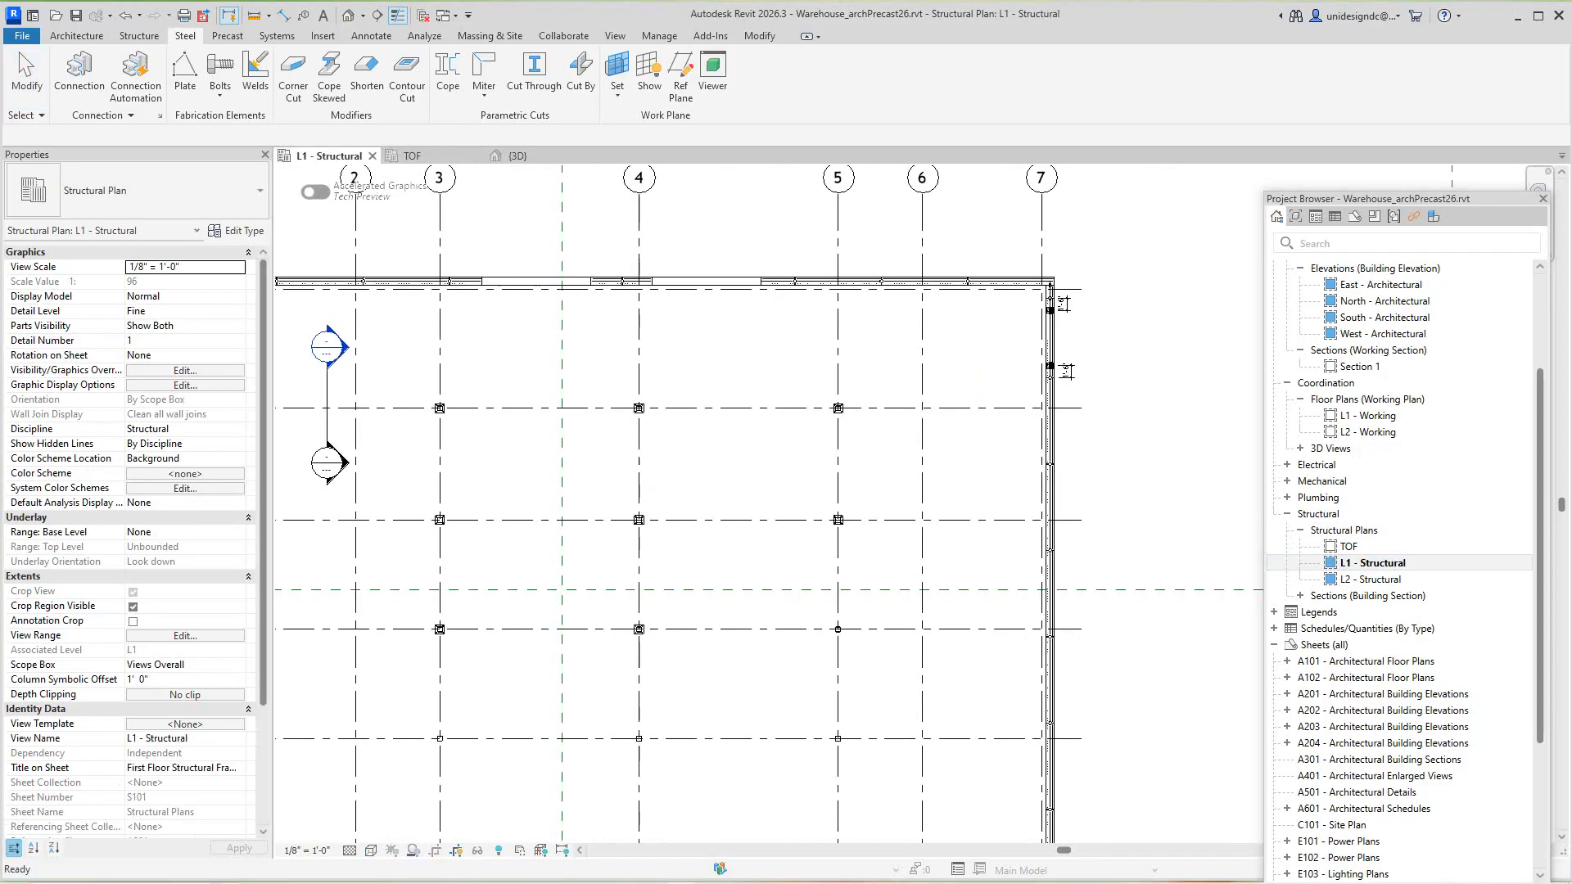
pyautogui.scroll(5, 1048, 368)
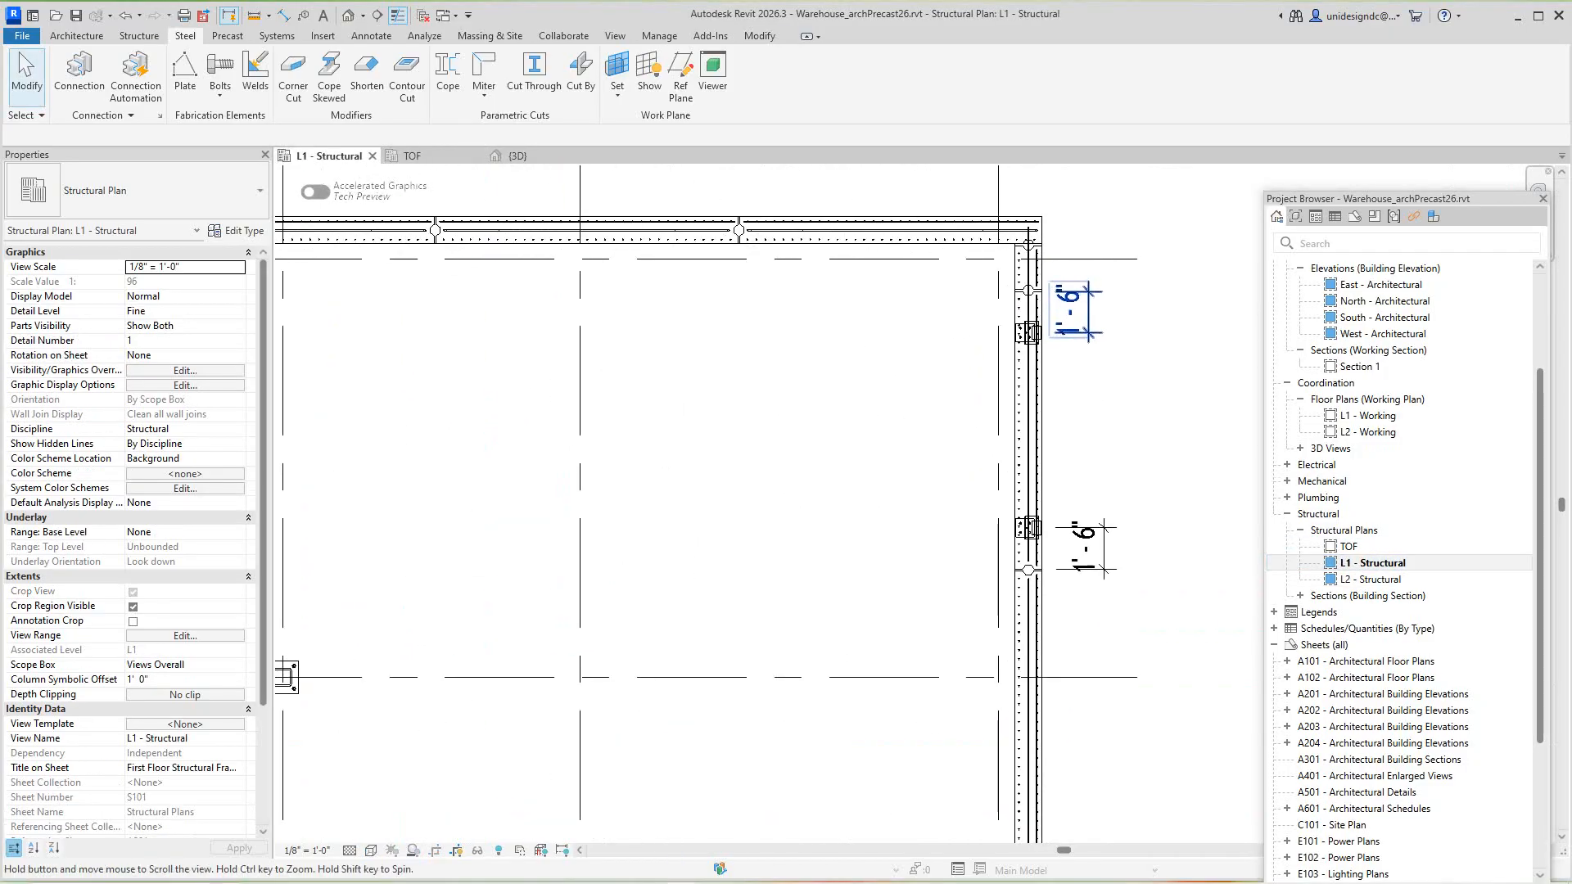
pyautogui.scroll(4, 925, 368)
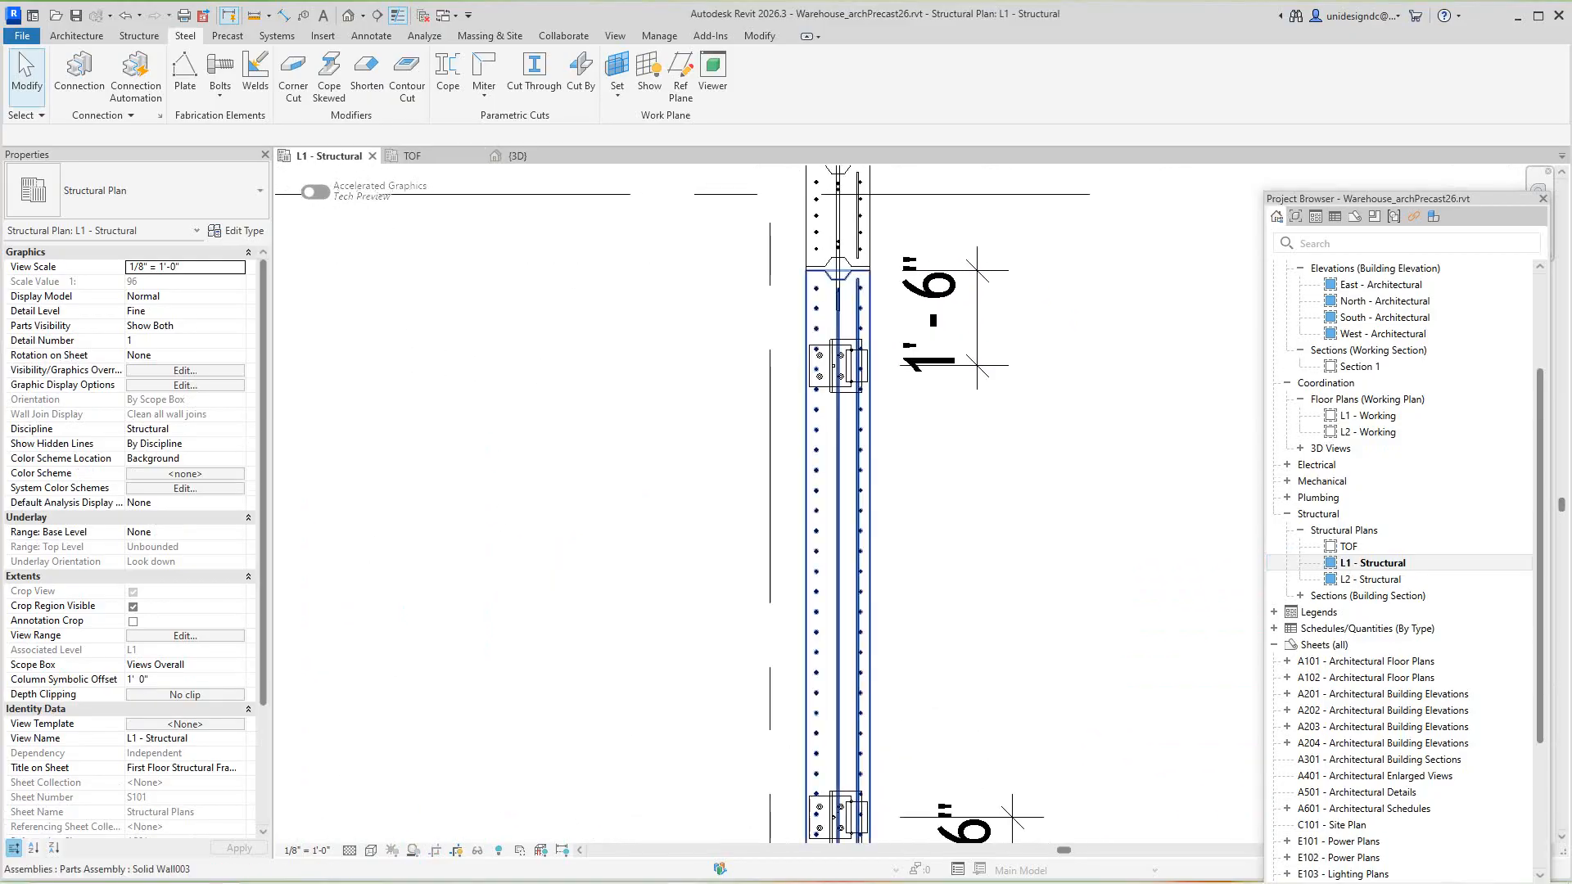
pyautogui.click(843, 385)
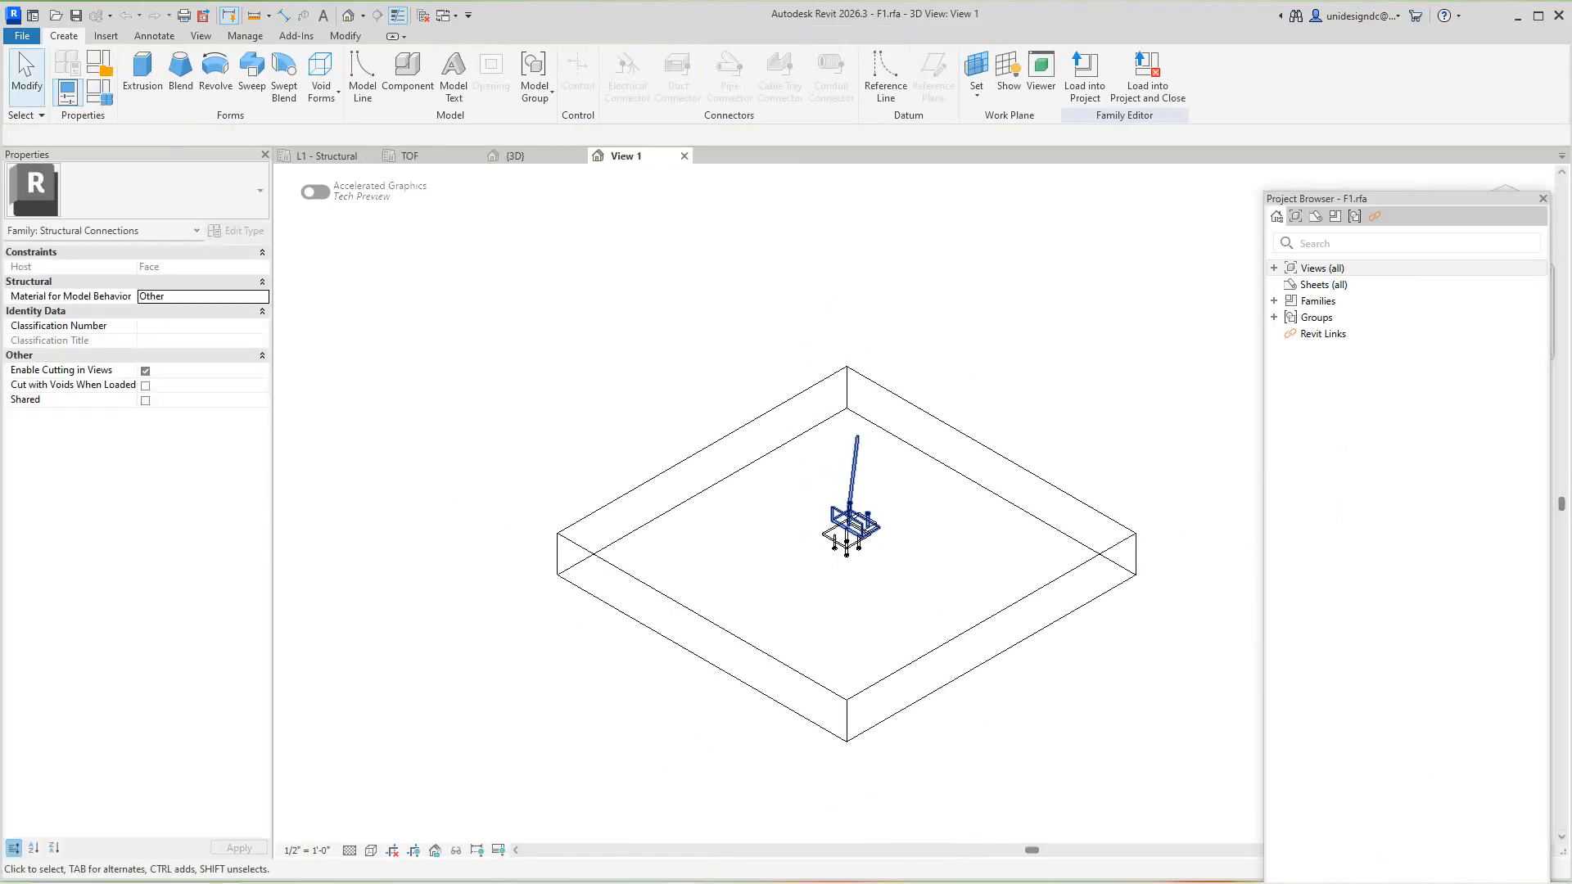
# Examine the F1 connection's plates and studs from the left side and at an angle, and close the family without saving
pyautogui.click(372, 851)
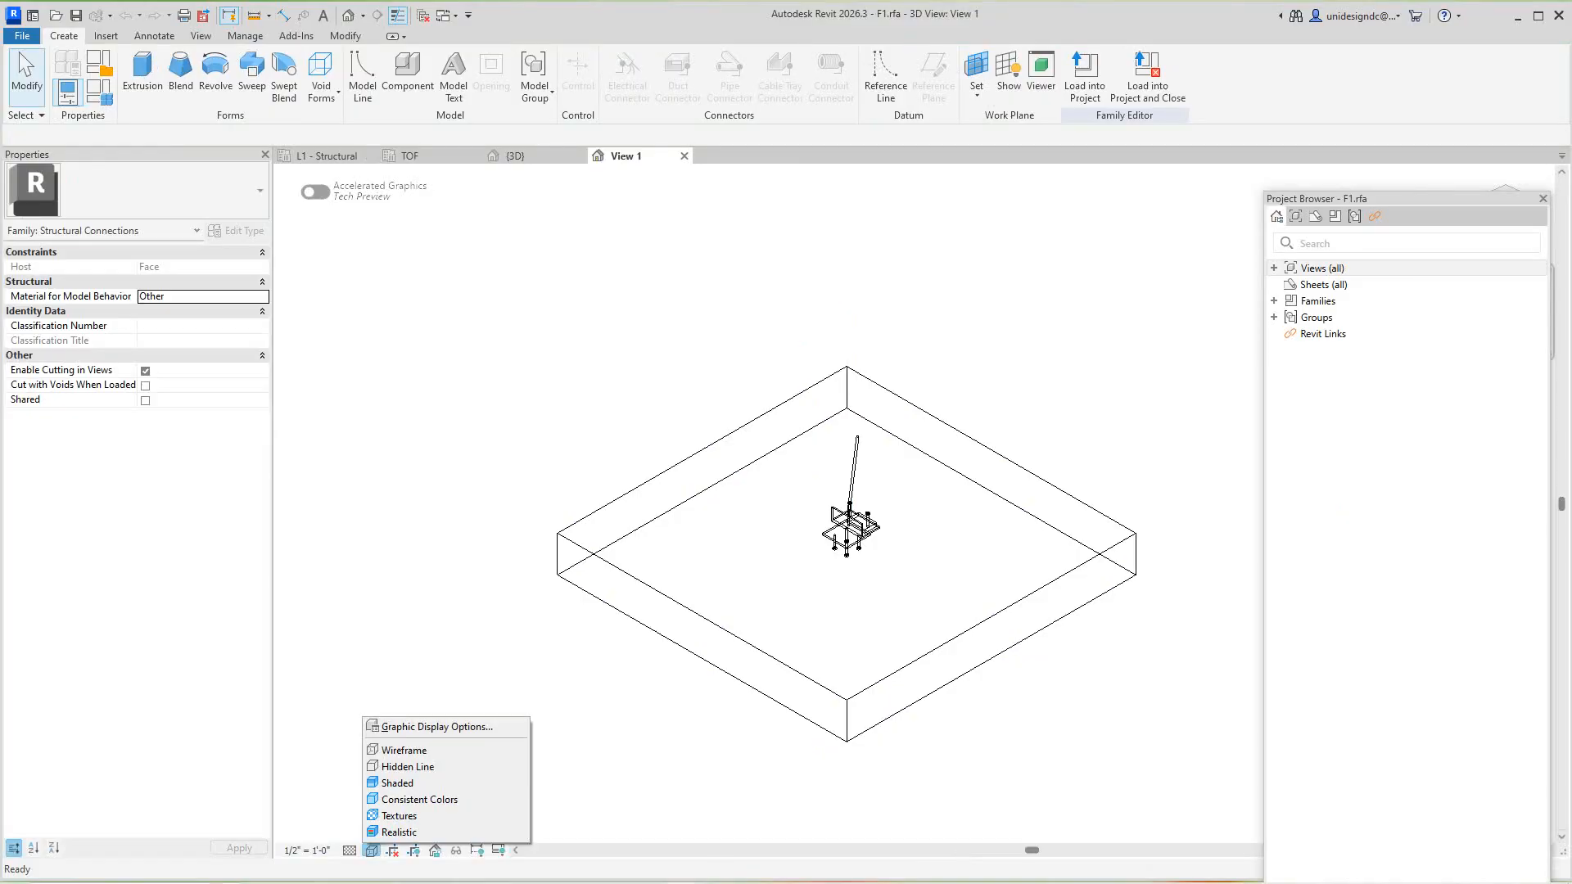
pyautogui.moveTo(1434, 199); pyautogui.dragTo(1513, 350)
pyautogui.scroll(3, 941, 562)
pyautogui.scroll(-3, 936, 560)
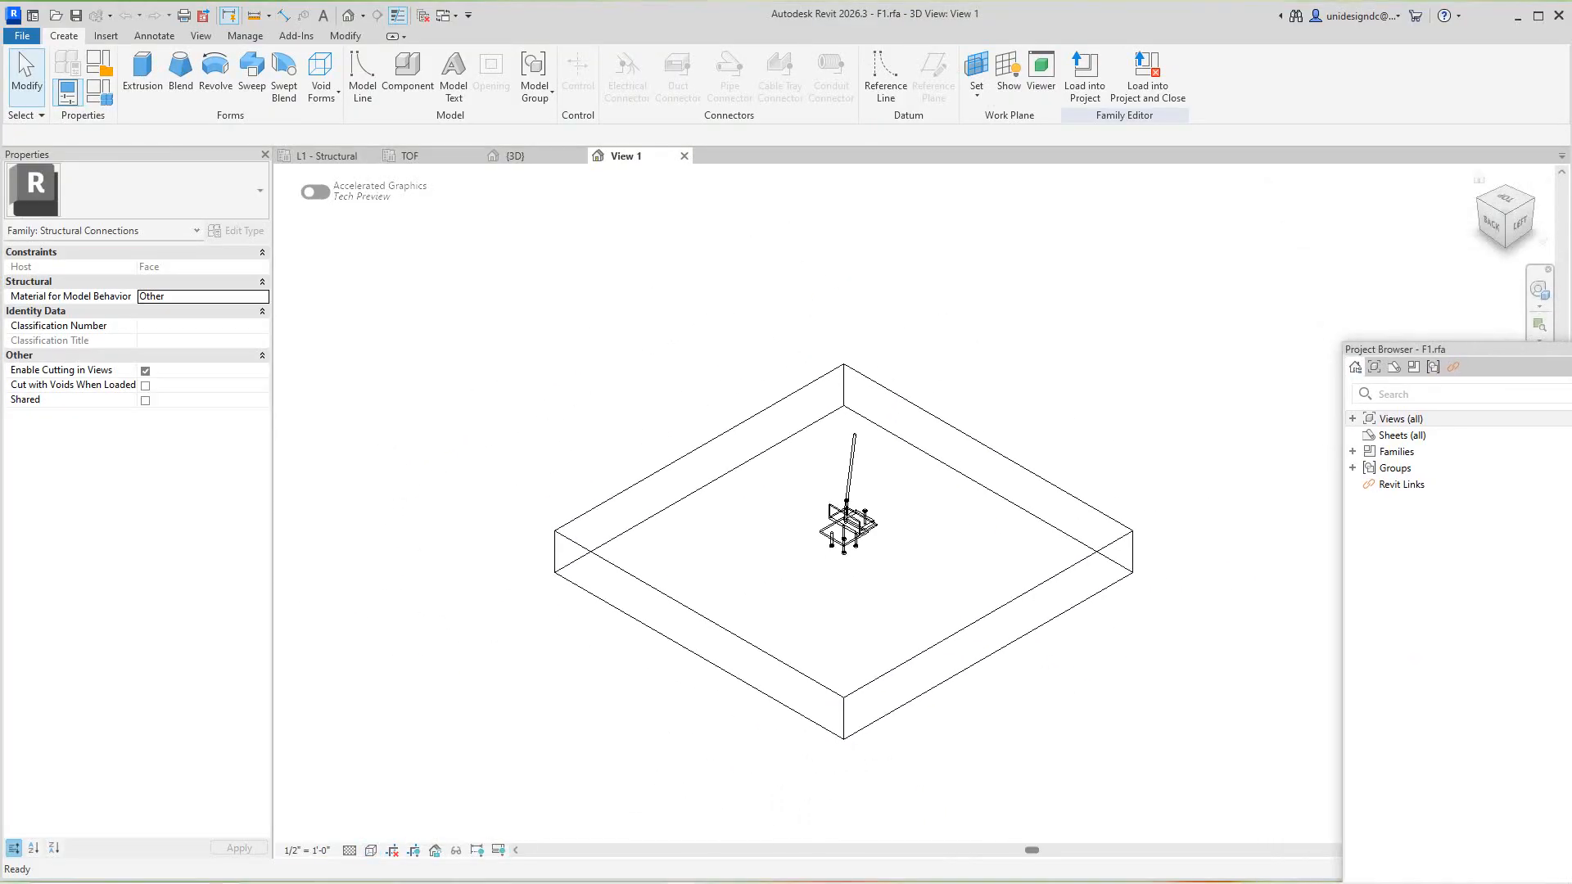
pyautogui.click(1519, 222)
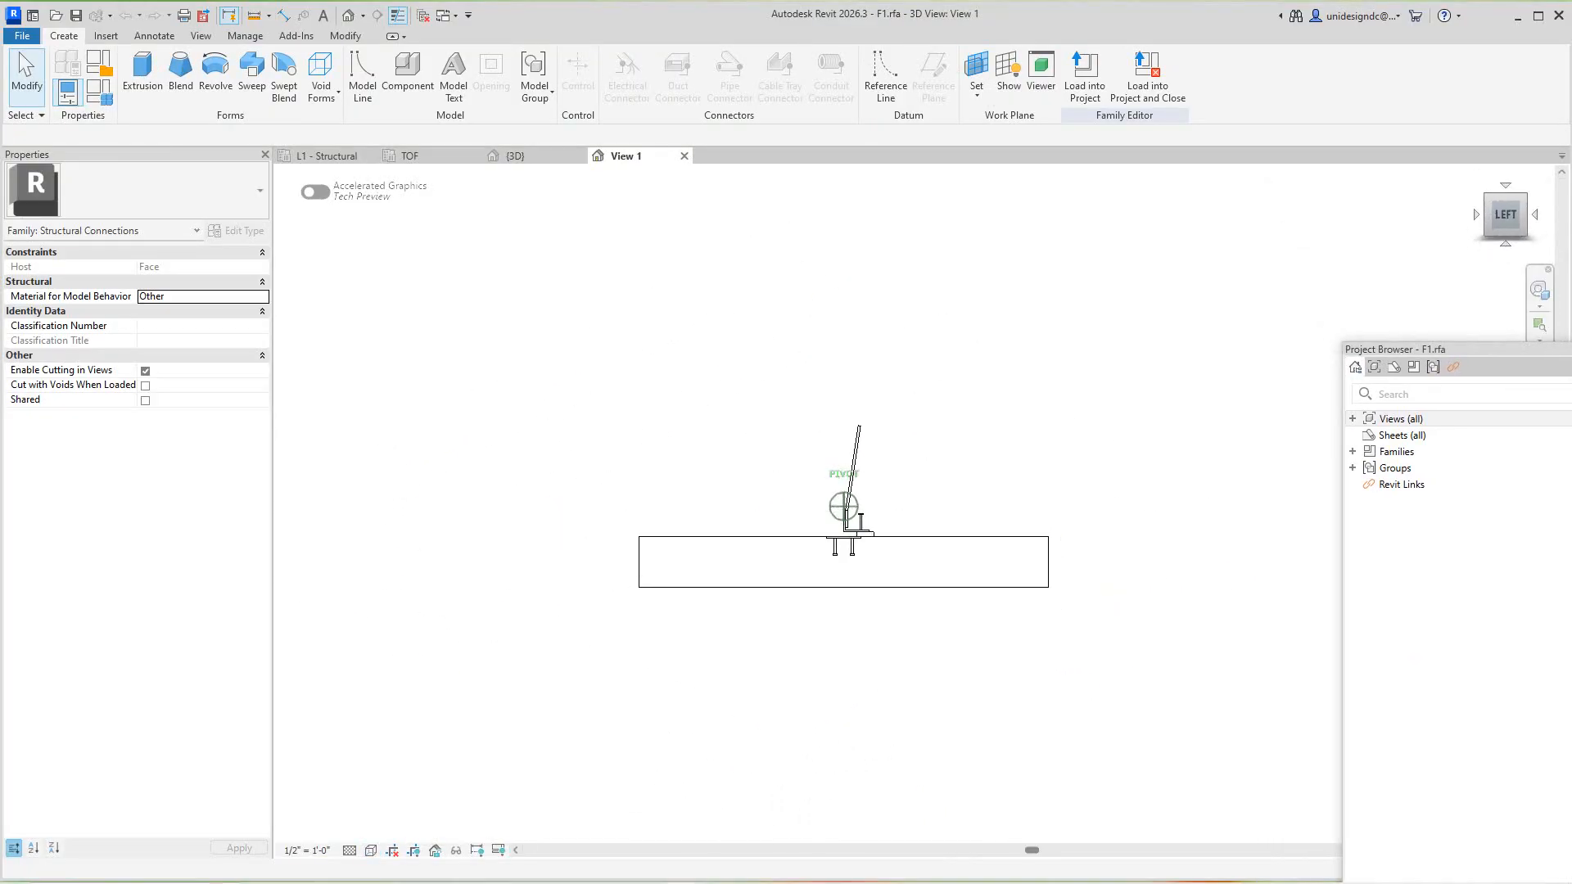
pyautogui.scroll(6, 893, 536)
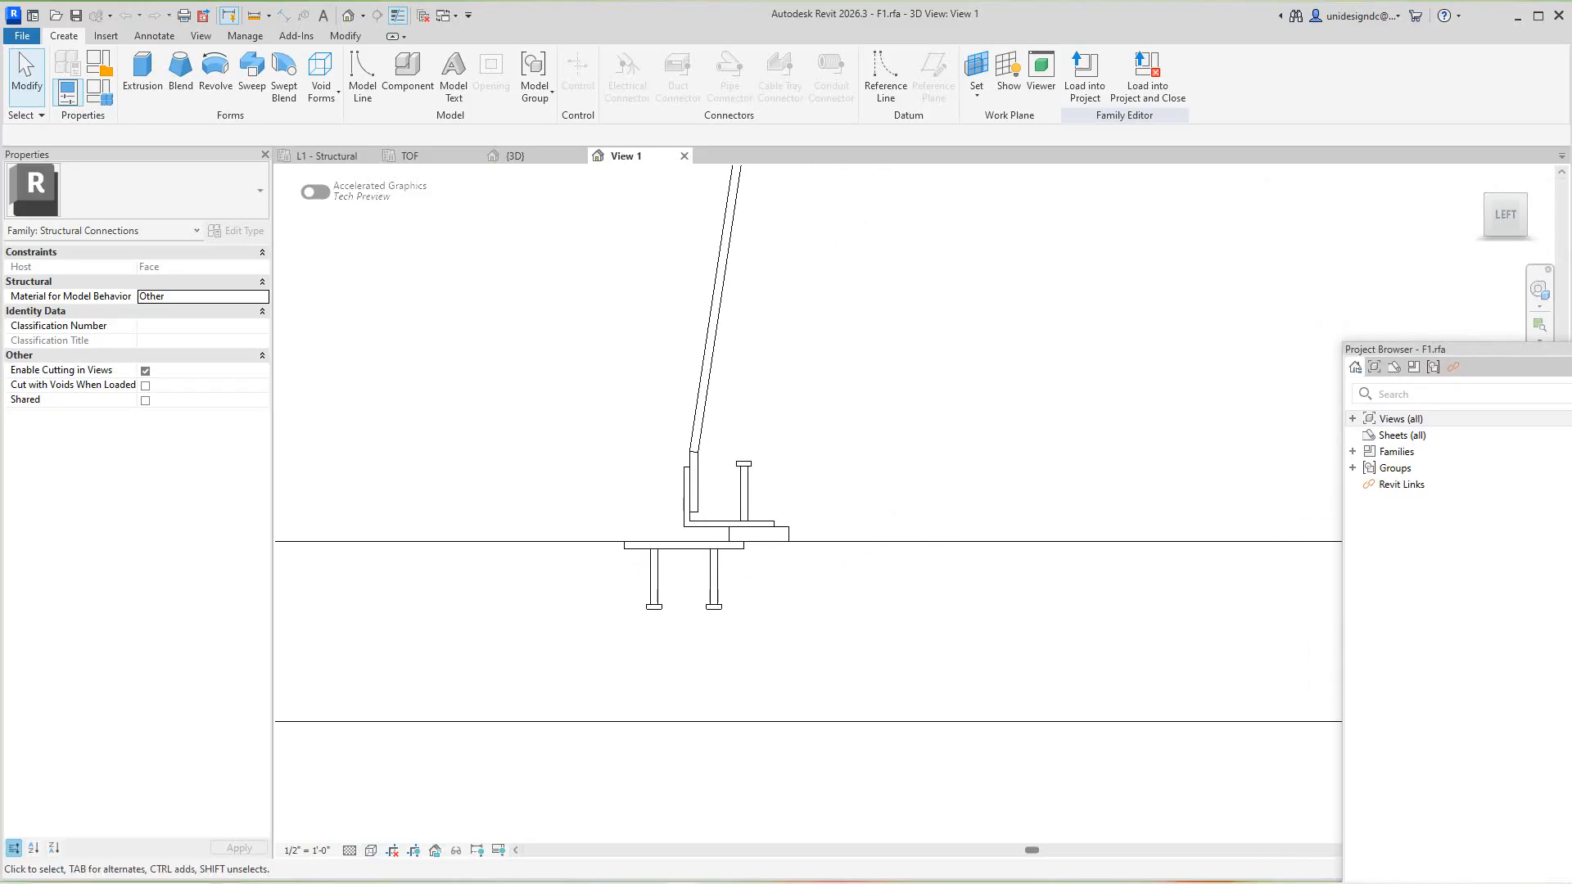
pyautogui.scroll(-3, 655, 476)
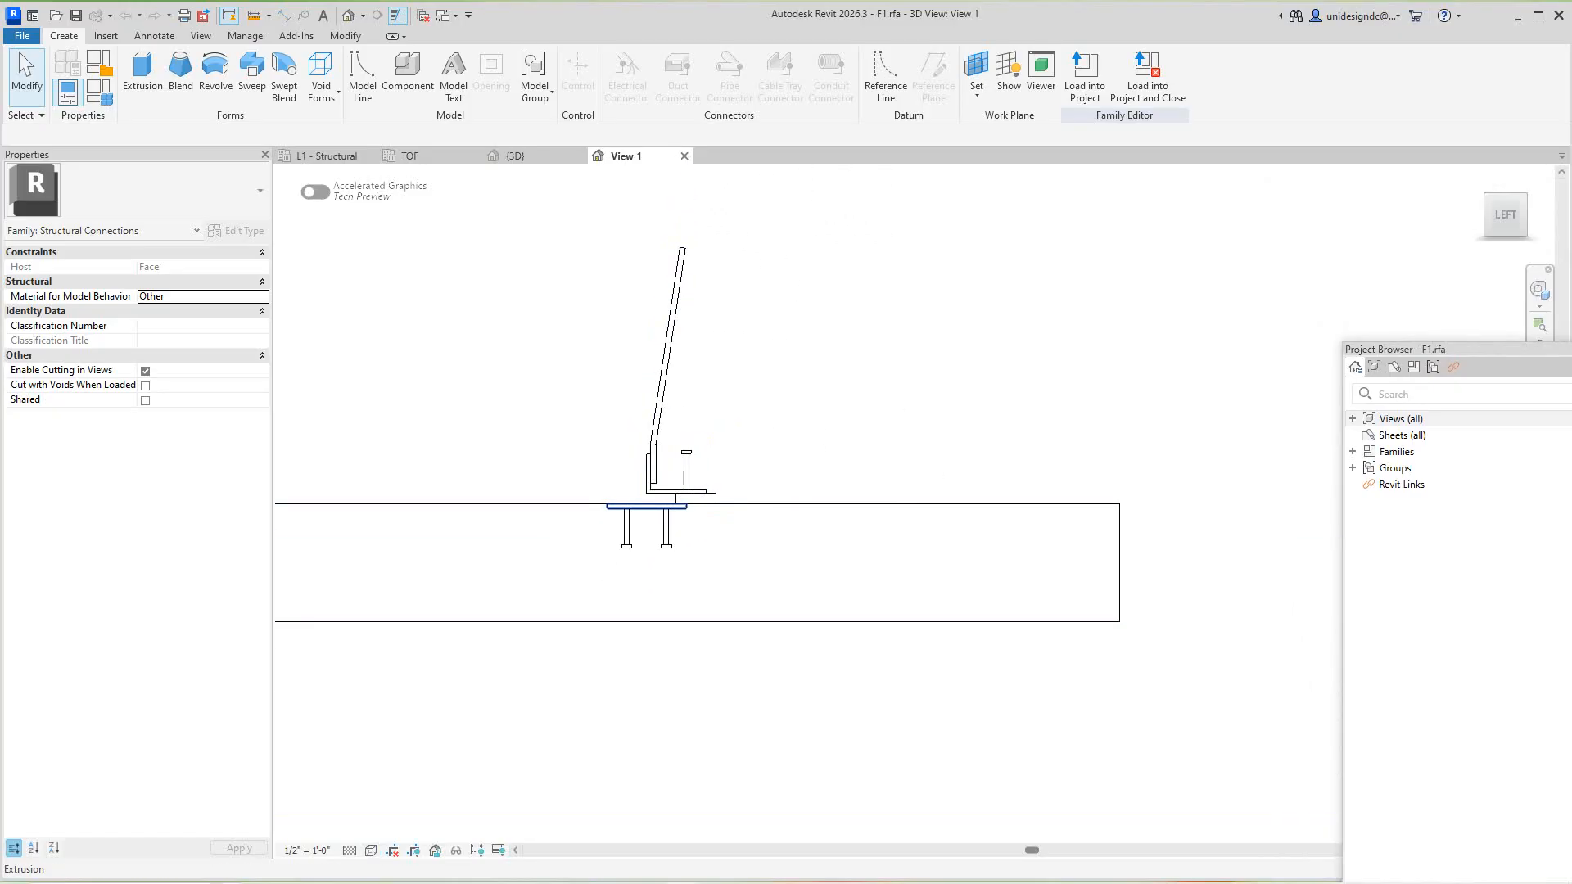
pyautogui.scroll(3, 677, 507)
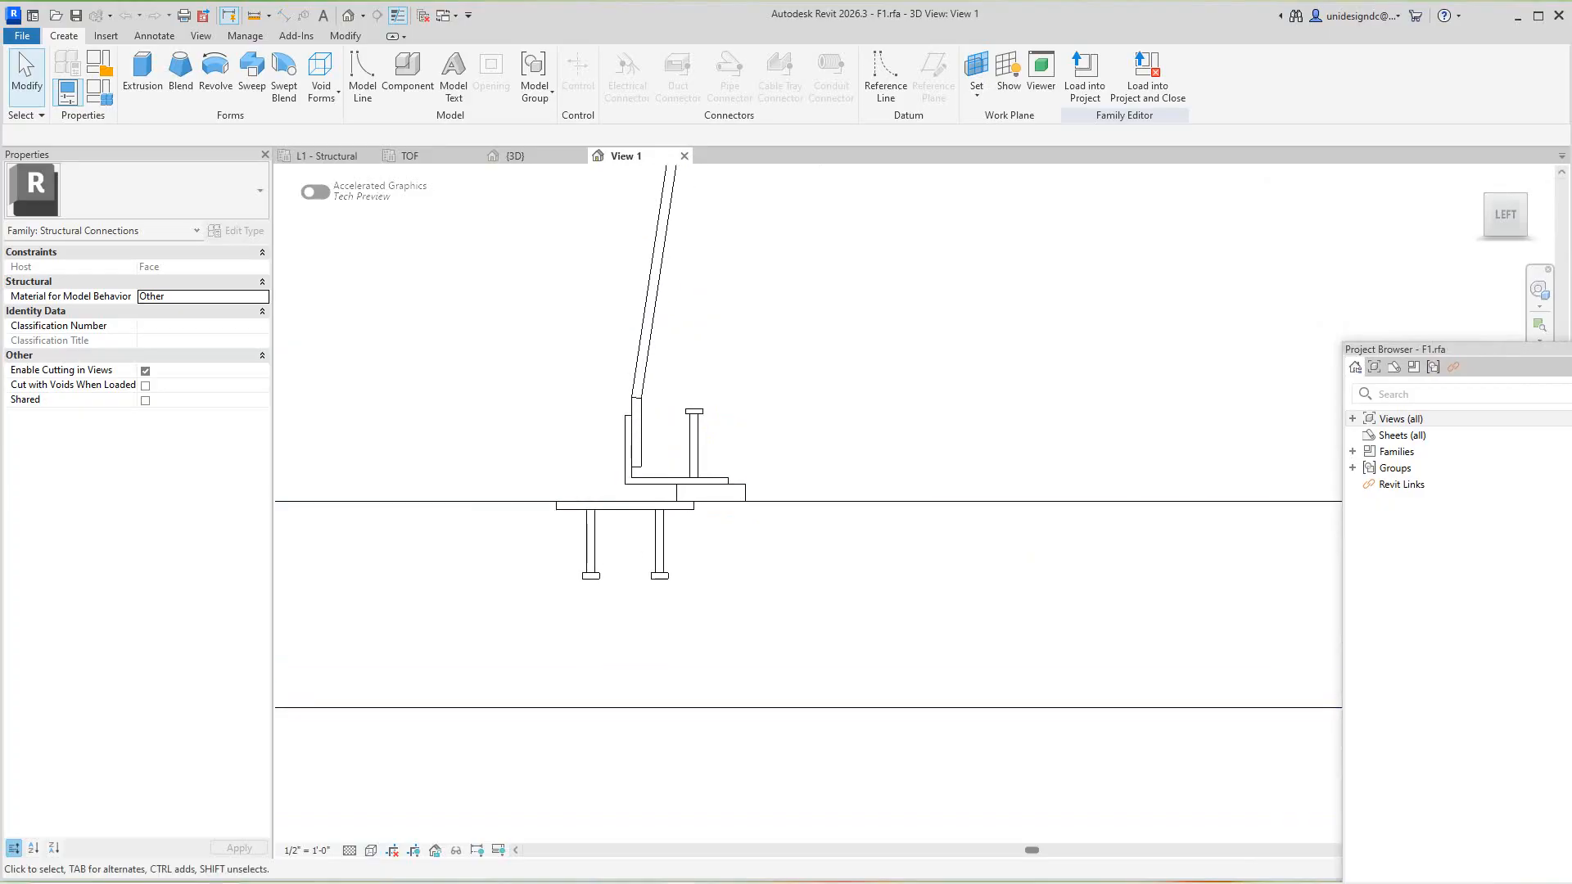
pyautogui.scroll(-3, 676, 493)
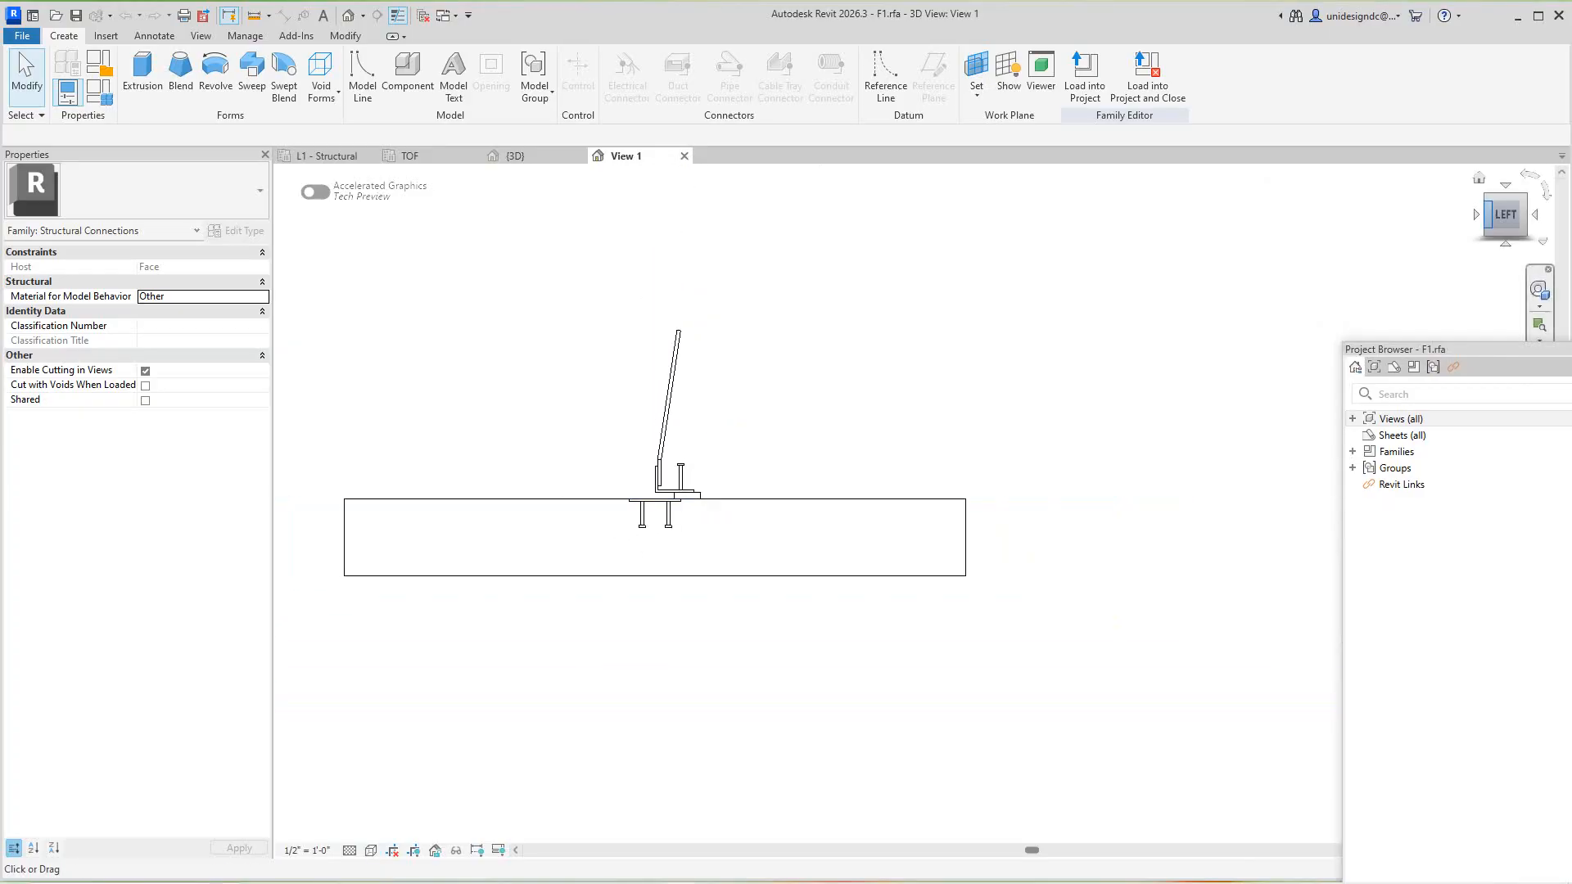
pyautogui.moveTo(1504, 214); pyautogui.dragTo(1474, 266)
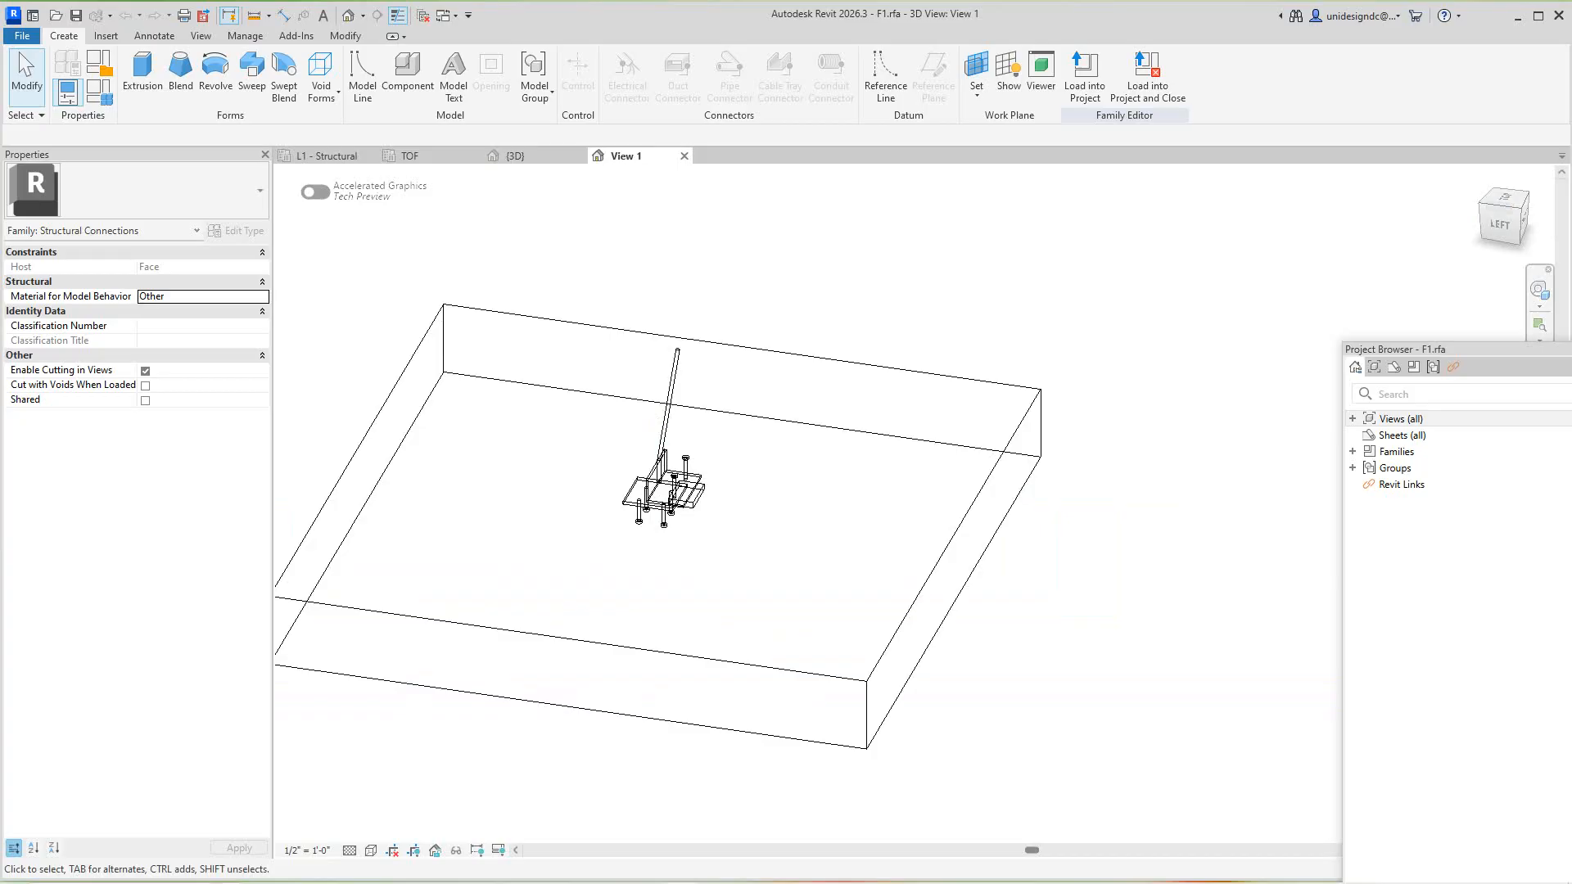
pyautogui.hotkey('ctrl', 'w')
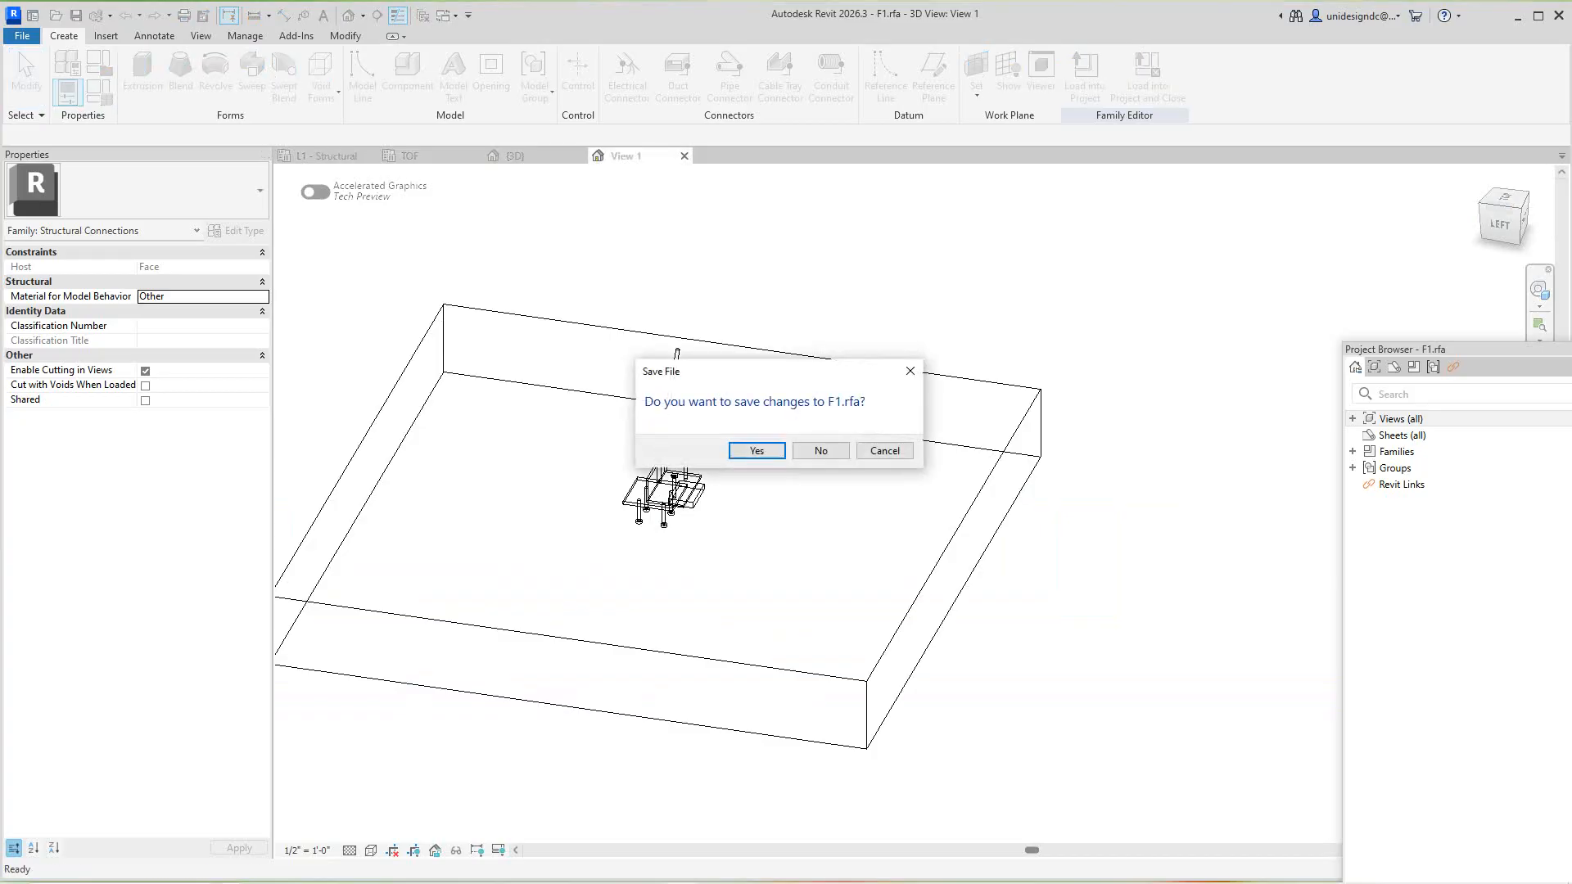
pyautogui.click(820, 450)
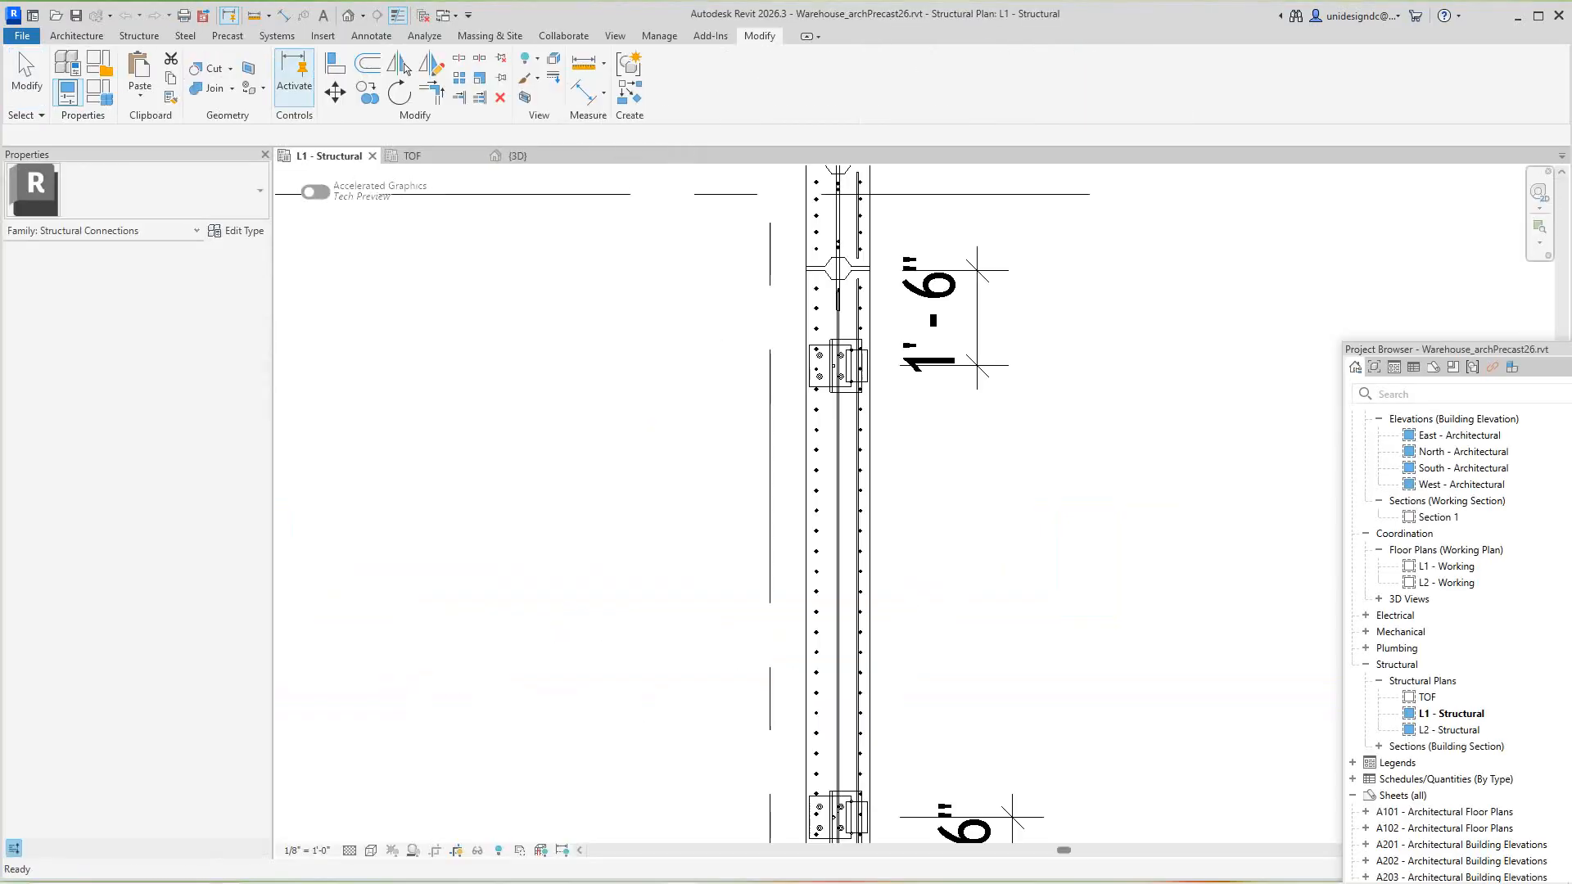
# Inspect the F1 field connections and panel joints along the grid 7 wall on the L1 - Structural plan
pyautogui.scroll(-3, 814, 486)
pyautogui.scroll(4, 855, 335)
pyautogui.moveTo(761, 659); pyautogui.dragTo(740, 266, button='middle')
pyautogui.scroll(-1, 740, 266)
pyautogui.moveTo(809, 550); pyautogui.dragTo(929, 406, button='middle')
pyautogui.scroll(2, 812, 521)
pyautogui.scroll(-5, 901, 508)
pyautogui.scroll(-2, 885, 523)
pyautogui.scroll(3, 928, 415)
pyautogui.moveTo(872, 448); pyautogui.dragTo(873, 657, button='middle')
pyautogui.scroll(1, 873, 657)
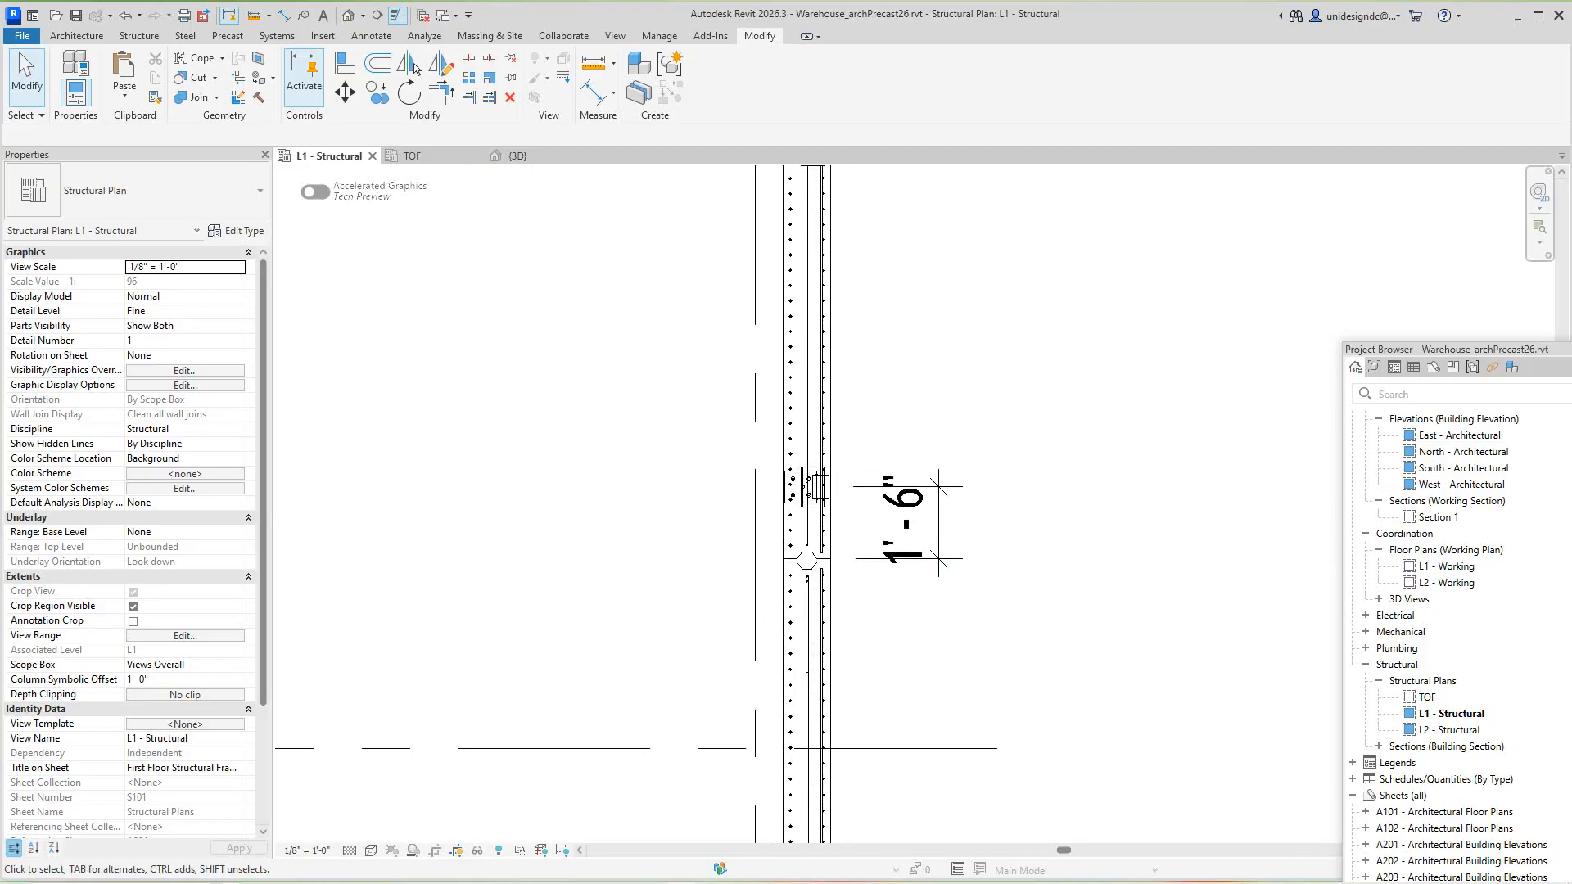
# Copy the F1 field connection straight along the wall to the other side of the panel joint, about 2' - 2" from the joint
pyautogui.scroll(2, 875, 462)
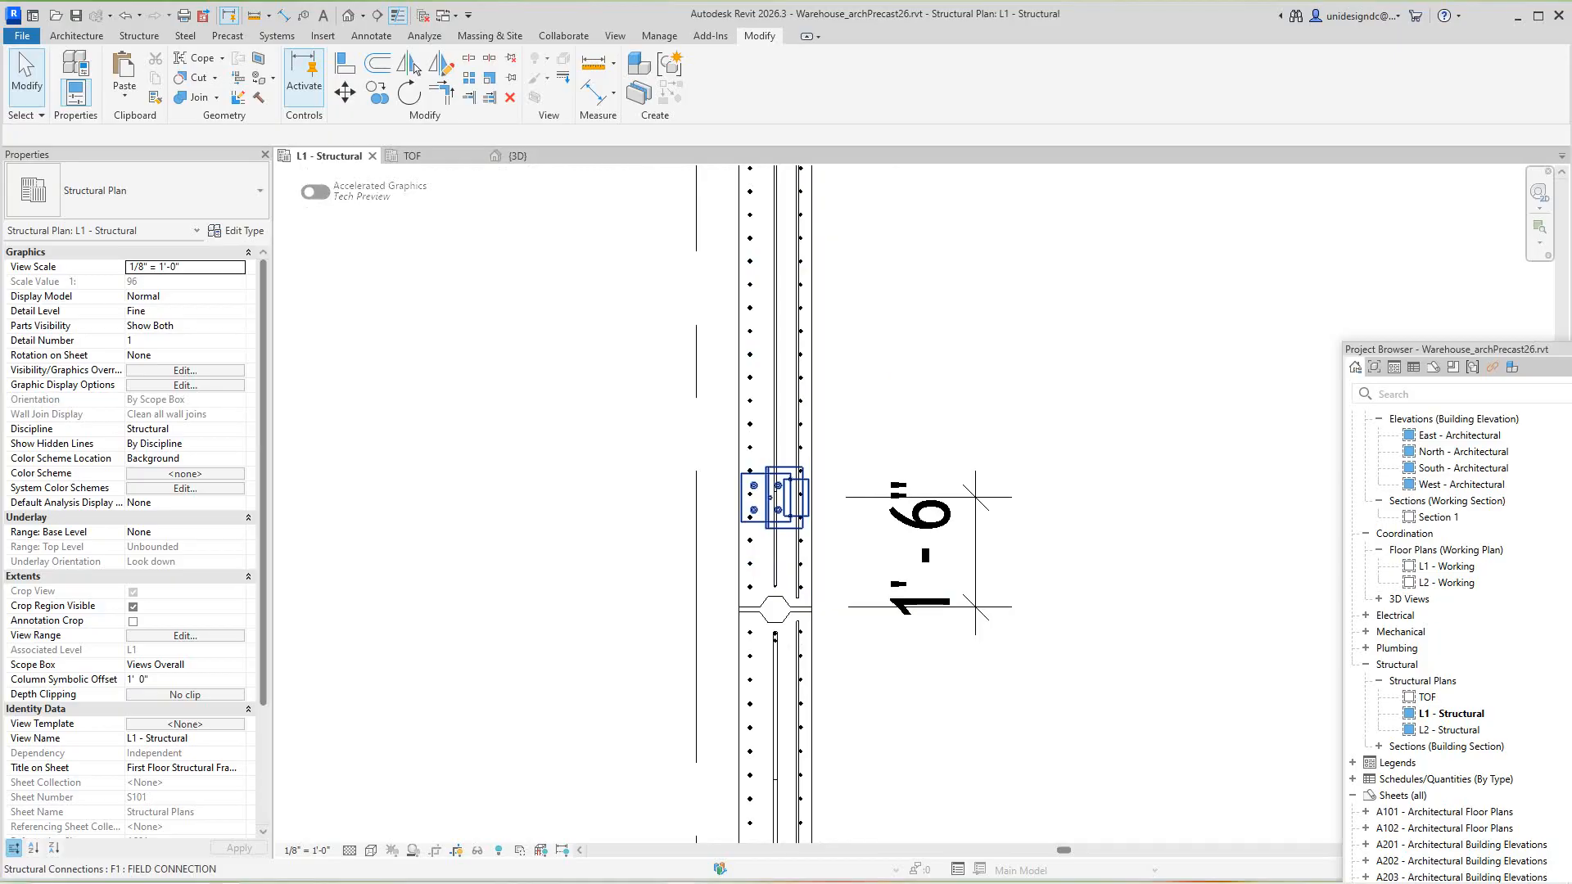
pyautogui.click(777, 495)
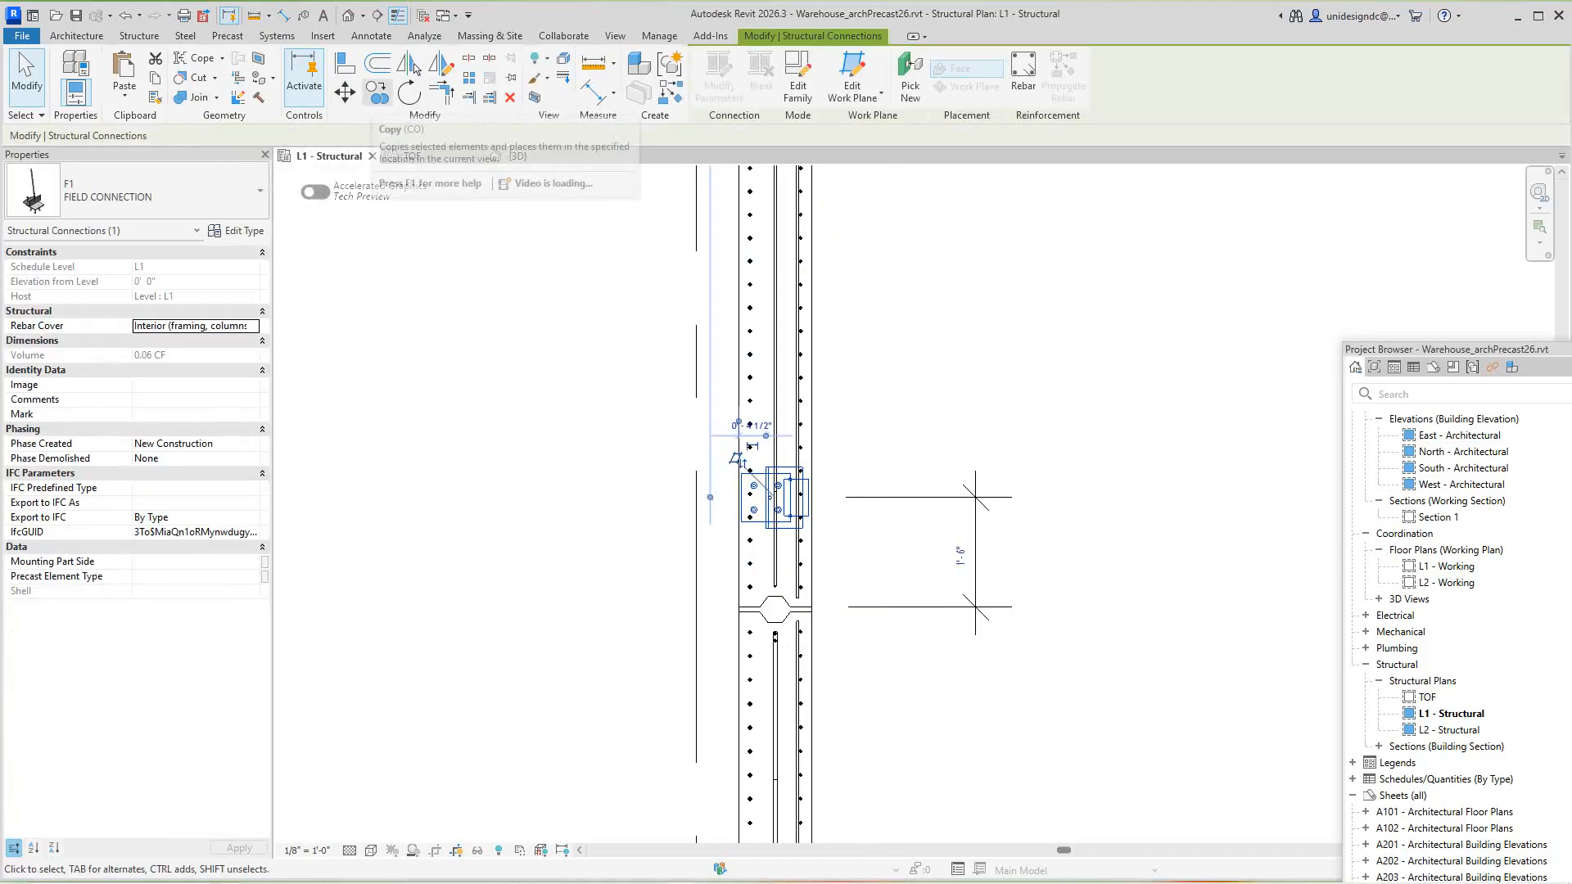
pyautogui.press('c')
pyautogui.press('o')
pyautogui.scroll(1, 740, 490)
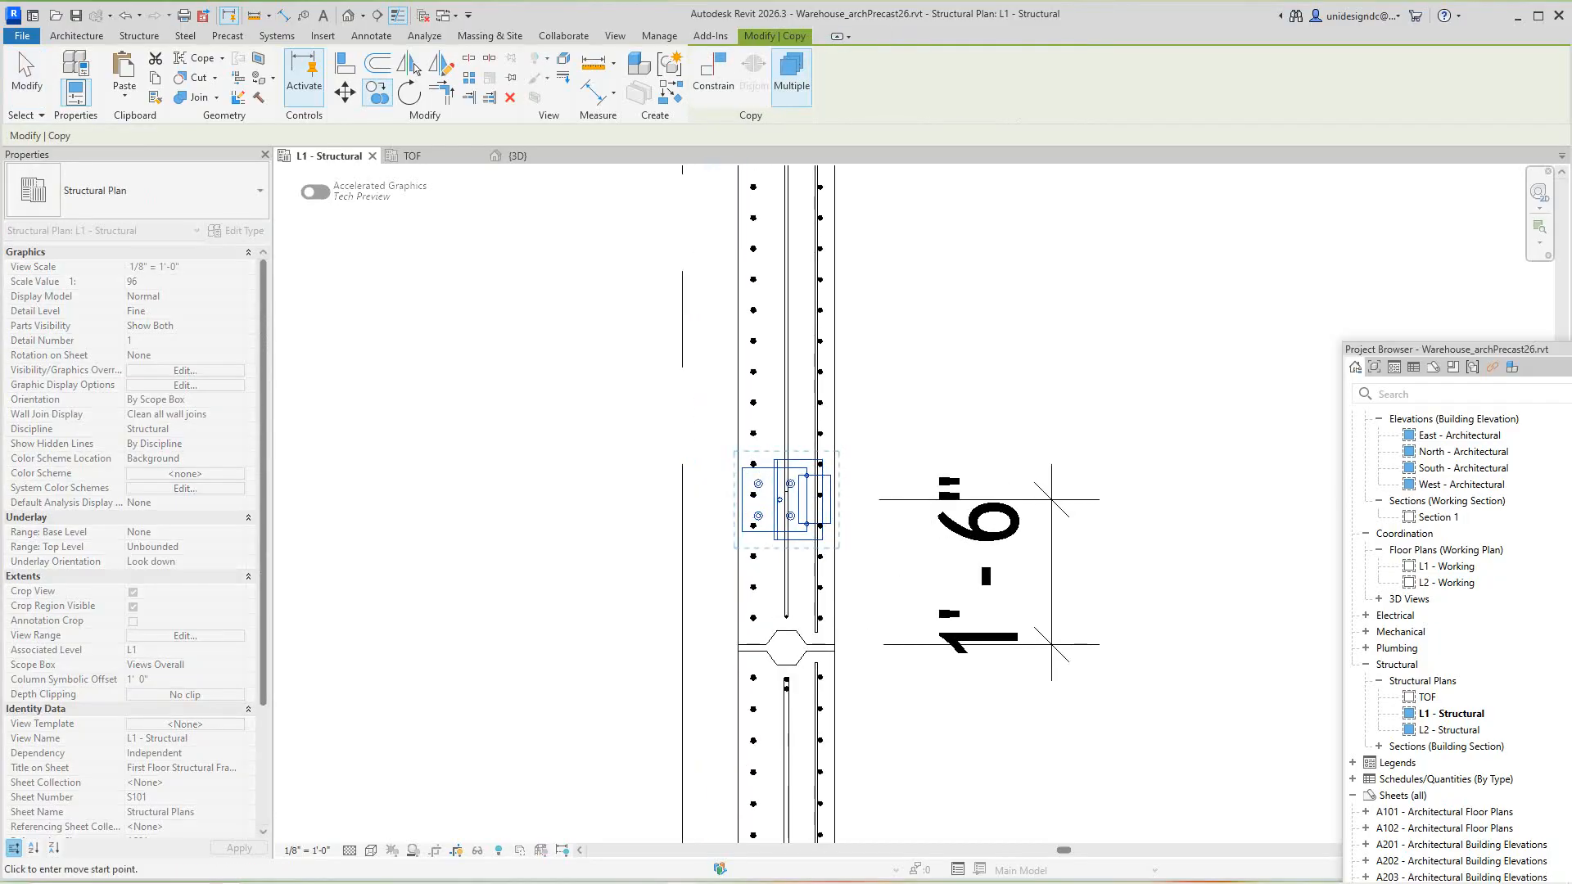
pyautogui.scroll(-2, 821, 230)
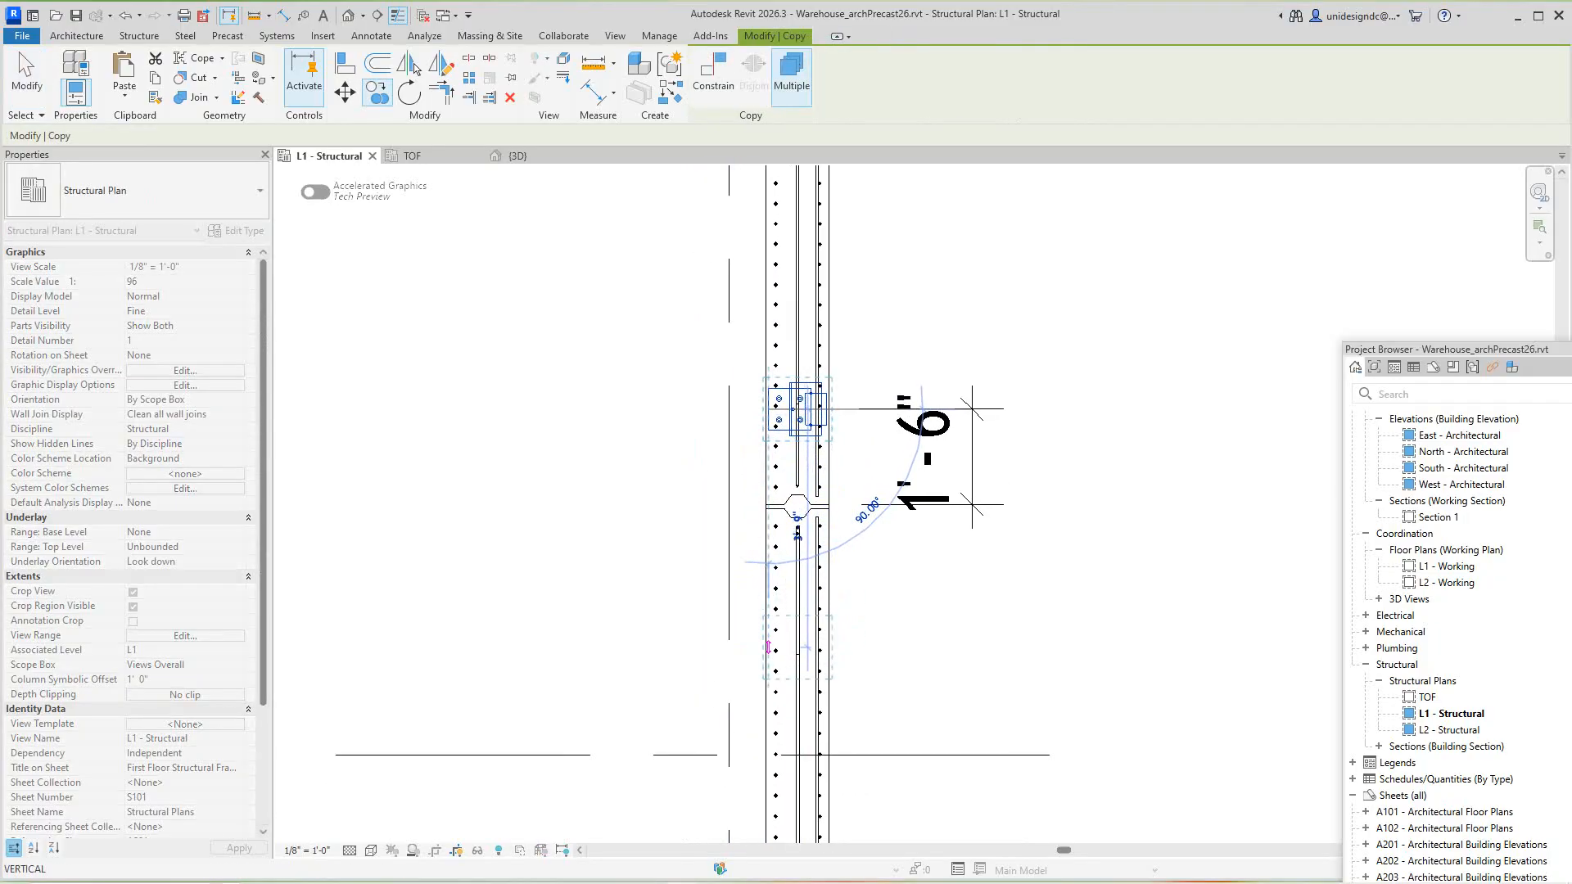
pyautogui.click(767, 647)
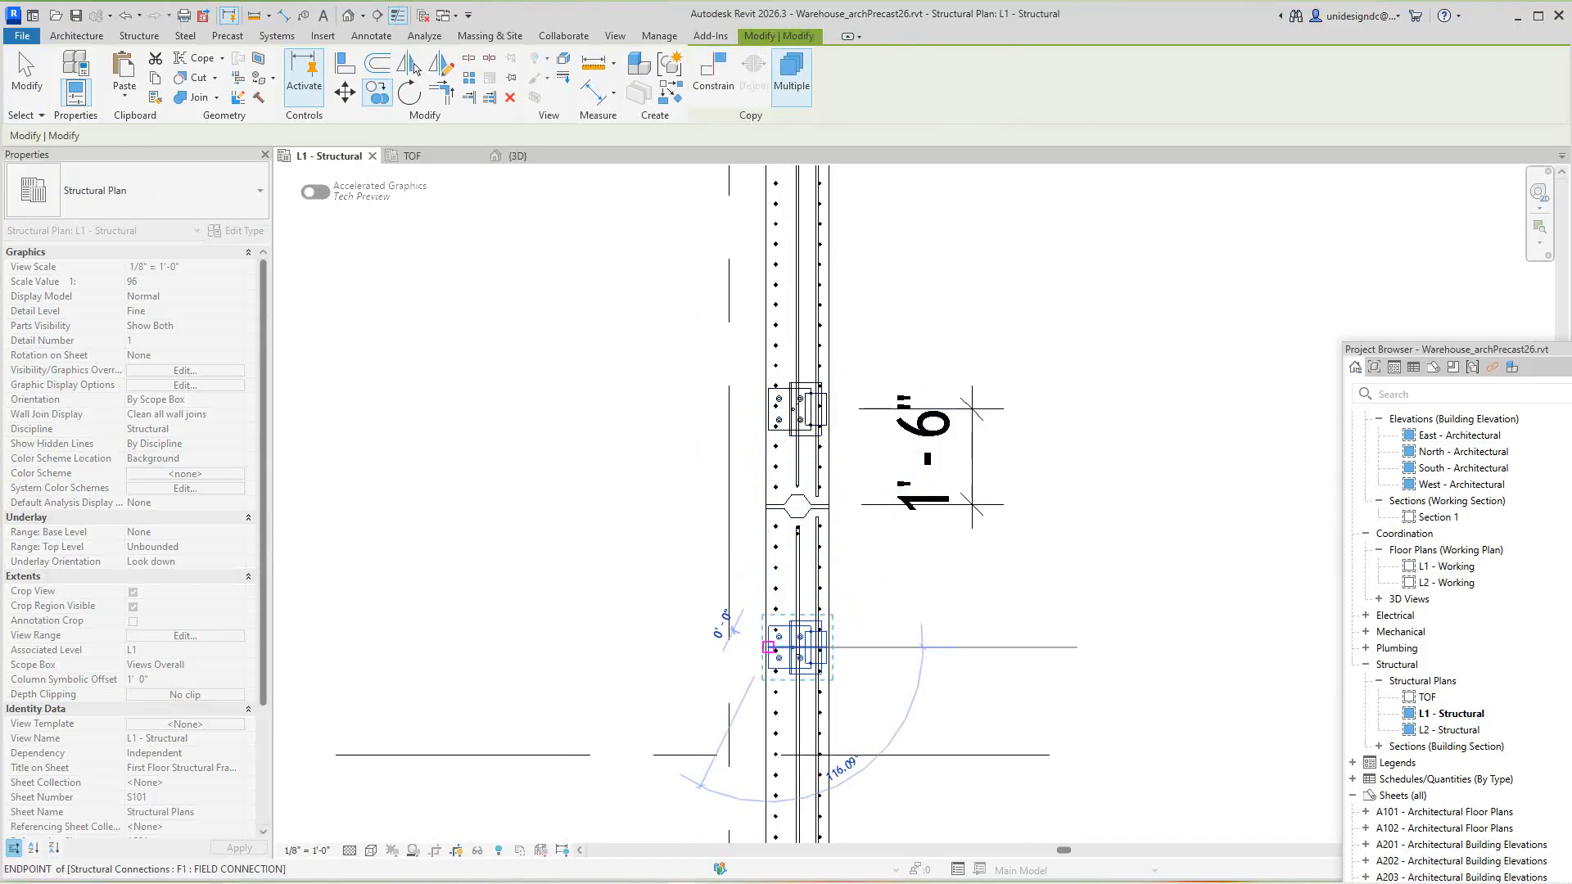
pyautogui.press('Escape')
pyautogui.scroll(-1, 874, 532)
pyautogui.scroll(-6, 880, 557)
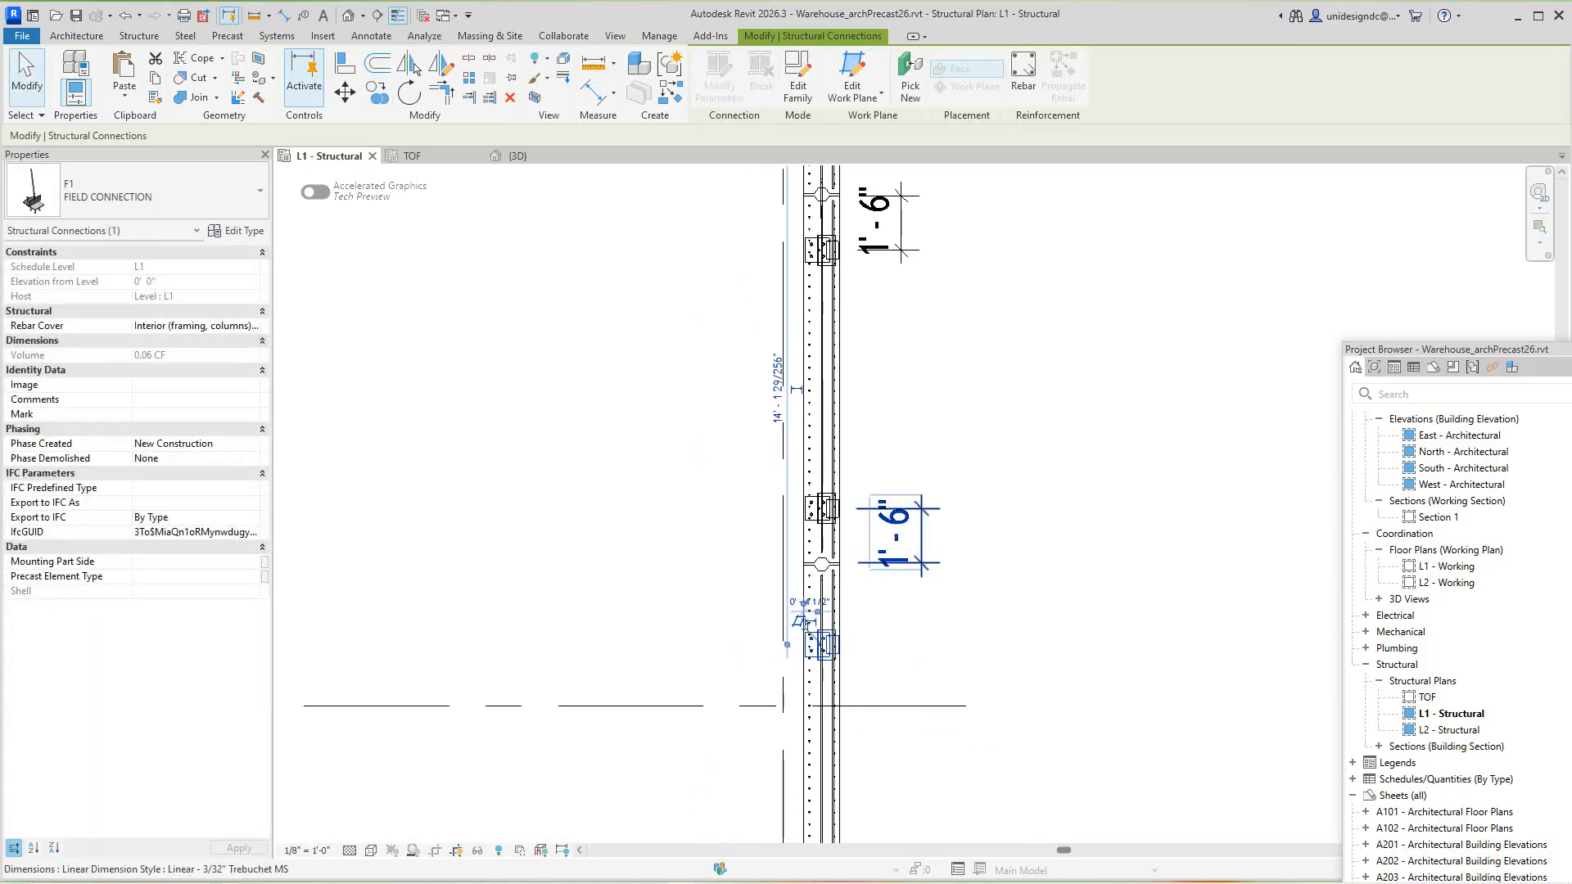
pyautogui.moveTo(880, 557); pyautogui.dragTo(892, 497, button='middle')
pyautogui.scroll(3, 1079, 489)
pyautogui.press('Escape')
# Add an aligned dimension from the center of the copied F1 connection to the panel joint, in line with the existing 1' - 6" dimension
pyautogui.scroll(4, 1042, 616)
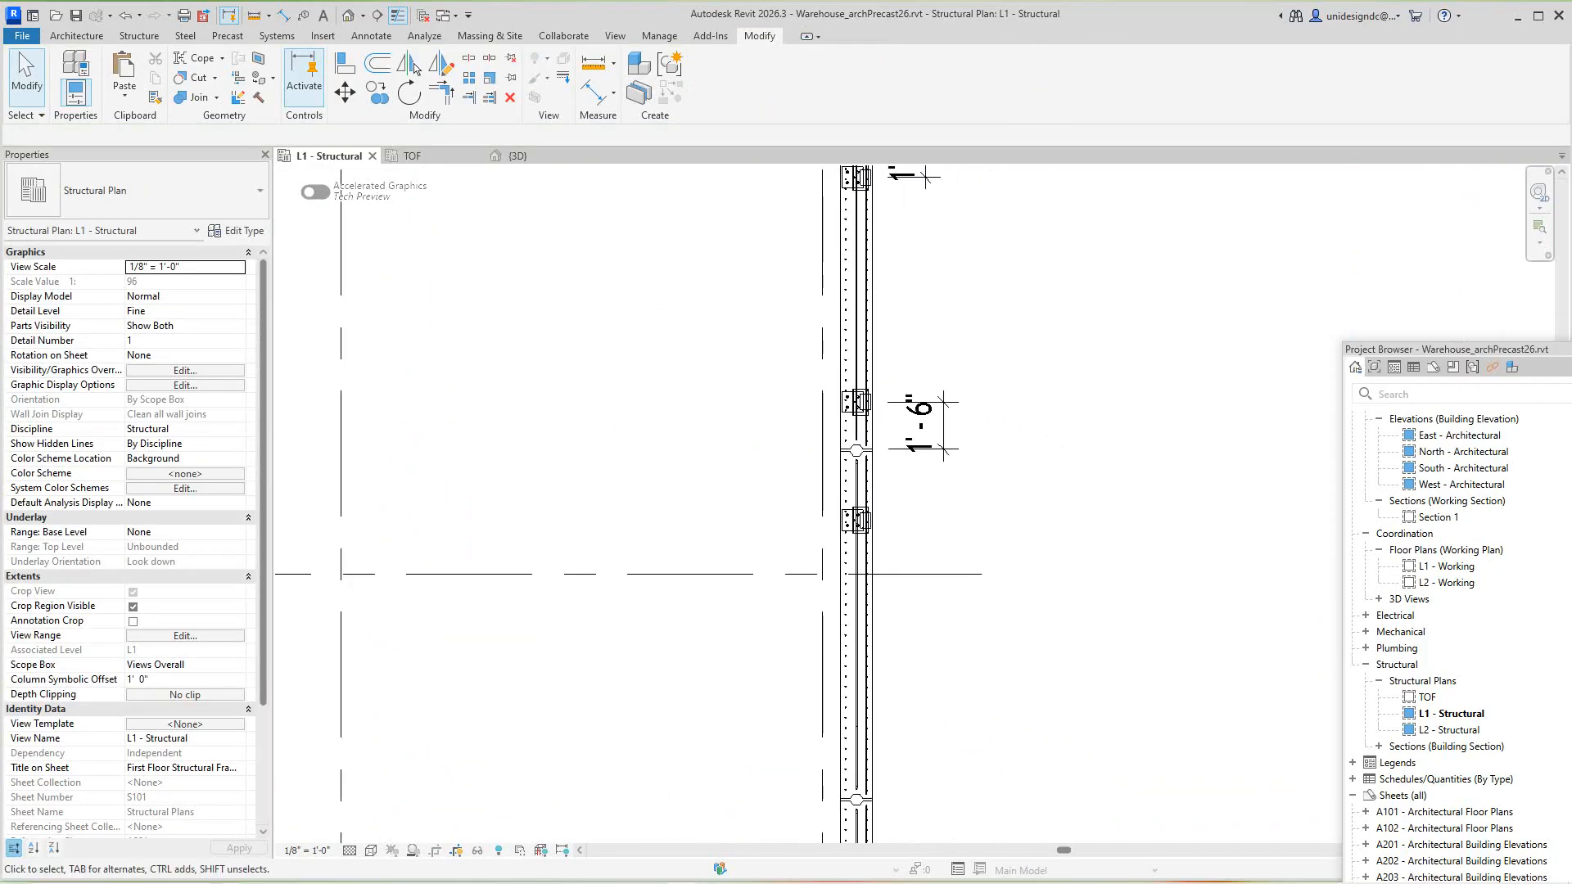
pyautogui.scroll(2, 892, 497)
pyautogui.scroll(-1, 855, 442)
pyautogui.scroll(2, 791, 380)
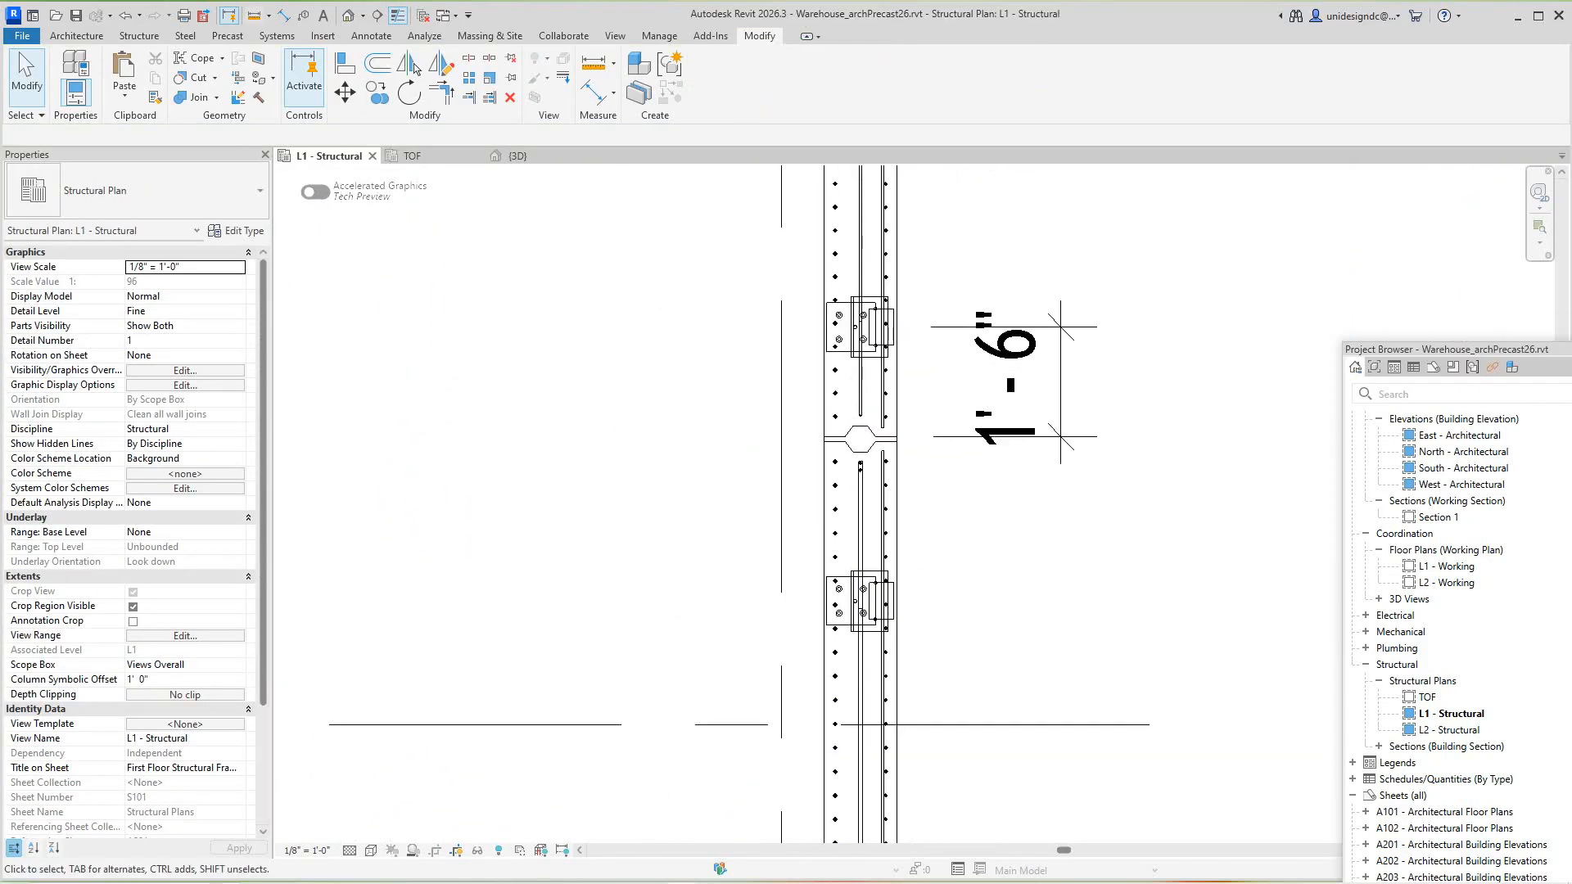
pyautogui.press('d')
pyautogui.press('i')
pyautogui.scroll(2, 774, 540)
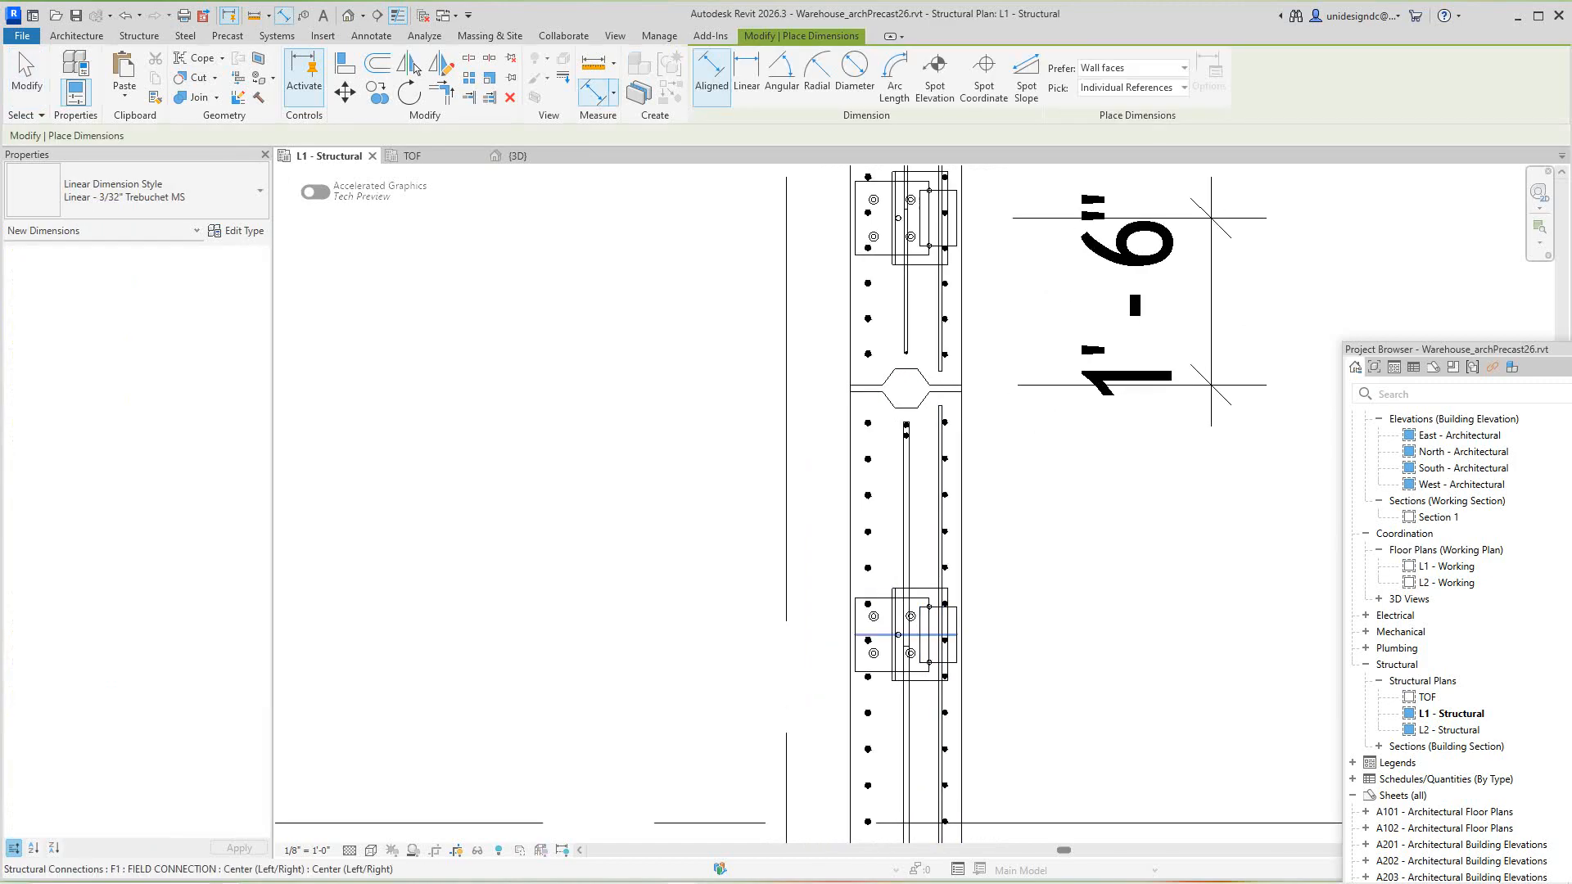
pyautogui.click(915, 634)
pyautogui.click(950, 392)
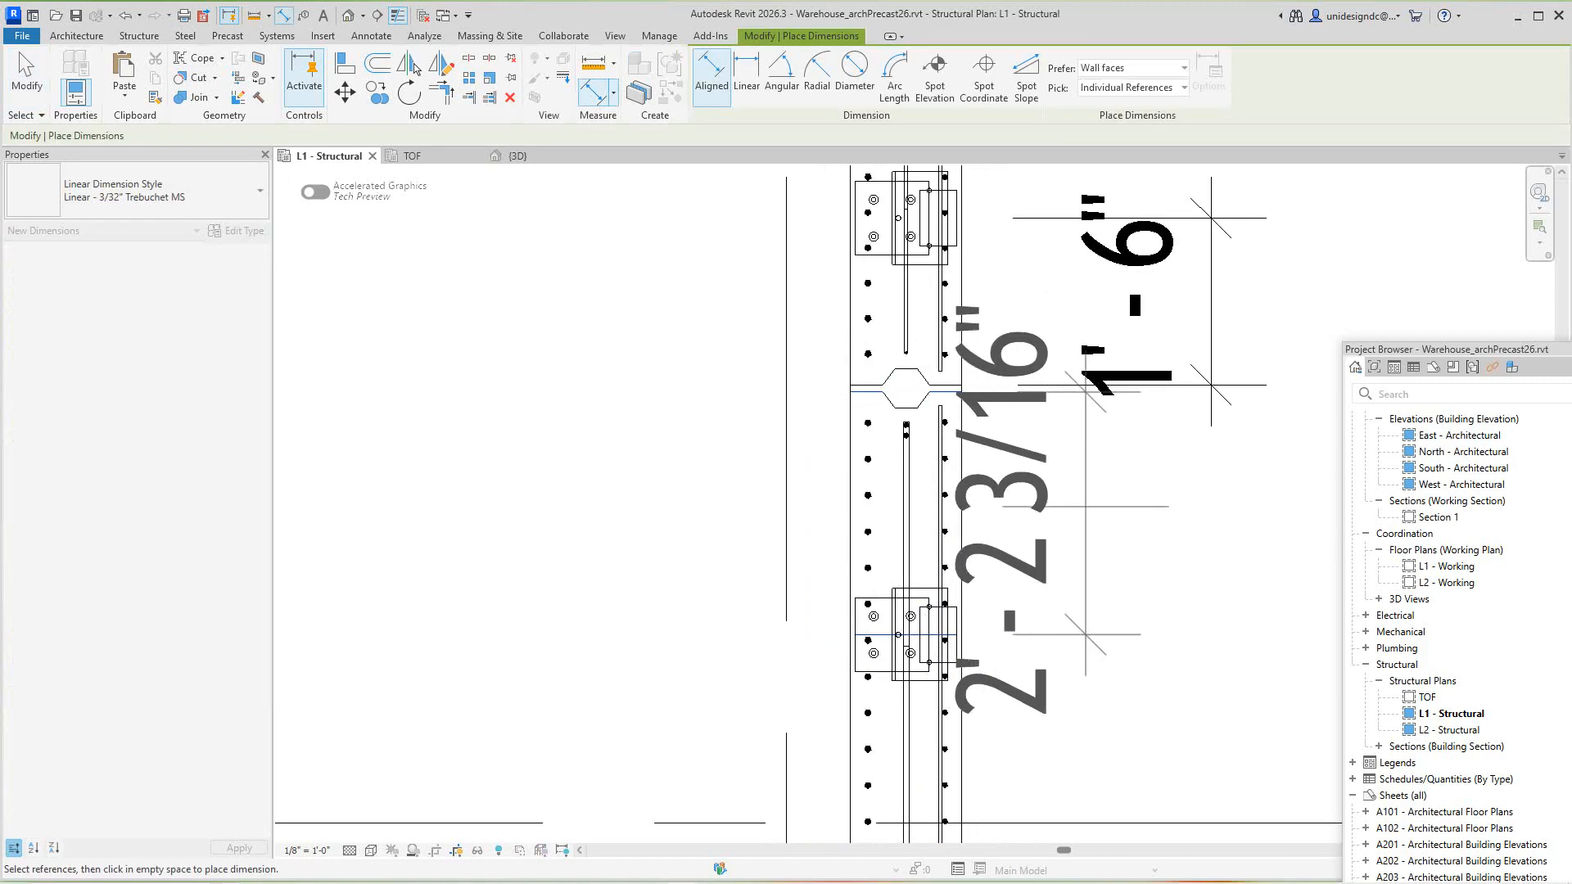
pyautogui.scroll(-2, 1097, 528)
pyautogui.moveTo(1096, 528); pyautogui.dragTo(955, 580, button='middle')
pyautogui.scroll(1, 1056, 561)
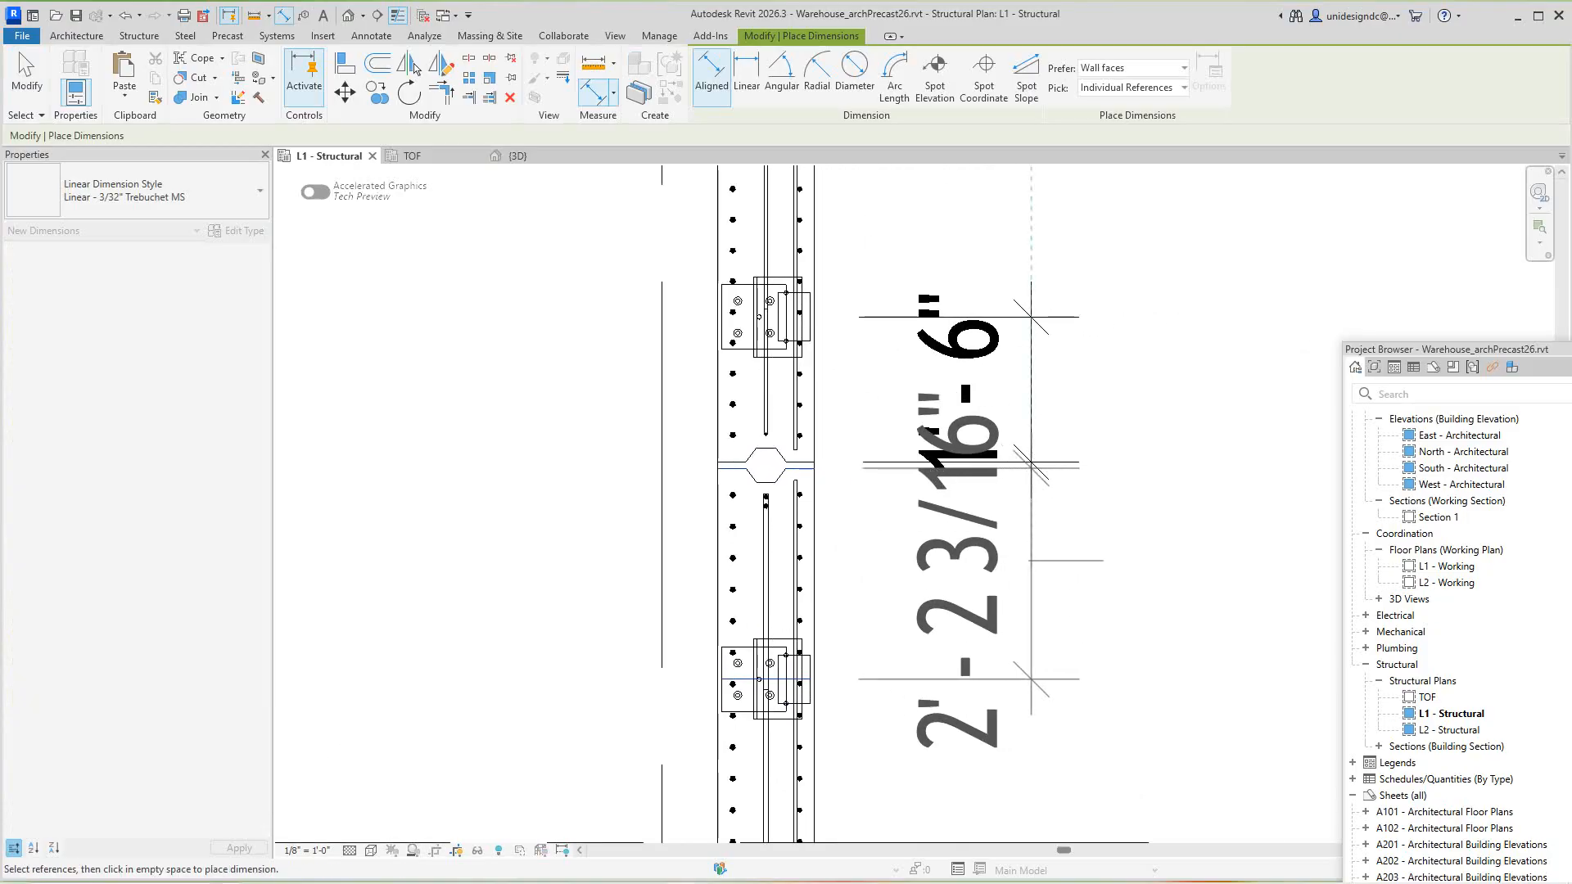
pyautogui.click(1031, 558)
pyautogui.press('Escape')
pyautogui.press('Escape')
pyautogui.rightClick(834, 315)
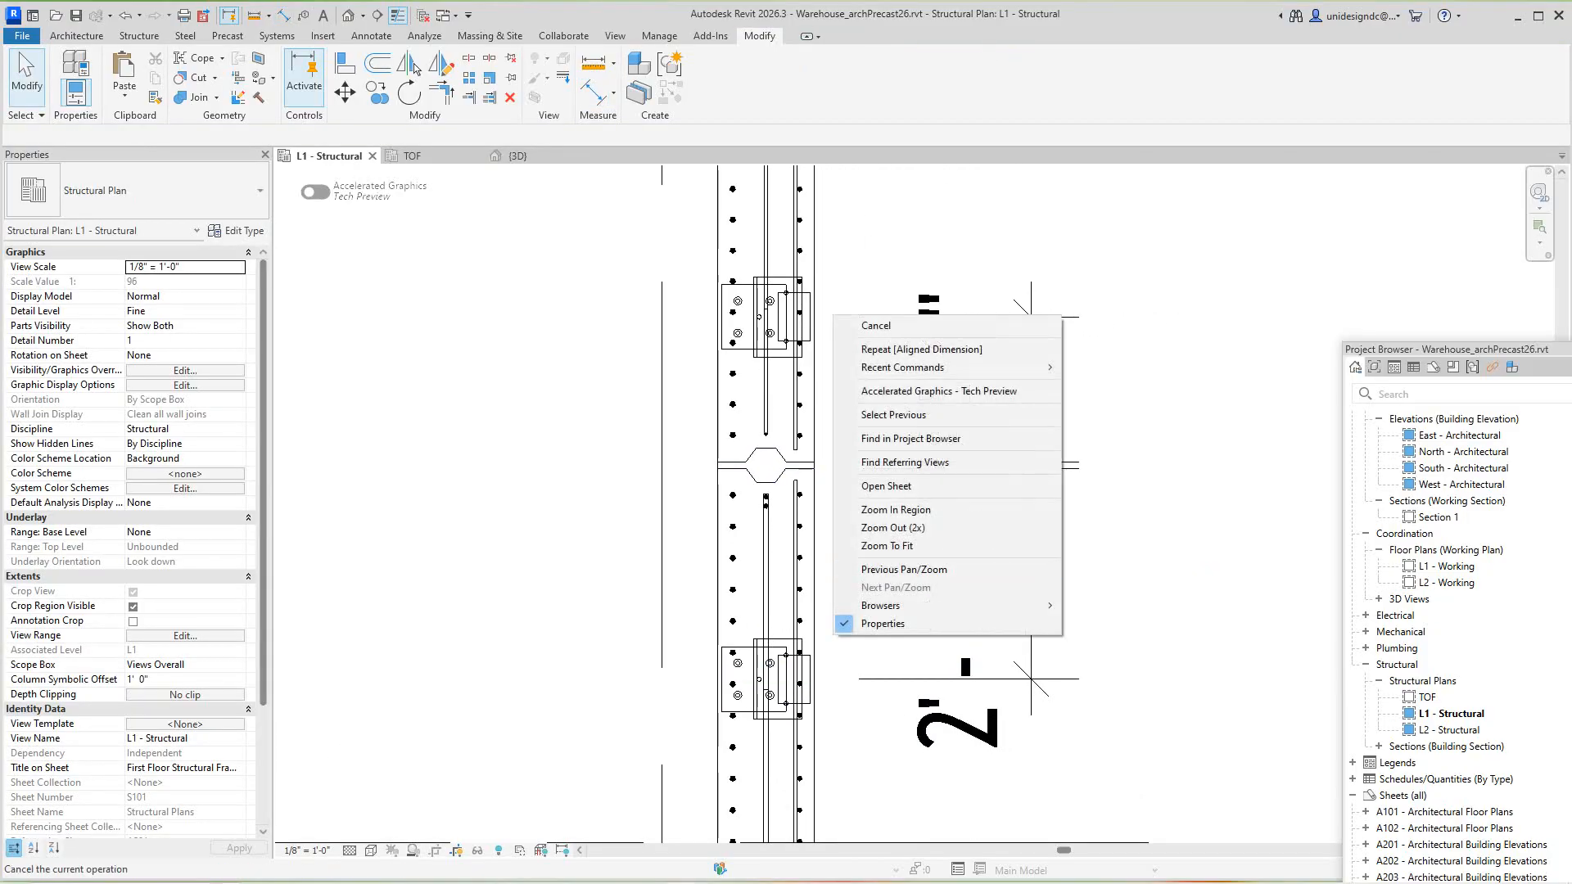
pyautogui.click(876, 326)
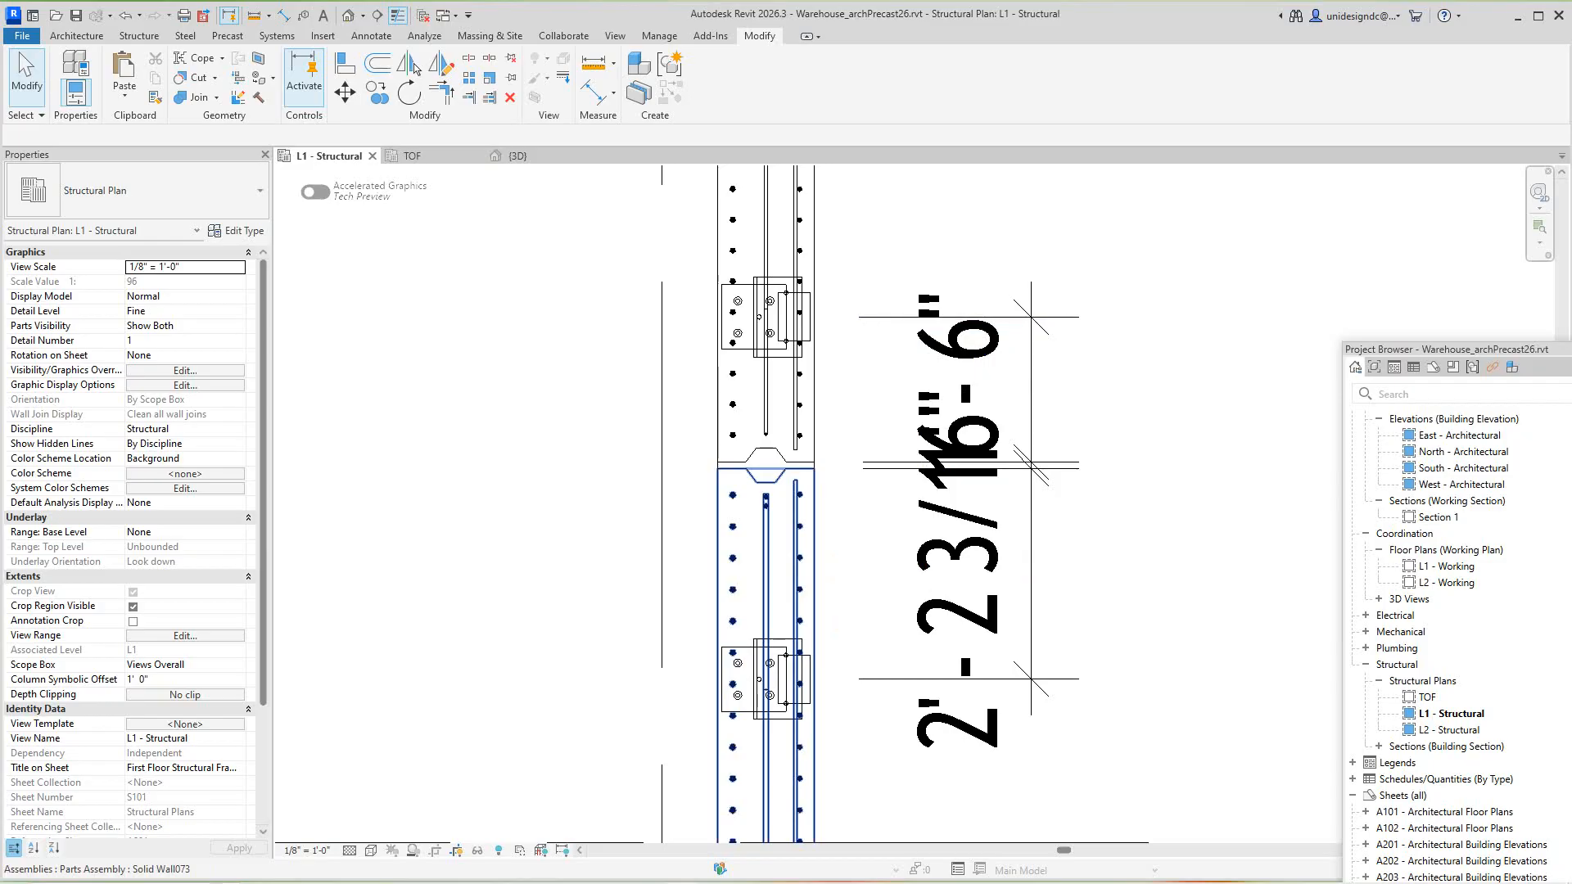
# Move the copied F1 connection by setting its distance from the panel joint to 1' - 6"
pyautogui.click(769, 679)
pyautogui.click(1011, 573)
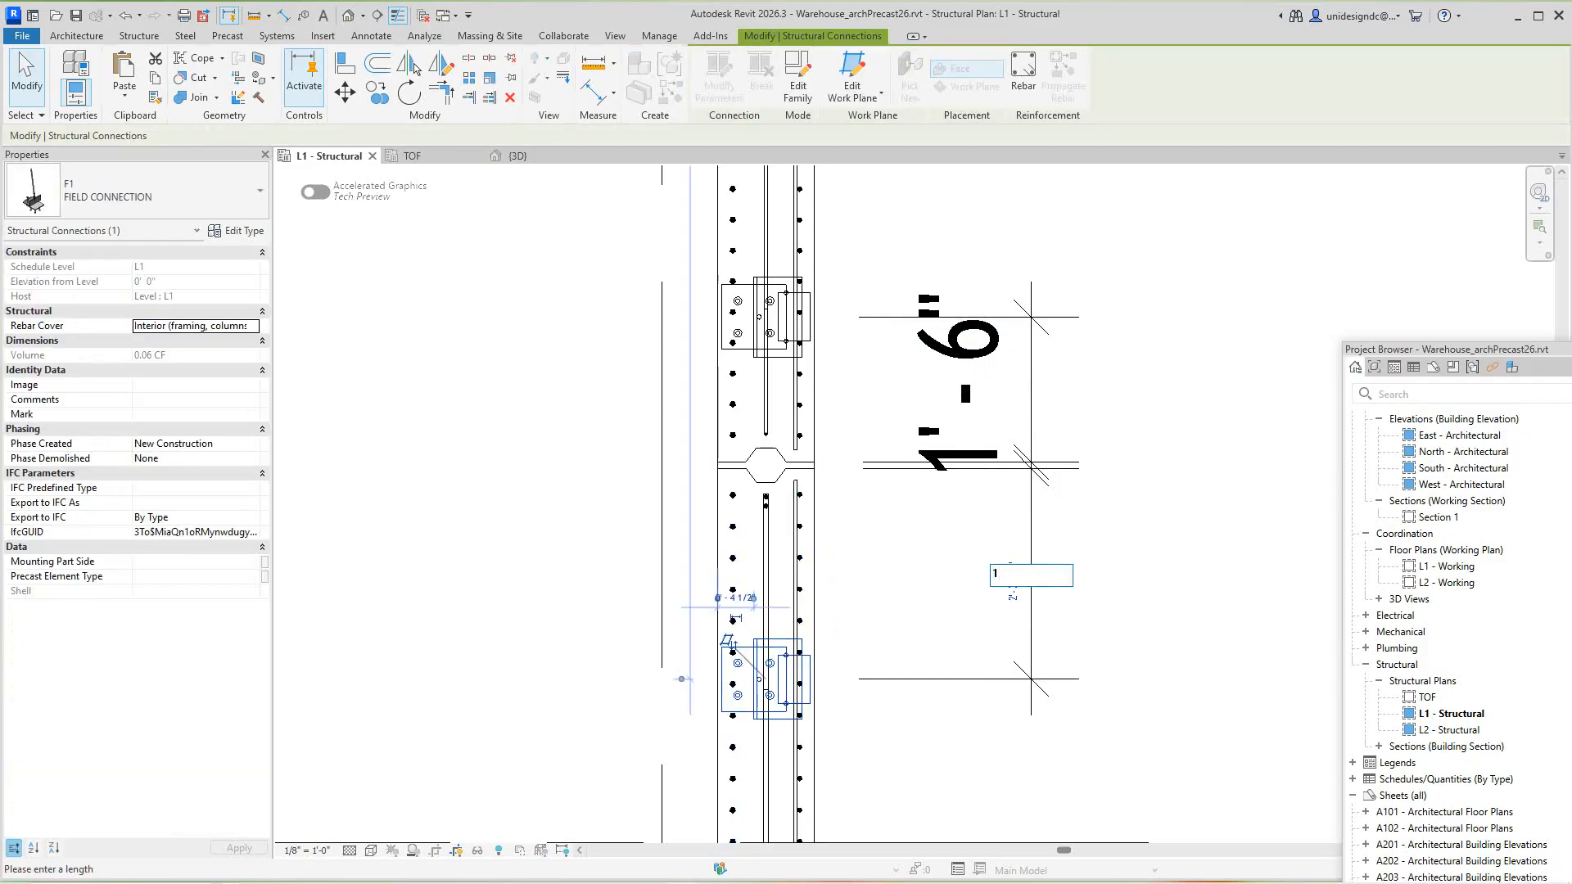
pyautogui.write('1 6')
pyautogui.press('Return')
pyautogui.press('Escape')
# Copy the F1 connection straight along the grid 7 wall by a little over 8', to just before the next panel joint
pyautogui.scroll(-3, 1109, 503)
pyautogui.moveTo(1109, 503); pyautogui.dragTo(935, 278, button='middle')
pyautogui.scroll(3, 810, 399)
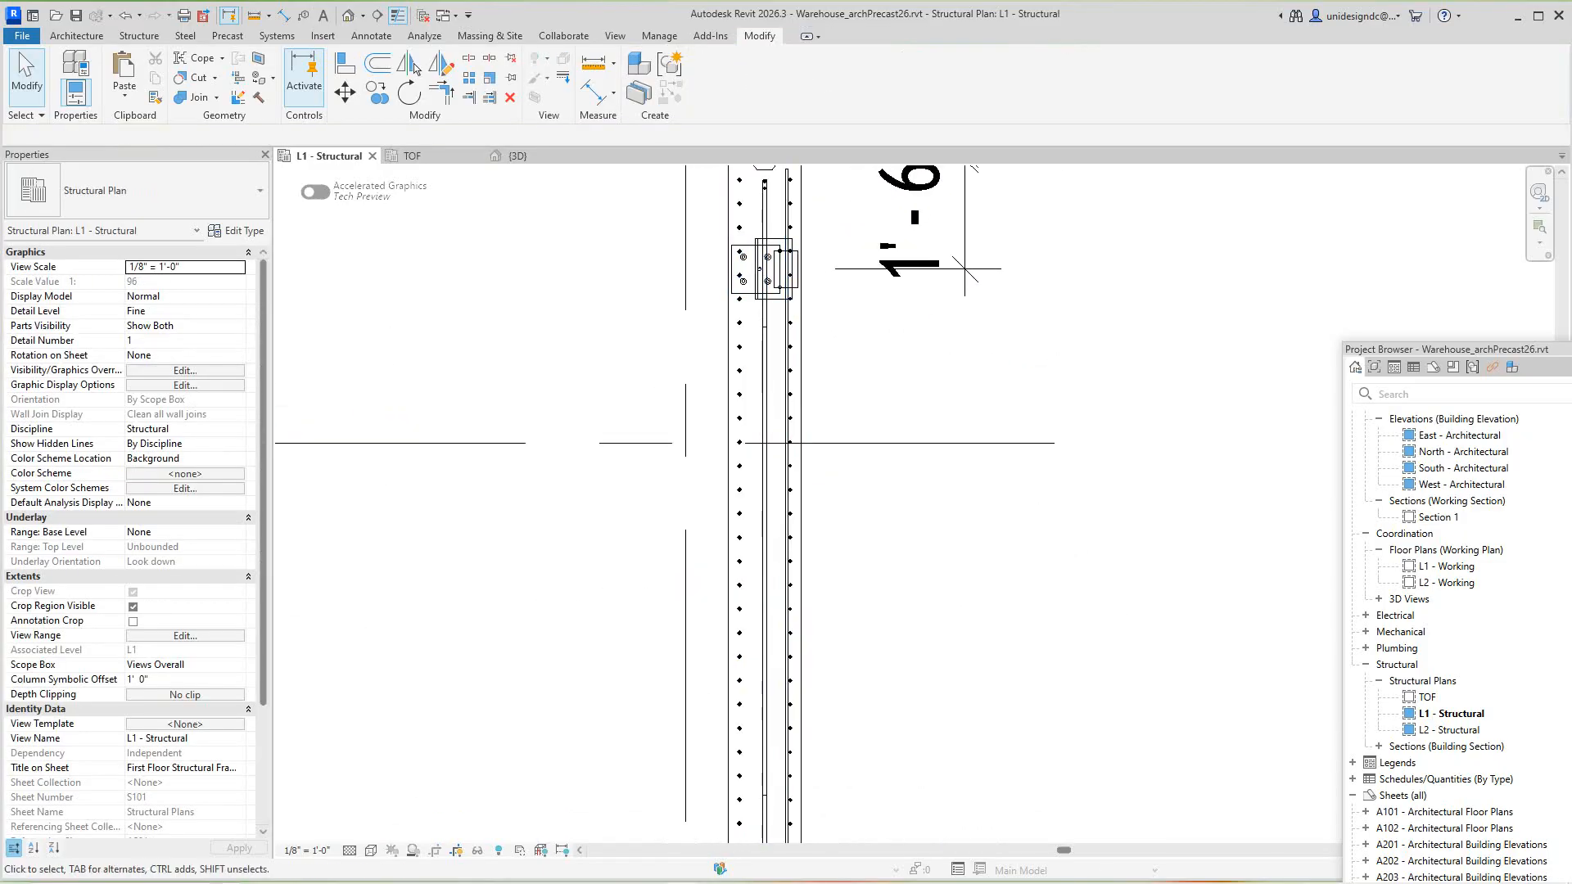
pyautogui.press('Tab')
pyautogui.press('Tab')
pyautogui.press('Tab')
pyautogui.press('Tab')
pyautogui.press('Tab')
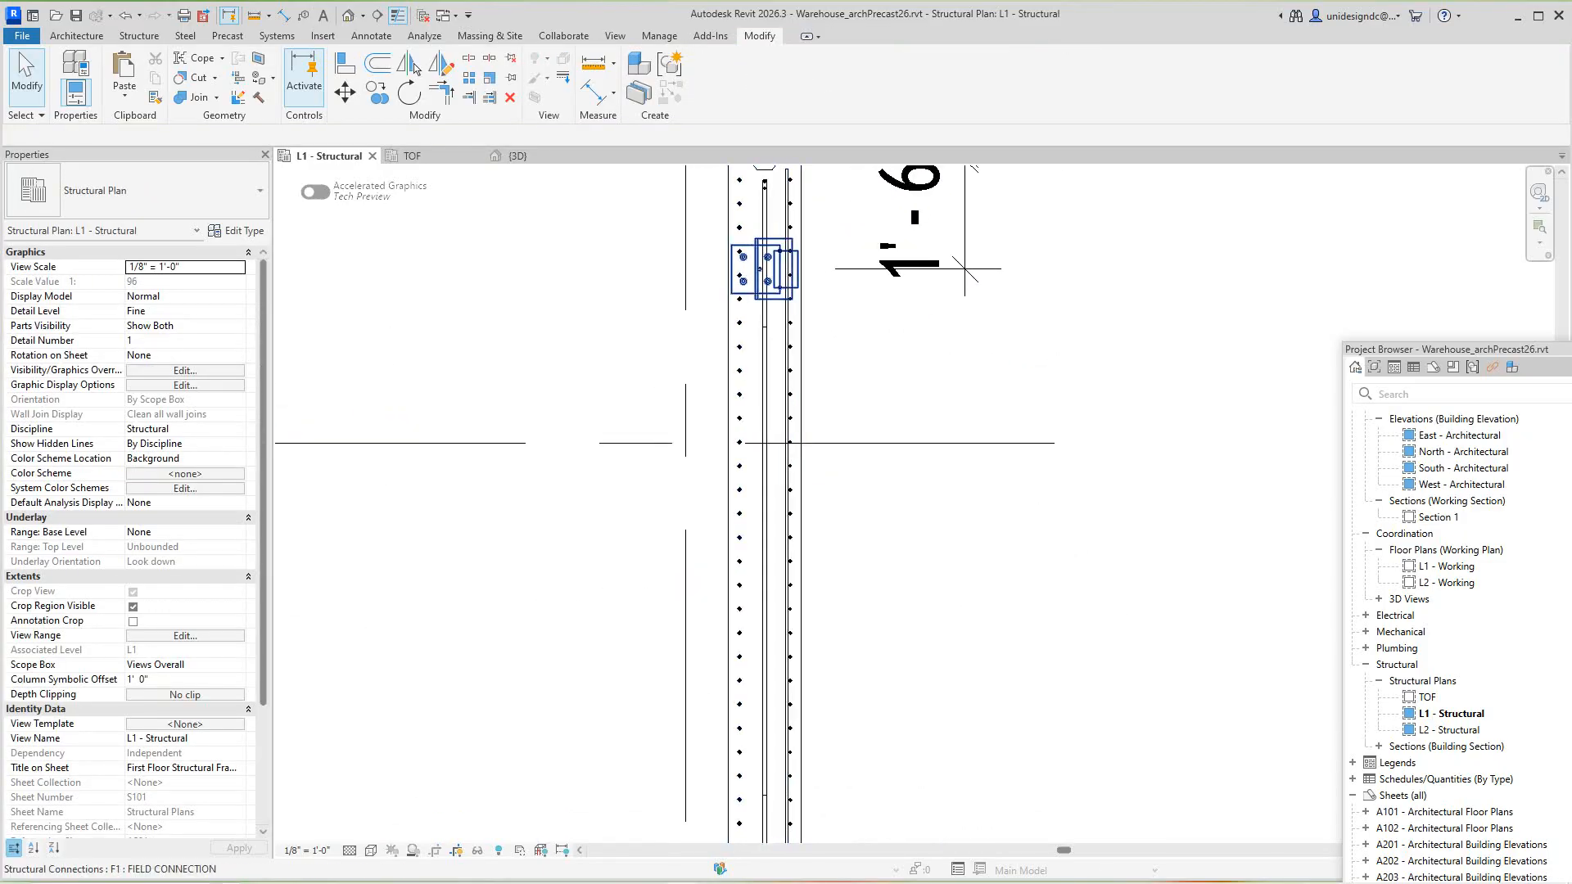
pyautogui.click(757, 268)
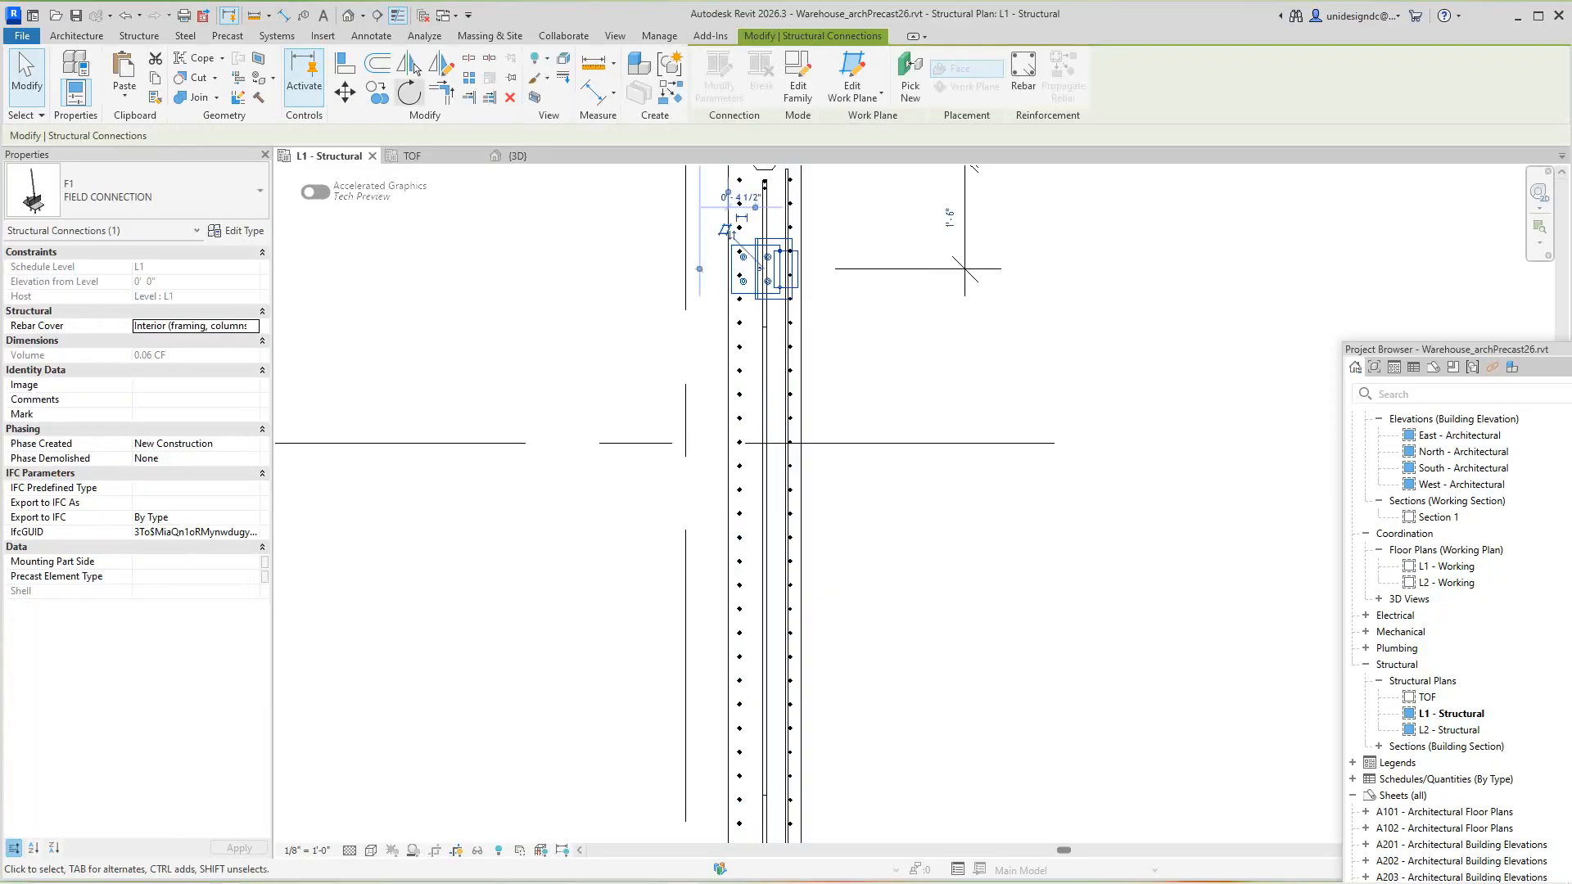
pyautogui.click(378, 92)
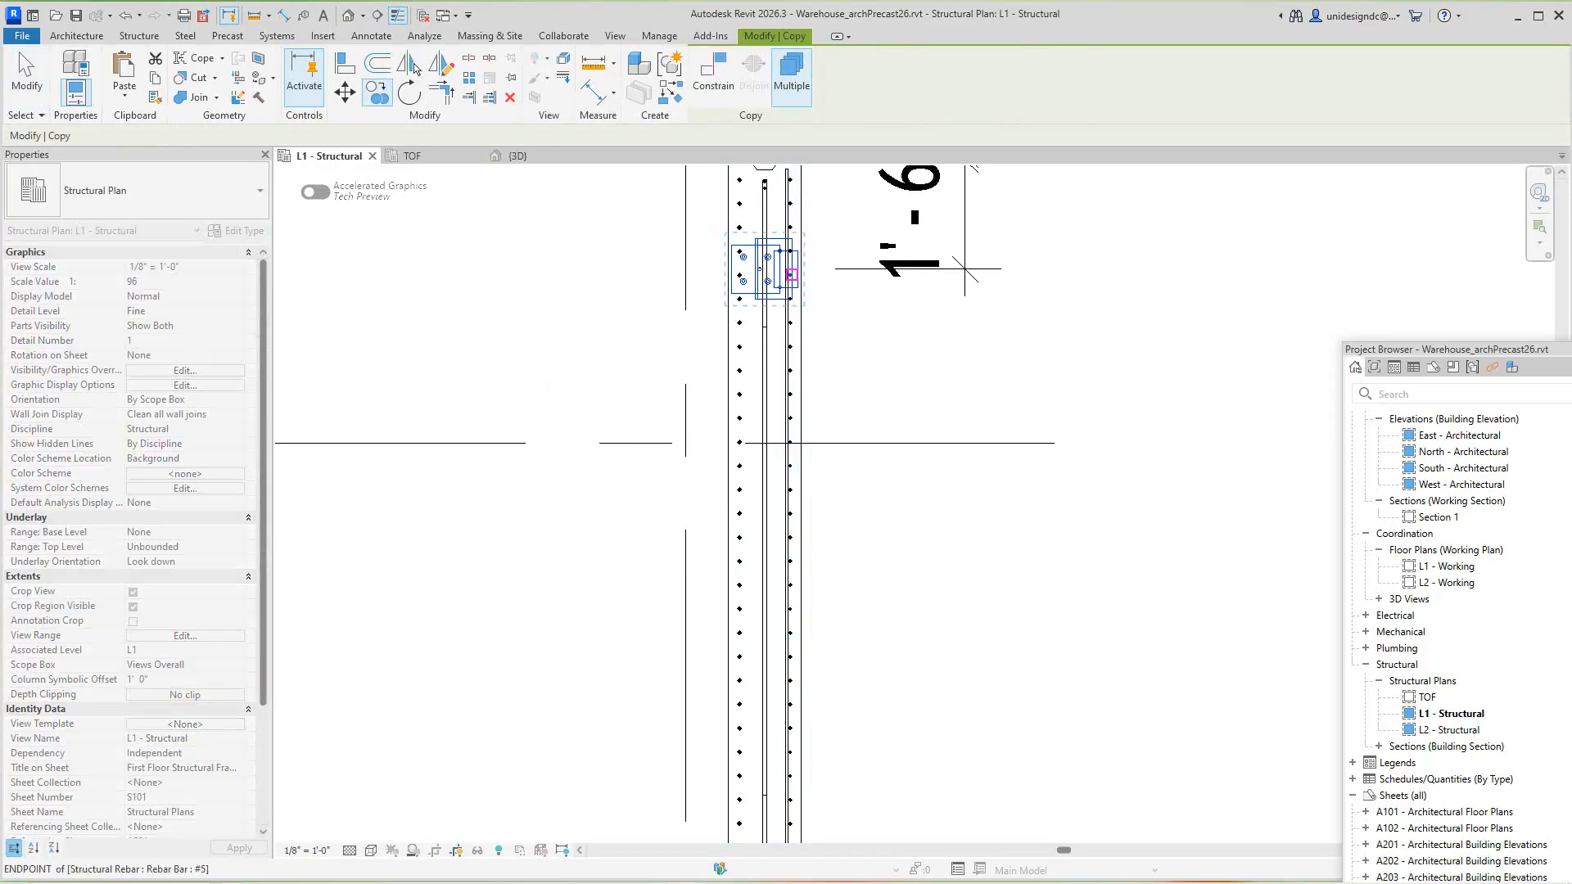
pyautogui.click(798, 268)
pyautogui.scroll(-3, 819, 368)
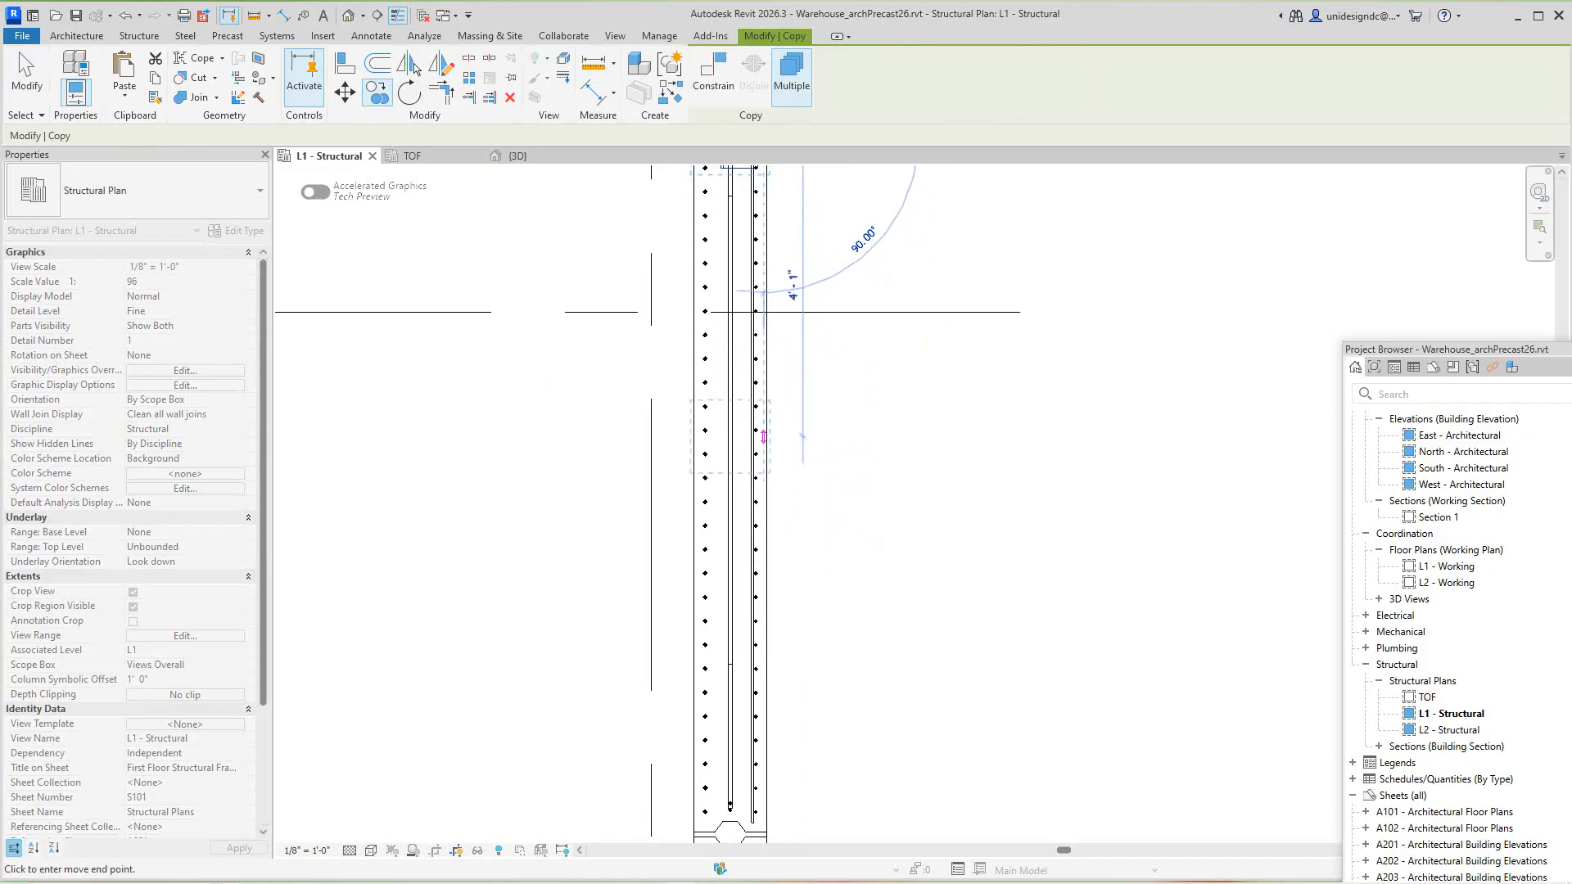
pyautogui.scroll(3, 828, 702)
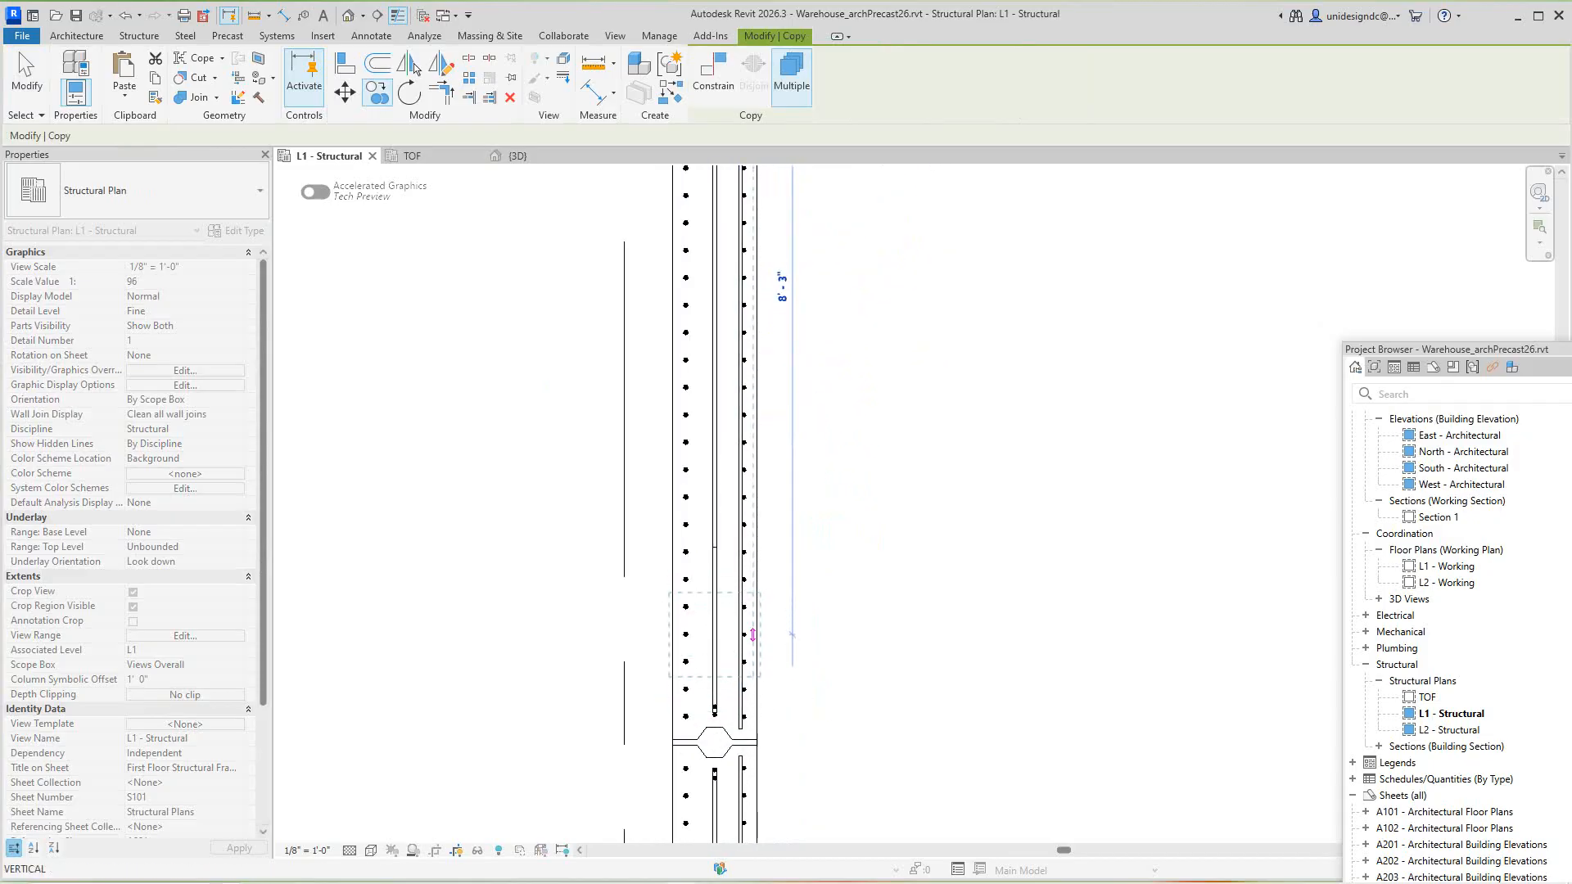
pyautogui.click(753, 648)
pyautogui.press('Escape')
pyautogui.press('Escape')
pyautogui.moveTo(638, 649); pyautogui.dragTo(633, 627, button='middle')
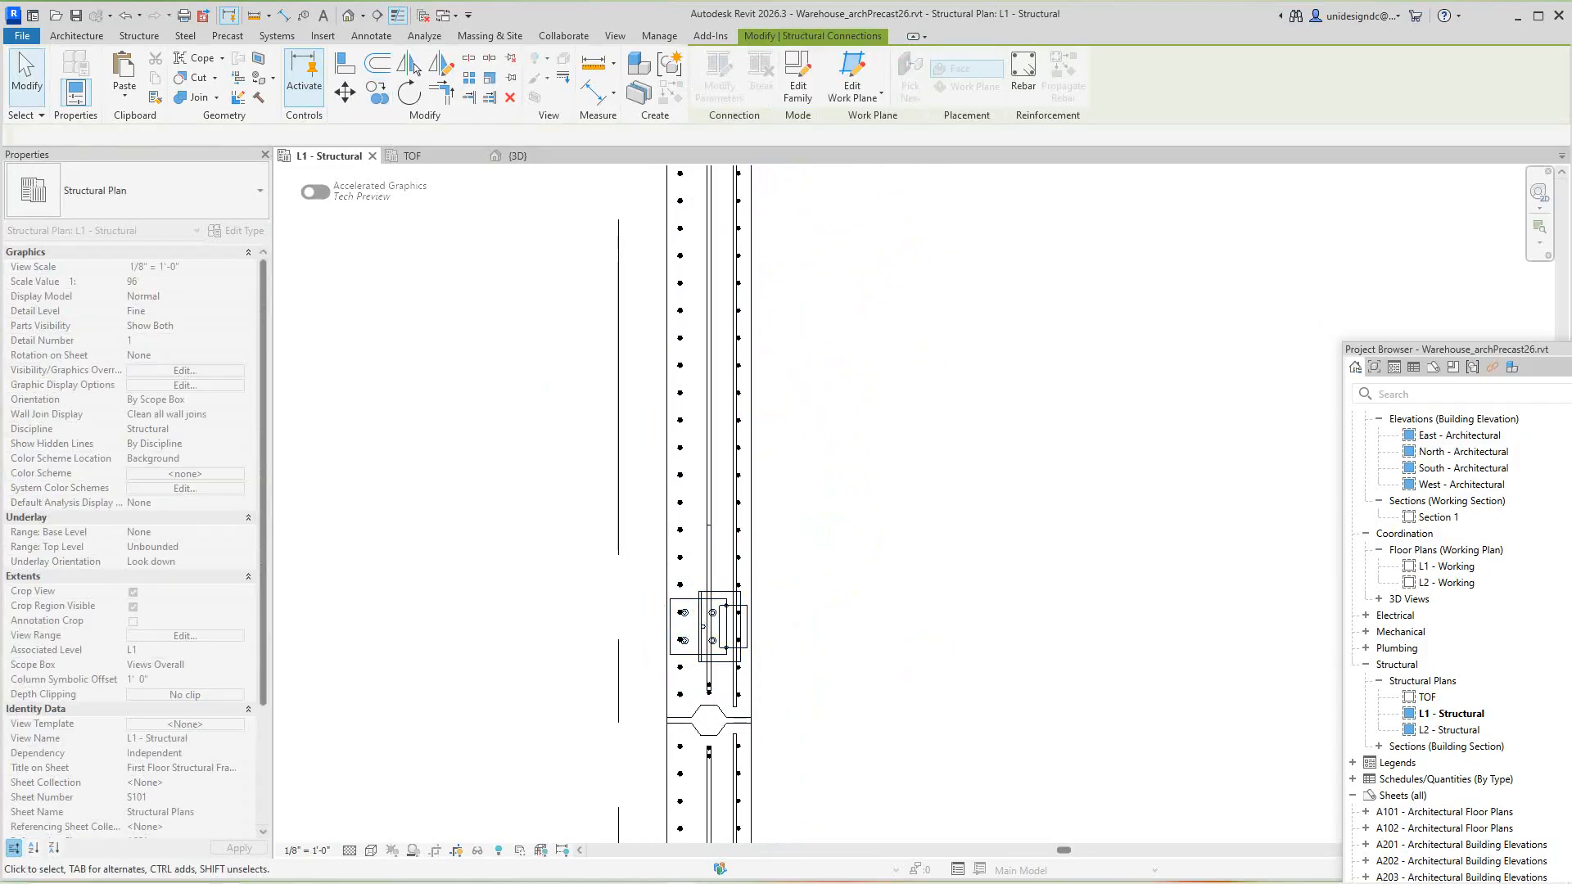
pyautogui.rightClick(856, 249)
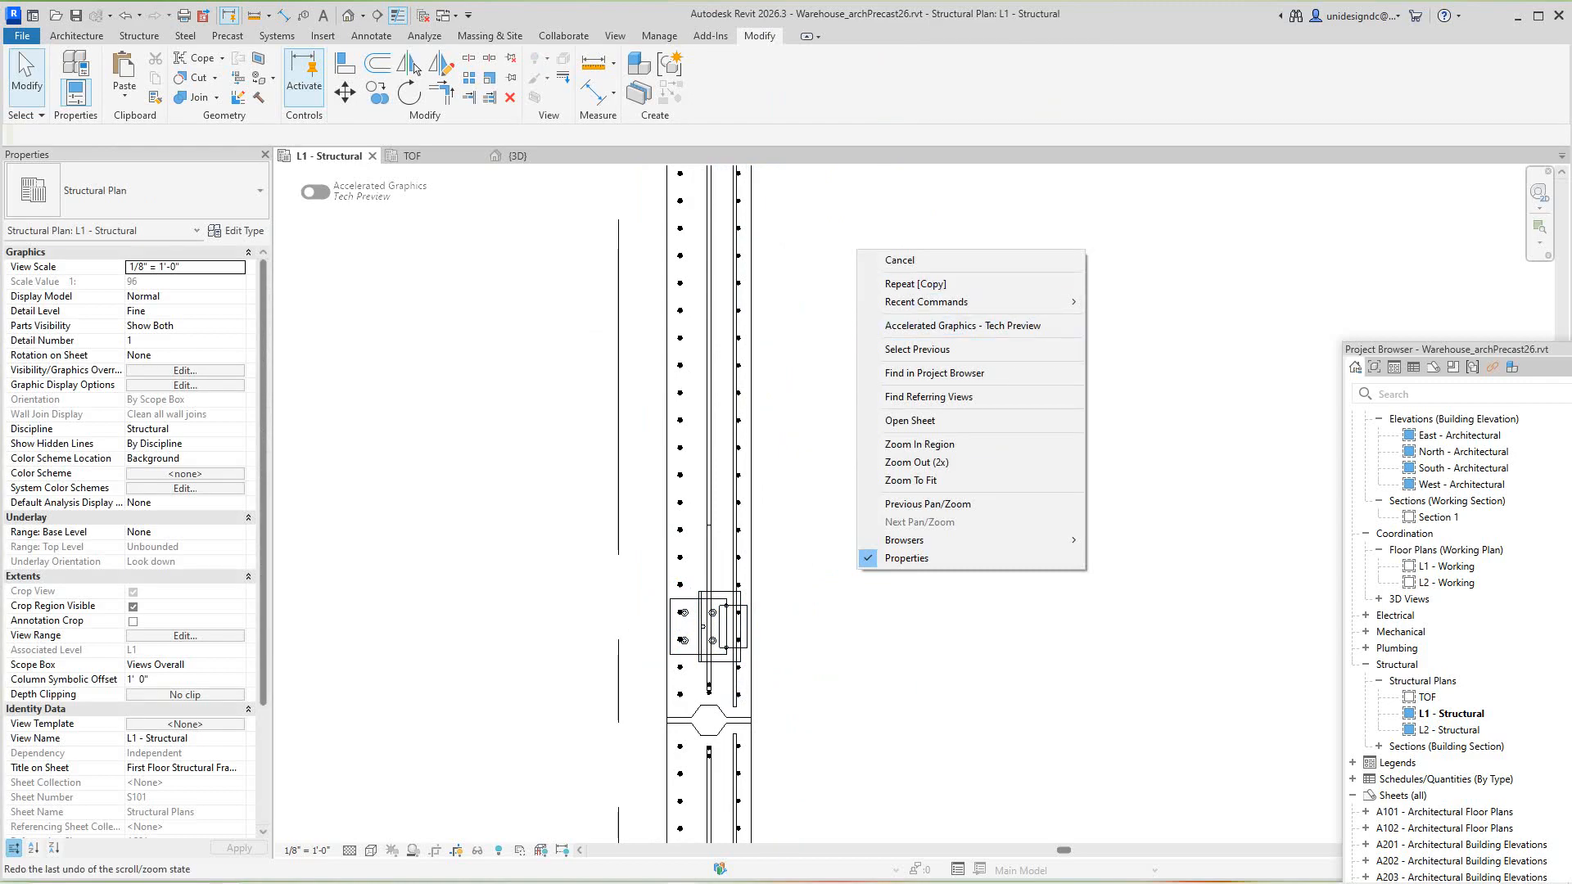
pyautogui.click(878, 260)
# Draw a building section across the grid 7 wall between the first two F1 connections, facing the wall corner, about 5' - 5" deep
pyautogui.scroll(-3, 876, 263)
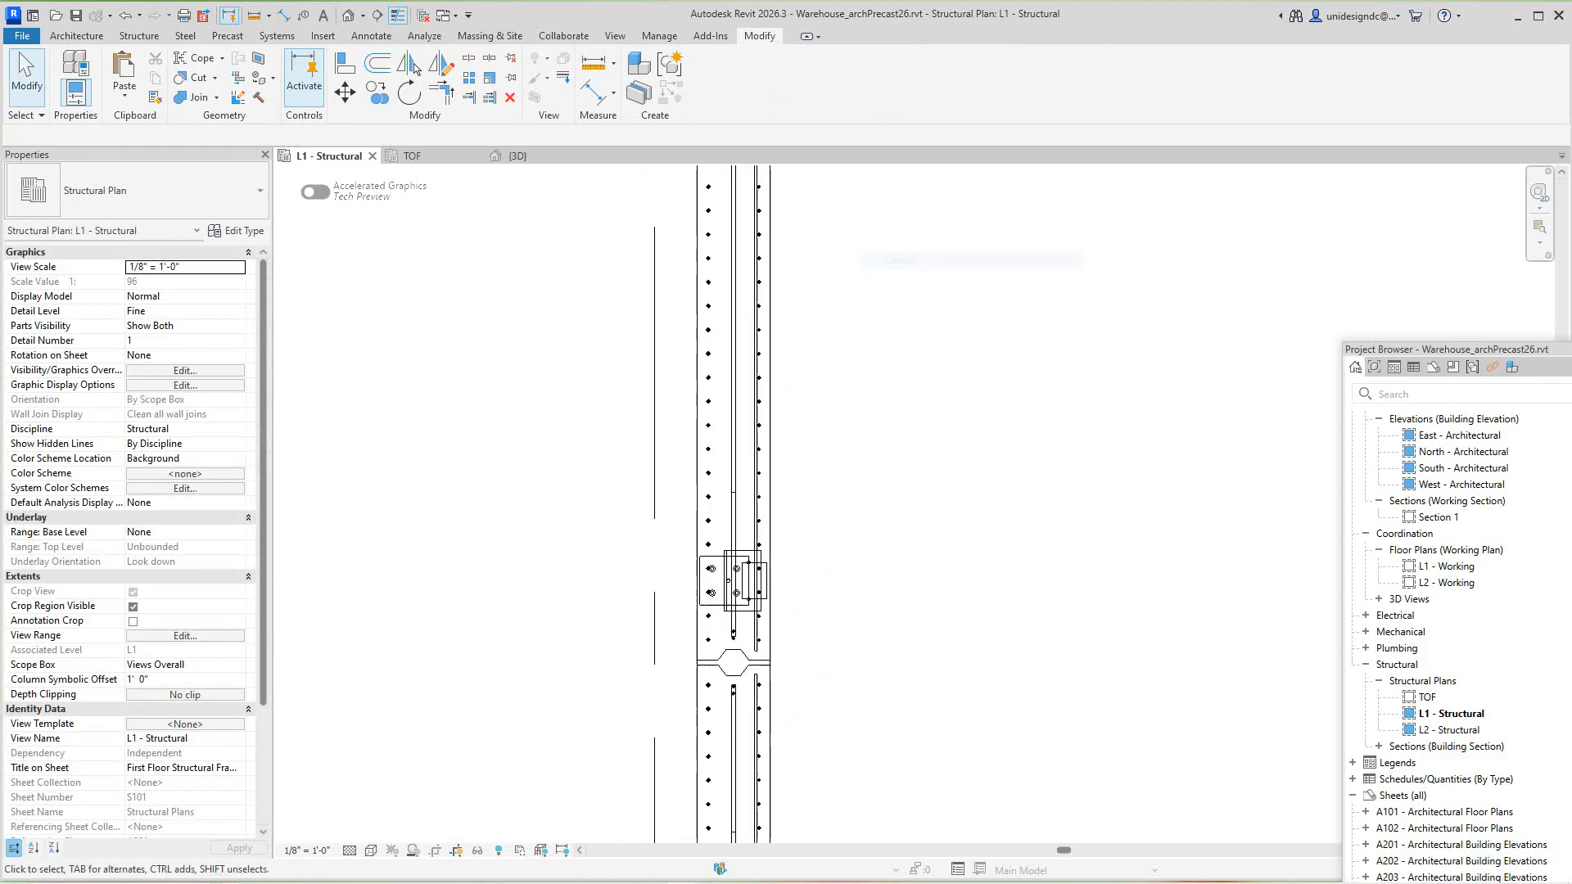
pyautogui.moveTo(876, 264); pyautogui.dragTo(857, 537, button='middle')
pyautogui.scroll(-5, 901, 748)
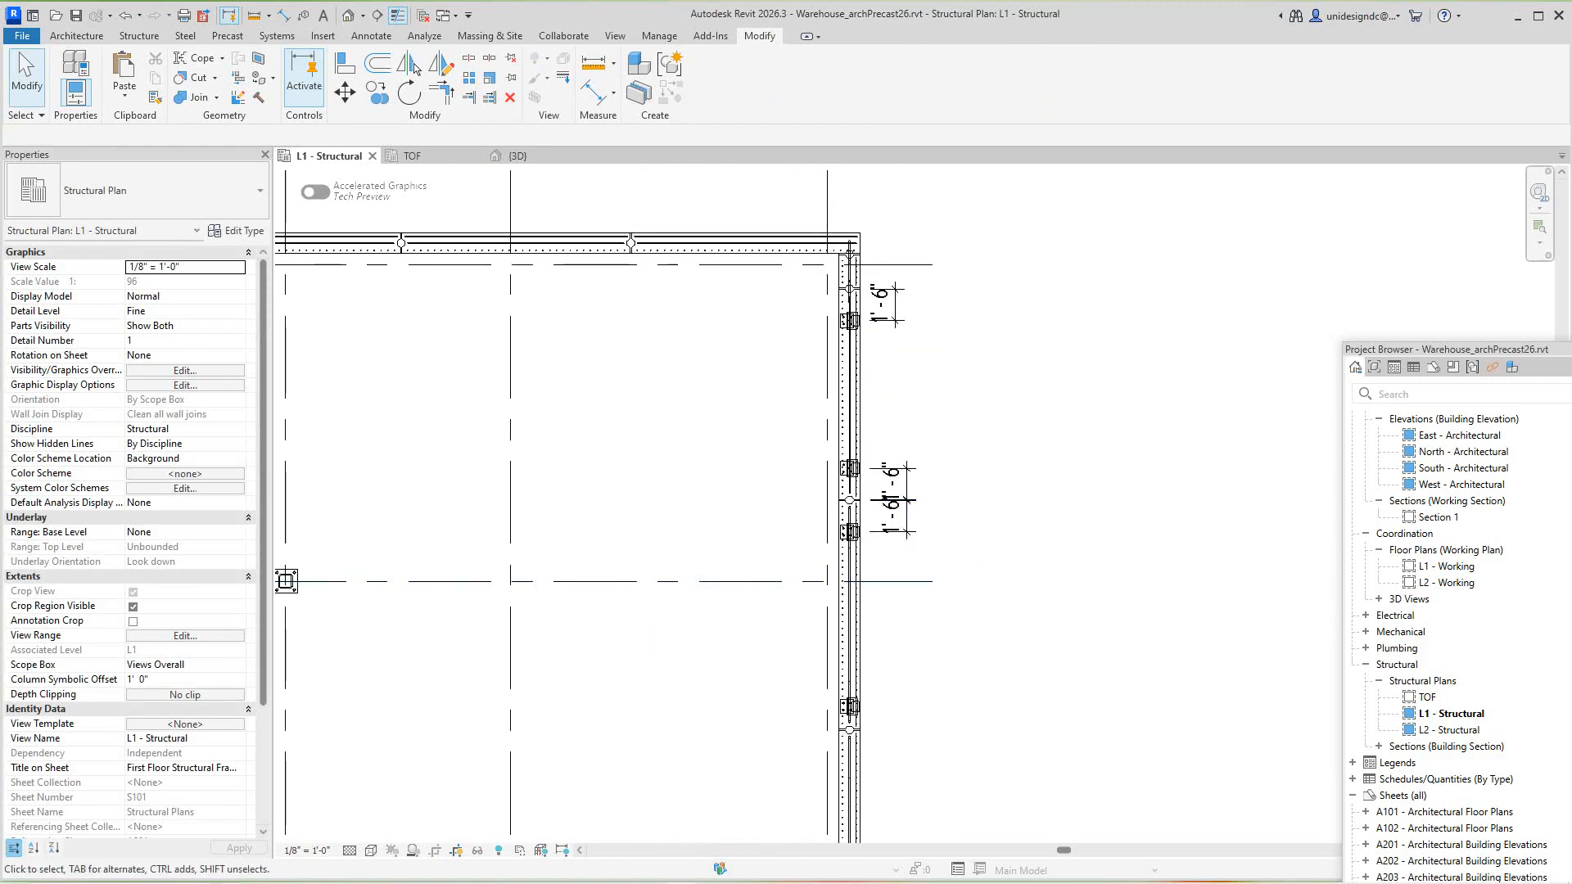
pyautogui.scroll(2, 893, 410)
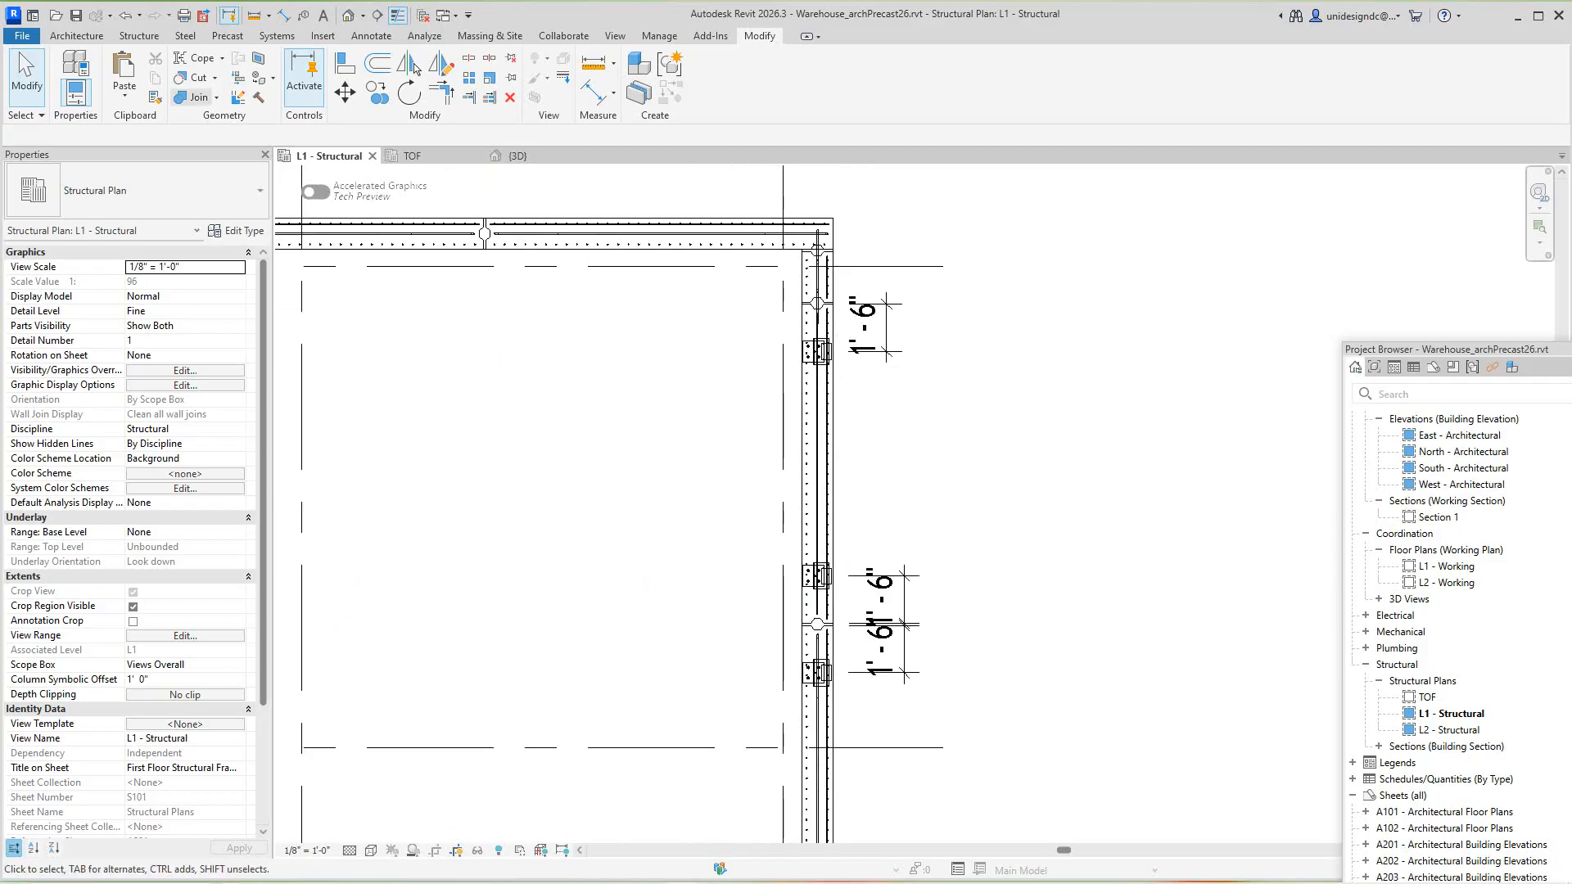
pyautogui.scroll(-10, 648, 450)
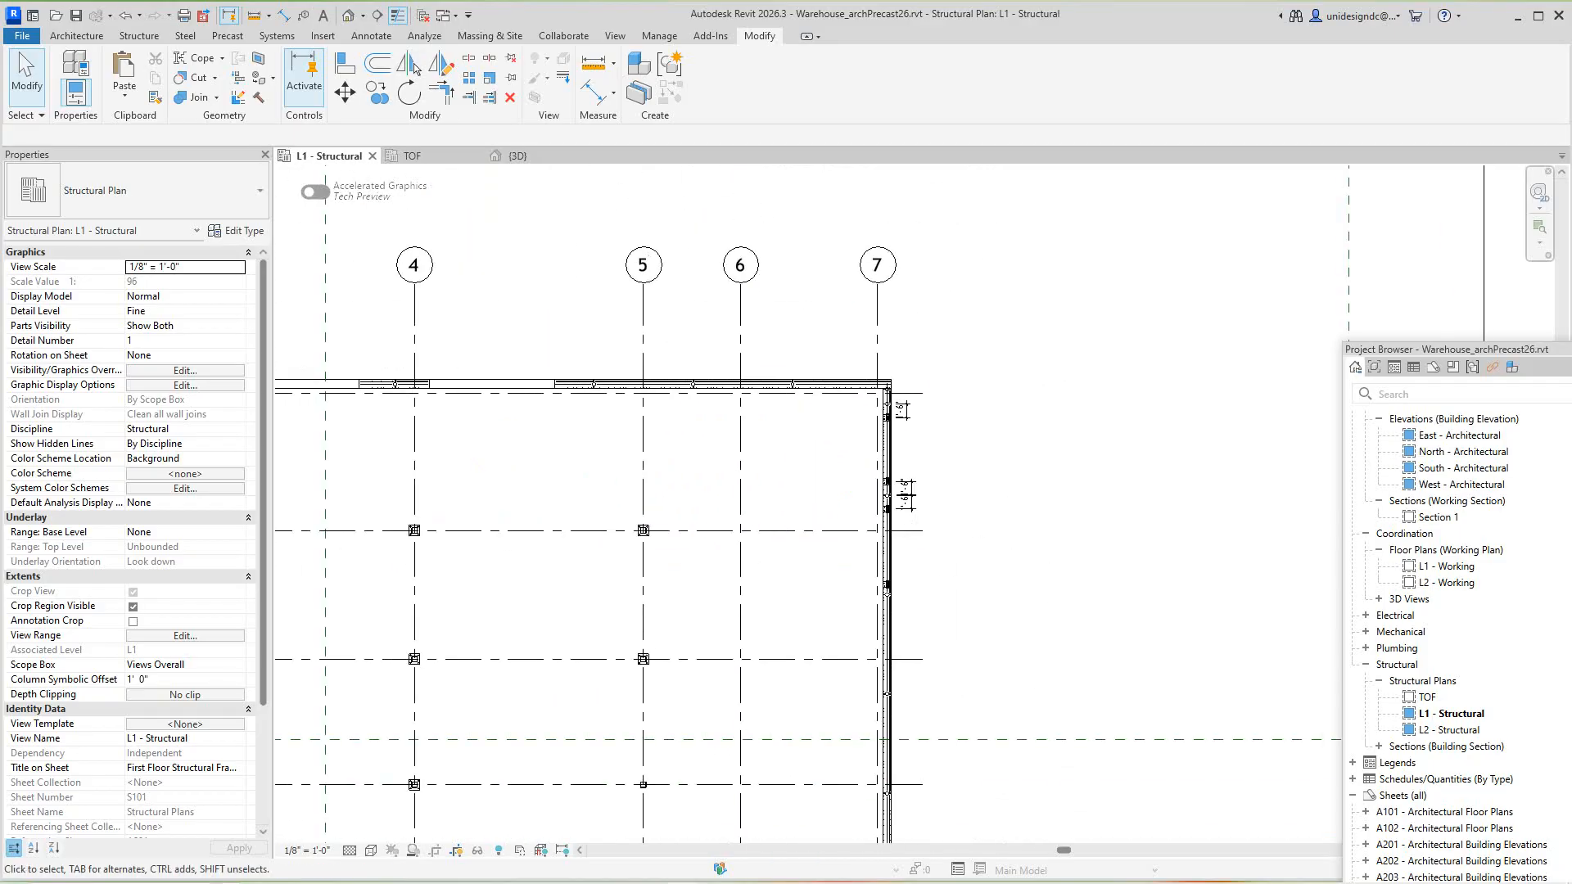
pyautogui.scroll(3, 919, 470)
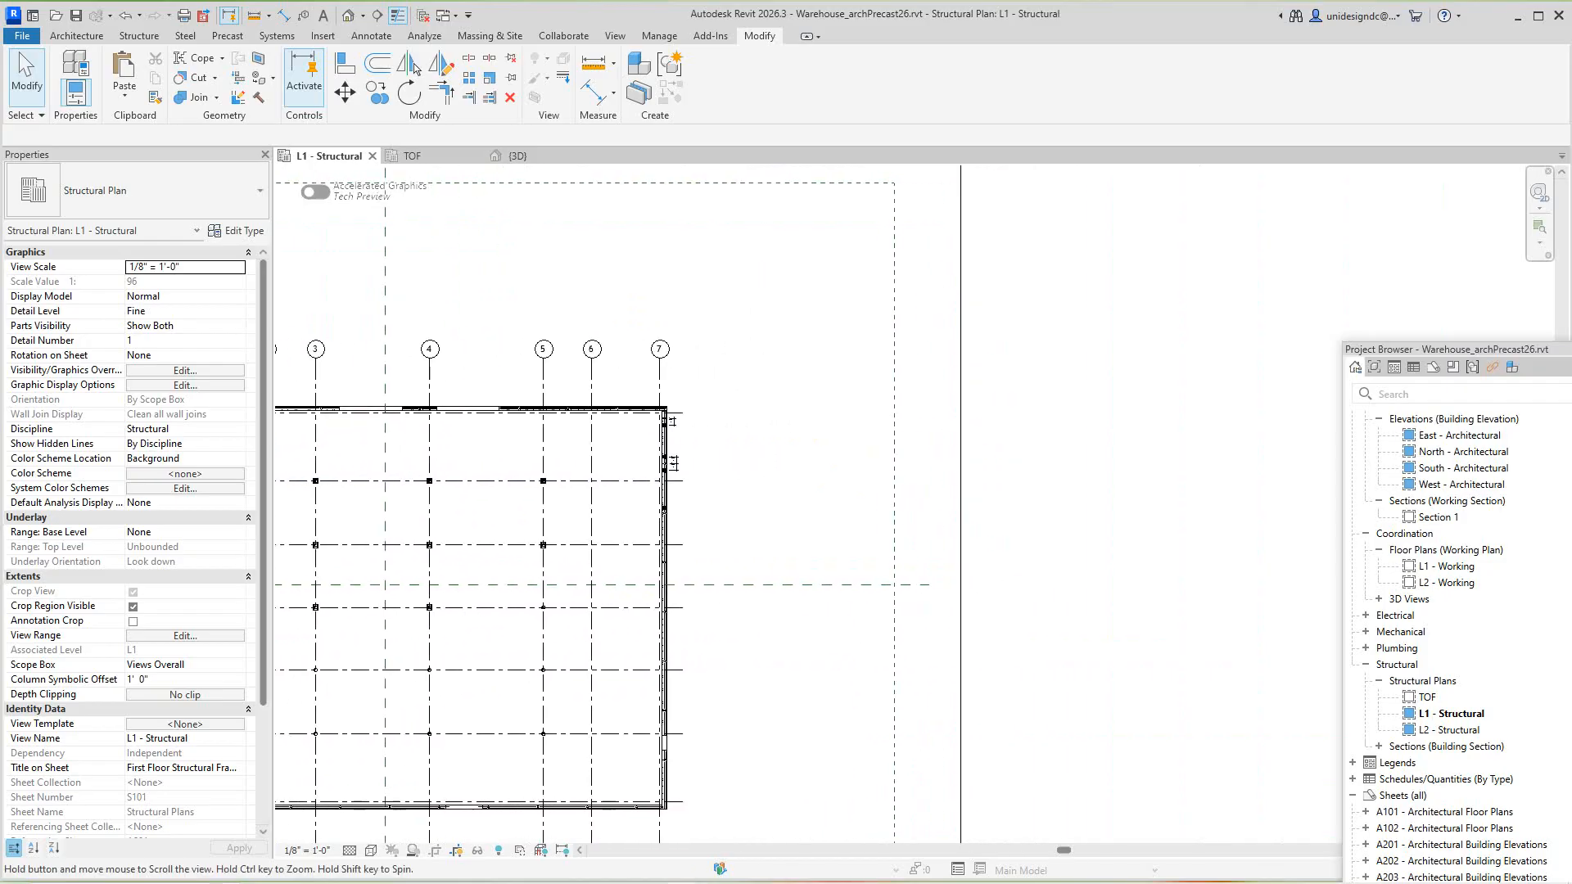
pyautogui.scroll(6, 631, 404)
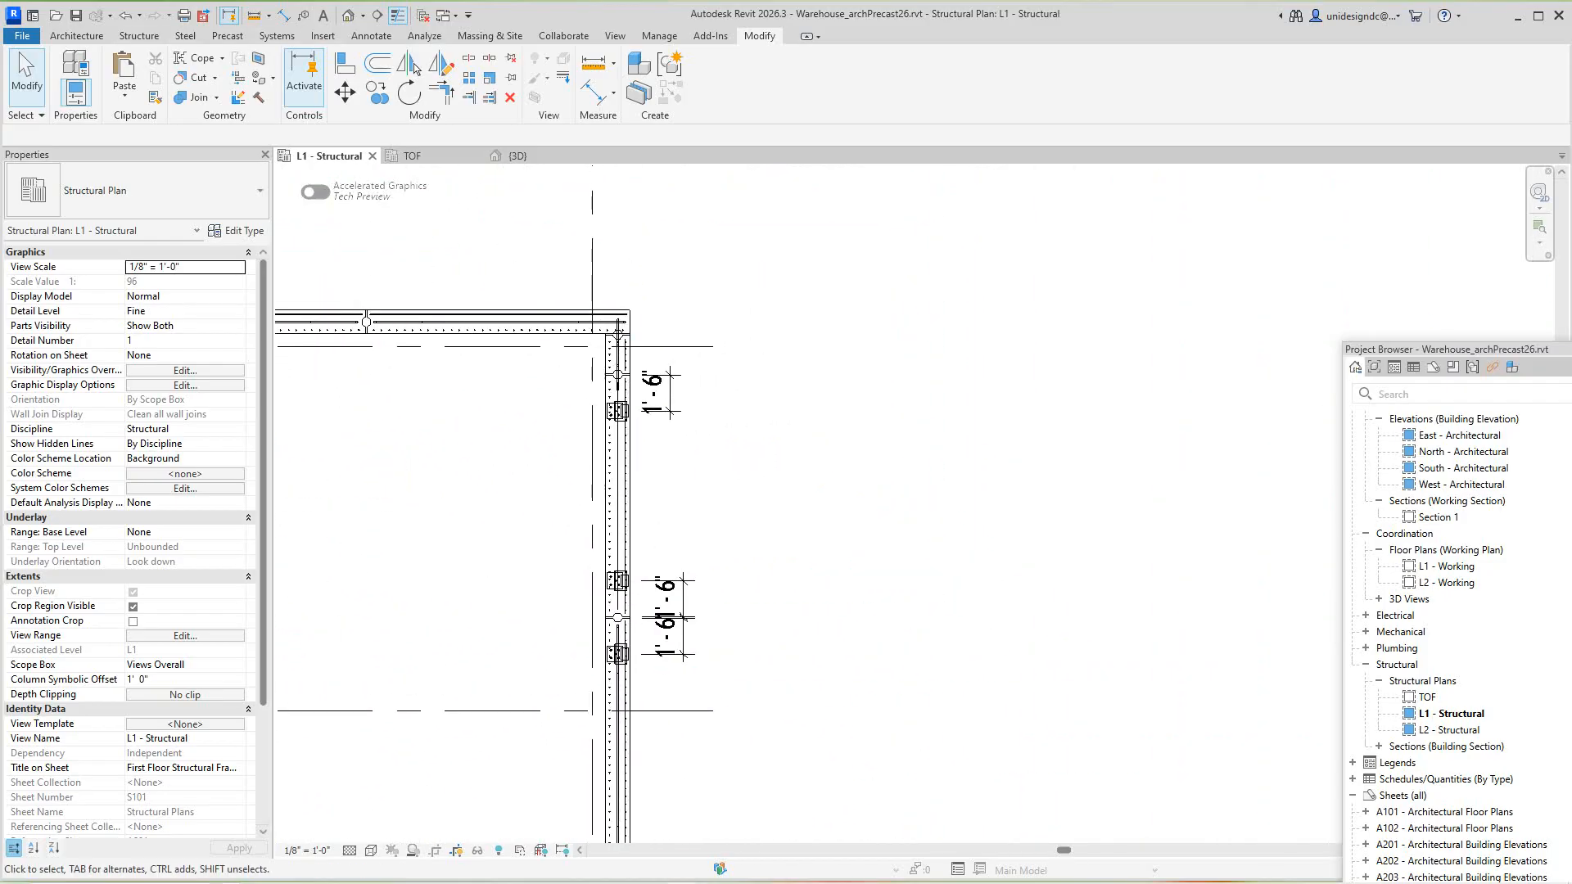
pyautogui.click(614, 36)
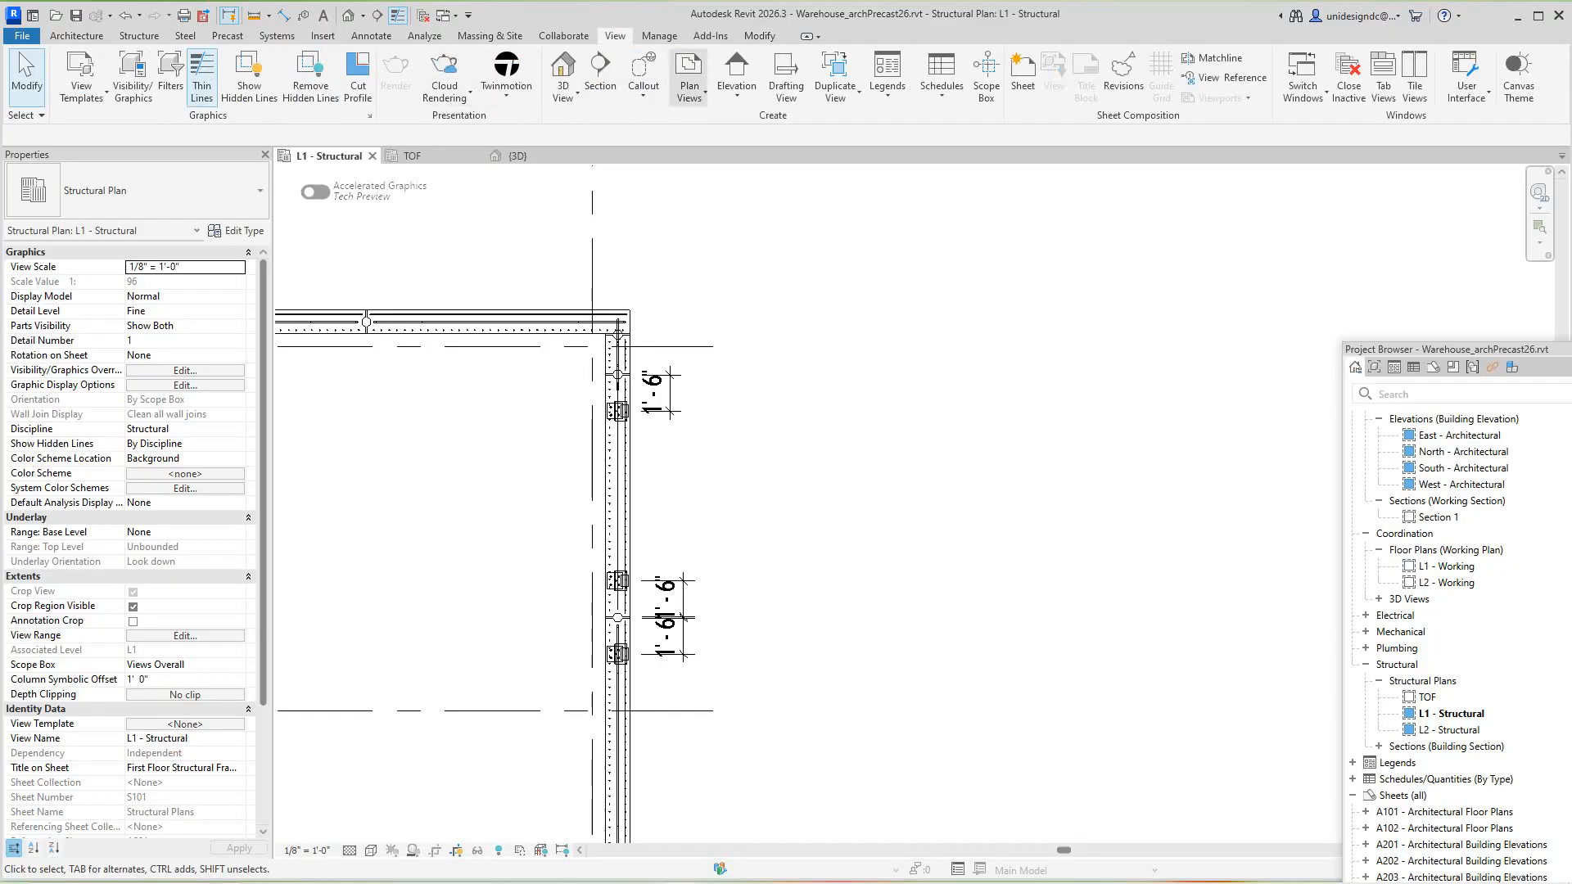
pyautogui.click(600, 78)
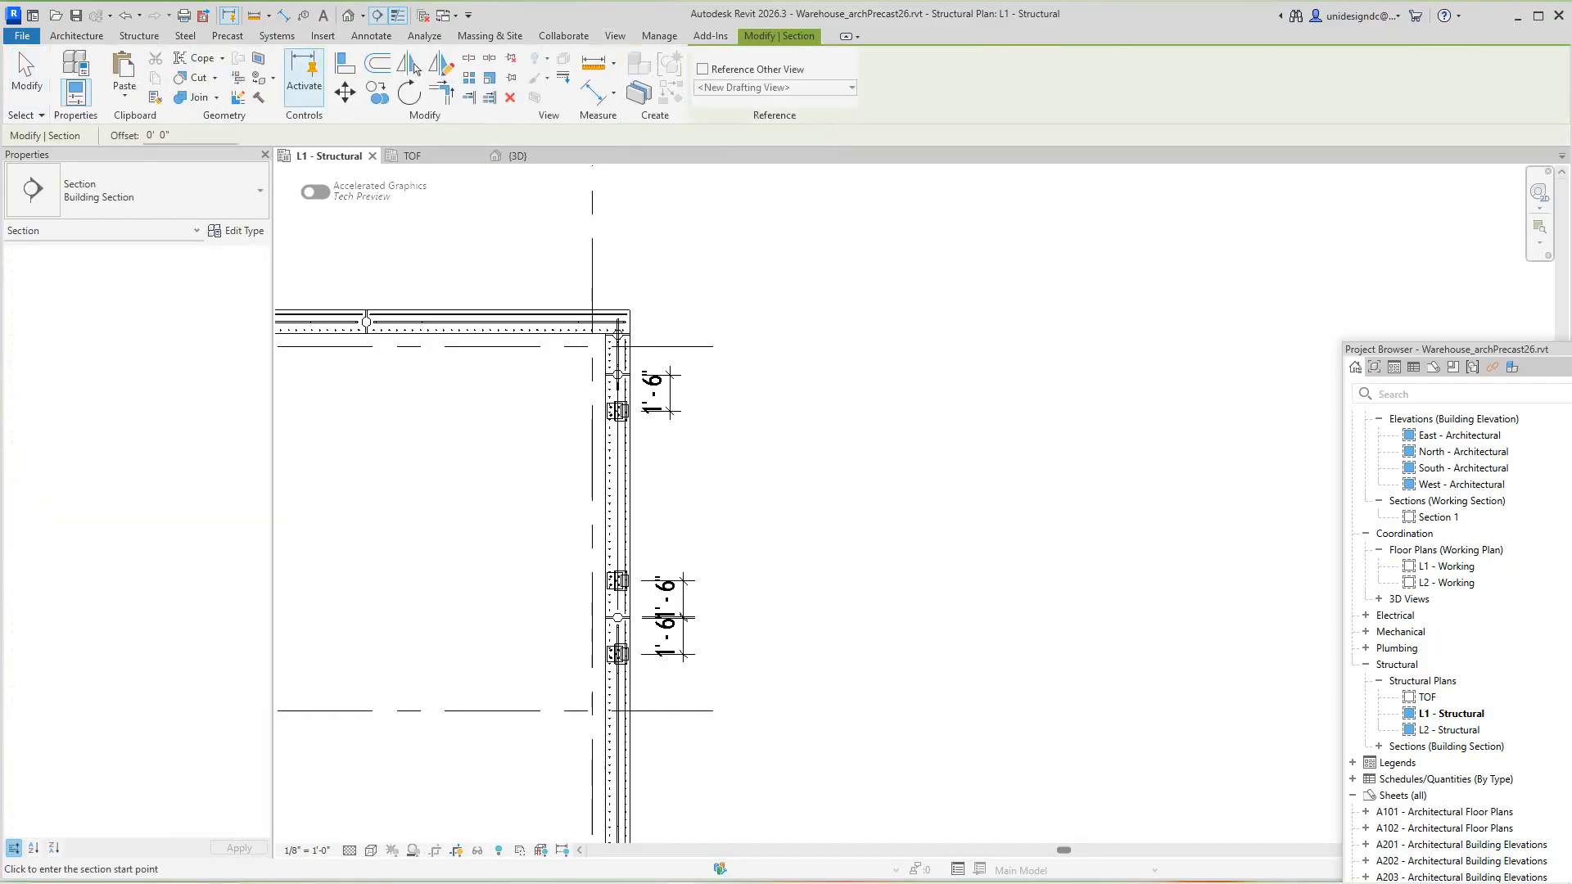
pyautogui.click(516, 464)
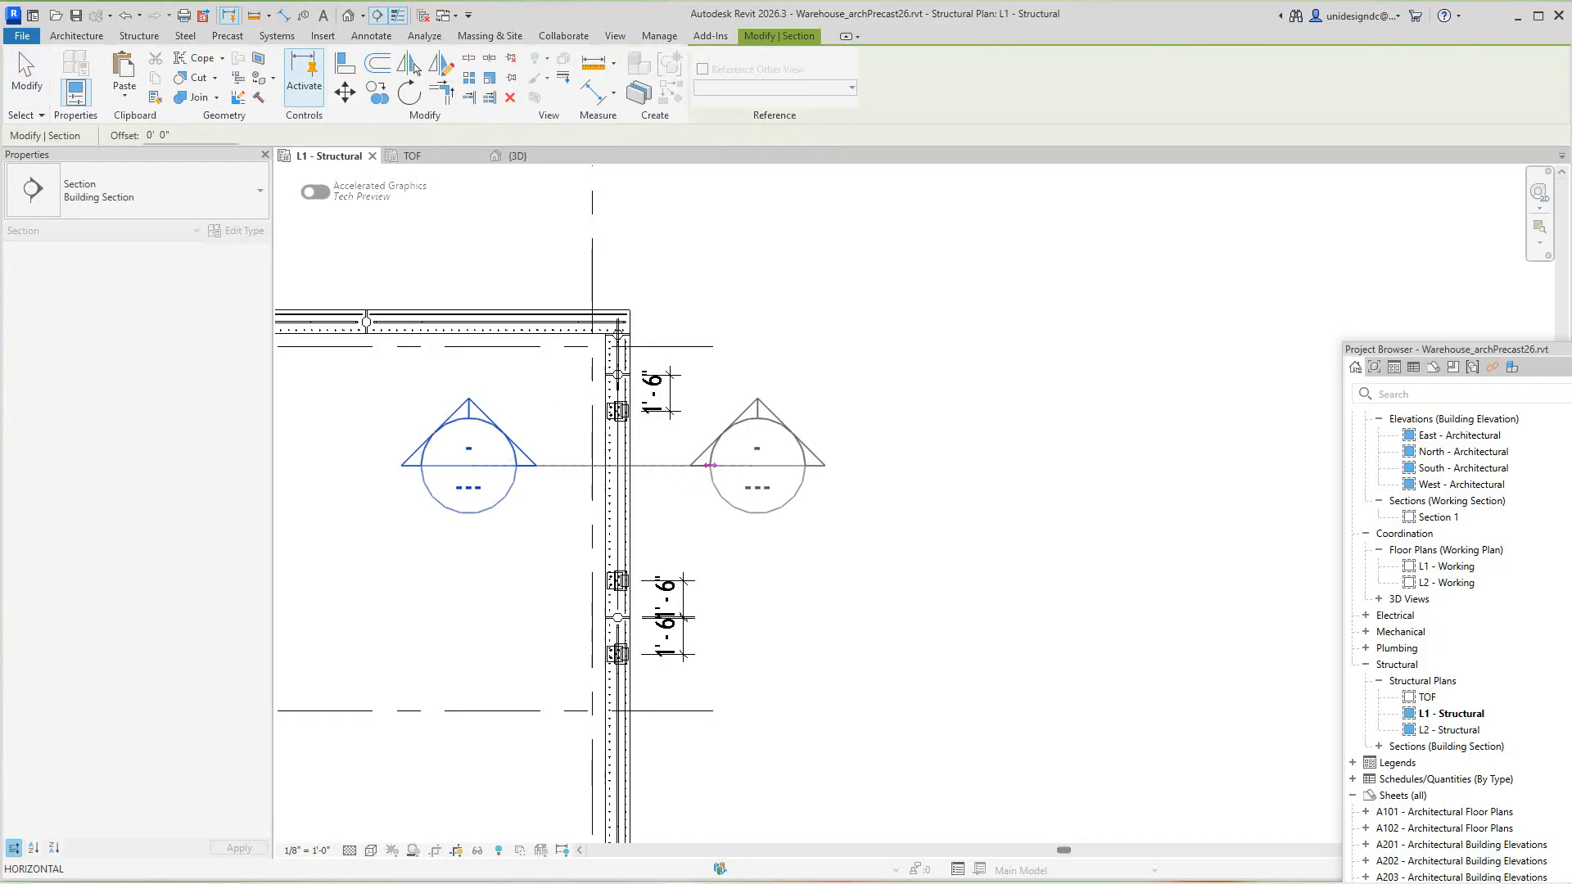
pyautogui.click(726, 465)
pyautogui.press('Escape')
pyautogui.scroll(1, 687, 345)
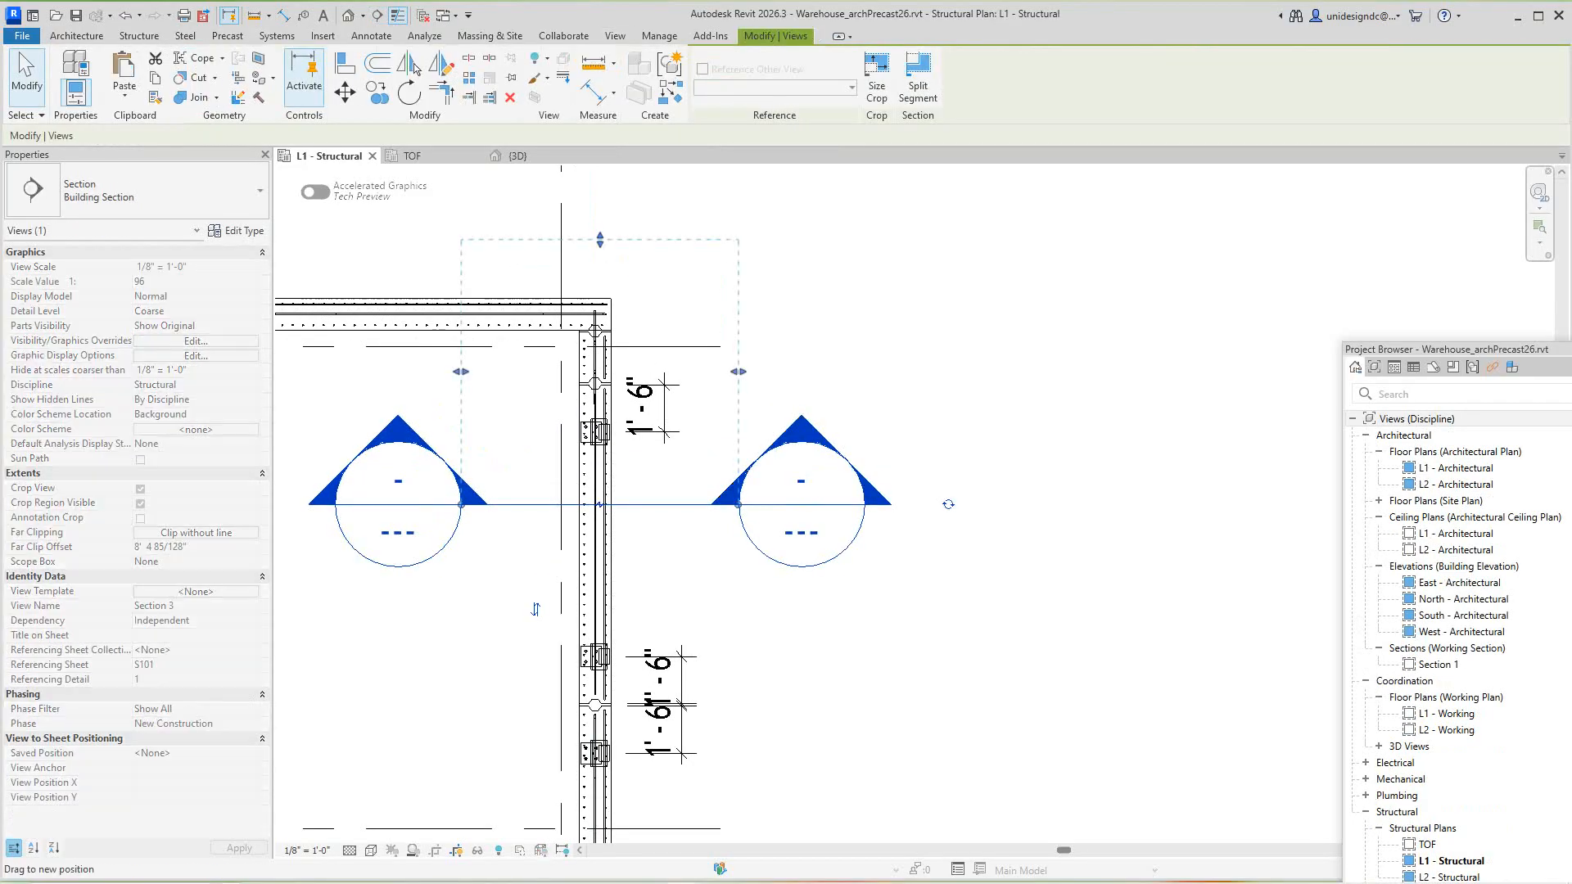
pyautogui.press('Escape')
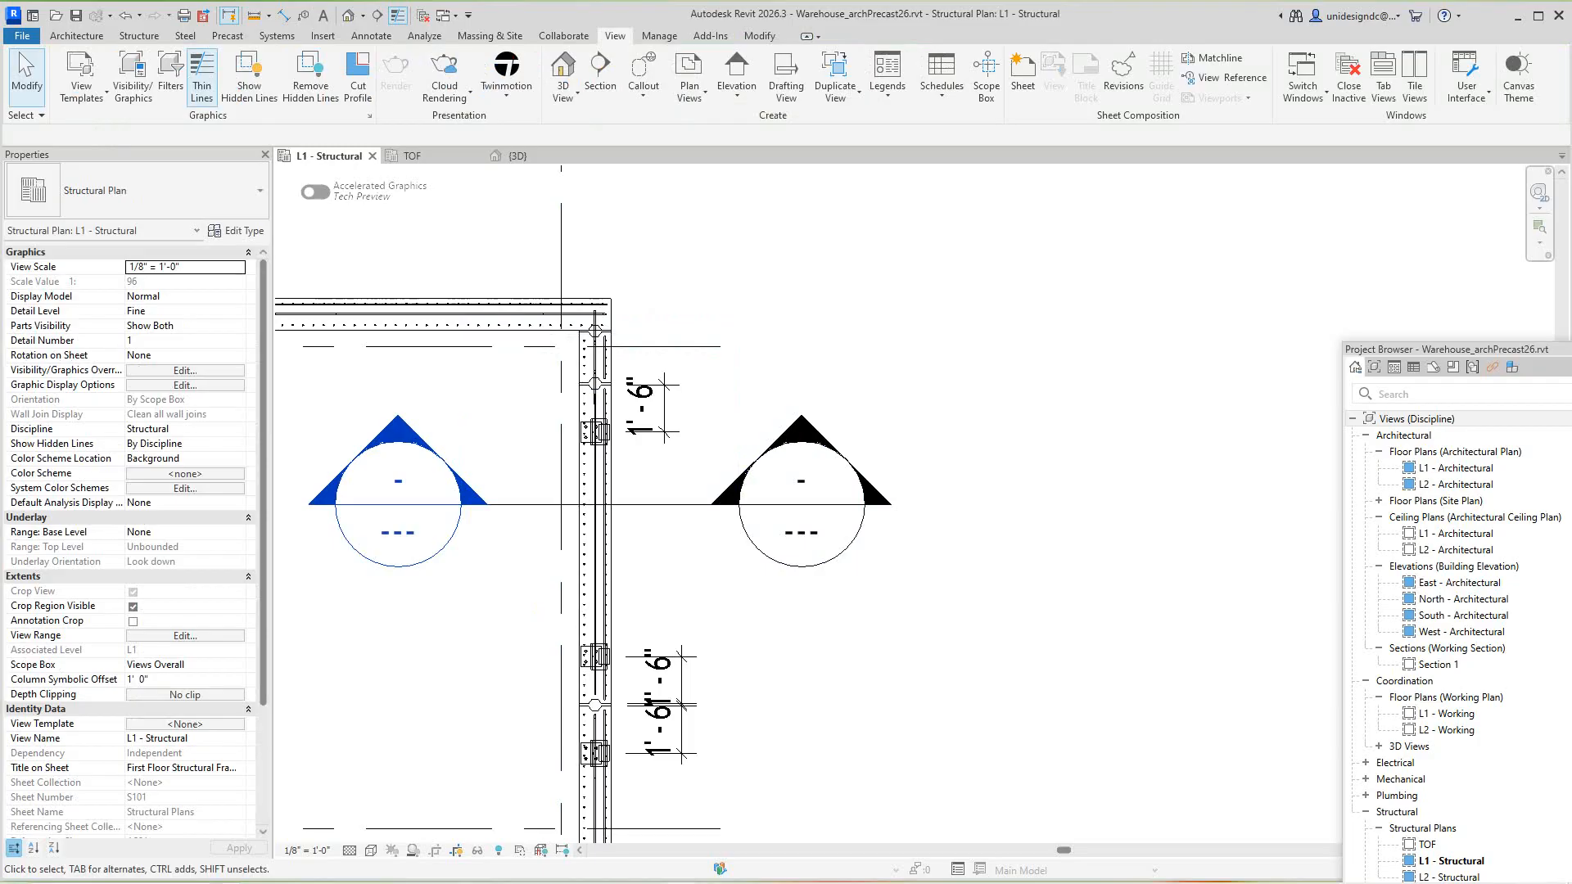
# Open the new section and examine how the F1 connection's plates and studs sit between the wall panel and the foundation wall at L1
pyautogui.scroll(1, 528, 440)
pyautogui.doubleClick(355, 493)
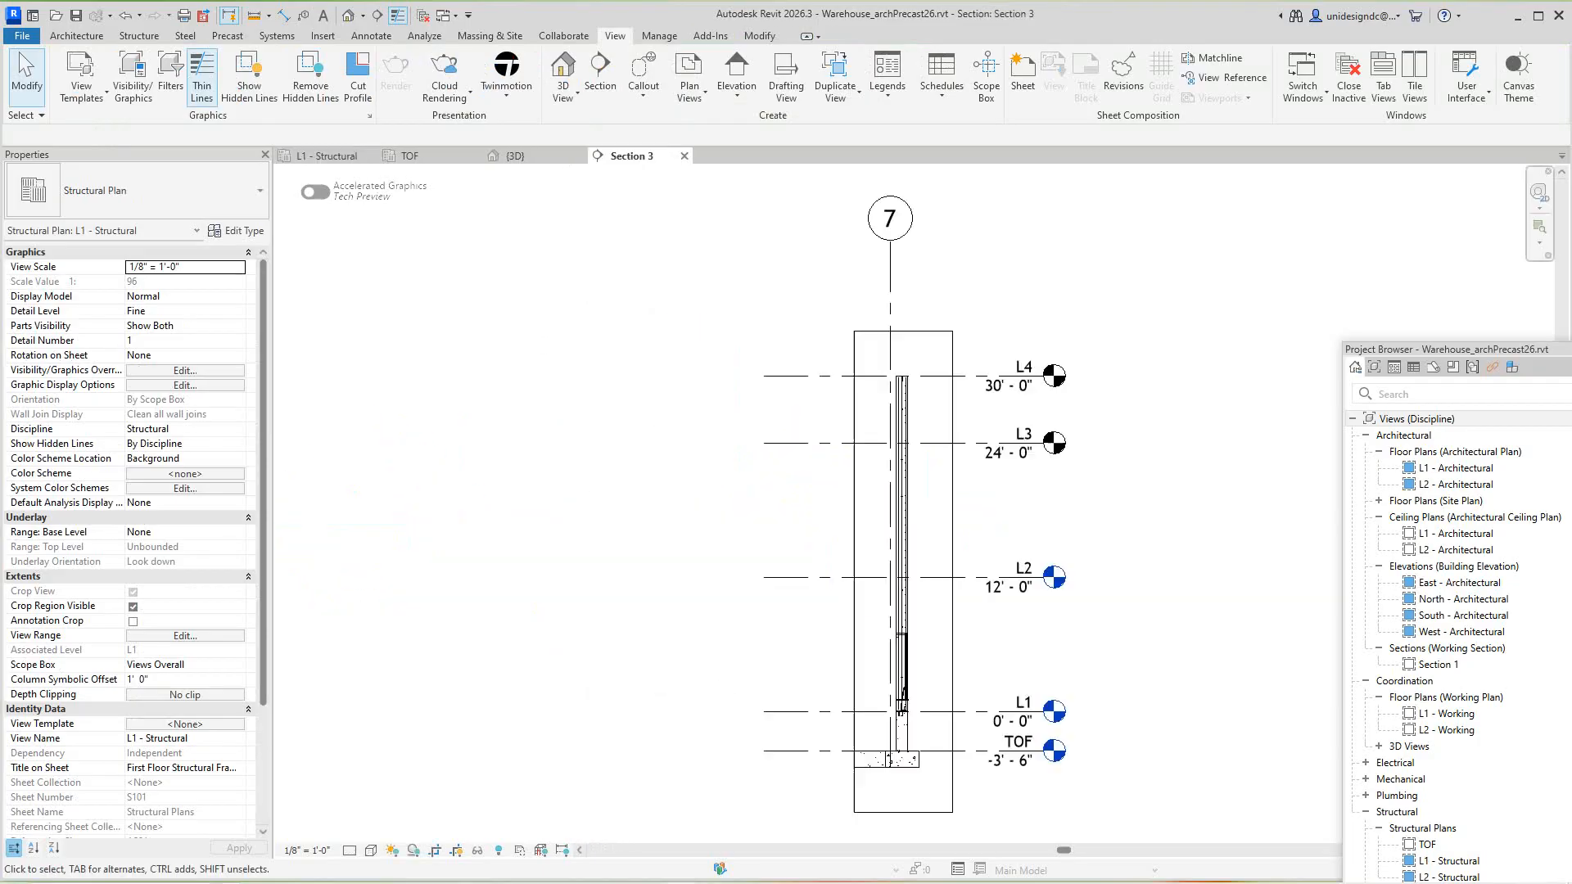
pyautogui.moveTo(943, 795); pyautogui.dragTo(922, 689, button='middle')
pyautogui.scroll(1, 922, 689)
pyautogui.scroll(3, 867, 576)
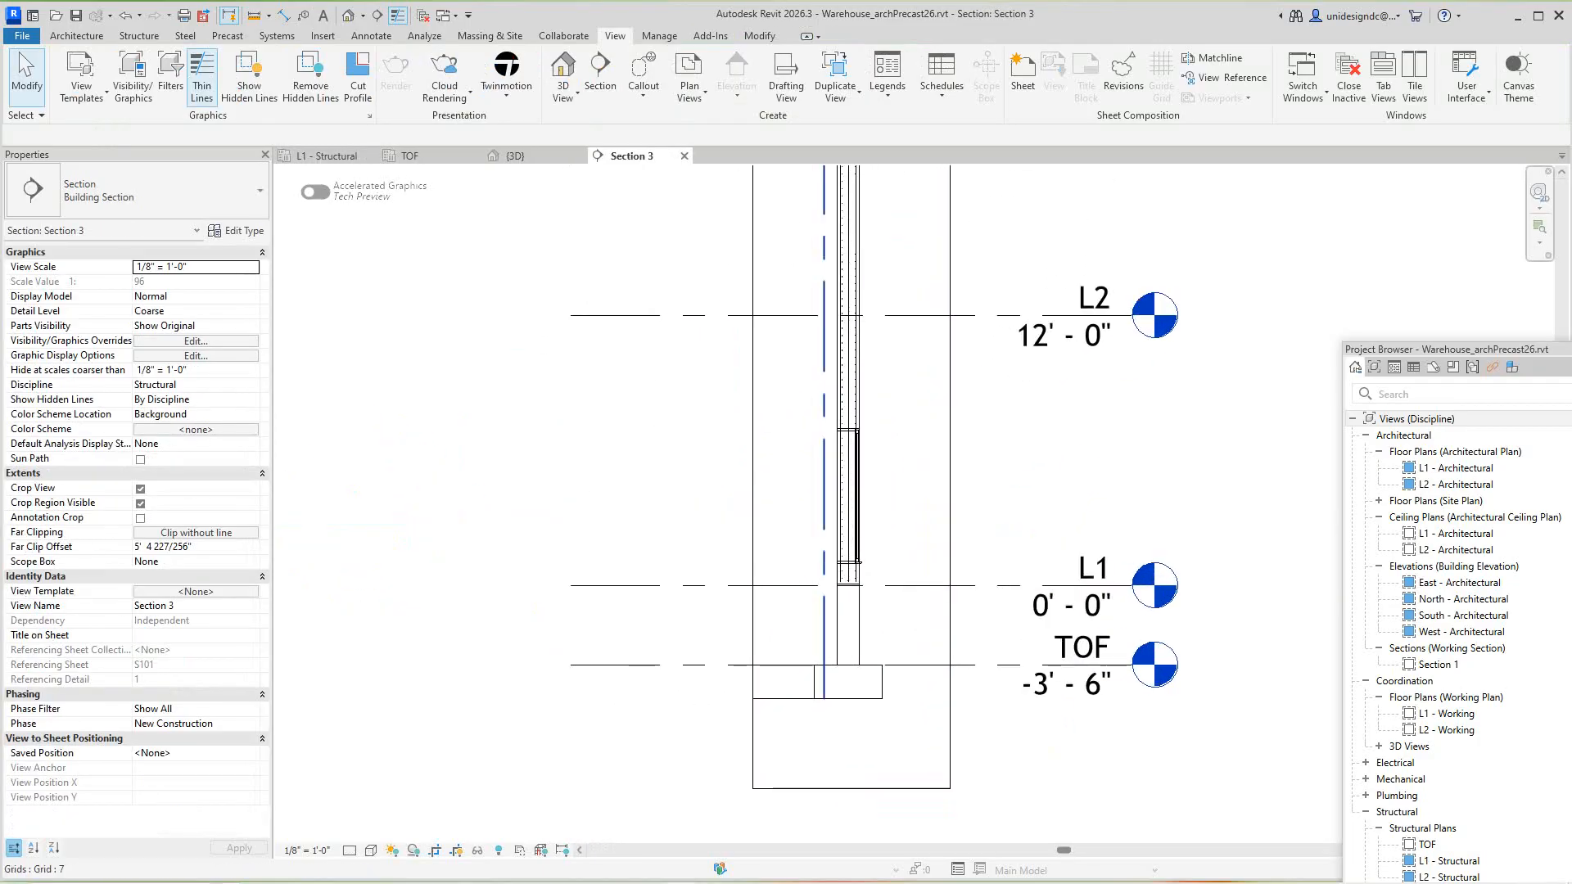
pyautogui.scroll(4, 867, 576)
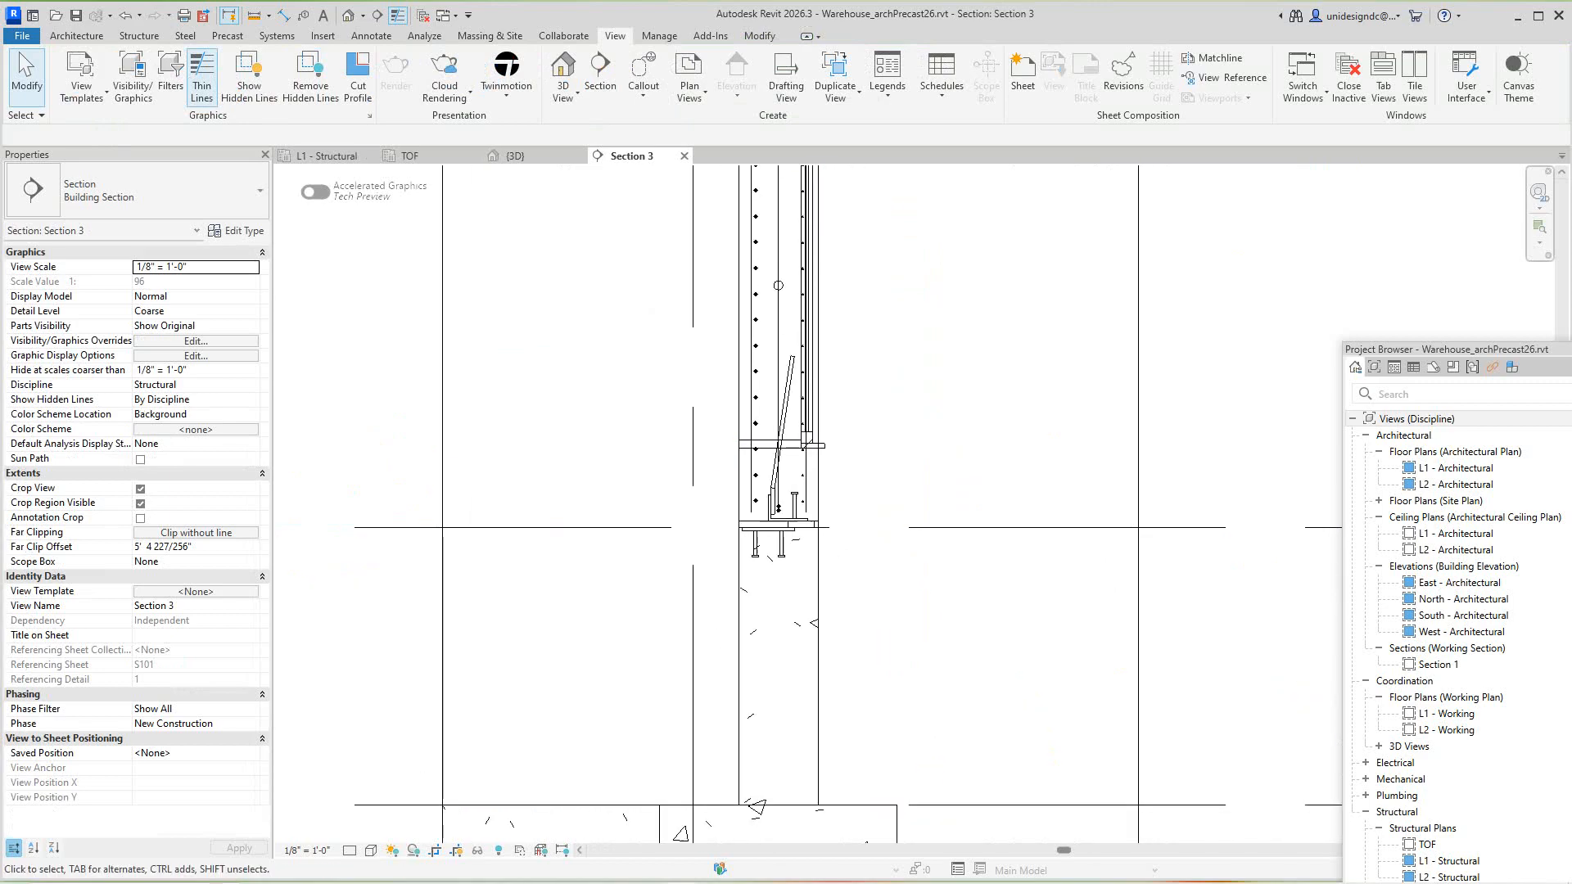
pyautogui.moveTo(867, 576); pyautogui.dragTo(867, 578, button='middle')
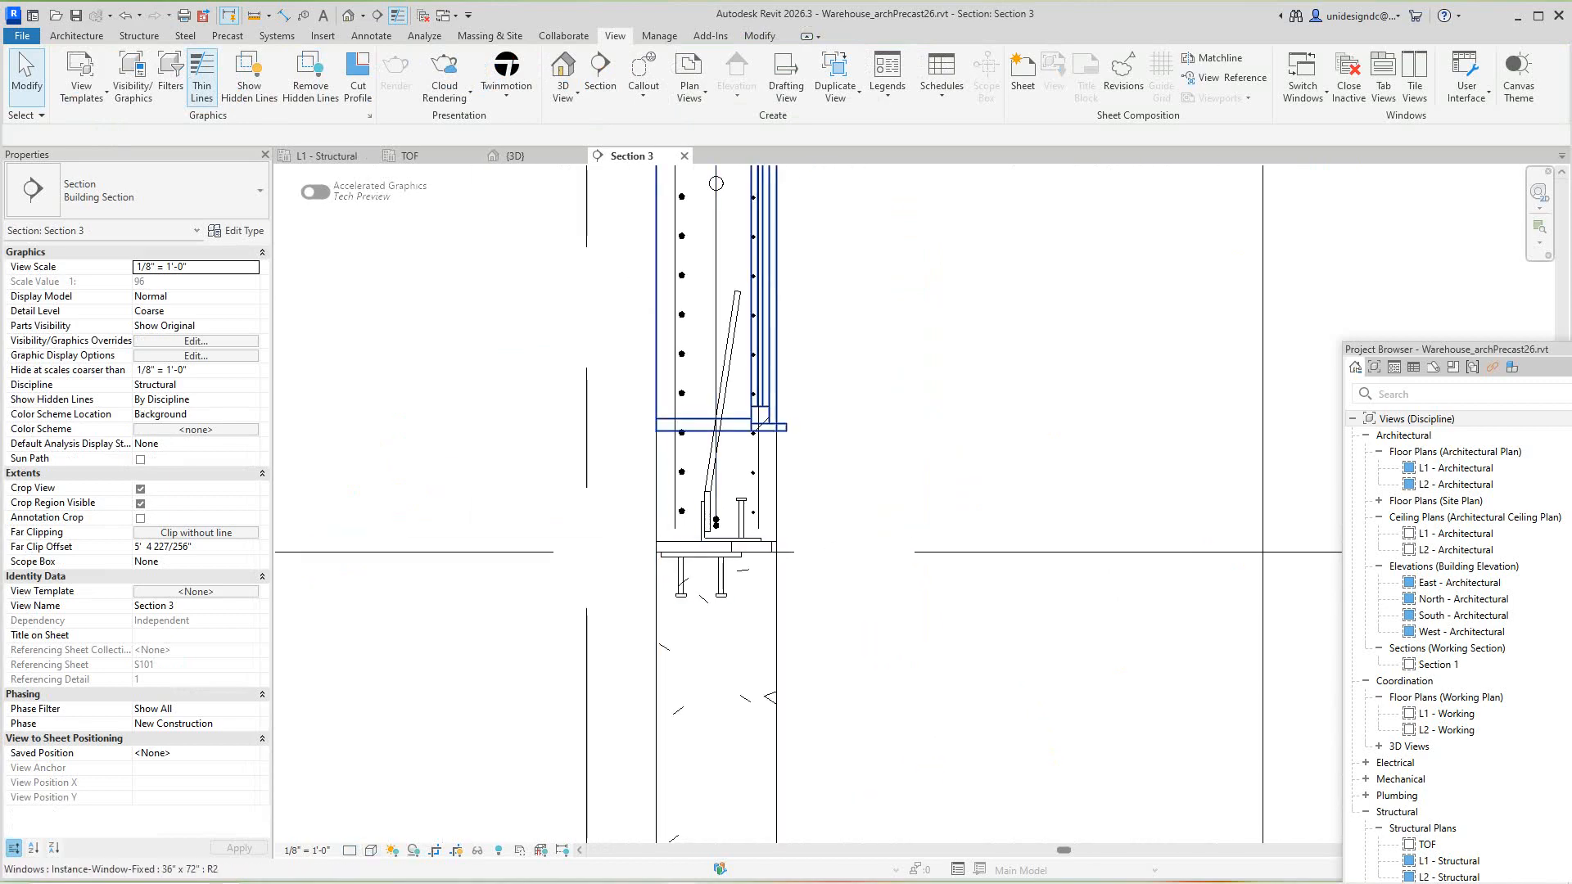
pyautogui.scroll(2, 745, 377)
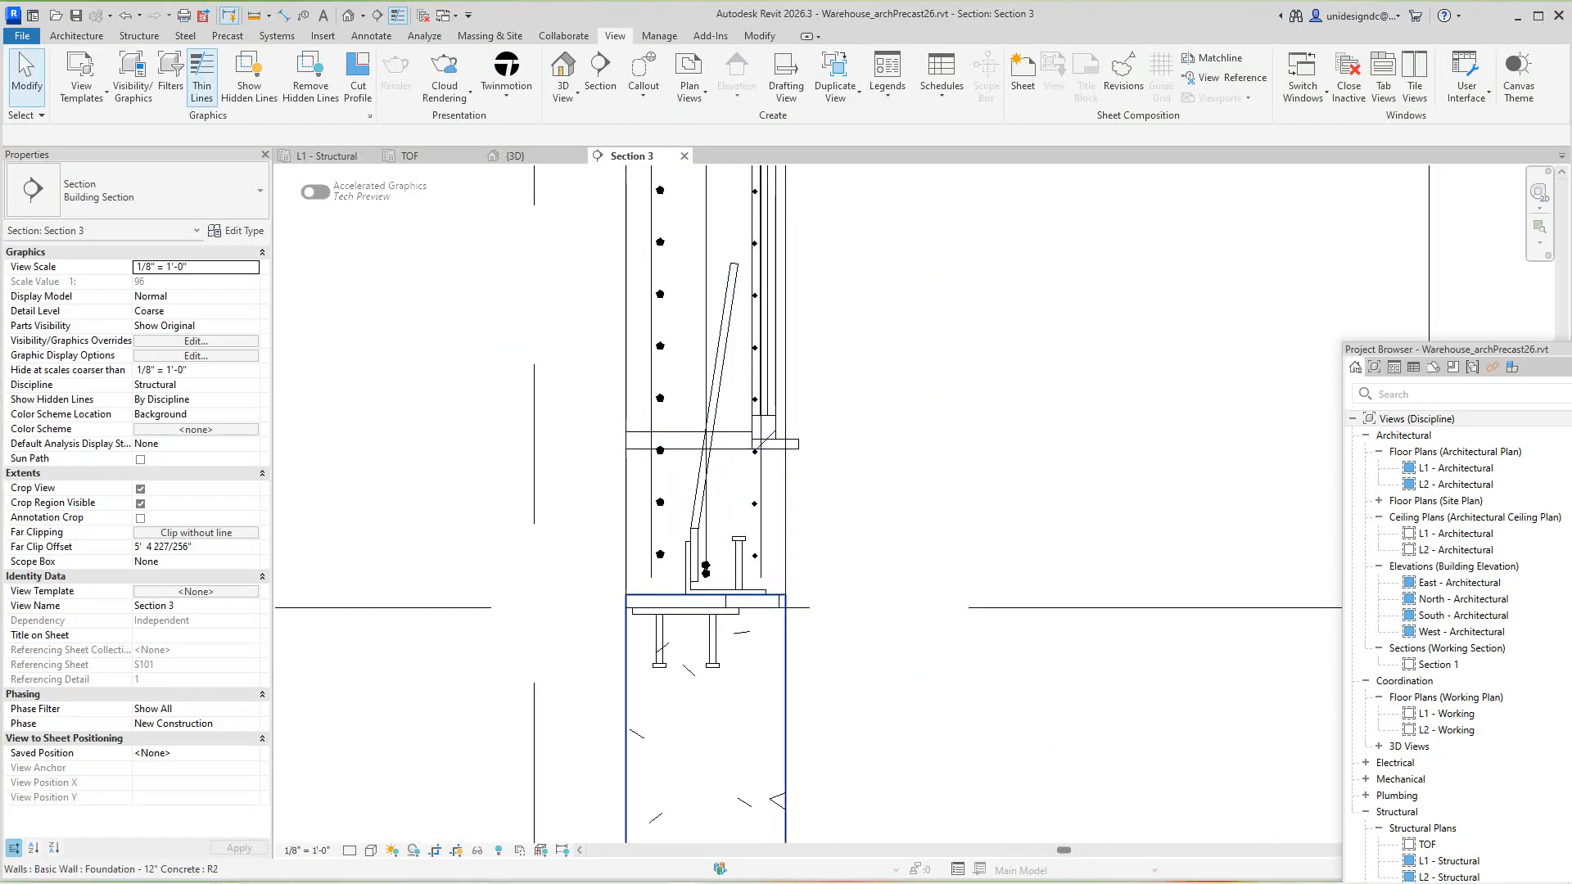
# Identify the overlapping wall elements around the F1 connection at the base of the grid 7 wall in the section
pyautogui.scroll(-3, 783, 602)
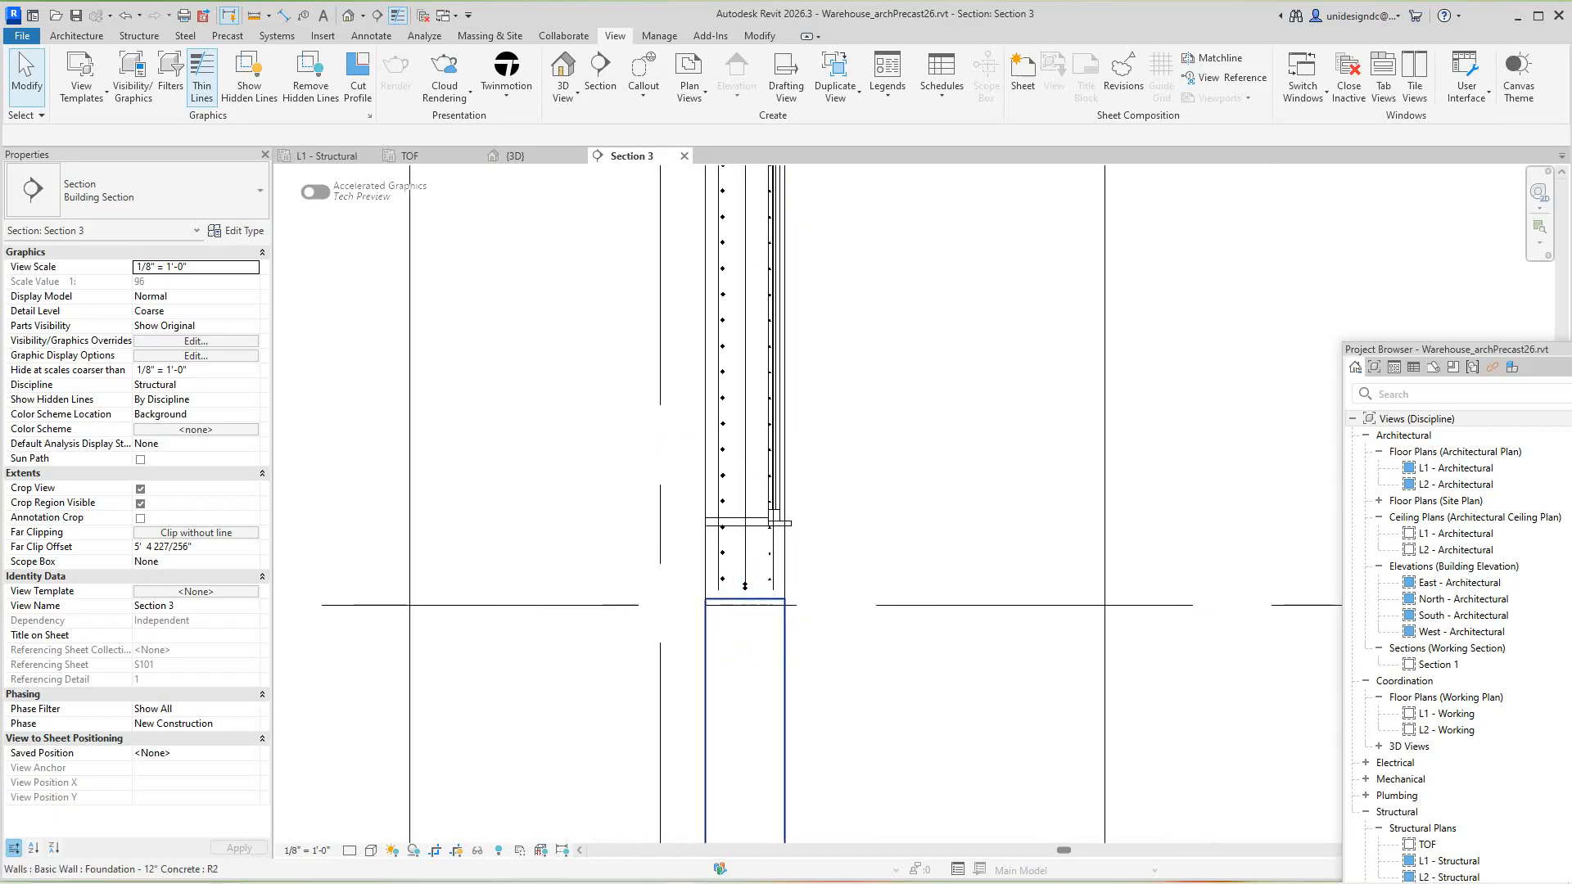
pyautogui.press('Tab')
pyautogui.press('Tab')
pyautogui.press('Tab')
pyautogui.press('Tab')
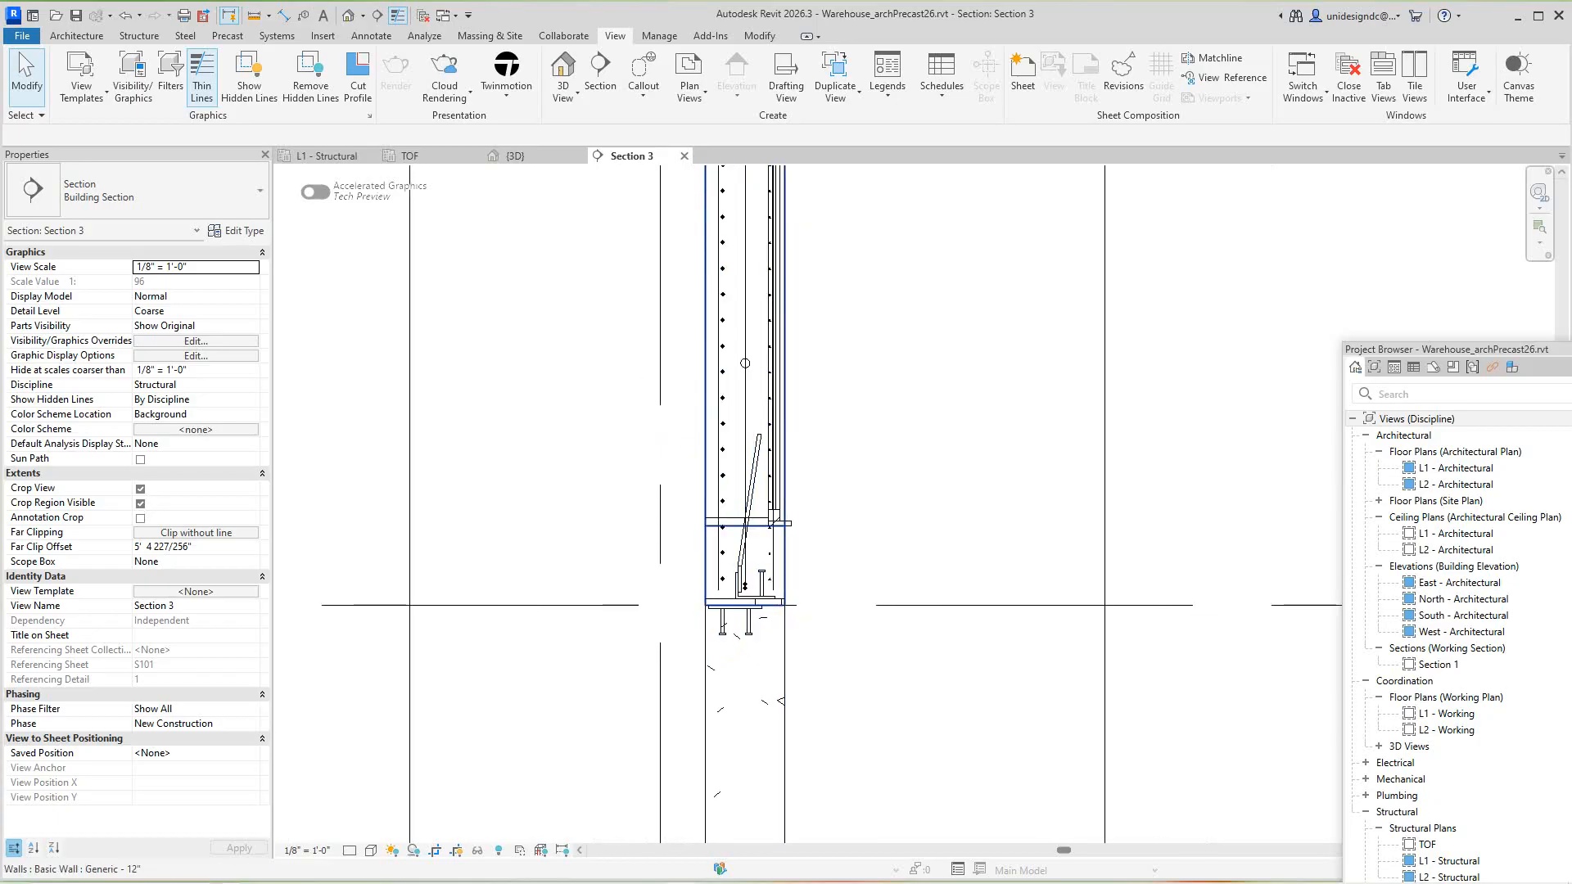
pyautogui.scroll(3, 782, 608)
pyautogui.scroll(-2, 757, 604)
pyautogui.scroll(-4, 734, 583)
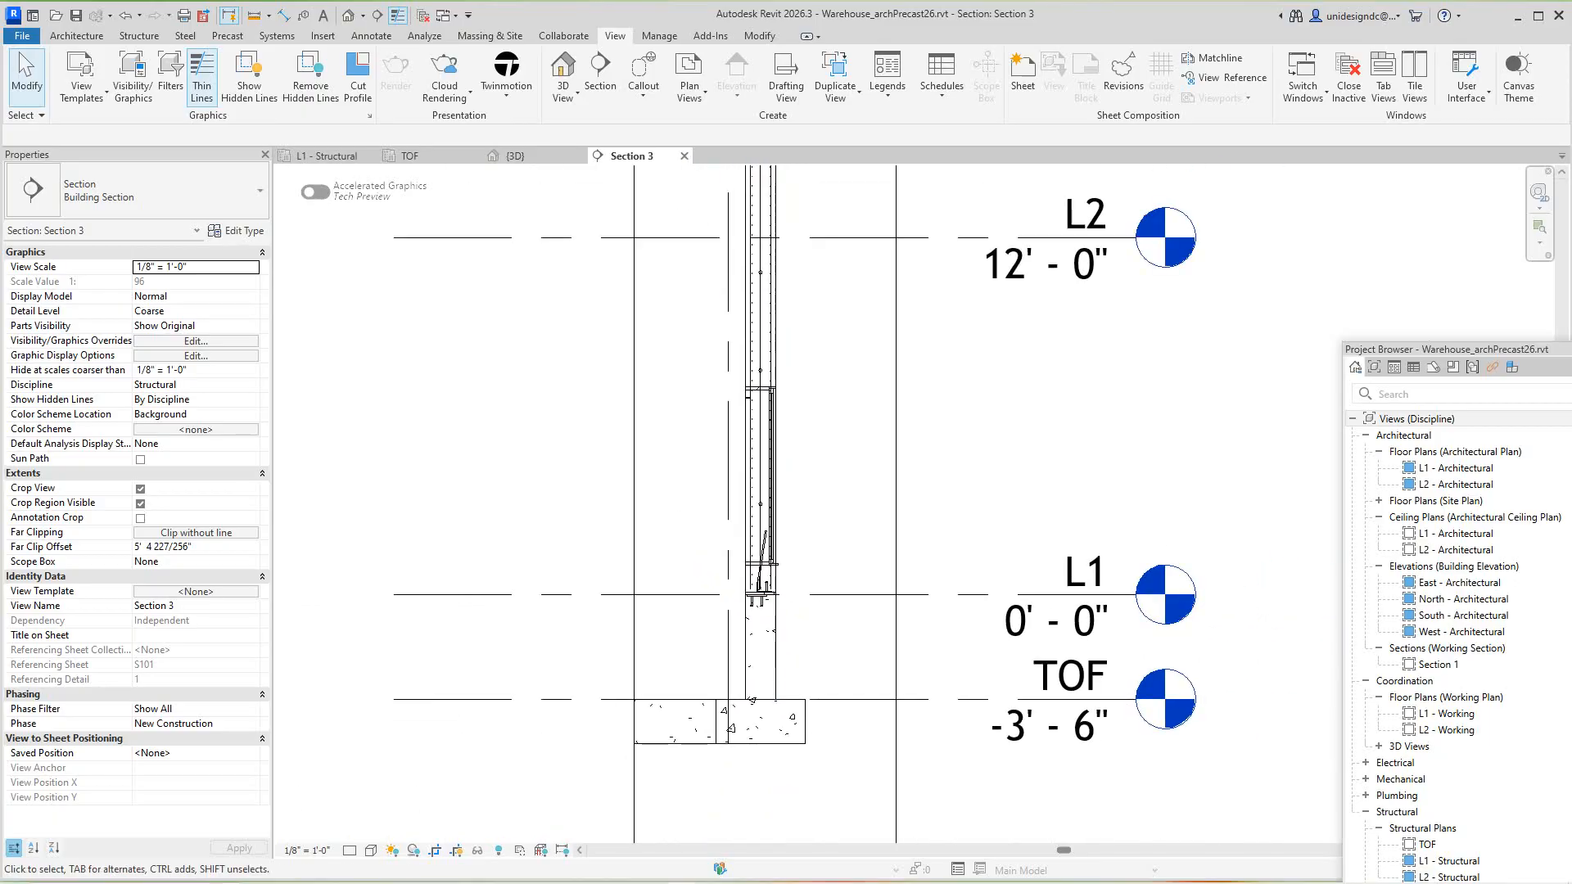
# Open the default 3D view of the warehouse and set its visual style to Textures
pyautogui.scroll(-3, 854, 556)
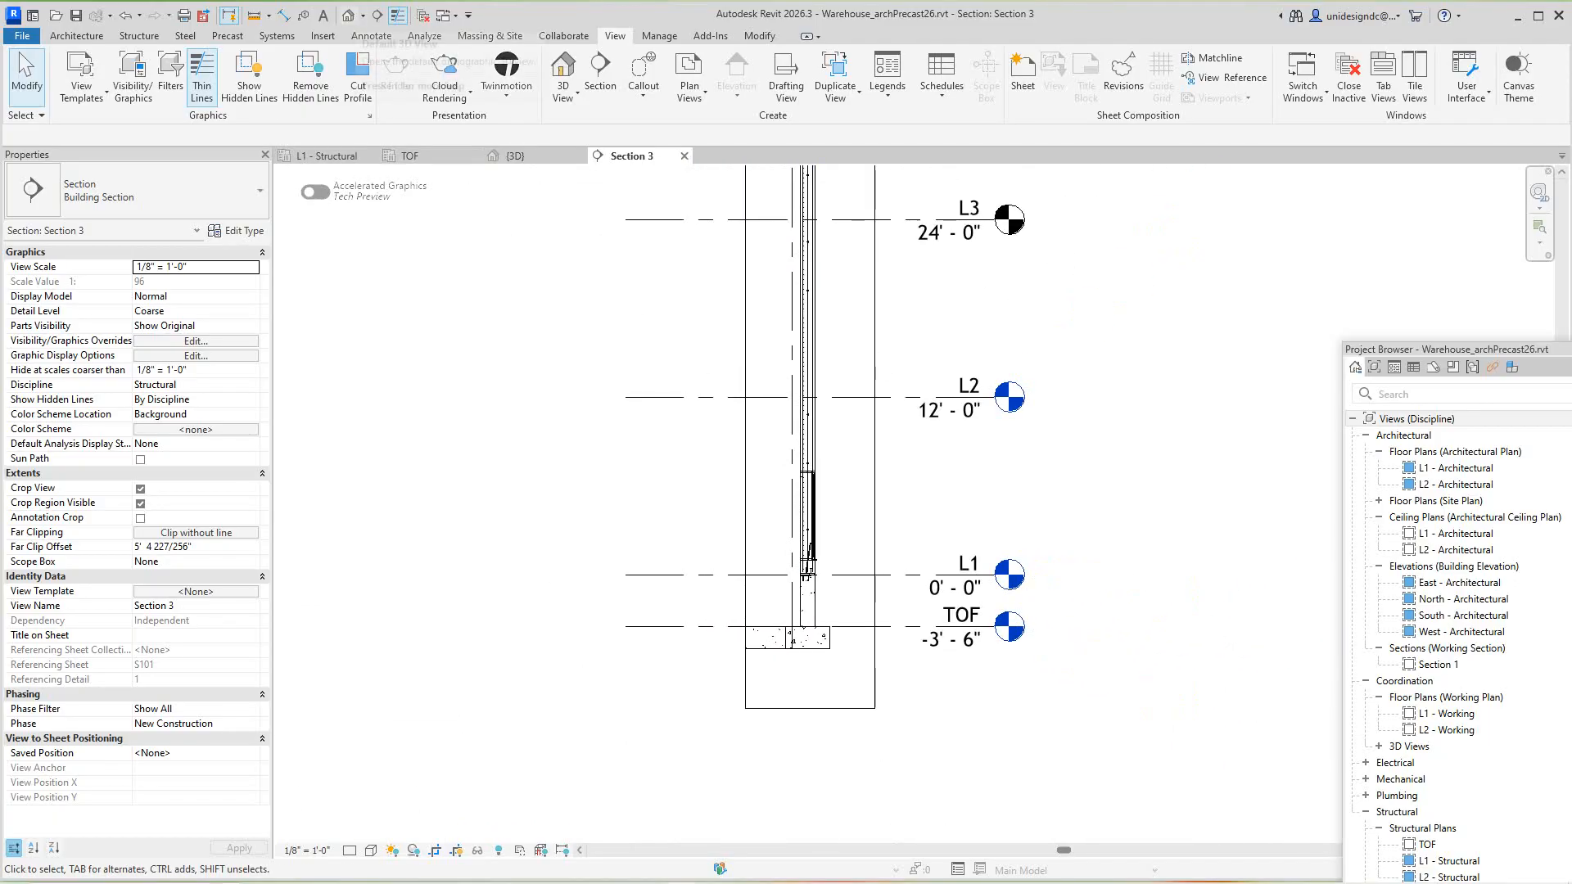
pyautogui.click(348, 15)
pyautogui.scroll(-1, 661, 413)
pyautogui.moveTo(955, 589); pyautogui.dragTo(952, 571, button='middle')
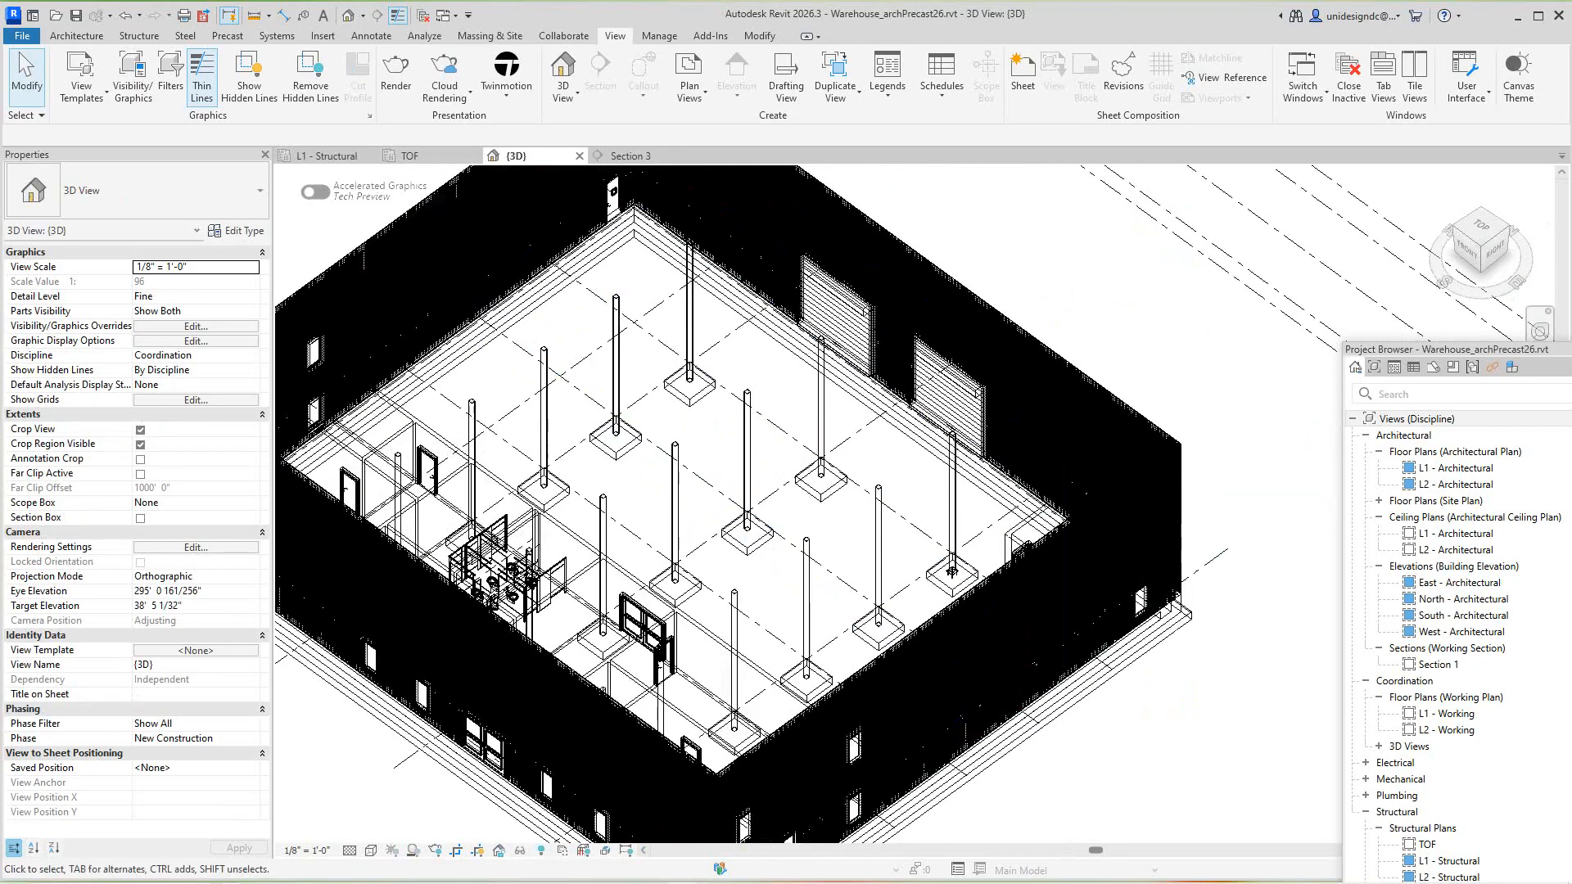
pyautogui.scroll(3, 736, 528)
pyautogui.scroll(-4, 737, 528)
pyautogui.moveTo(737, 528); pyautogui.dragTo(766, 397, button='middle')
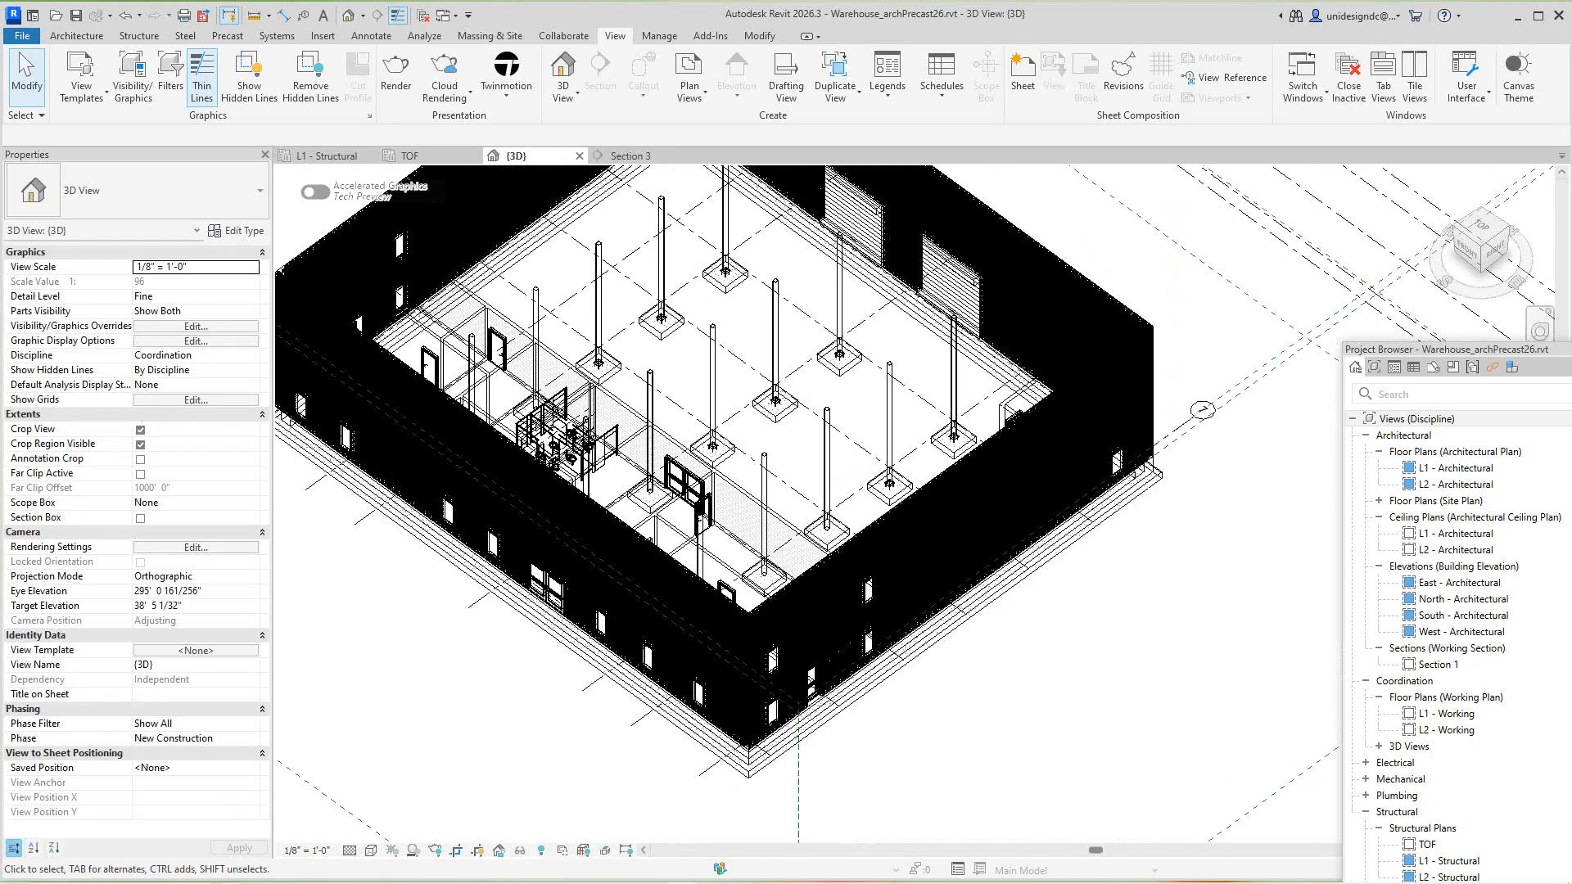
pyautogui.click(370, 850)
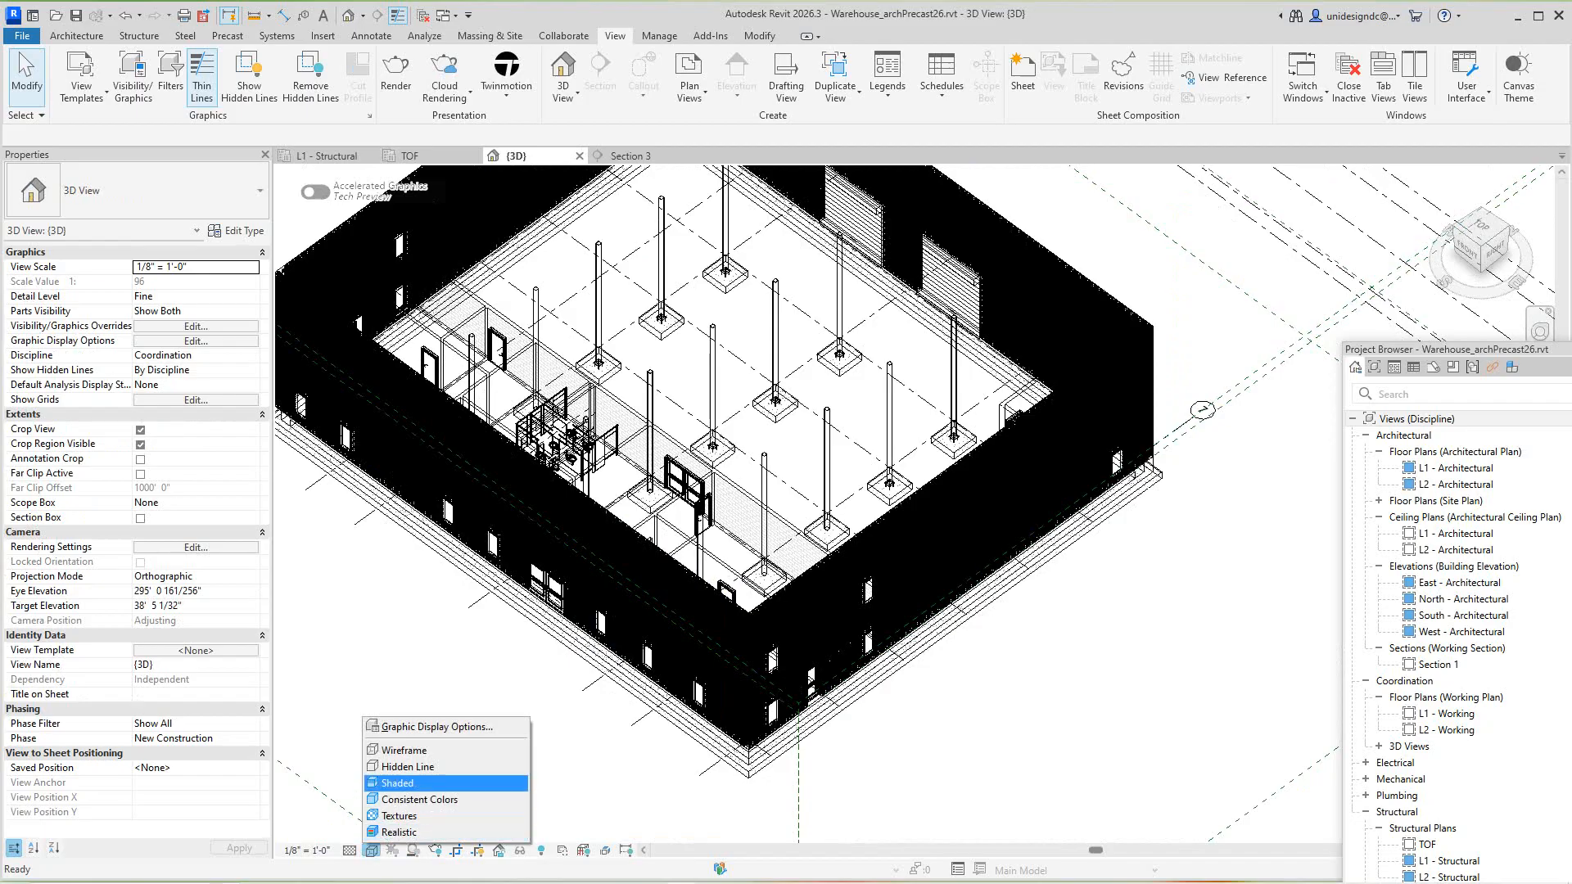
pyautogui.click(399, 815)
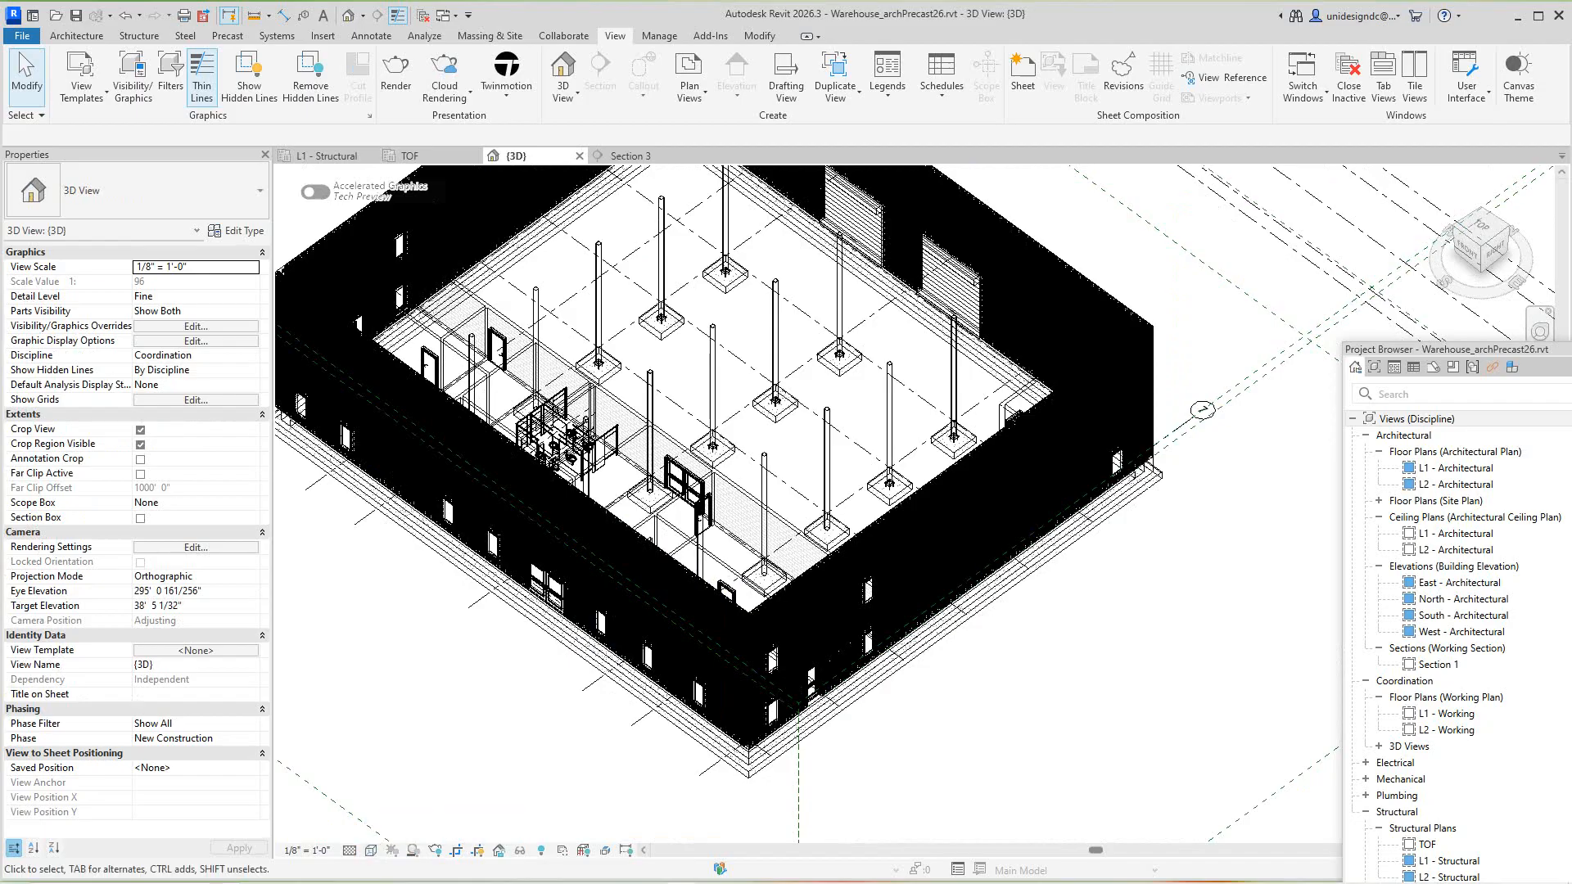
# Examine the interior columns, footings and precast walls in 3D, turning the model to view it from the overhead-door side
pyautogui.scroll(3, 809, 335)
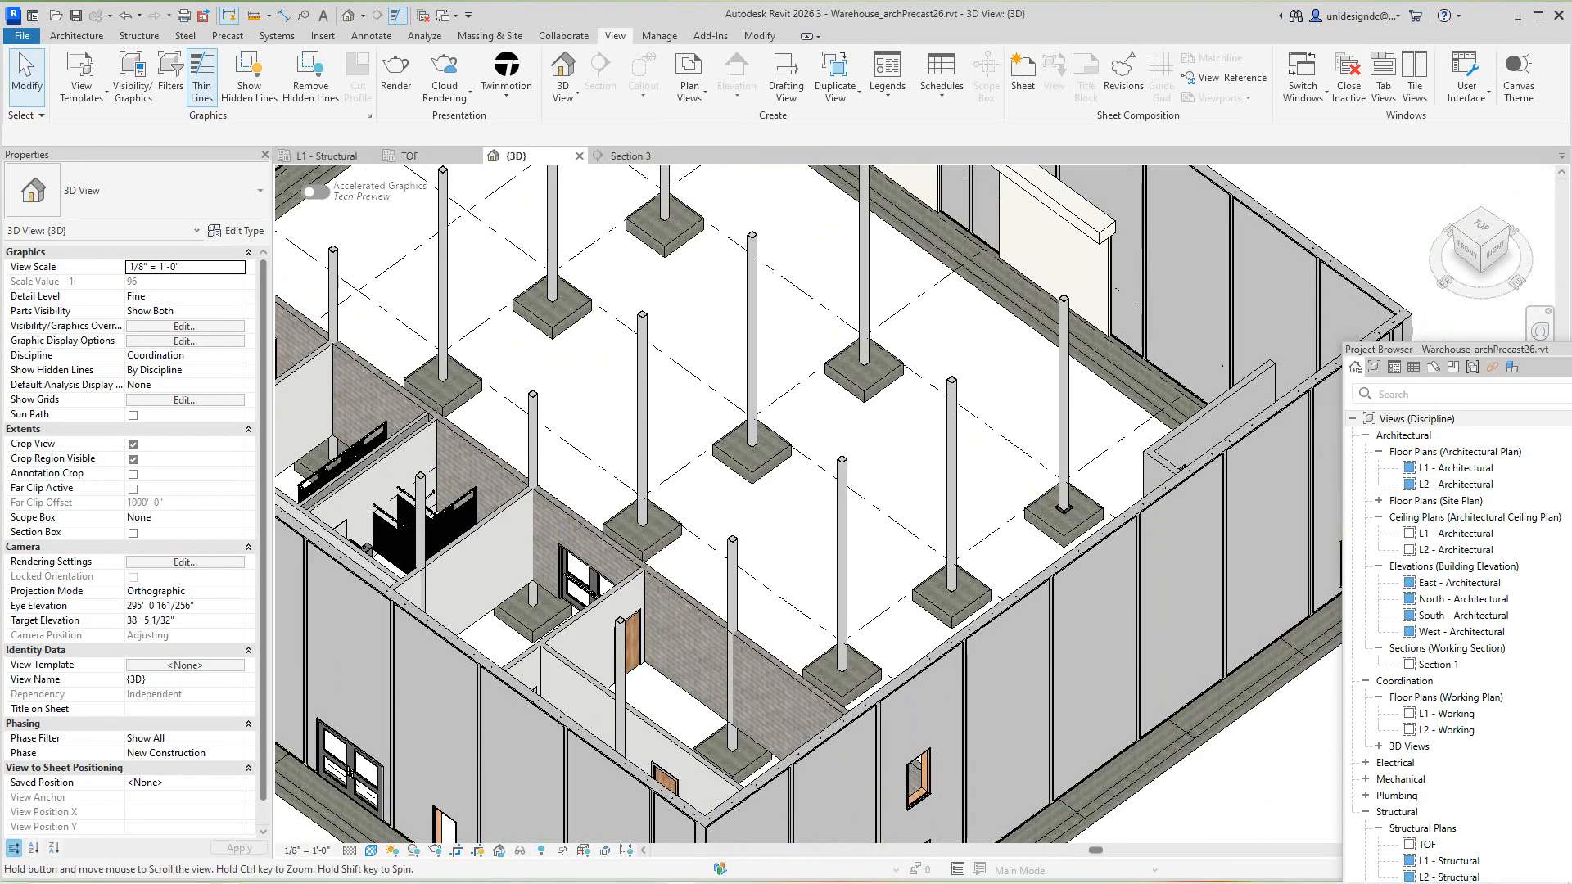
pyautogui.moveTo(671, 227); pyautogui.dragTo(671, 352, button='middle')
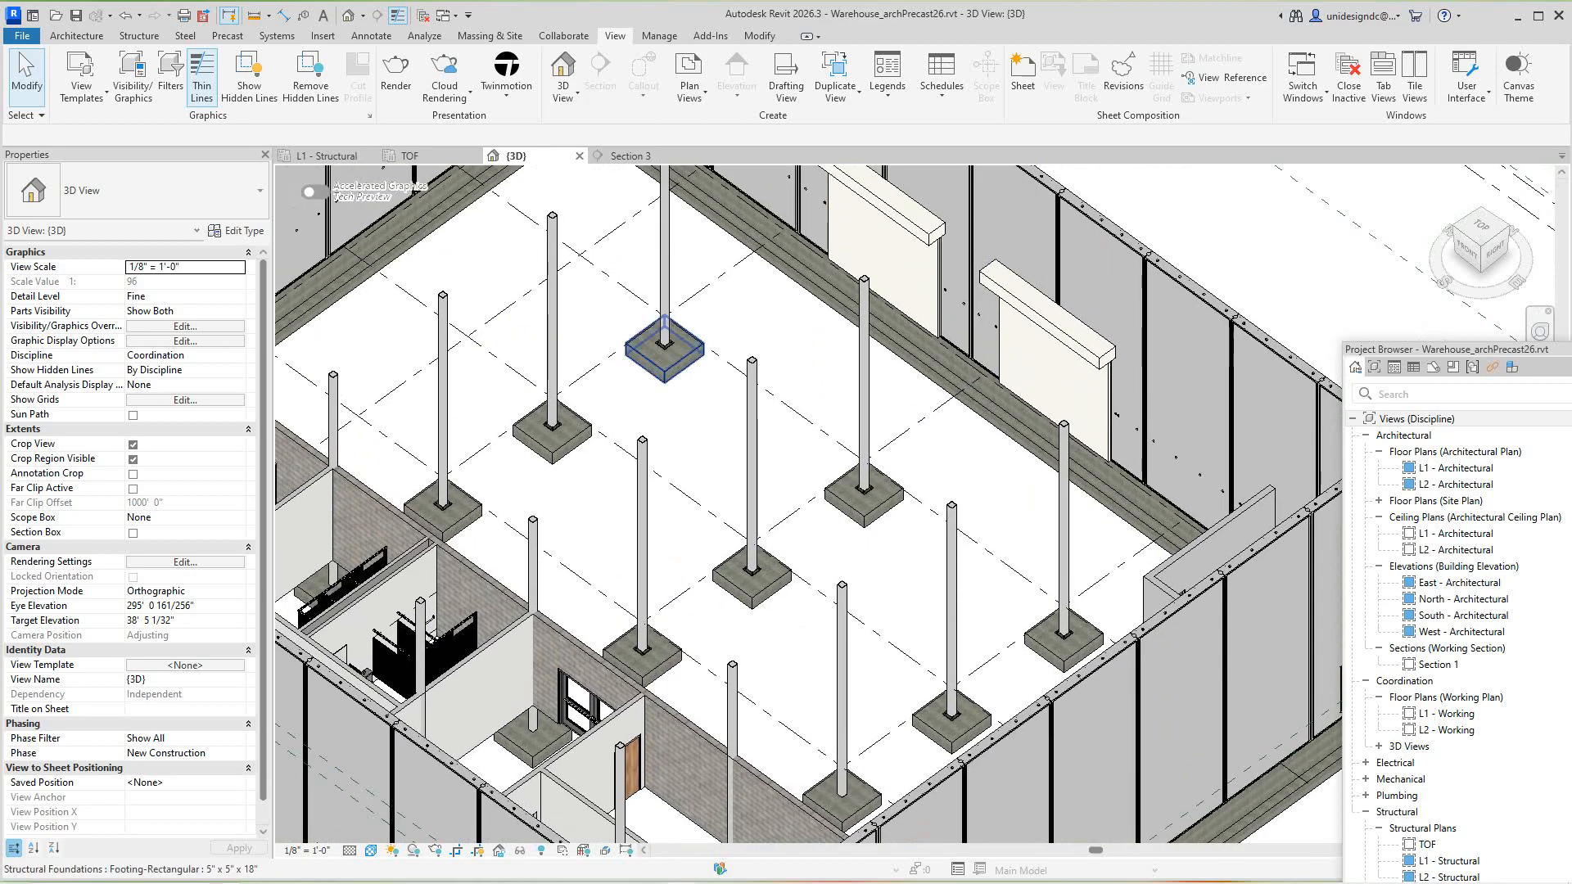
pyautogui.scroll(-3, 665, 348)
pyautogui.scroll(2, 665, 348)
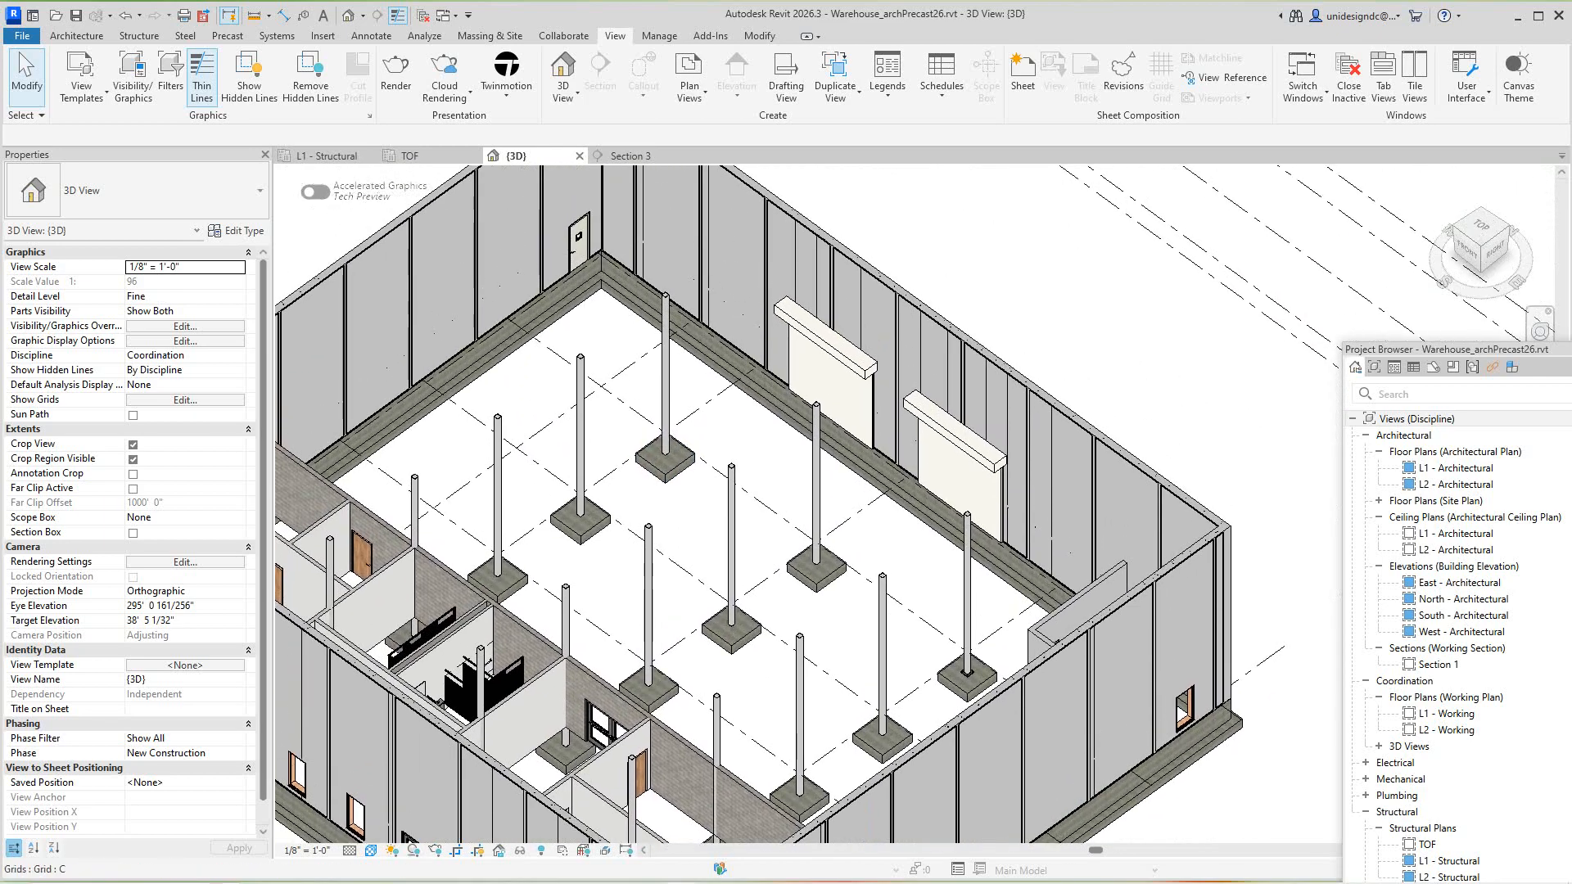
pyautogui.moveTo(848, 834); pyautogui.dragTo(850, 603, button='middle')
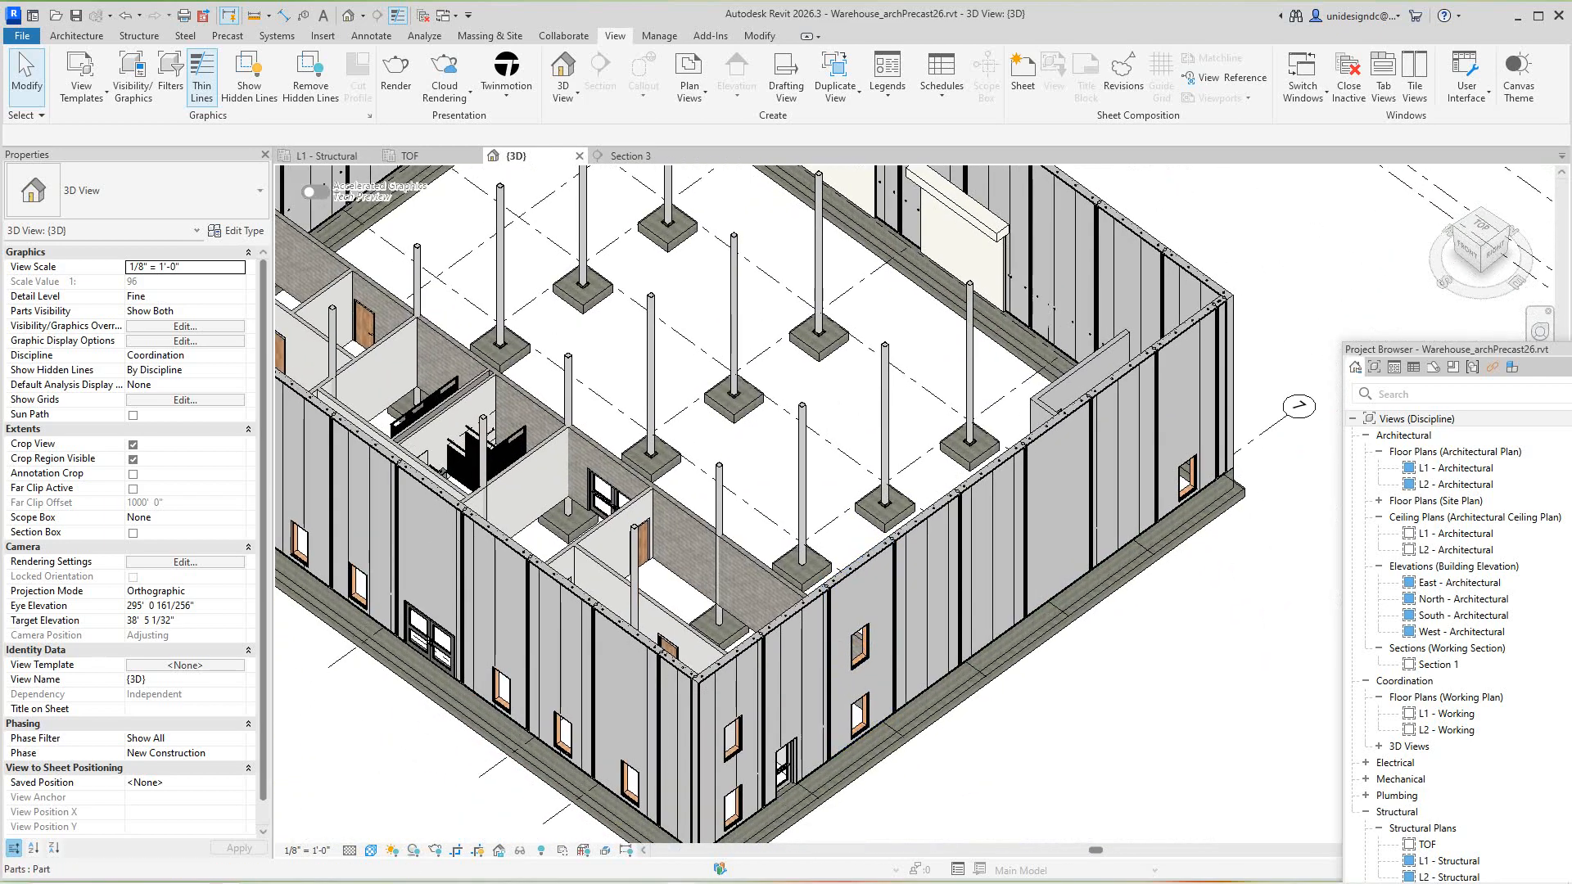
pyautogui.moveTo(1468, 249); pyautogui.dragTo(1363, 252)
pyautogui.click(1472, 243)
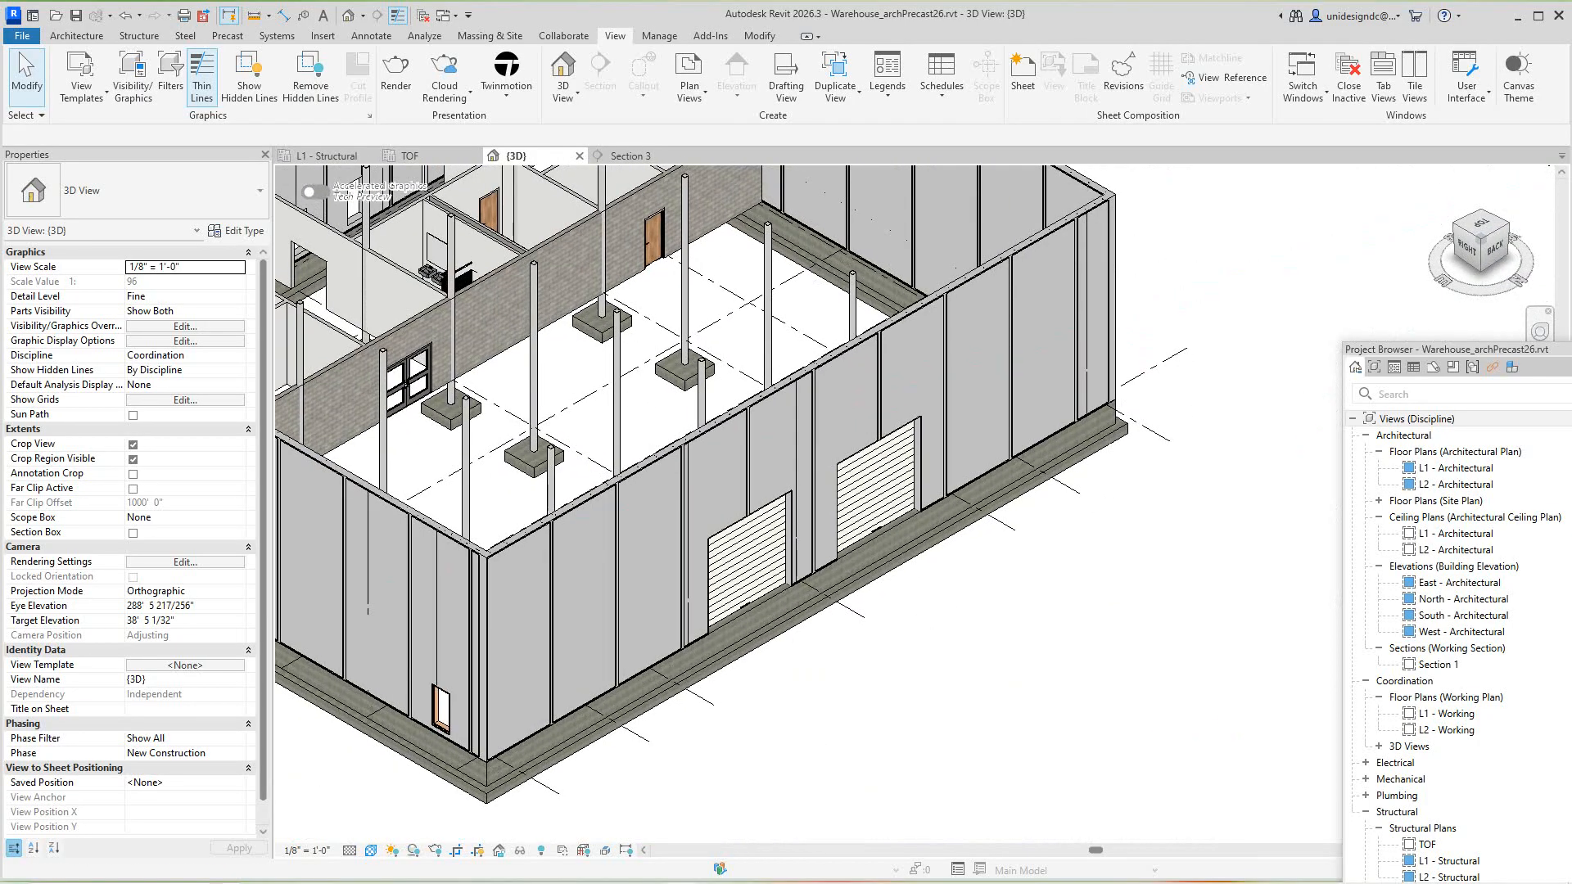
pyautogui.keyDown('shift'); pyautogui.moveTo(900, 302); pyautogui.dragTo(925, 352, button='middle'); pyautogui.keyUp('shift')
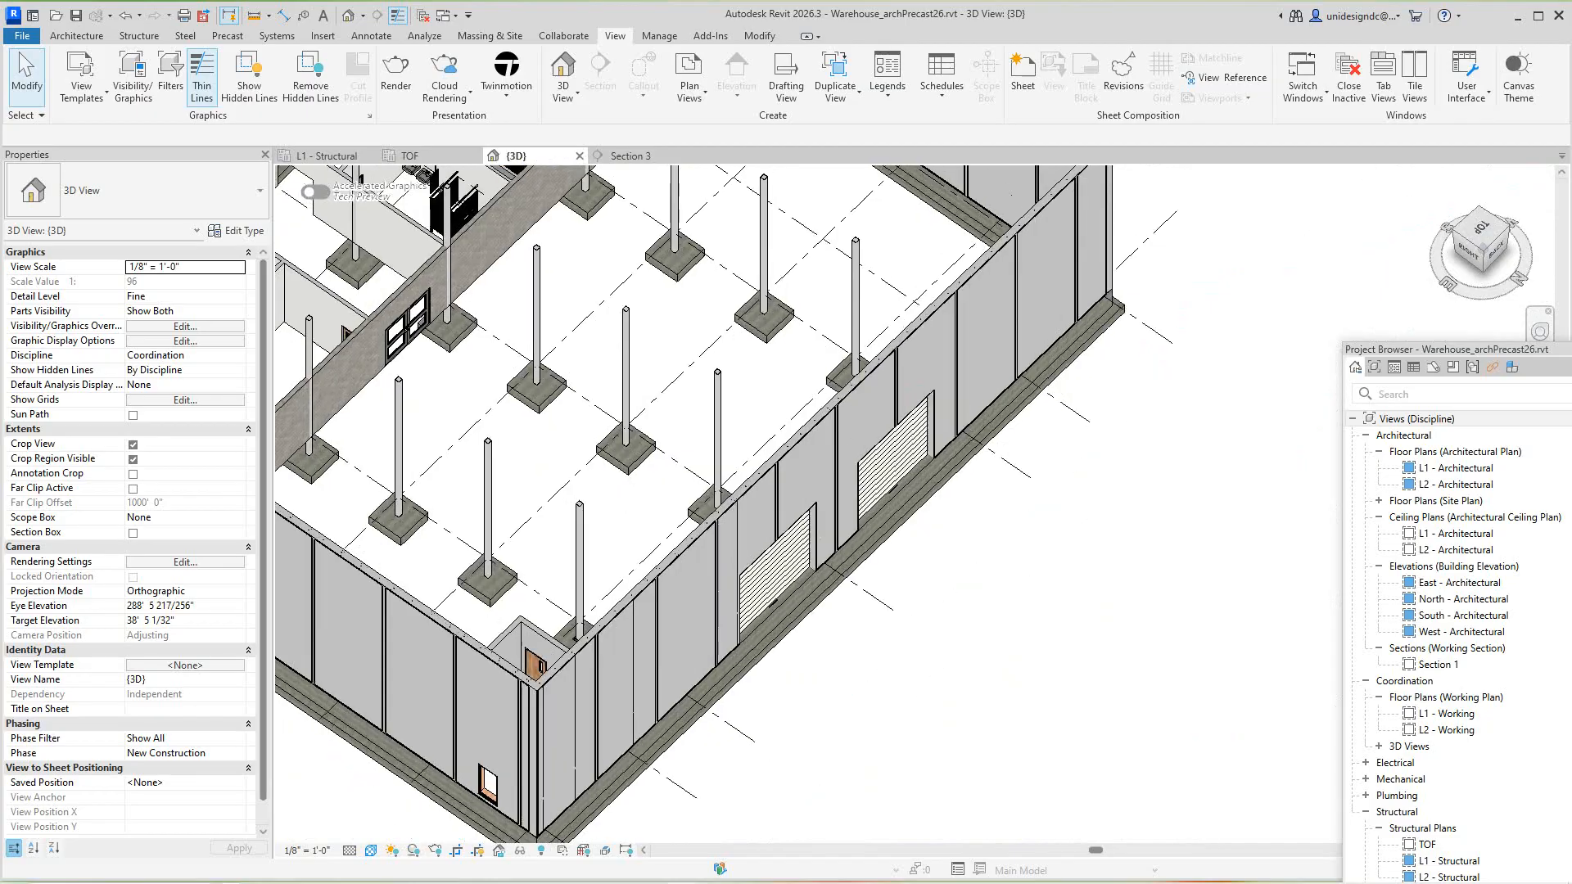
pyautogui.moveTo(536, 364); pyautogui.dragTo(712, 512, button='middle')
pyautogui.scroll(2, 679, 497)
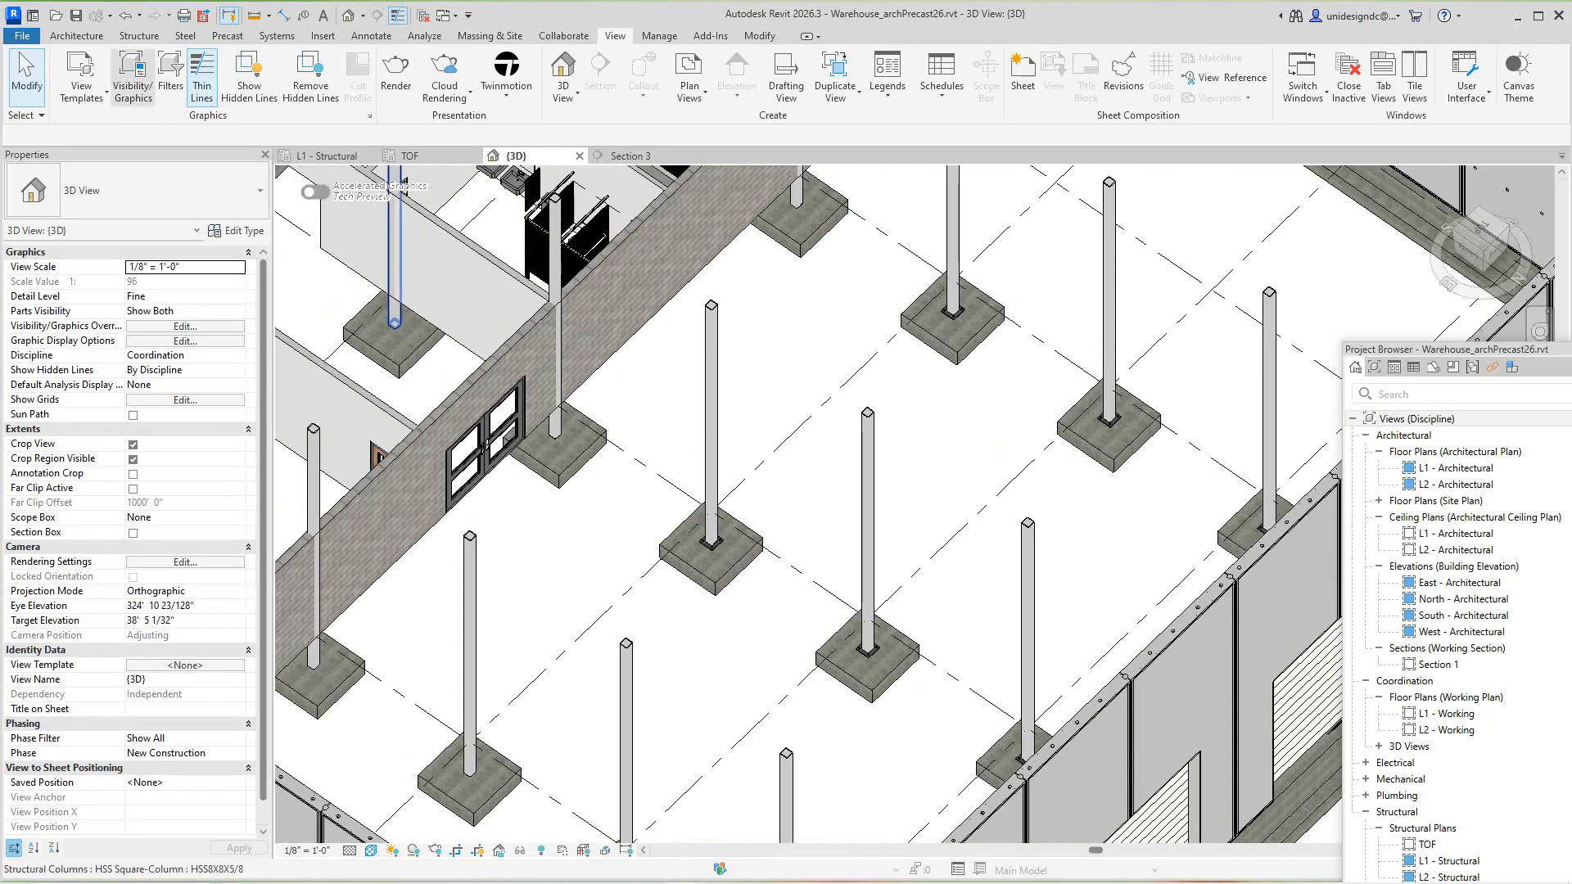
# Place a Base plate connection between the HSS8X8X5/8 column and its footing beside the double door in the brick wall
pyautogui.click(184, 35)
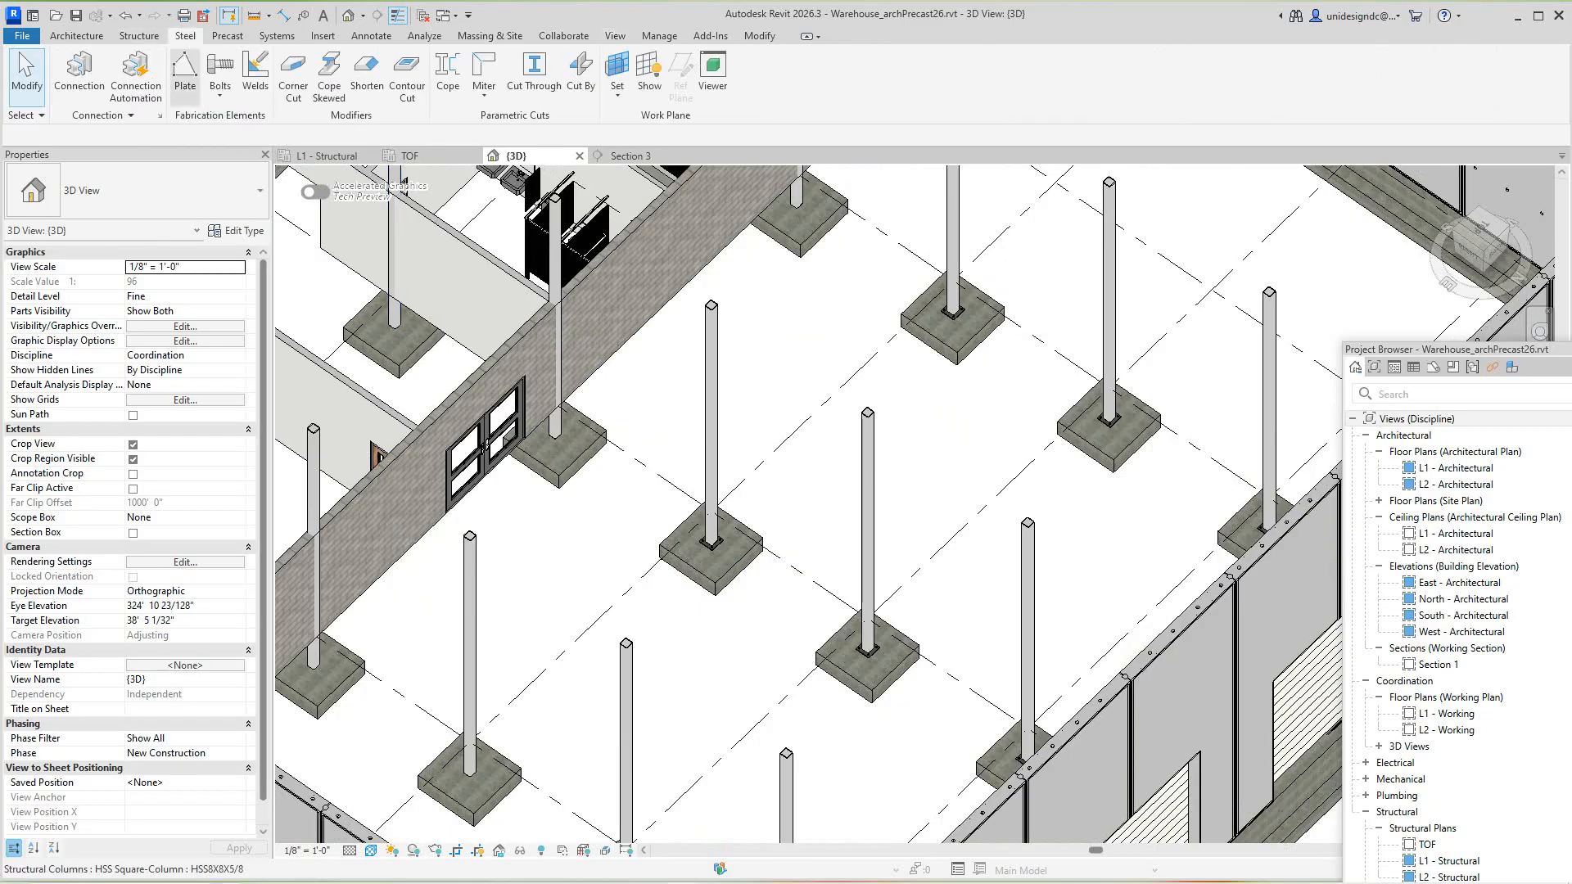
pyautogui.click(79, 74)
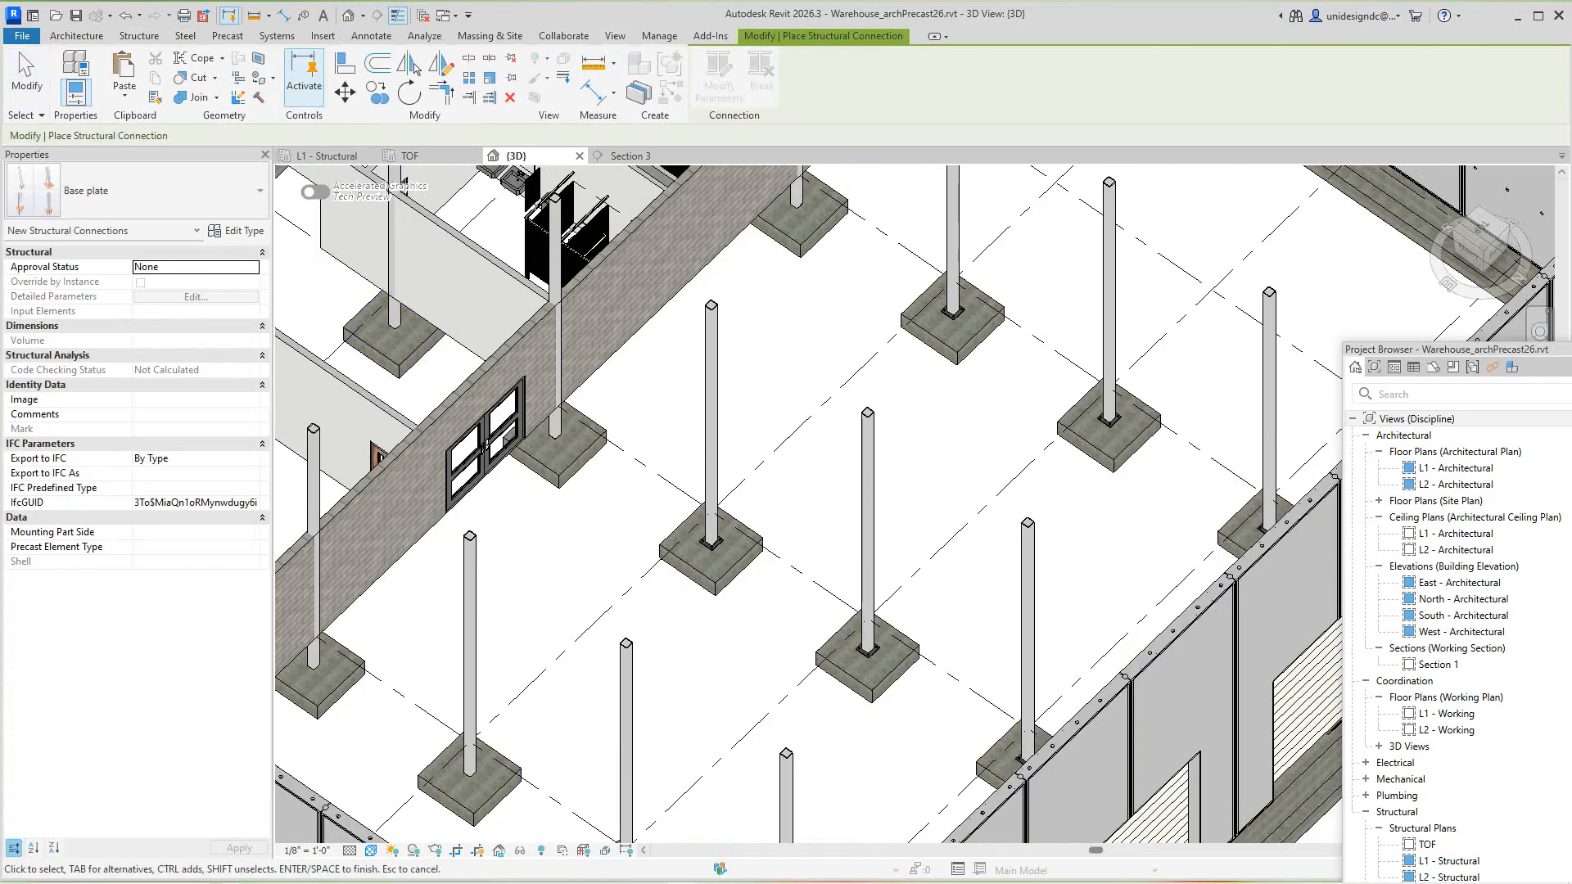
pyautogui.scroll(3, 557, 414)
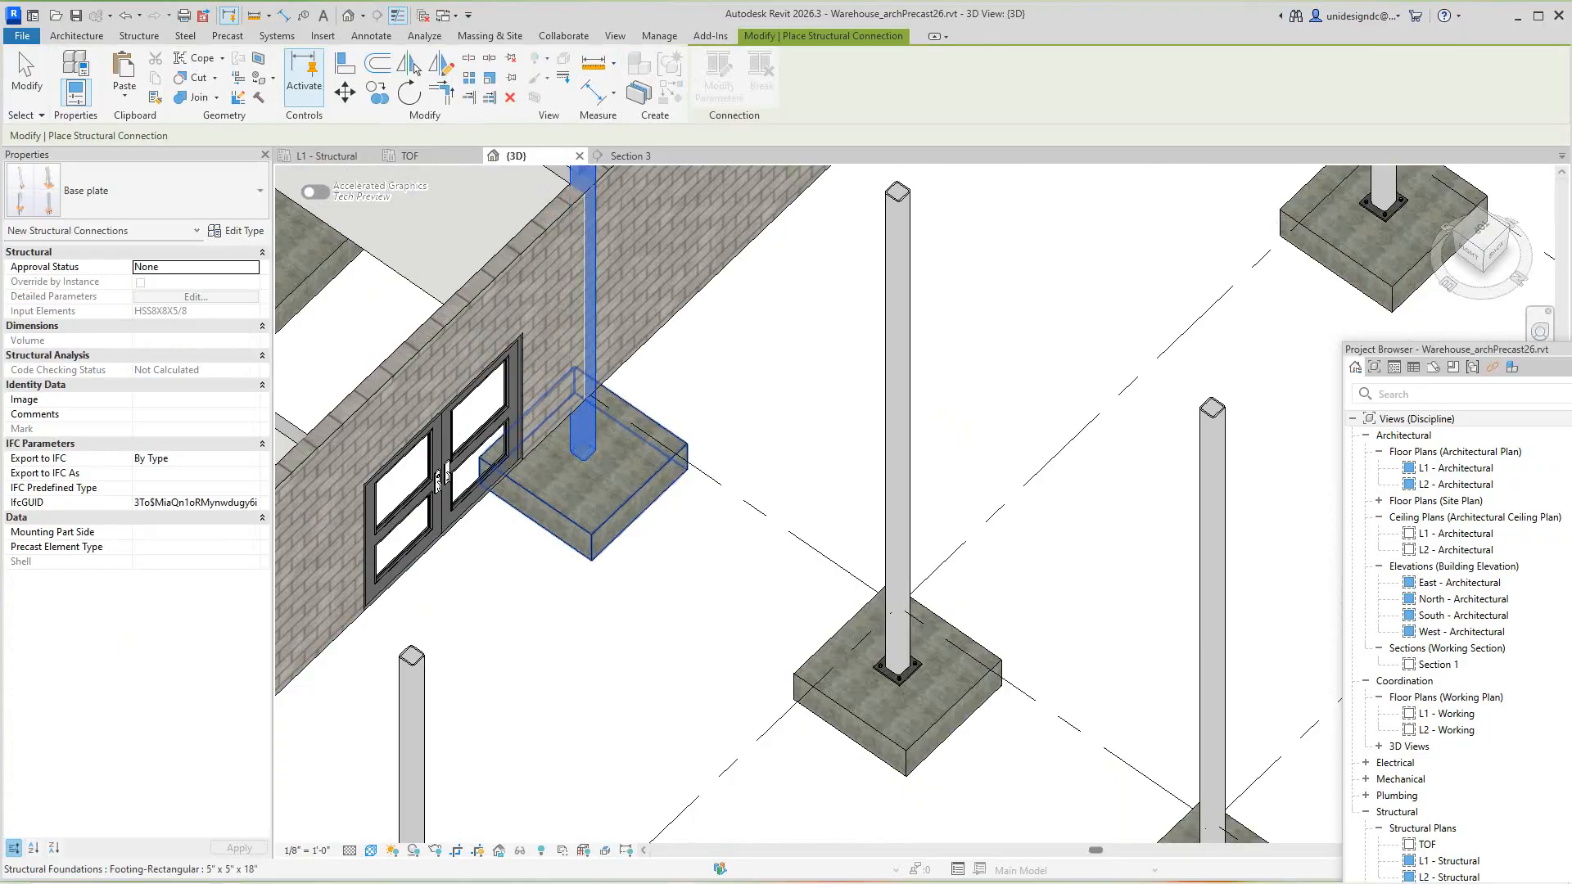
pyautogui.click(610, 508)
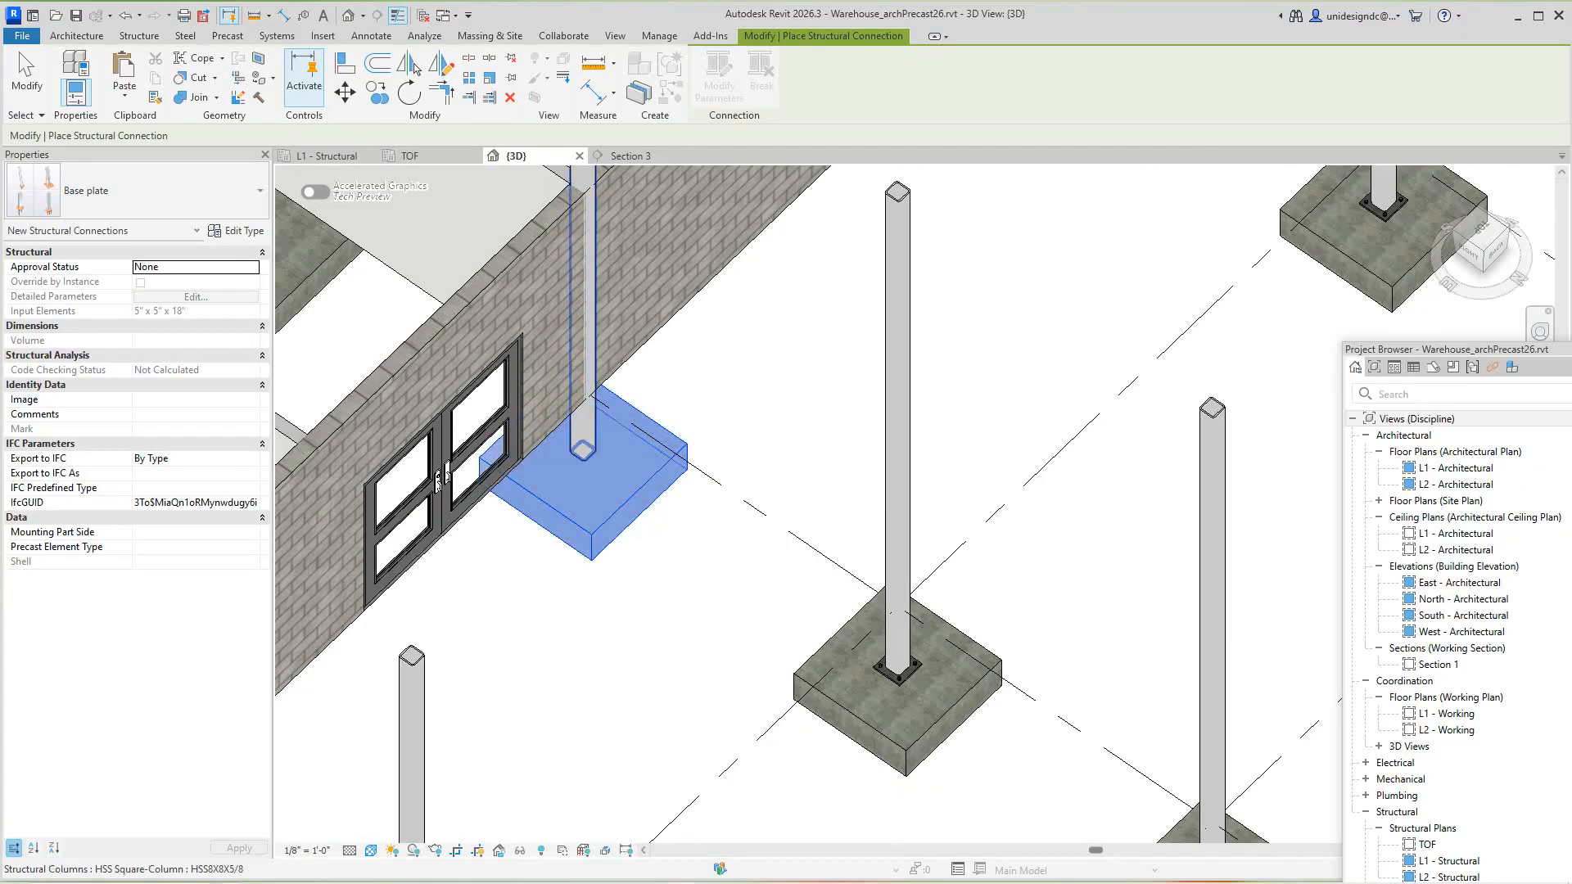
pyautogui.rightClick(586, 447)
pyautogui.click(647, 455)
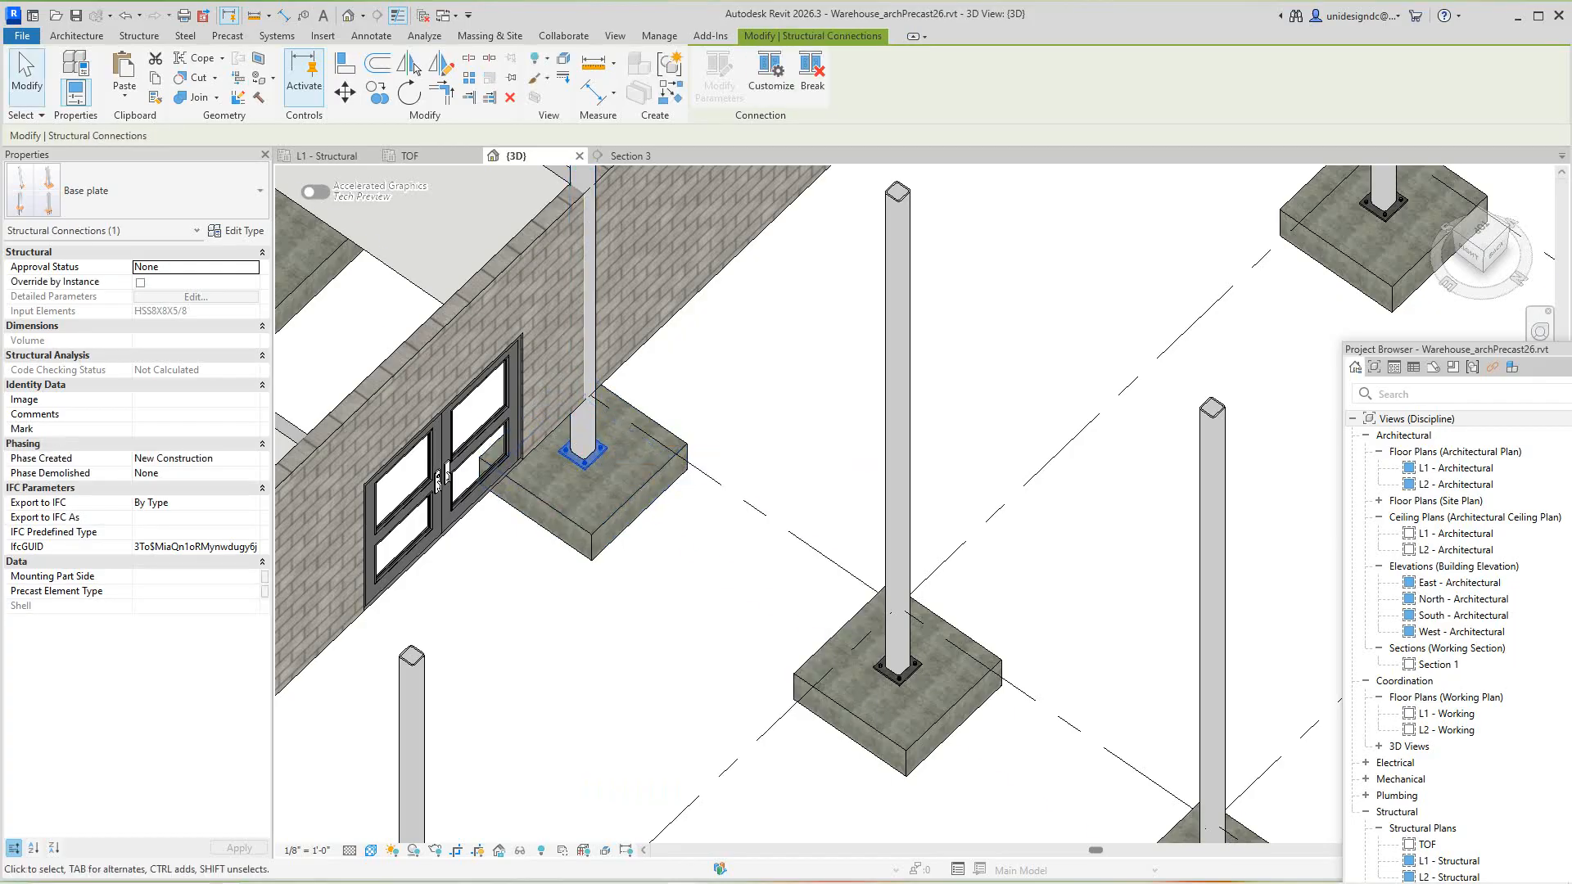
pyautogui.press('Escape')
# Examine the other column bases for missing base plates and the precast panels around the building corner near grid 7
pyautogui.scroll(-4, 696, 483)
pyautogui.scroll(1, 843, 327)
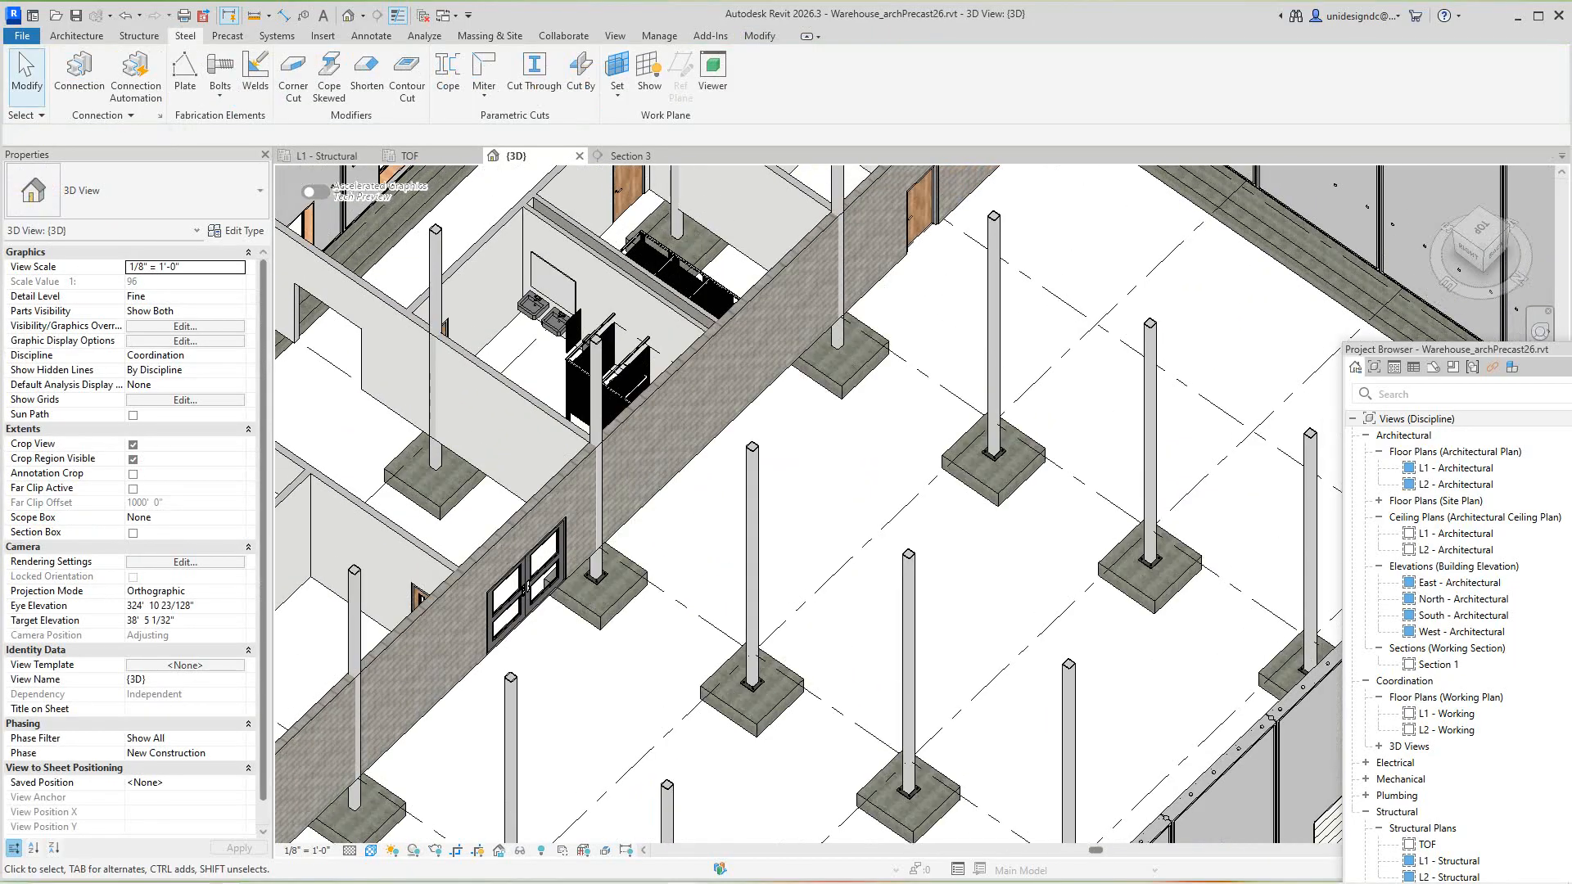
pyautogui.moveTo(837, 352); pyautogui.dragTo(810, 401, button='middle')
pyautogui.scroll(5, 847, 377)
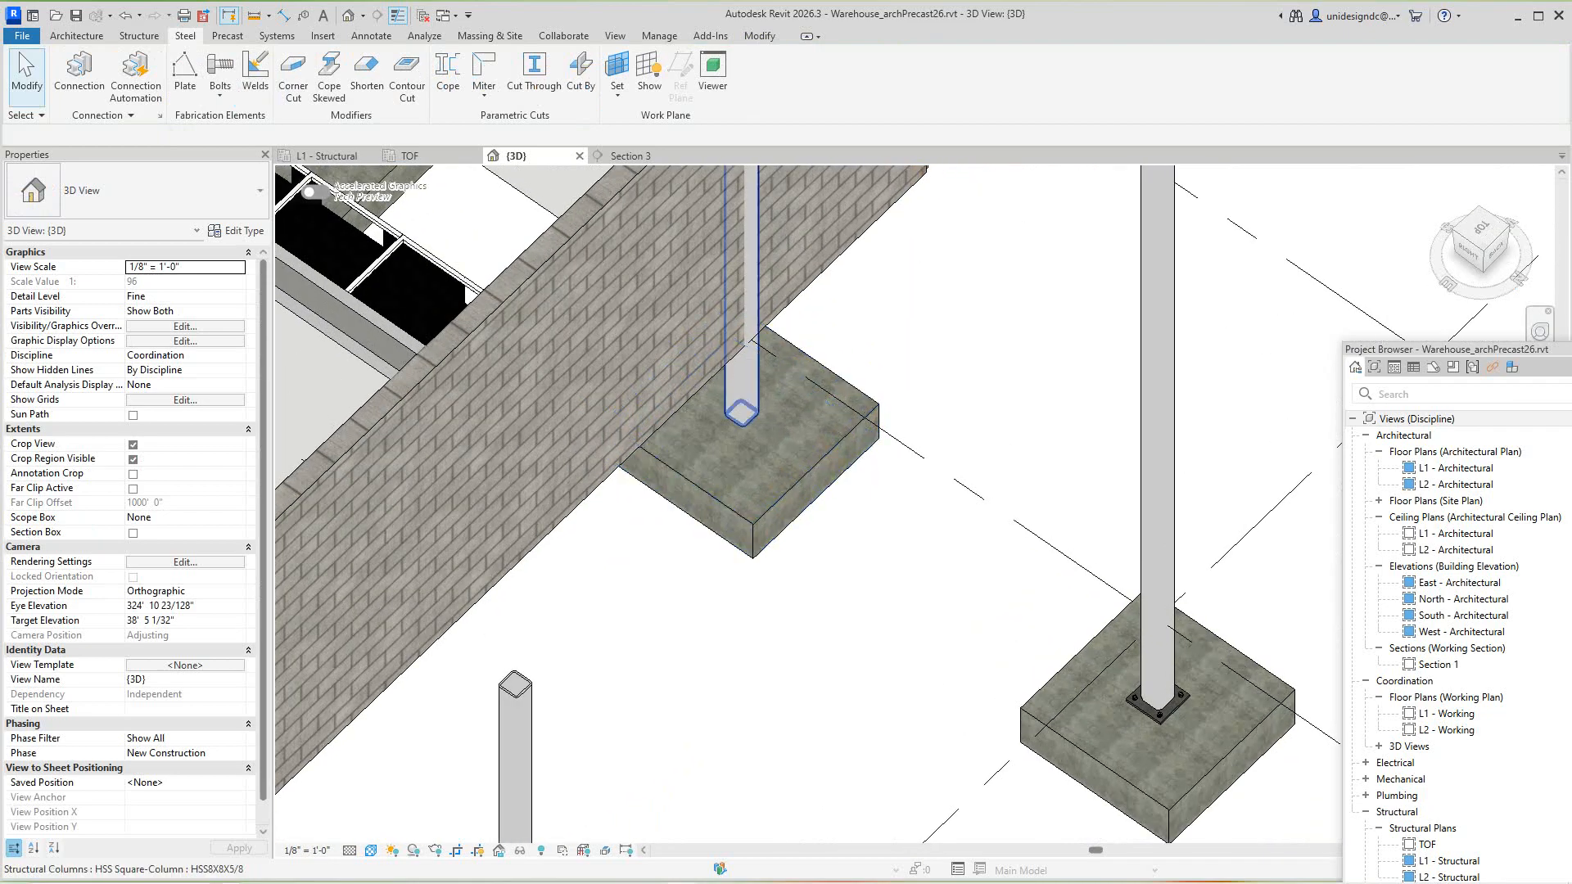
pyautogui.scroll(-4, 830, 406)
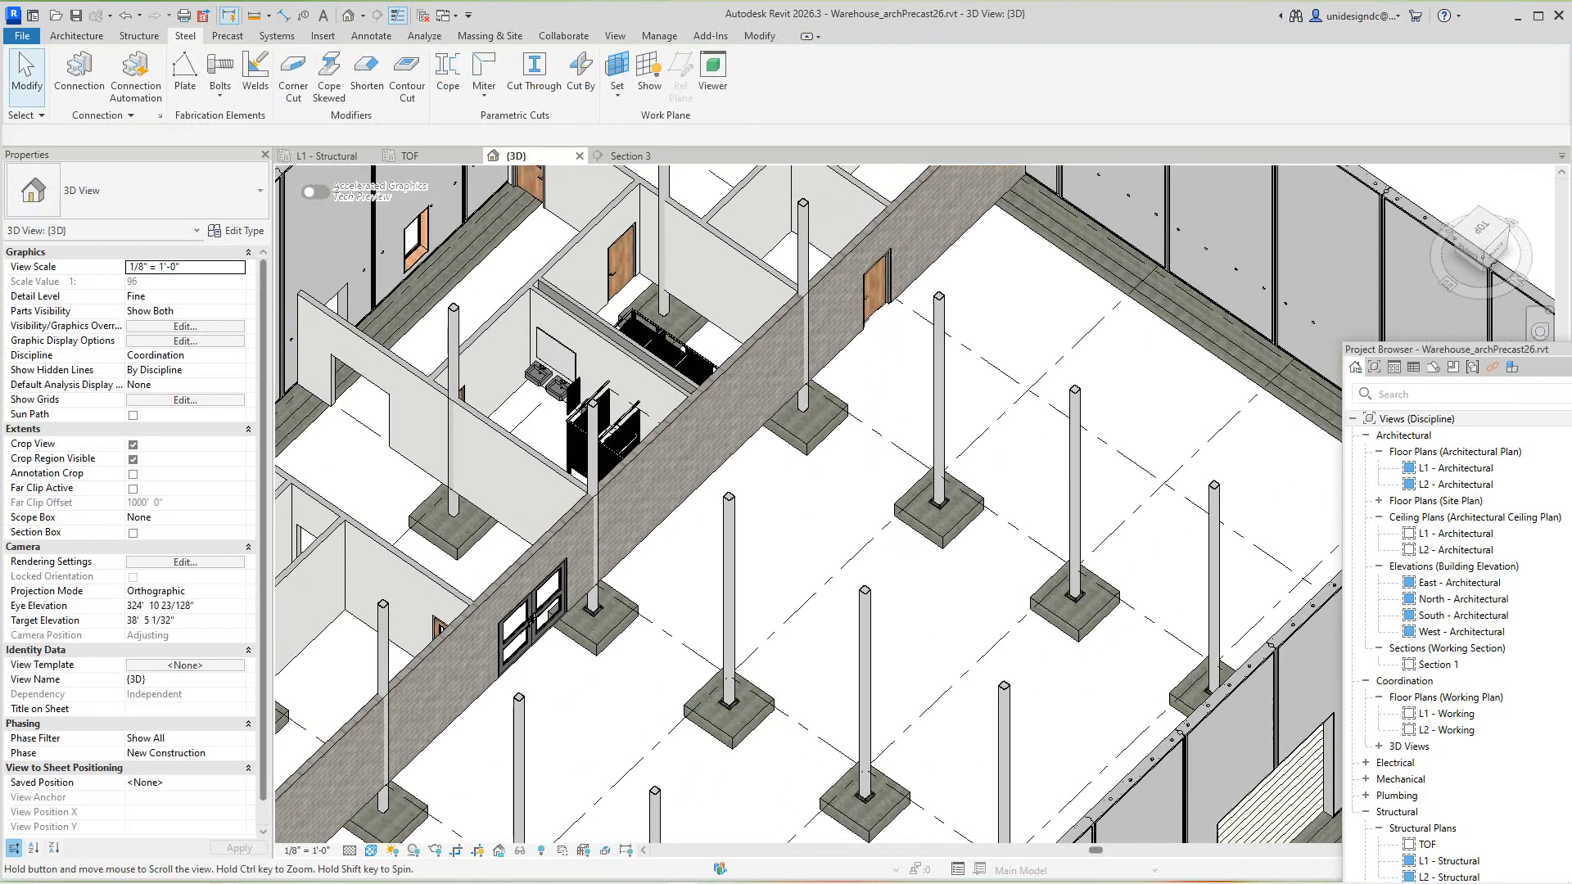
pyautogui.moveTo(830, 406); pyautogui.dragTo(832, 431, button='middle')
pyautogui.scroll(-2, 940, 426)
pyautogui.moveTo(940, 426); pyautogui.dragTo(872, 342, button='middle')
pyautogui.moveTo(767, 704); pyautogui.dragTo(839, 570, button='middle')
pyautogui.scroll(3, 718, 729)
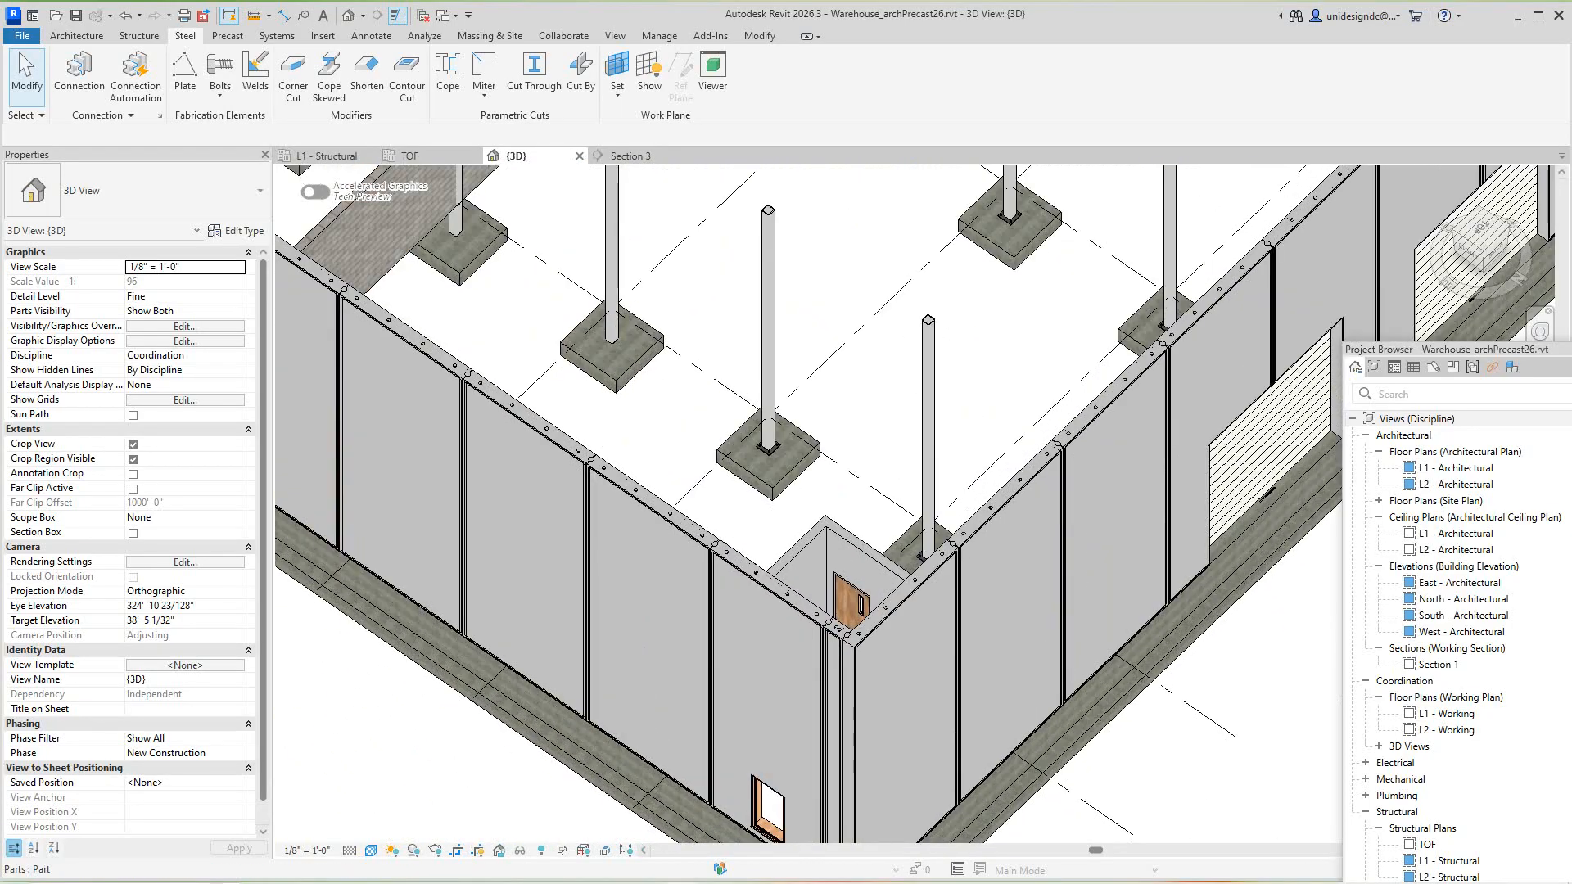
pyautogui.scroll(-3, 667, 495)
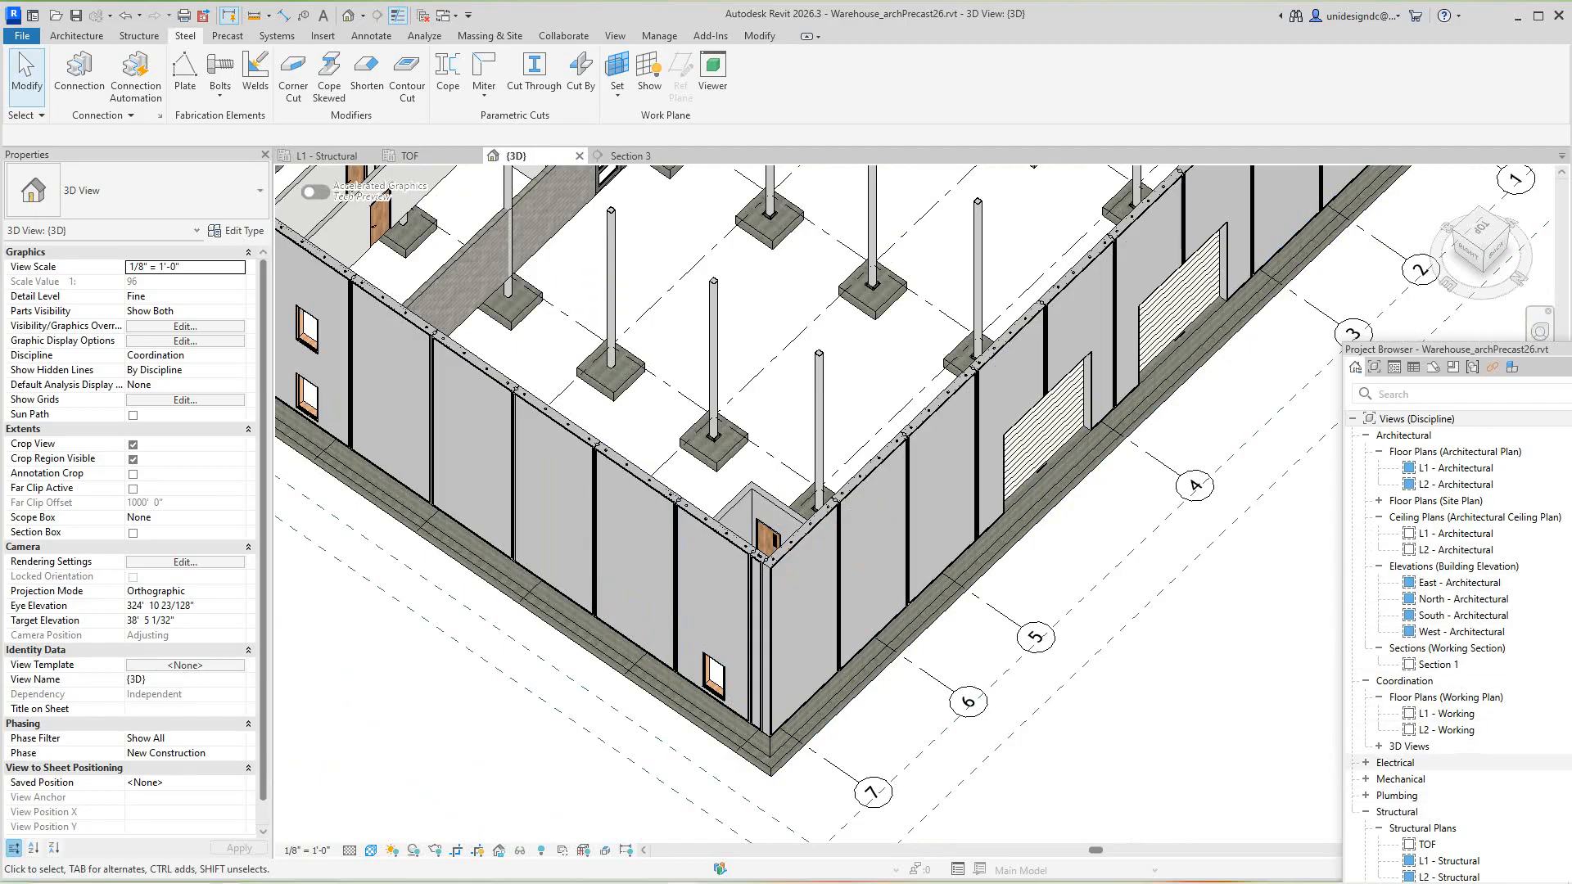
pyautogui.scroll(-2, 1429, 778)
# Open the TOF structural plan and check the column footings and base plates across the grid
pyautogui.doubleClick(1426, 778)
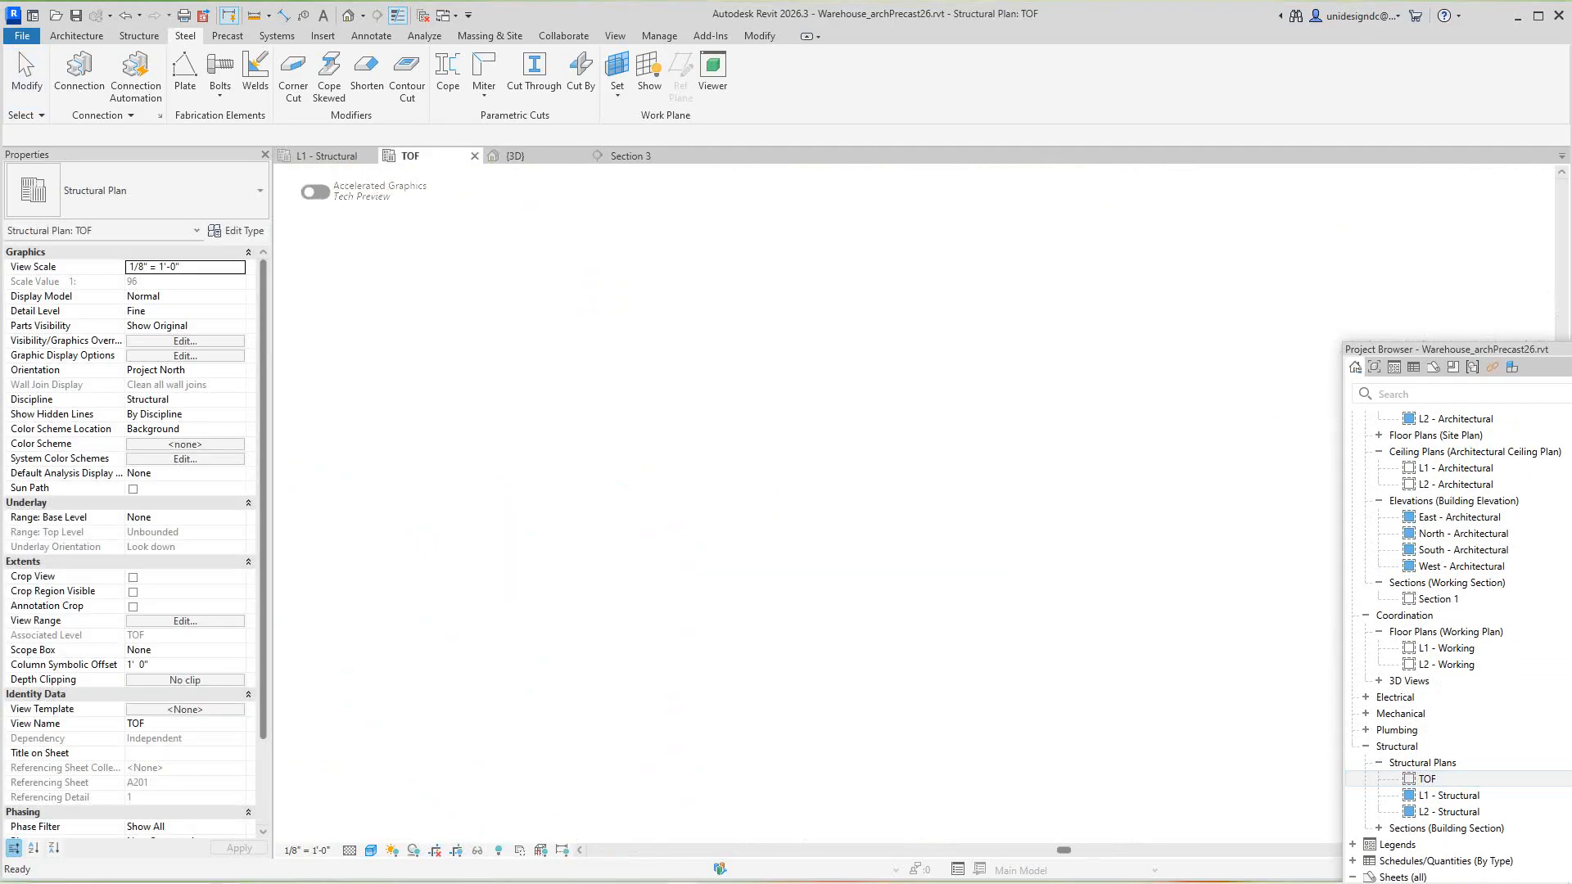
pyautogui.scroll(5, 786, 417)
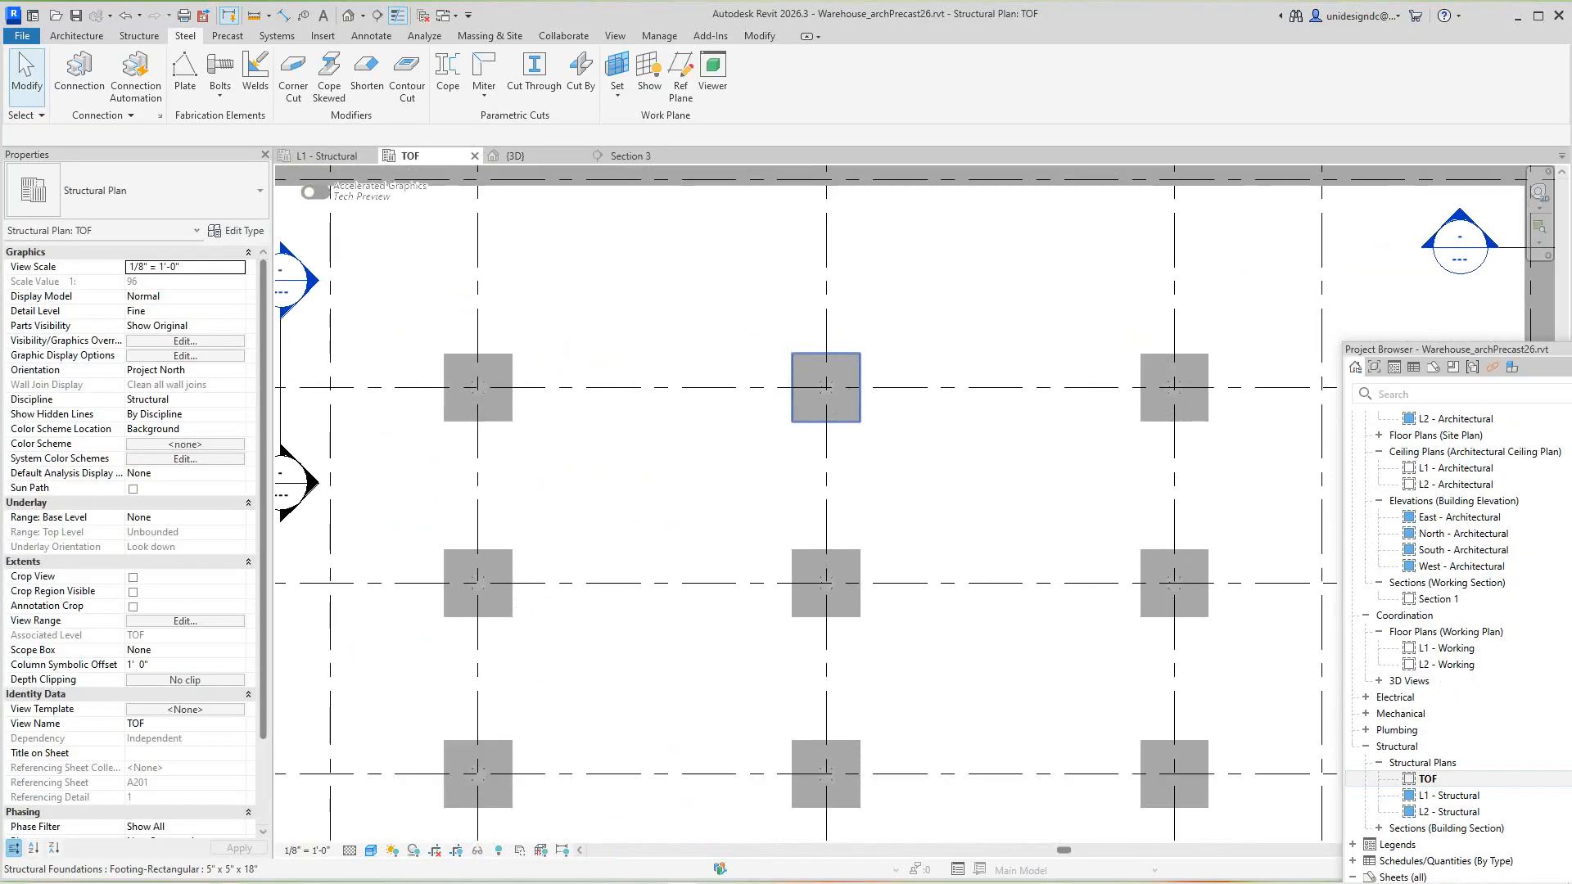
pyautogui.scroll(-4, 829, 385)
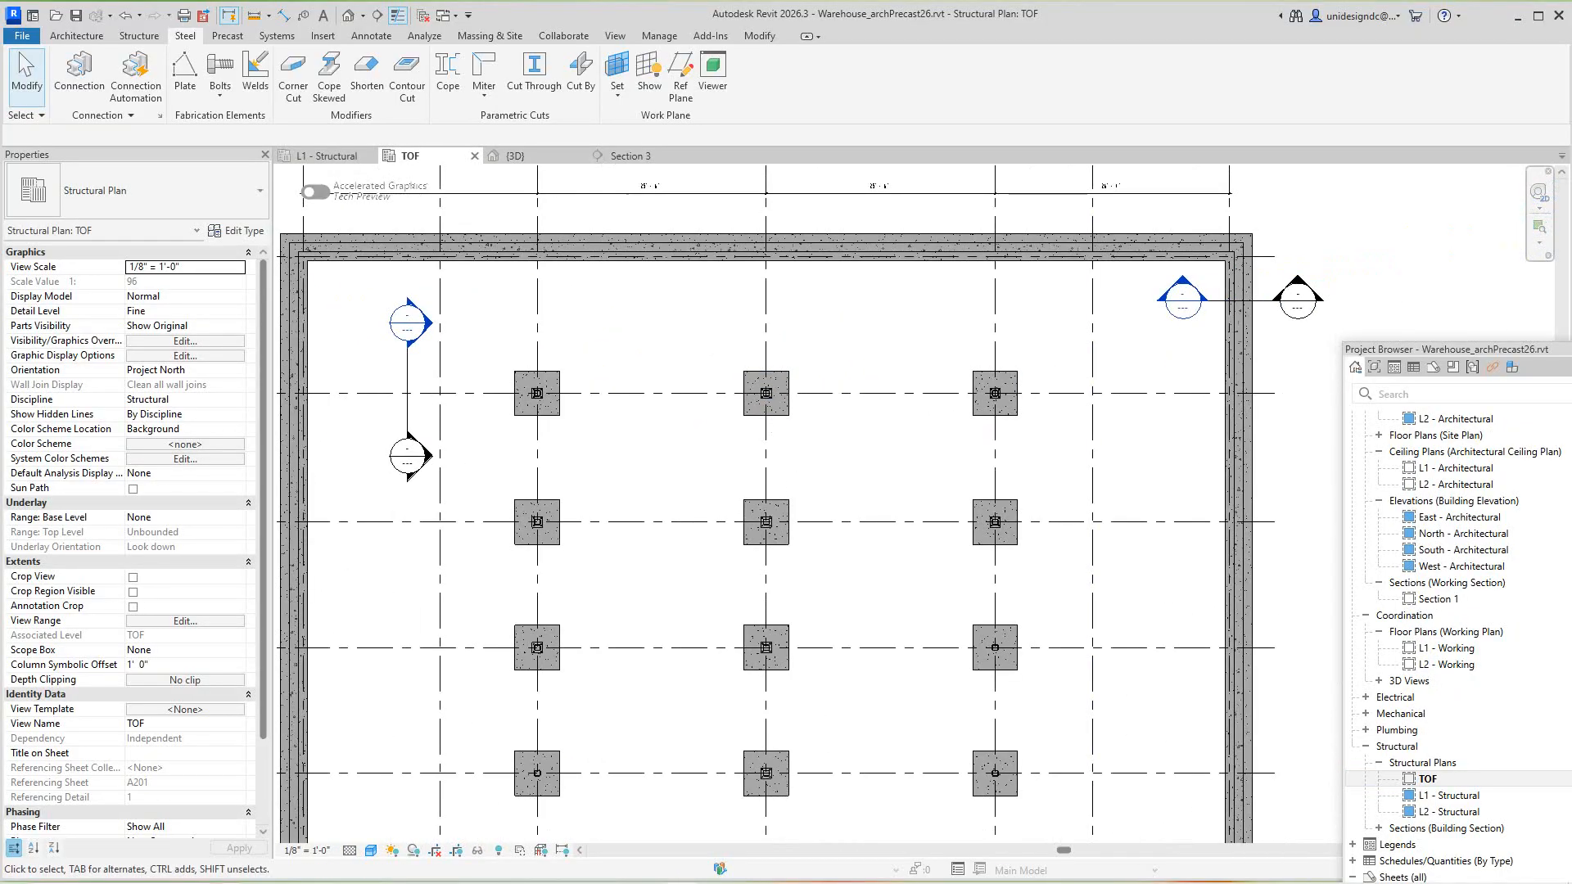
pyautogui.scroll(-2, 855, 422)
# Open the L1 - Structural plan at the first F1 connections along the grid 7 wall
pyautogui.click(1448, 795)
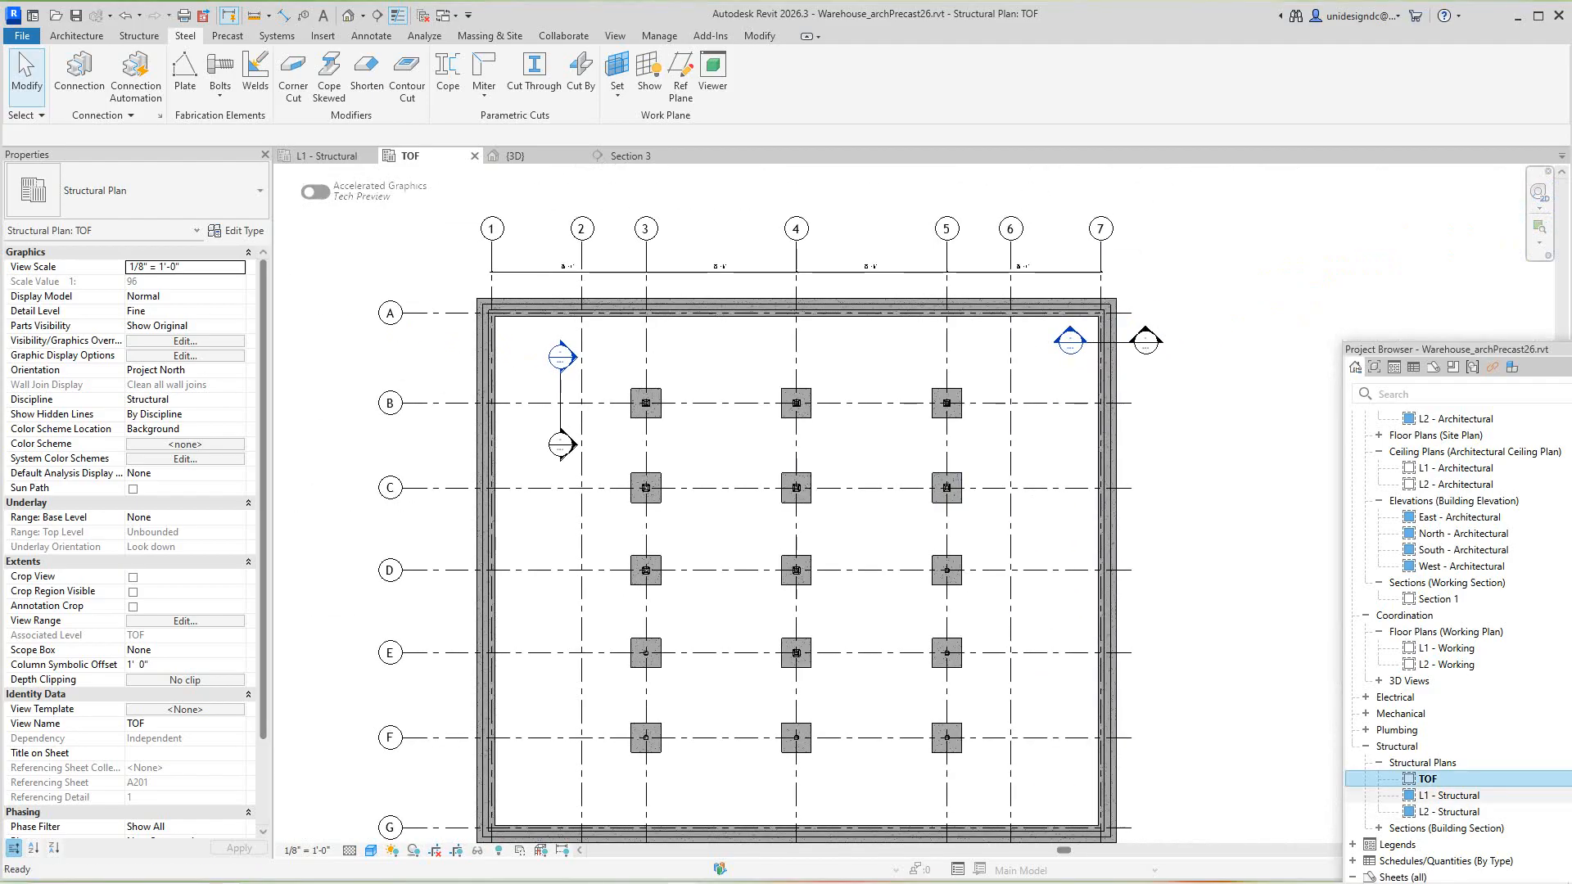
pyautogui.click(1441, 795)
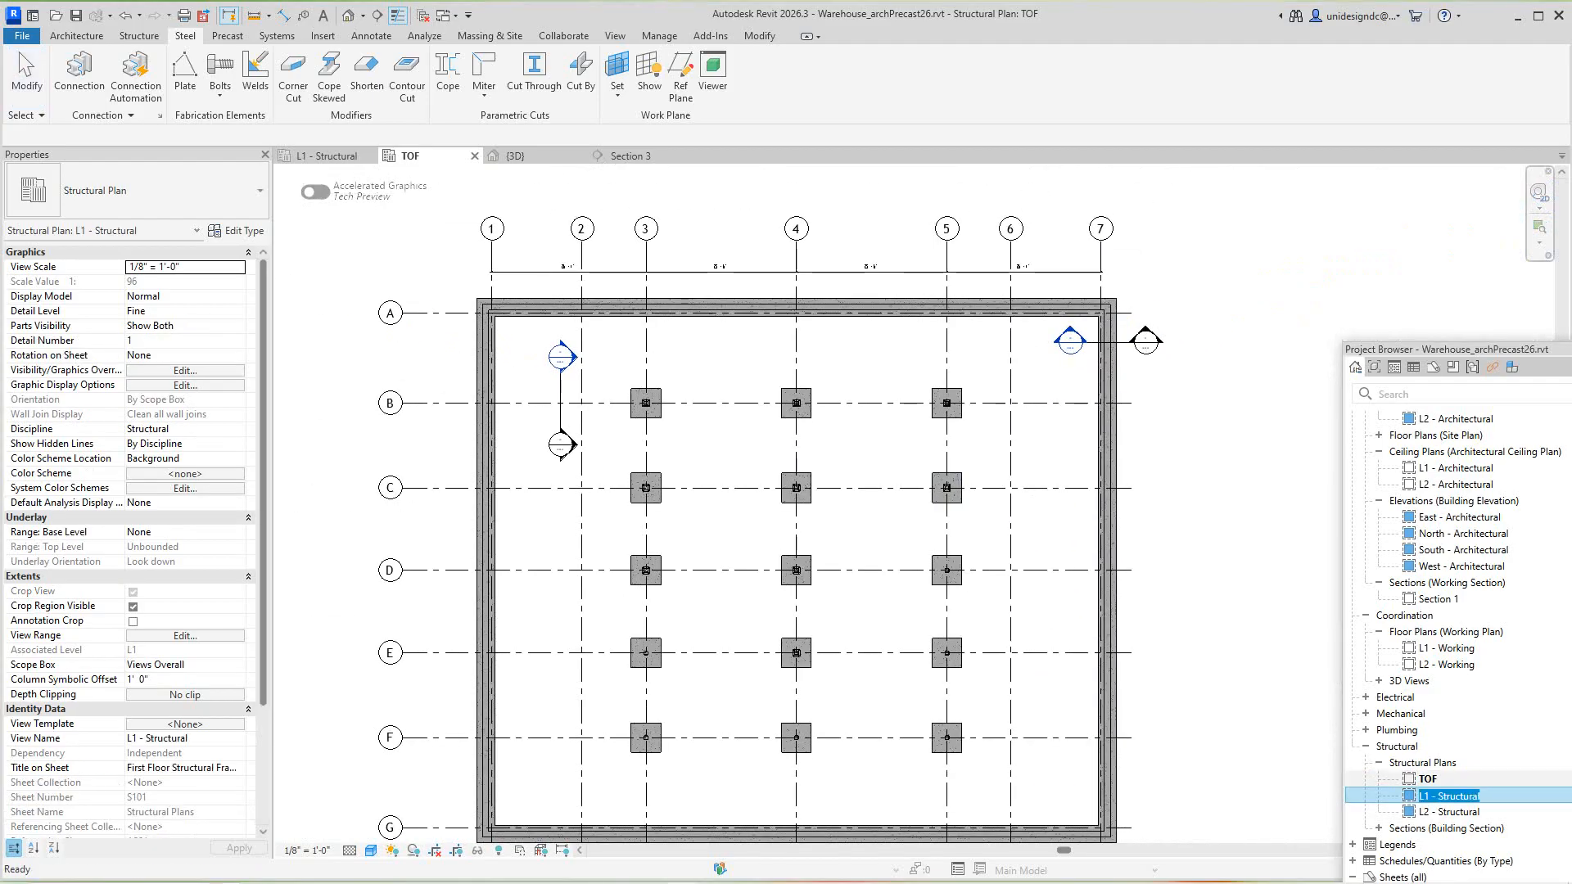
pyautogui.press('Escape')
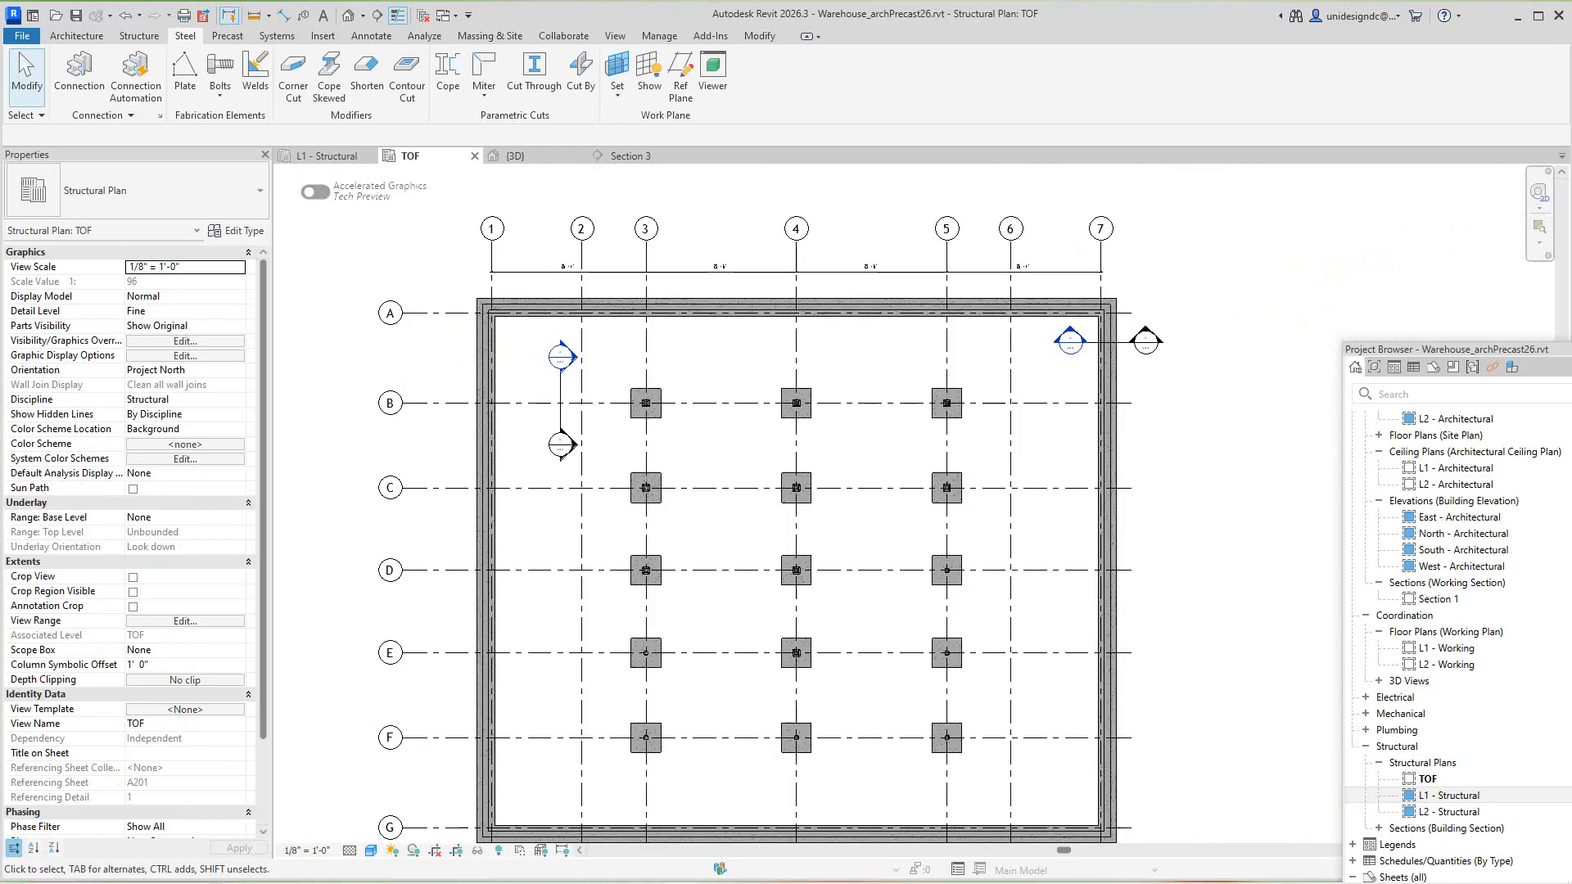
pyautogui.click(1440, 795)
pyautogui.doubleClick(1440, 794)
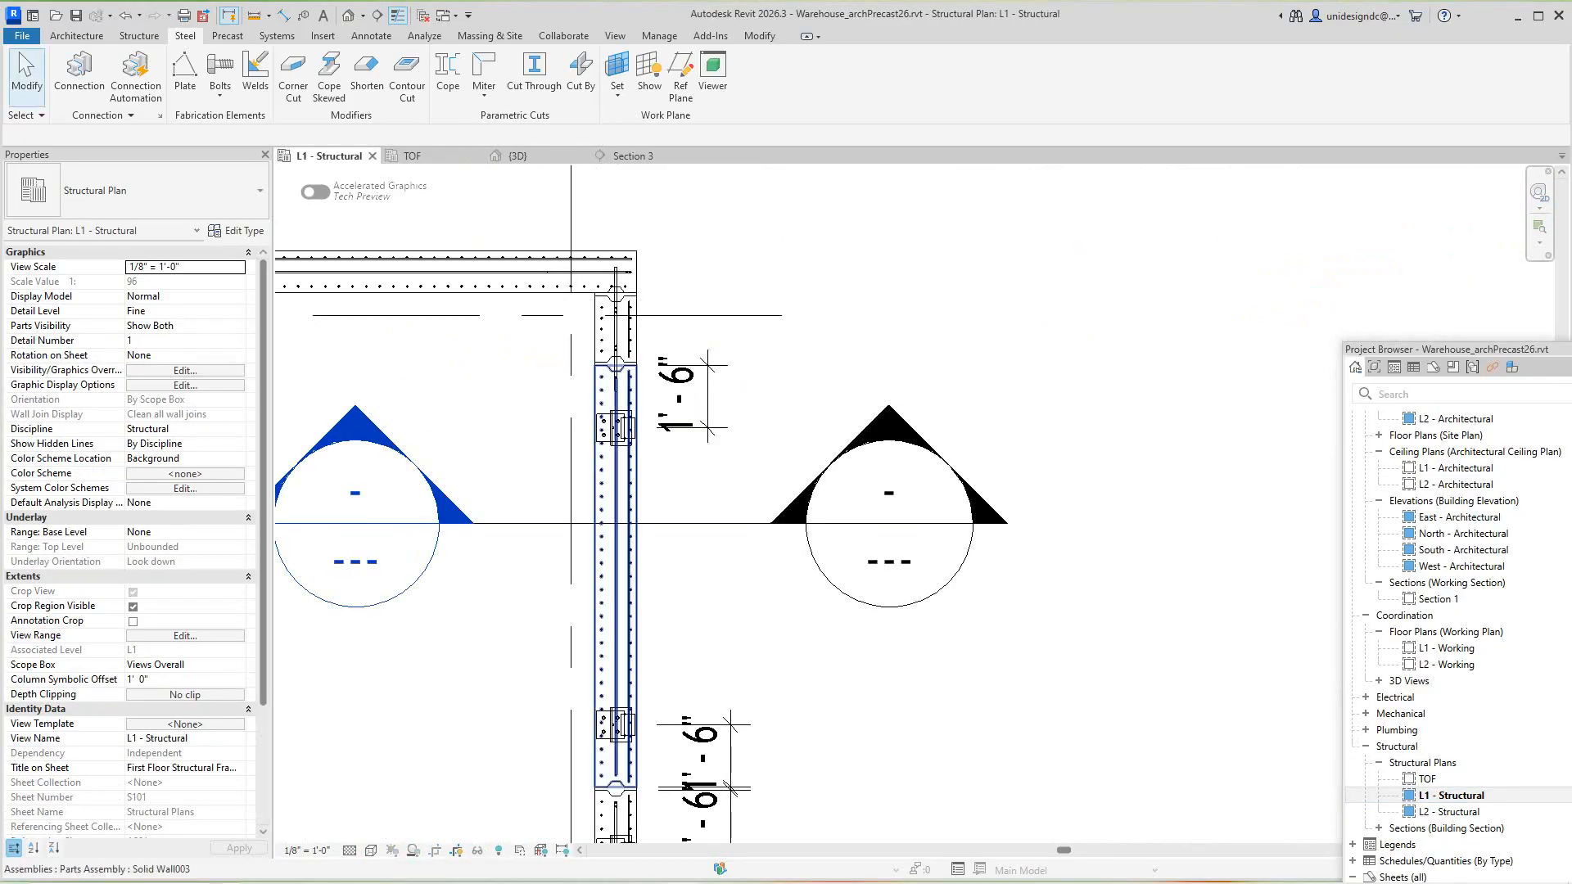
pyautogui.scroll(-1, 604, 399)
pyautogui.moveTo(604, 399); pyautogui.dragTo(700, 365, button='middle')
pyautogui.scroll(4, 711, 369)
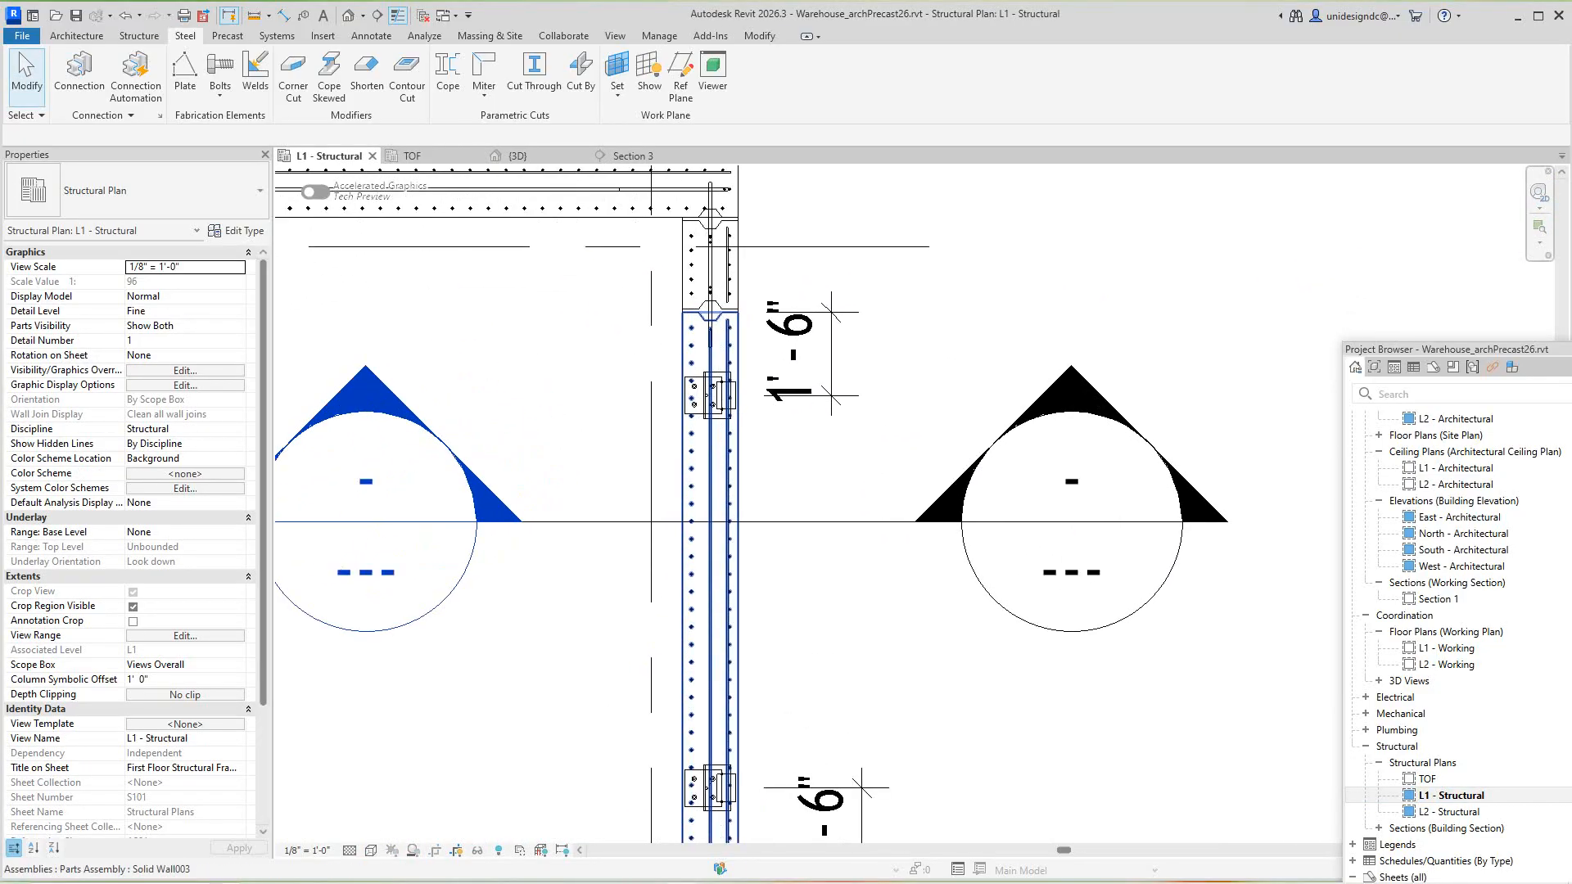
# Add an aligned dimension from the next precast panel joint along the grid 7 wall to the centre of its F1 field connection
pyautogui.scroll(-3, 718, 374)
pyautogui.moveTo(719, 538); pyautogui.dragTo(806, 246, button='middle')
pyautogui.scroll(-1, 802, 411)
pyautogui.moveTo(810, 697); pyautogui.dragTo(823, 555, button='middle')
pyautogui.scroll(3, 822, 565)
pyautogui.scroll(-1, 827, 491)
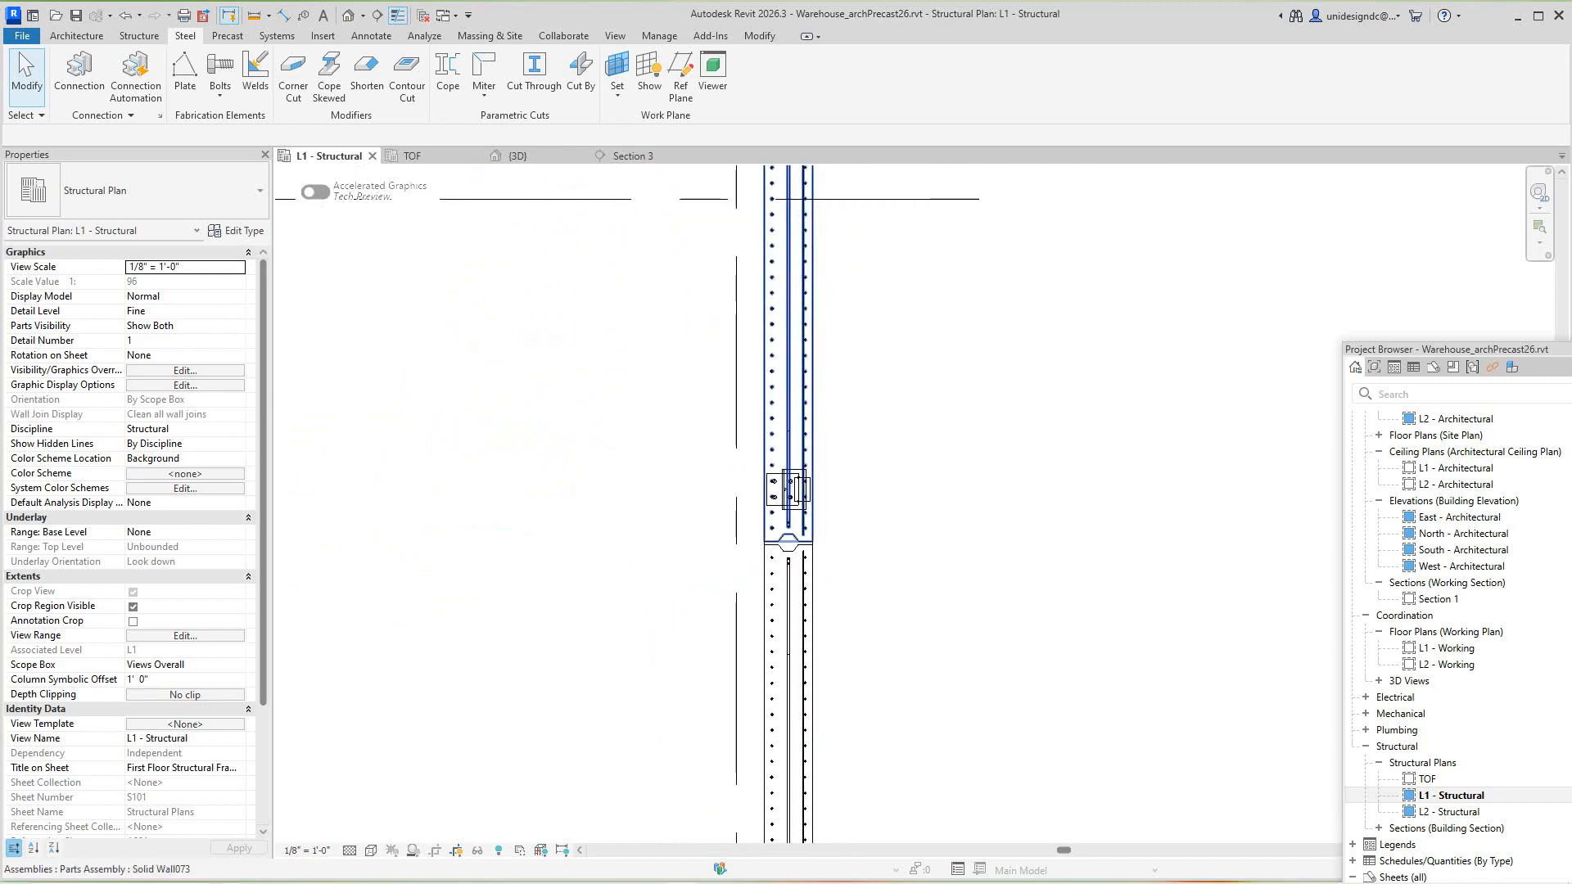
pyautogui.scroll(2, 780, 565)
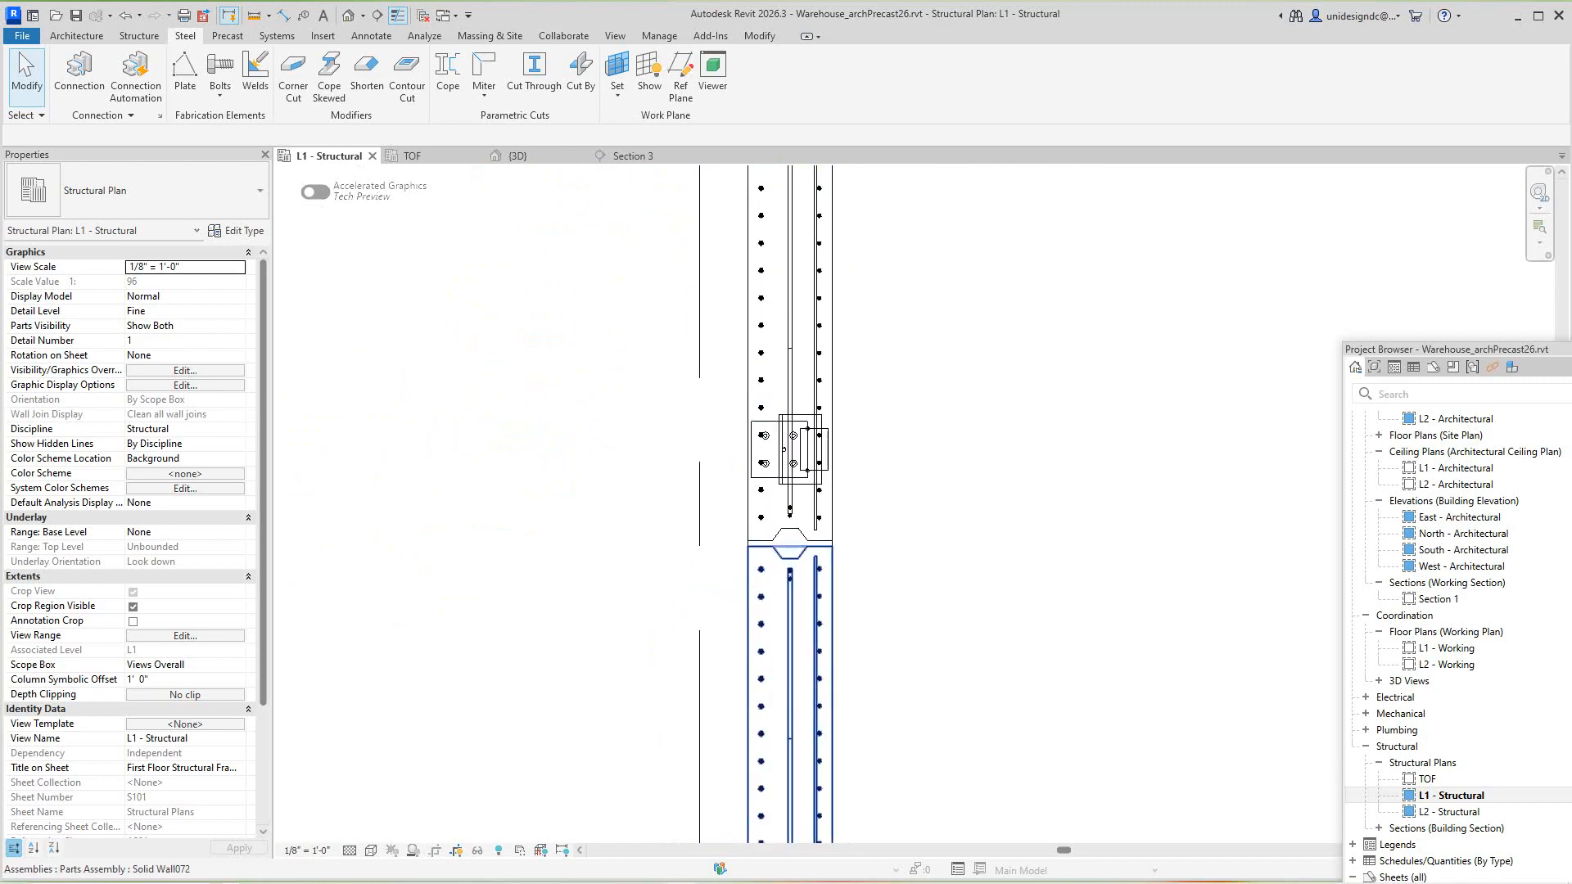
pyautogui.press('d')
pyautogui.press('i')
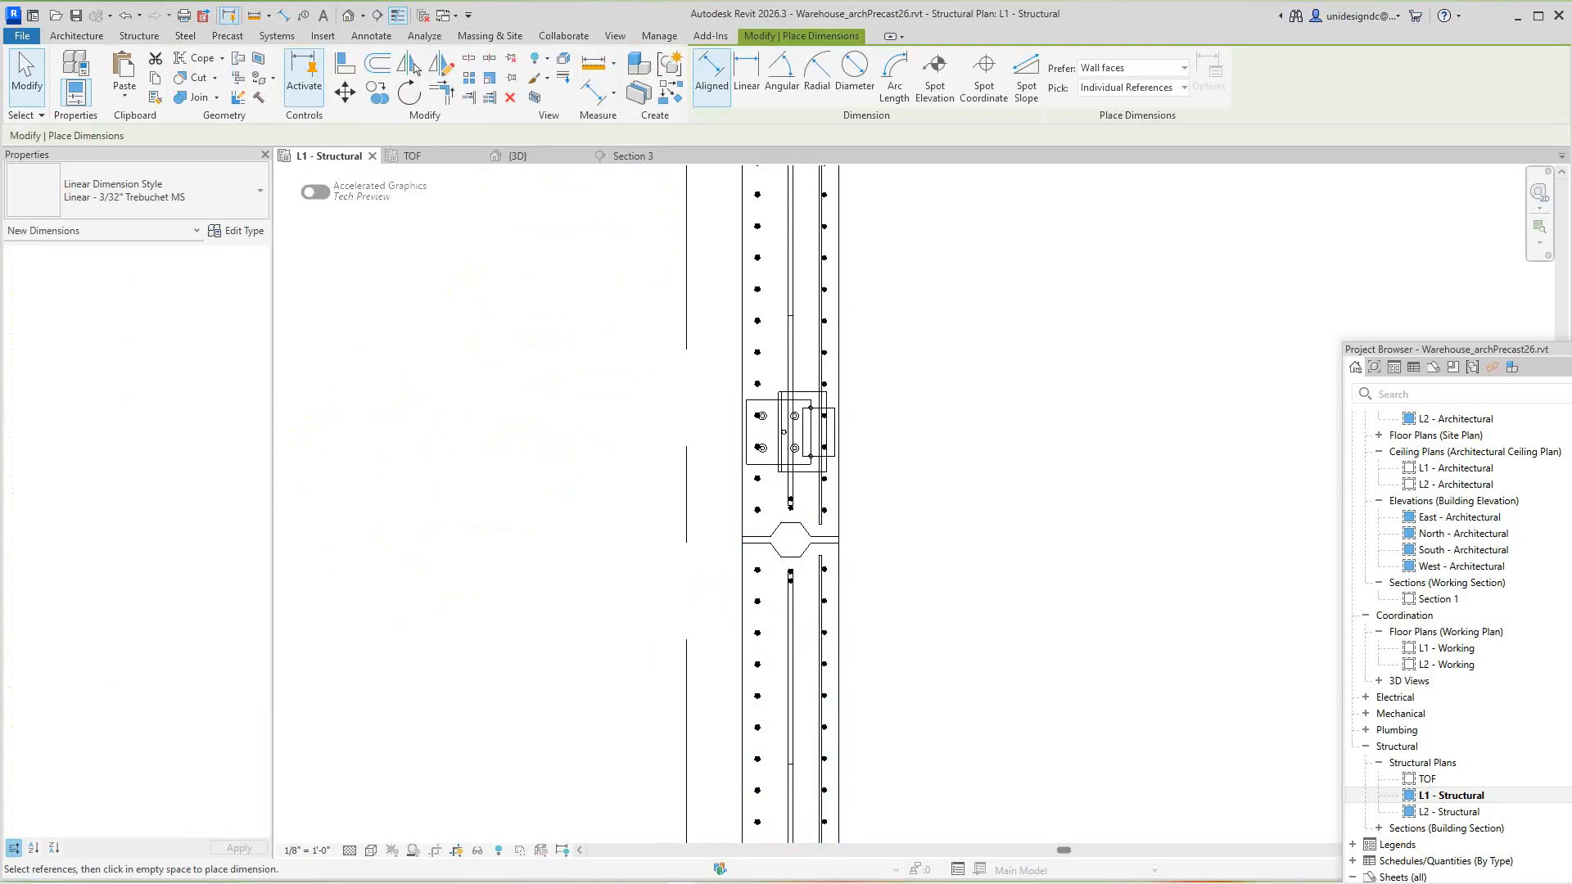
pyautogui.click(839, 527)
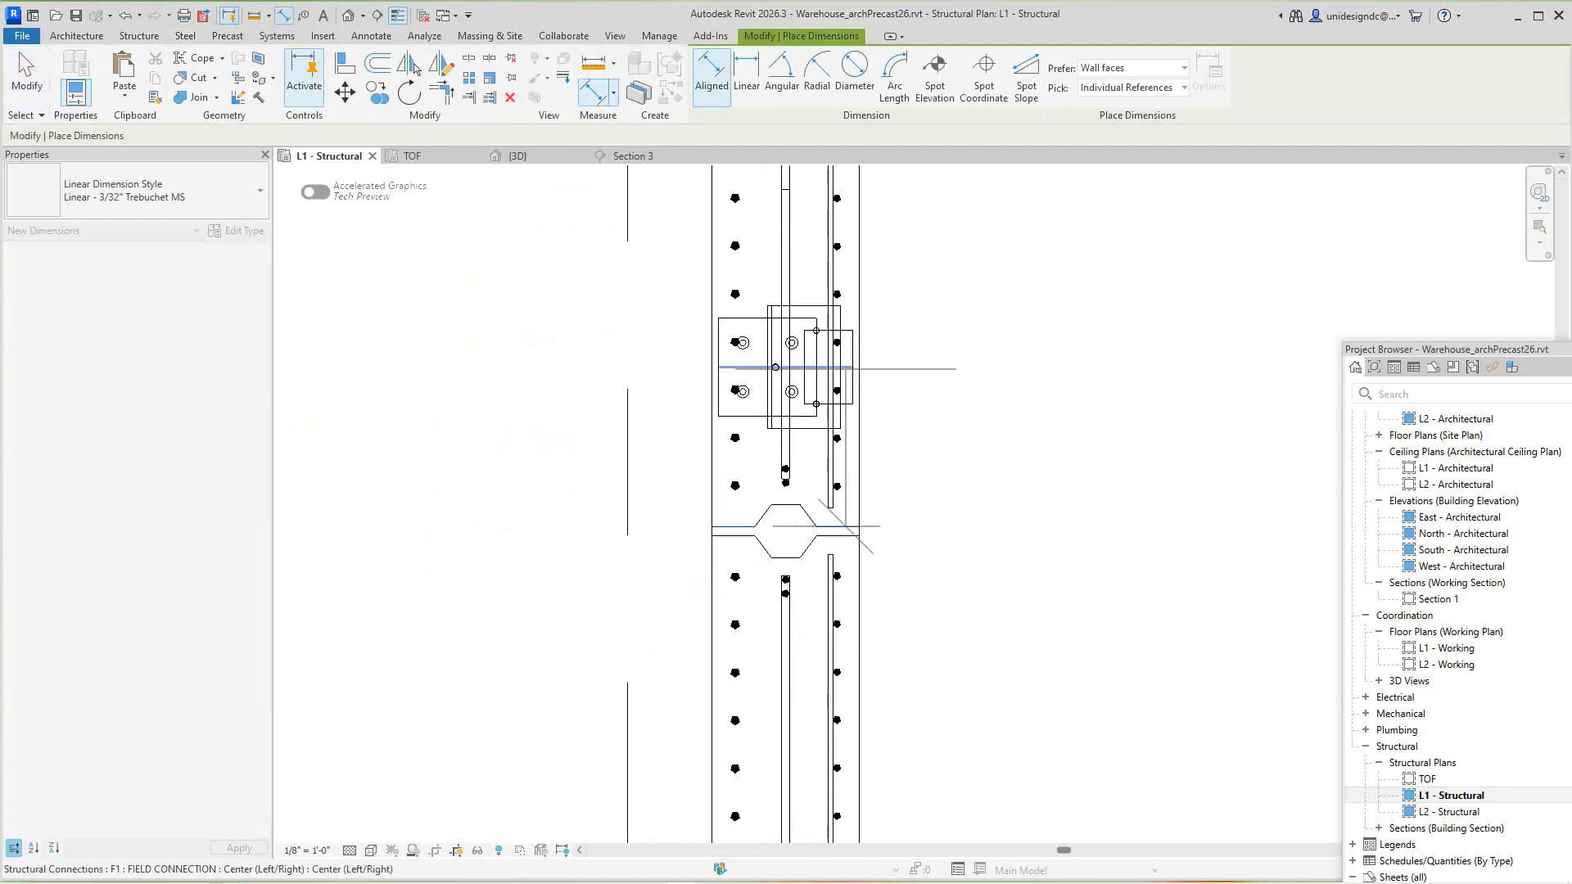
pyautogui.click(847, 367)
pyautogui.scroll(-2, 1016, 290)
pyautogui.moveTo(1015, 289); pyautogui.dragTo(1026, 532, button='middle')
pyautogui.scroll(1, 1071, 379)
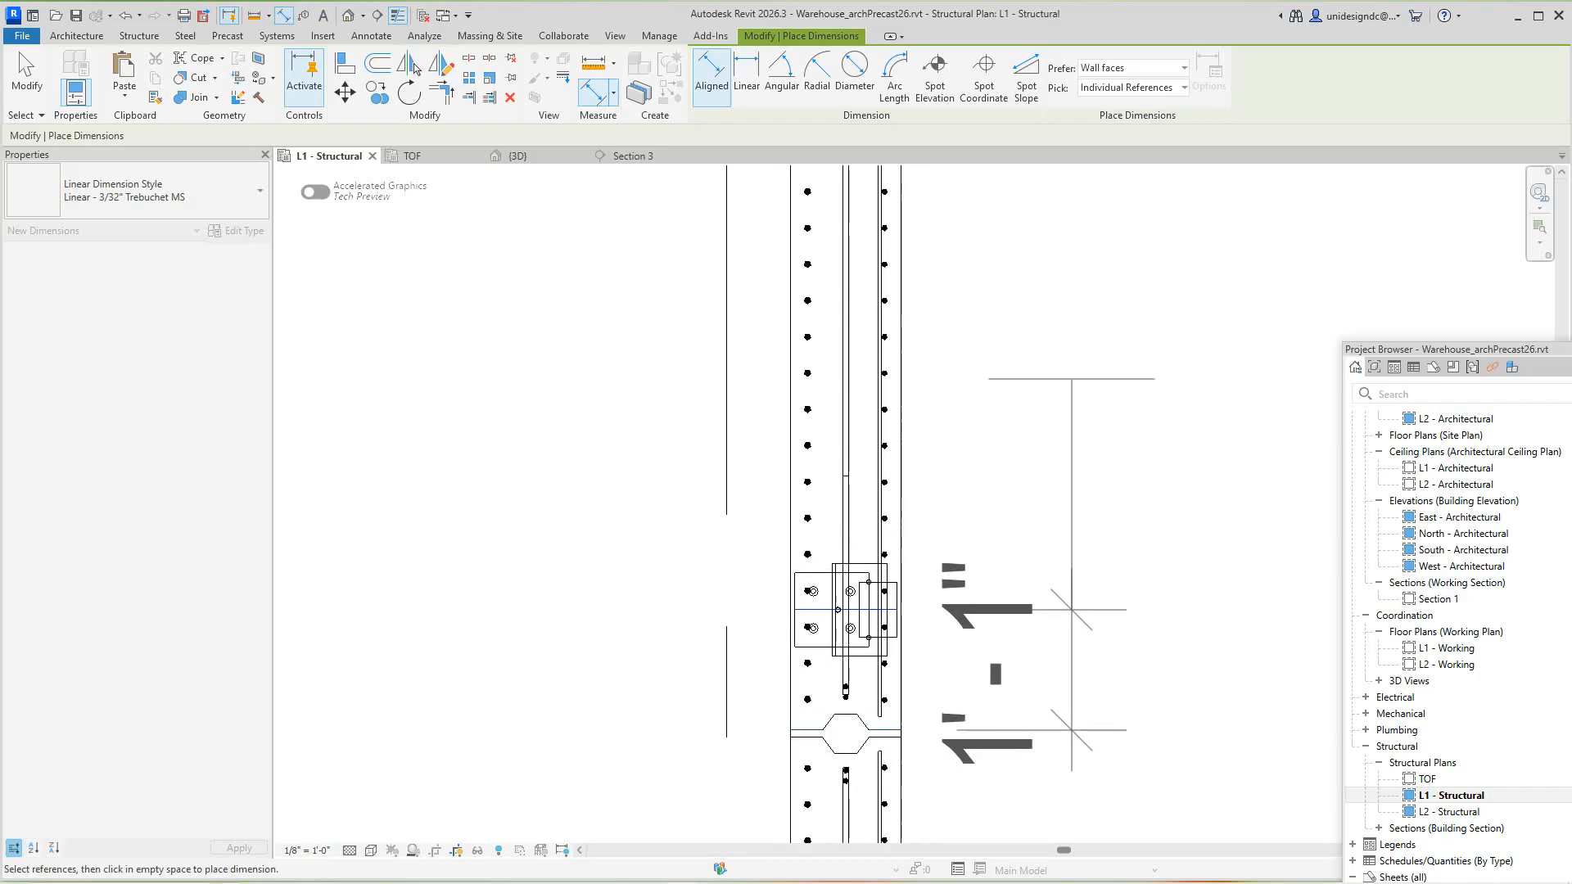
pyautogui.click(1071, 379)
pyautogui.rightClick(1096, 363)
pyautogui.click(1138, 374)
pyautogui.scroll(1, 1081, 592)
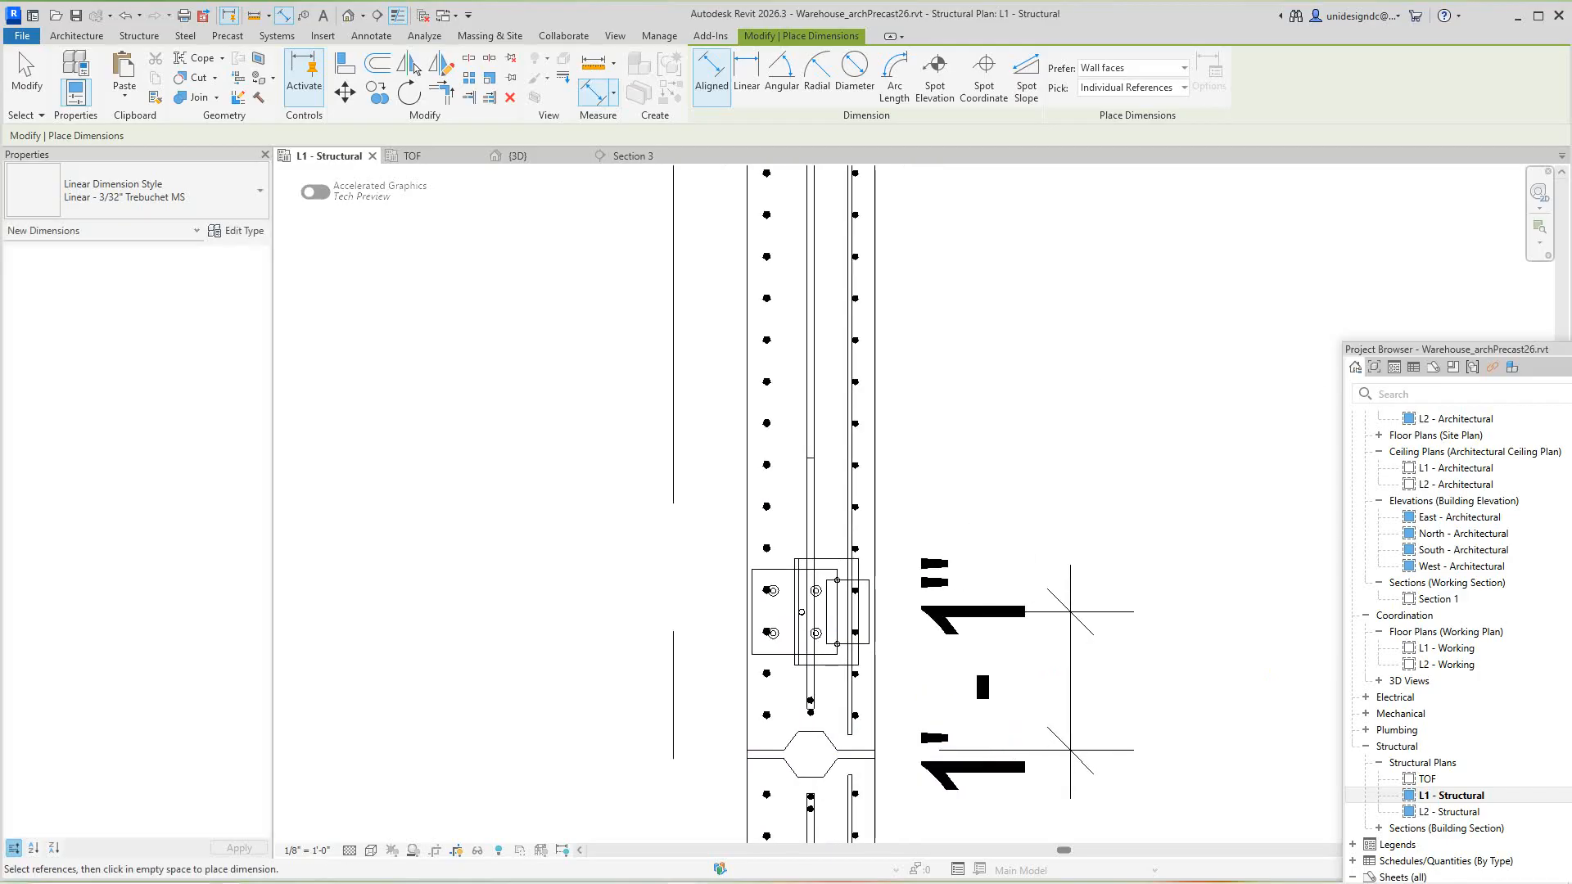
pyautogui.rightClick(963, 459)
pyautogui.click(995, 470)
# Move that F1 field connection by setting its distance from the panel joint to 1' - 6"
pyautogui.click(811, 546)
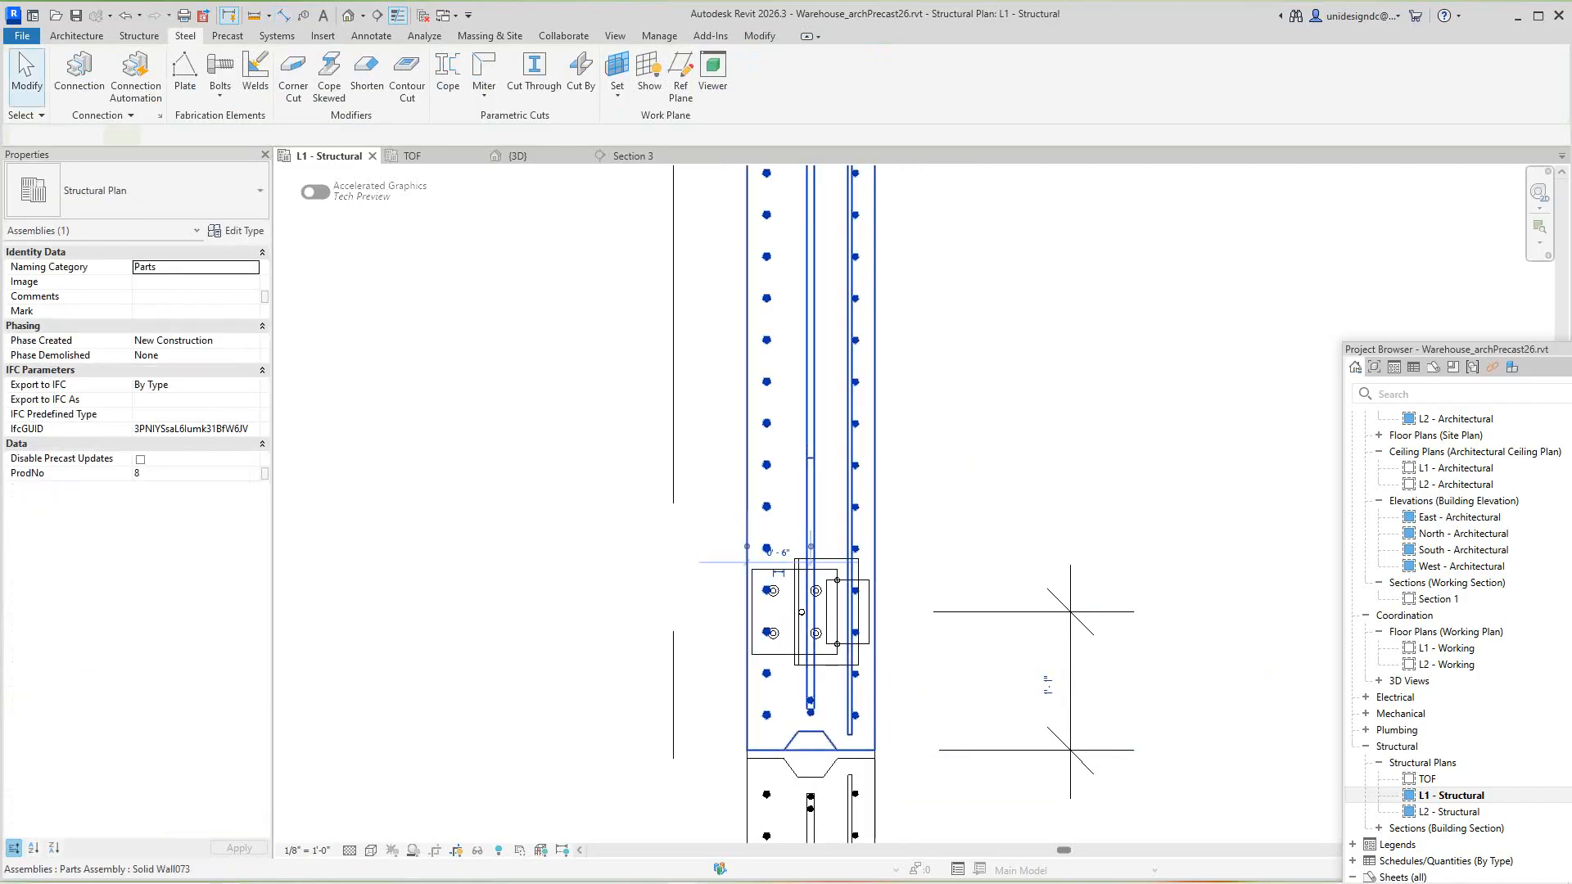
pyautogui.press('Escape')
pyautogui.click(772, 591)
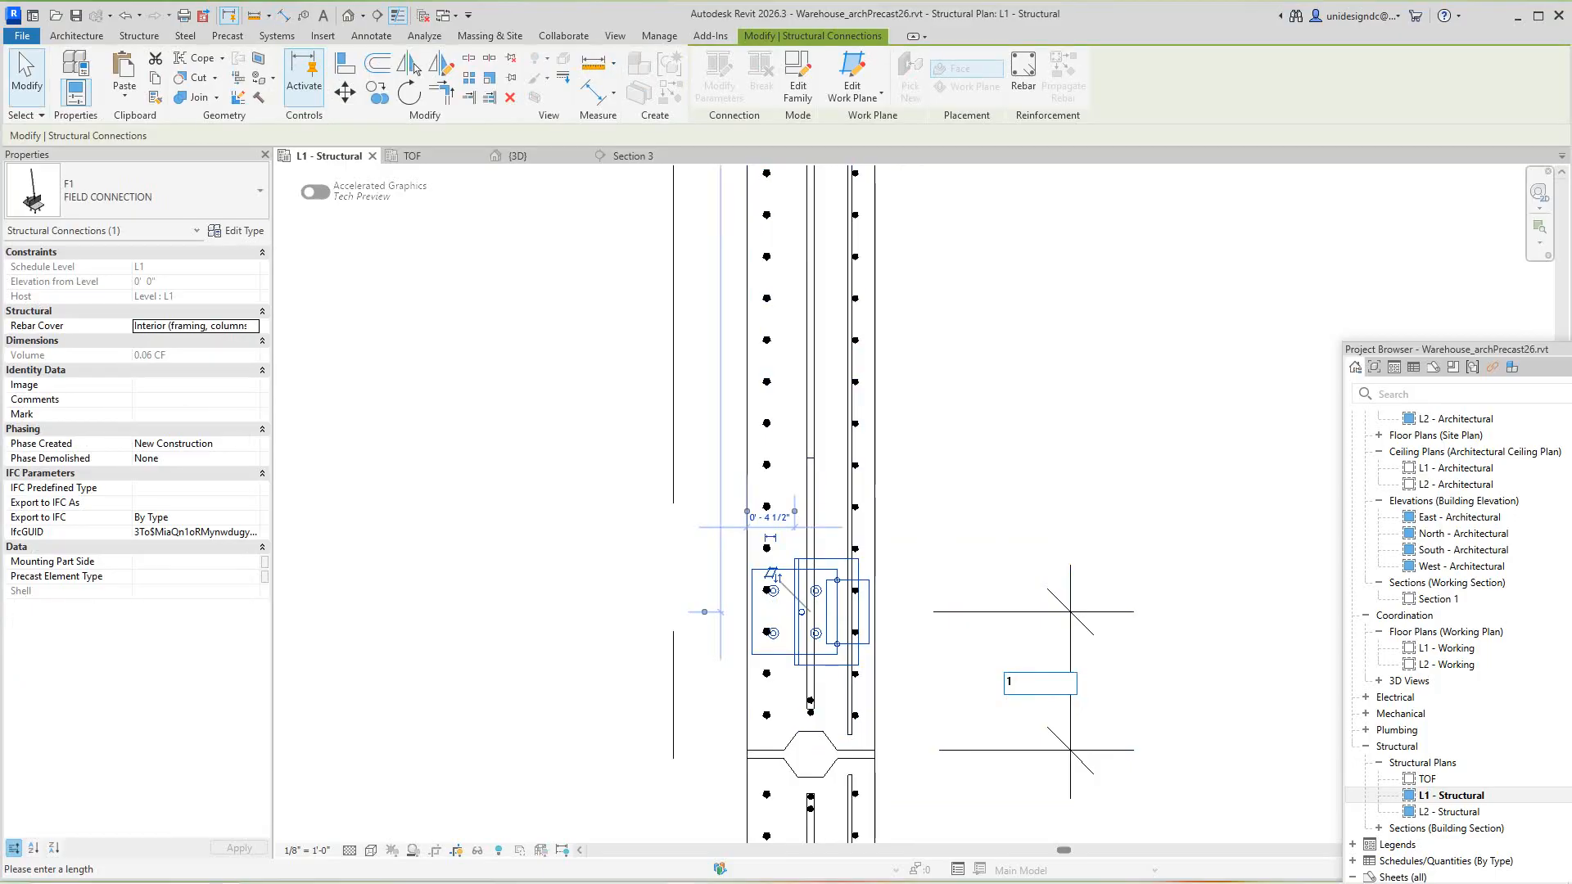
pyautogui.press('Return')
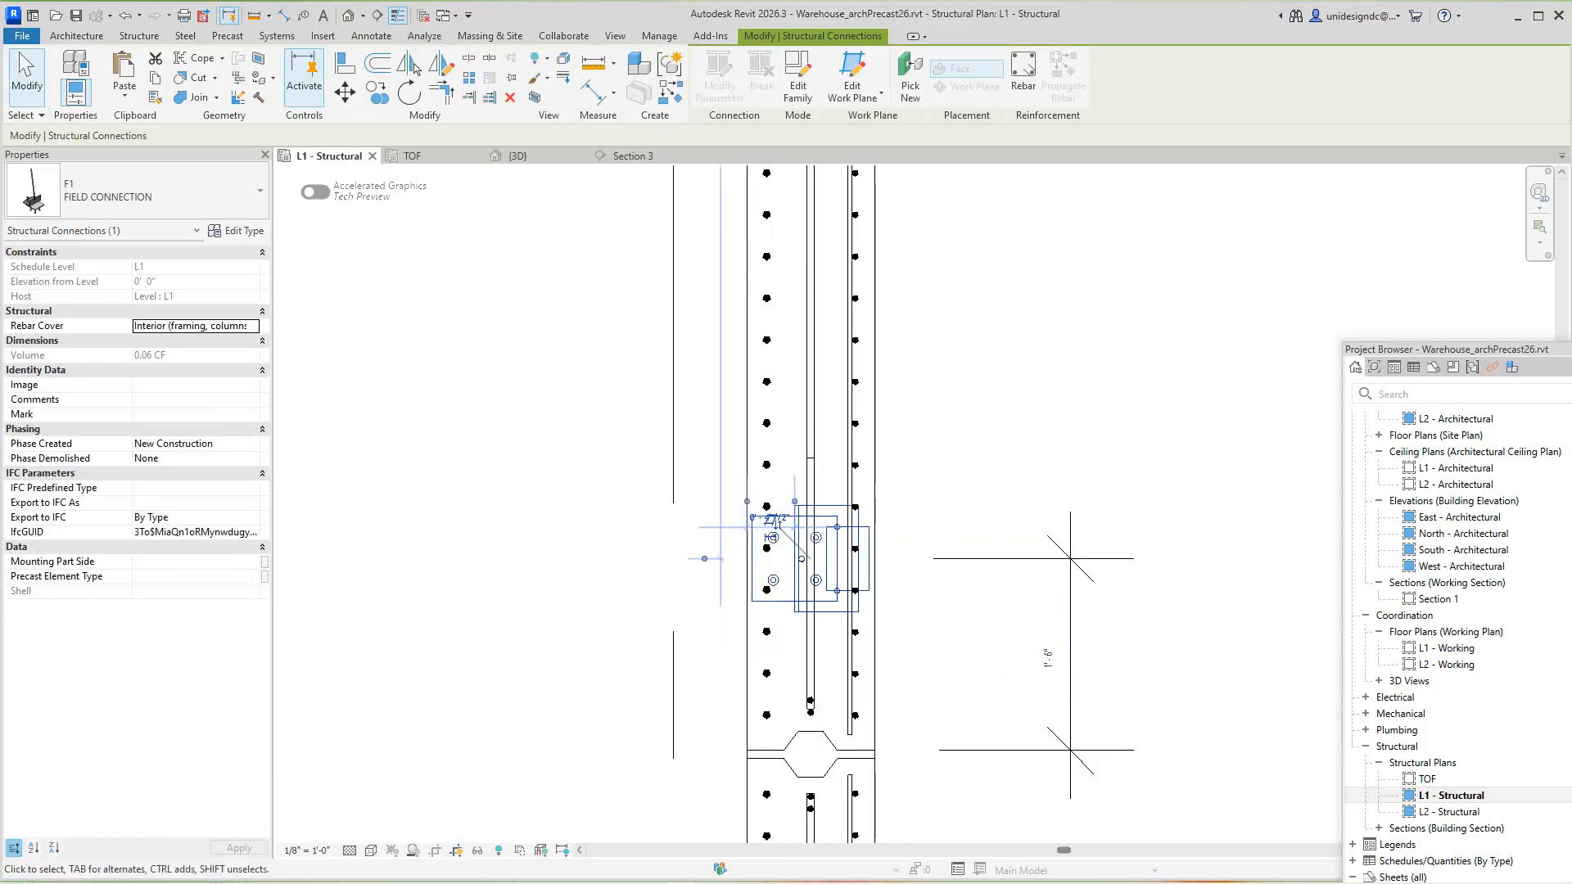
pyautogui.scroll(-3, 1033, 467)
pyautogui.press('Escape')
pyautogui.scroll(-3, 1047, 440)
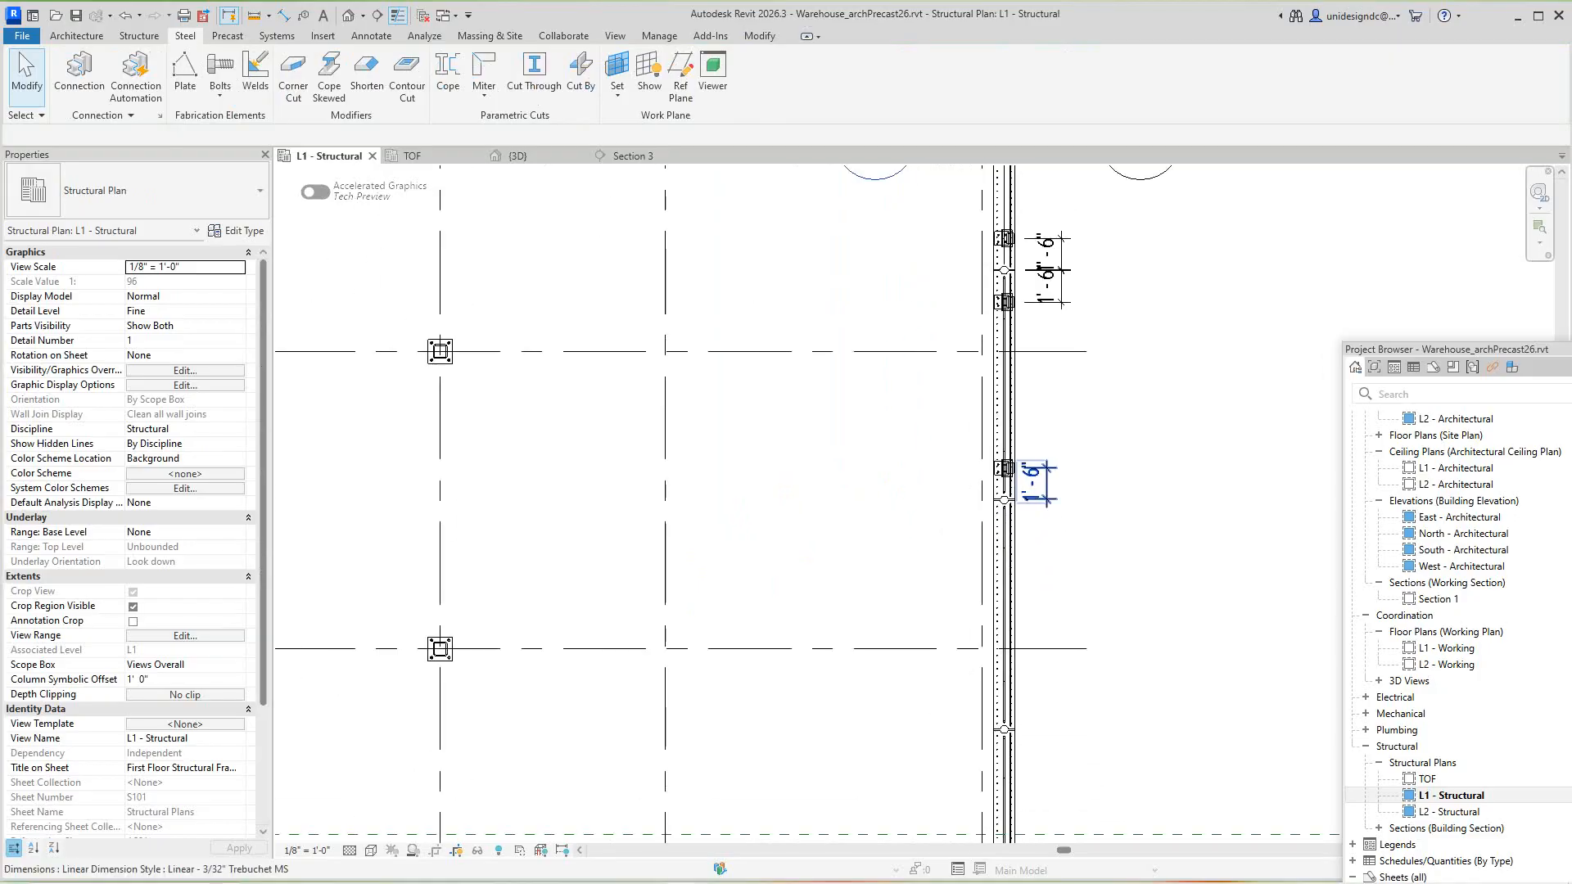
# Open the default 3D view and examine the precast walls, columns and footings from the back-left side of the building
pyautogui.moveTo(1039, 475); pyautogui.dragTo(1073, 469, button='middle')
pyautogui.scroll(-5, 988, 547)
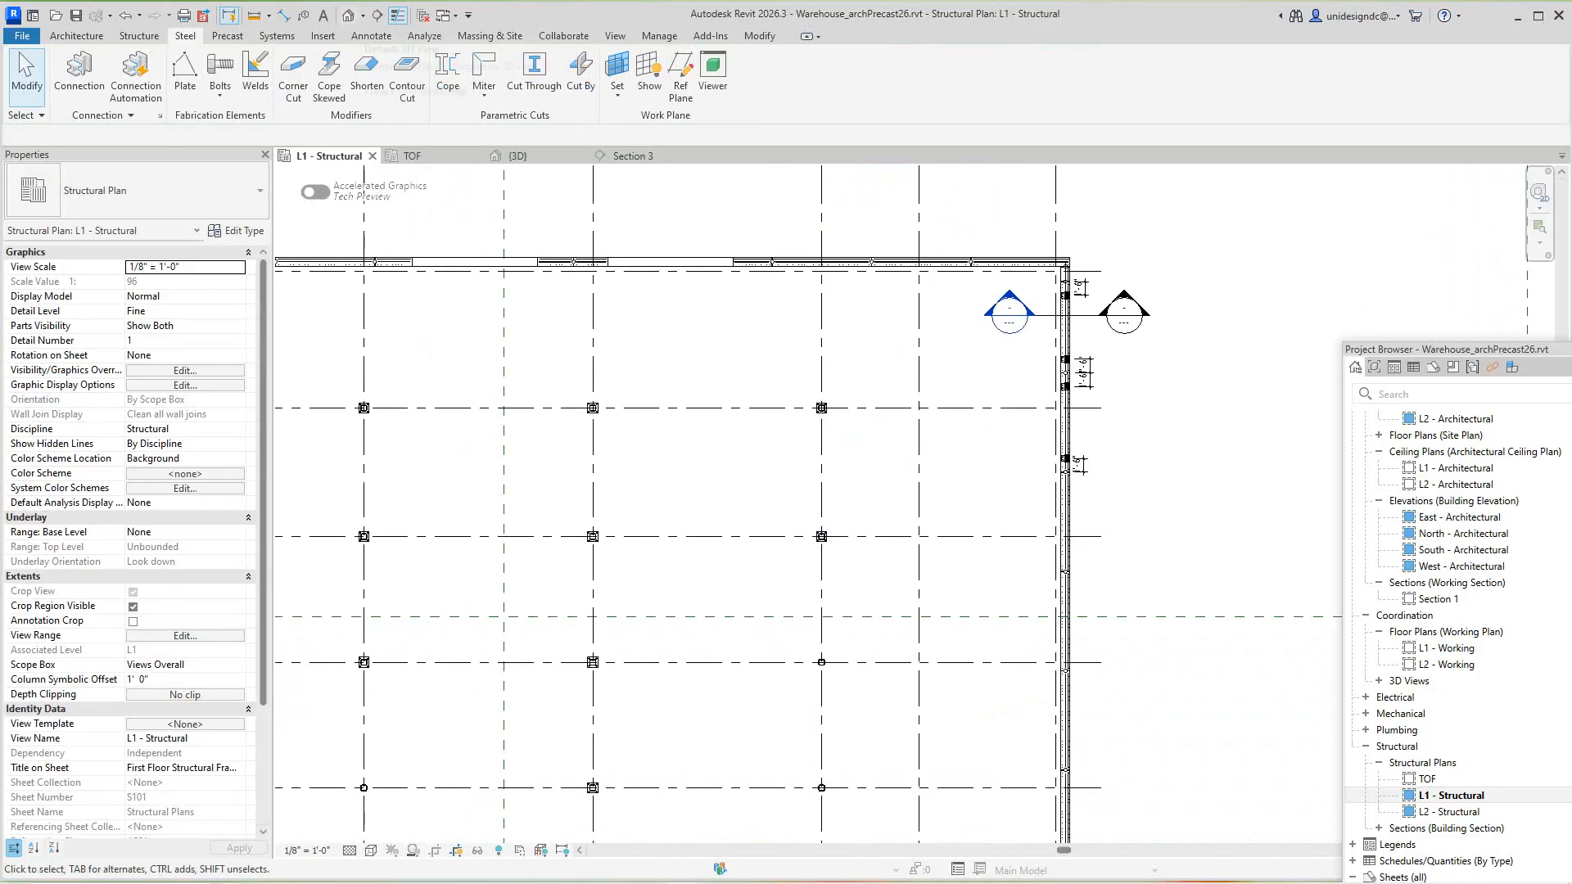
pyautogui.click(348, 15)
pyautogui.scroll(-2, 717, 325)
pyautogui.moveTo(717, 326); pyautogui.dragTo(707, 492, button='middle')
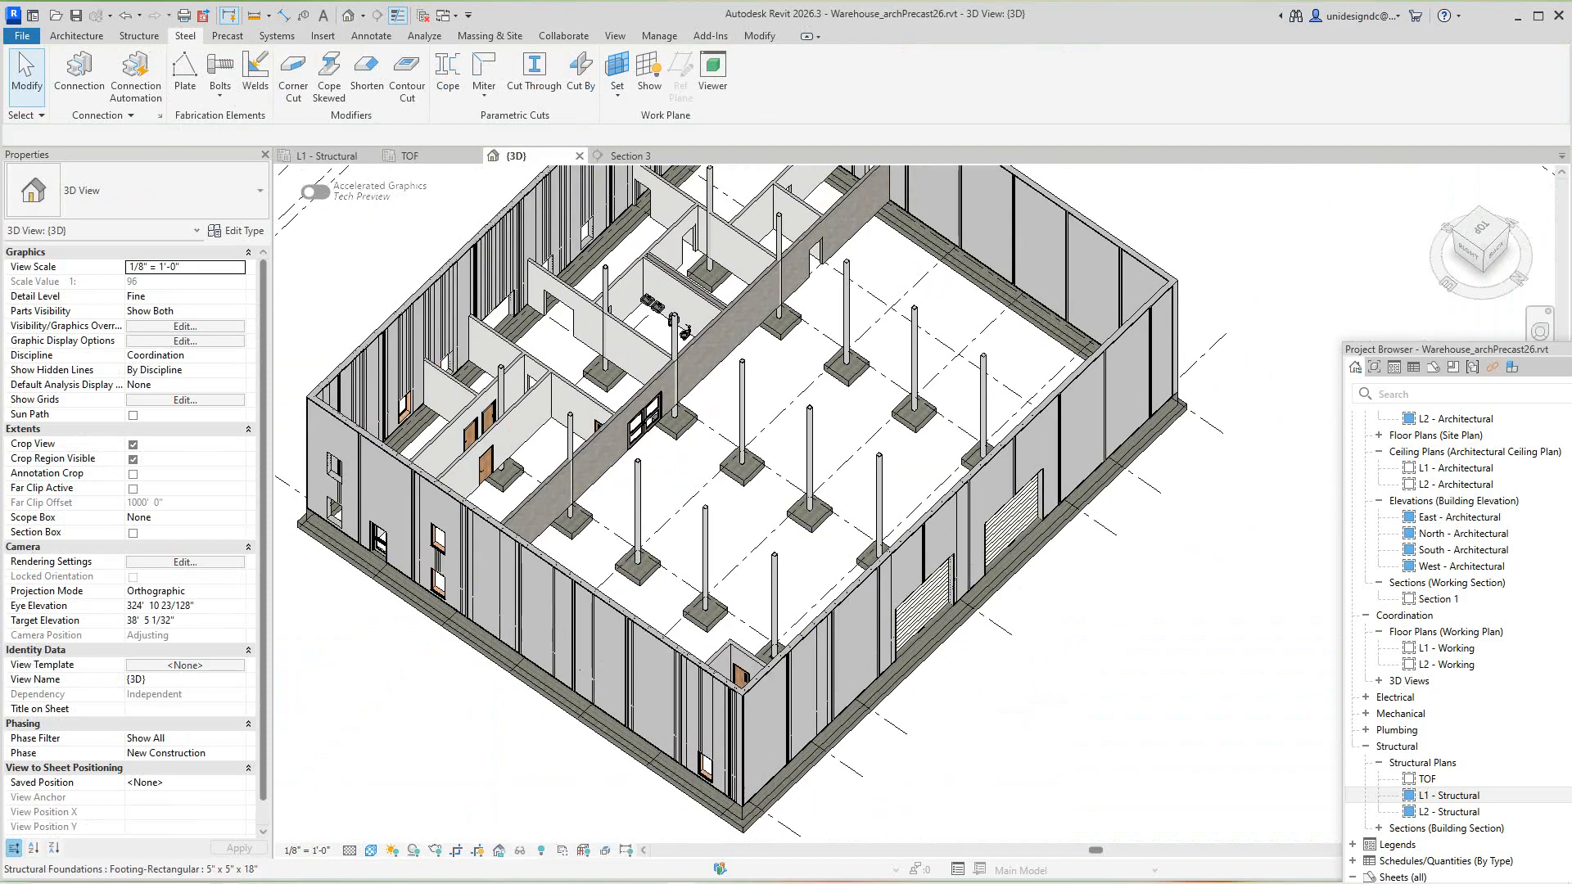
pyautogui.moveTo(914, 413); pyautogui.dragTo(899, 484, button='middle')
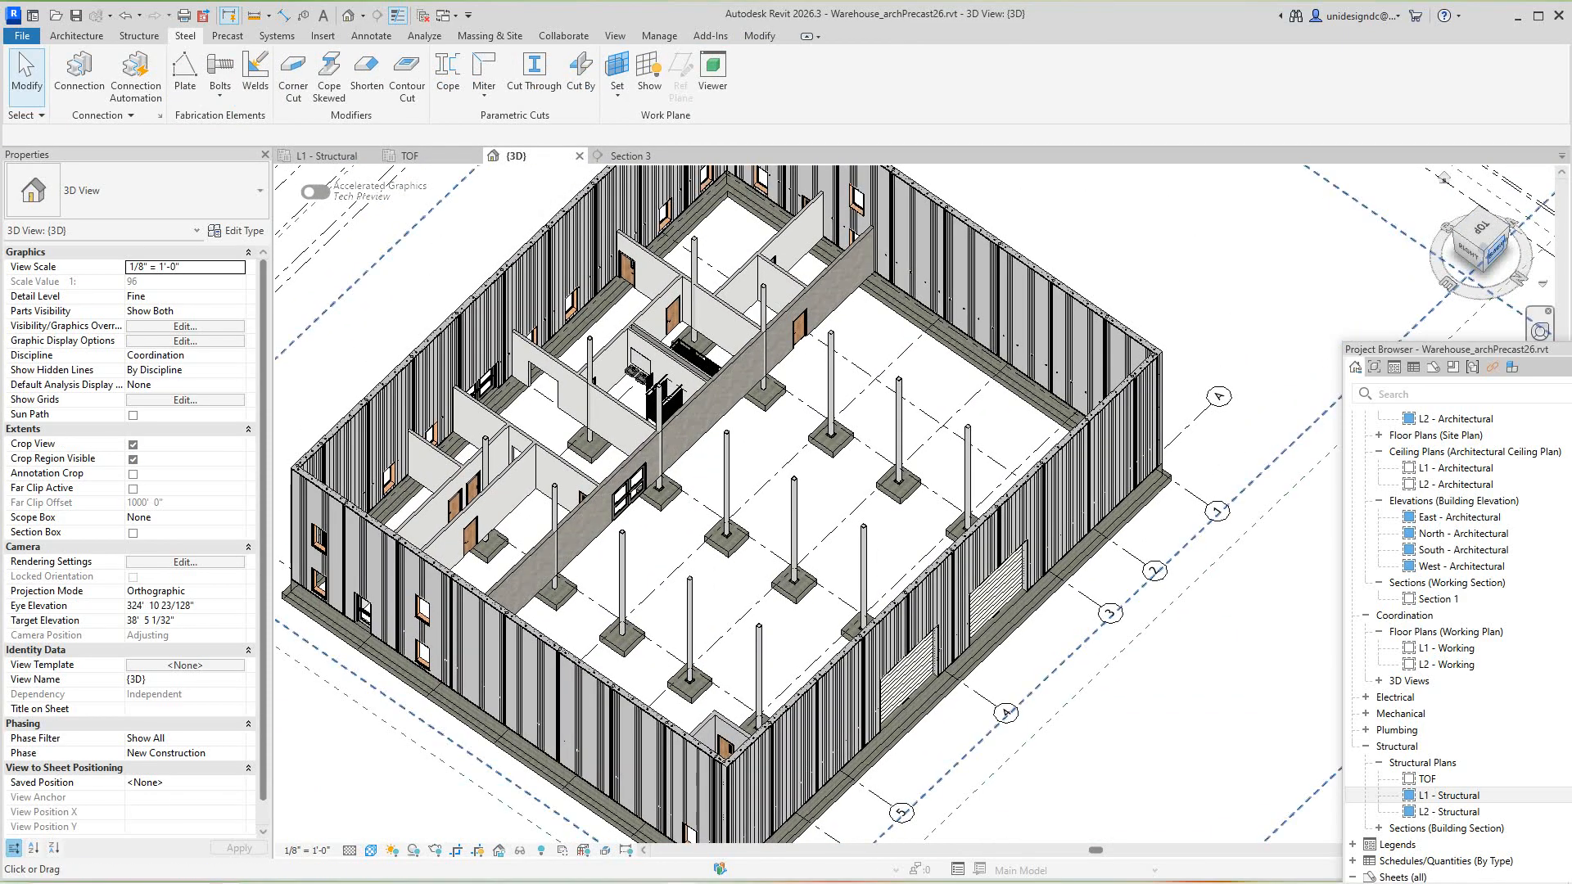
pyautogui.moveTo(1480, 229); pyautogui.dragTo(1349, 222)
pyautogui.scroll(4, 1128, 534)
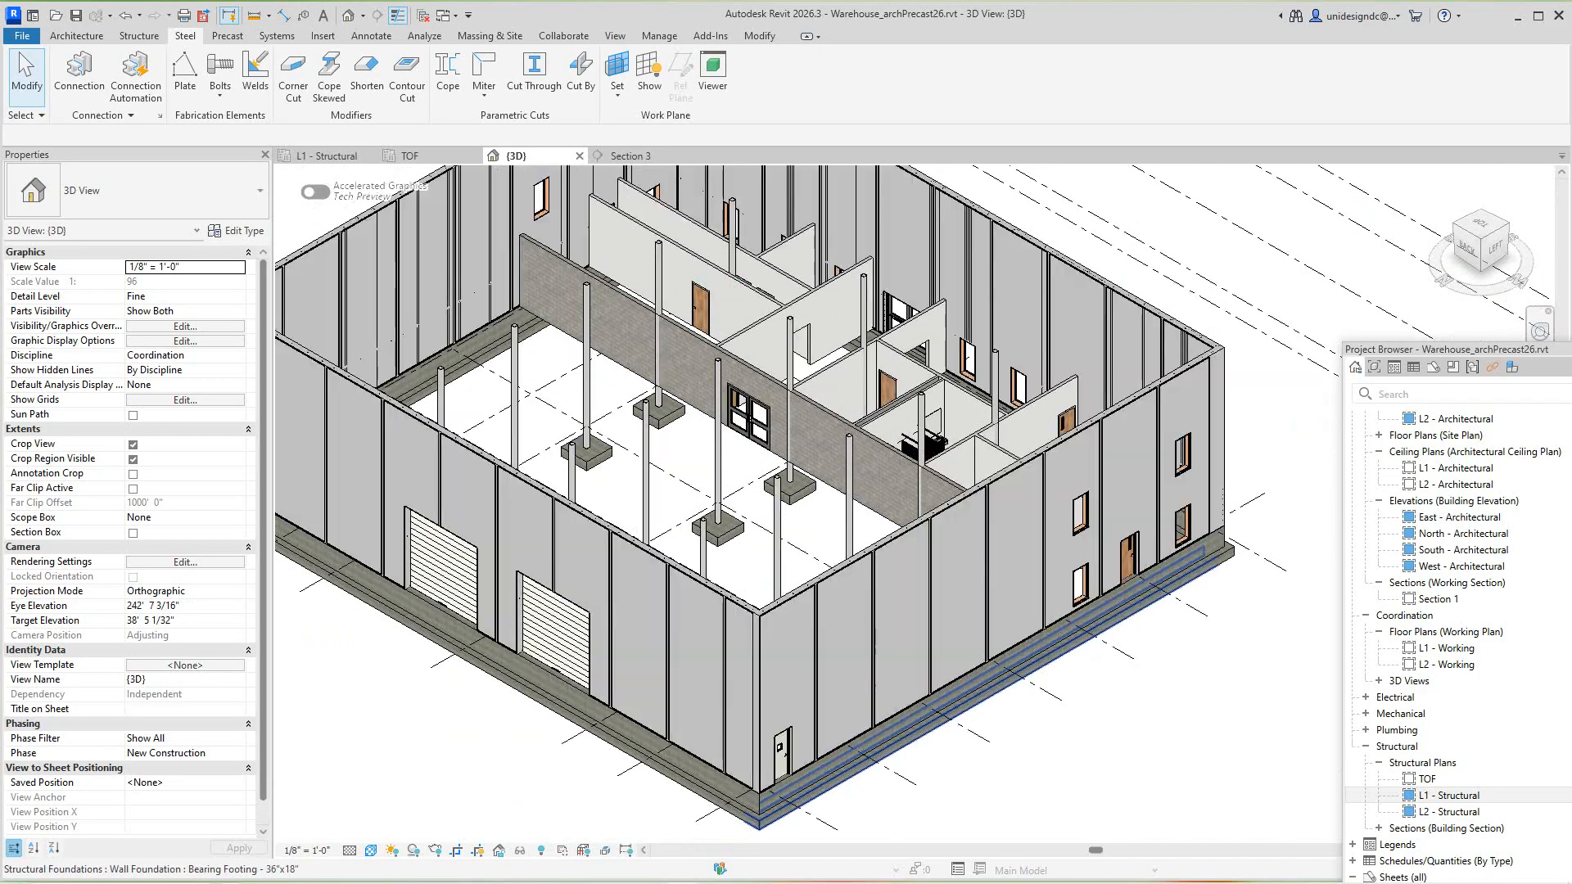
pyautogui.scroll(-3, 1110, 679)
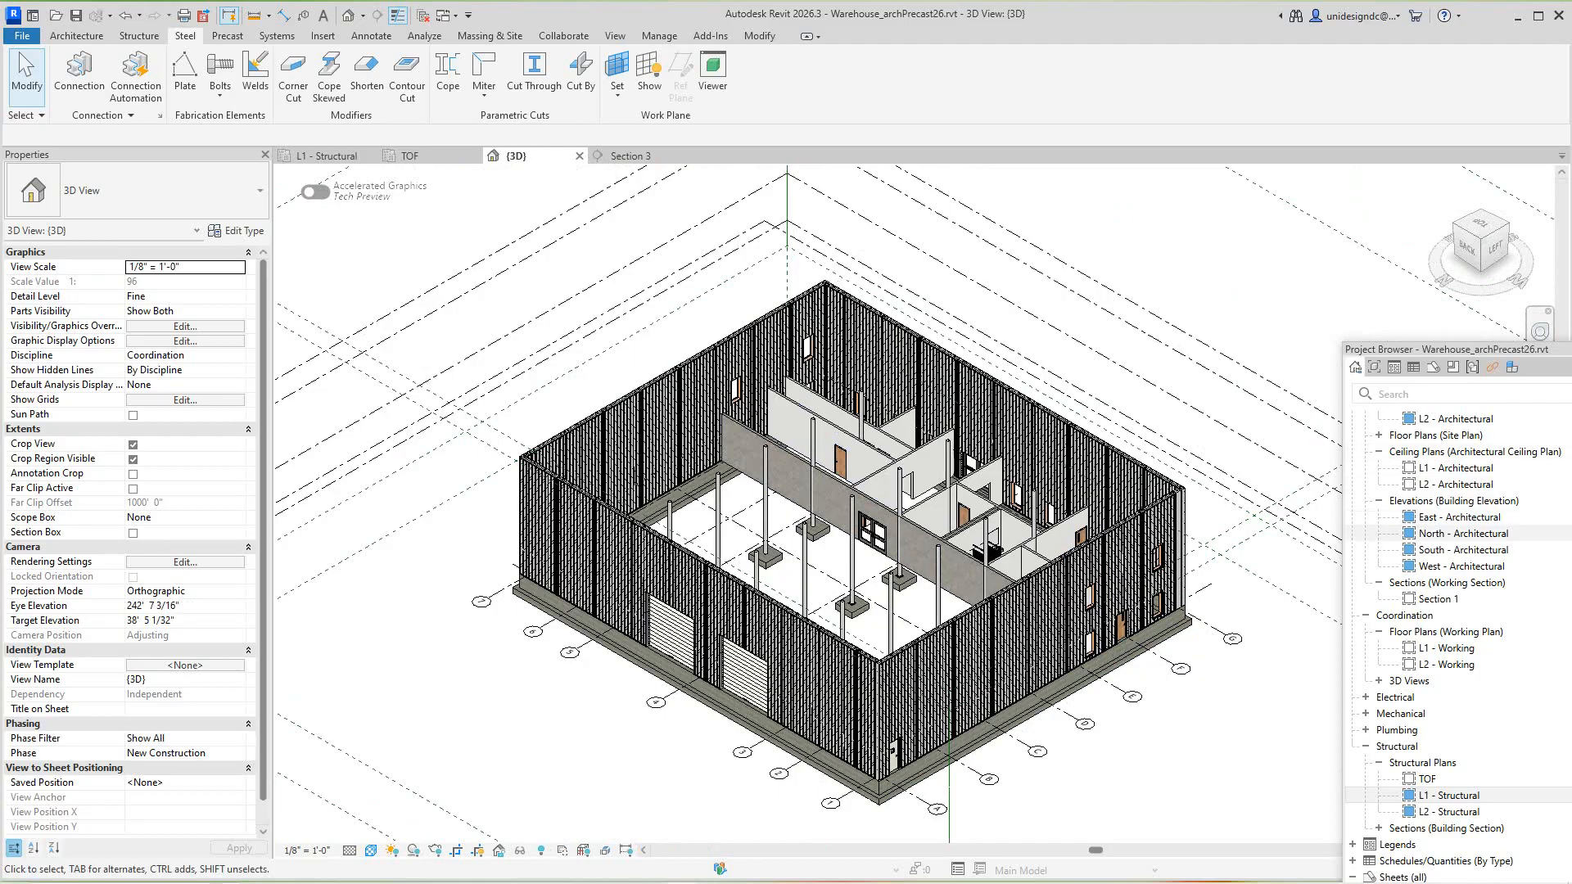
pyautogui.moveTo(1343, 343); pyautogui.dragTo(1309, 190)
pyautogui.scroll(3, 839, 655)
pyautogui.scroll(-2, 741, 573)
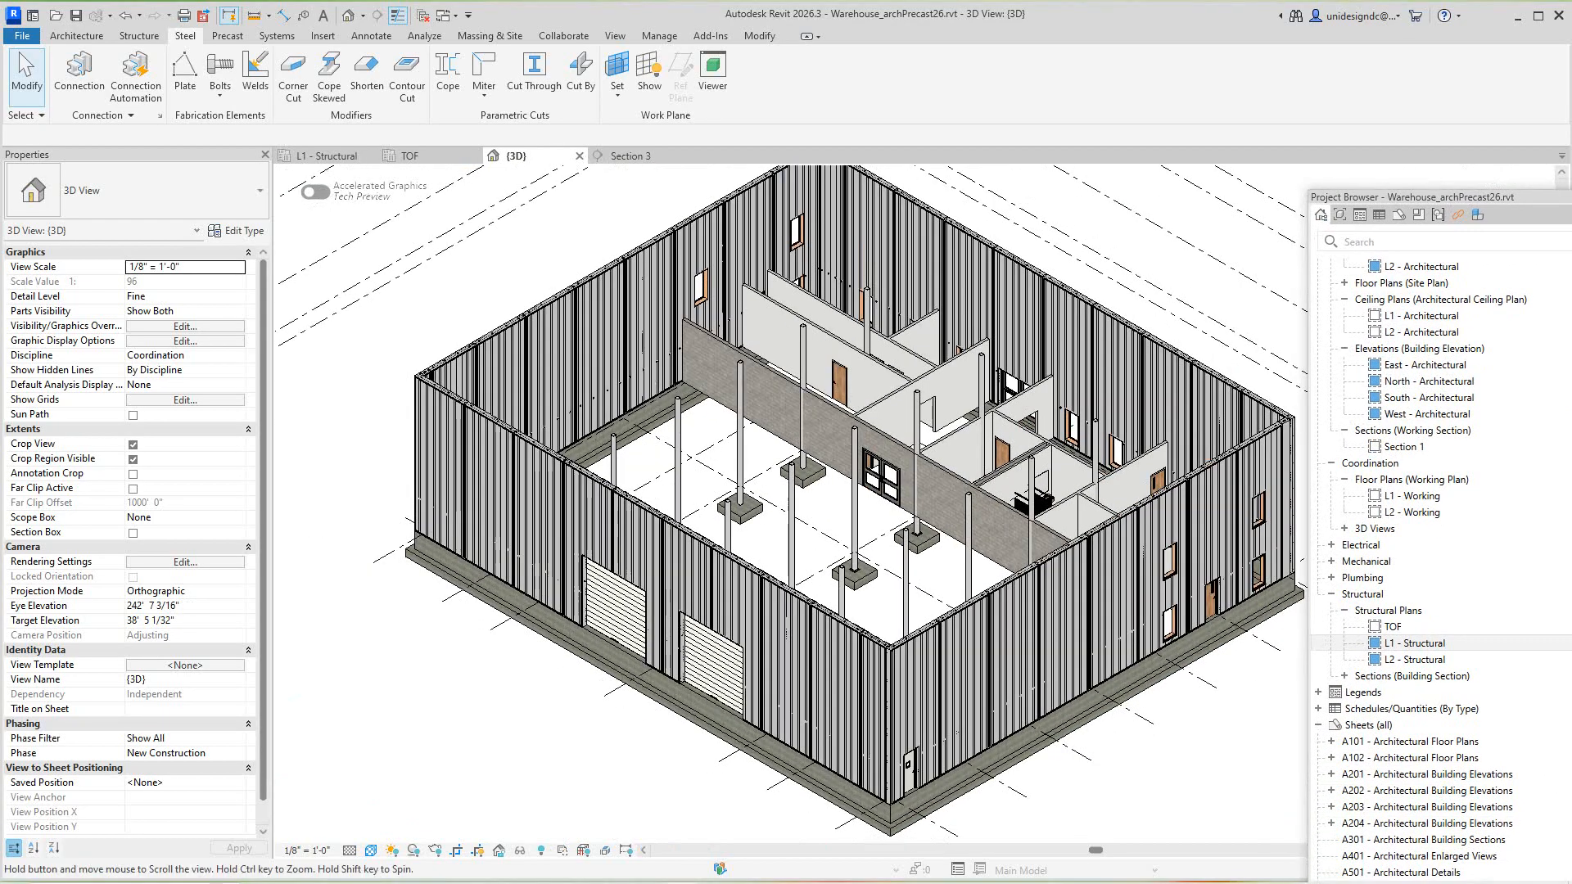
pyautogui.scroll(3, 541, 412)
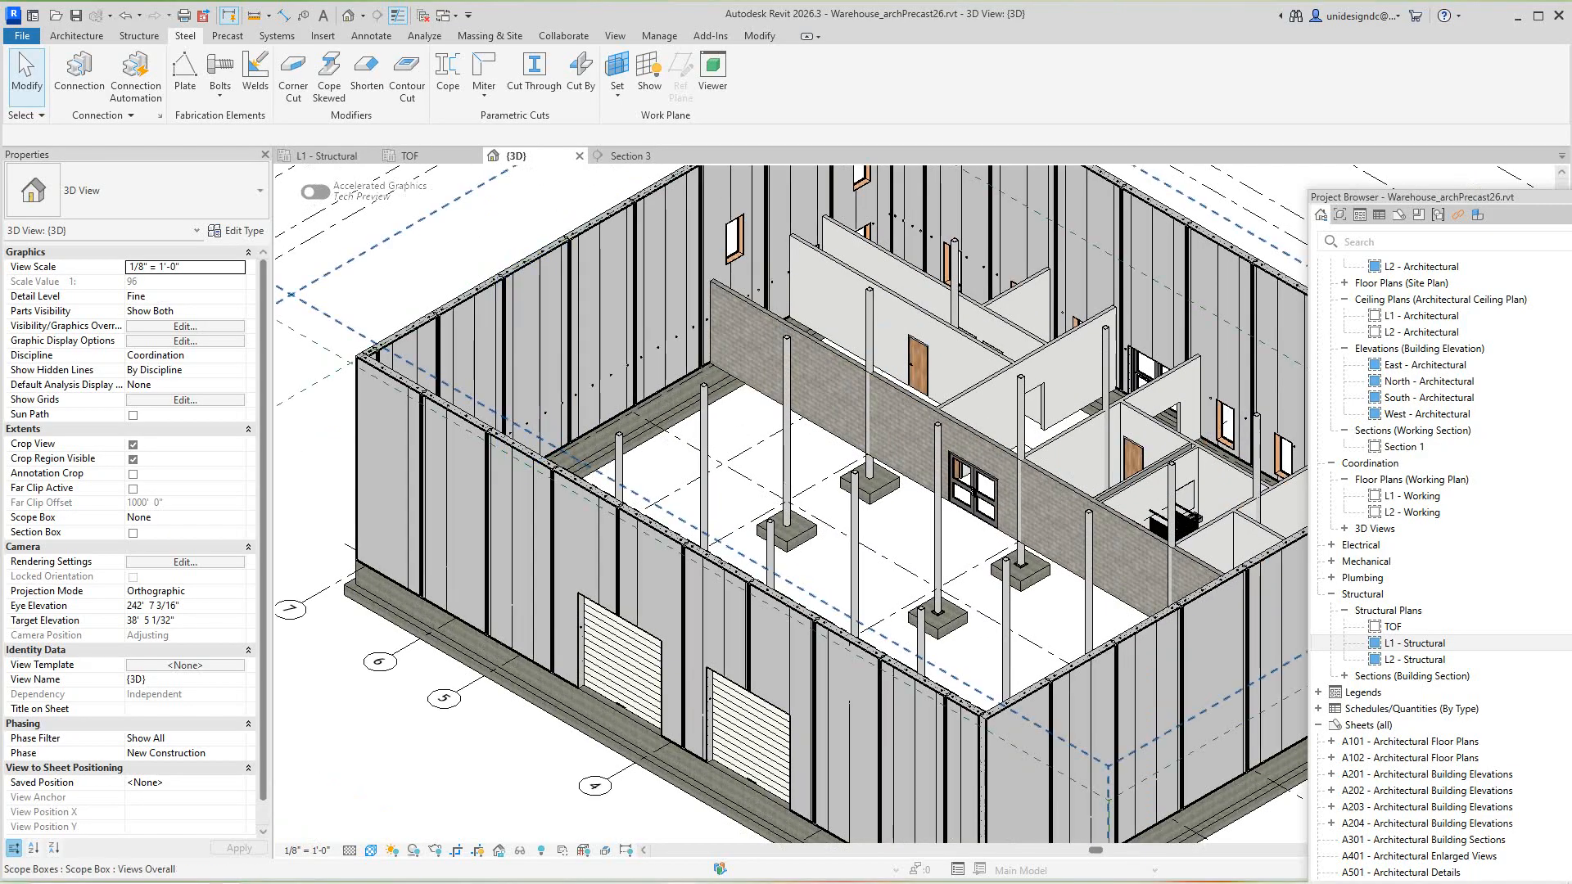
pyautogui.scroll(-5, 510, 452)
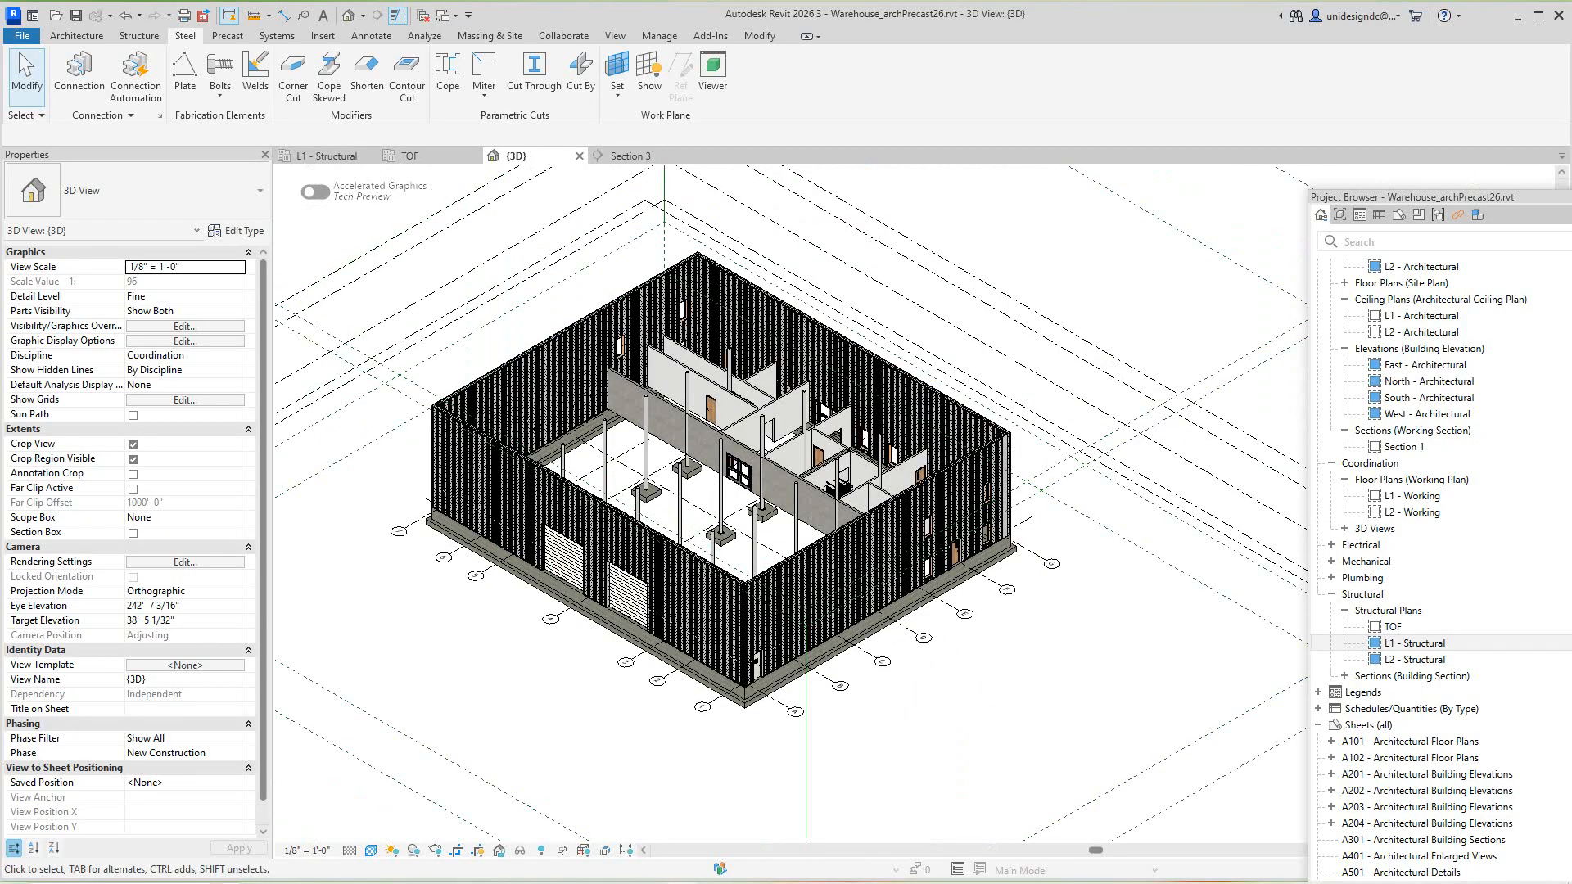
# Open the TOF structural plan and examine the base plates on the column footings
pyautogui.doubleClick(1393, 626)
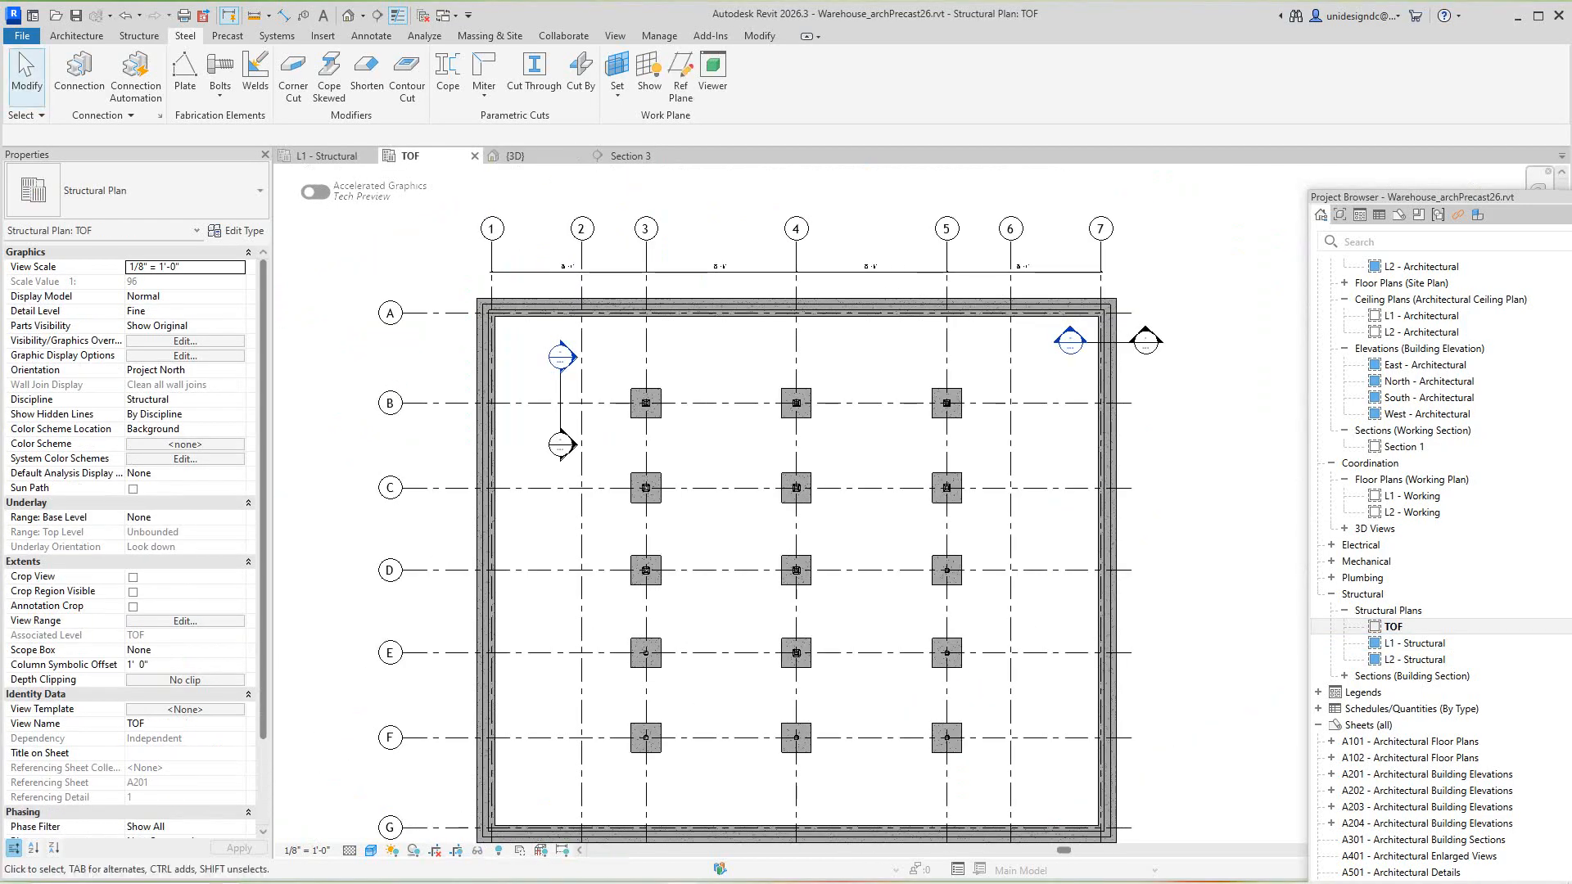
pyautogui.scroll(1, 757, 473)
pyautogui.moveTo(565, 646); pyautogui.dragTo(542, 587, button='middle')
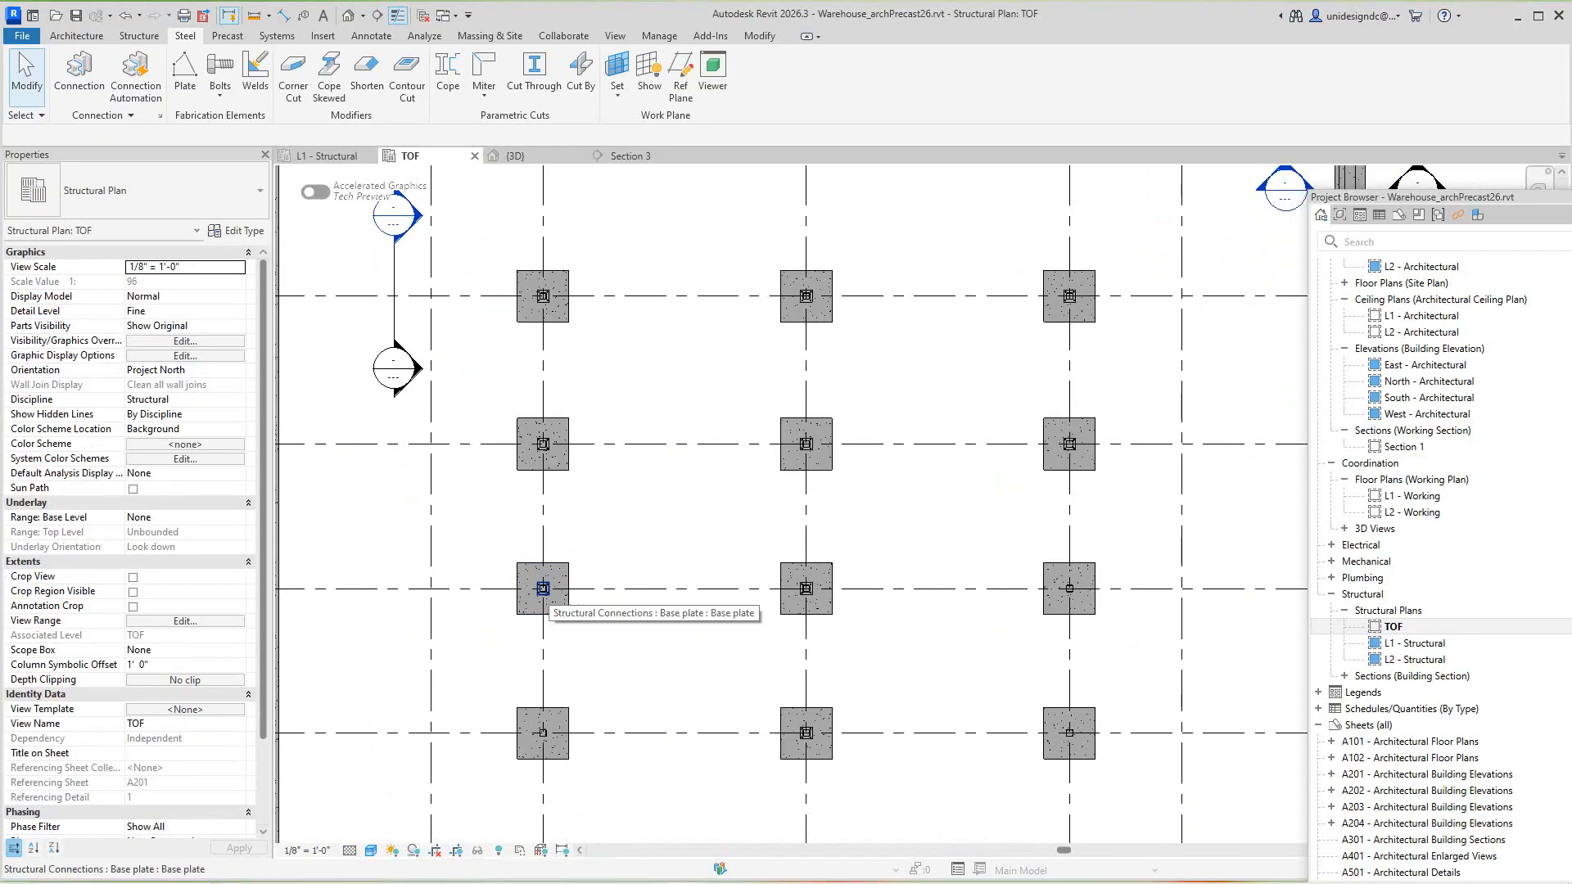
pyautogui.scroll(-3, 827, 589)
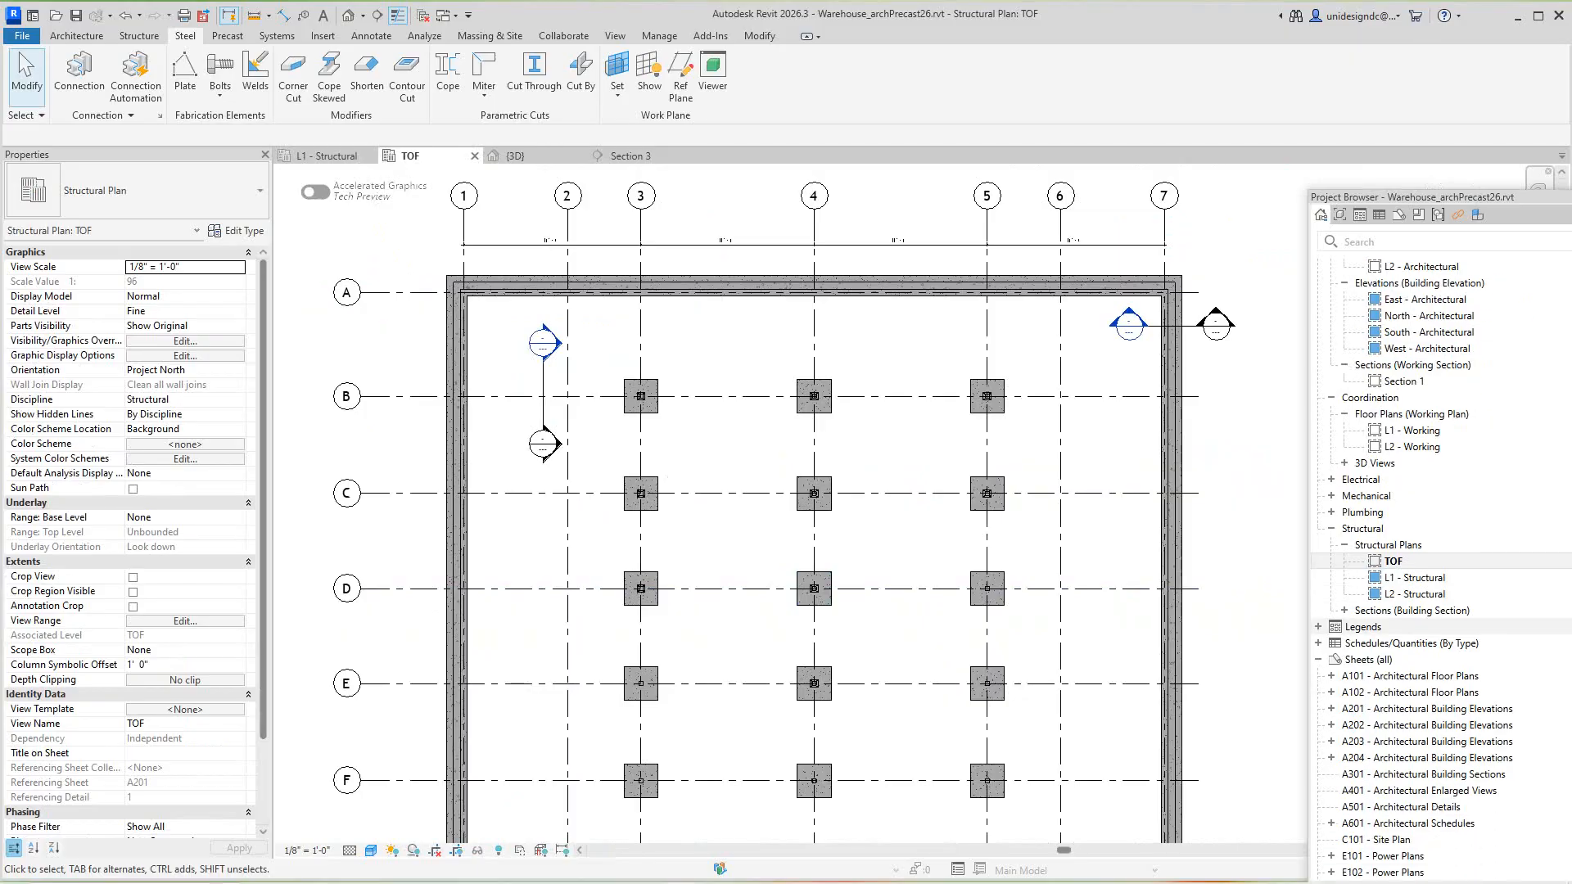
# Open the S101 and S102 Structural Plans sheets and review the plans placed on them
pyautogui.scroll(-4, 1441, 565)
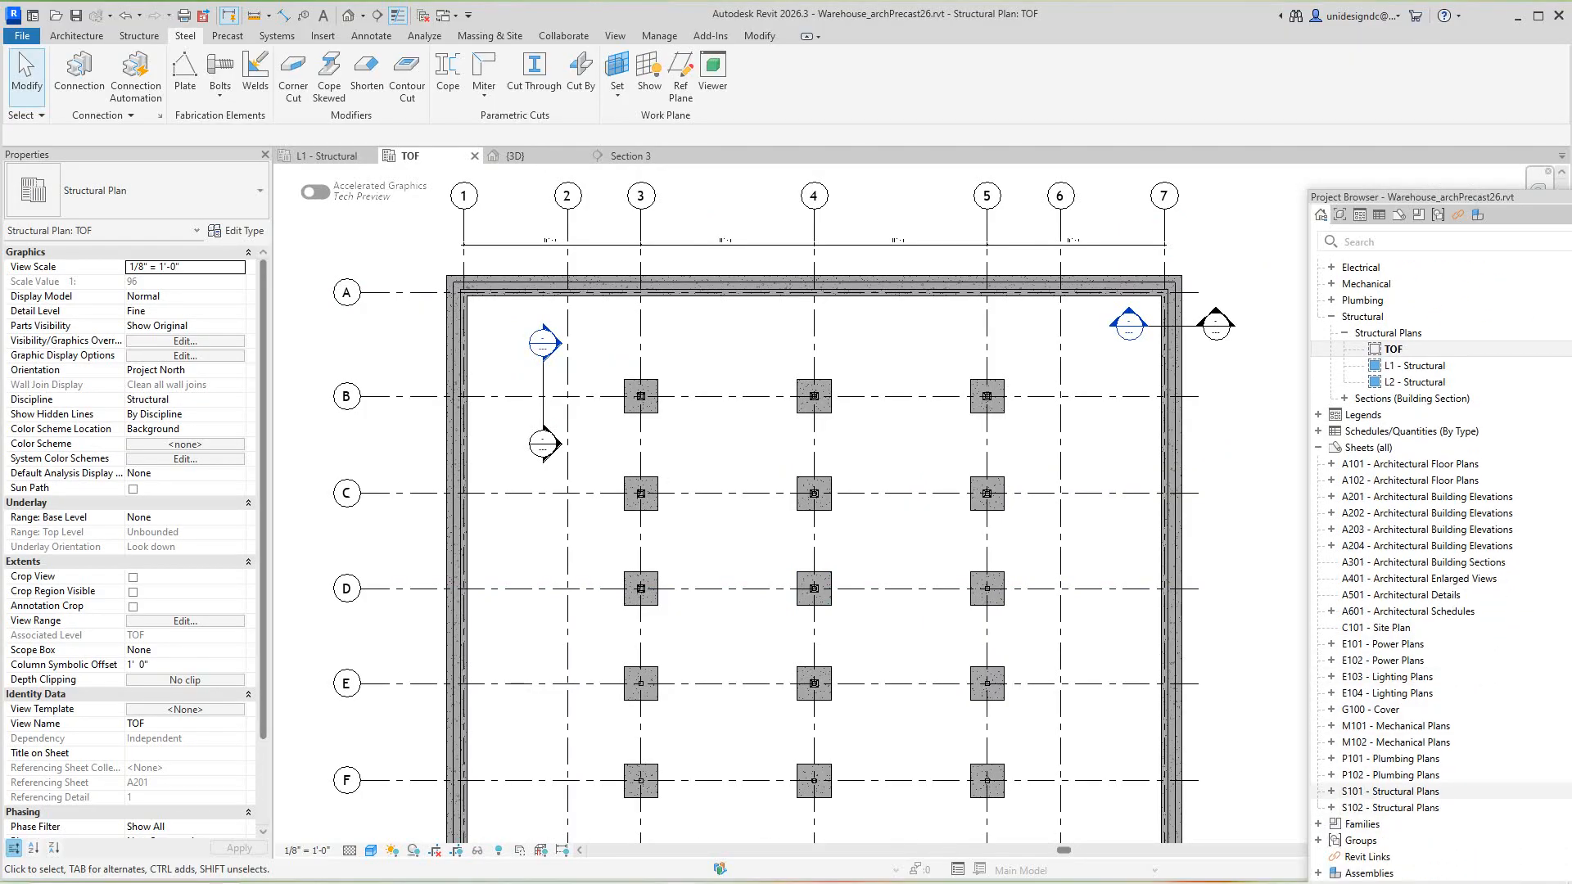
pyautogui.doubleClick(1409, 791)
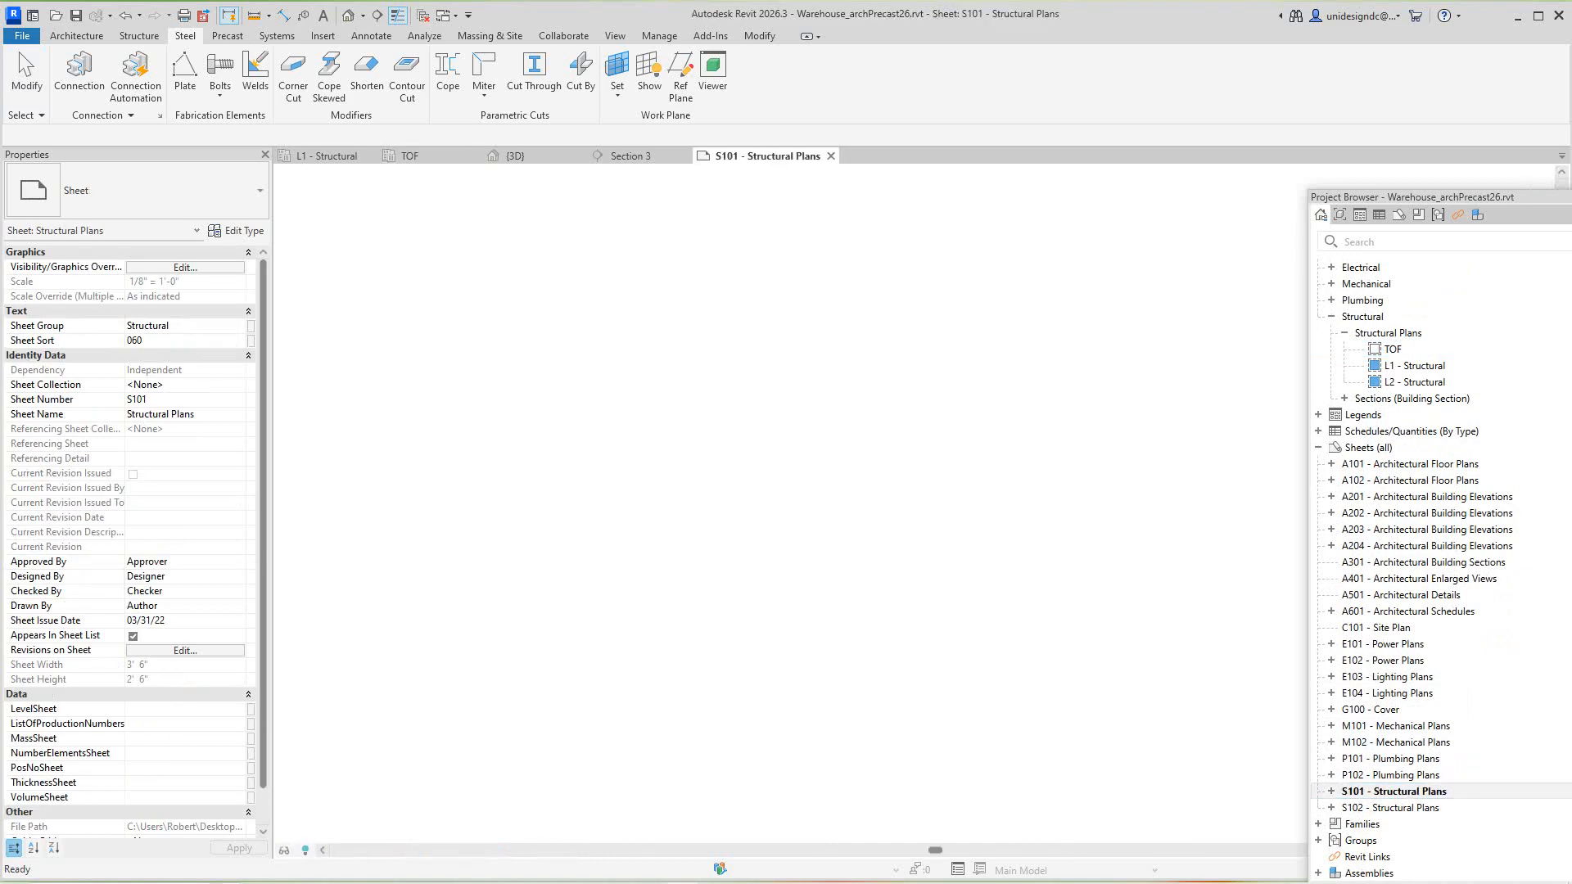
pyautogui.scroll(3, 808, 461)
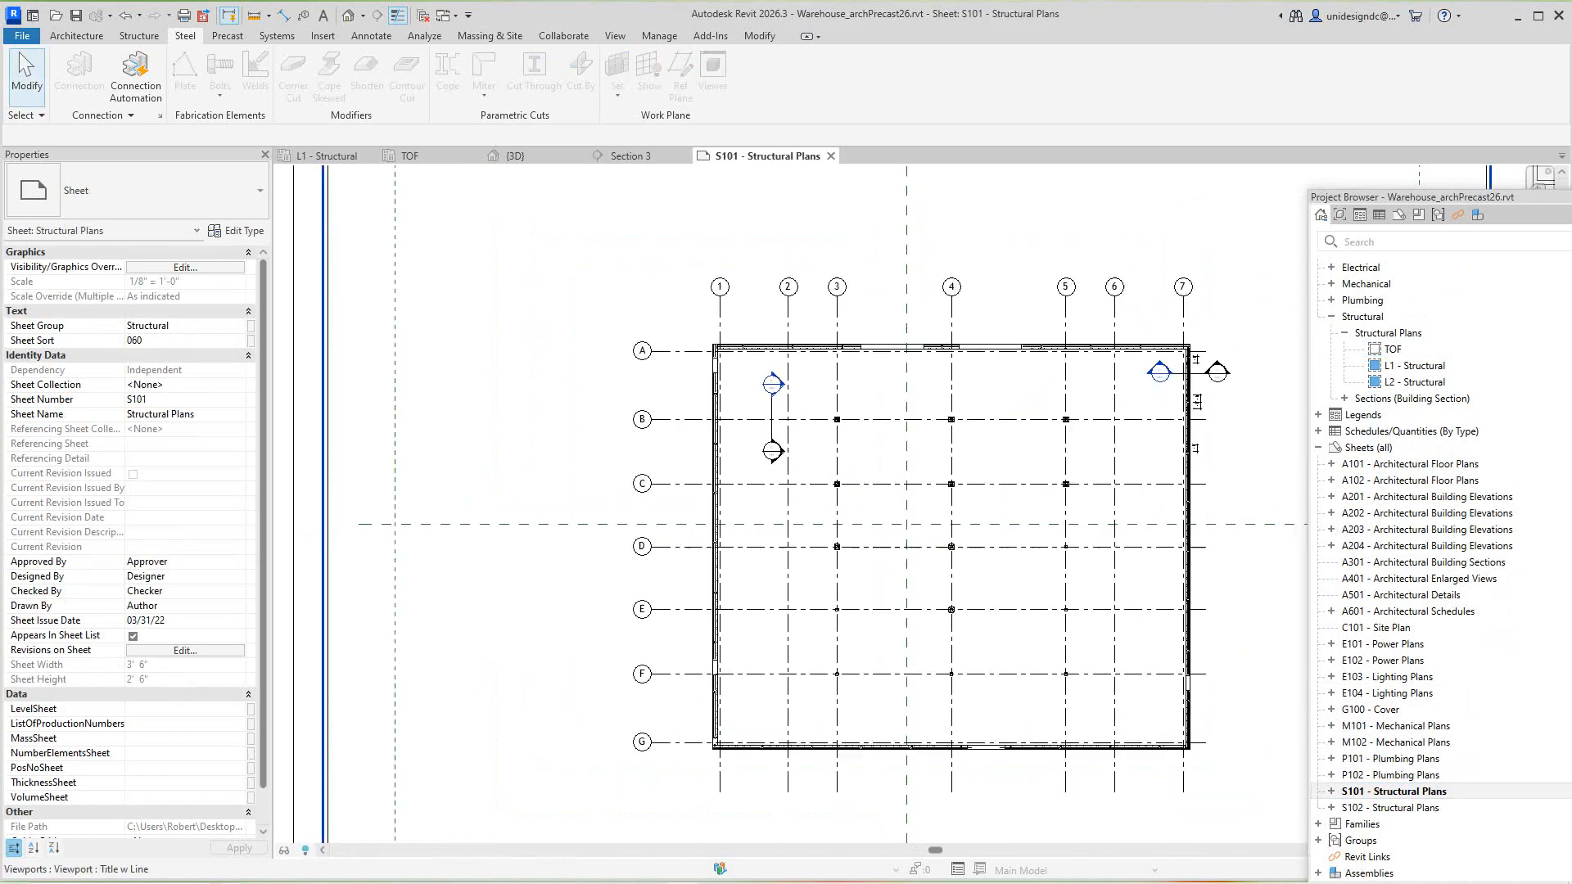
pyautogui.doubleClick(1409, 807)
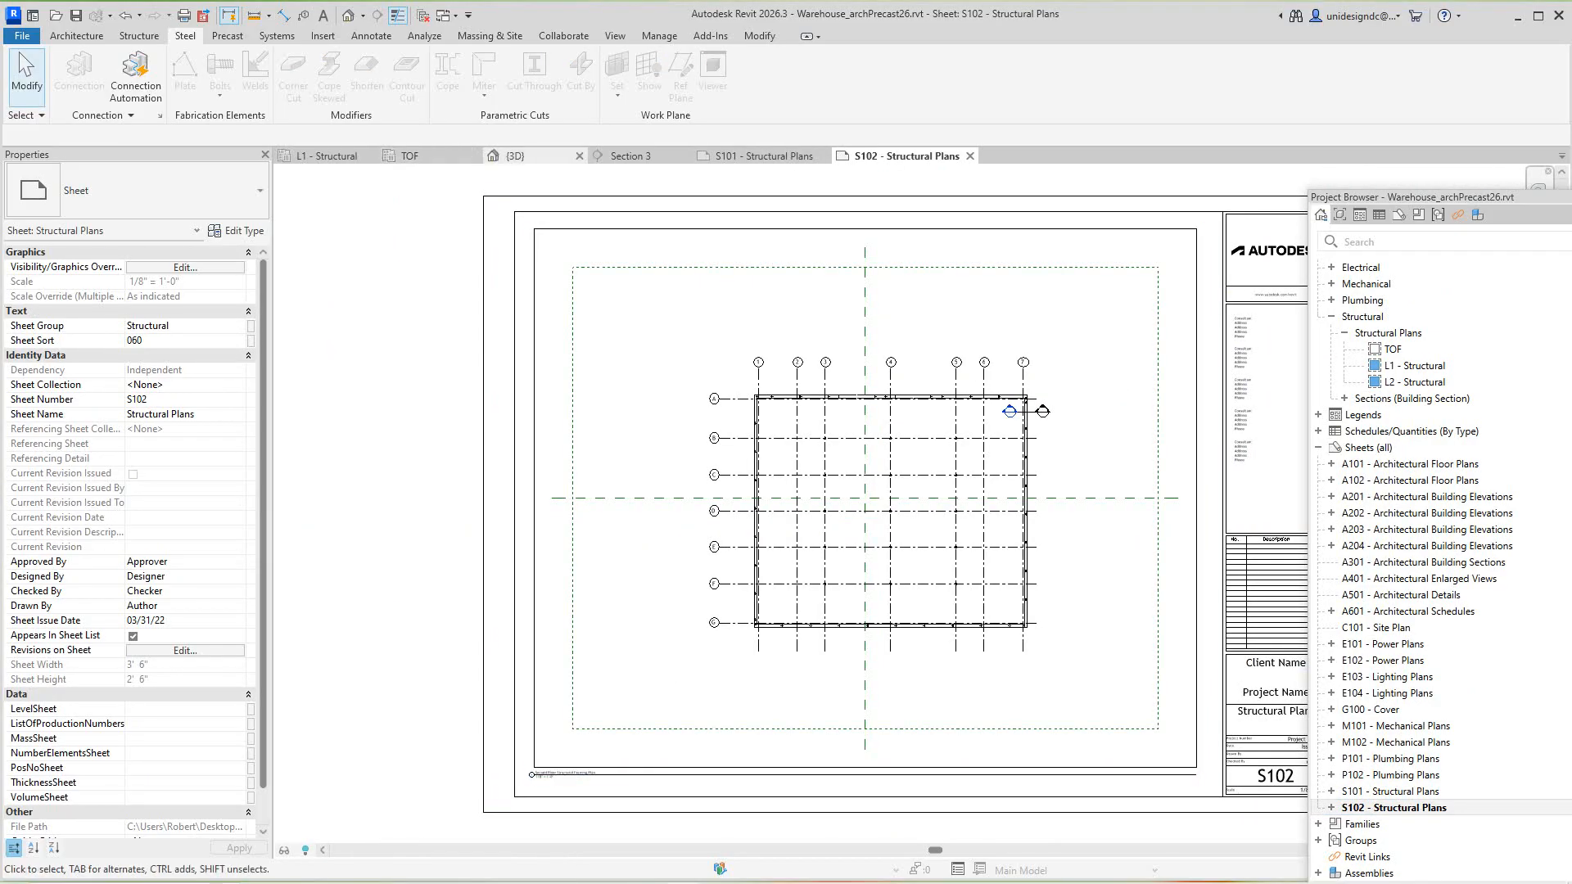
# Return to the 3D view of the whole building and choose its visual style
pyautogui.click(516, 156)
pyautogui.moveTo(683, 279); pyautogui.dragTo(696, 278, button='middle')
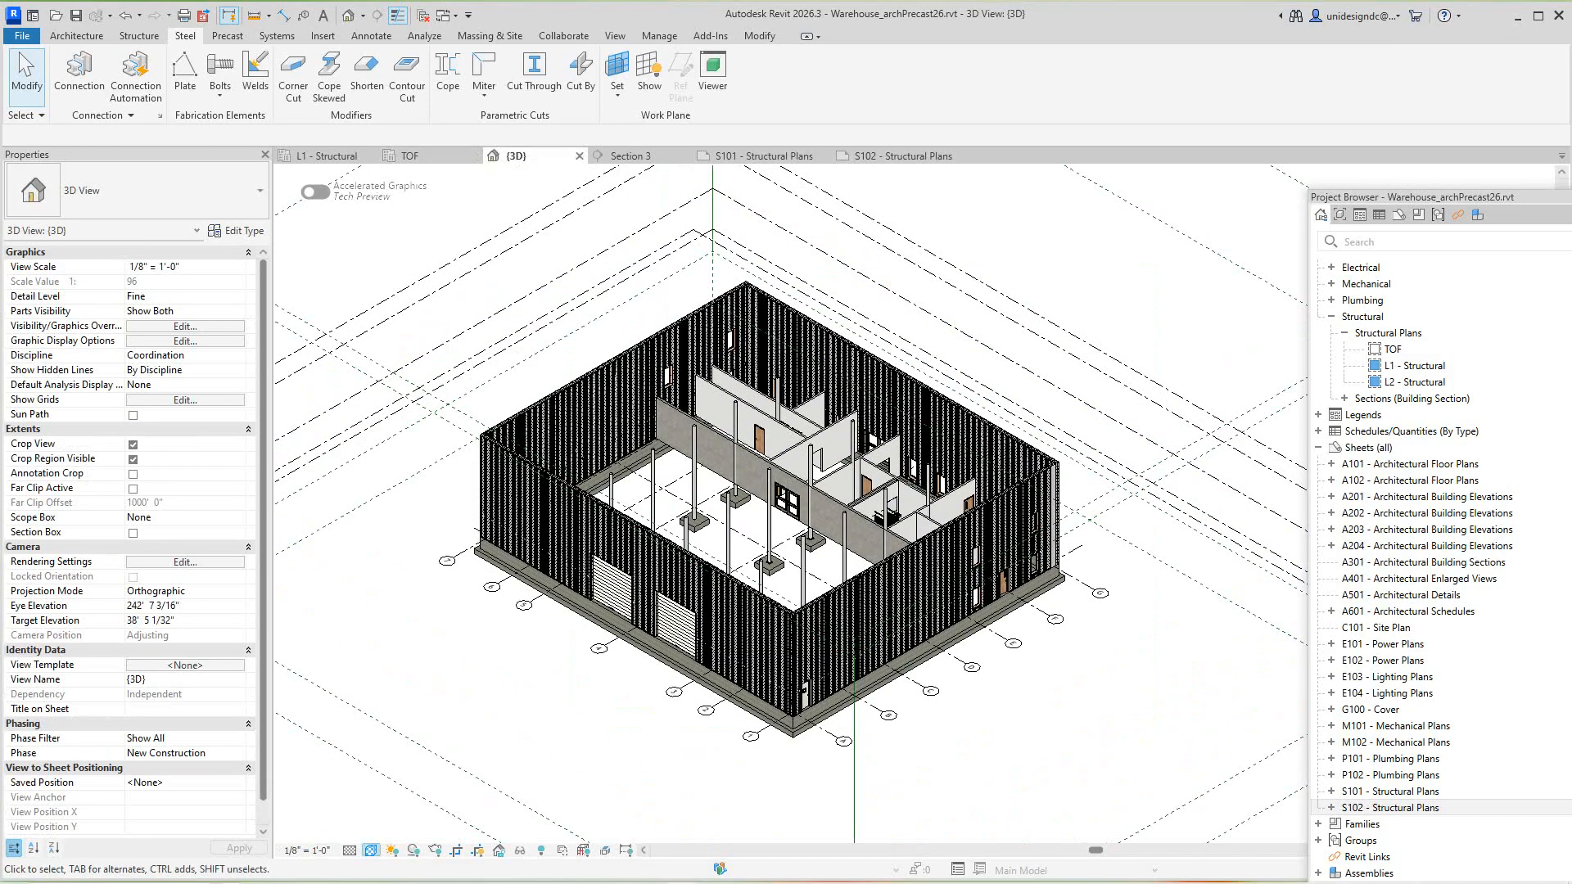
pyautogui.click(371, 849)
pyautogui.click(409, 832)
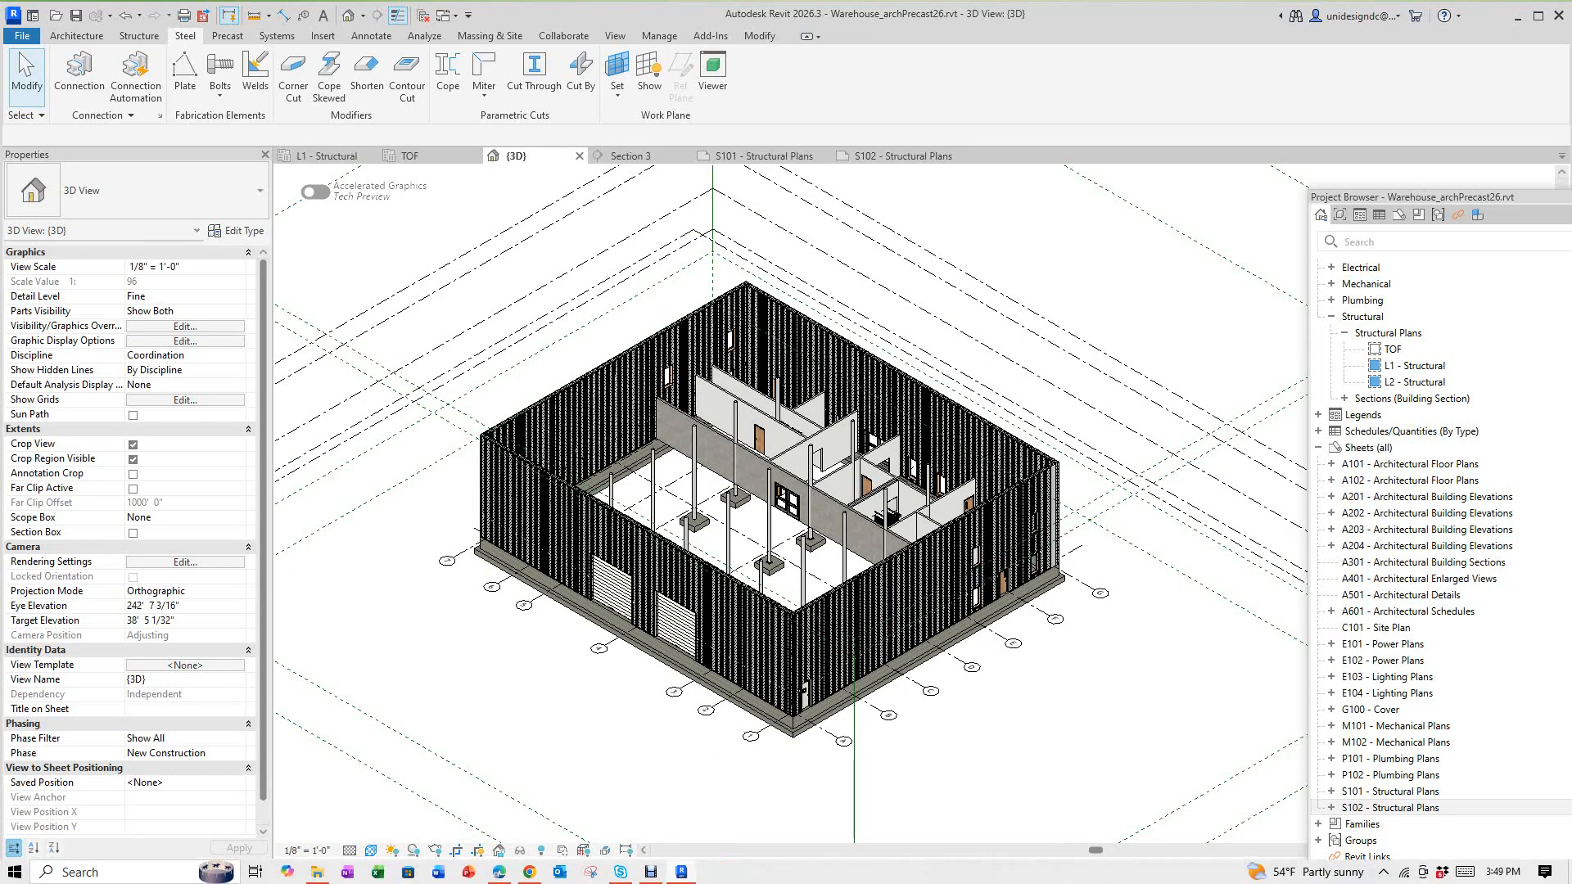
pyautogui.moveTo(651, 871)
pyautogui.click(650, 798)
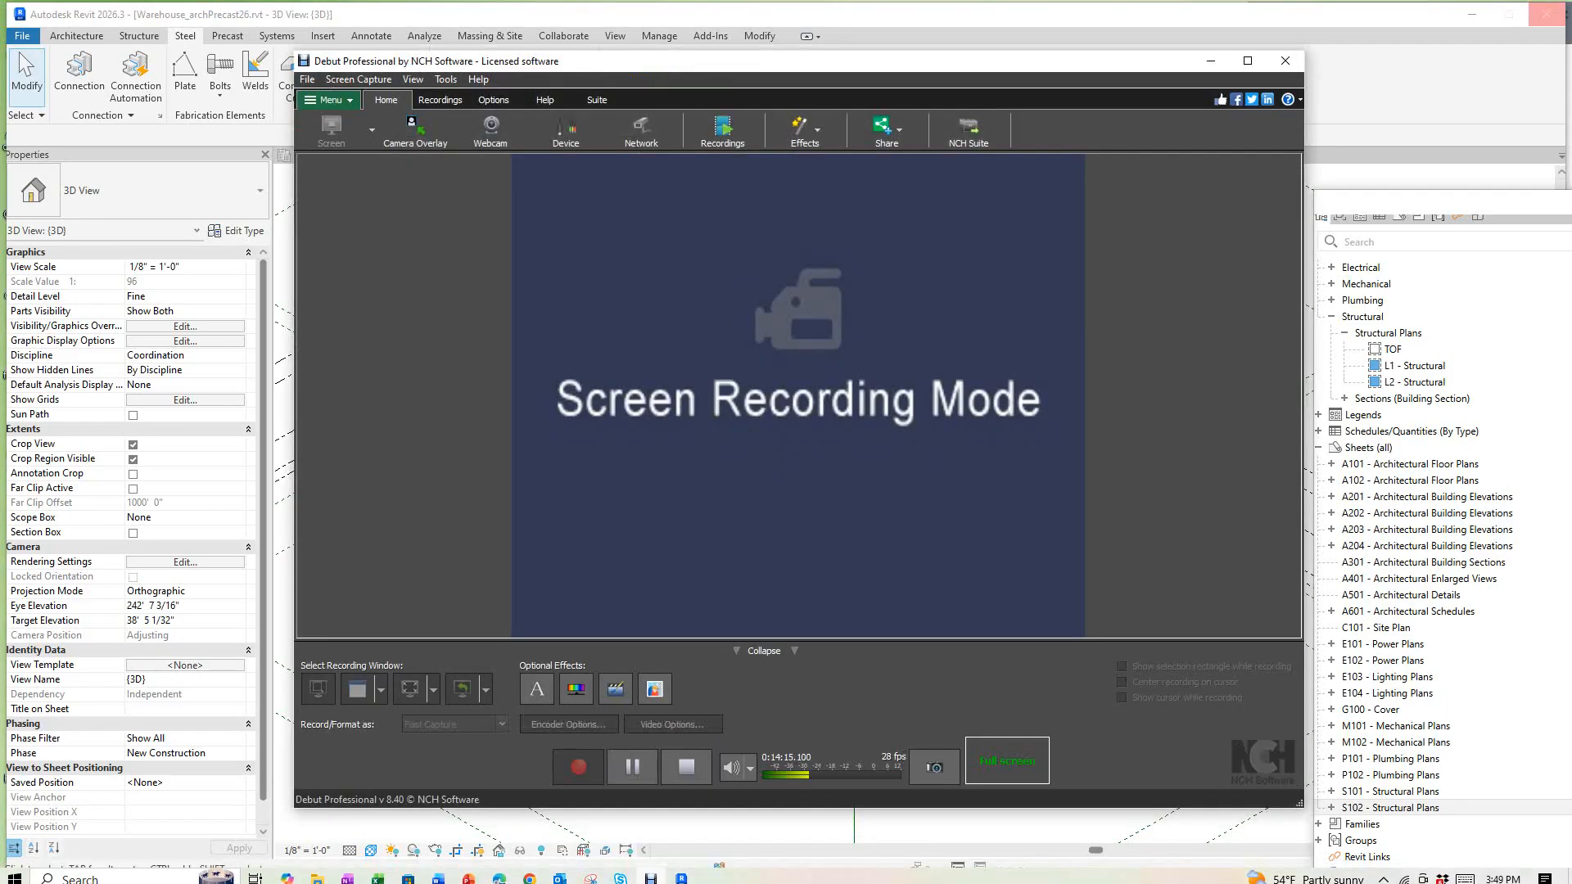